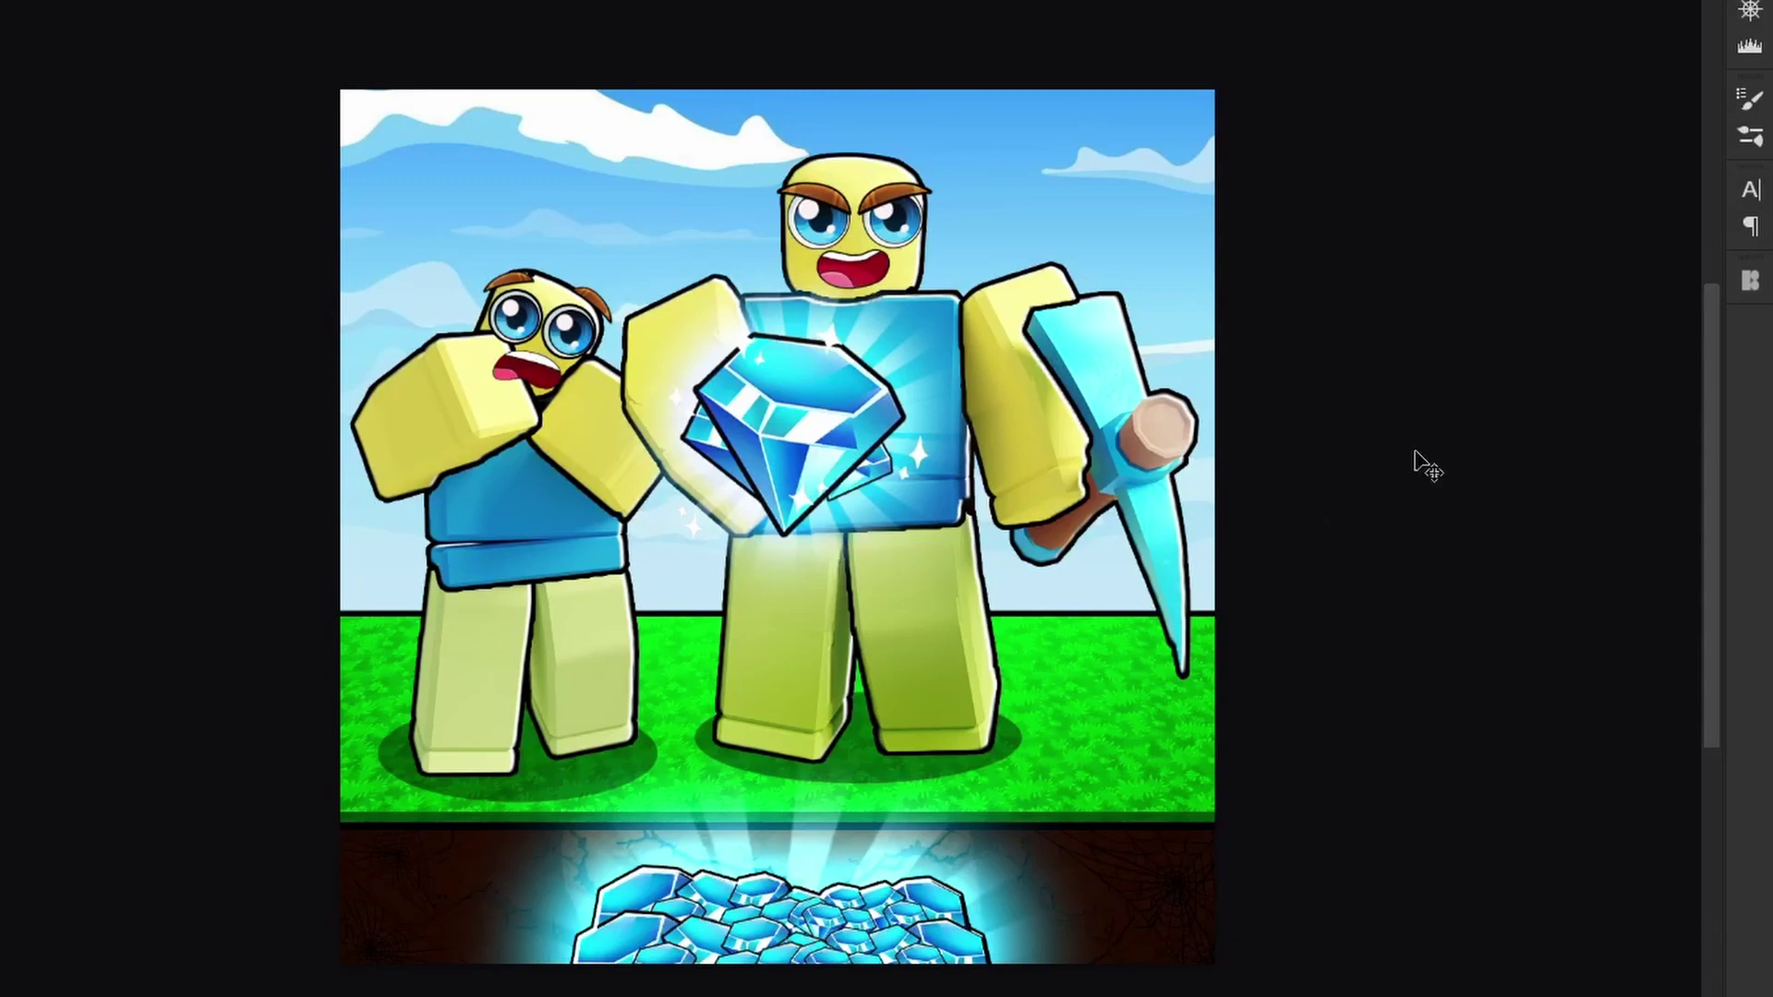
key("ctrl+plus")
key("ctrl+plus")
key("ctrl+plus")
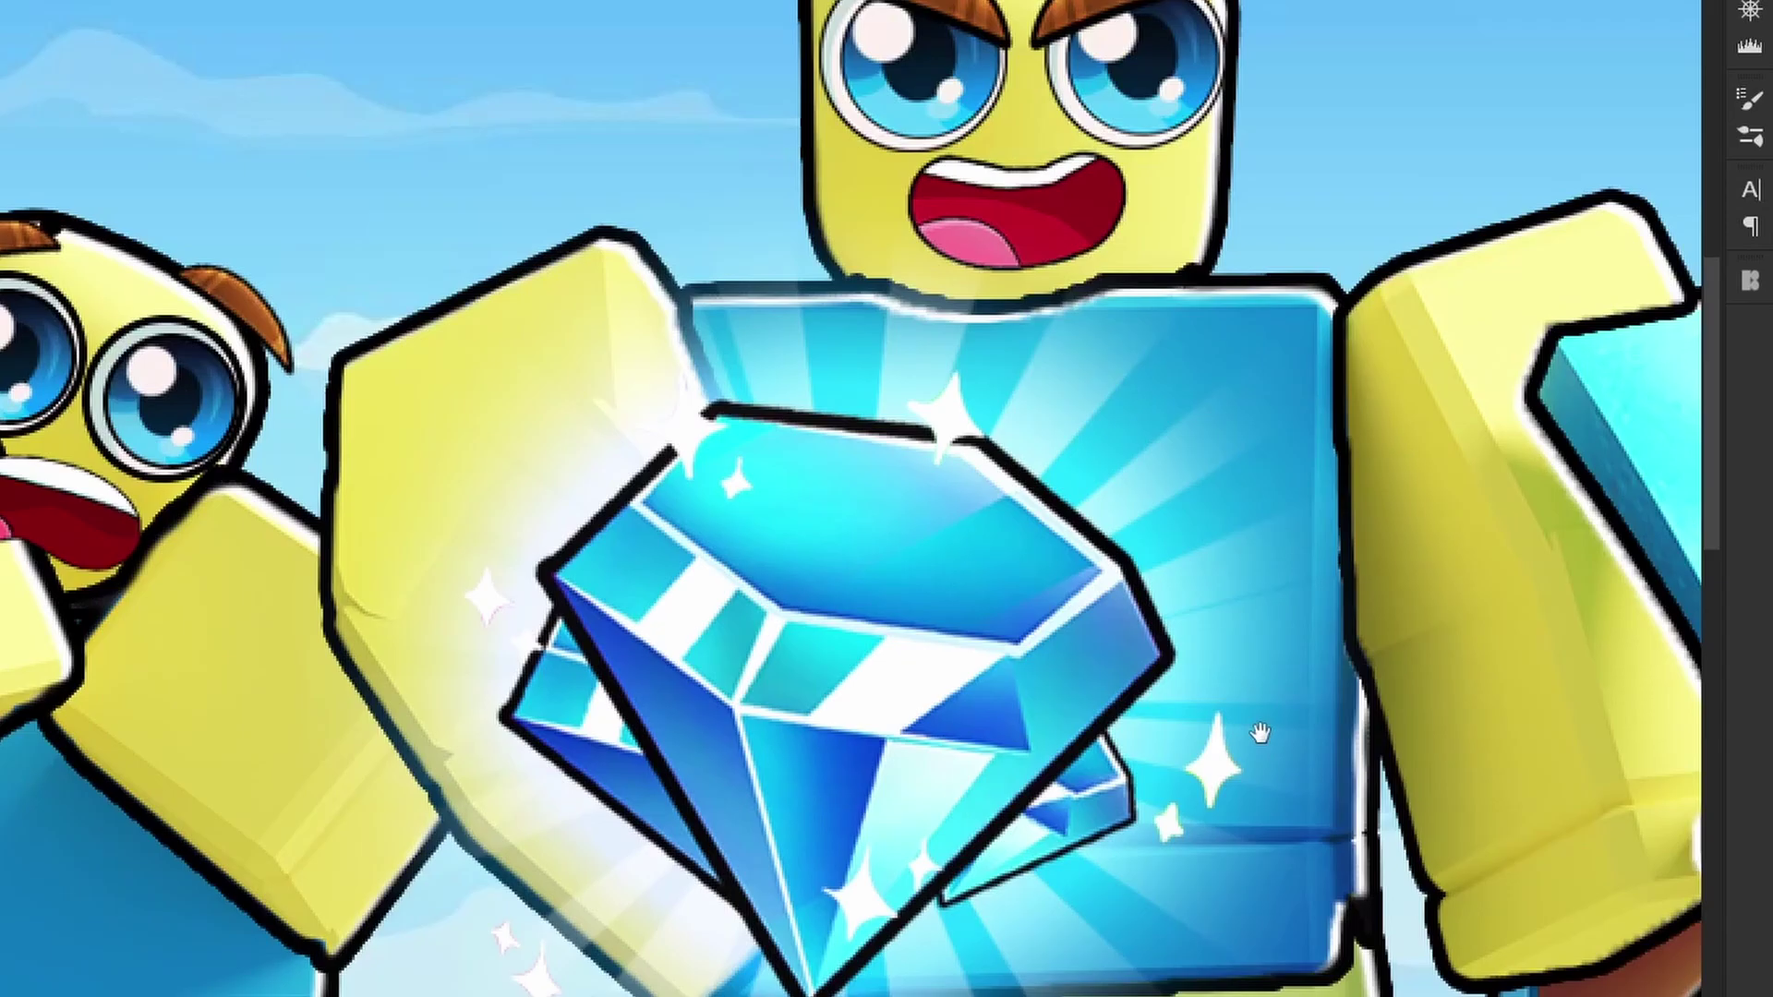
left_click_drag(1261, 734, 1014, 996)
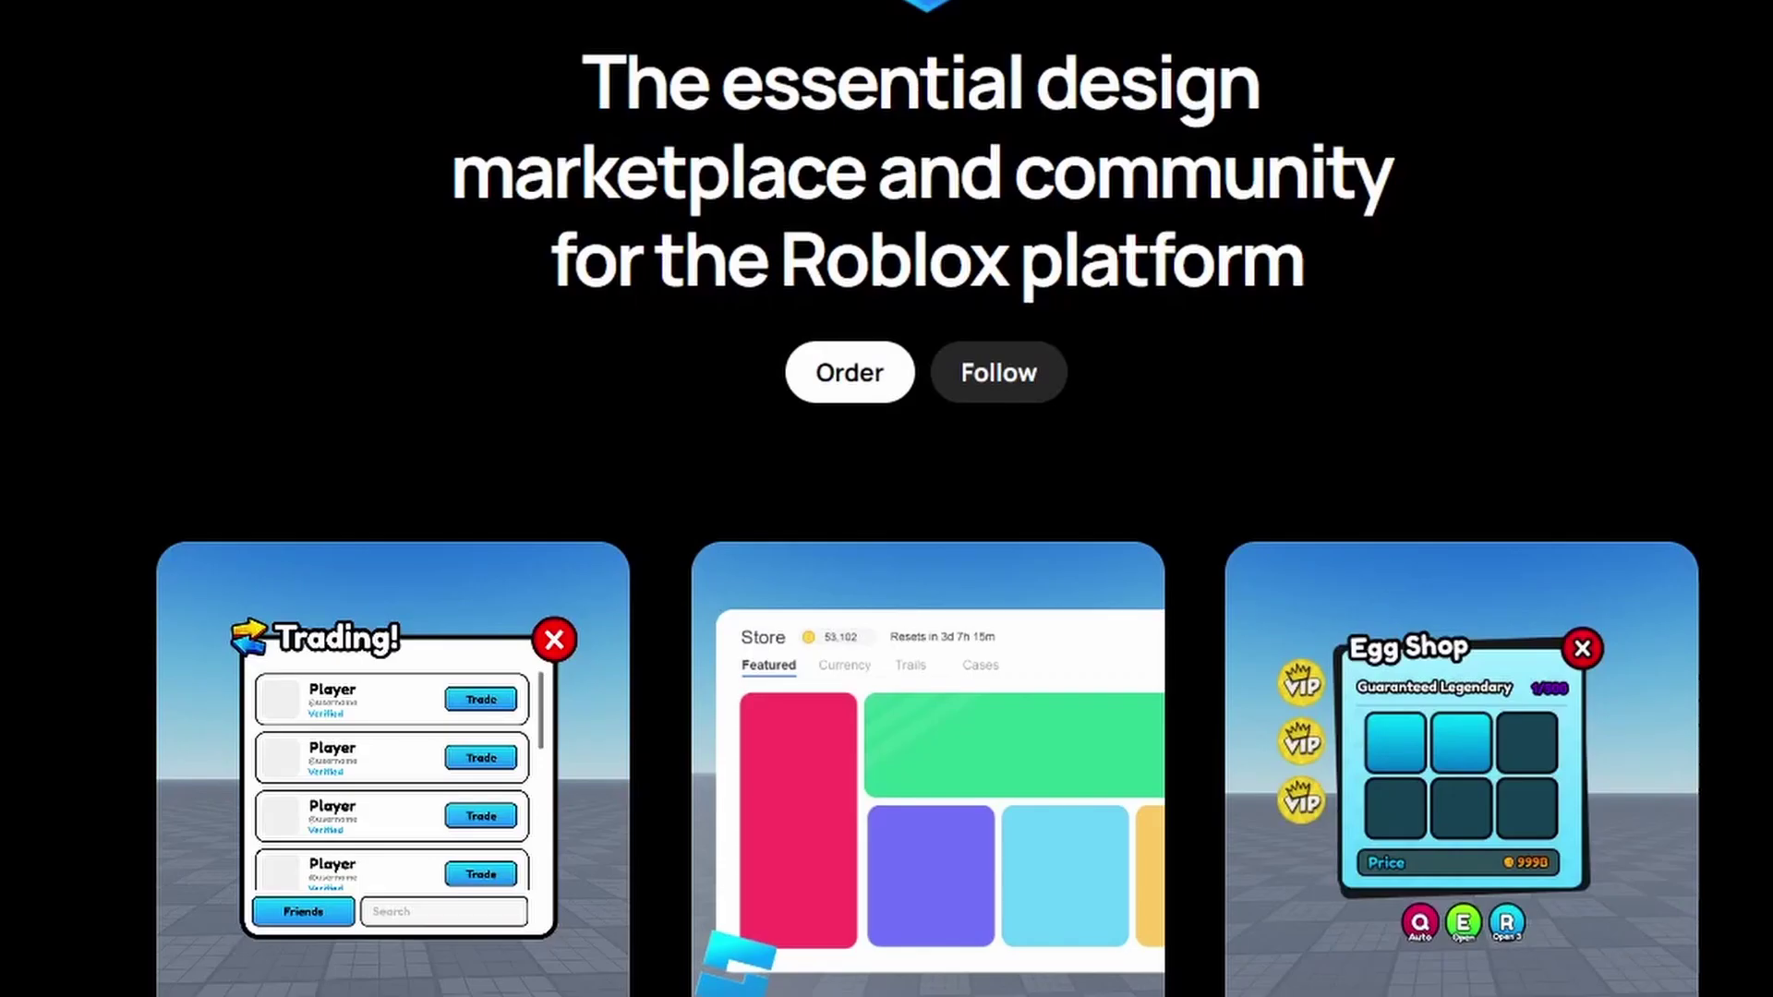
On the Roblox design marketplace website, browse the product listings and open the Jump Icon product page.
scroll(886, 499, "down", 10)
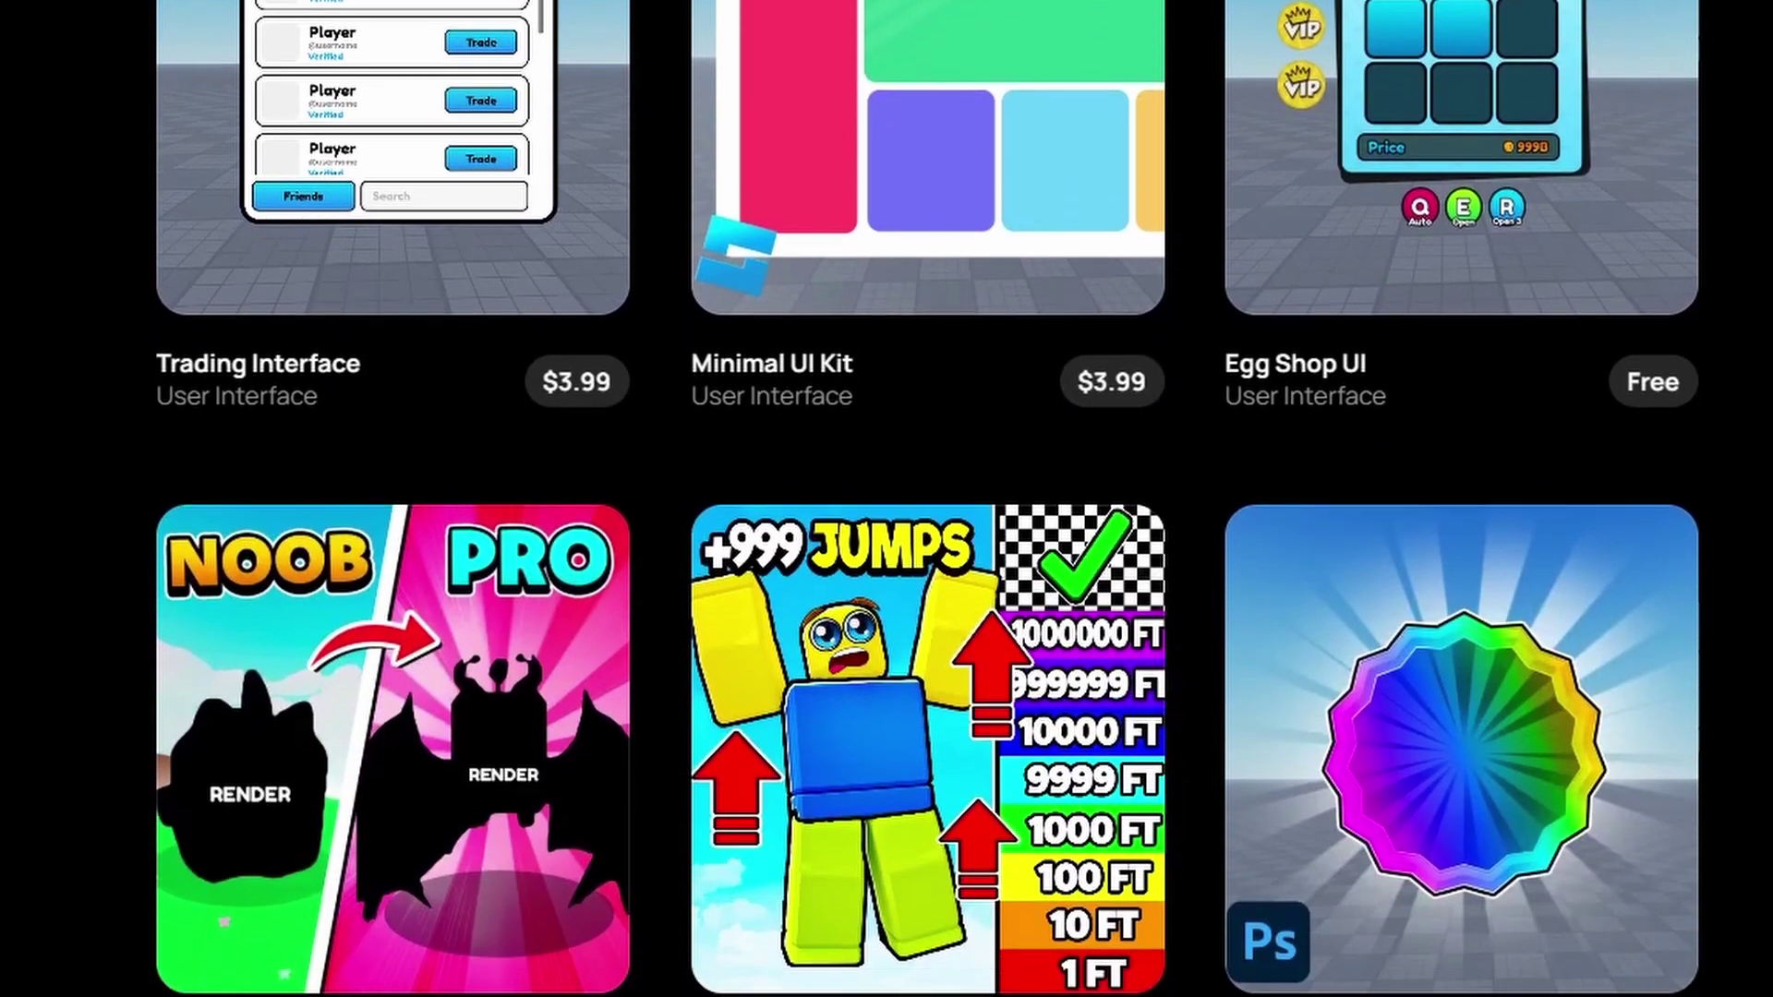
scroll(886, 499, "down", 5)
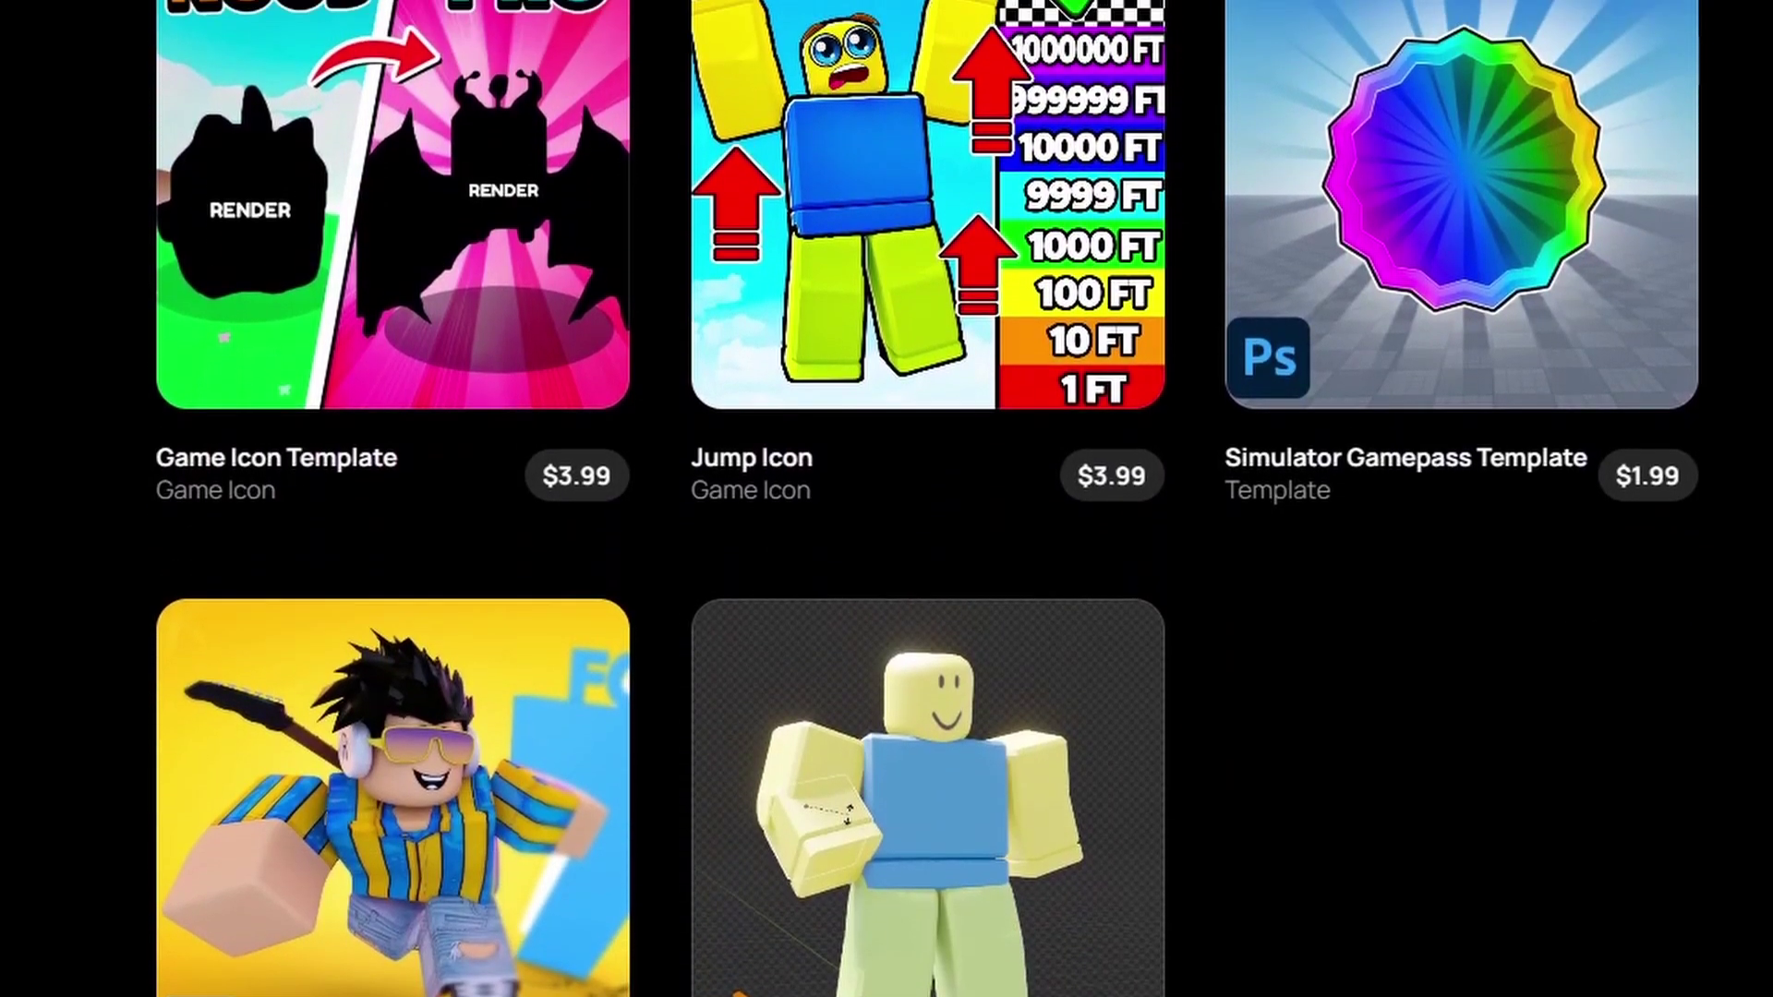
left_click(981, 246)
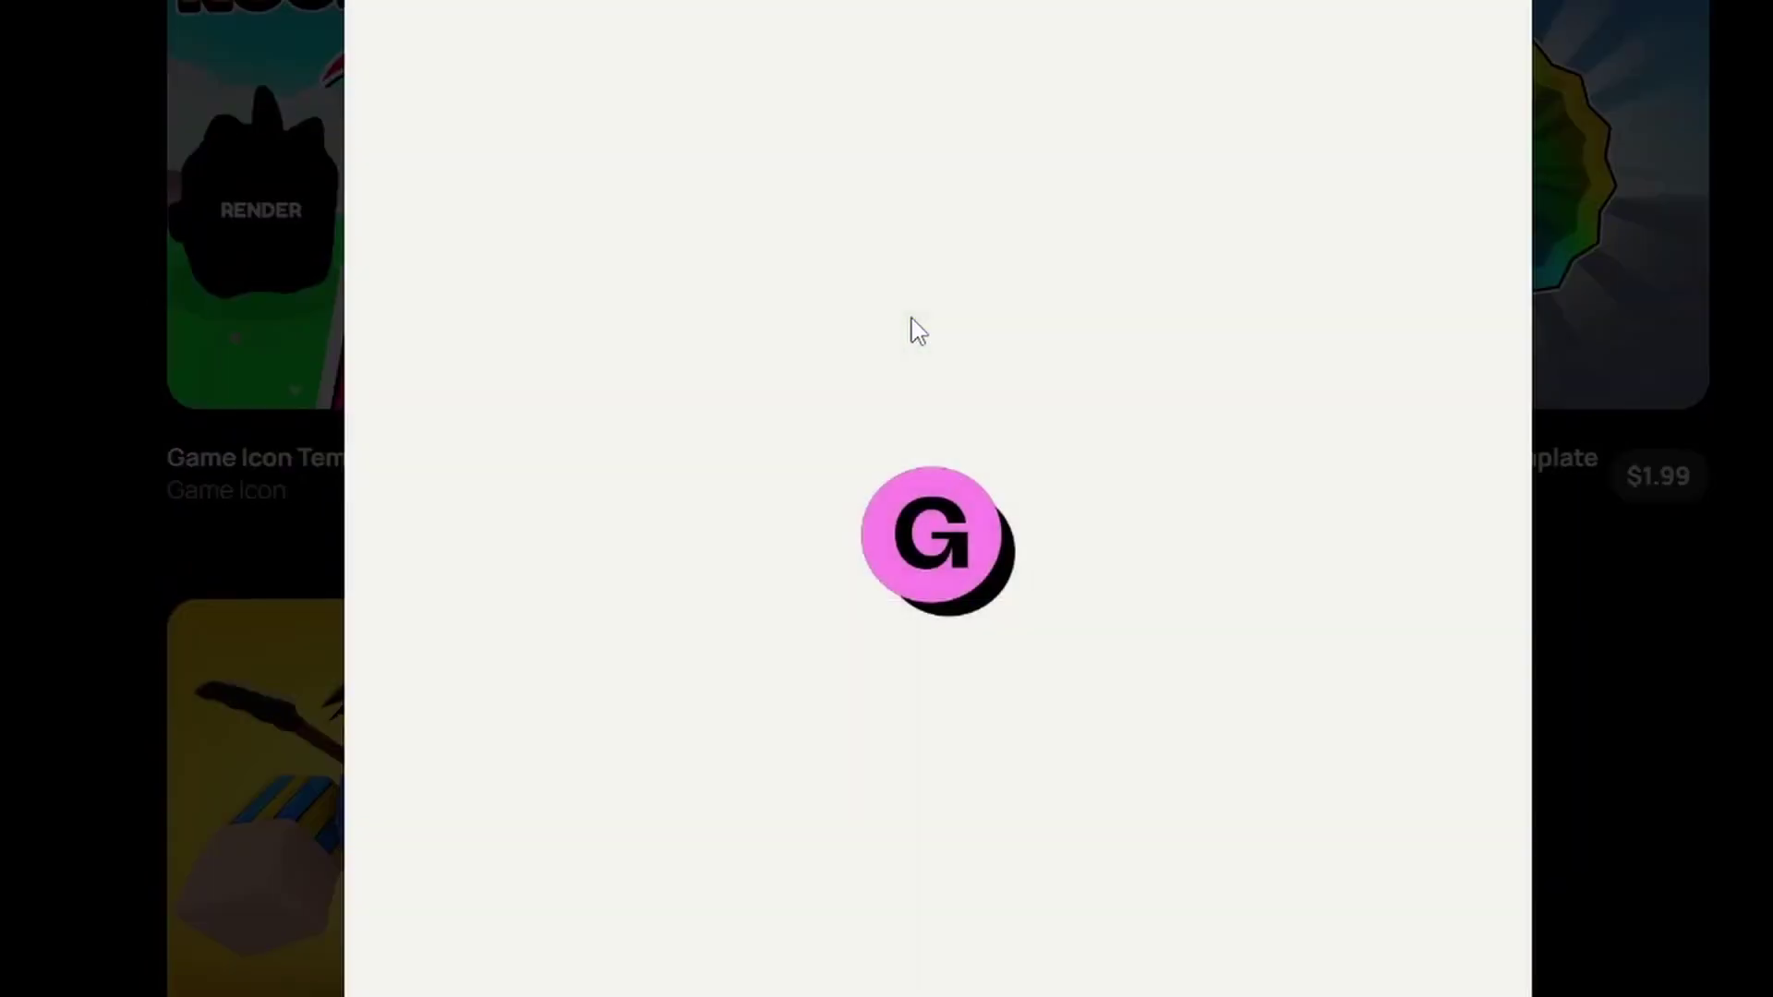
scroll(1289, 563, "down", 18)
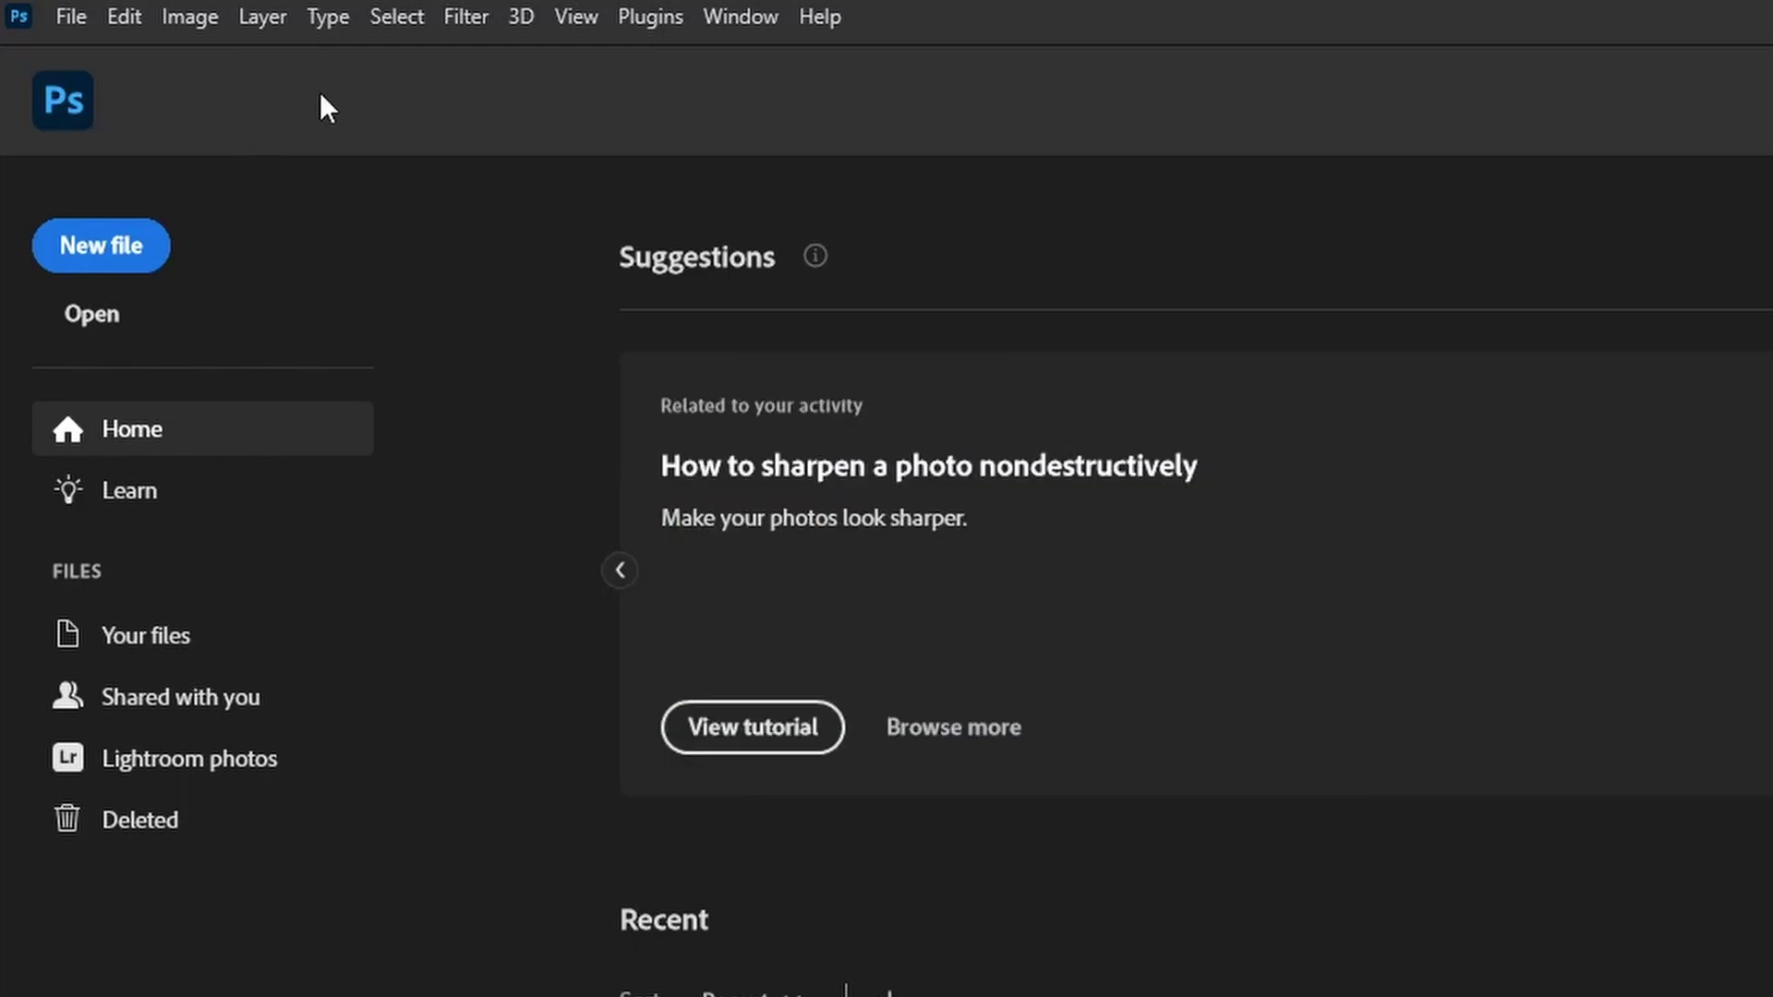
In Photoshop, create a new 1000 x 1000 pixel document with a resolution of 300 pixels/inch.
left_click(71, 16)
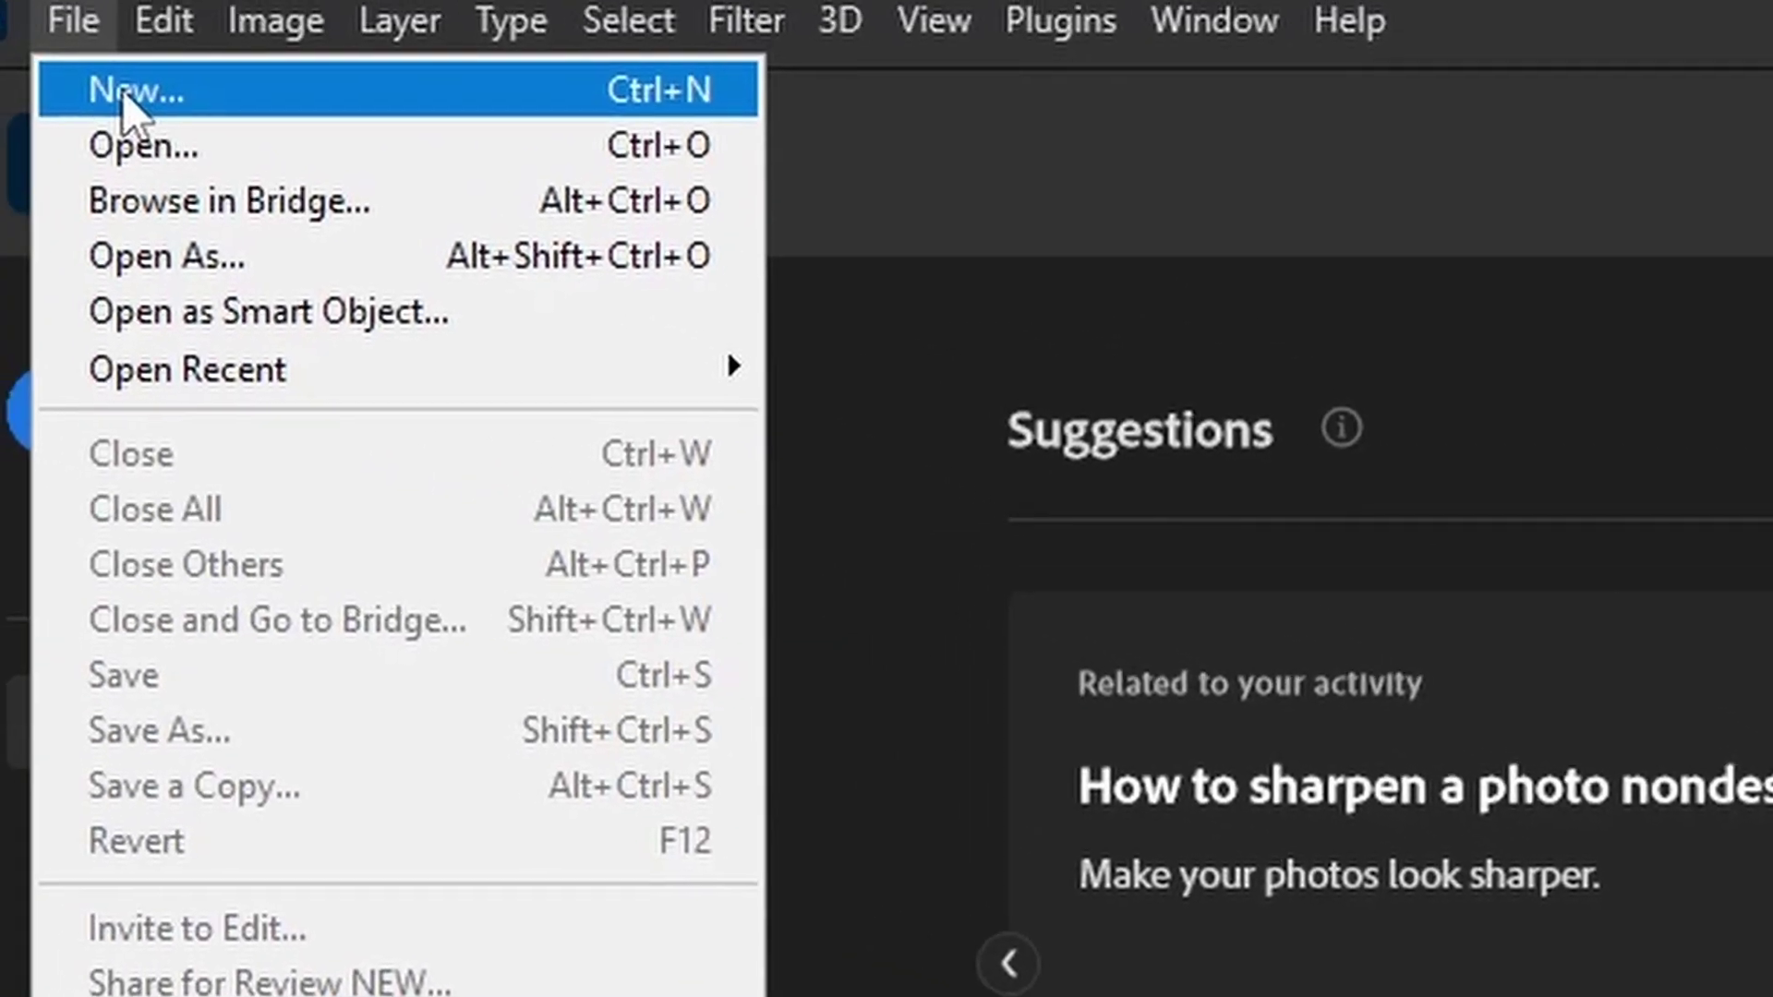
left_click(4, 9)
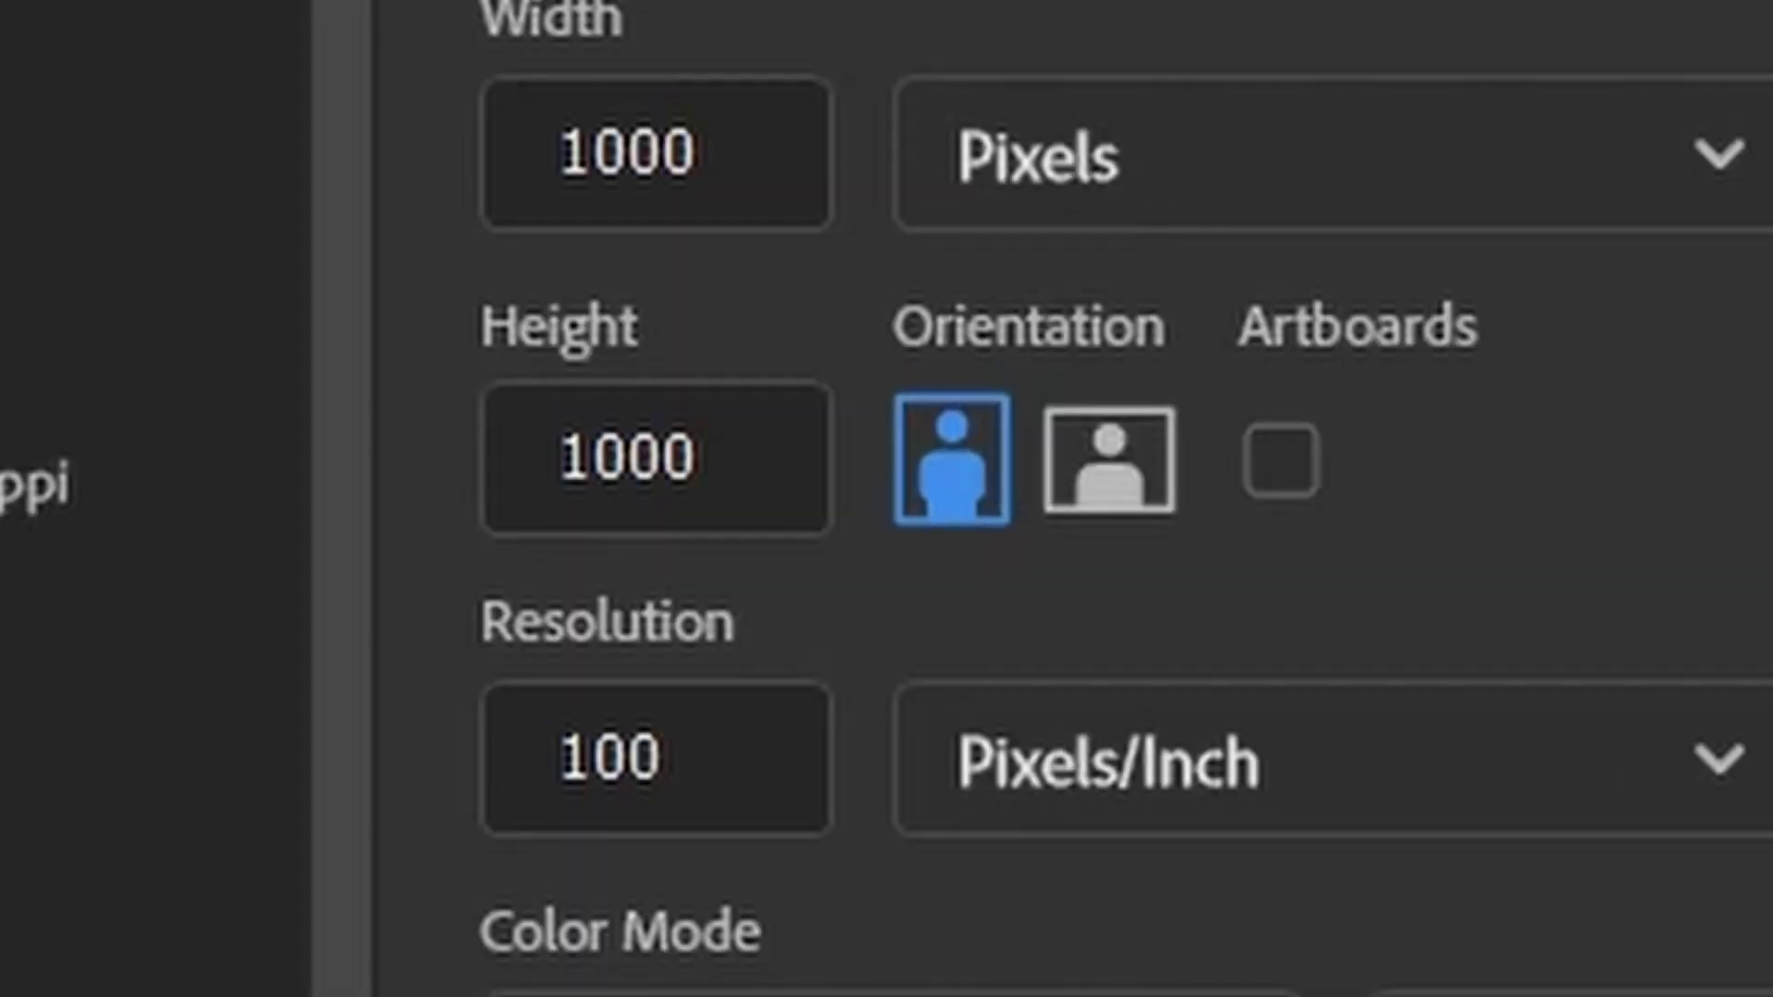
left_click(669, 175)
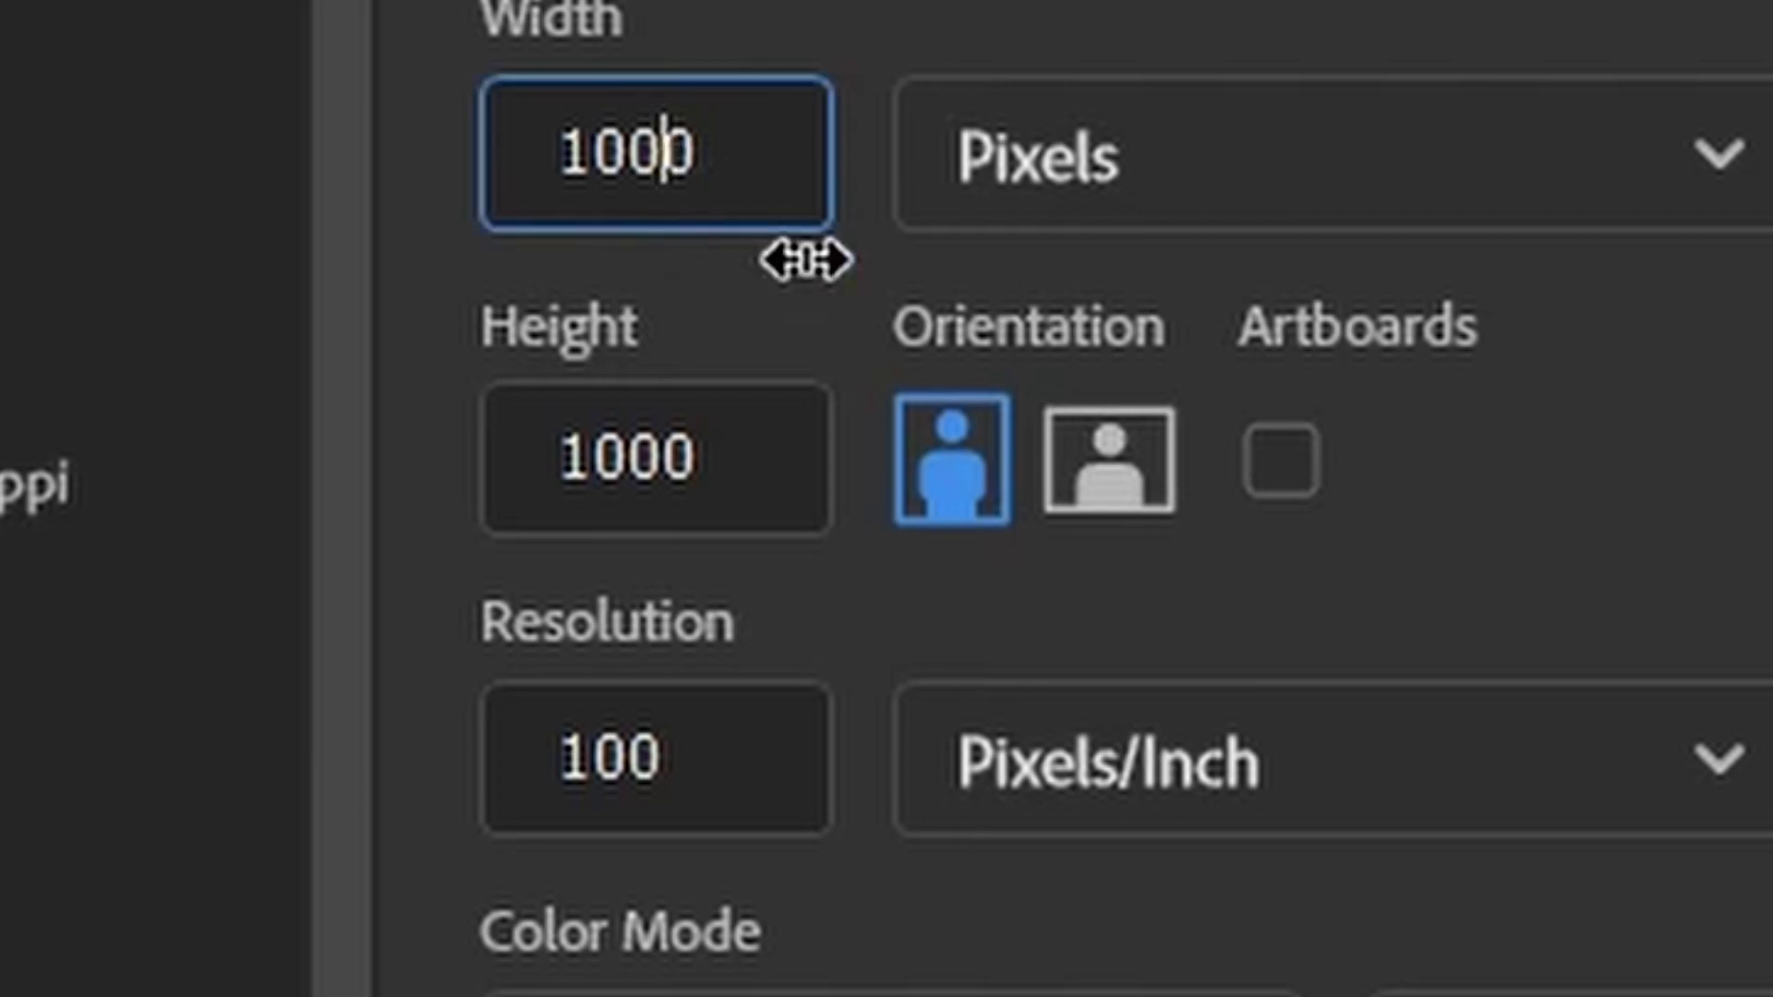
left_click(691, 406)
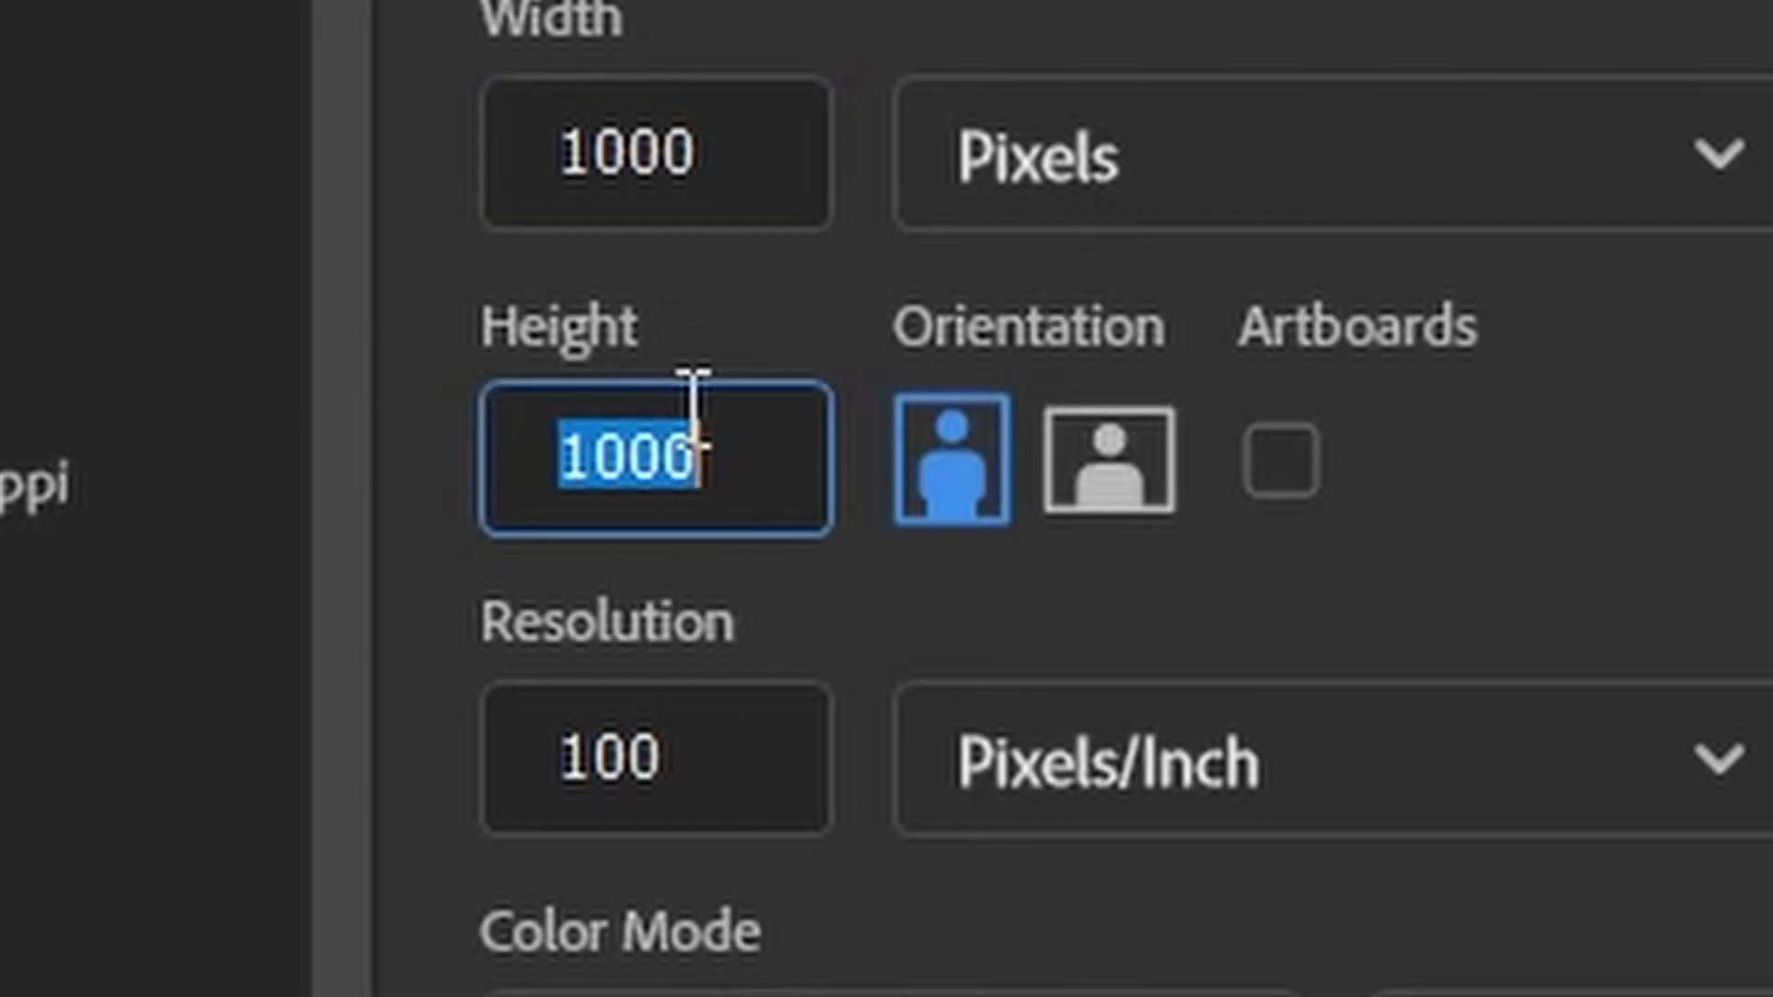
left_click(732, 323)
left_click_drag(684, 754, 559, 632)
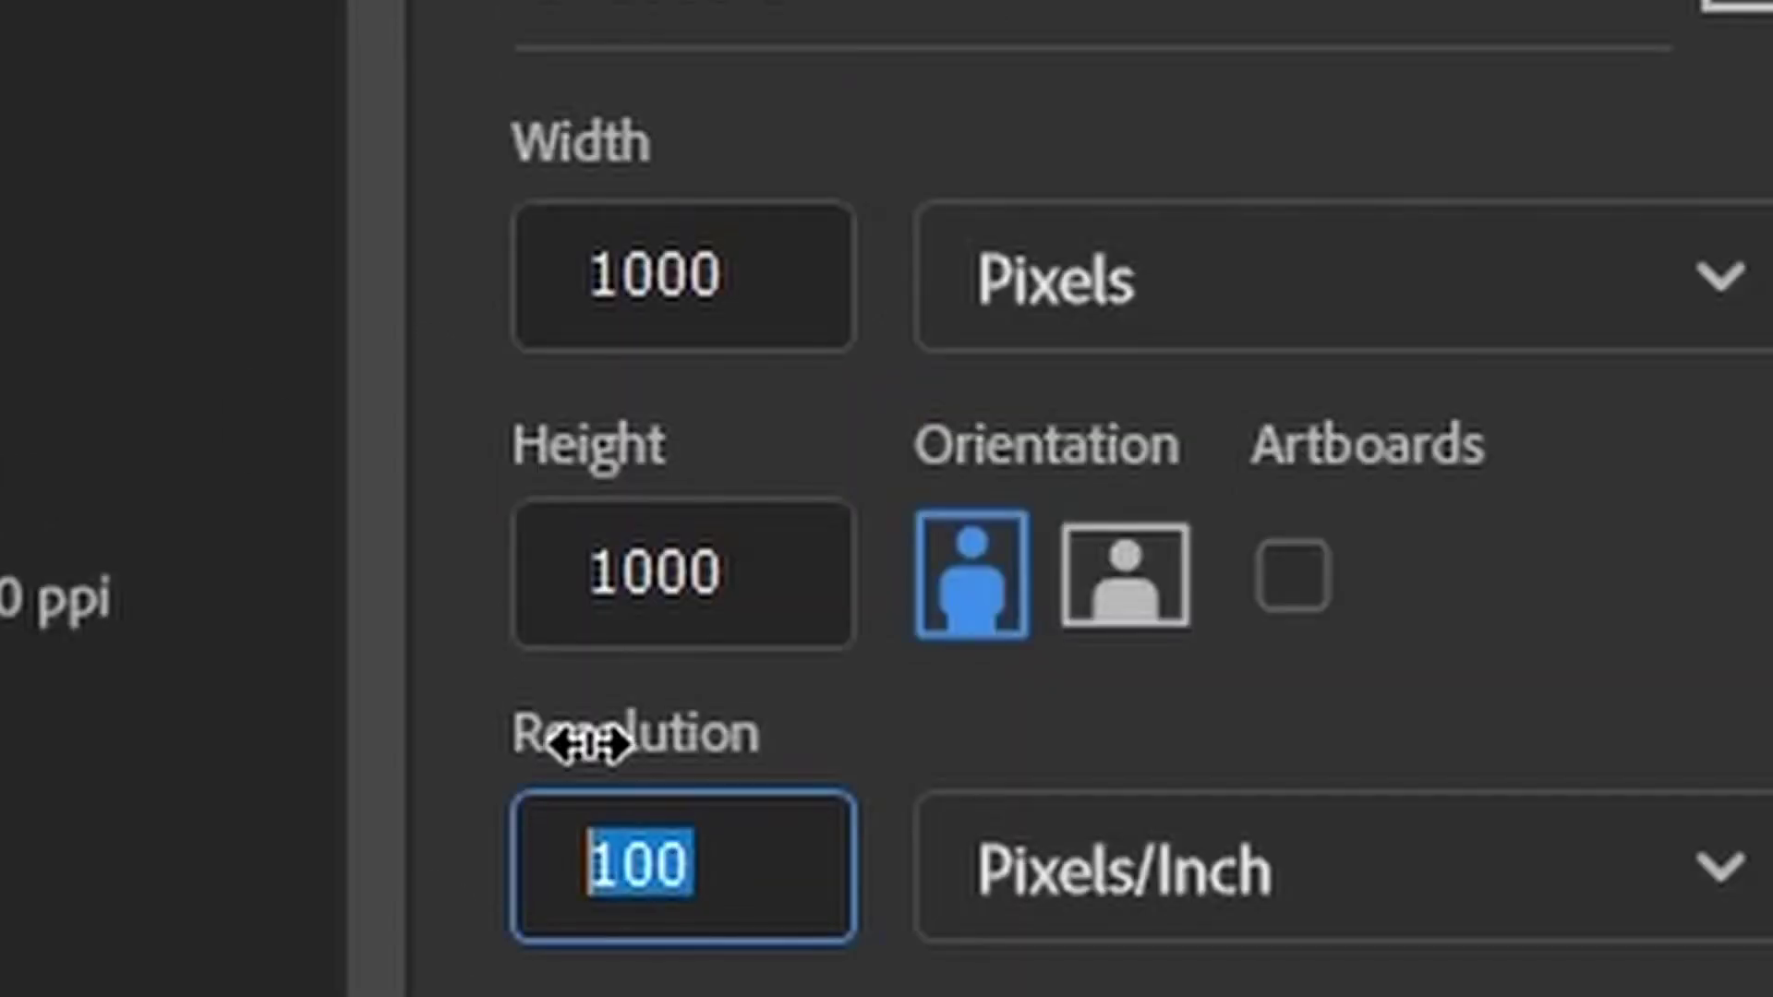
type("300")
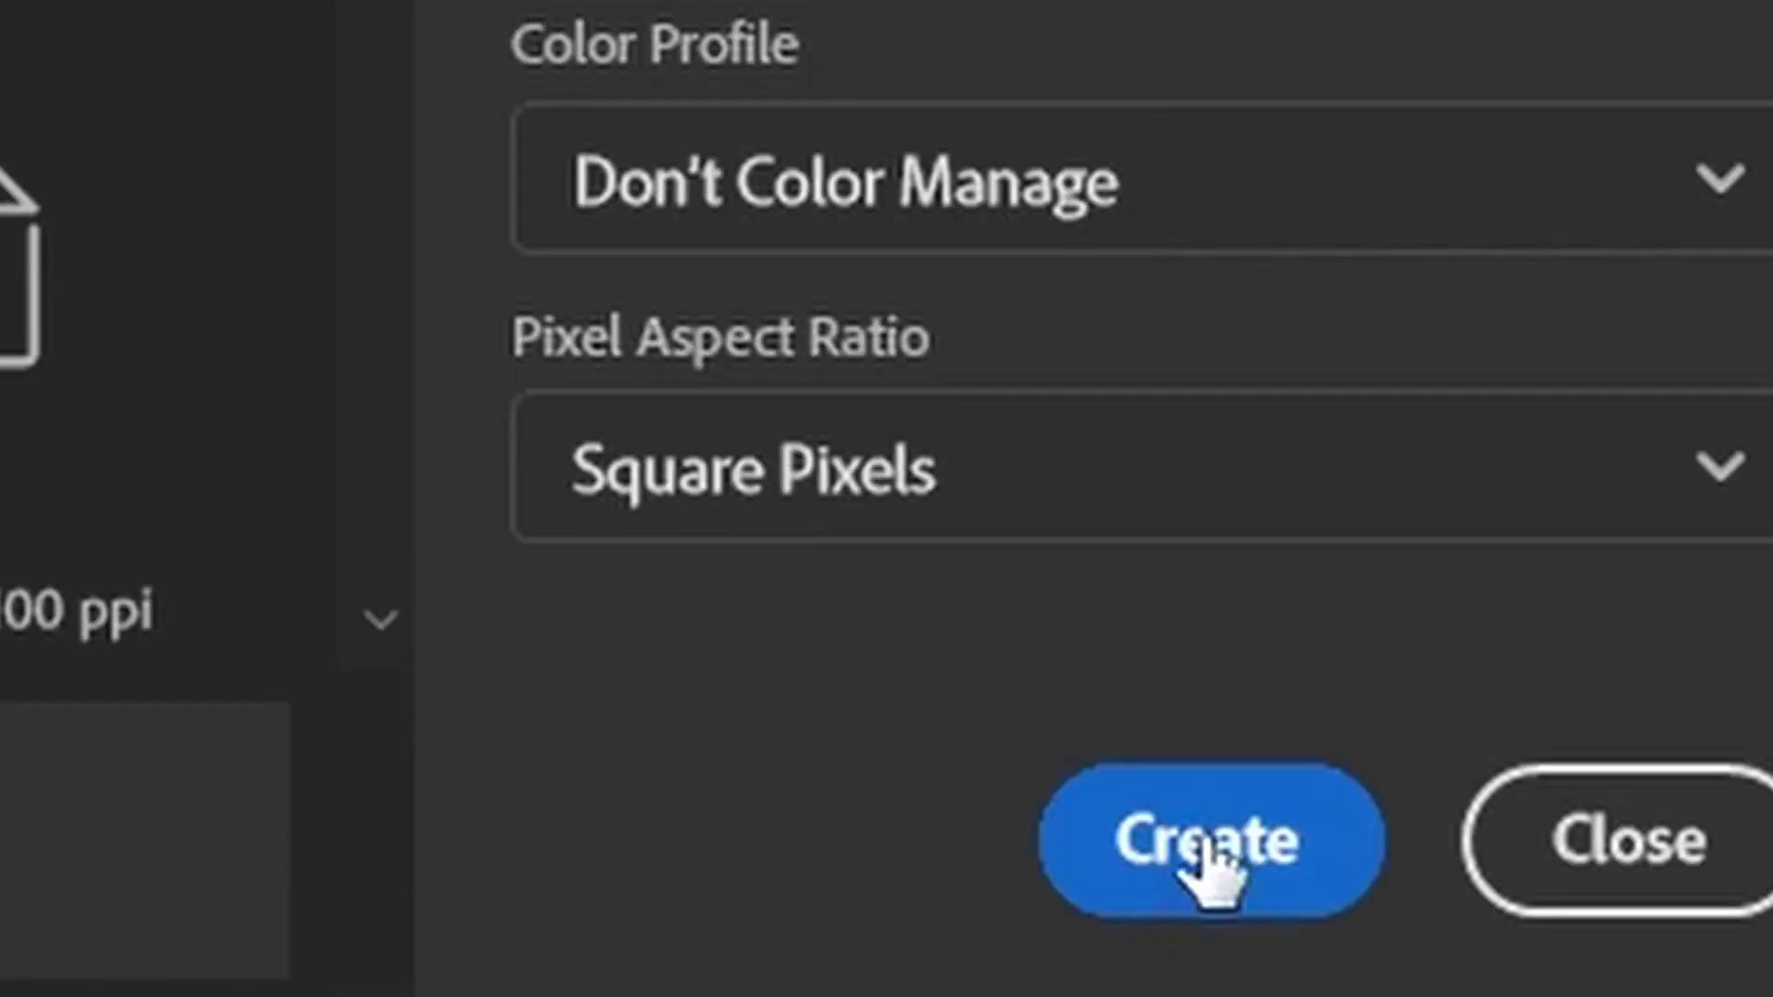
left_click(1200, 847)
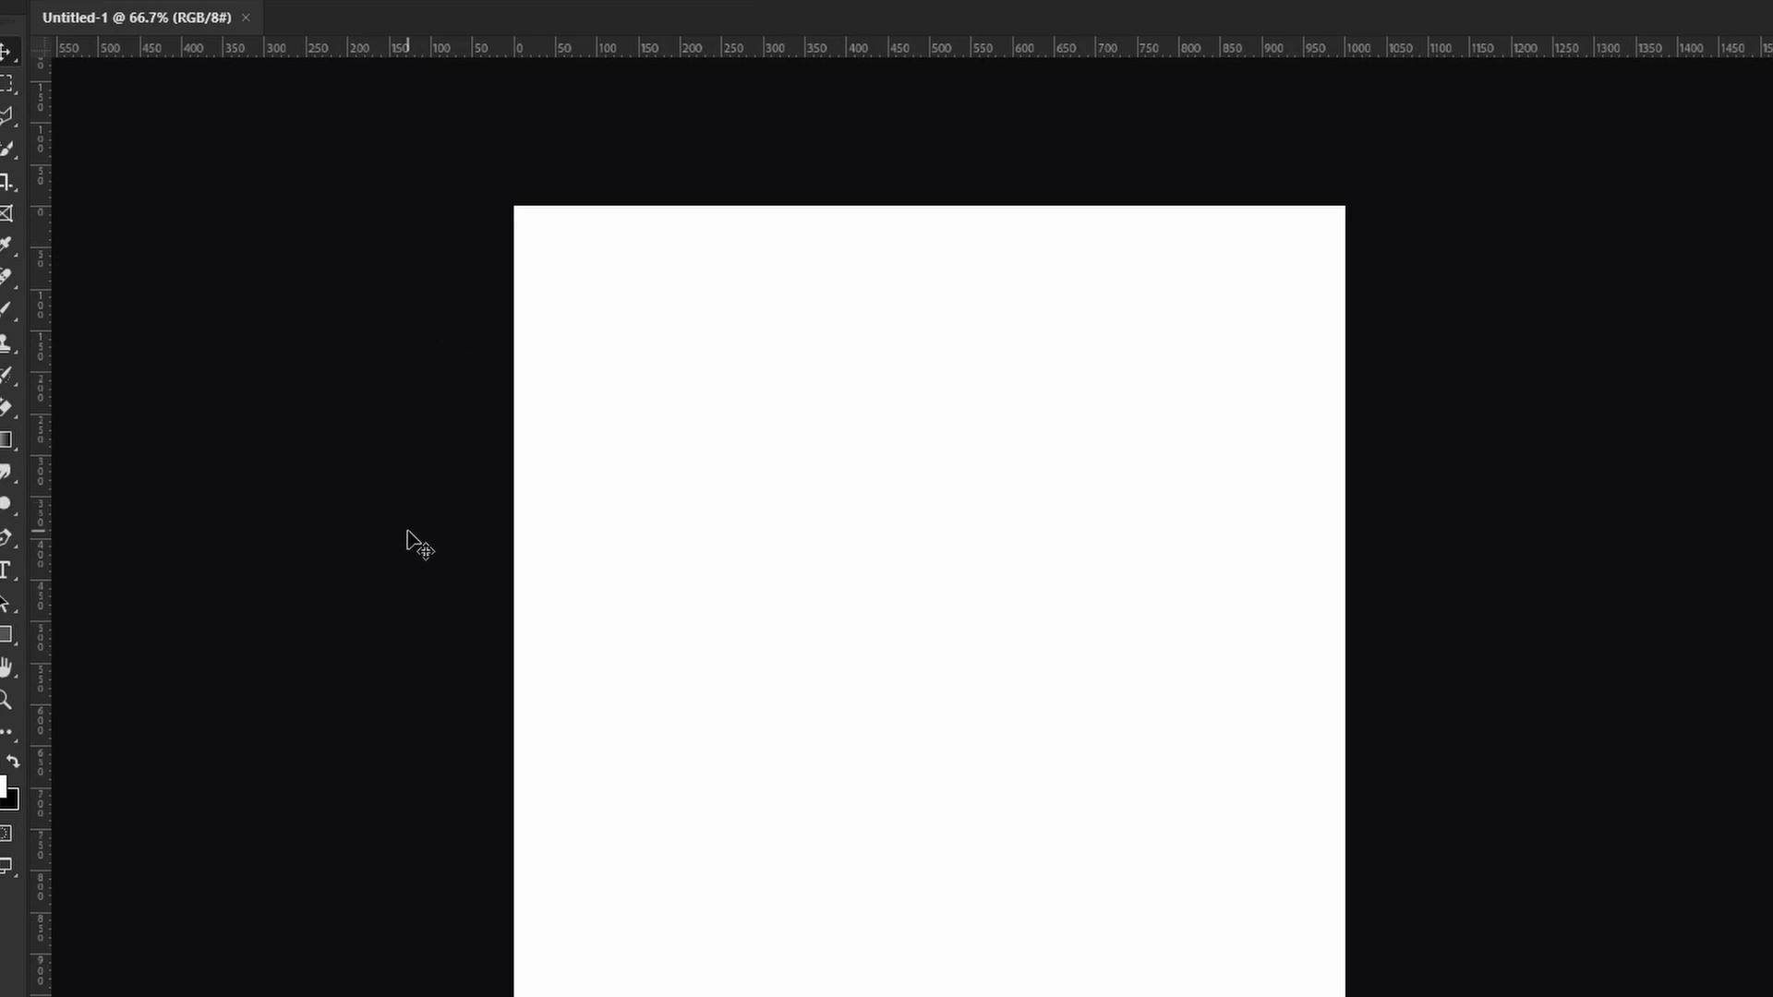
Toggle the rulers off and on, and place a vertical guide at about 226 px plus a horizontal guide.
key("ctrl+r")
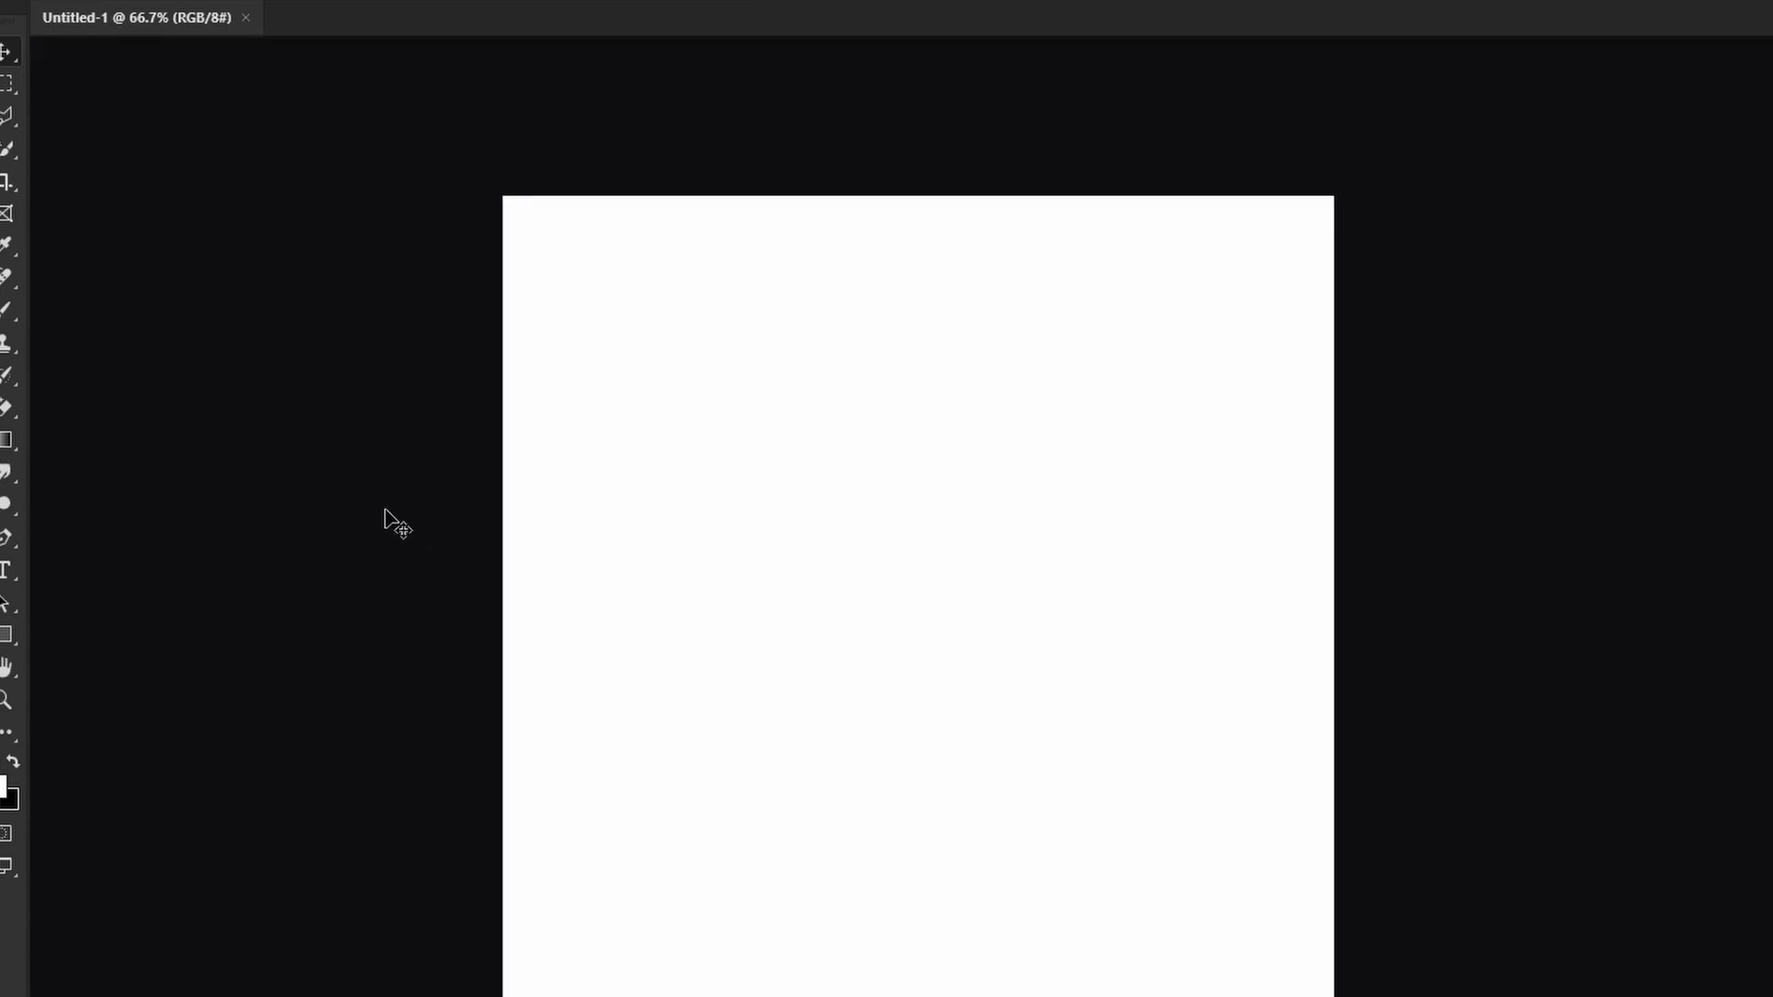
key("ctrl+r")
left_click_drag(47, 249, 705, 313)
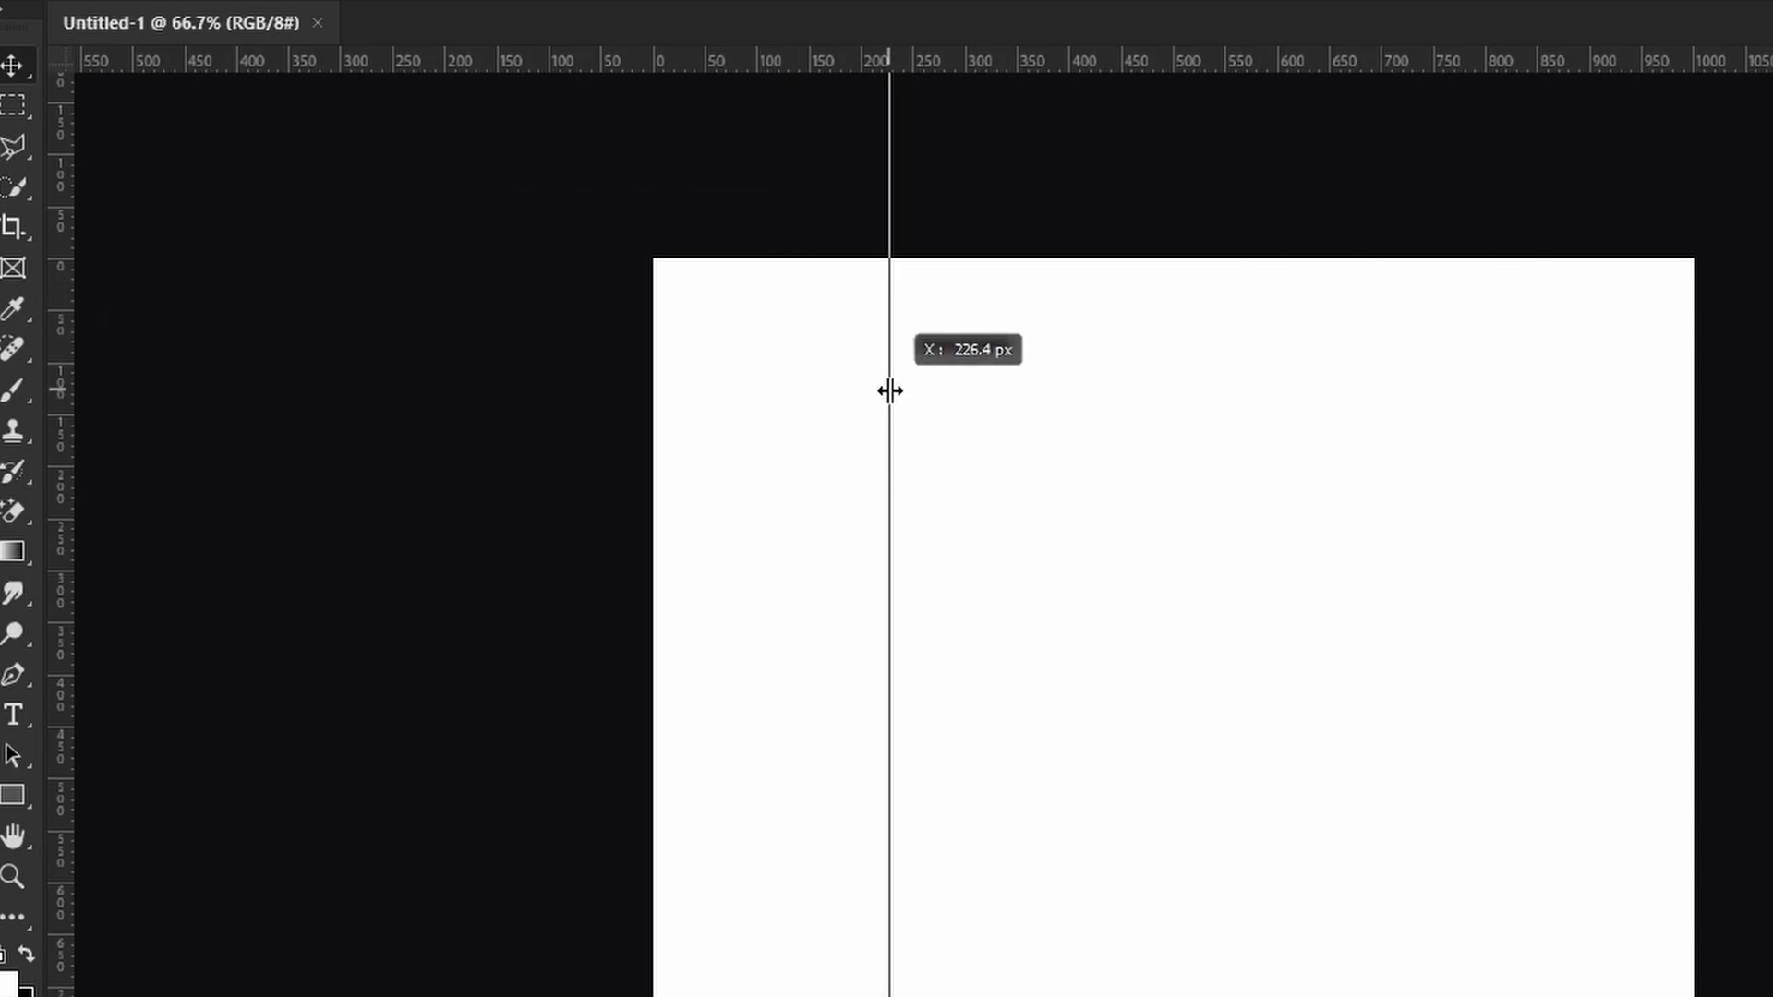
left_click_drag(889, 391, 889, 390)
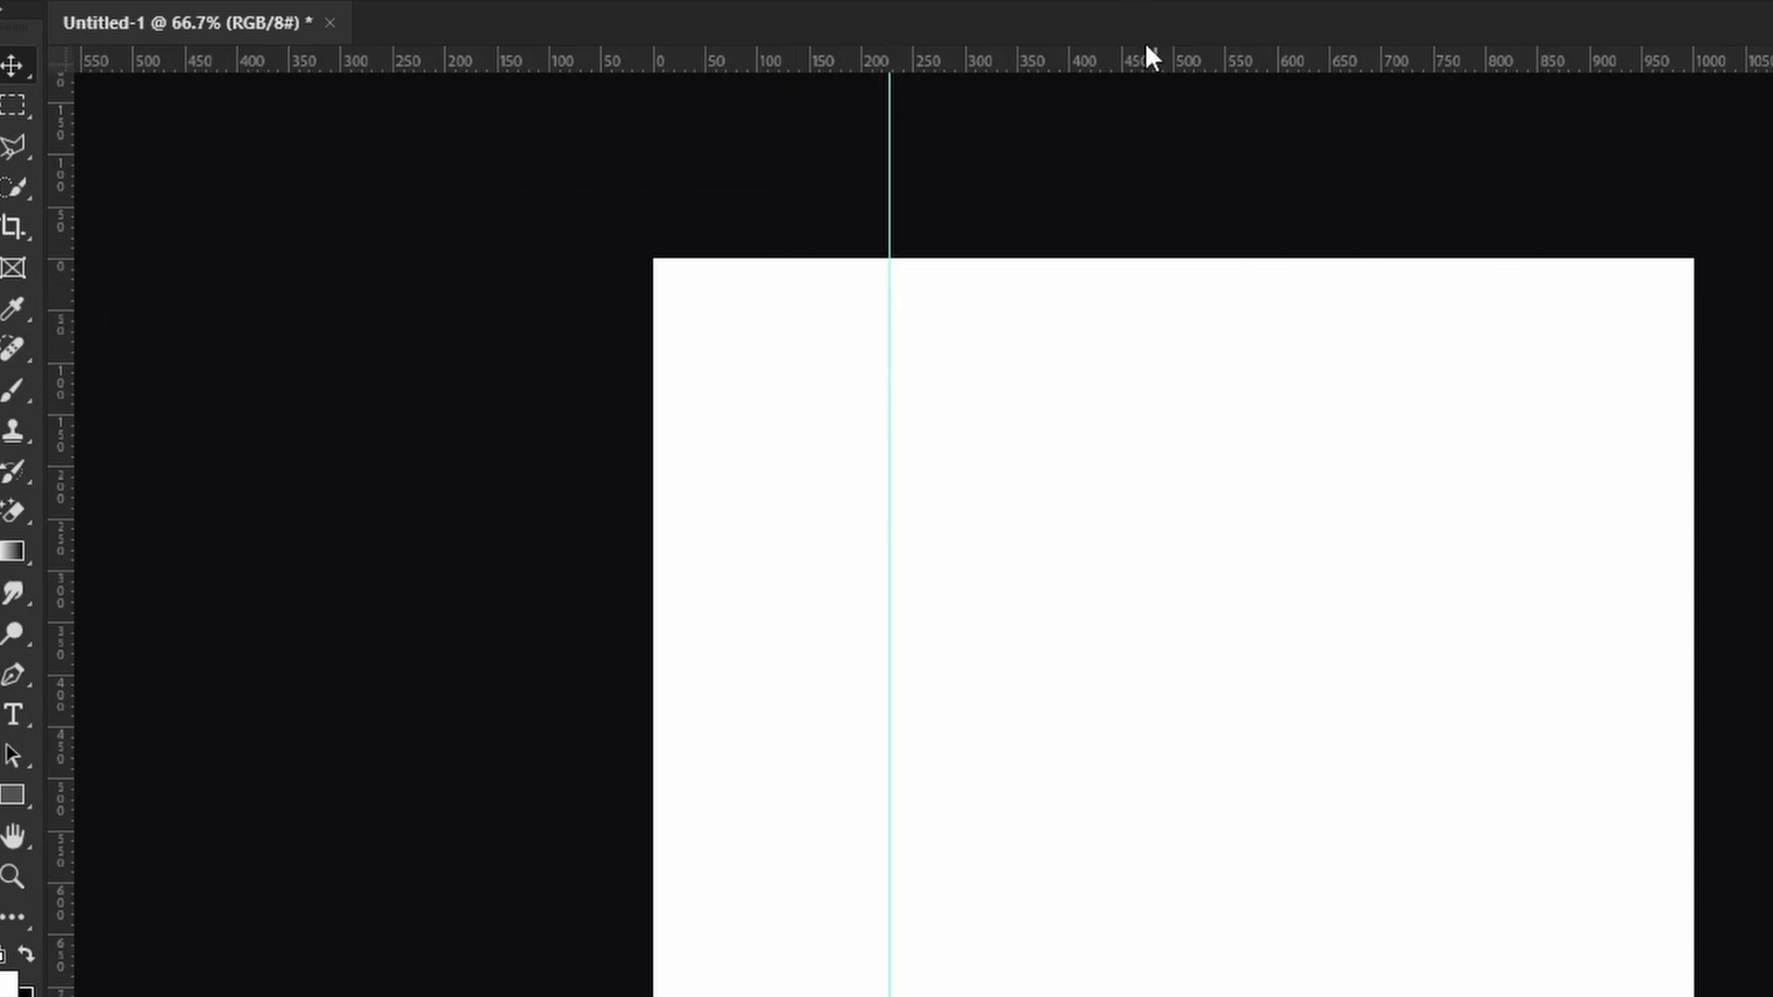
left_click_drag(1147, 57, 1314, 472)
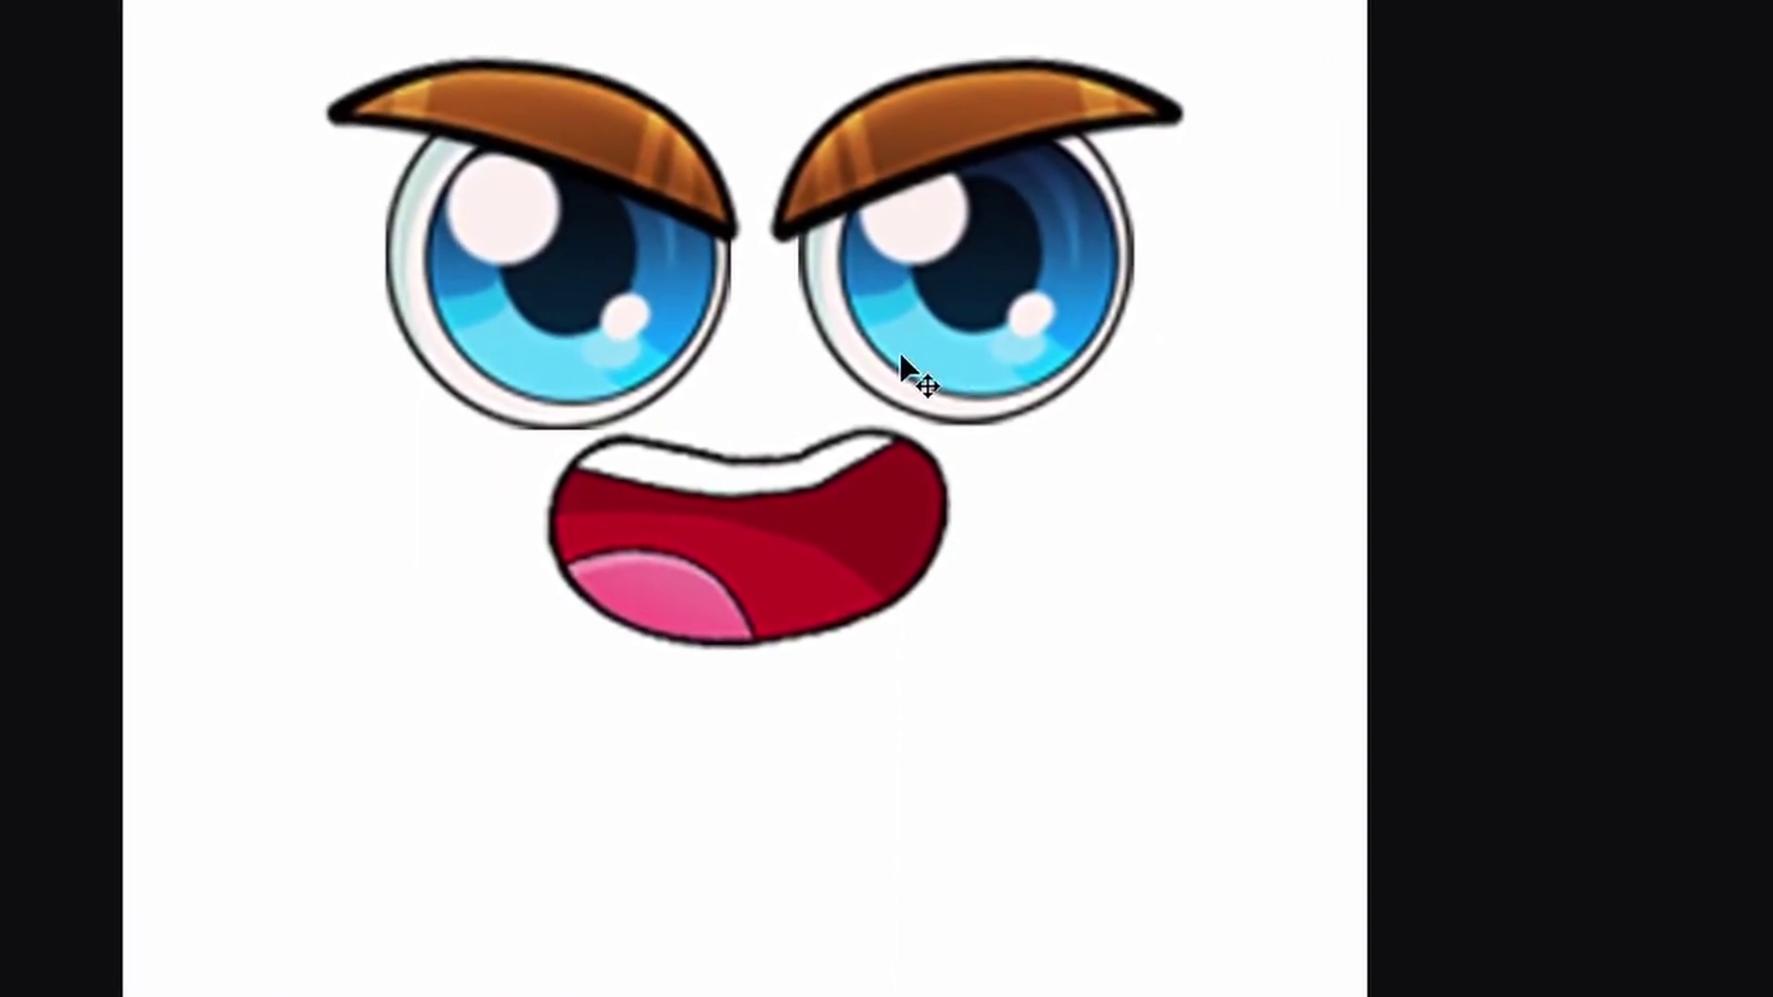
Move the Face group slightly up and right on the canvas, and add an empty layer above it.
left_click_drag(899, 354, 931, 374)
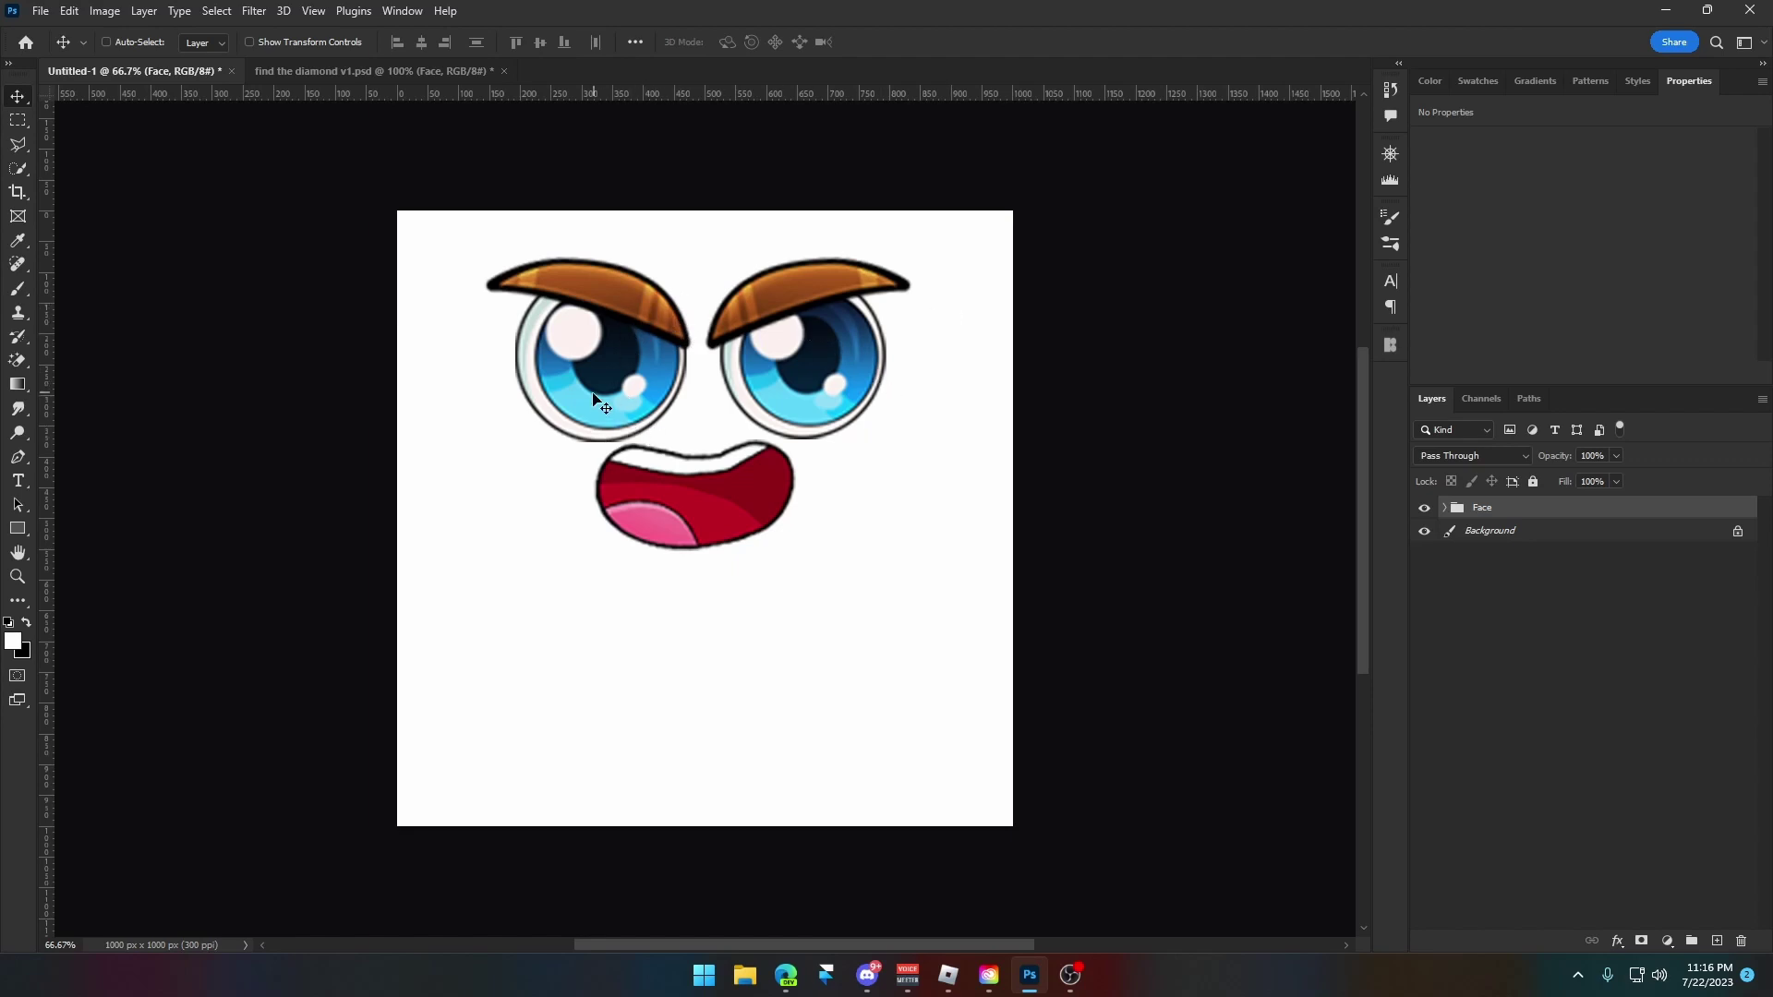
left_click_drag(767, 314, 773, 304)
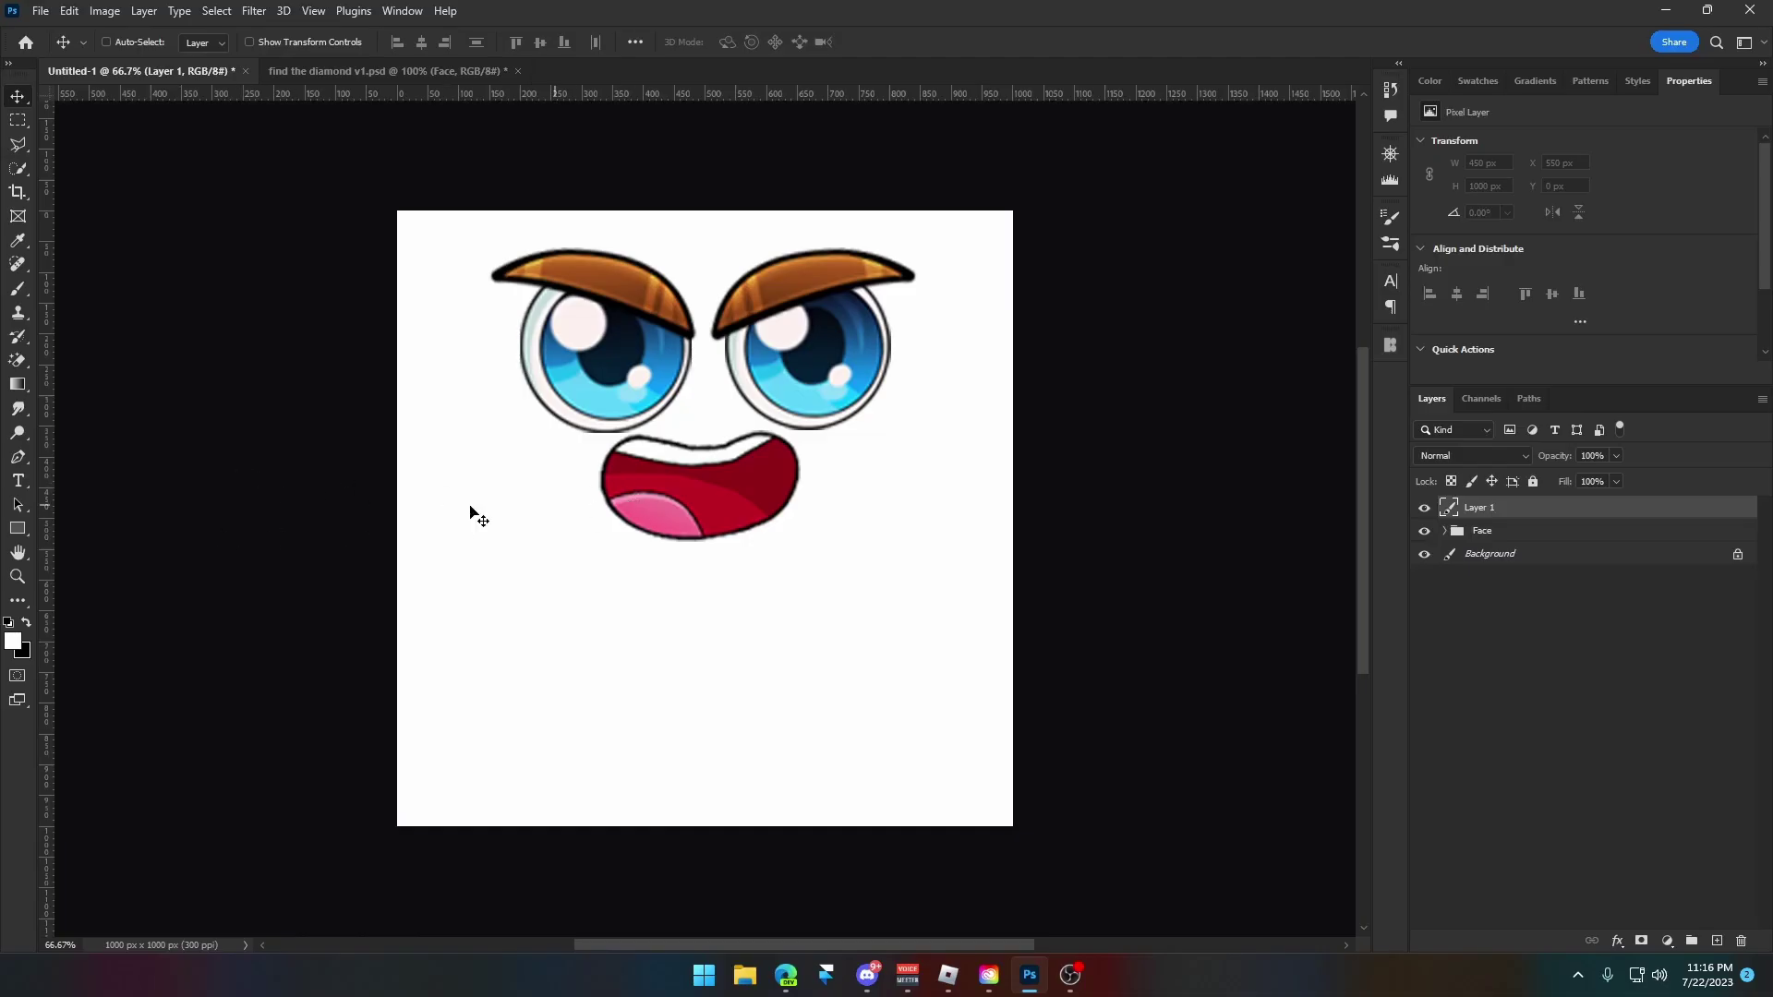
Set the Ellipse tool to Shape mode and reset the foreground and background colours to default black and white.
left_click(17, 530)
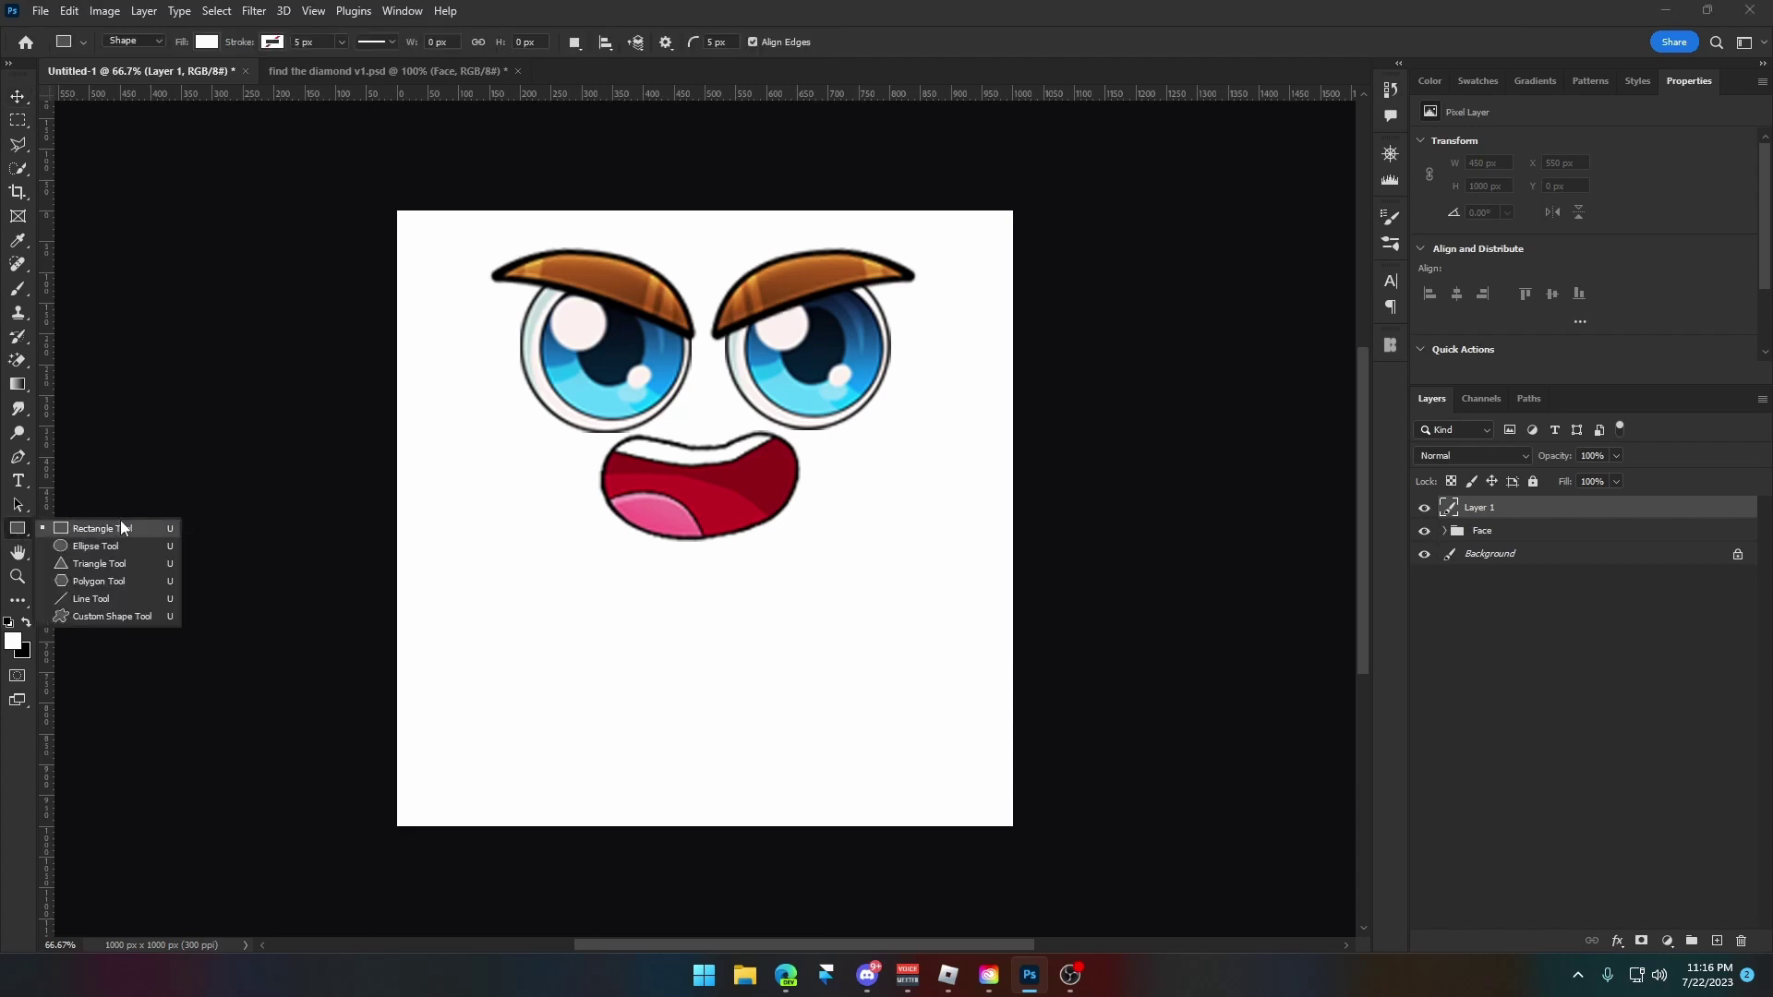
left_click(79, 546)
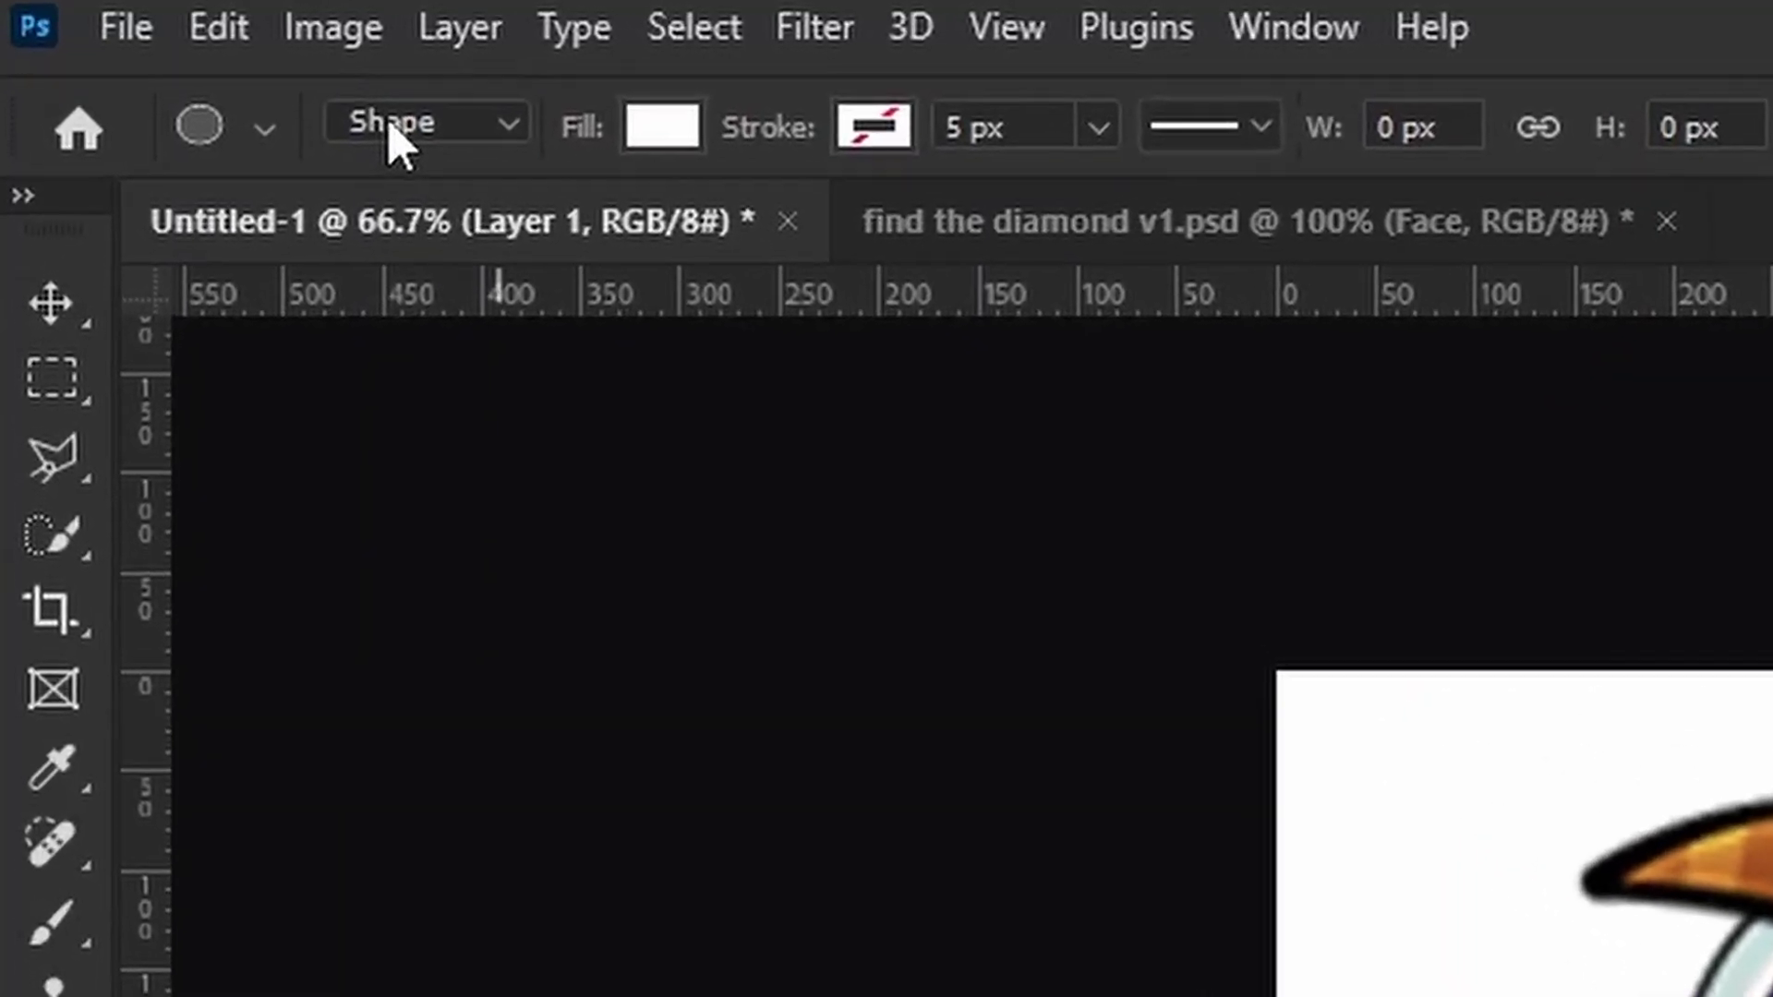
left_click(391, 139)
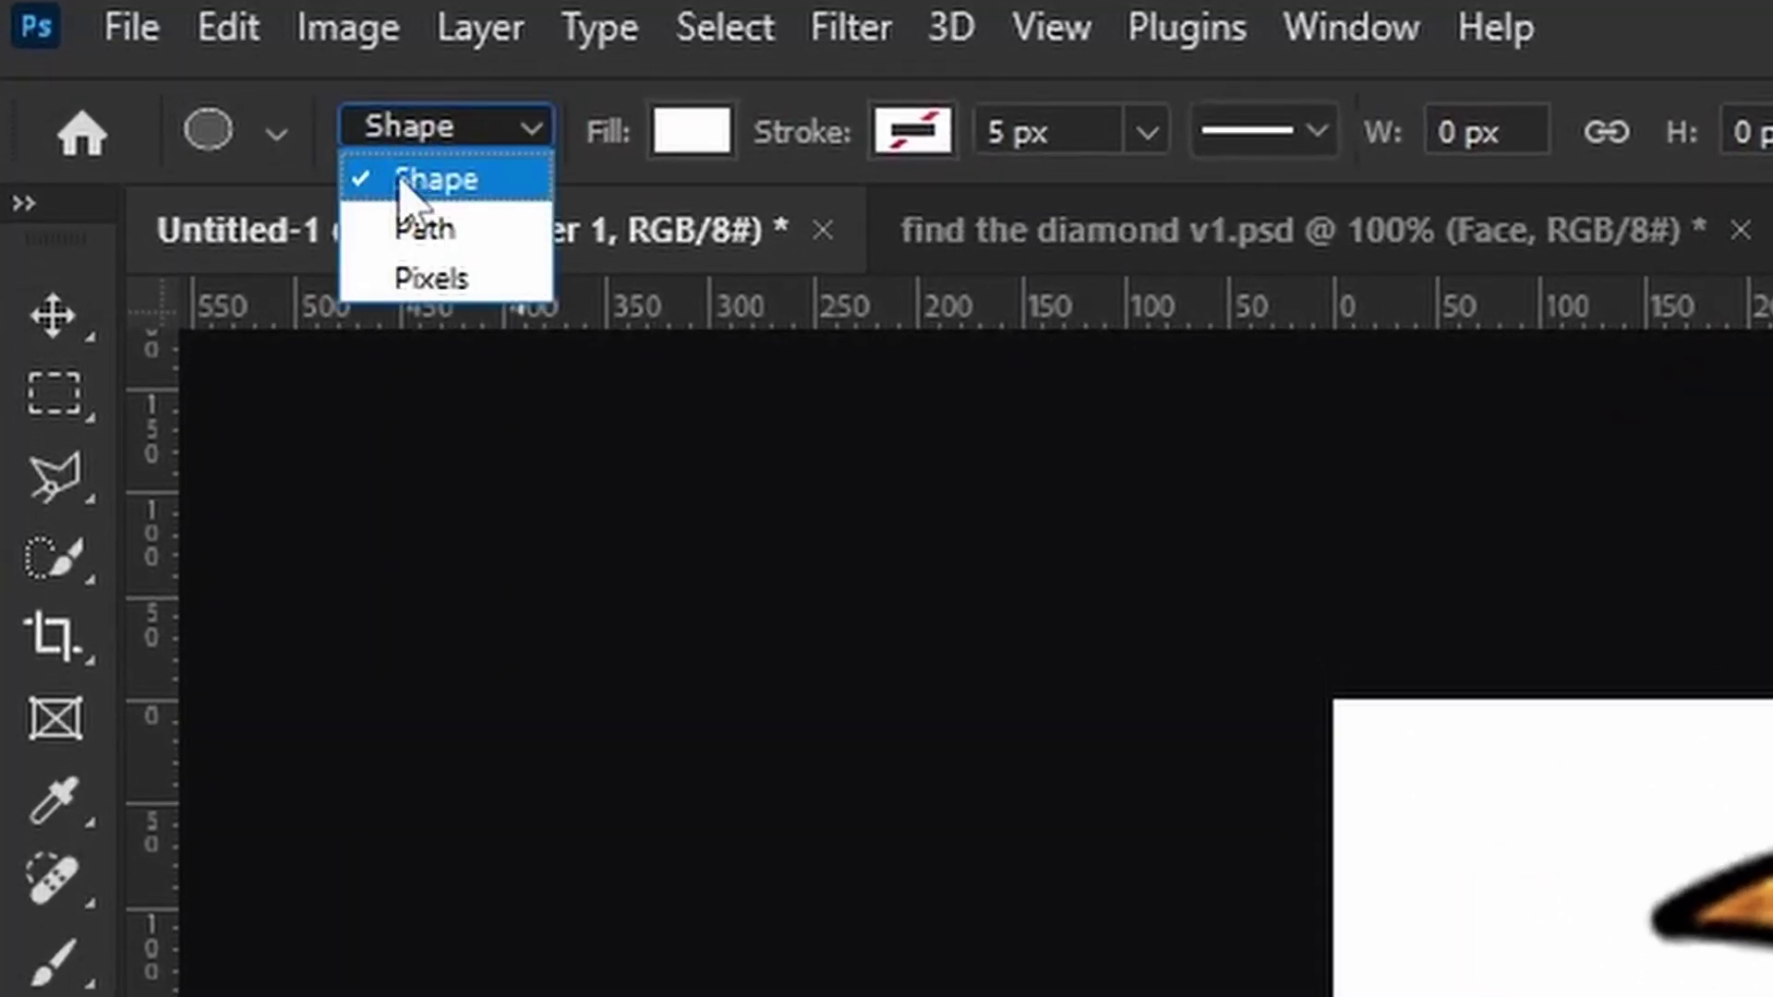
left_click(409, 175)
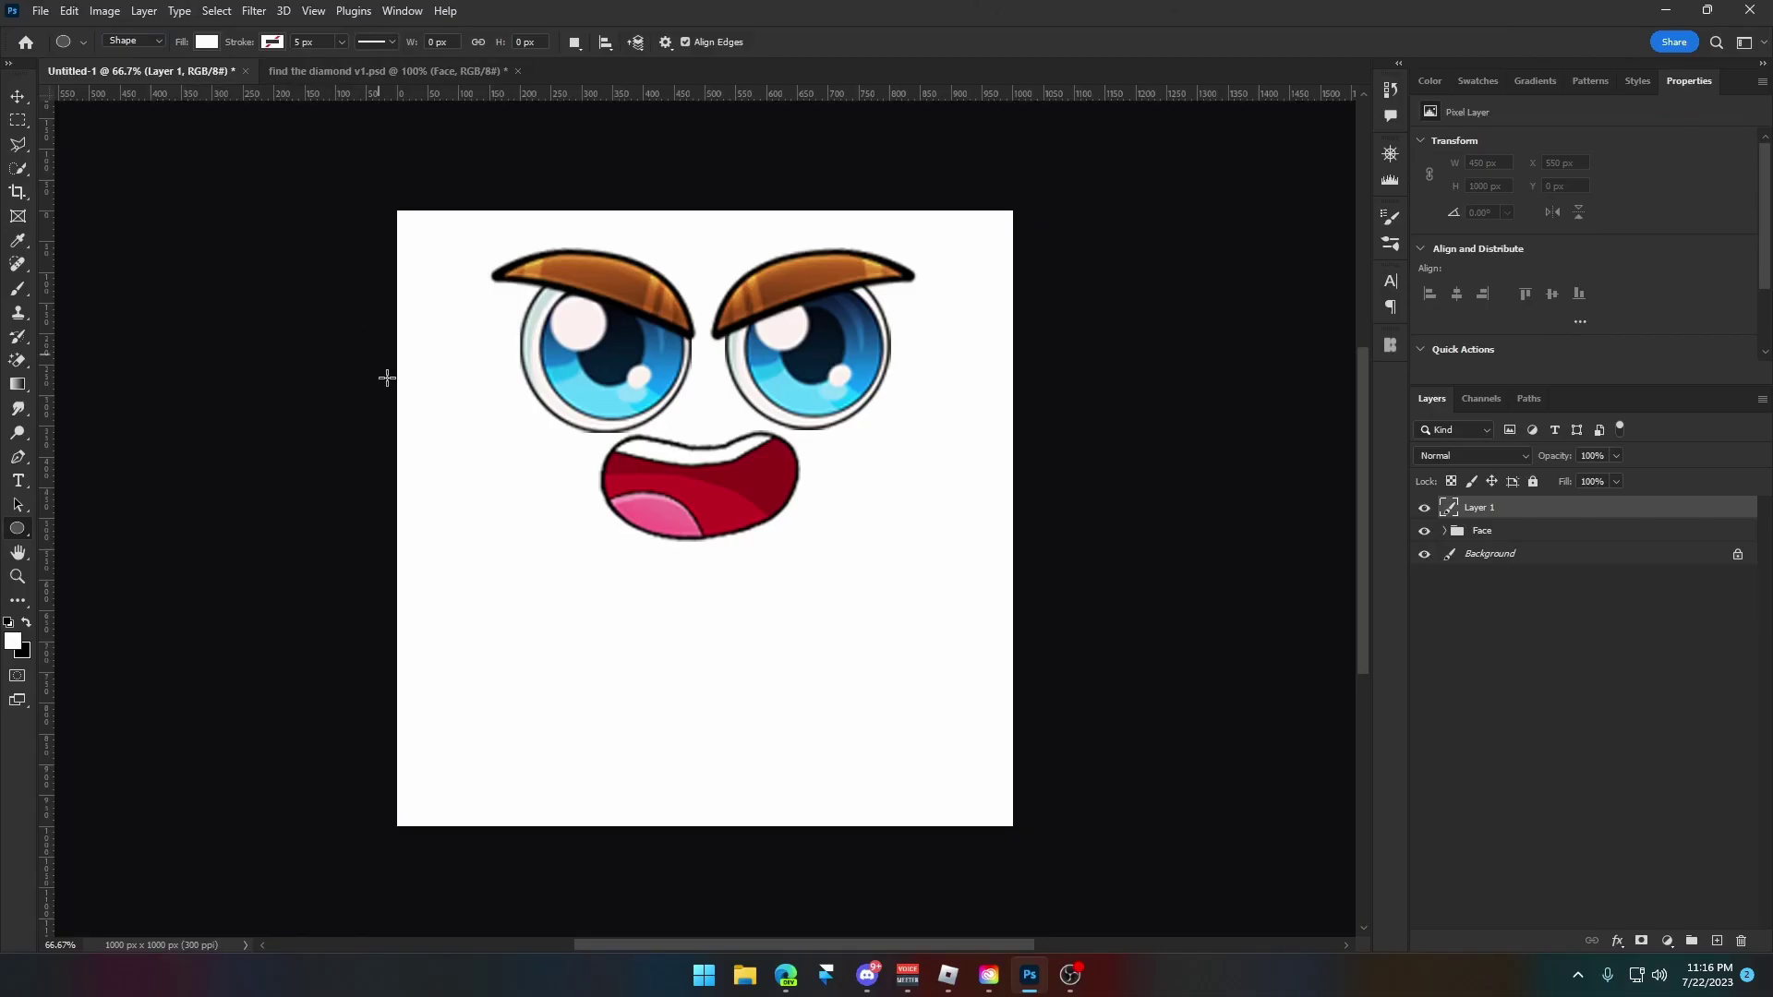
key("d")
Try drawing a 366 x 366 px black circle in the empty area below the face, and undo it.
left_click_drag(526, 699, 639, 584)
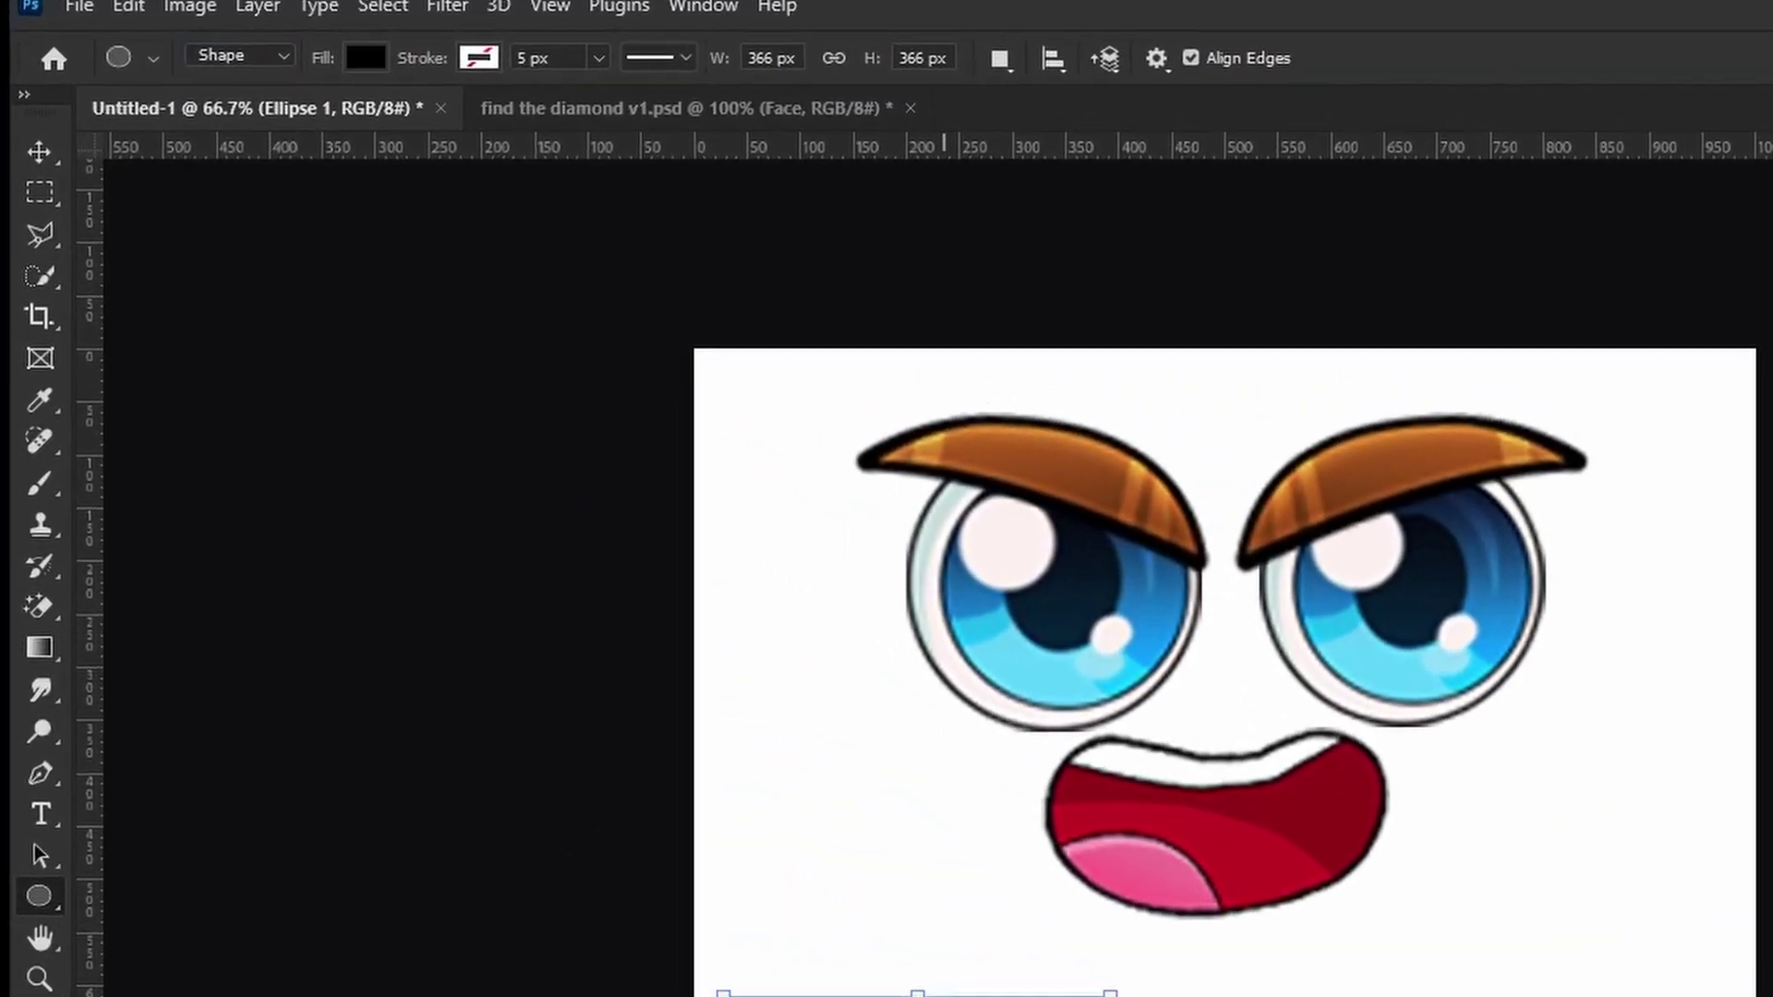
key("ctrl+z")
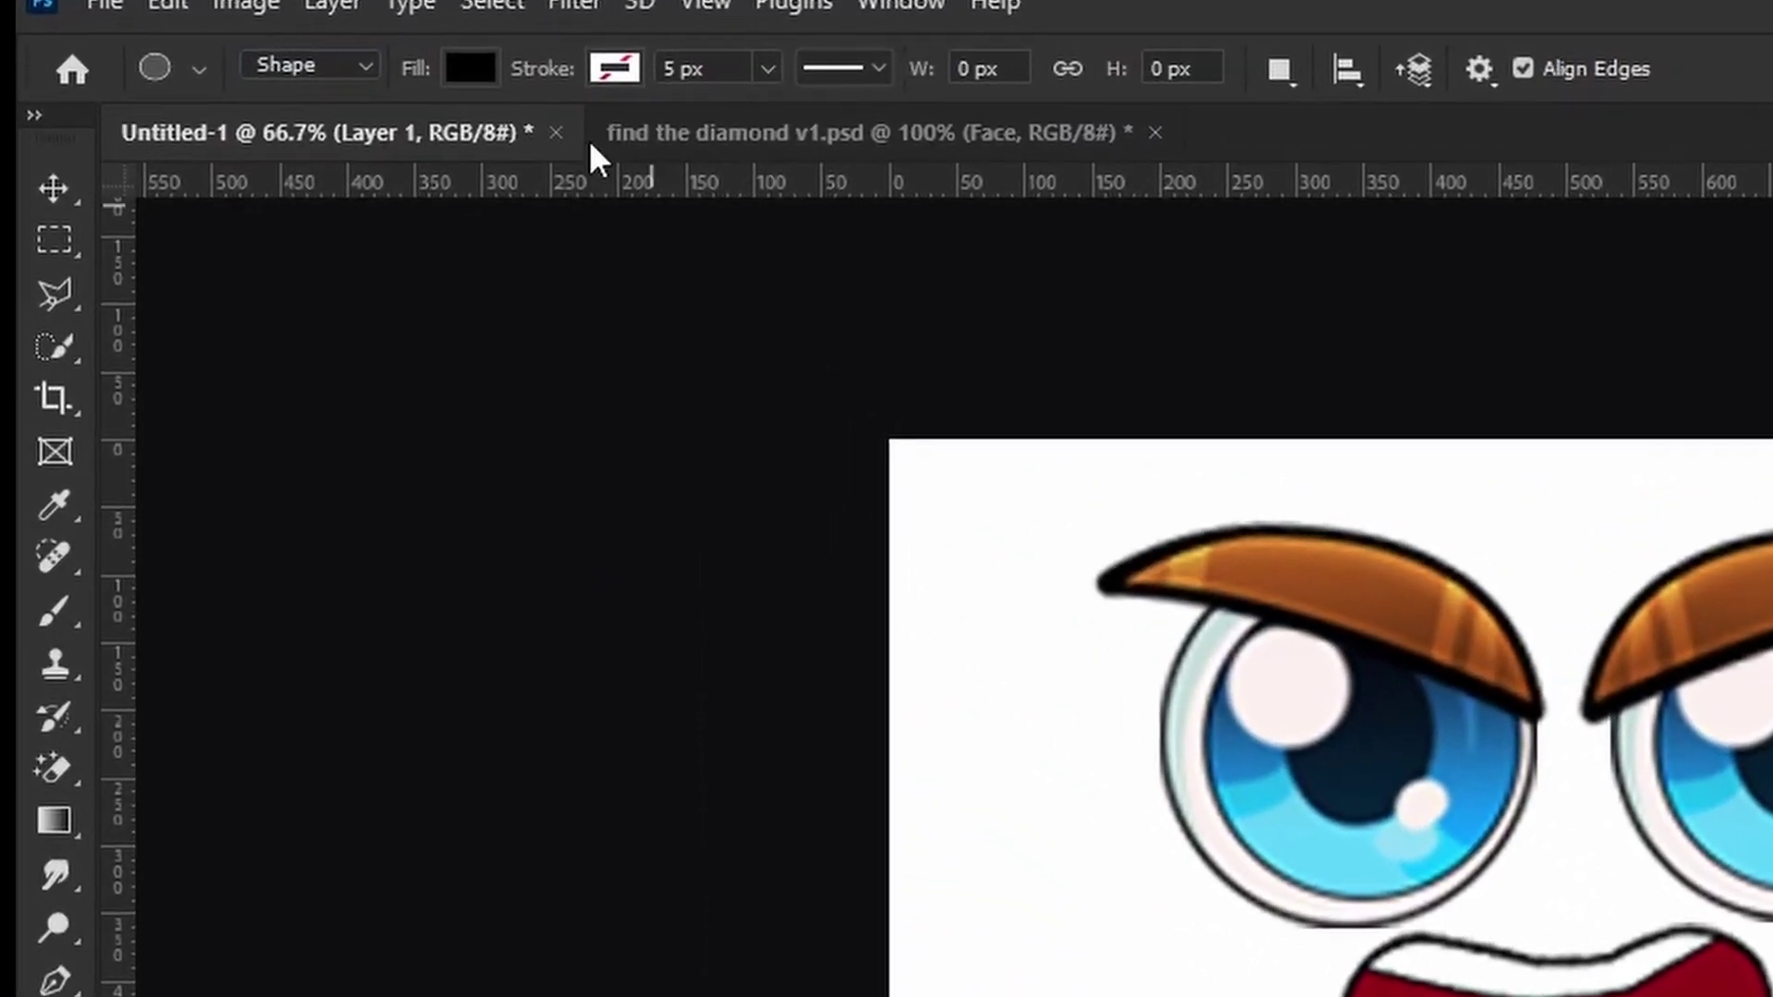
Review the ellipse's fill and stroke colour options, keeping a black fill and no stroke.
left_click(469, 68)
left_click(467, 63)
left_click(463, 65)
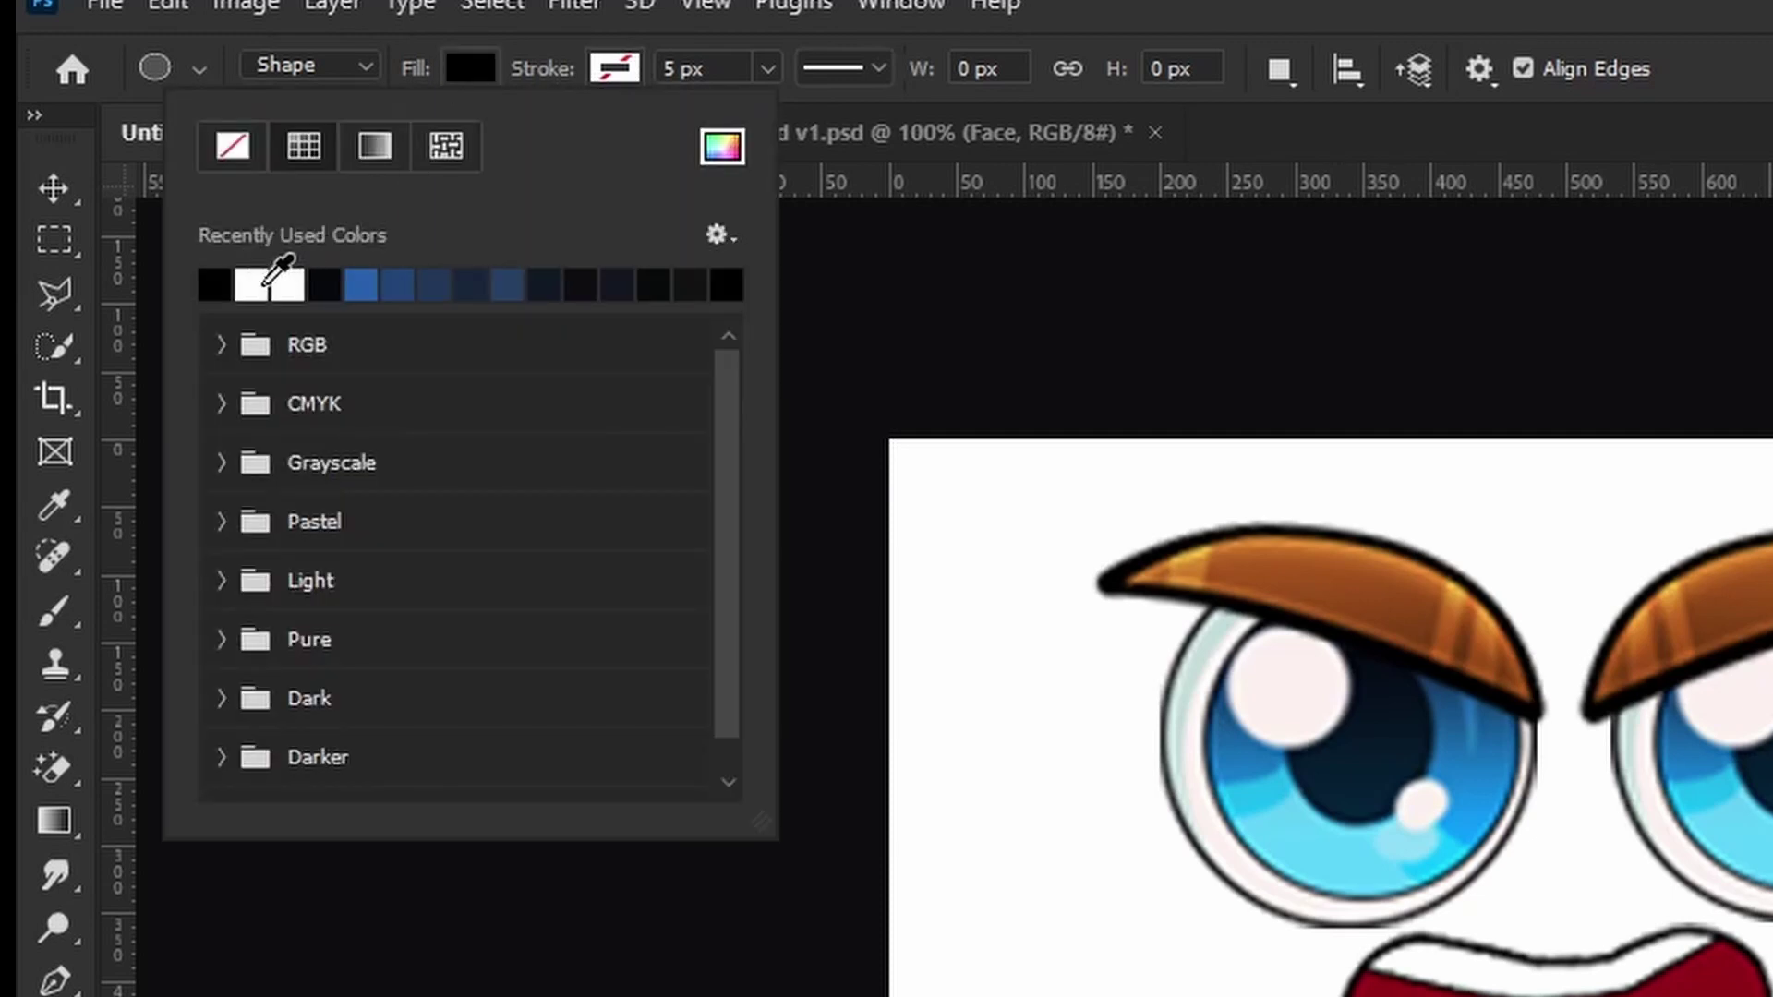
left_click(611, 65)
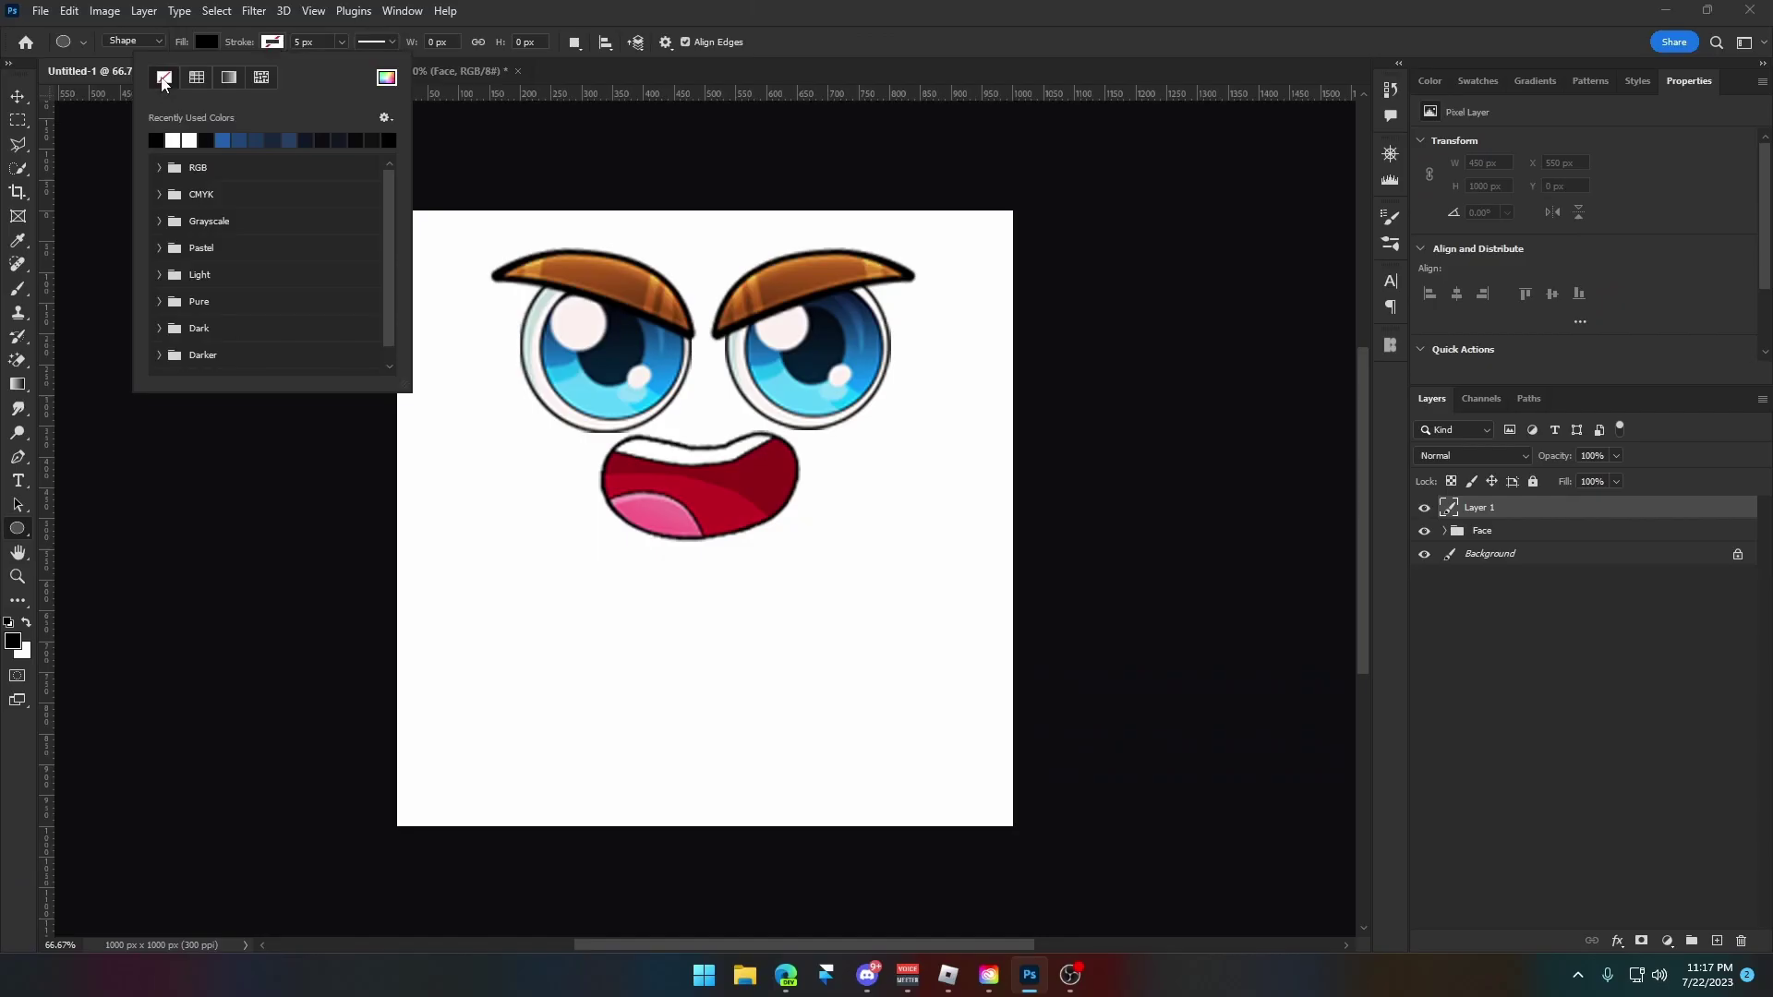
left_click(873, 43)
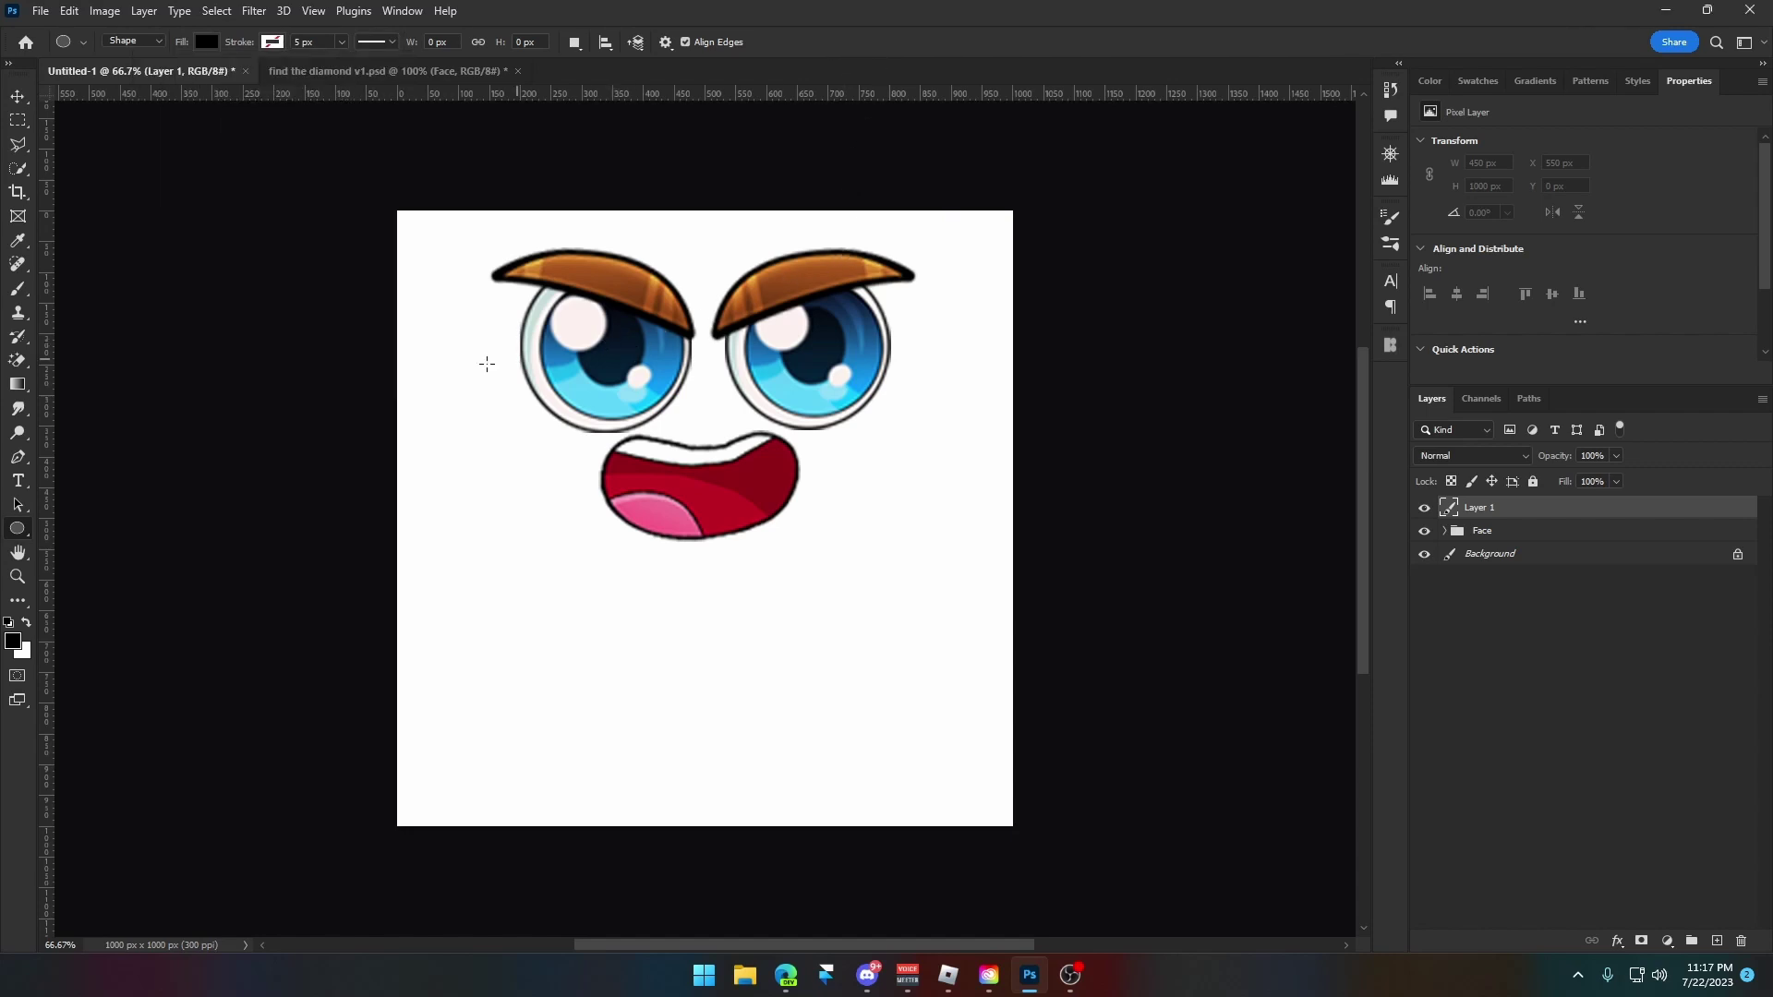
Place vertical and horizontal guides crossing at the left eye's pupil, and draw a 236 px black circle centred there over the iris.
left_click_drag(41, 412, 612, 392)
left_click_drag(683, 99, 611, 344)
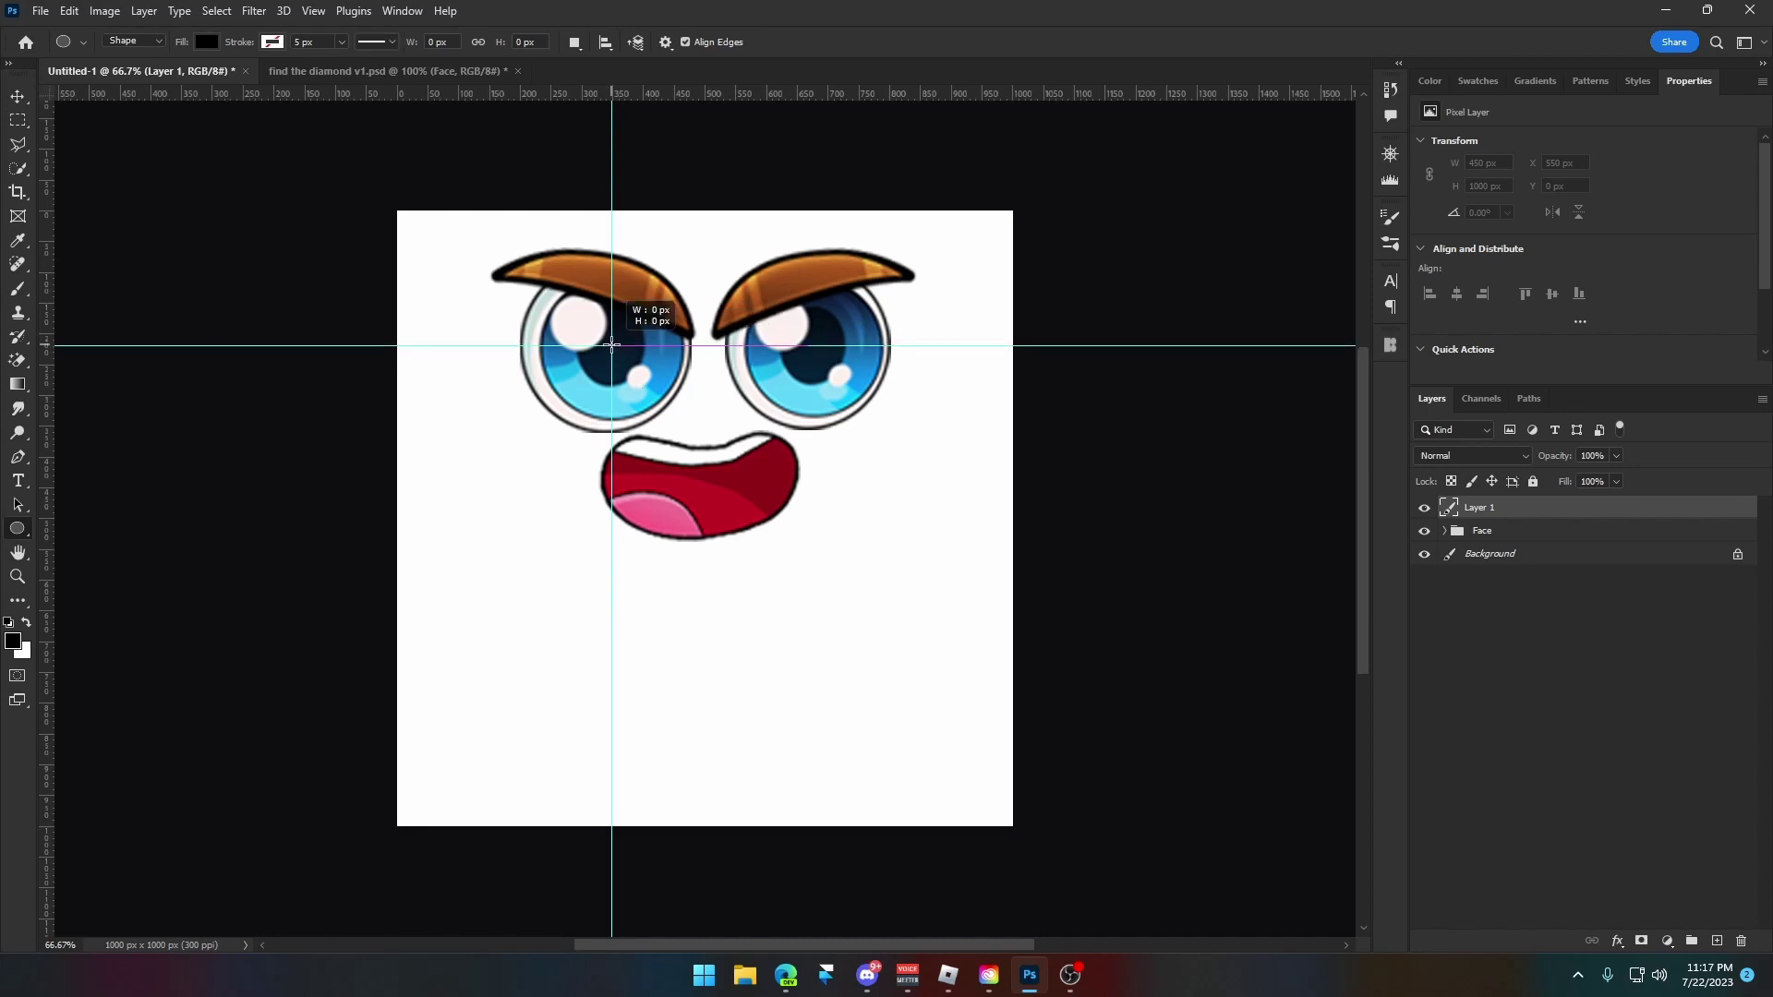
left_click_drag(611, 344, 719, 274)
Move the black circle straight down to Y 420 px, and save the document as Cartoony Face.psd.
key("v")
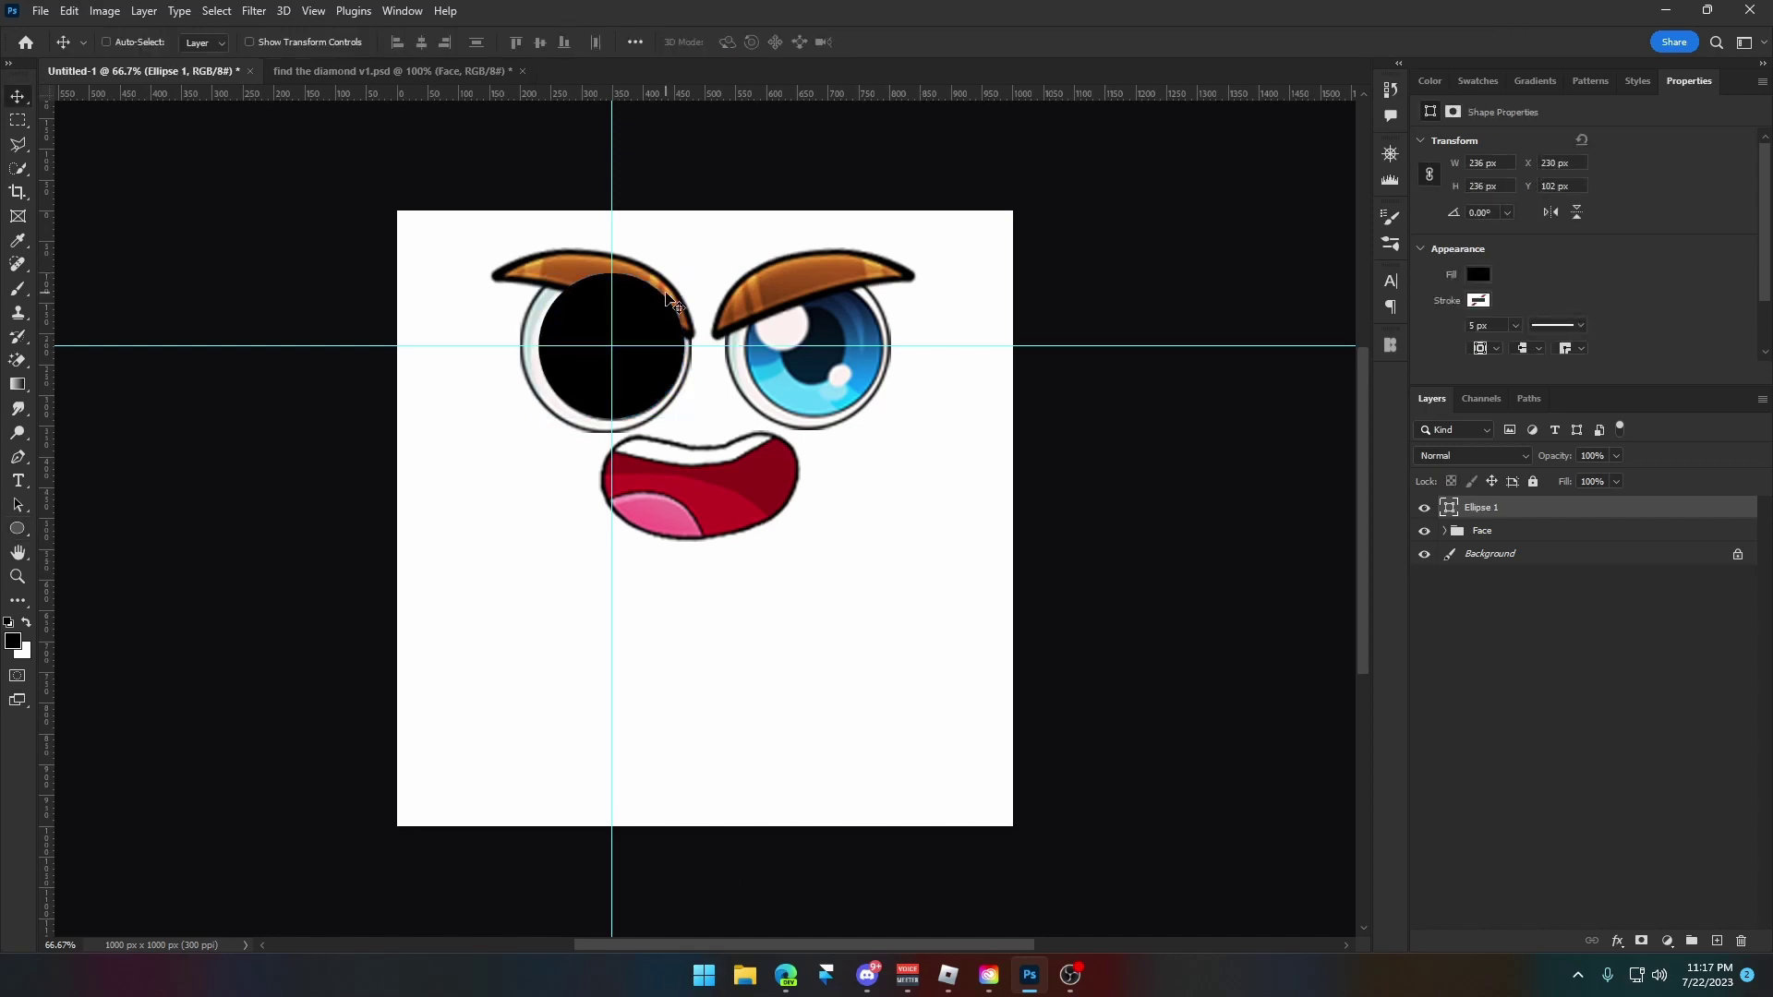
left_click_drag(700, 303, 700, 498)
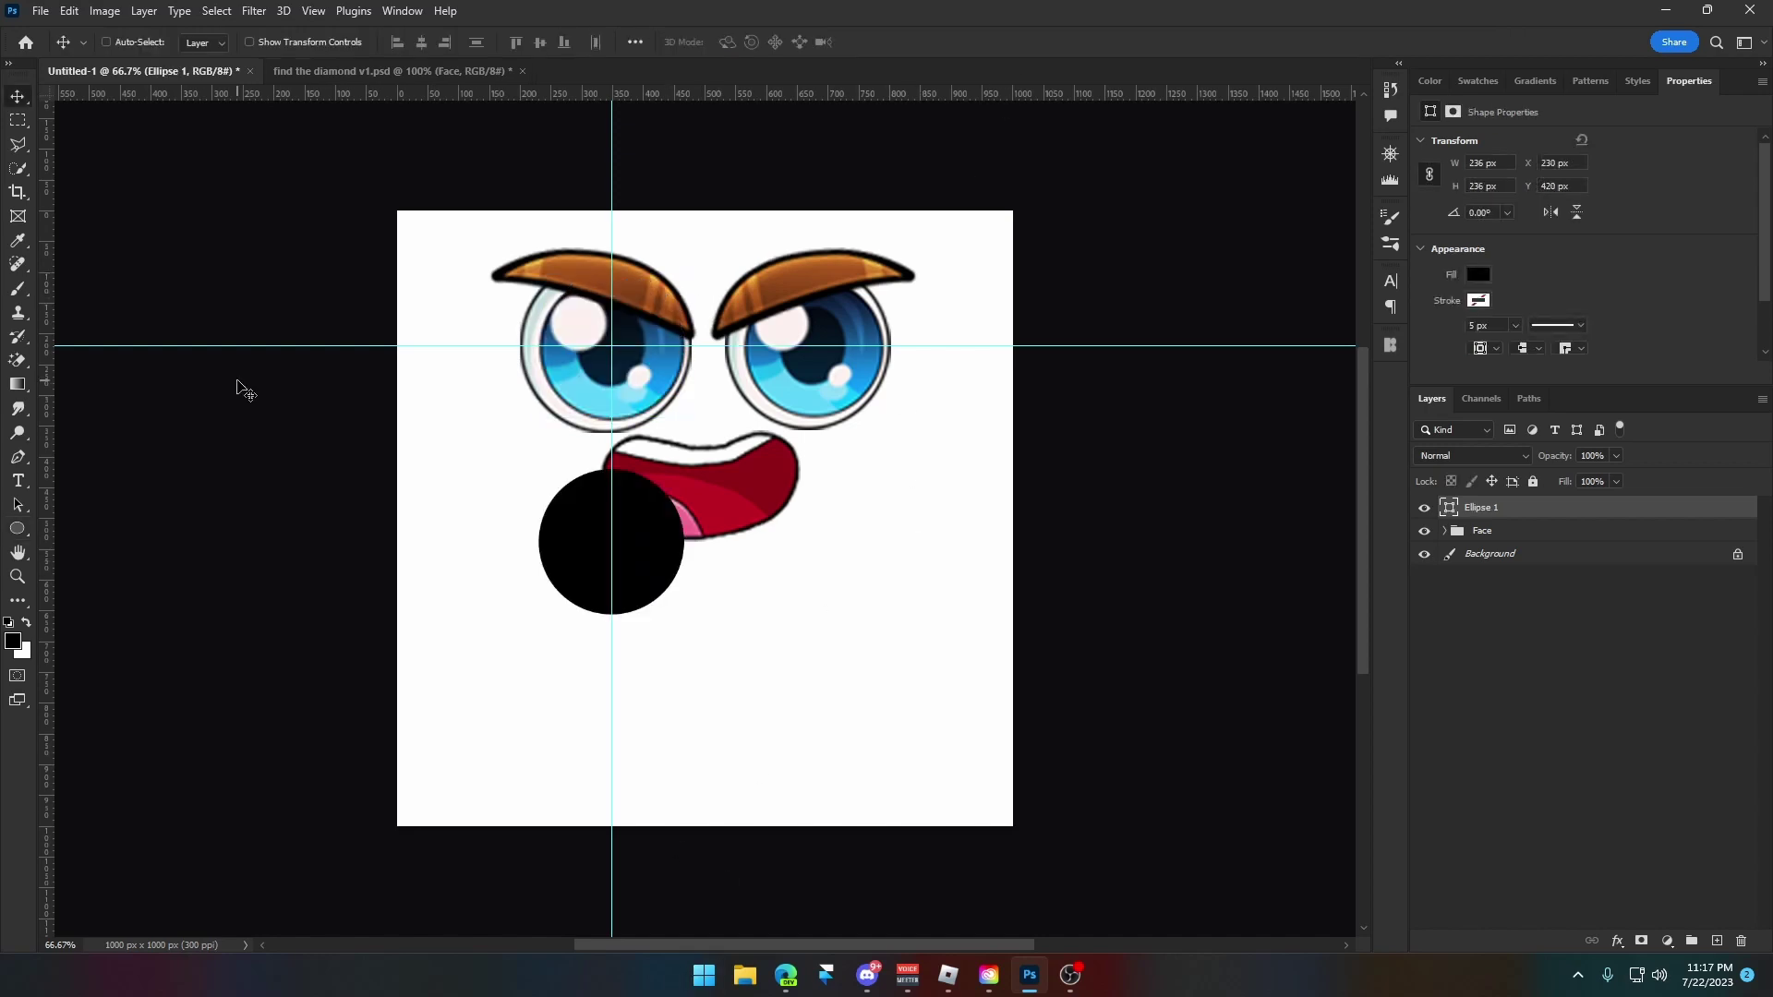
left_click(40, 11)
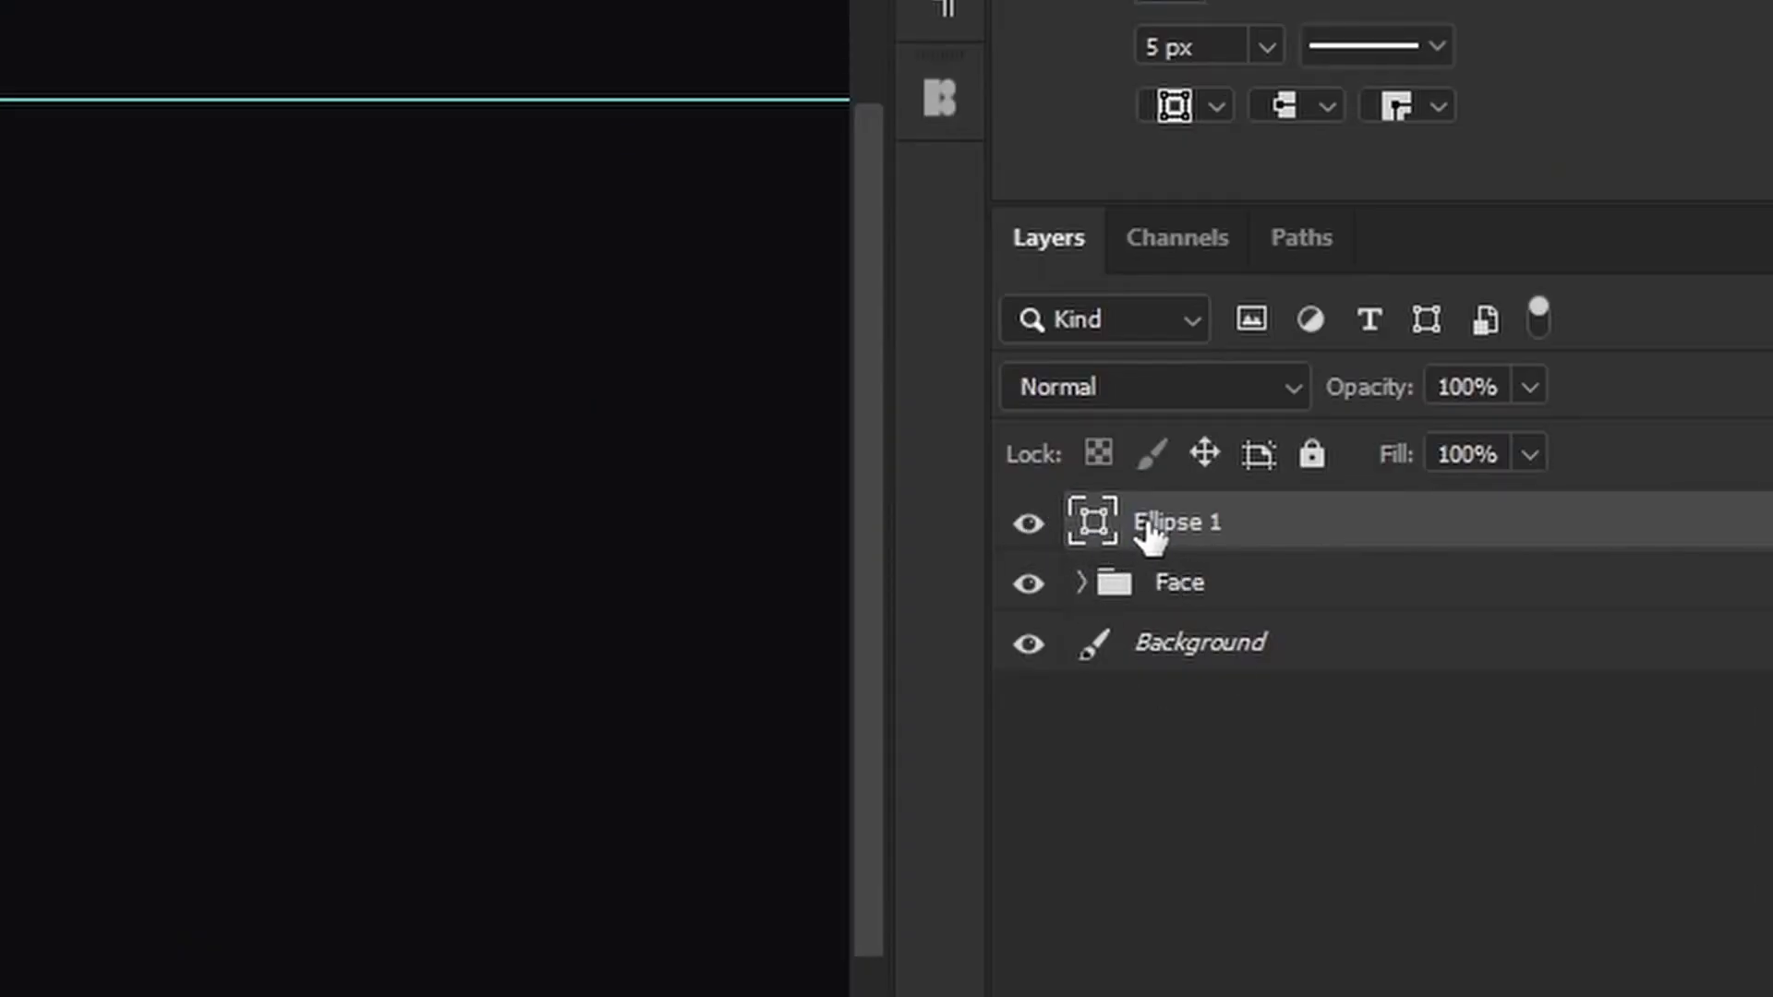
Recolour the circle with the blue #167ec9 sampled from the left eye's iris, and hide the guides.
double_click(1093, 522)
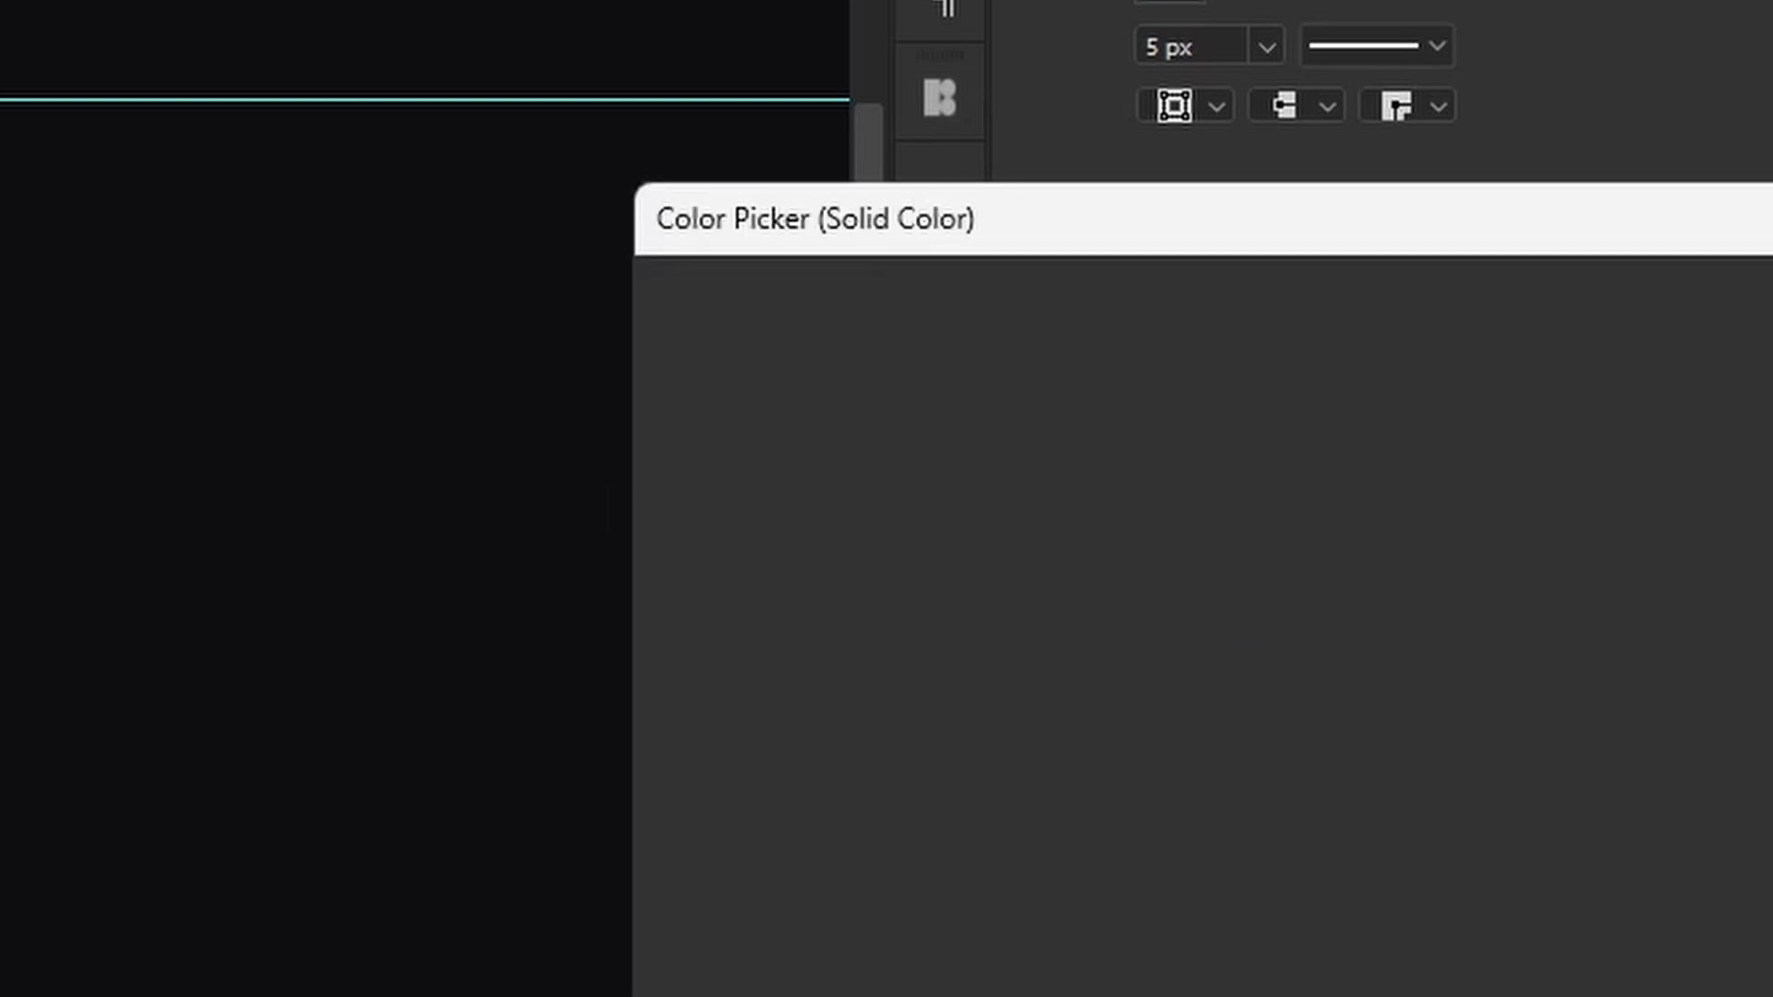
left_click_drag(1403, 399, 948, 458)
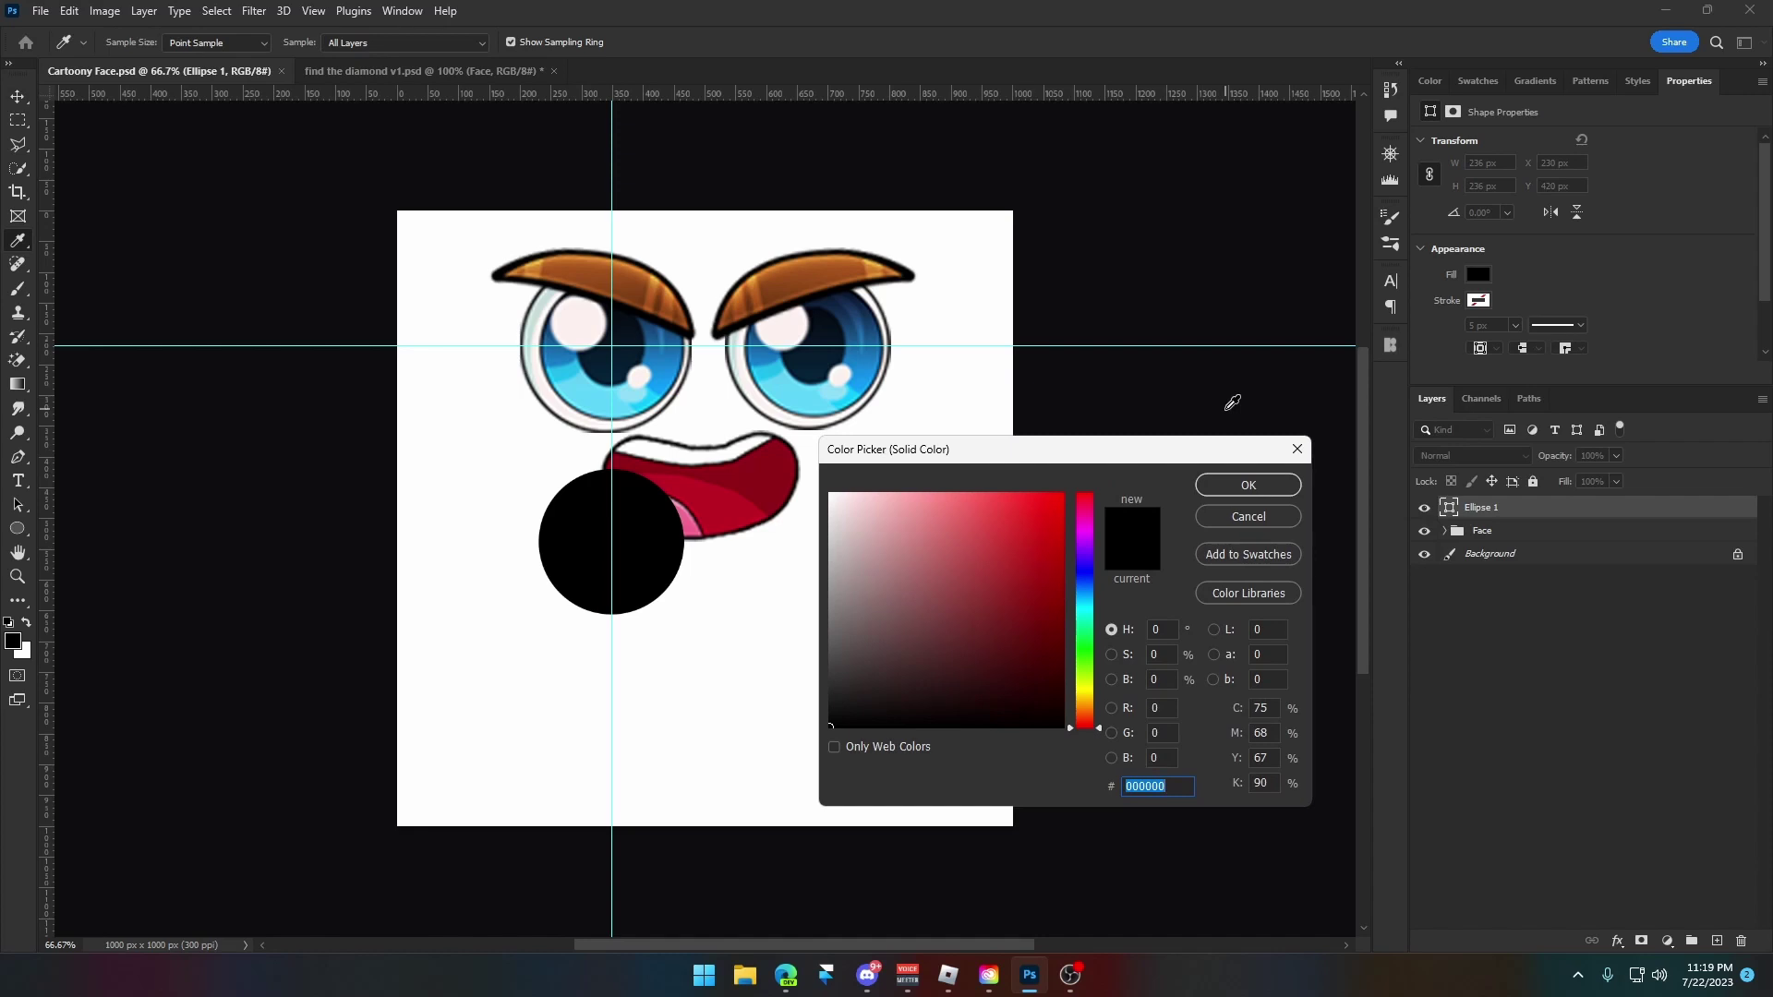
left_click(674, 358)
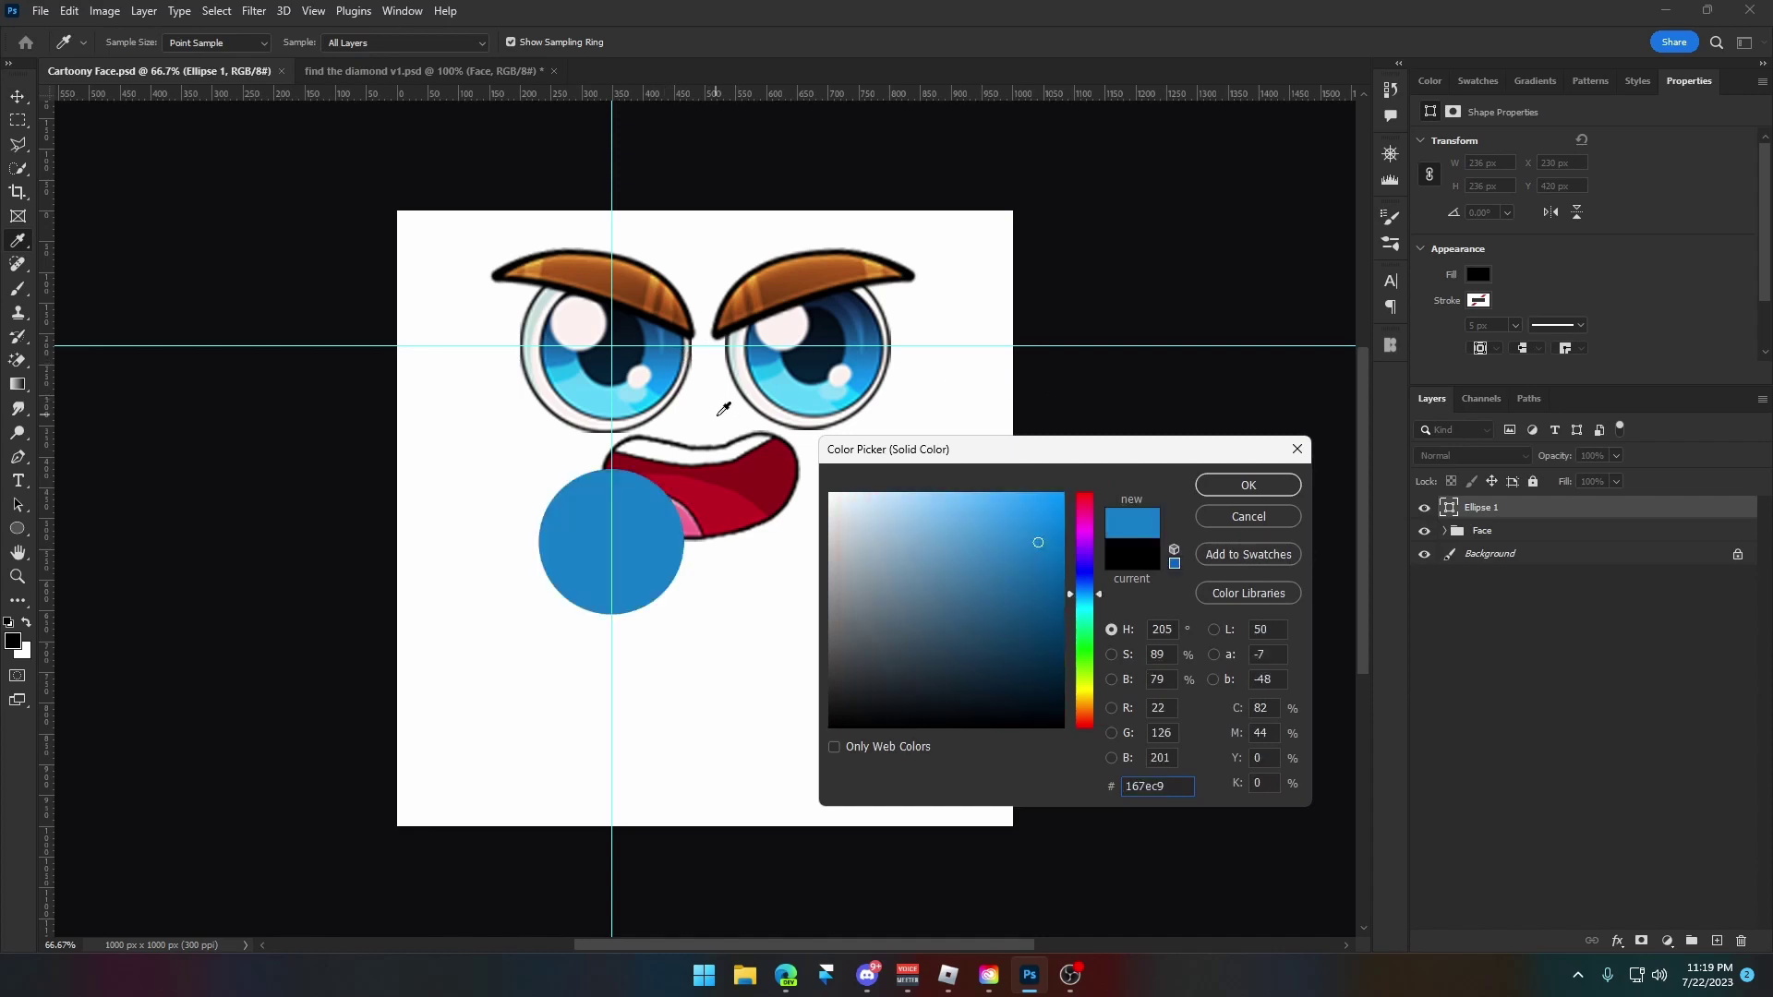
left_click(1276, 486)
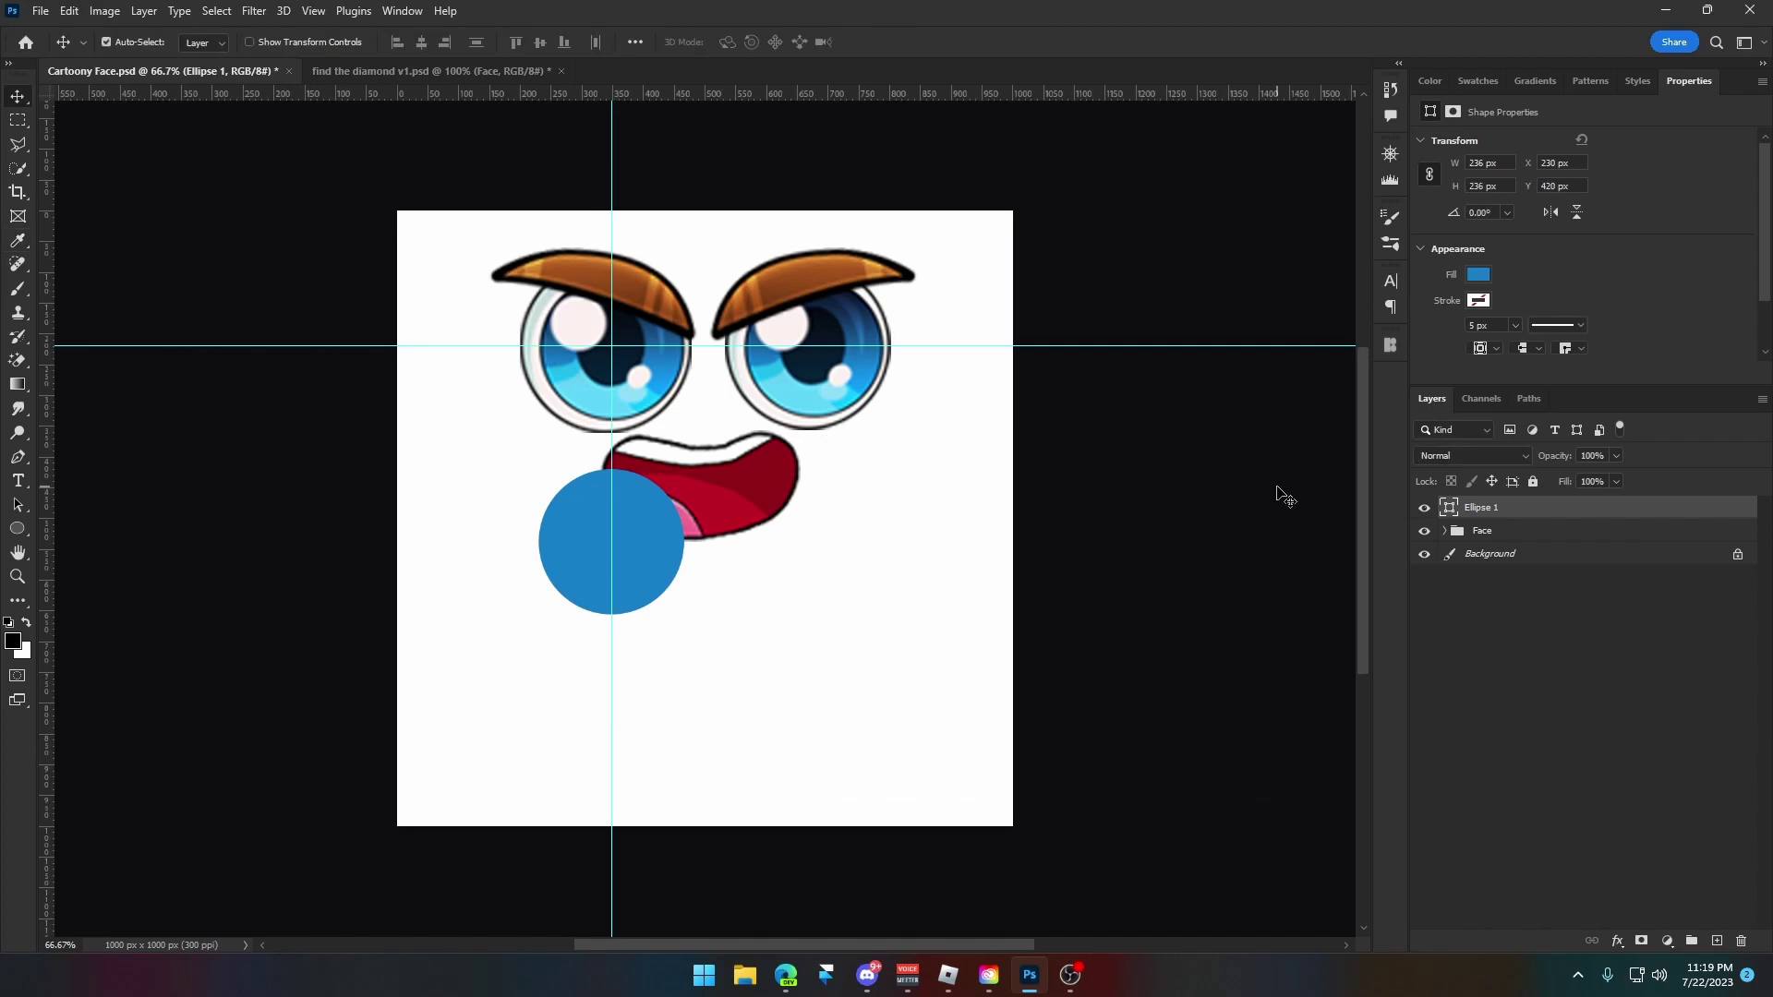
key("ctrl+semicolon")
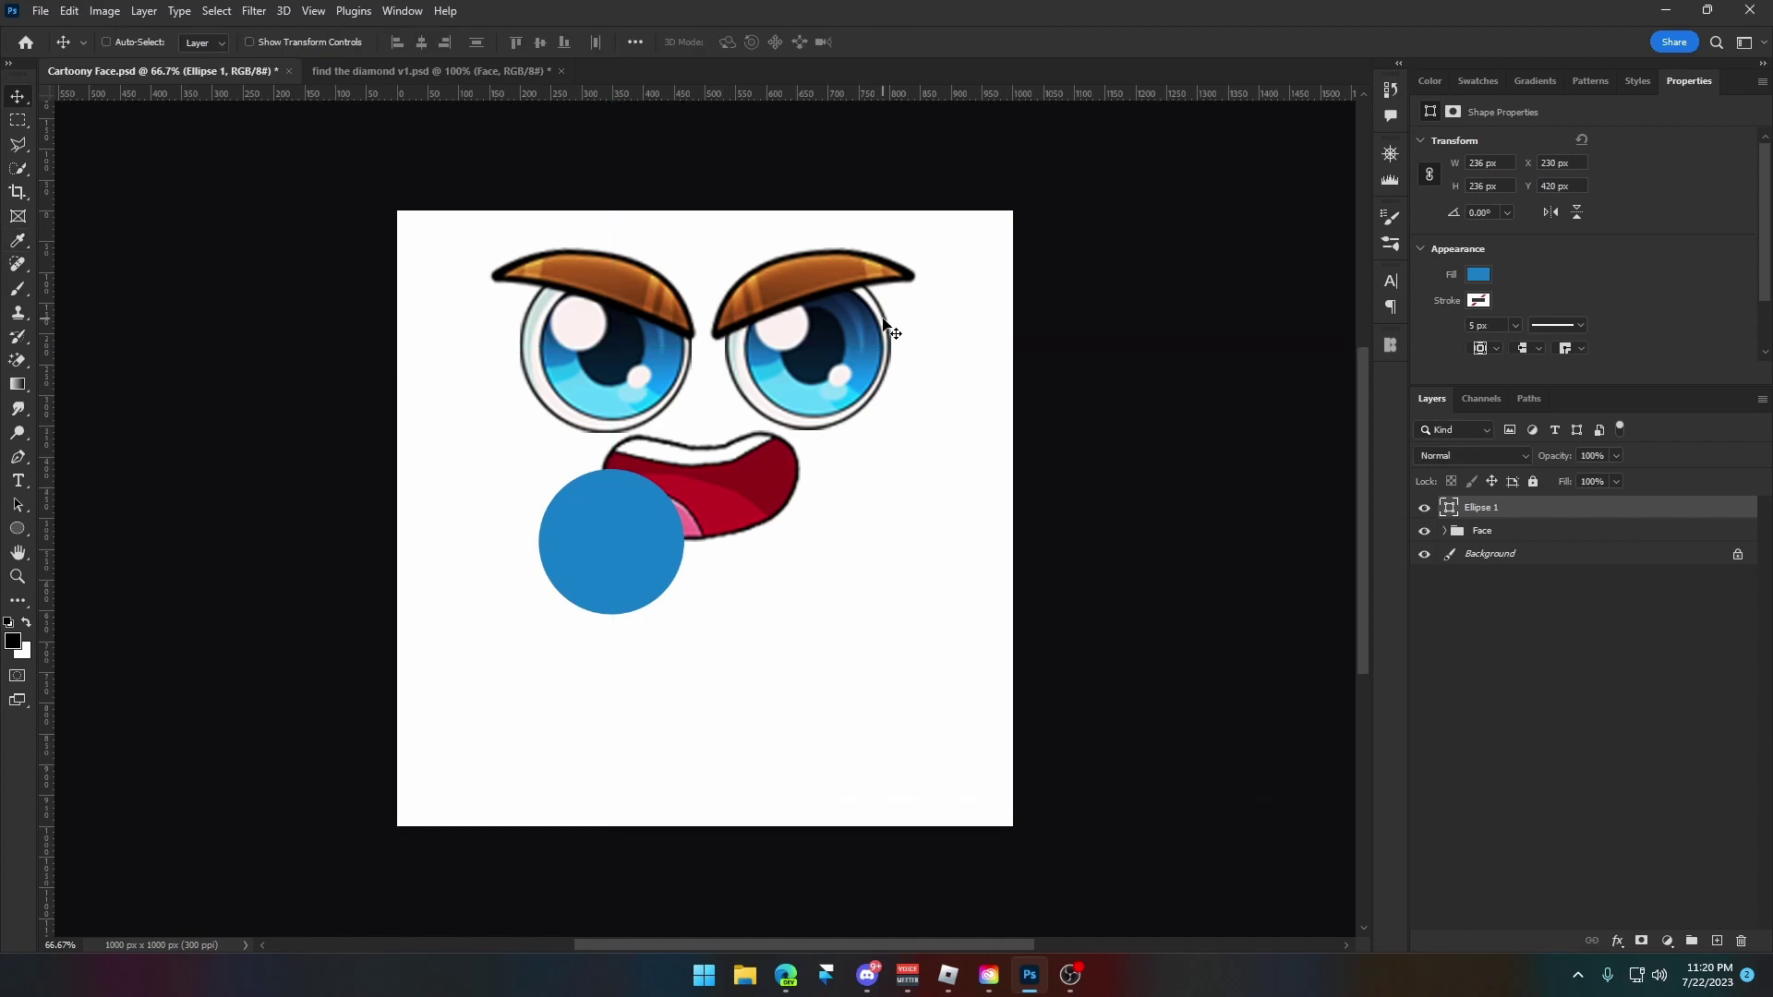
Choose the Soft Round brush from the General Brushes for painting on the layer clipped to the blue circle.
scroll(923, 513, "up", 3)
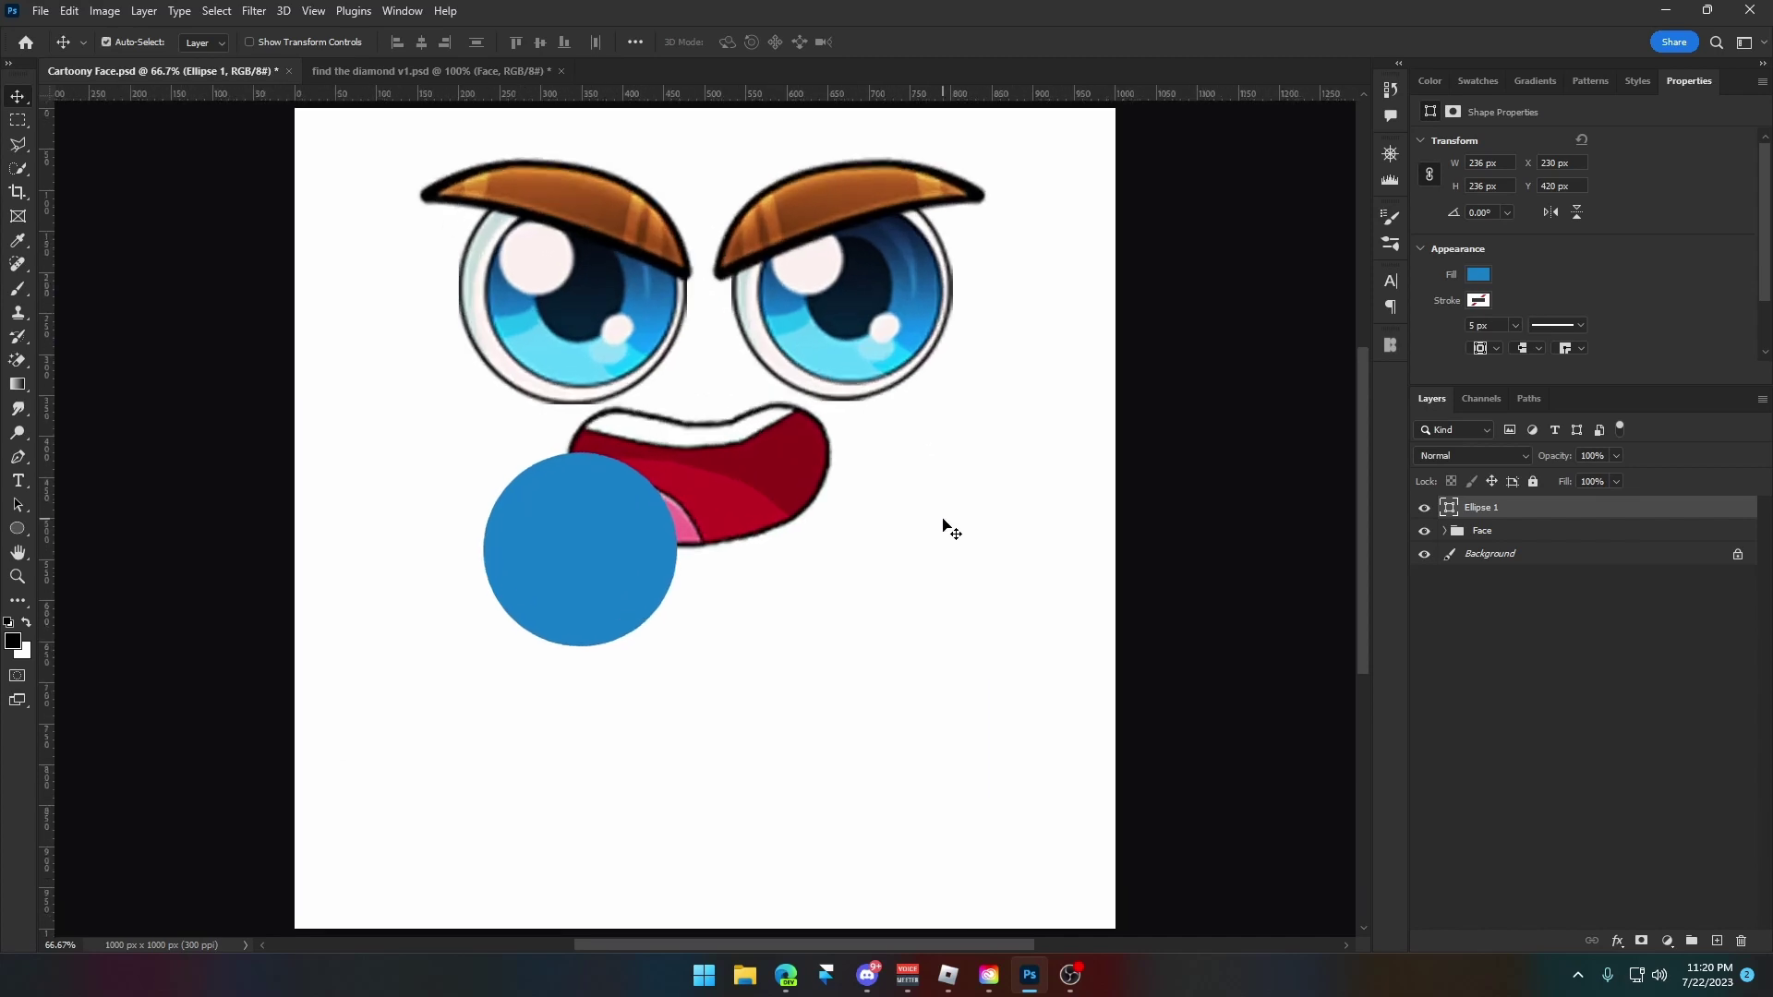
key("h")
left_click_drag(907, 534, 910, 539)
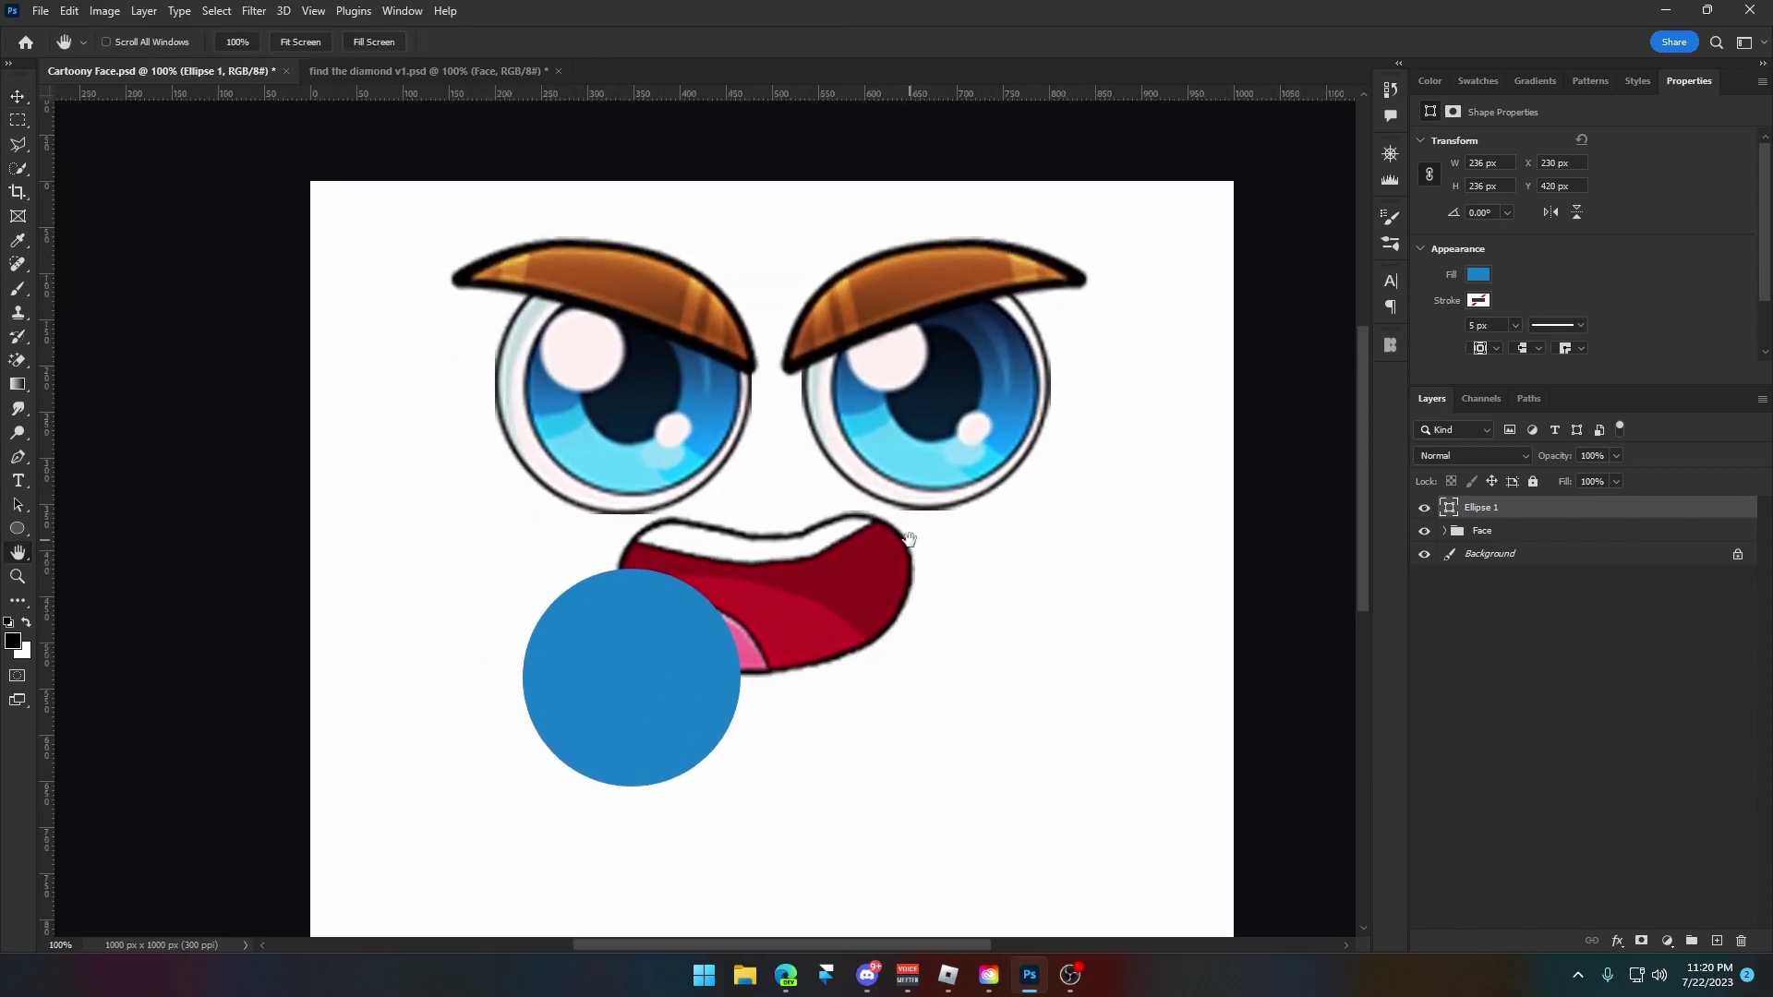
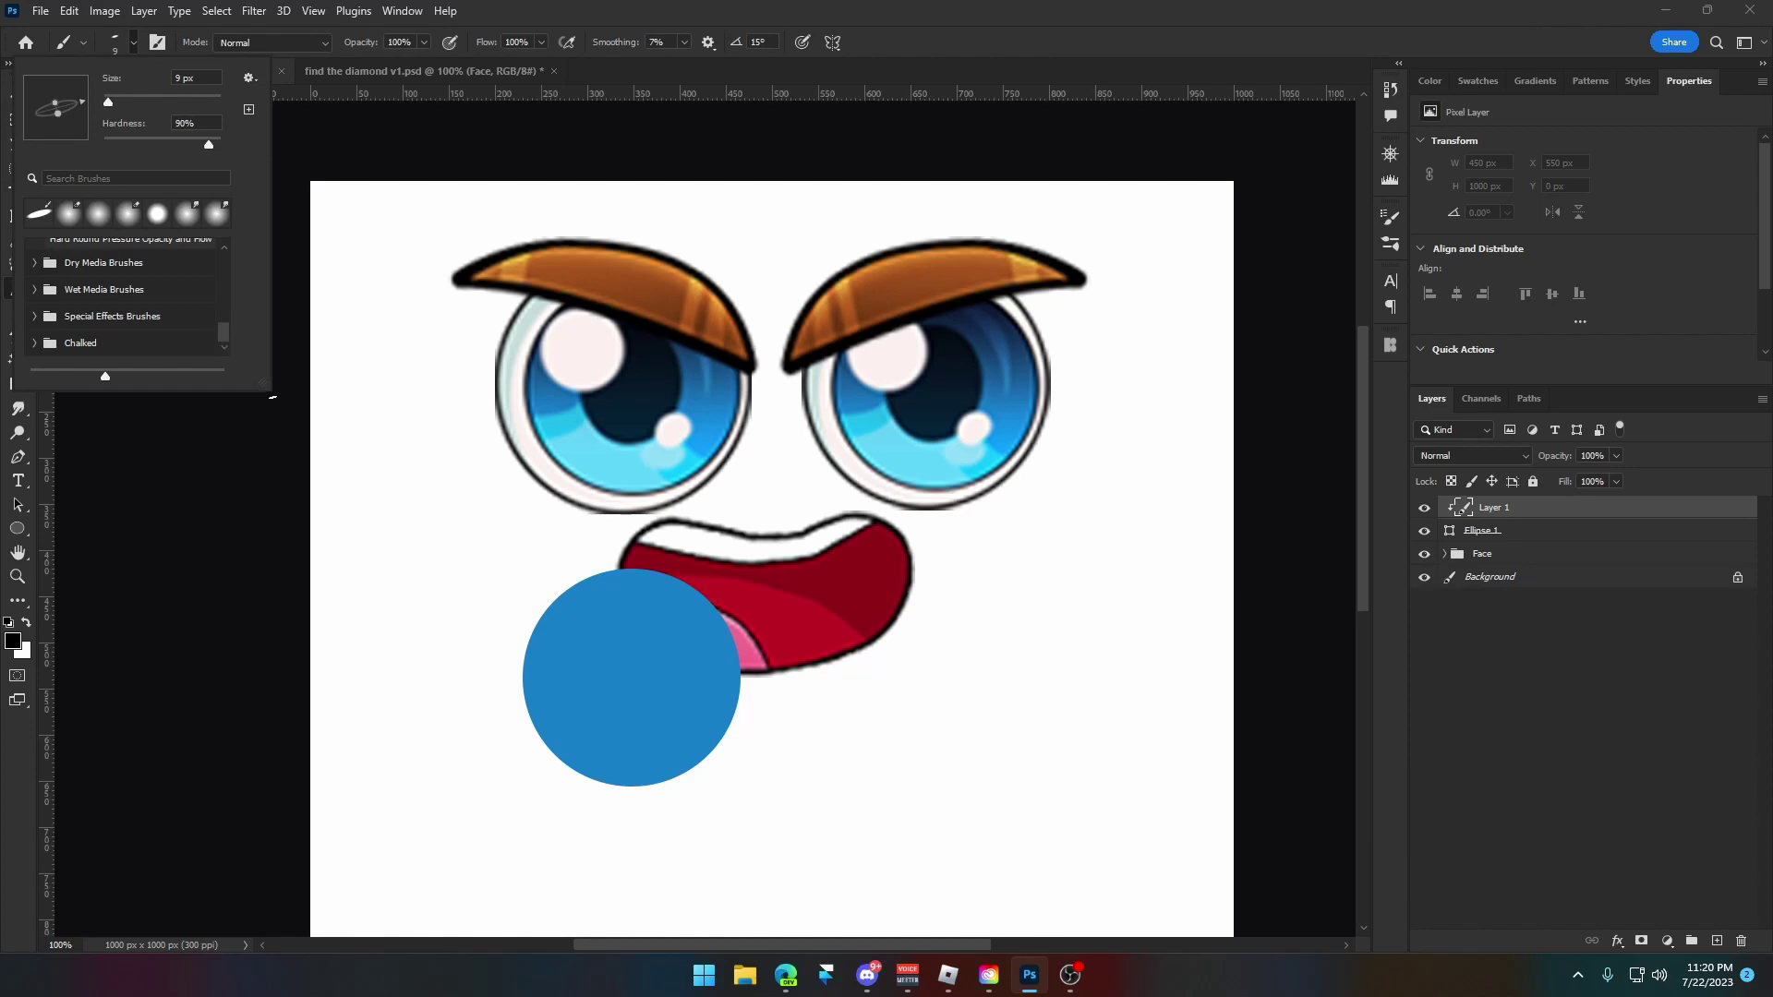
left_click_drag(268, 390, 452, 518)
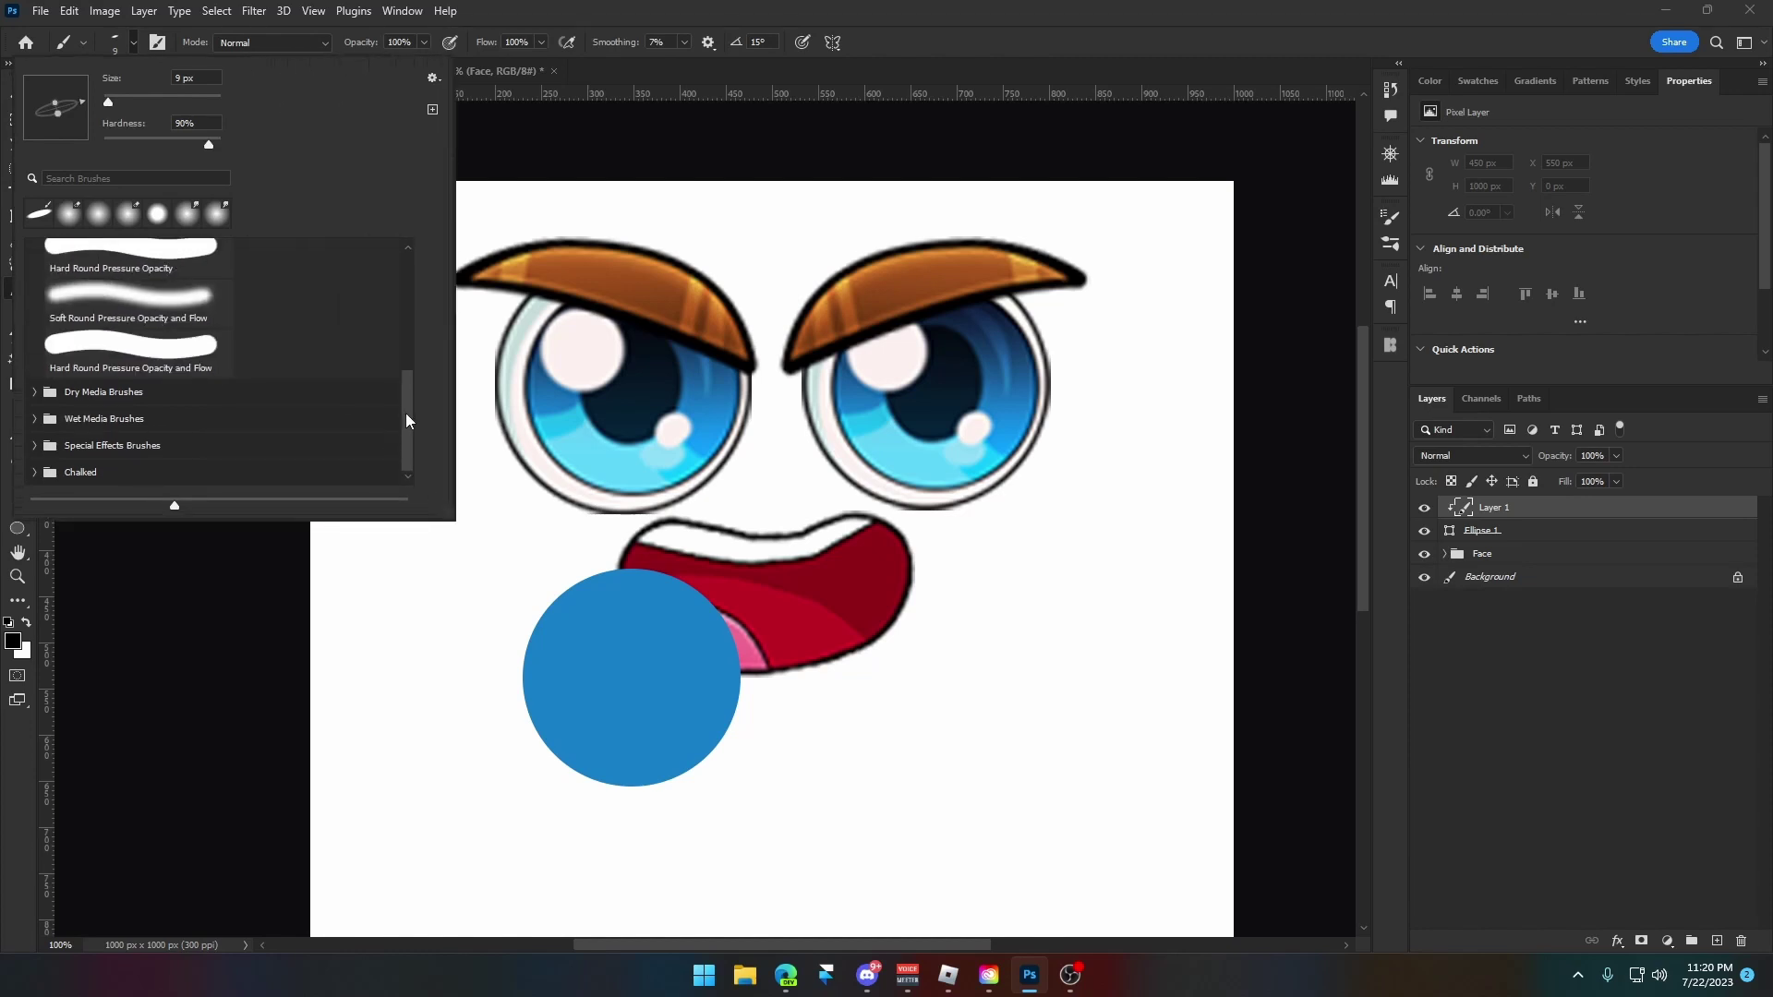
left_click_drag(406, 414, 389, 289)
left_click(90, 251)
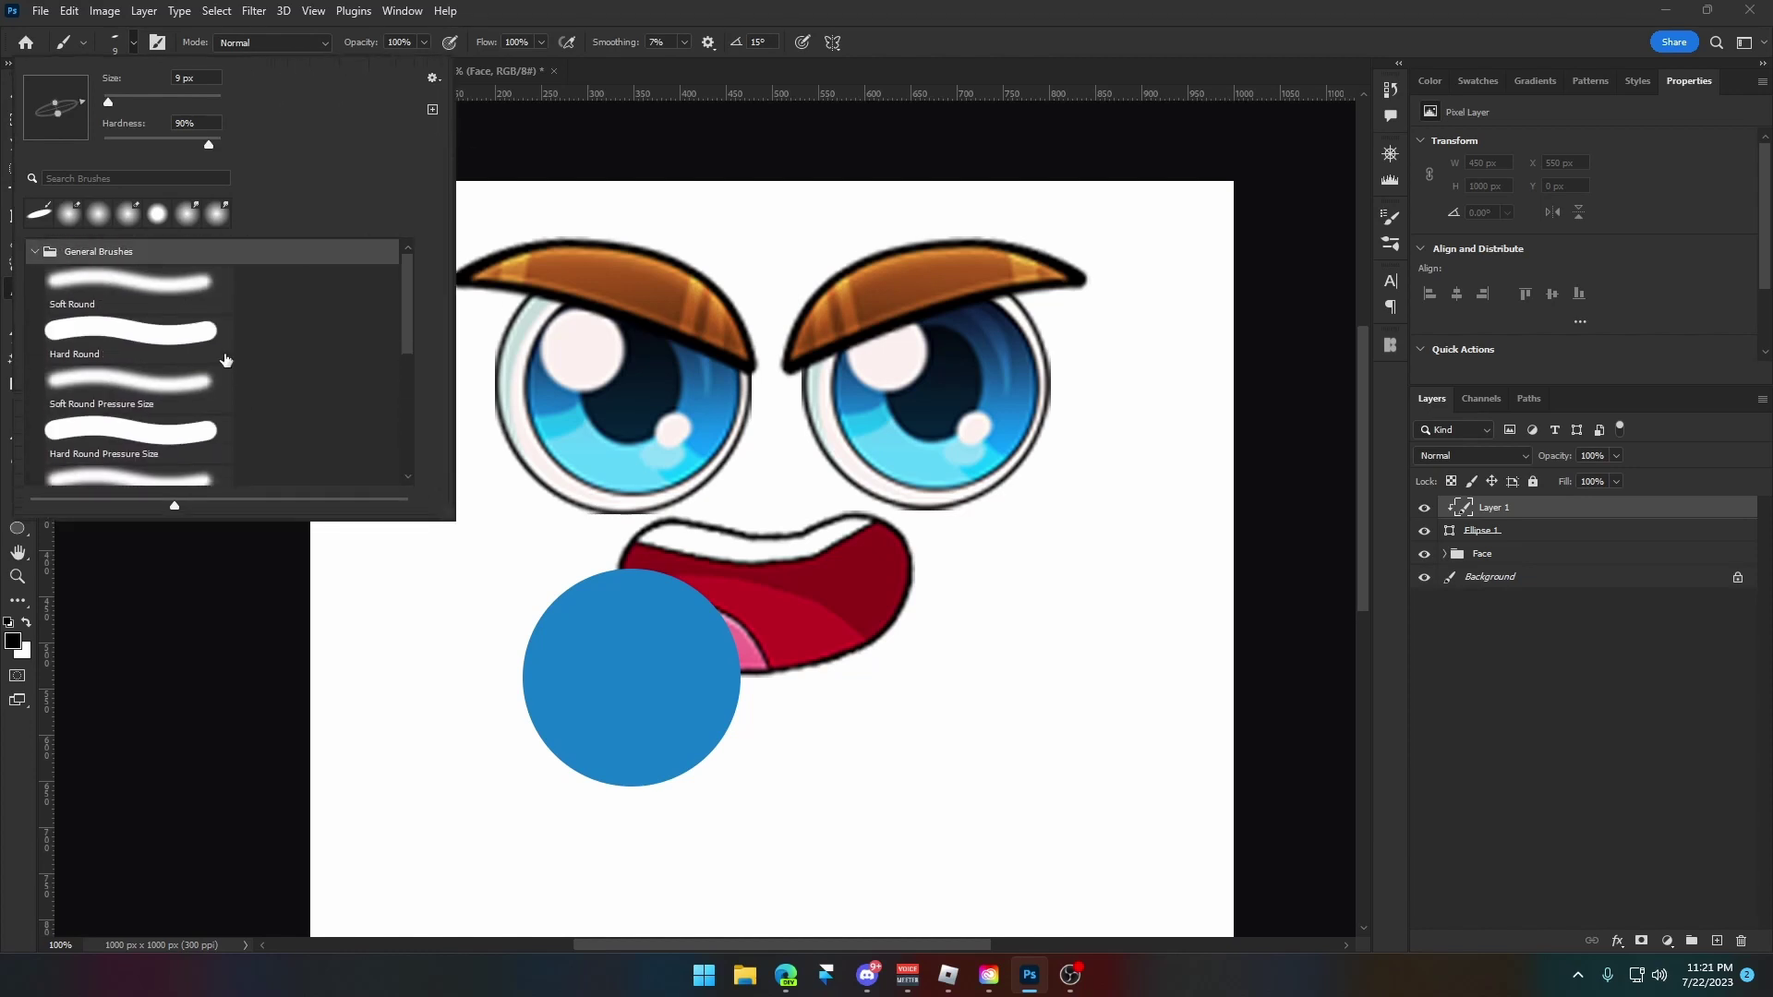
left_click(86, 296)
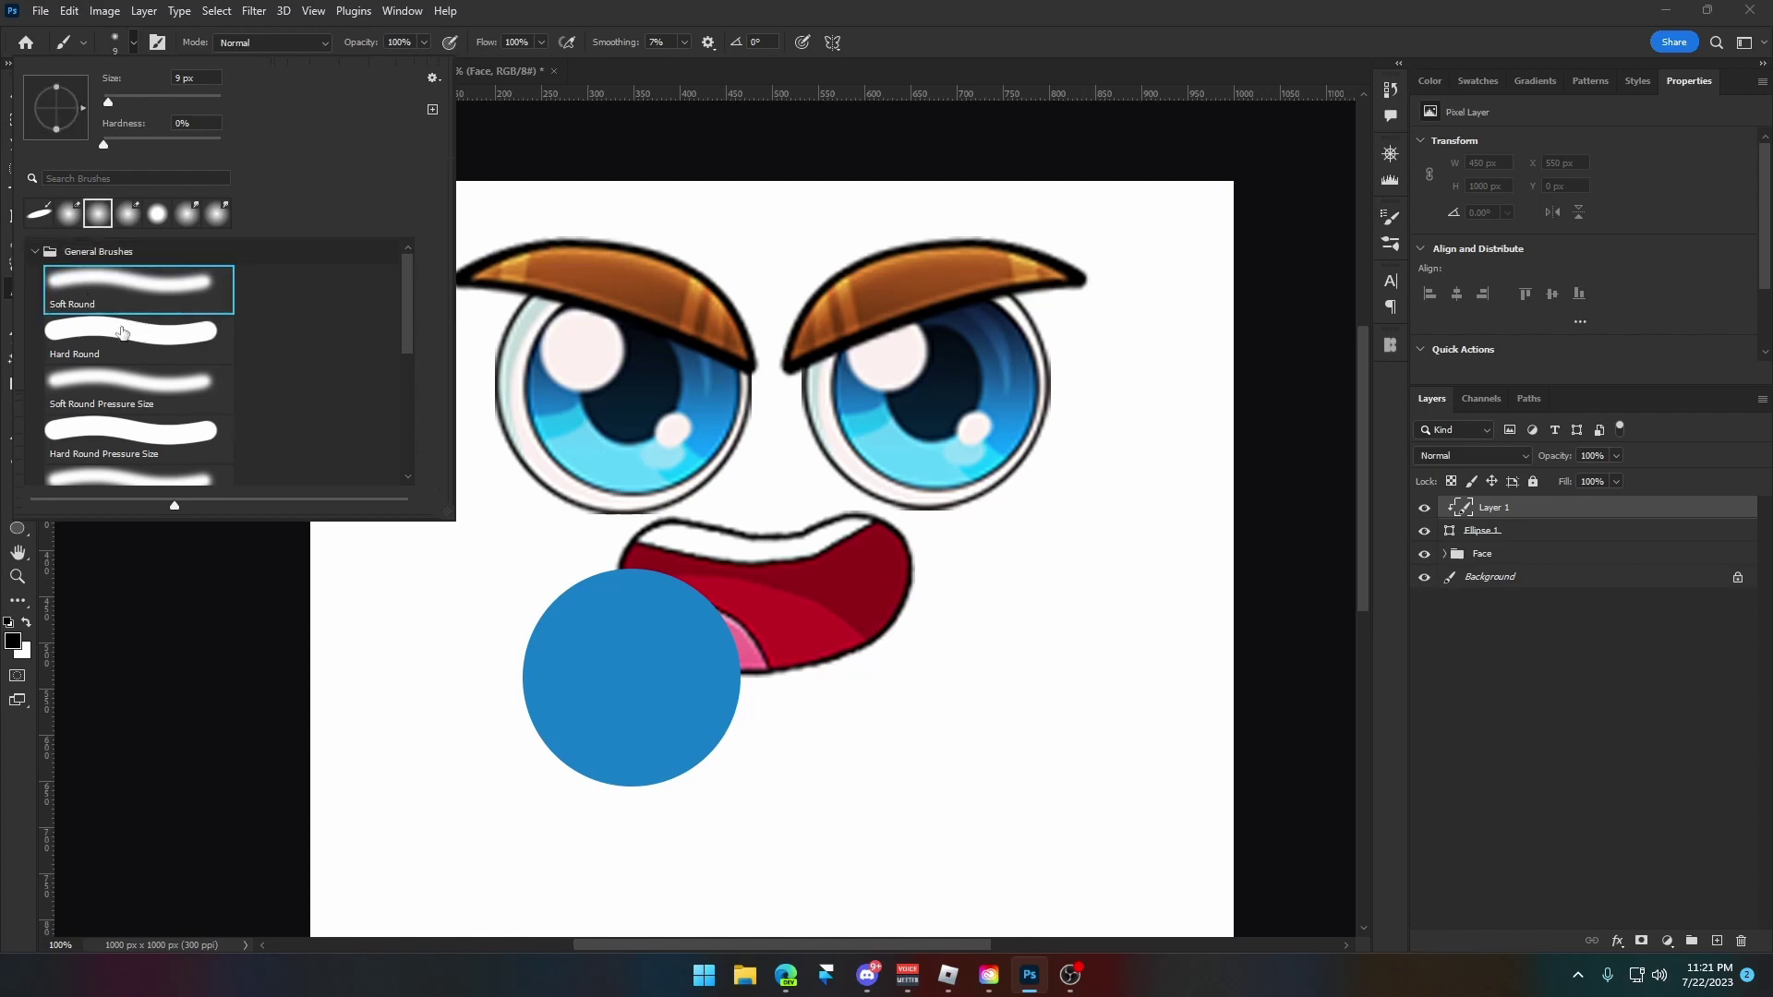
left_click(688, 18)
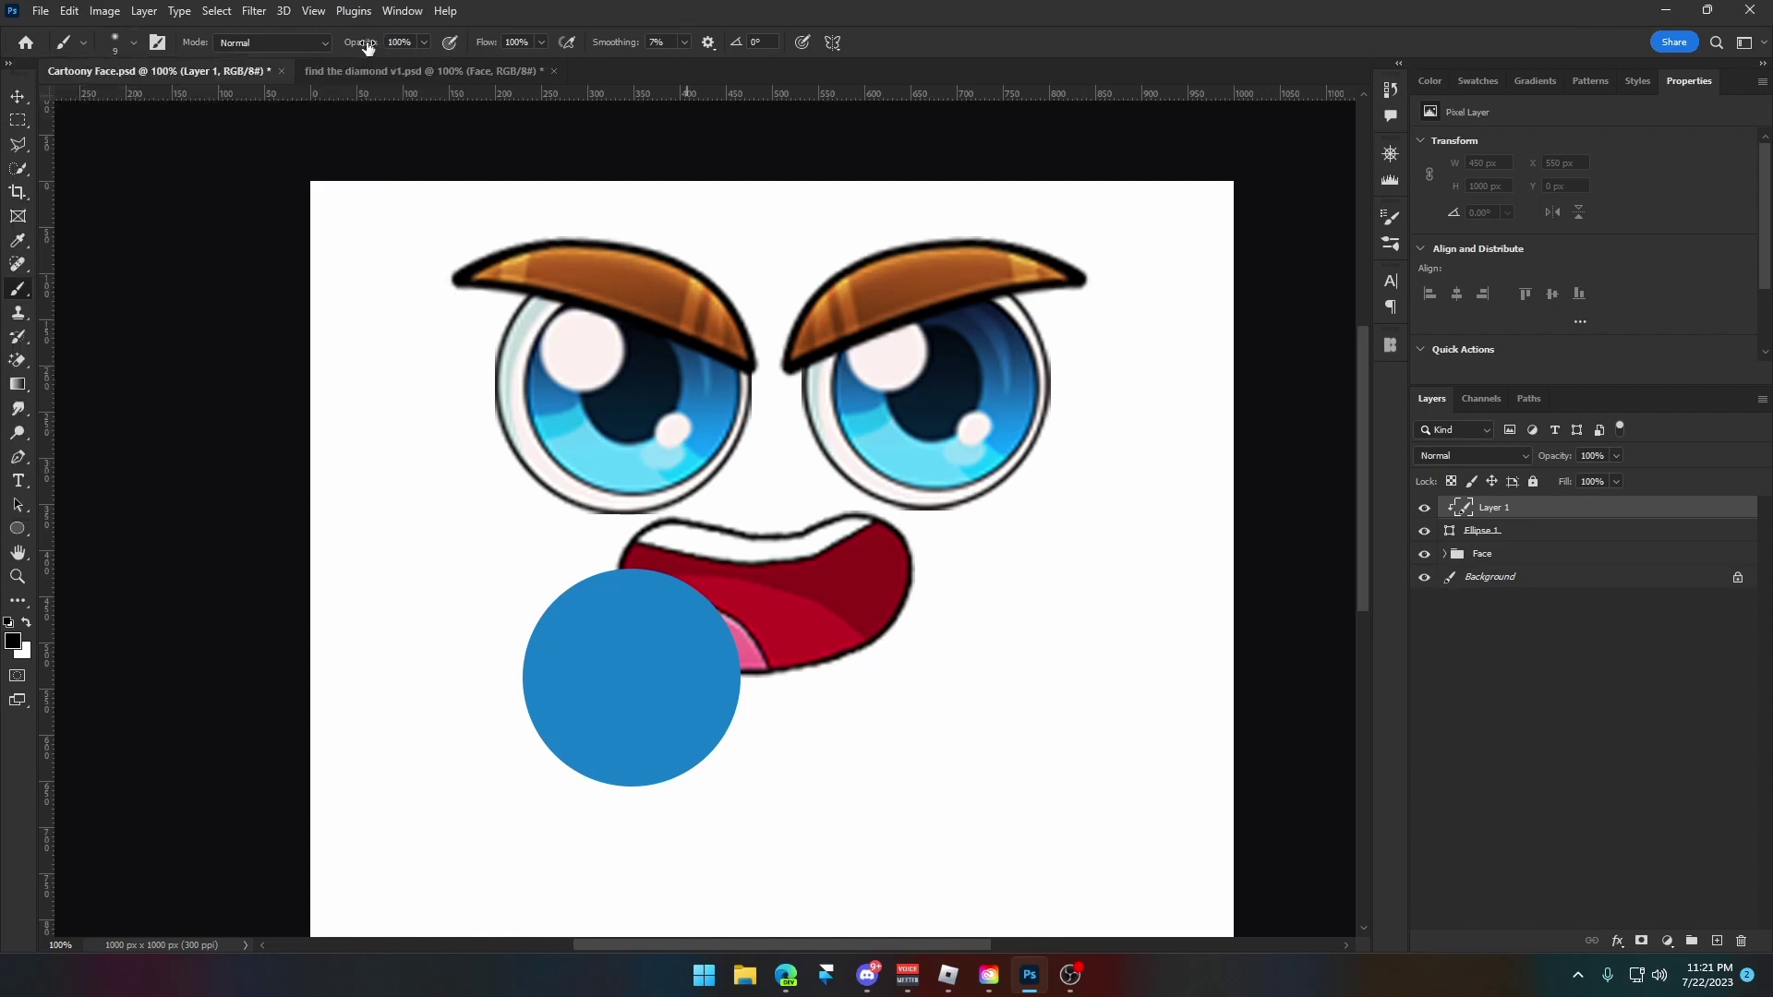
Set the brush to 51% opacity, 42% flow and a size of 259 px.
left_click_drag(368, 48, 329, 51)
left_click_drag(499, 40, 441, 48)
left_click(134, 46)
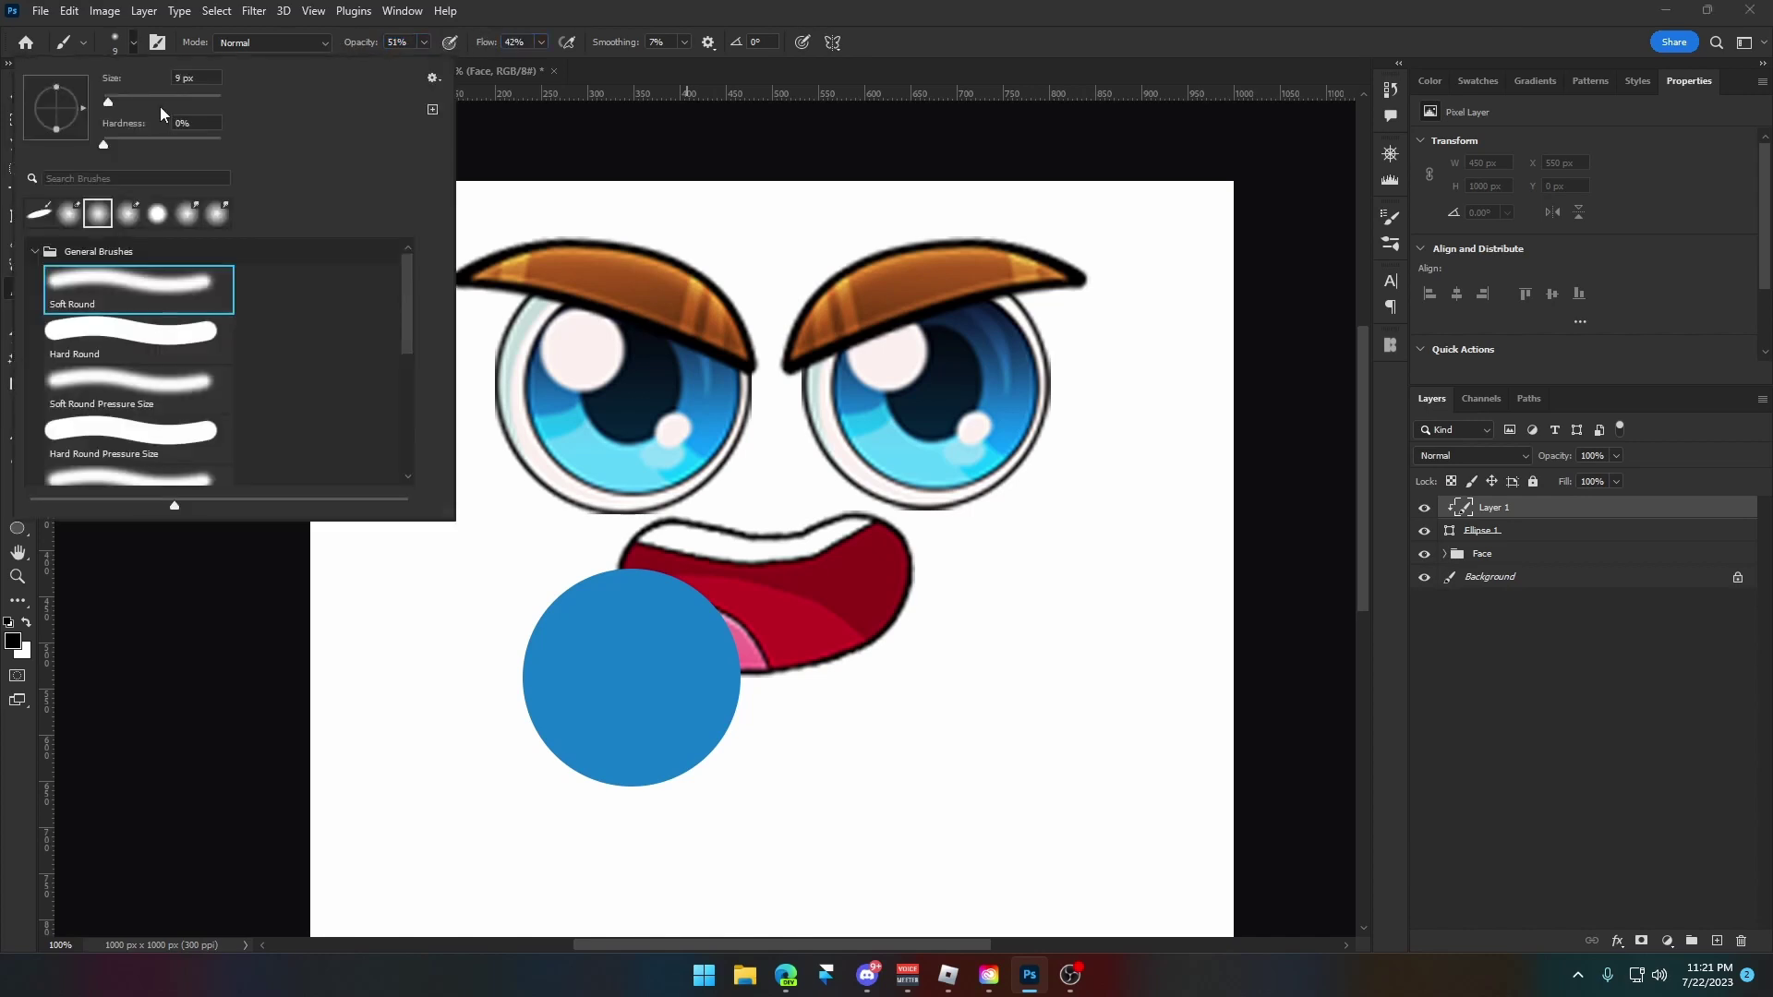
left_click_drag(192, 107, 196, 104)
key("Return")
Brush white across the lower part of the blue circle and black across its upper part to shade it.
left_click(26, 626)
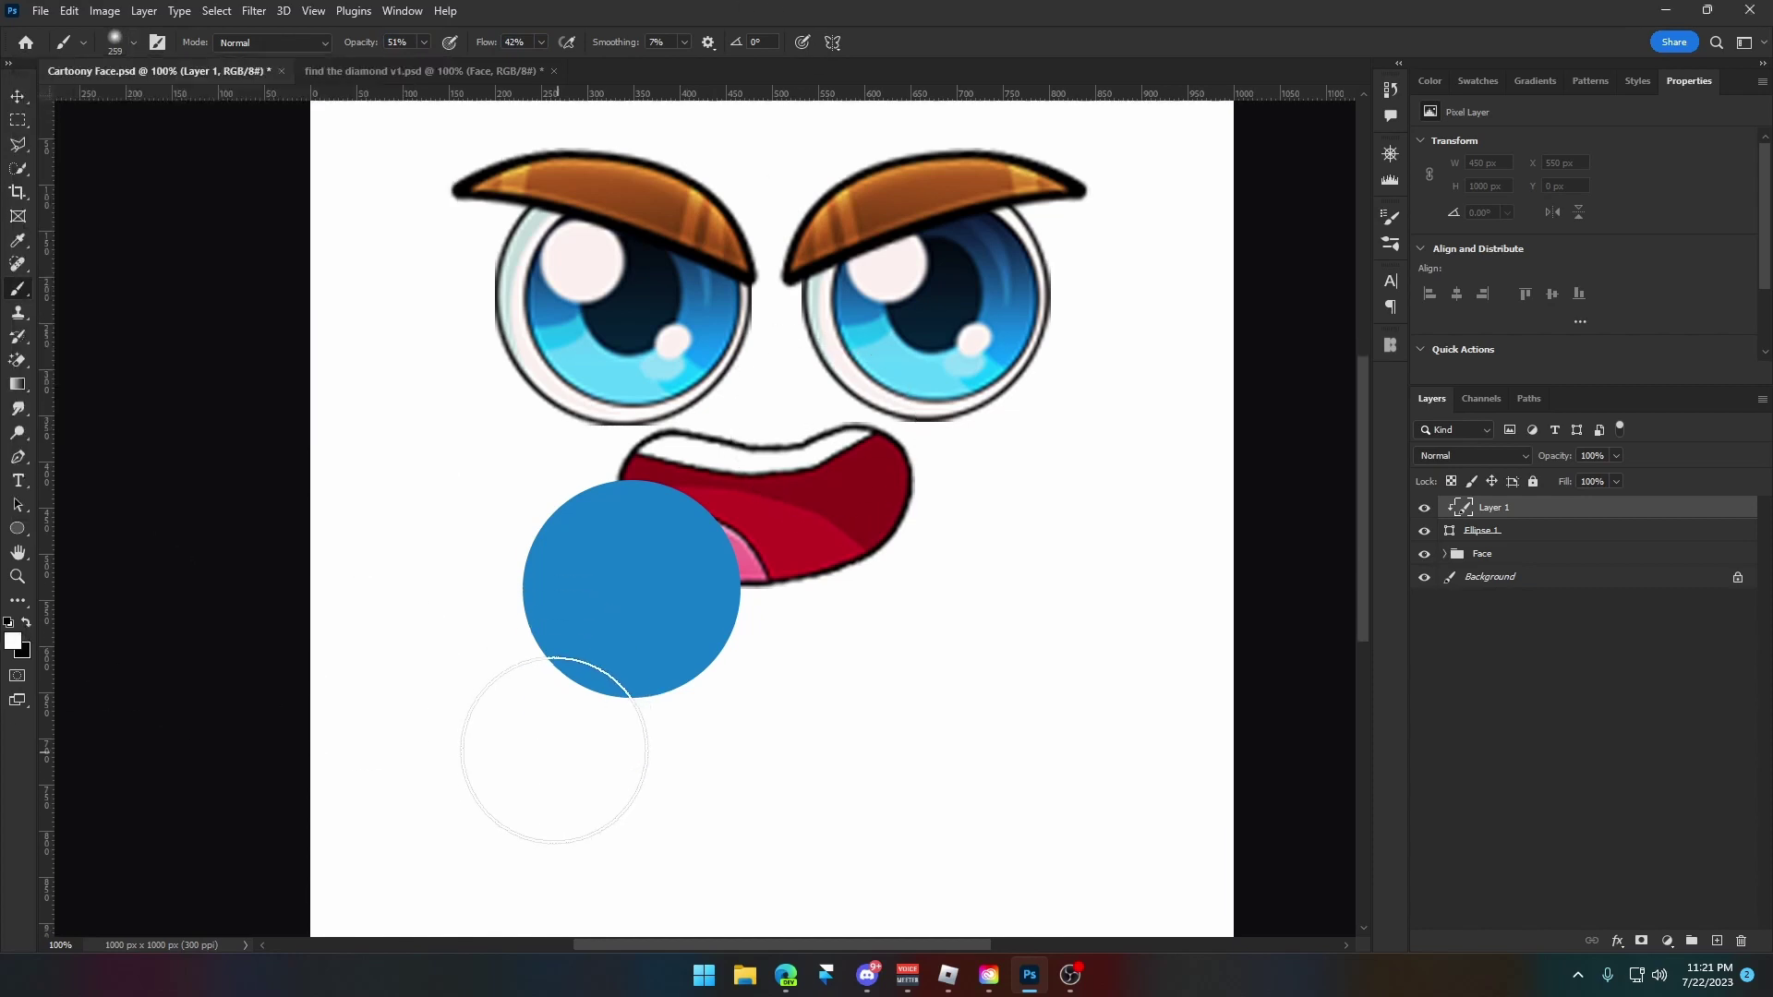
scroll(554, 753, "down", 3)
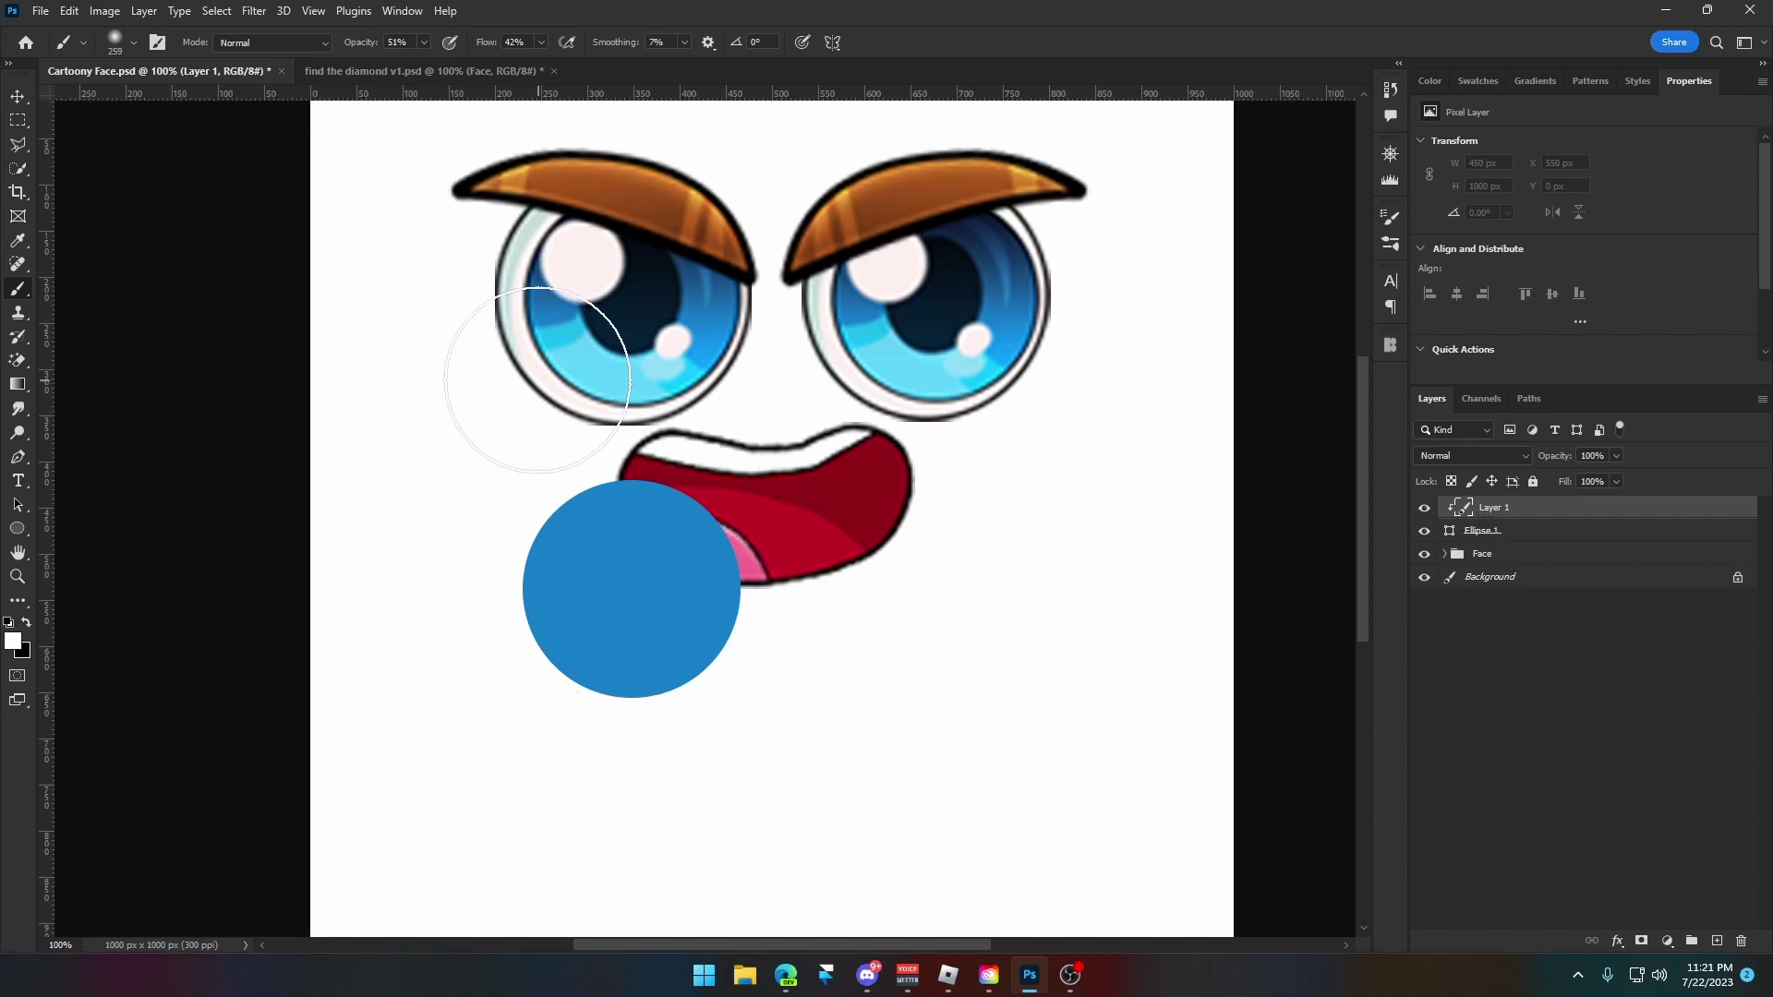
mouse_move(573, 705)
left_mouse_down()
mouse_move(690, 681)
mouse_move(914, 686)
mouse_move(499, 683)
mouse_move(436, 634)
mouse_move(463, 628)
mouse_move(455, 595)
mouse_move(467, 646)
mouse_move(710, 699)
mouse_move(878, 697)
left_mouse_up()
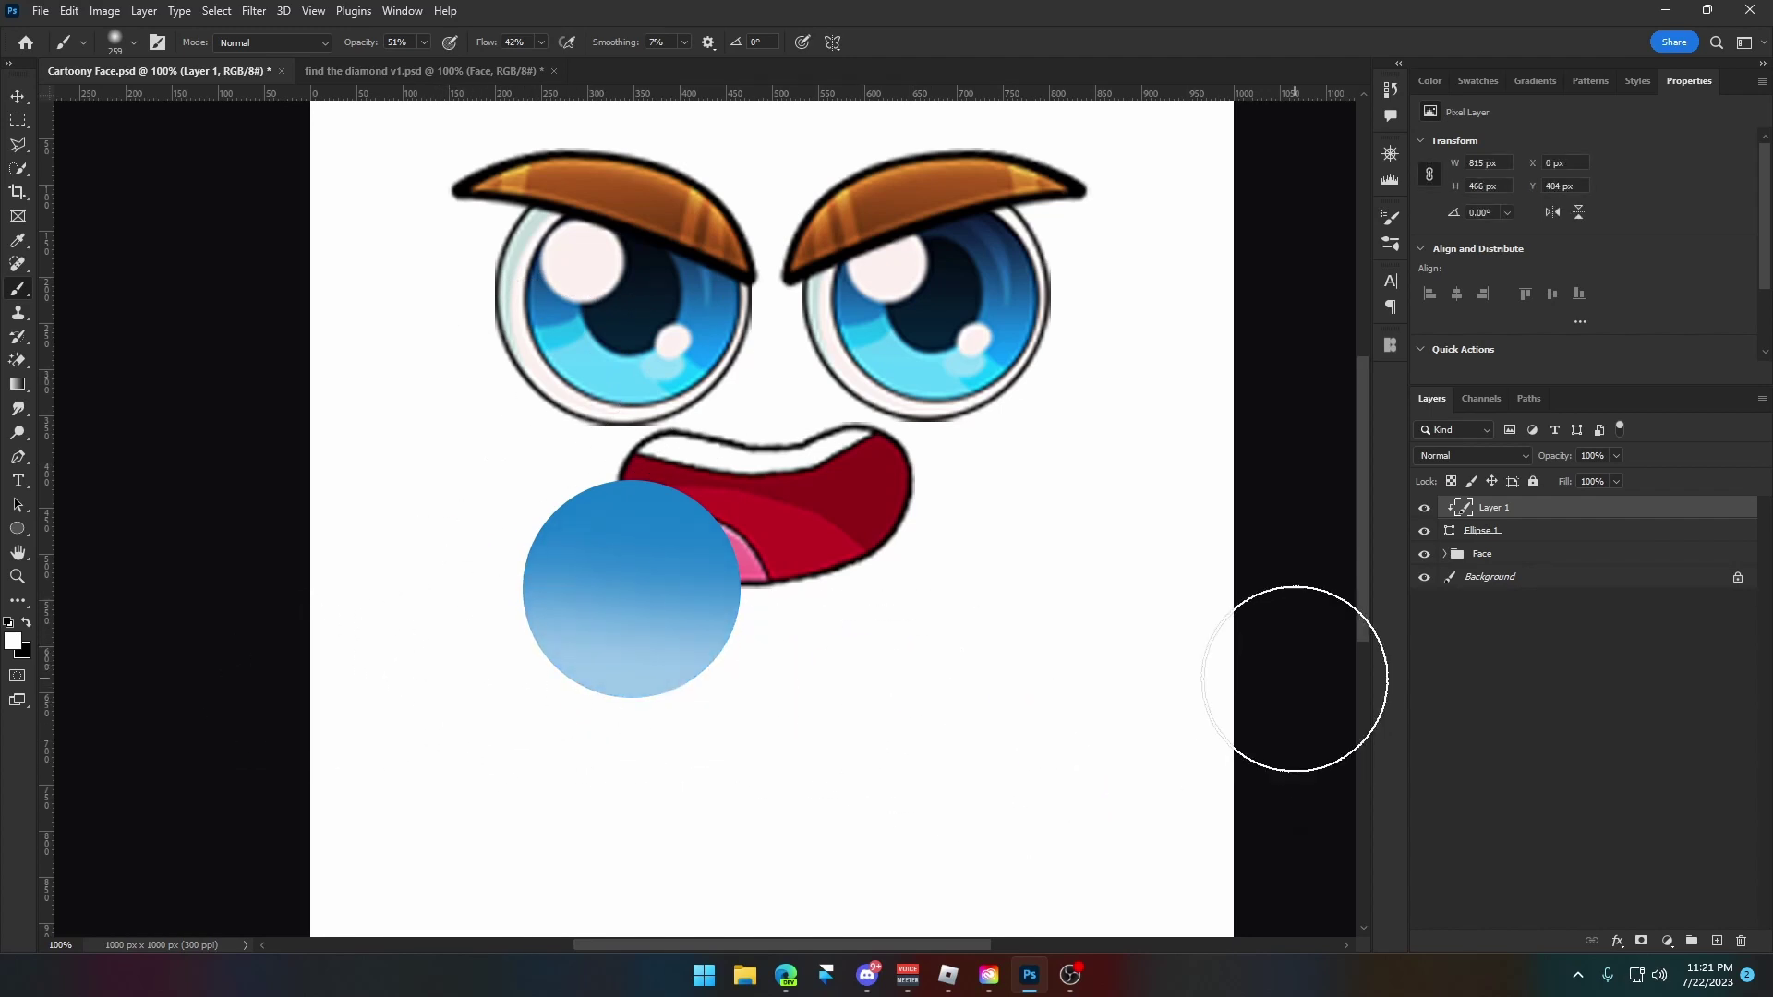
left_click(26, 623)
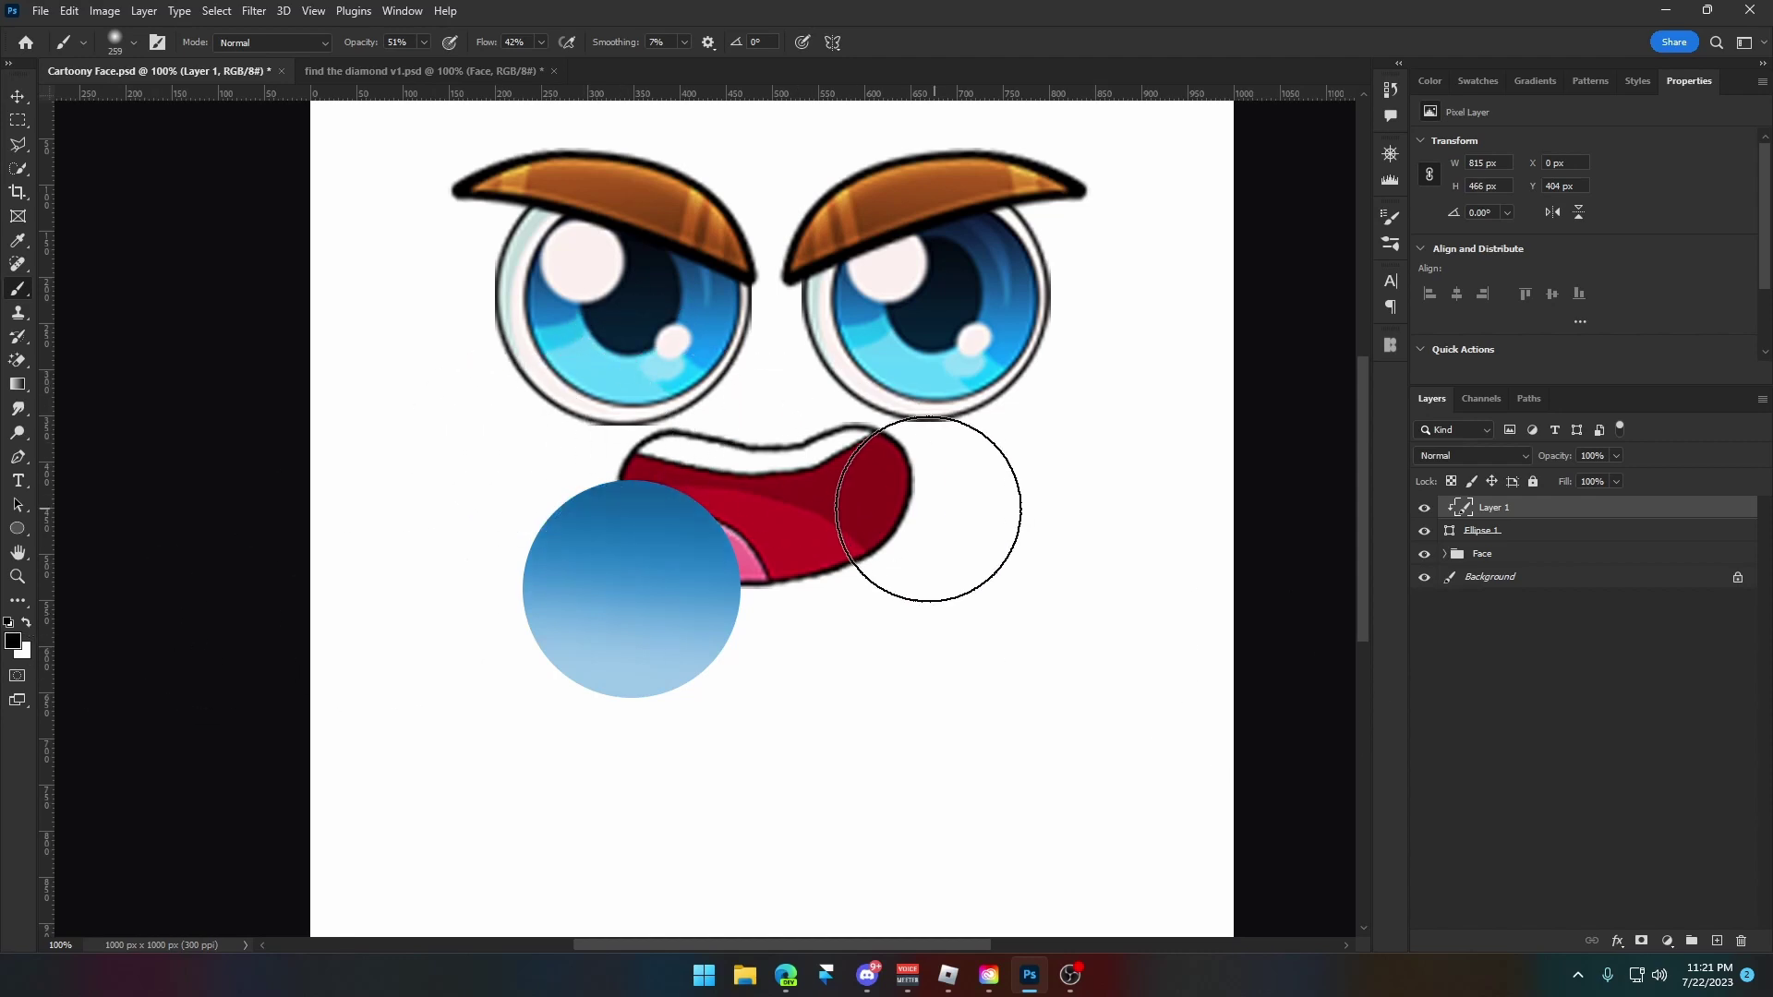
left_click_drag(534, 475, 862, 523)
left_click_drag(501, 492, 812, 514)
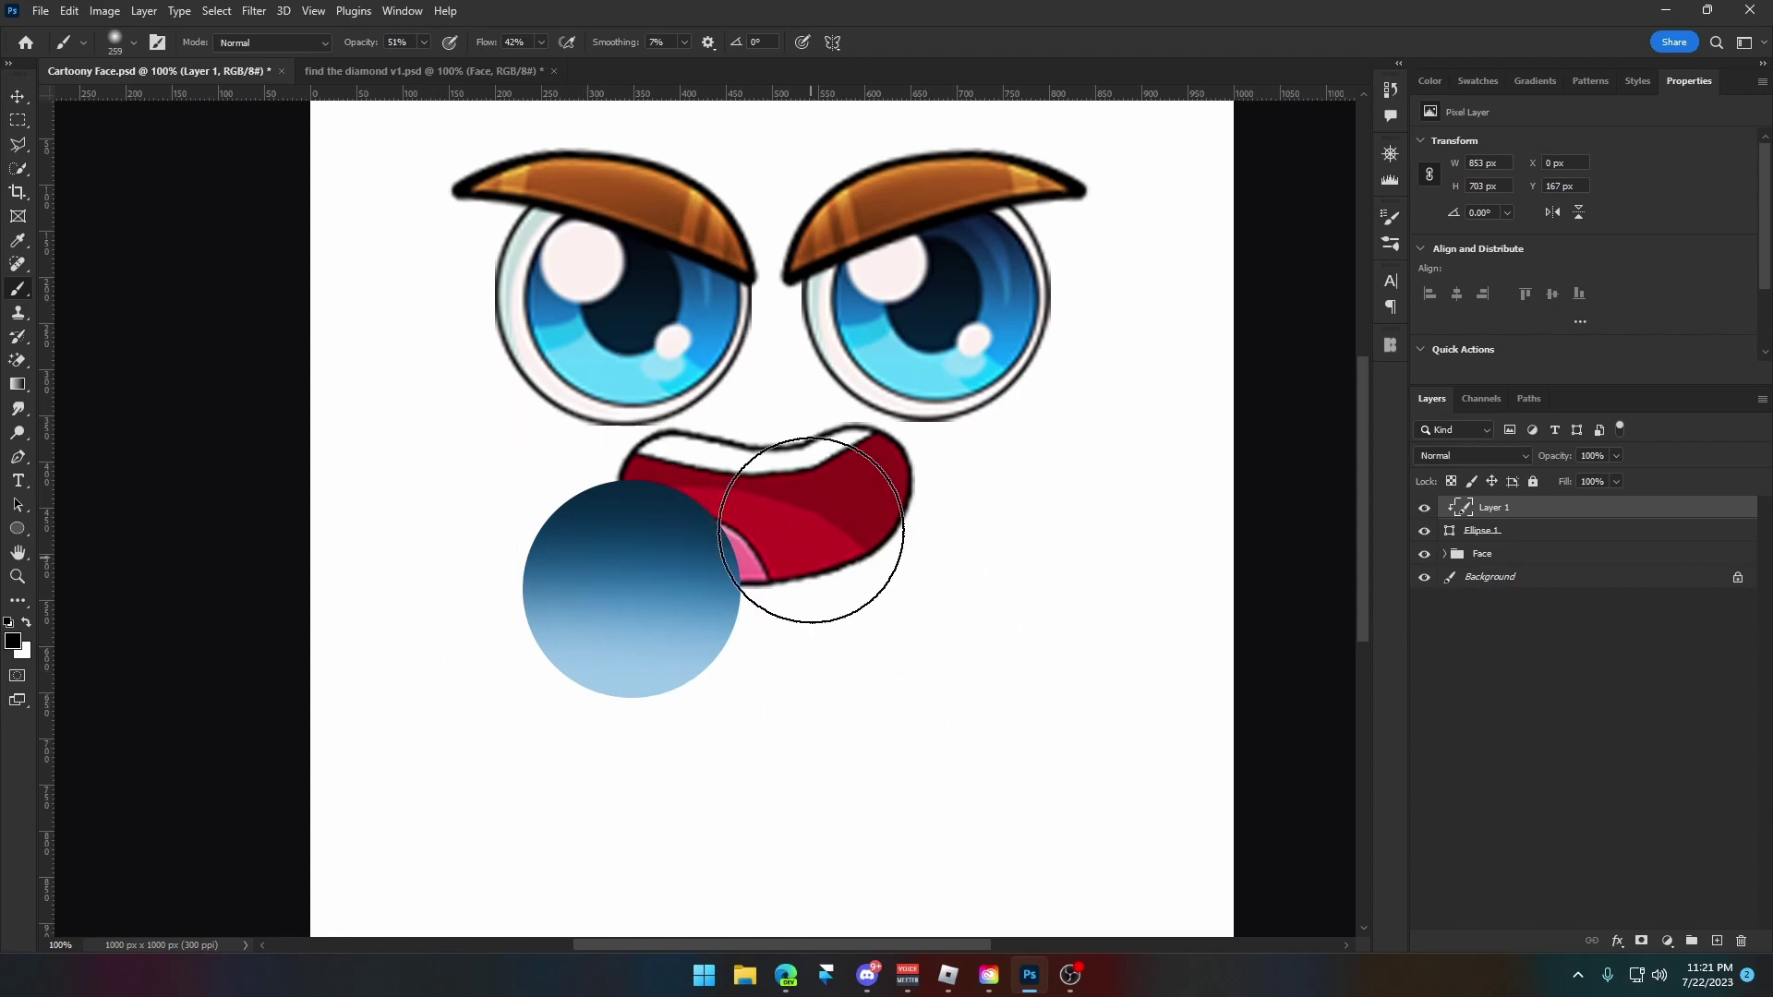
Set the shading layer's blend mode to Soft Light and its opacity to 35%.
key("v")
left_click(1454, 457)
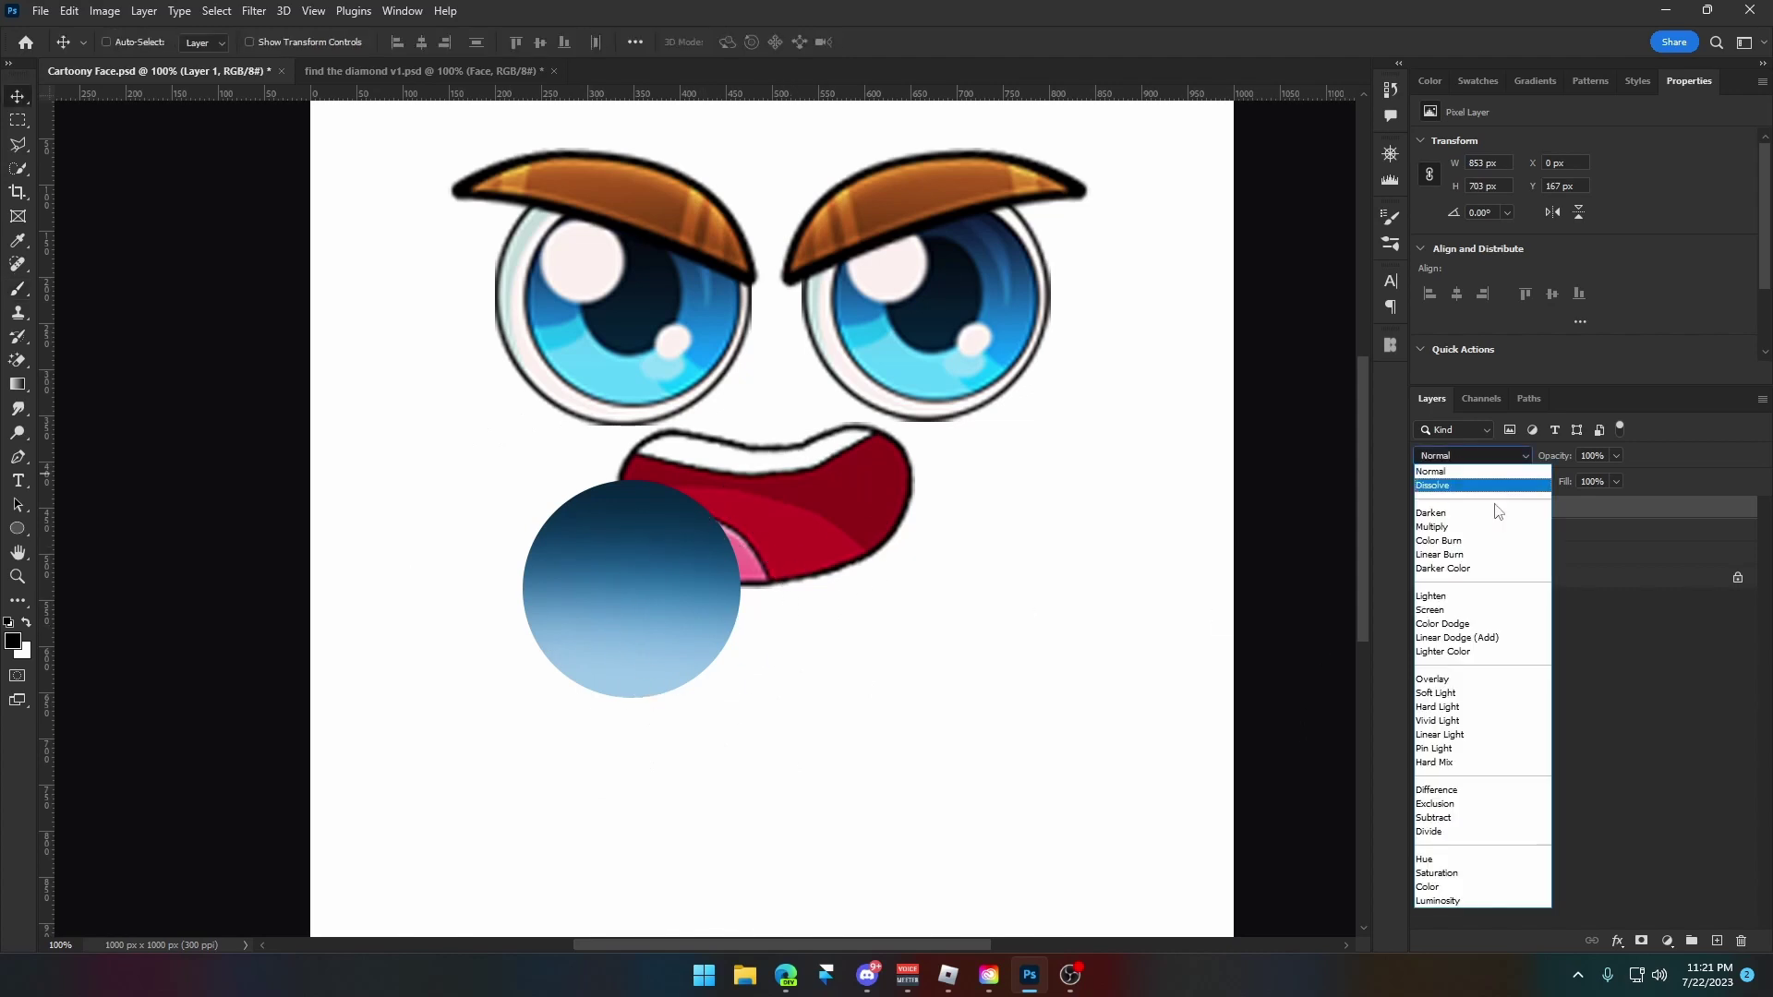
left_click(1494, 694)
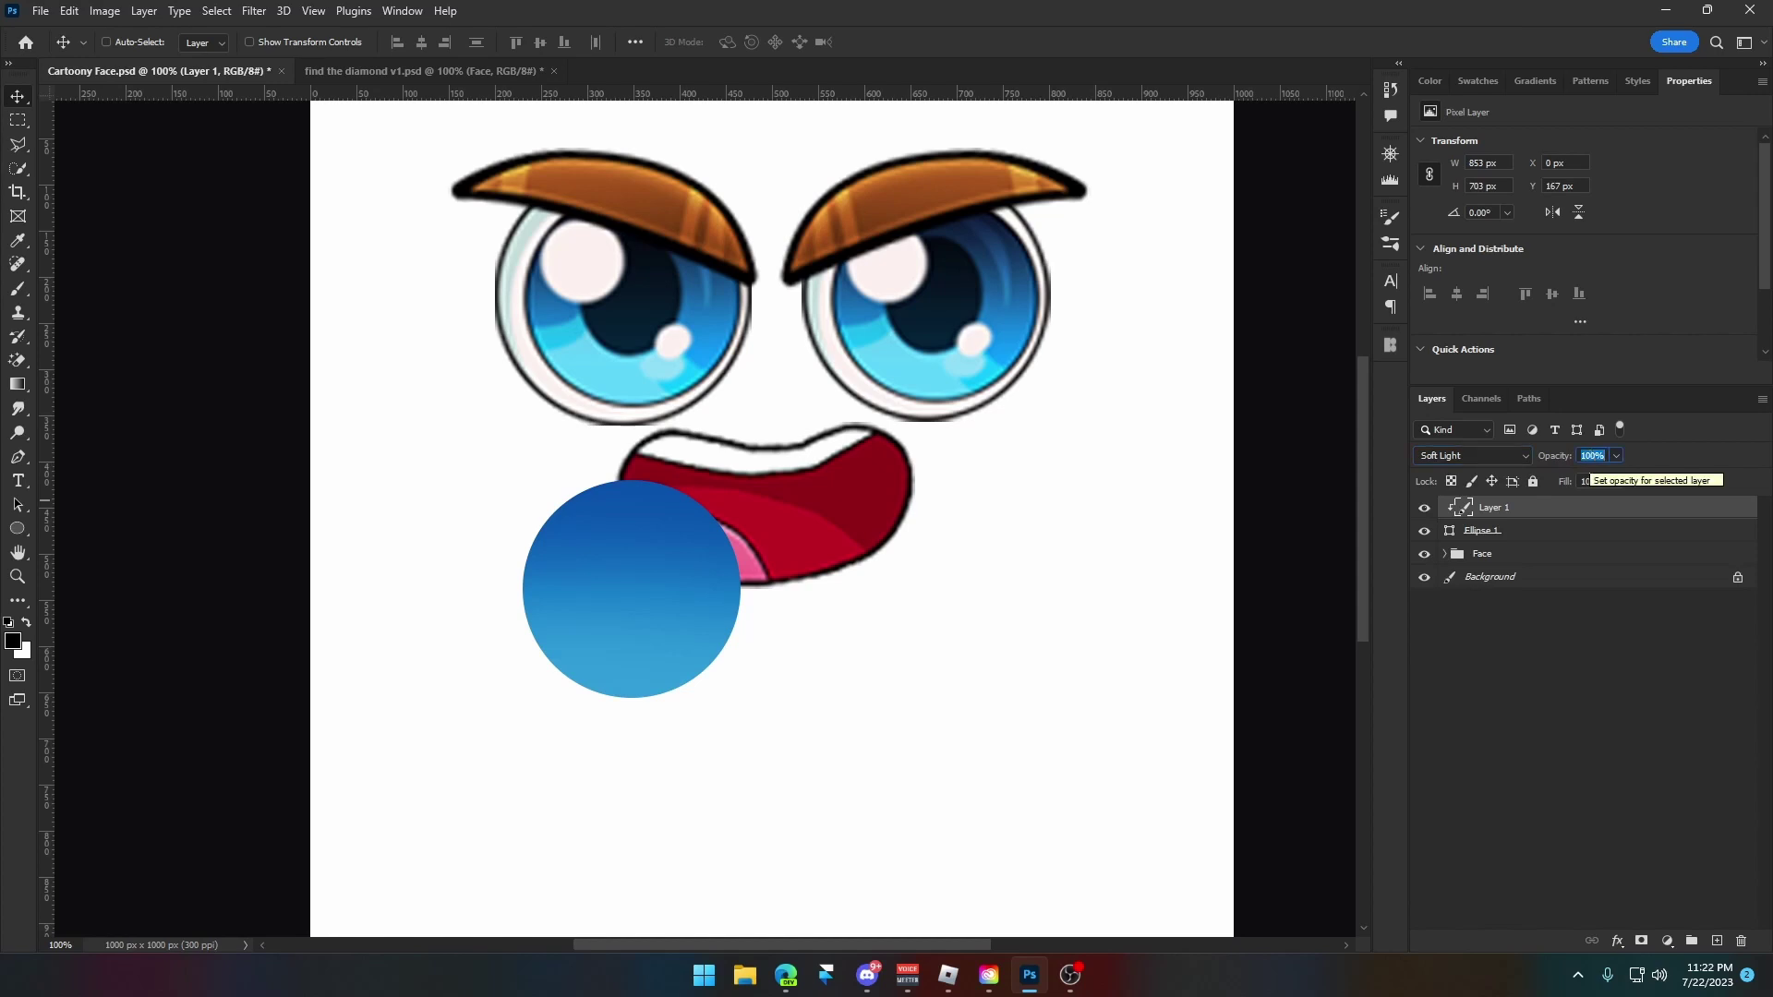
type("35")
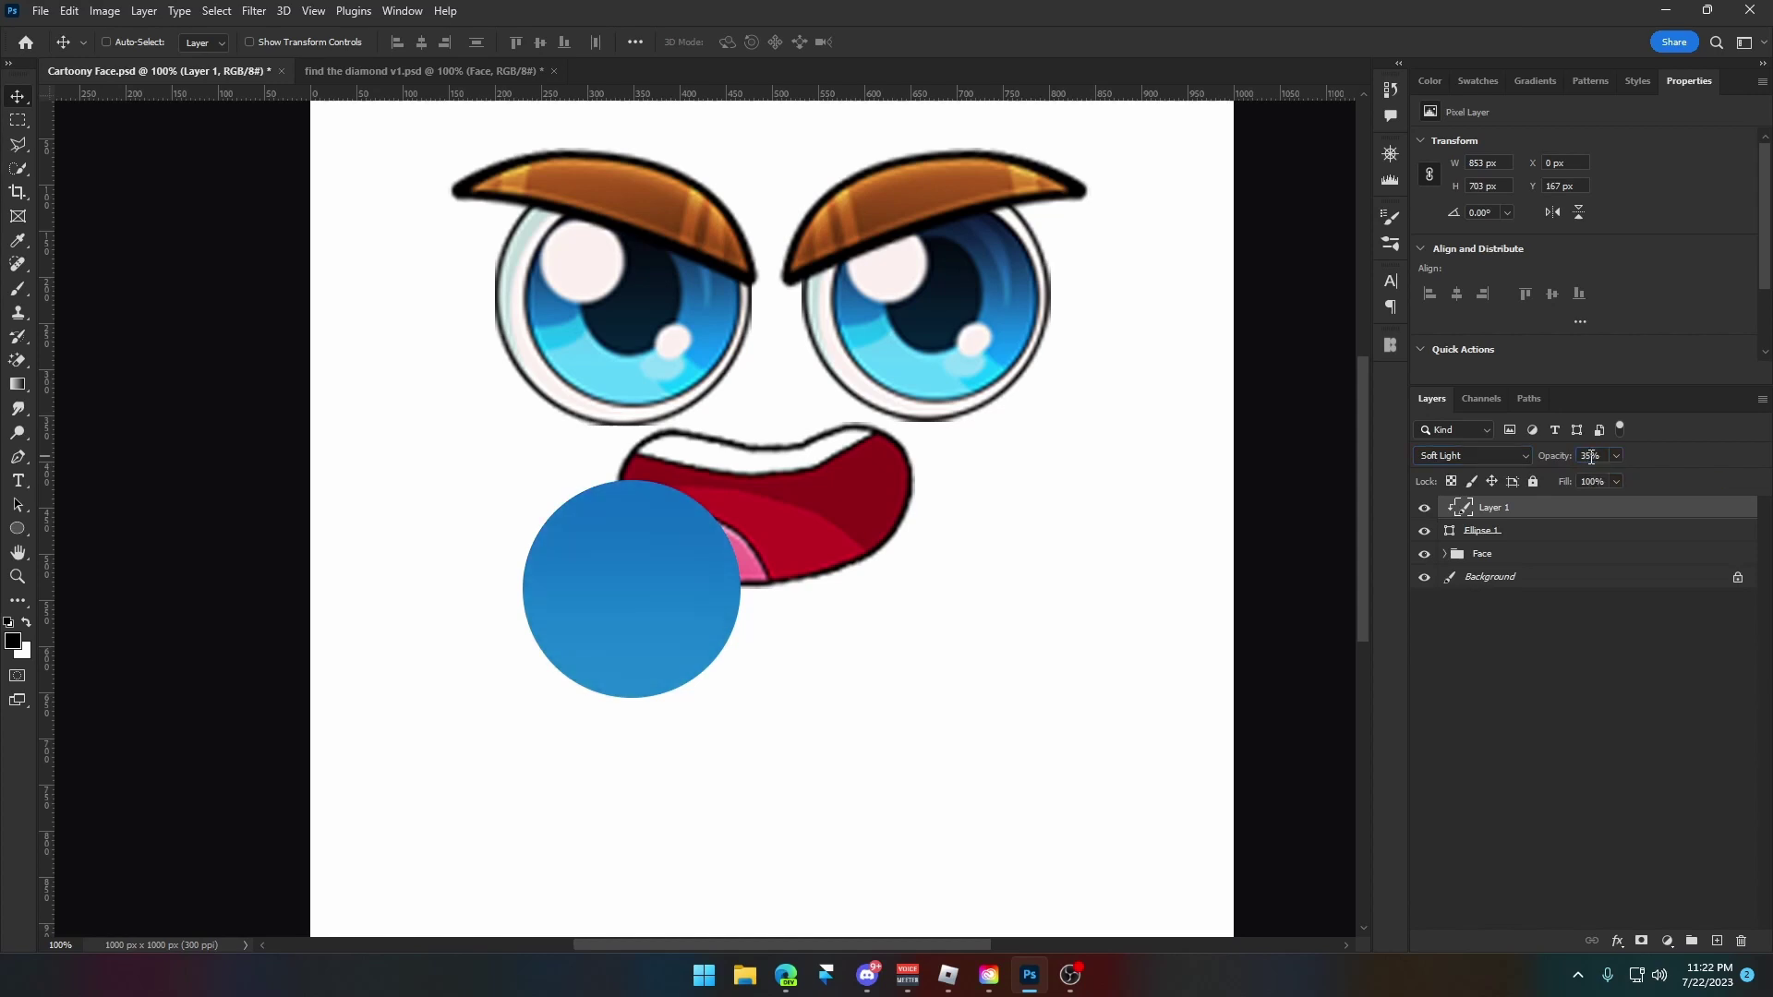
Duplicate the shading layer, and set the copy to Normal blend mode at 45% opacity.
right_click(1558, 509)
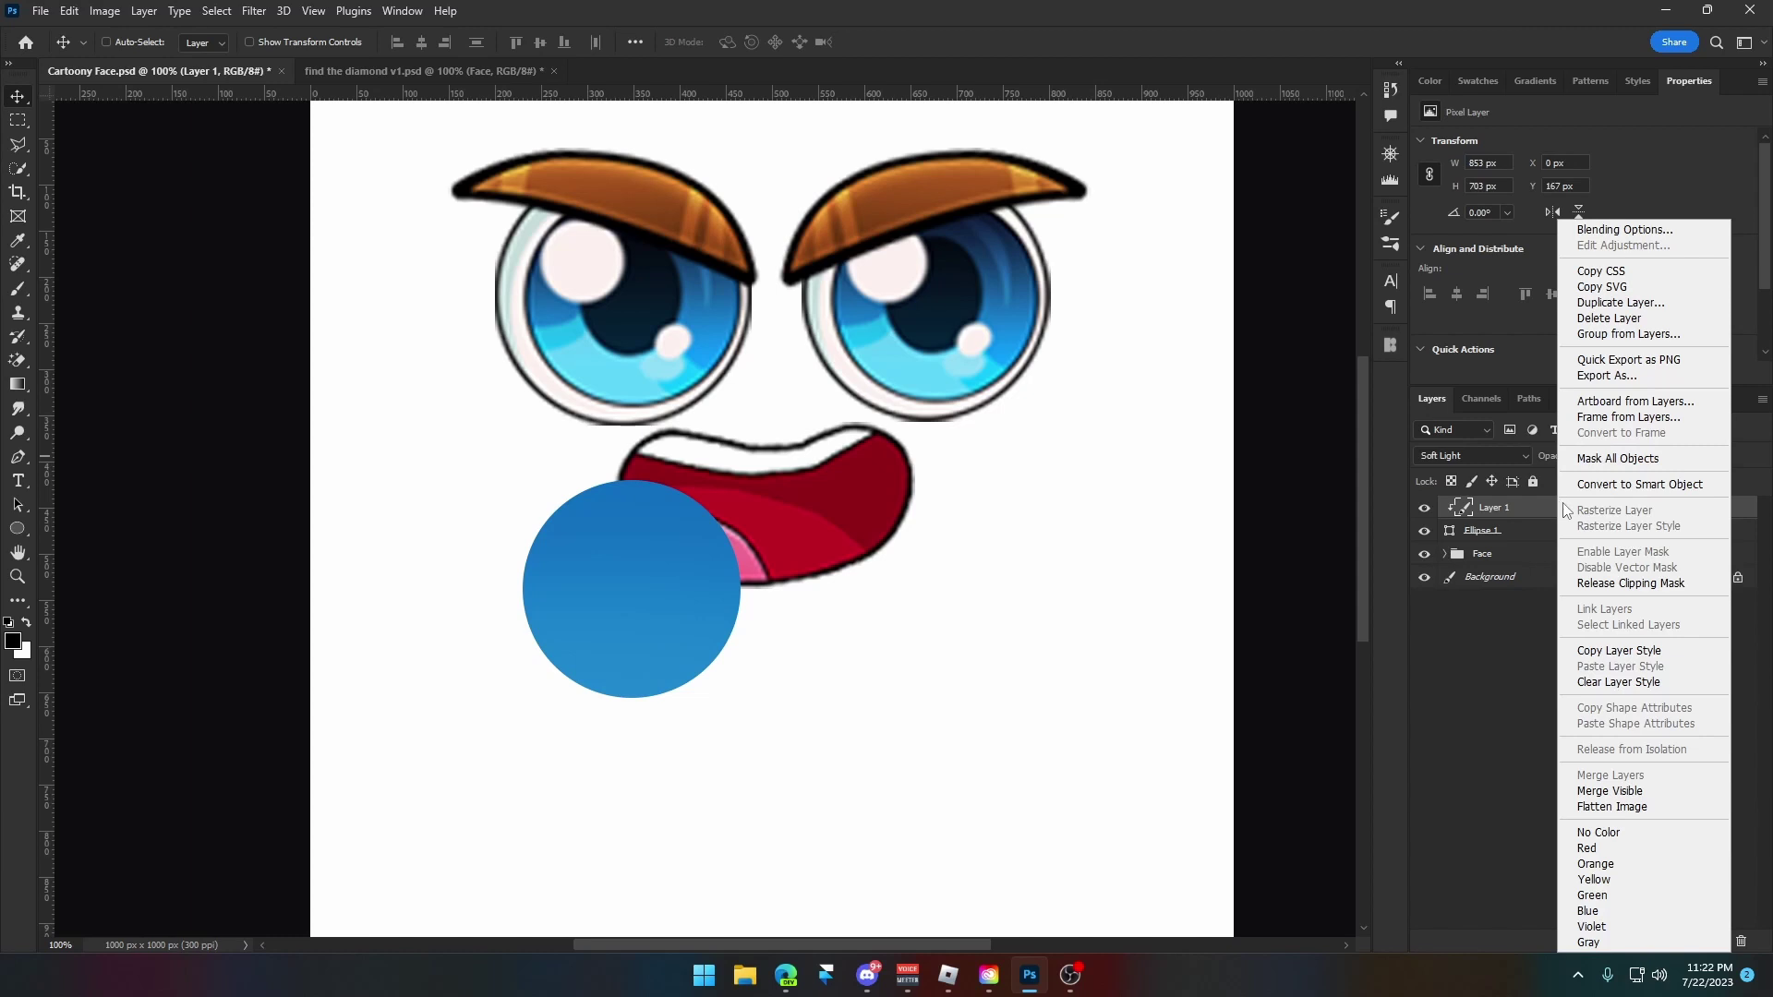
left_click(1627, 305)
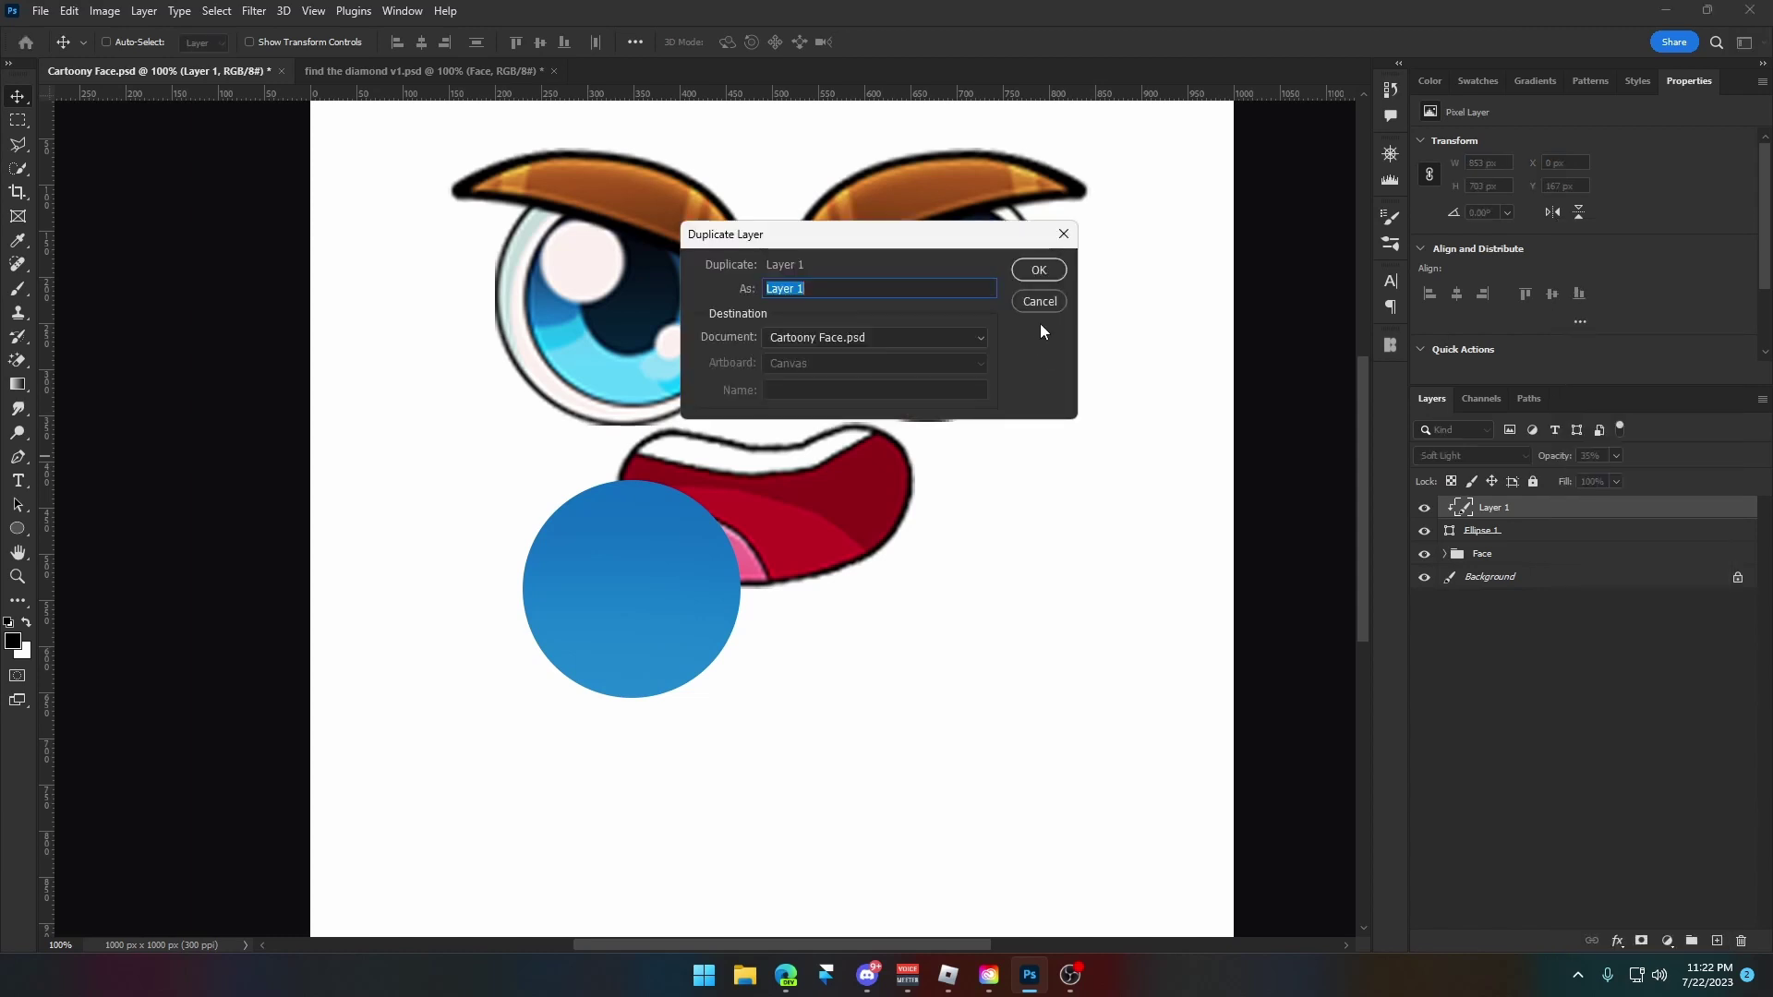
left_click(1035, 274)
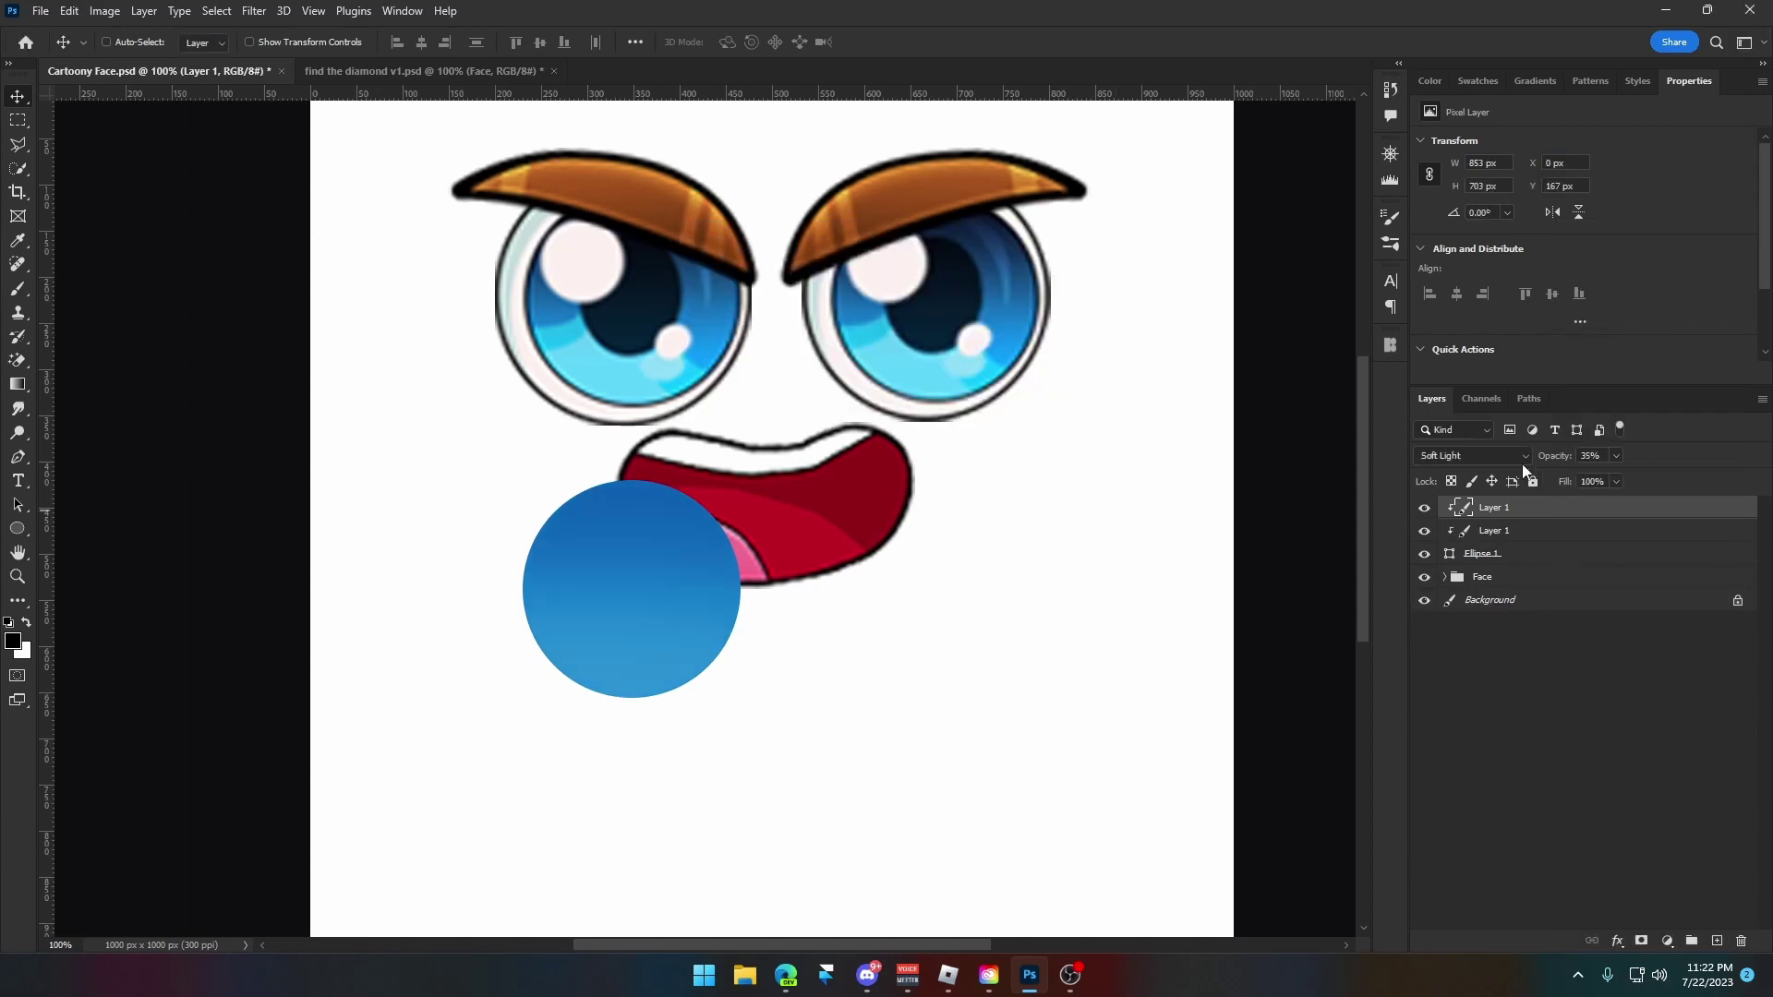
left_click(1507, 456)
left_click(1510, 471)
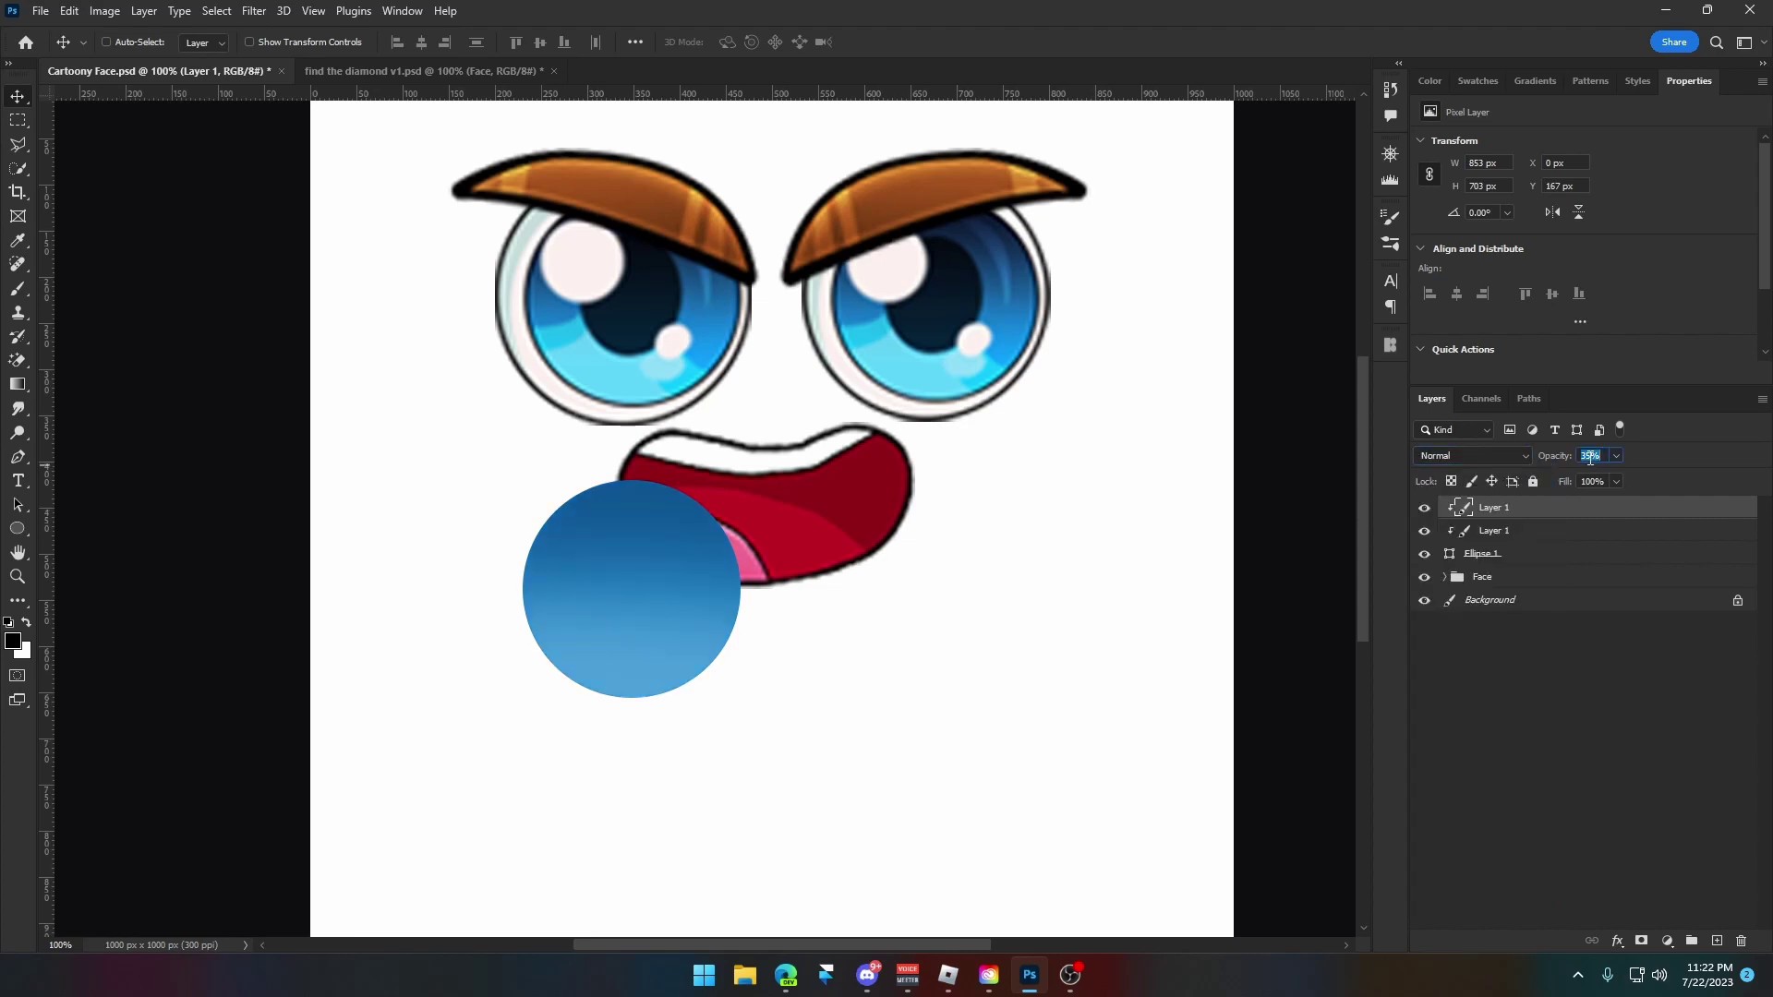
type("45")
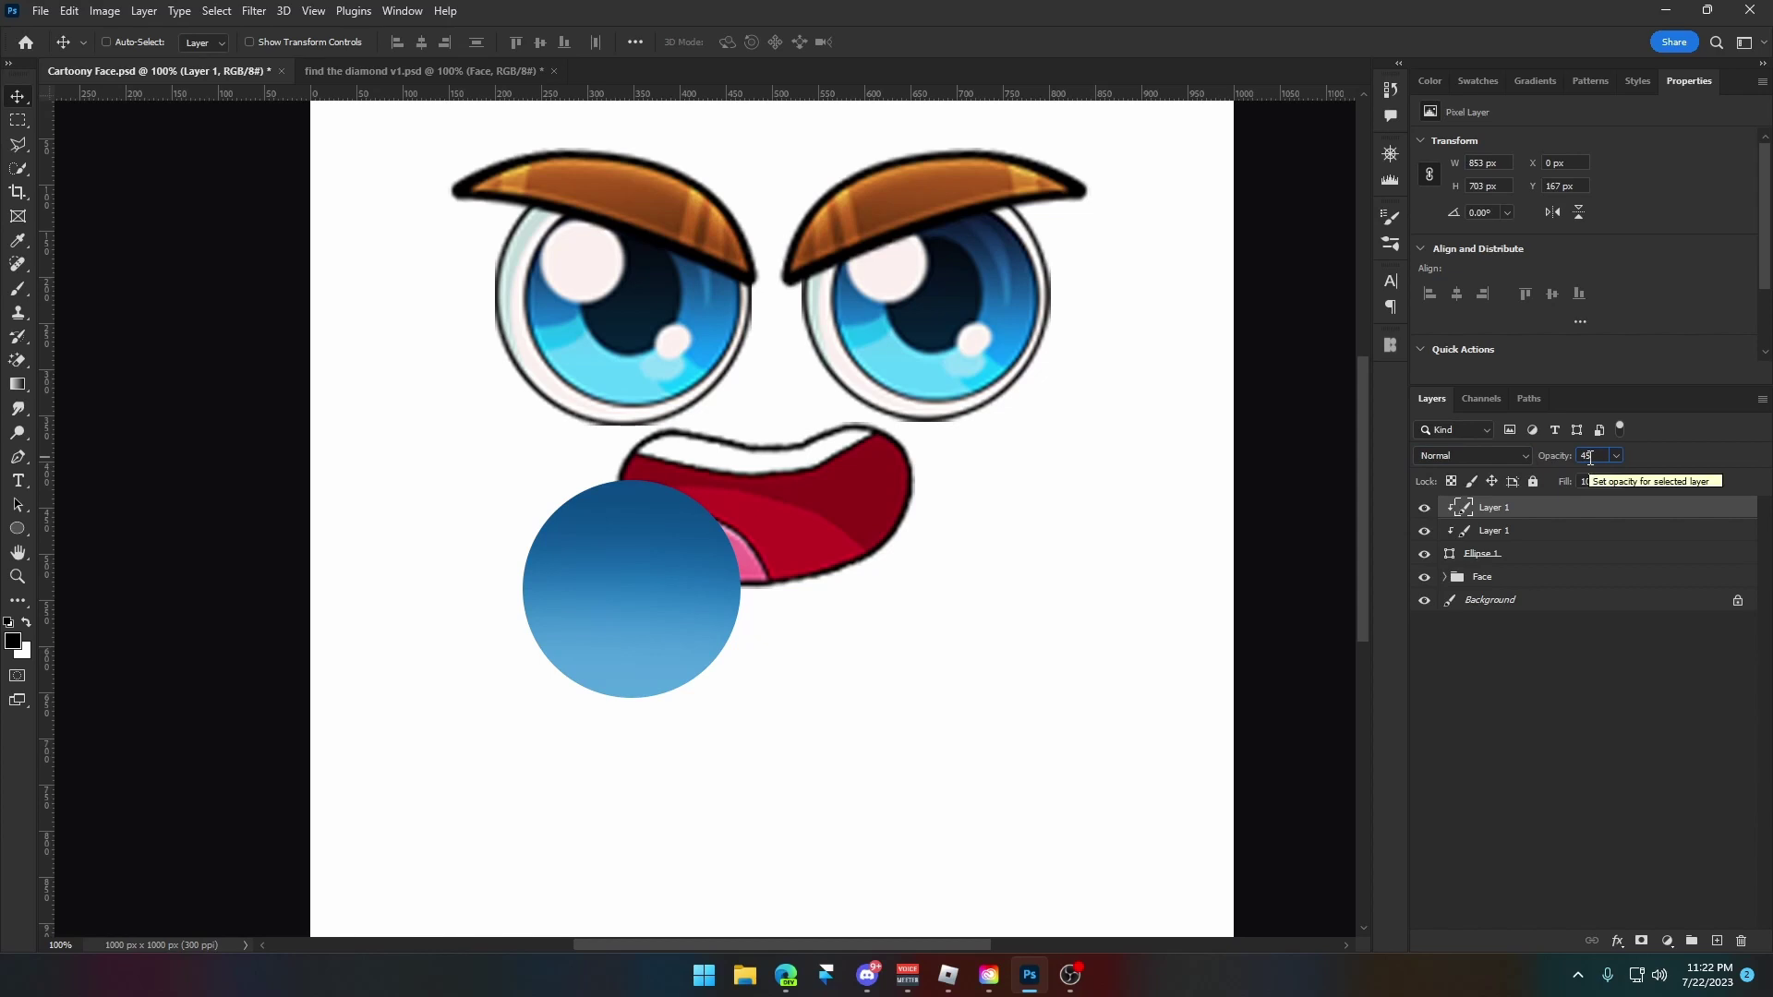
key("Return")
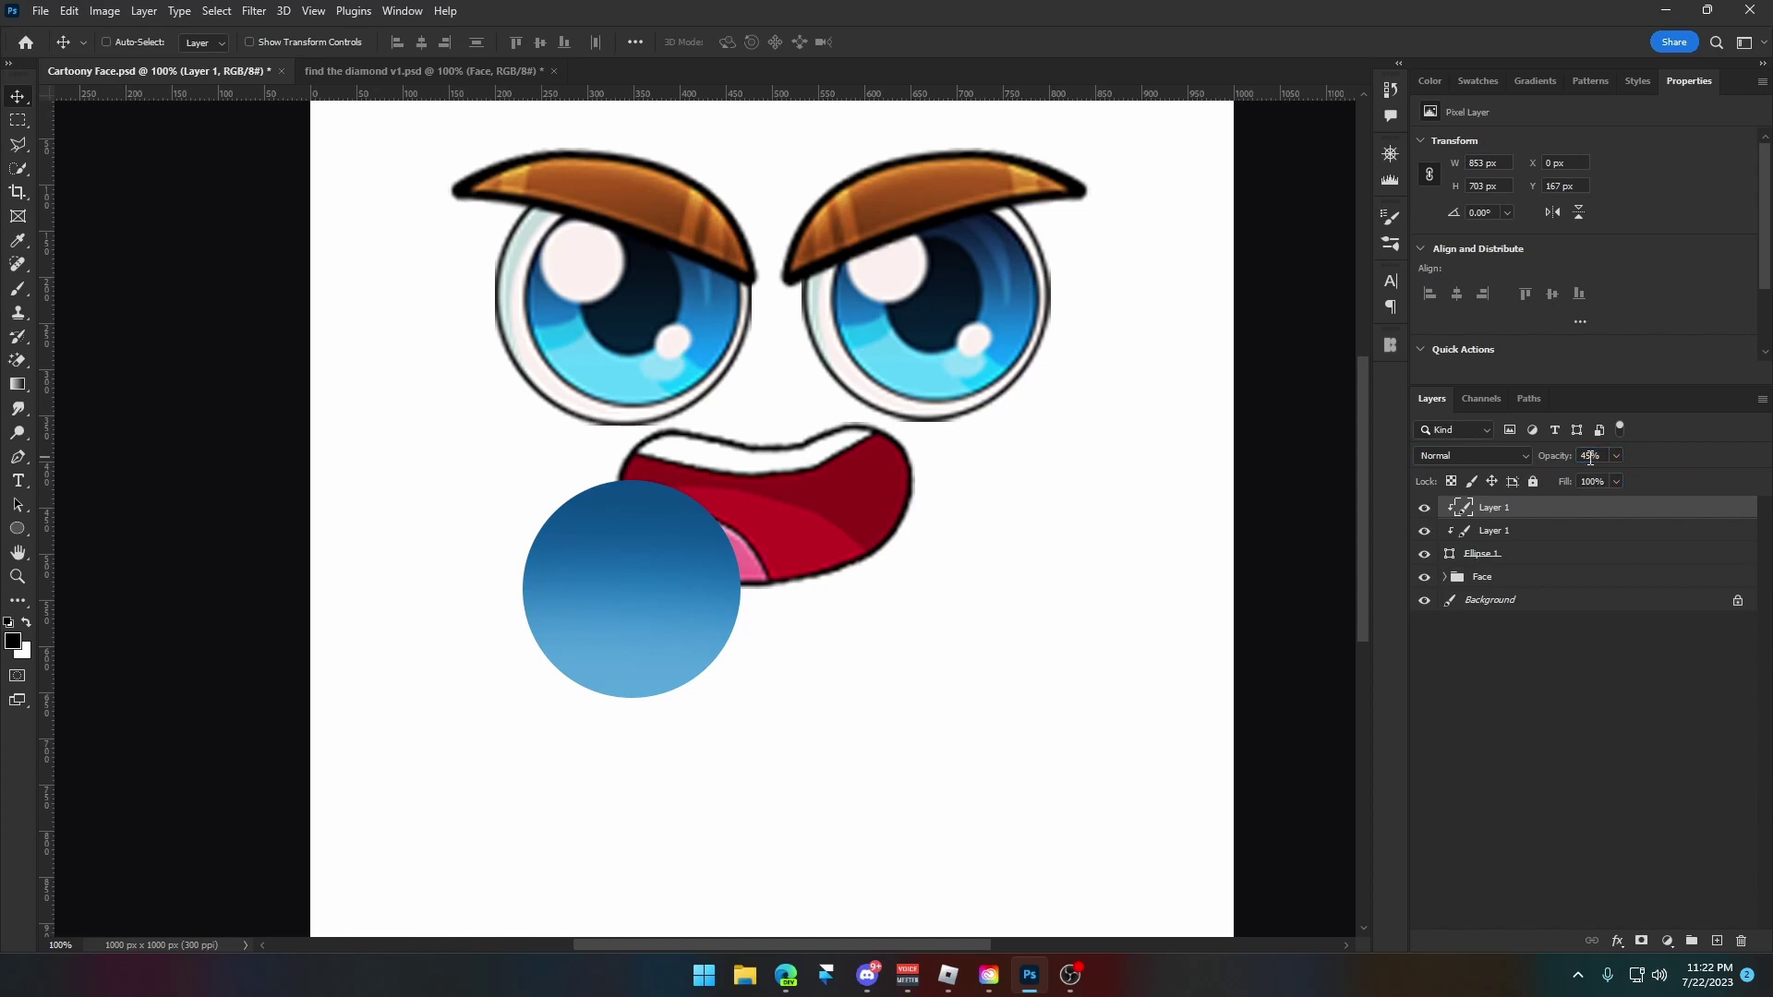
Move the 45% shading copy below the other shading layer, and set the upper one's blend mode to Overlay.
left_click_drag(1500, 513, 1498, 537)
left_click(1507, 513)
left_click(1473, 455)
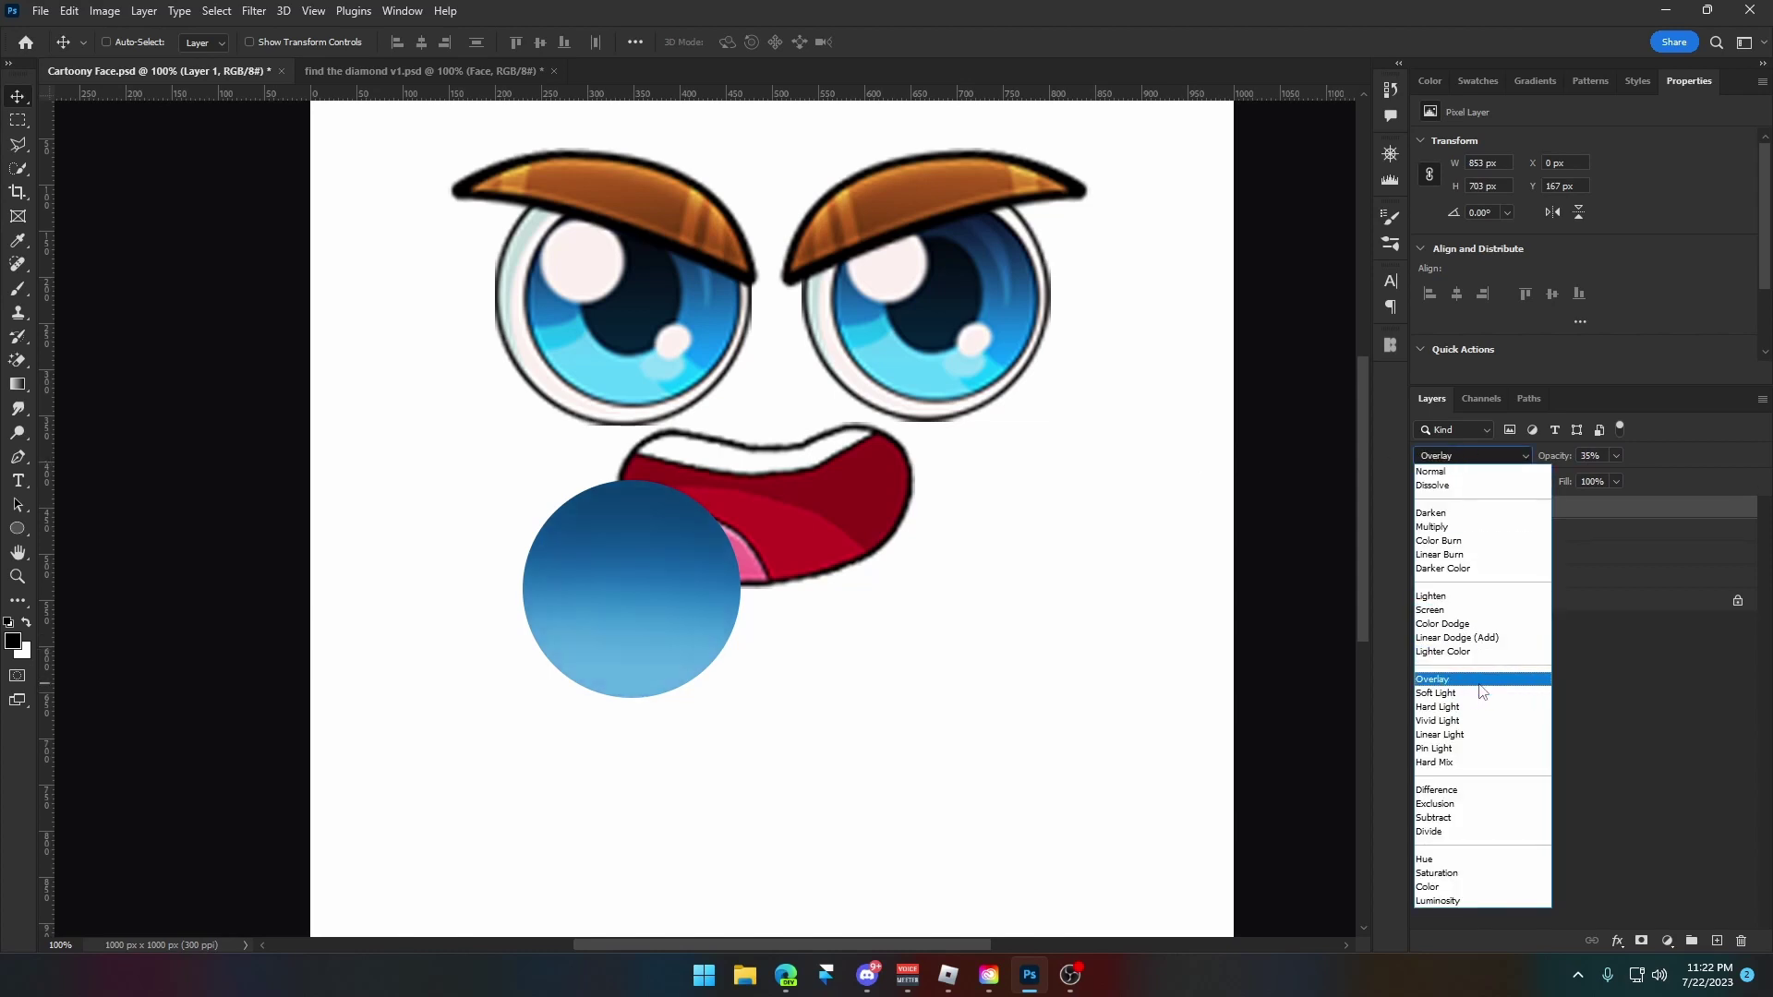
key("Escape")
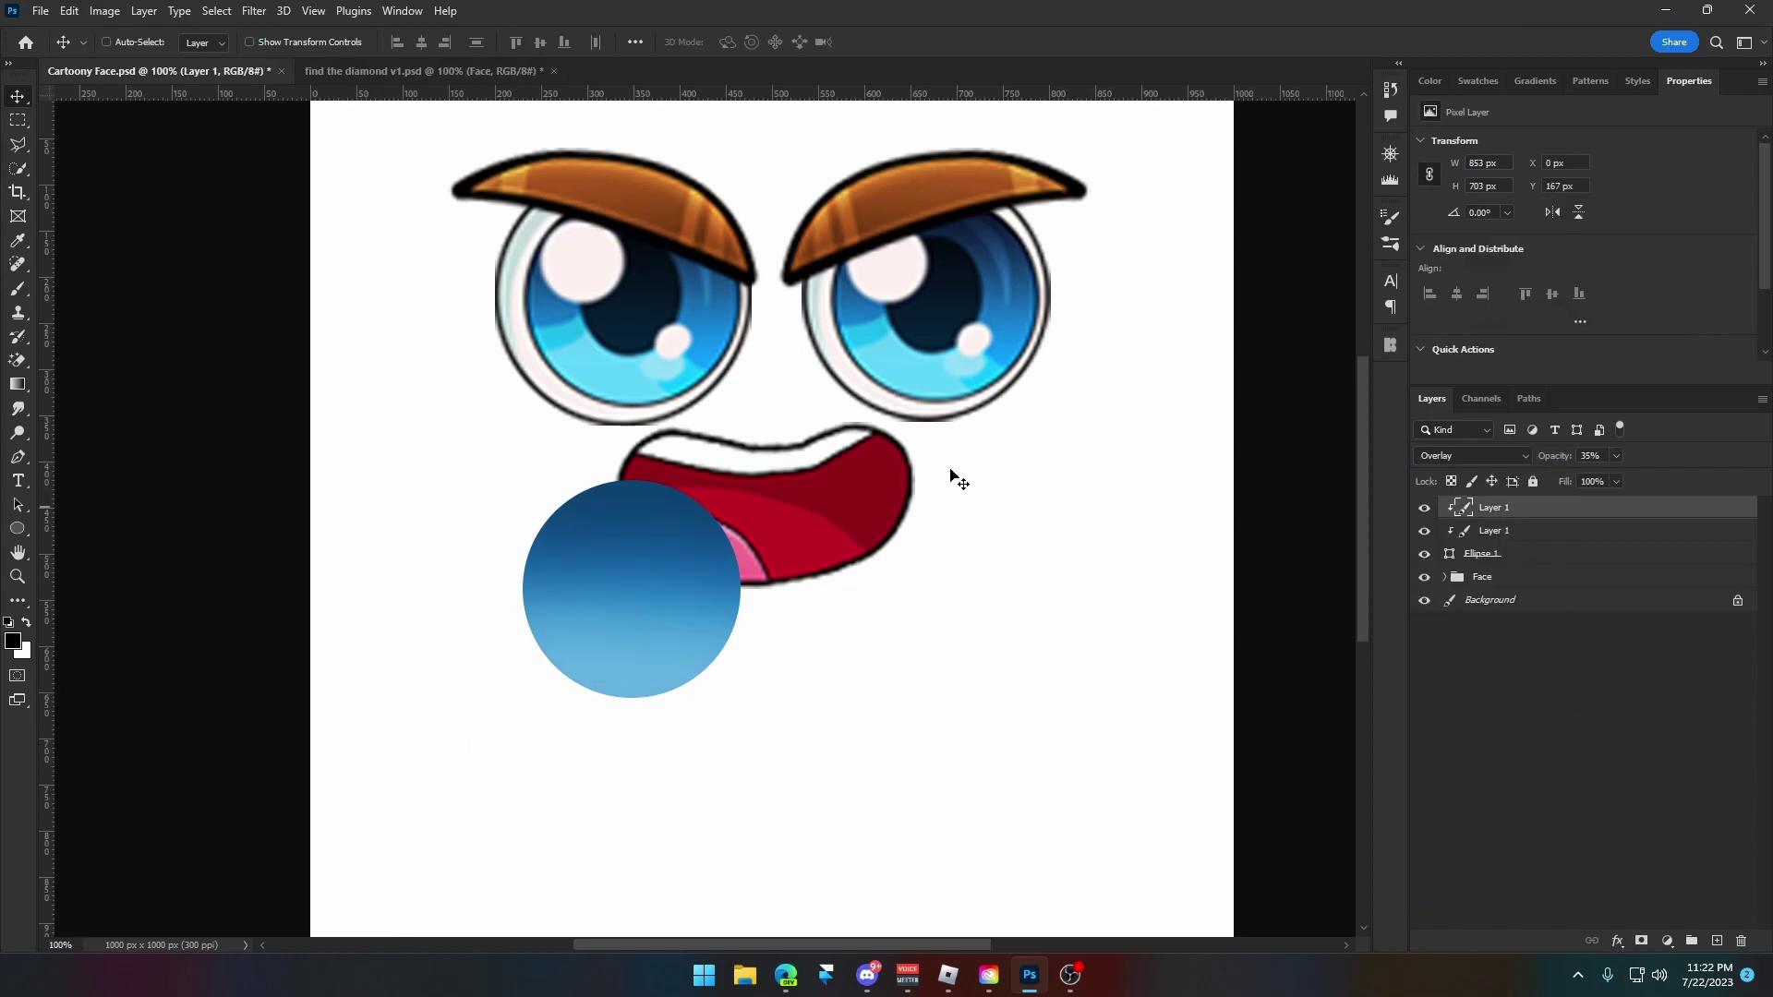
On a new layer, draw a black 115 x 135 px ellipse over the left pupil, and move it straight down to Y 471 px.
left_click(1718, 942)
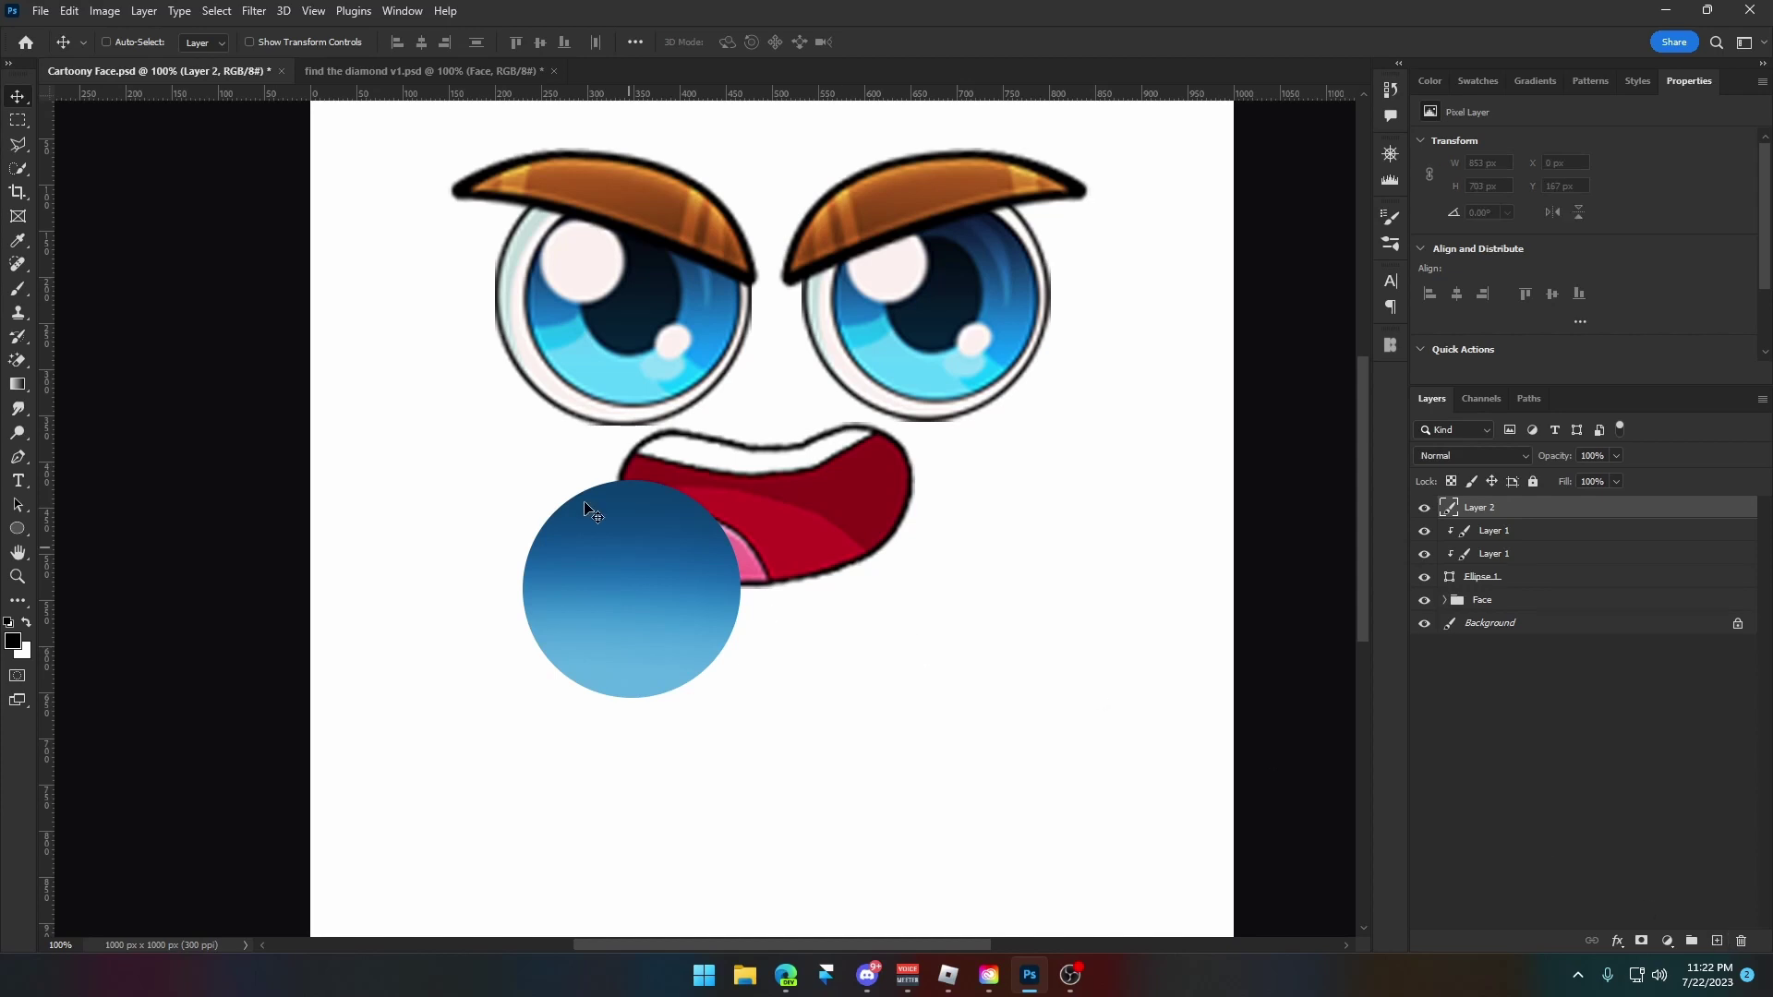
left_click(12, 534)
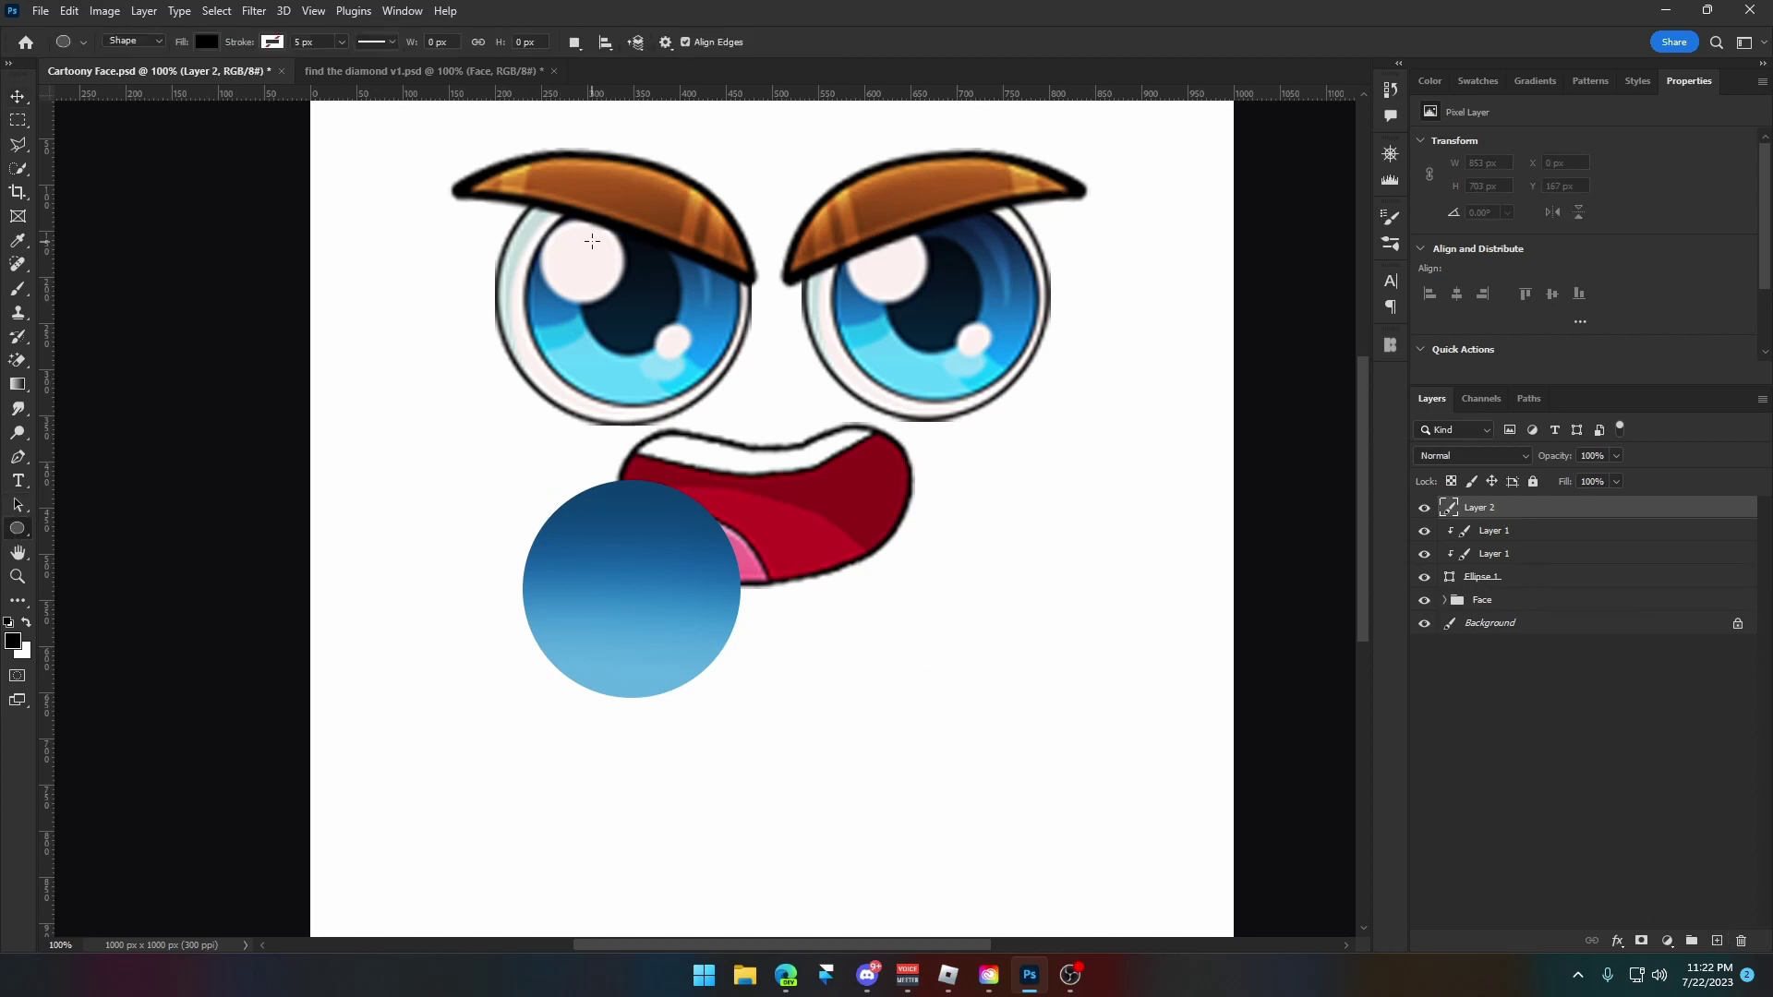
left_click_drag(577, 231, 683, 354)
key("v")
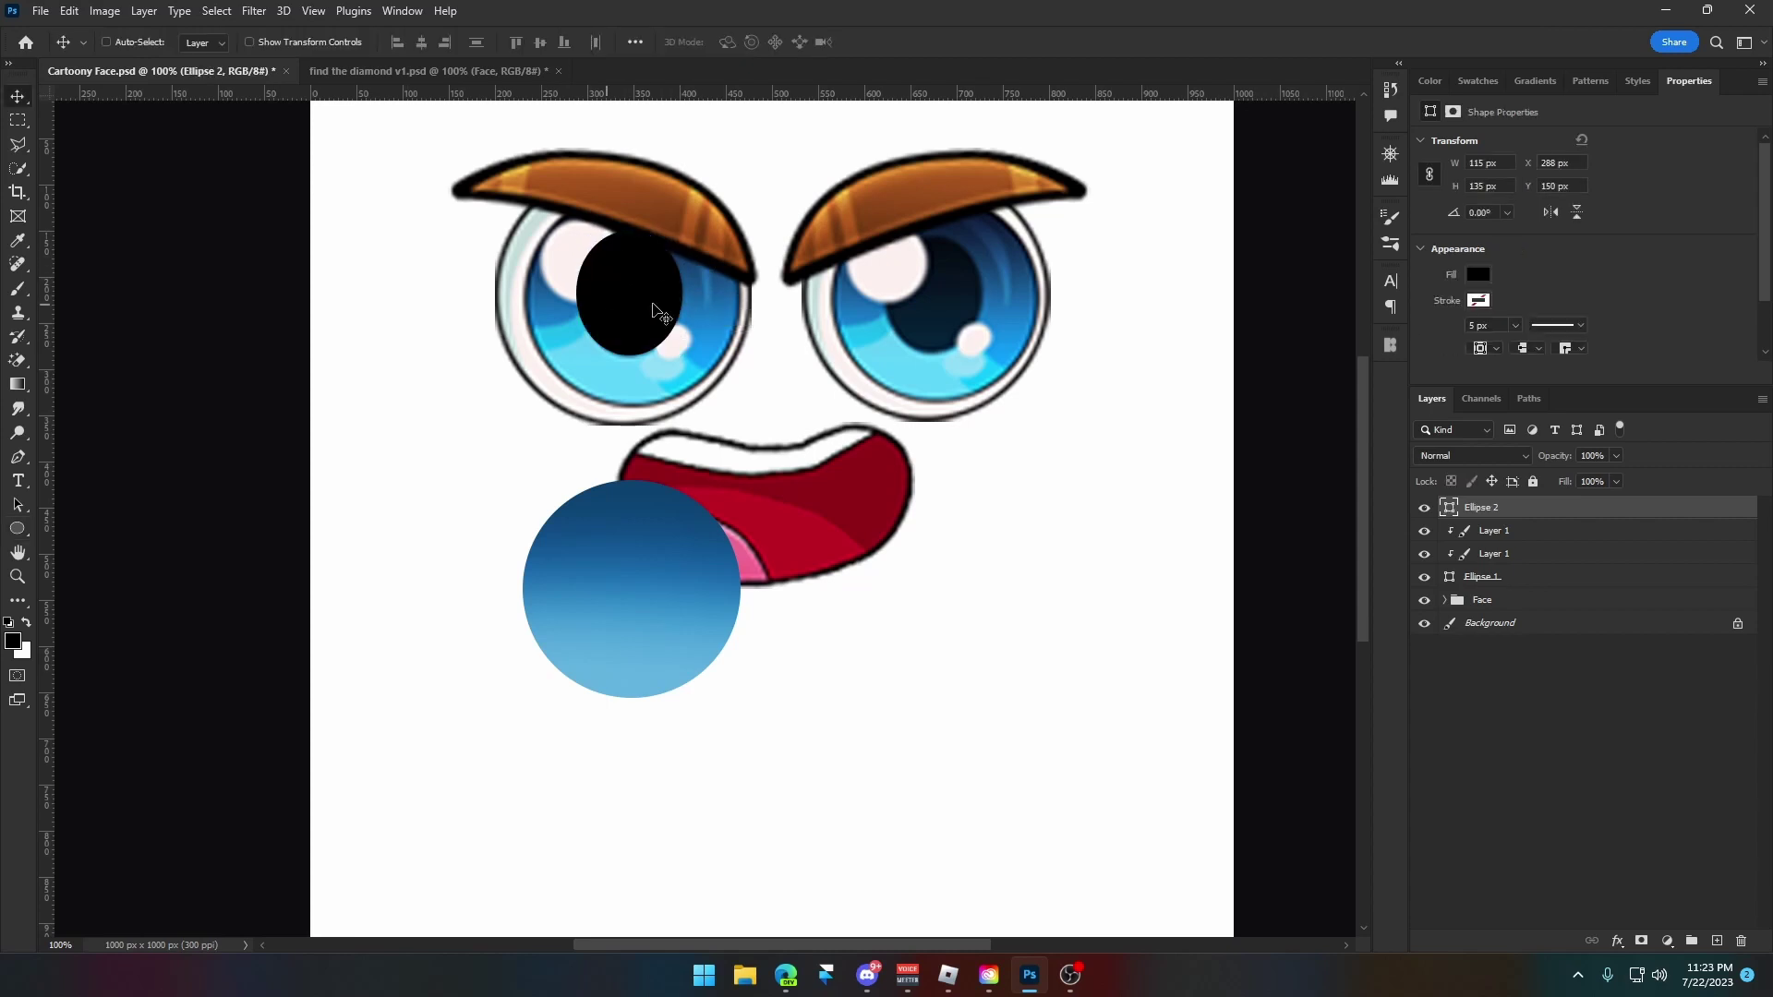
left_click_drag(681, 288, 719, 582)
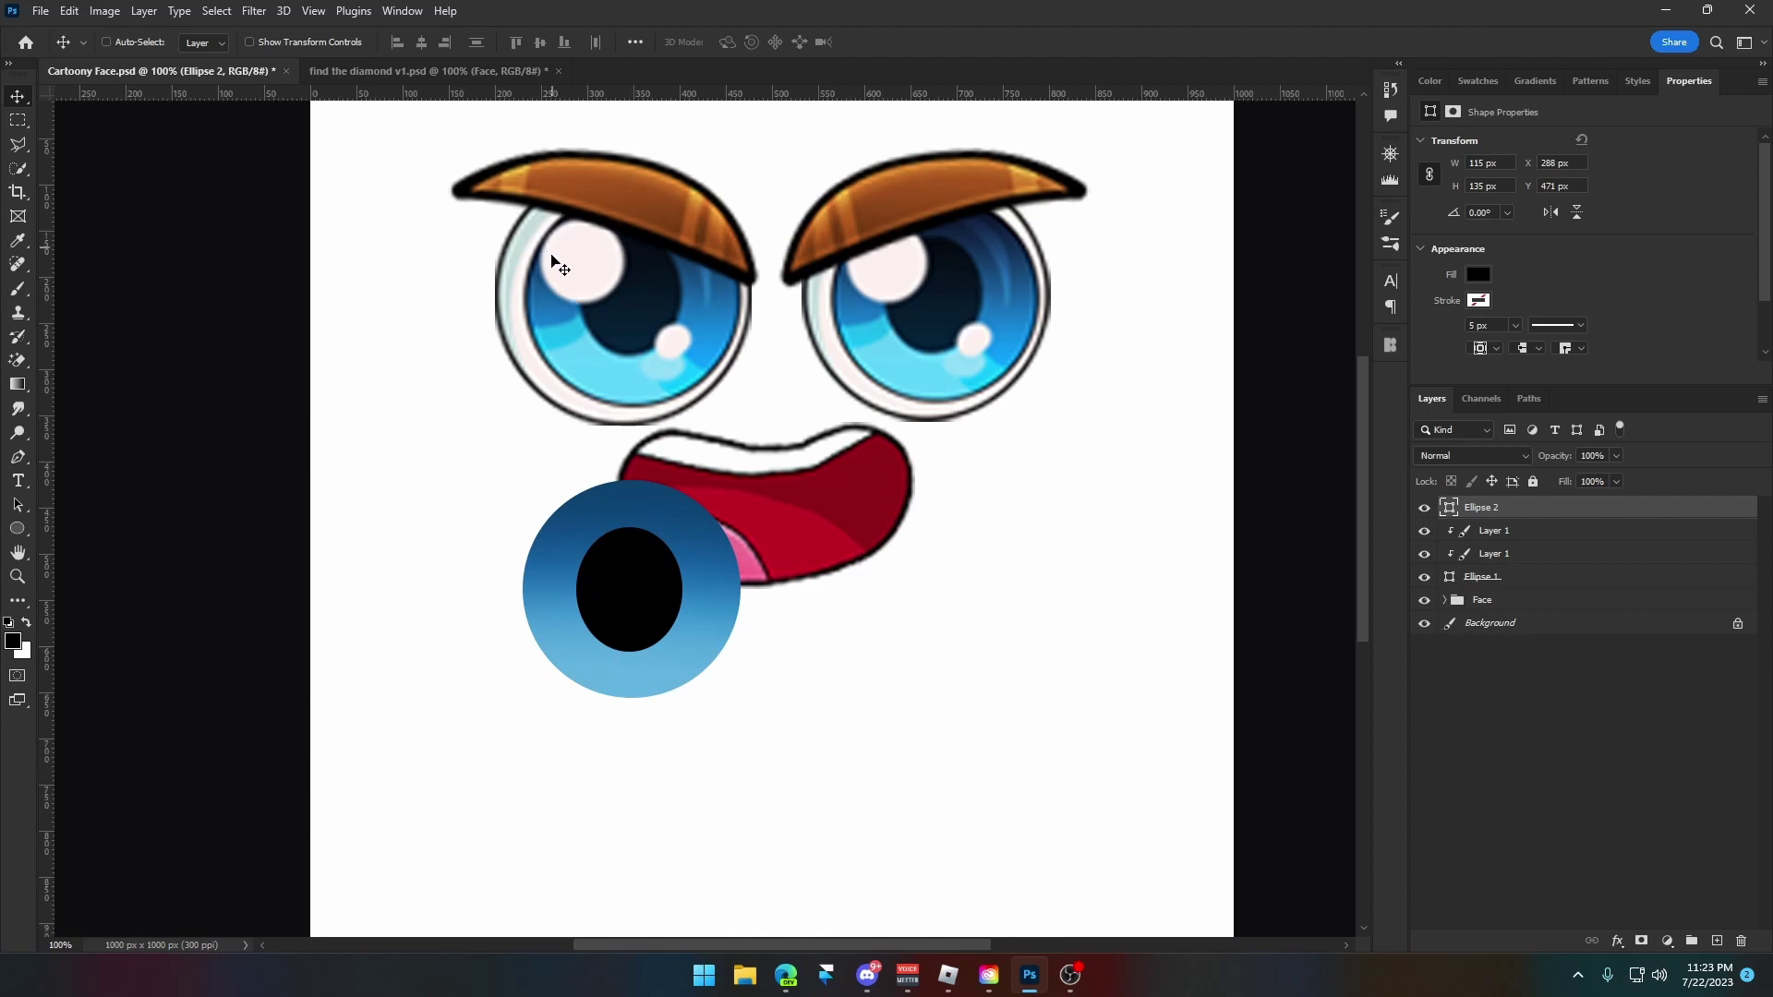
On a new layer, draw a white 90 px circle matching the left eye's large highlight, placed at X 252, Y 446 px on the new iris.
left_click(1715, 941)
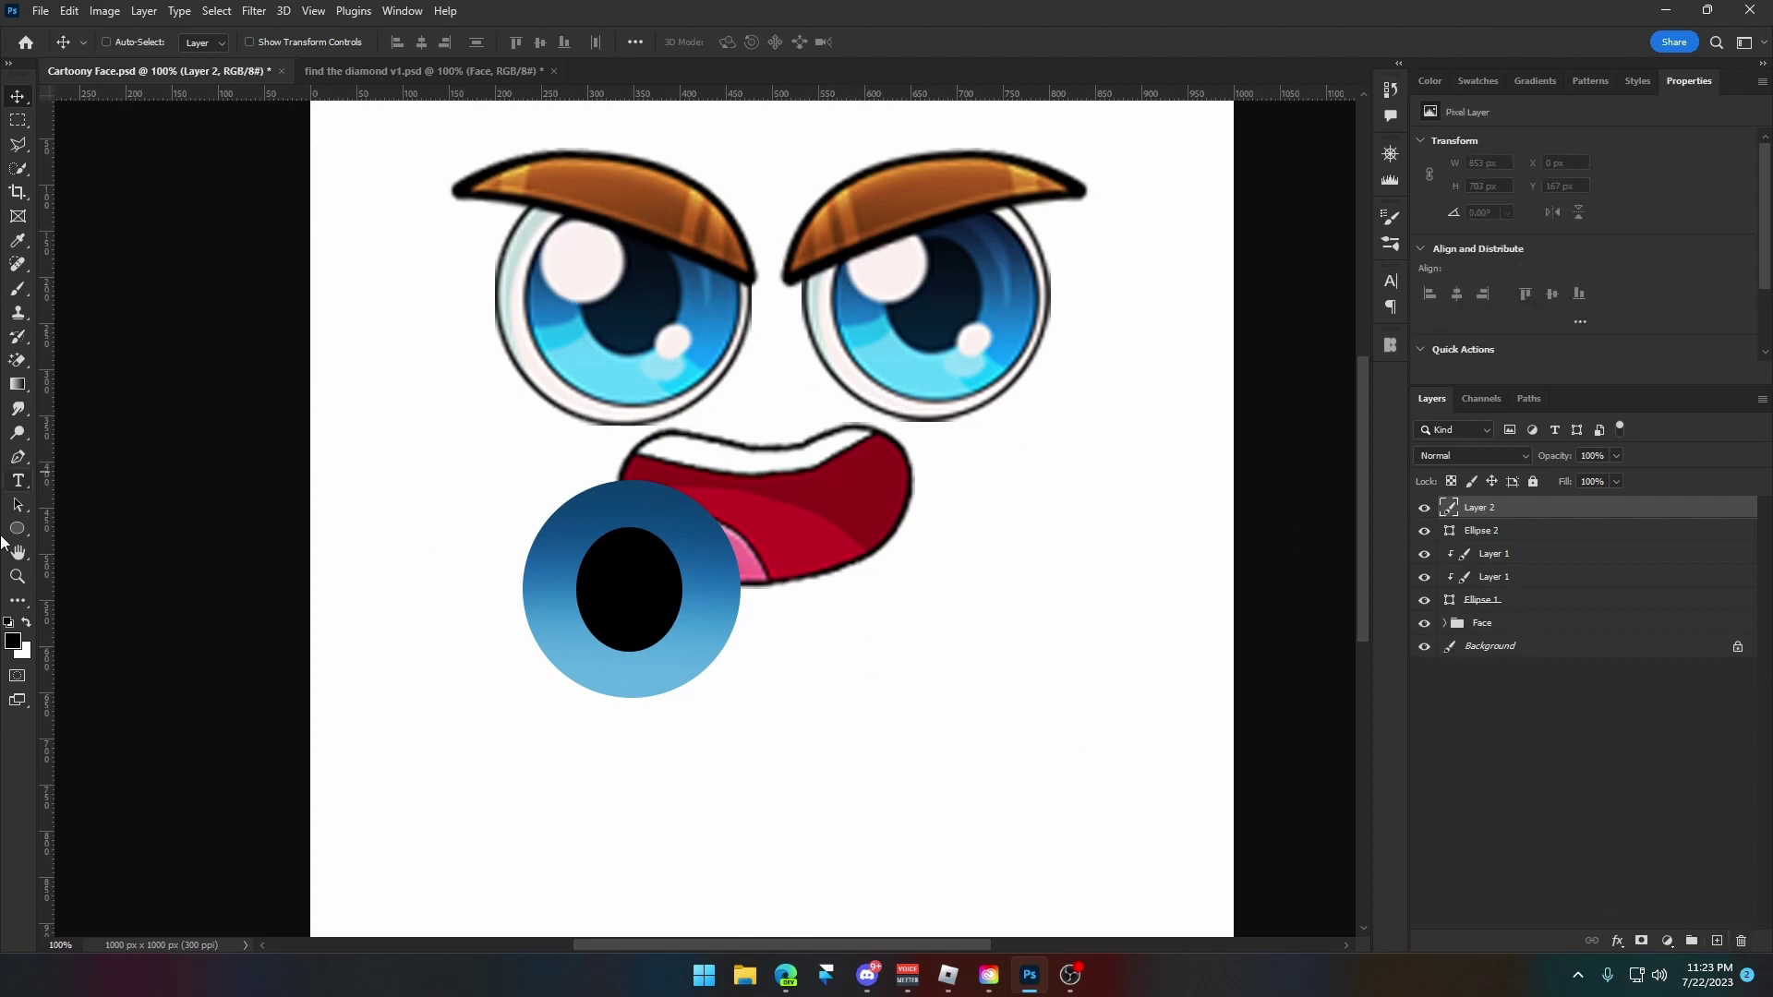
left_click(16, 529)
key("x")
mouse_move(575, 260)
left_mouse_down()
mouse_move(662, 190)
mouse_move(650, 230)
mouse_move(707, 532)
mouse_move(739, 545)
left_mouse_up()
key("v")
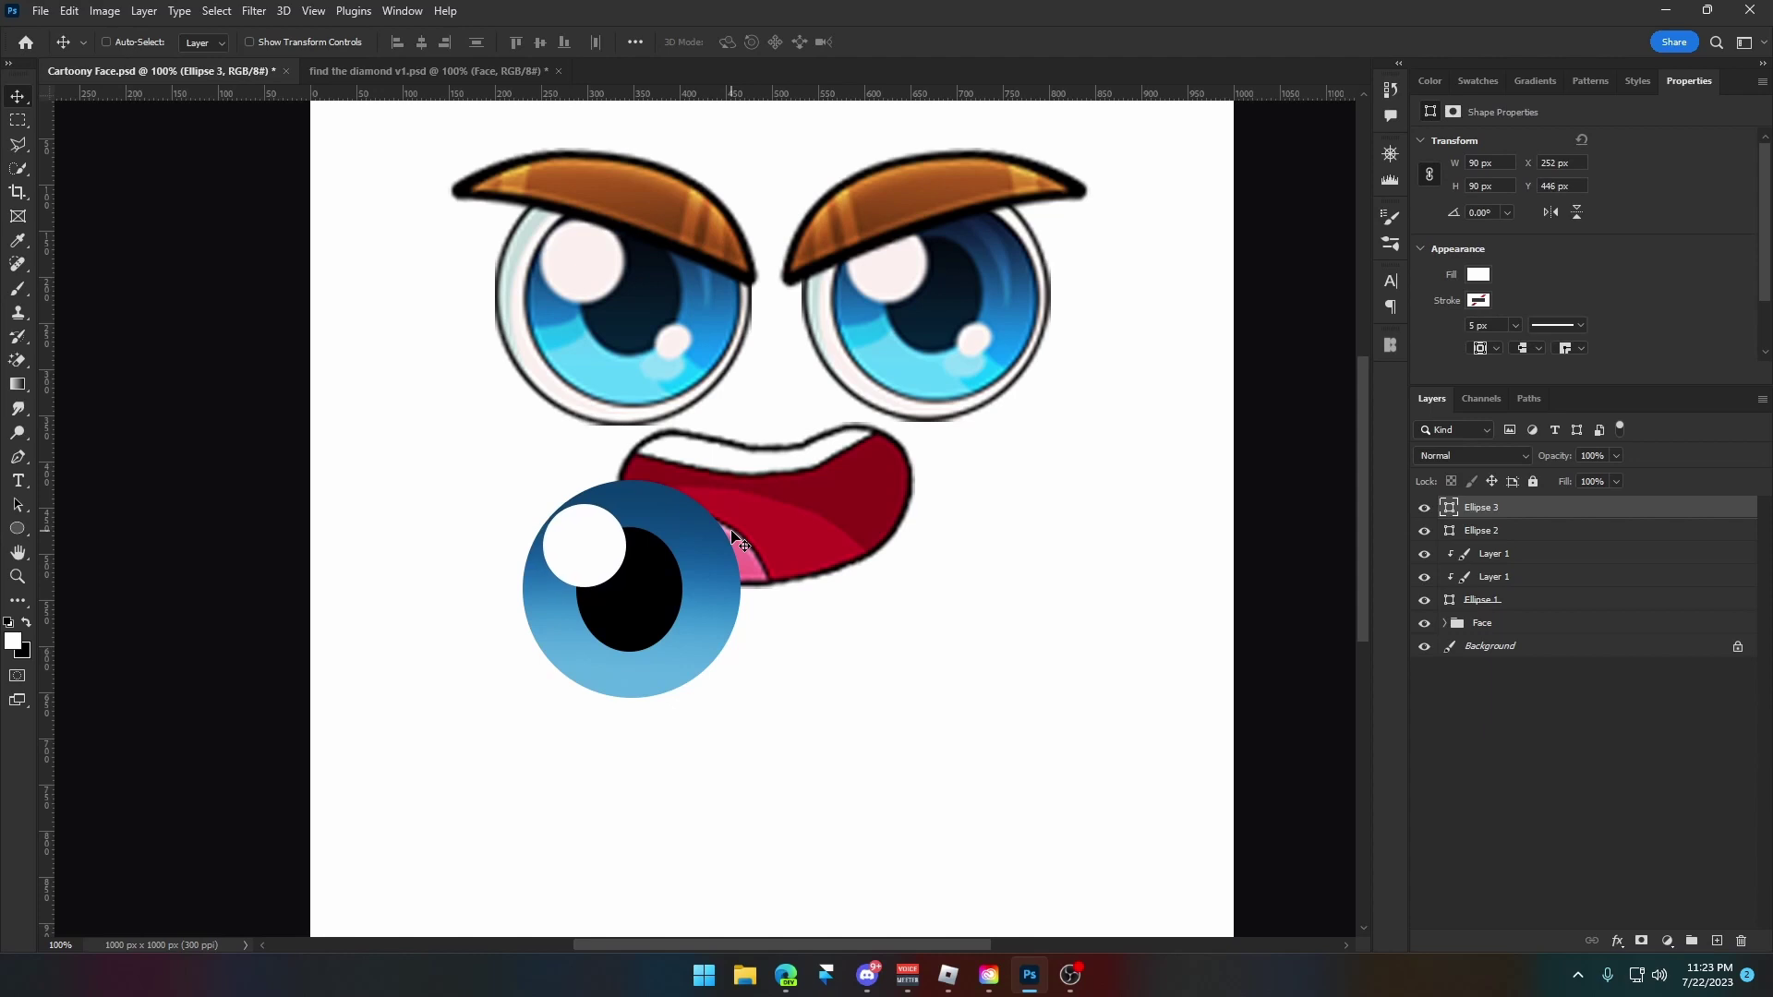
Duplicate the white highlight, scale it to 39 x 33 px, rotate it -37.81° at about X 375, Y 564 px, and save.
left_click_drag(623, 543, 739, 553)
key("ctrl+t")
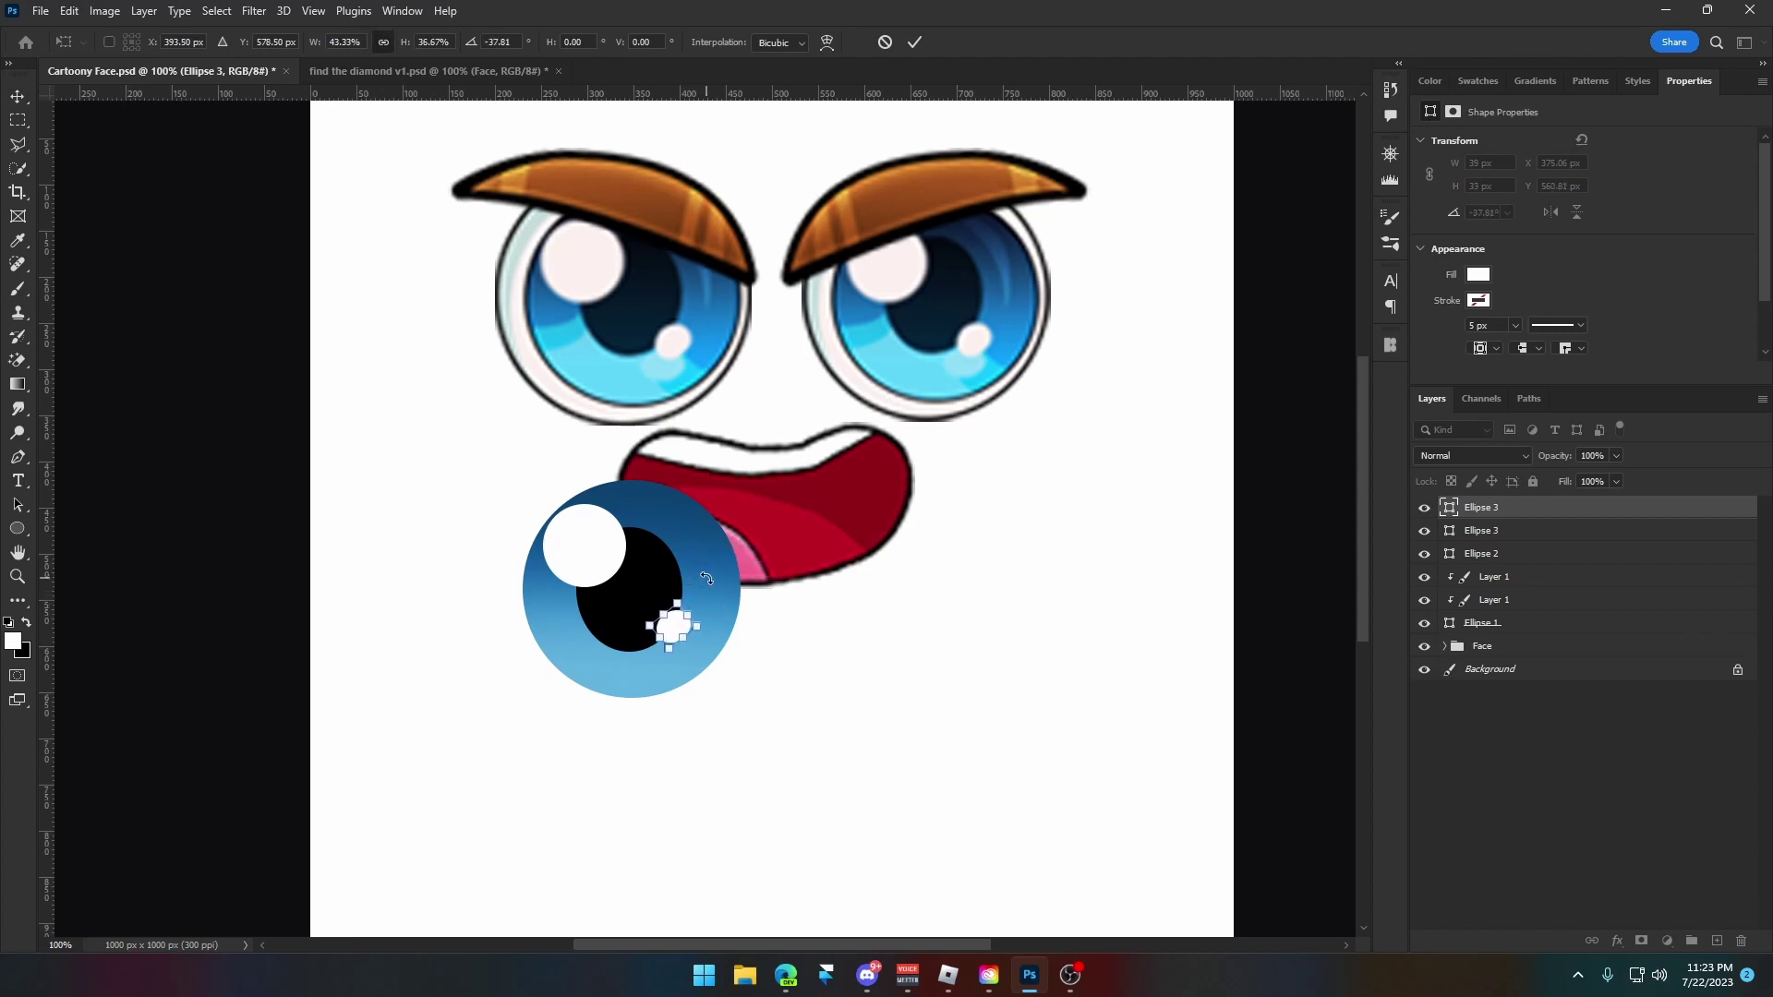
key("Return")
key("Down")
key("Down")
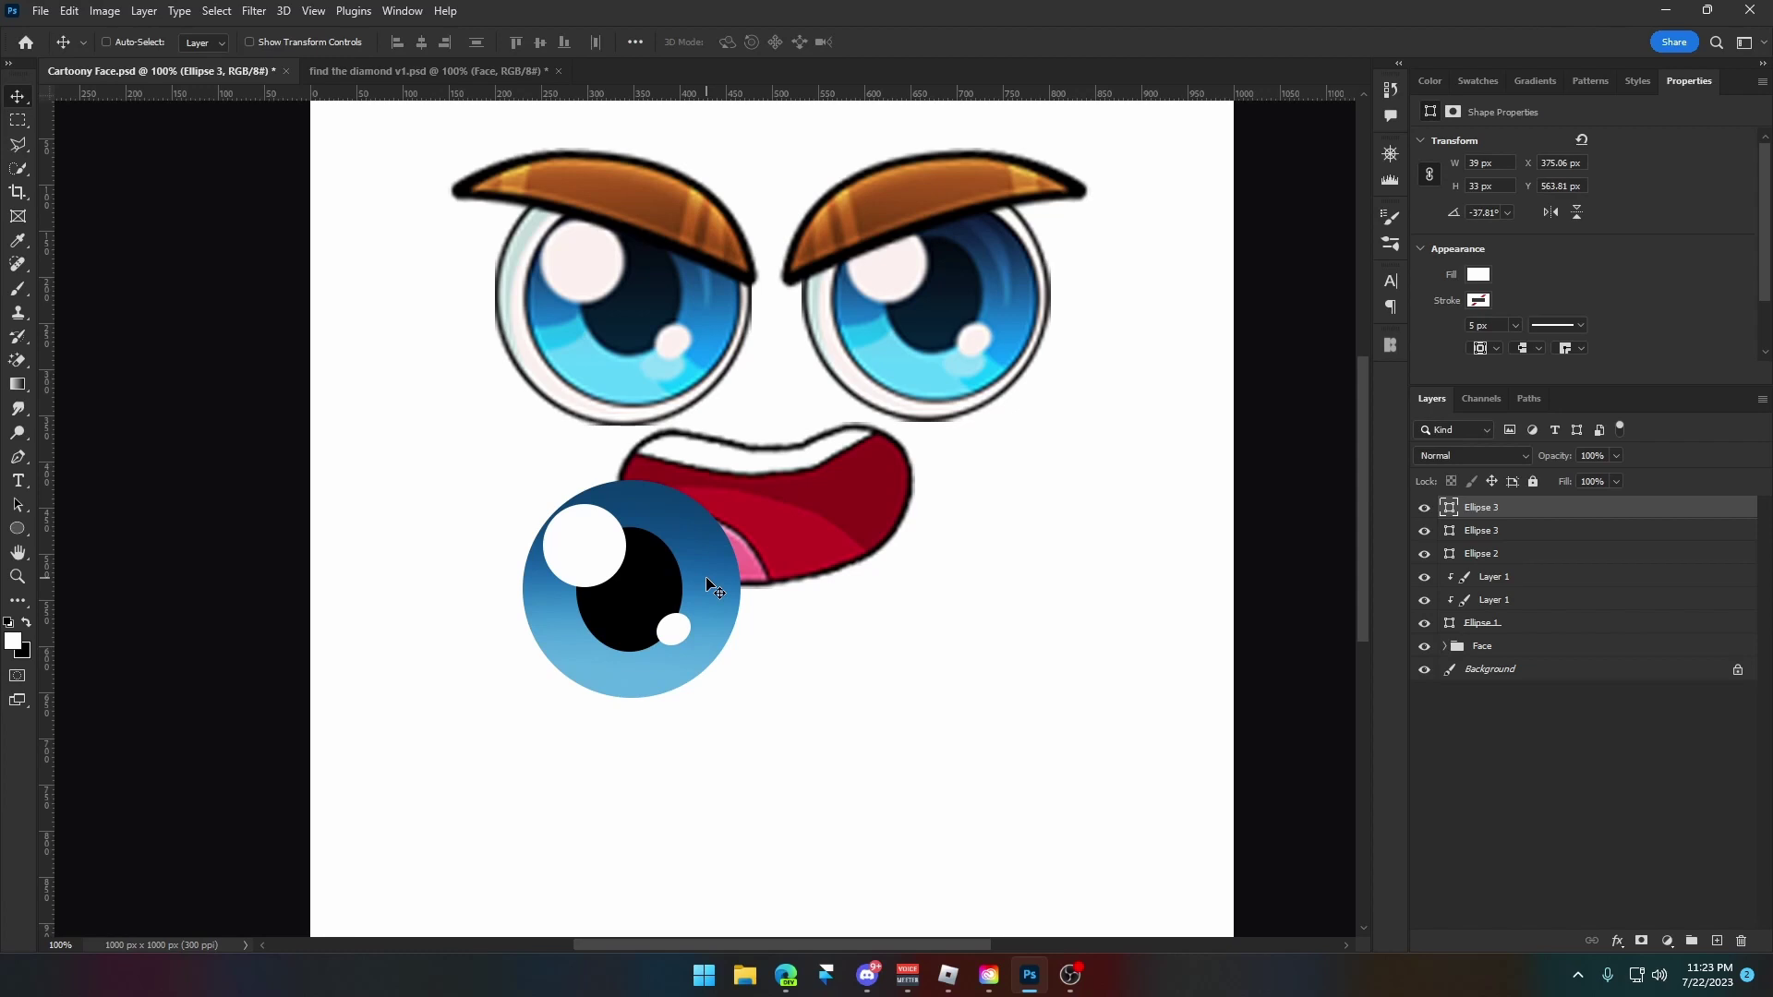
key("ctrl+s")
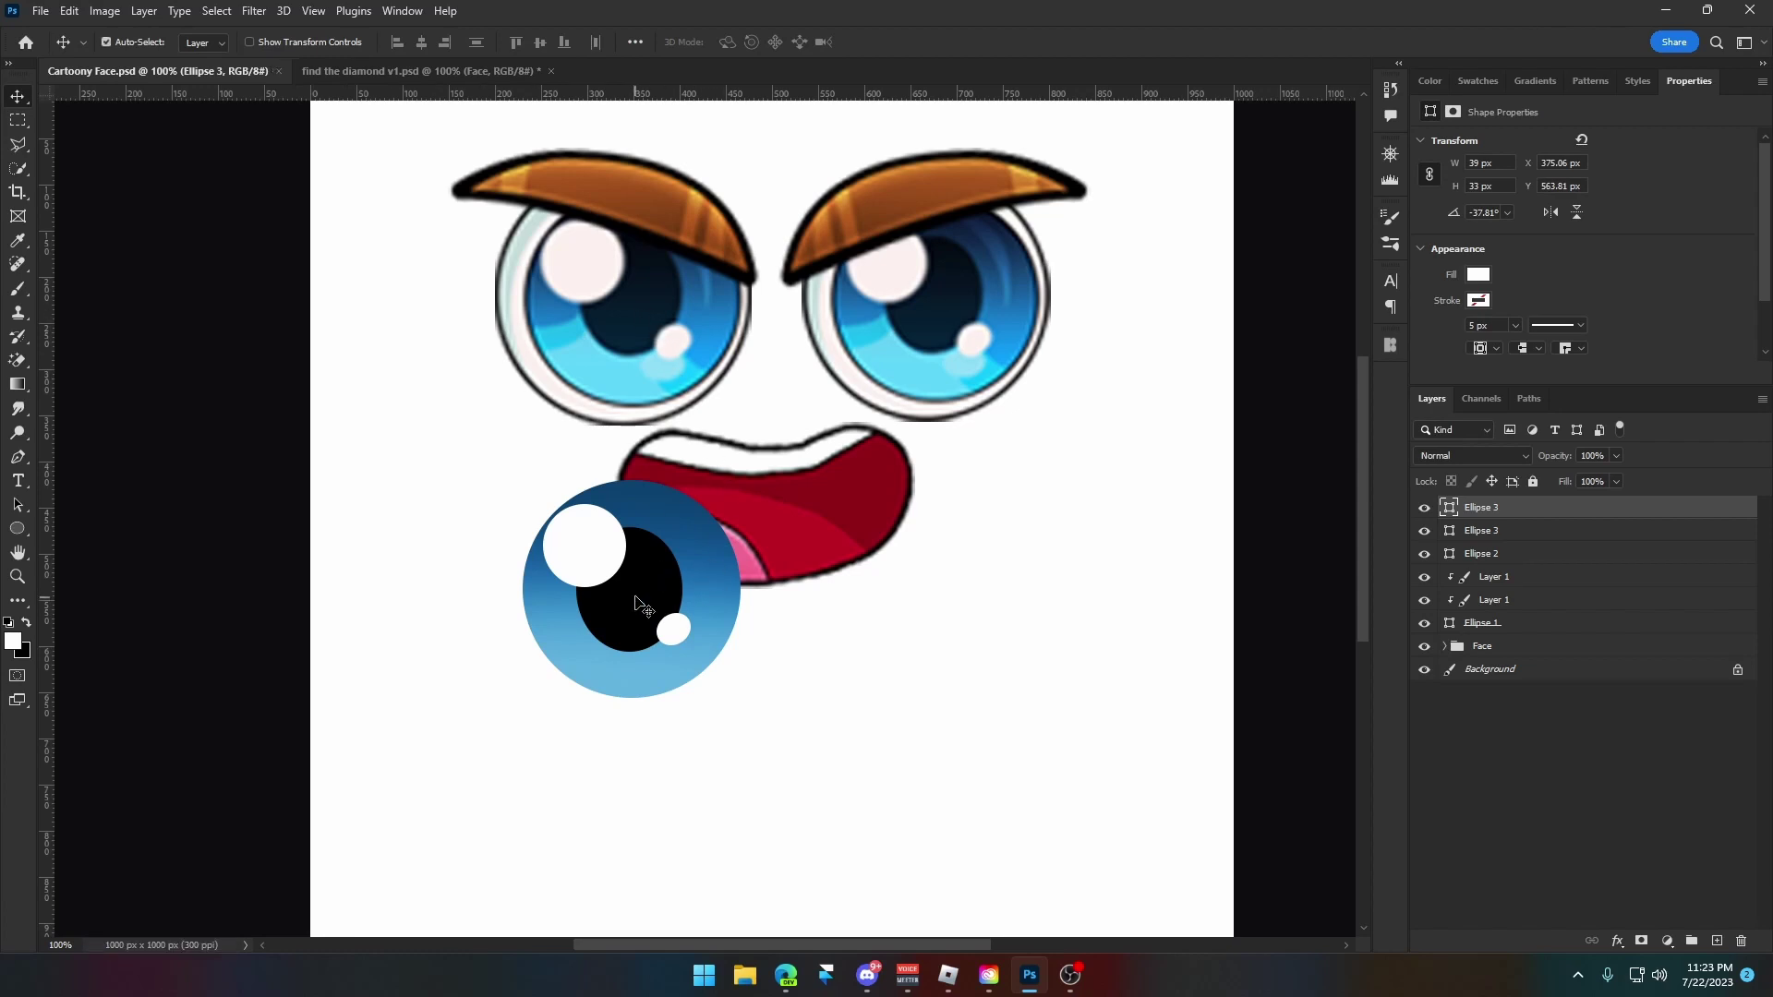
Recolour the black pupil ellipse with the dark navy sampled from the reference's left pupil, adjusting the shade slightly.
left_click(636, 601, "ctrl")
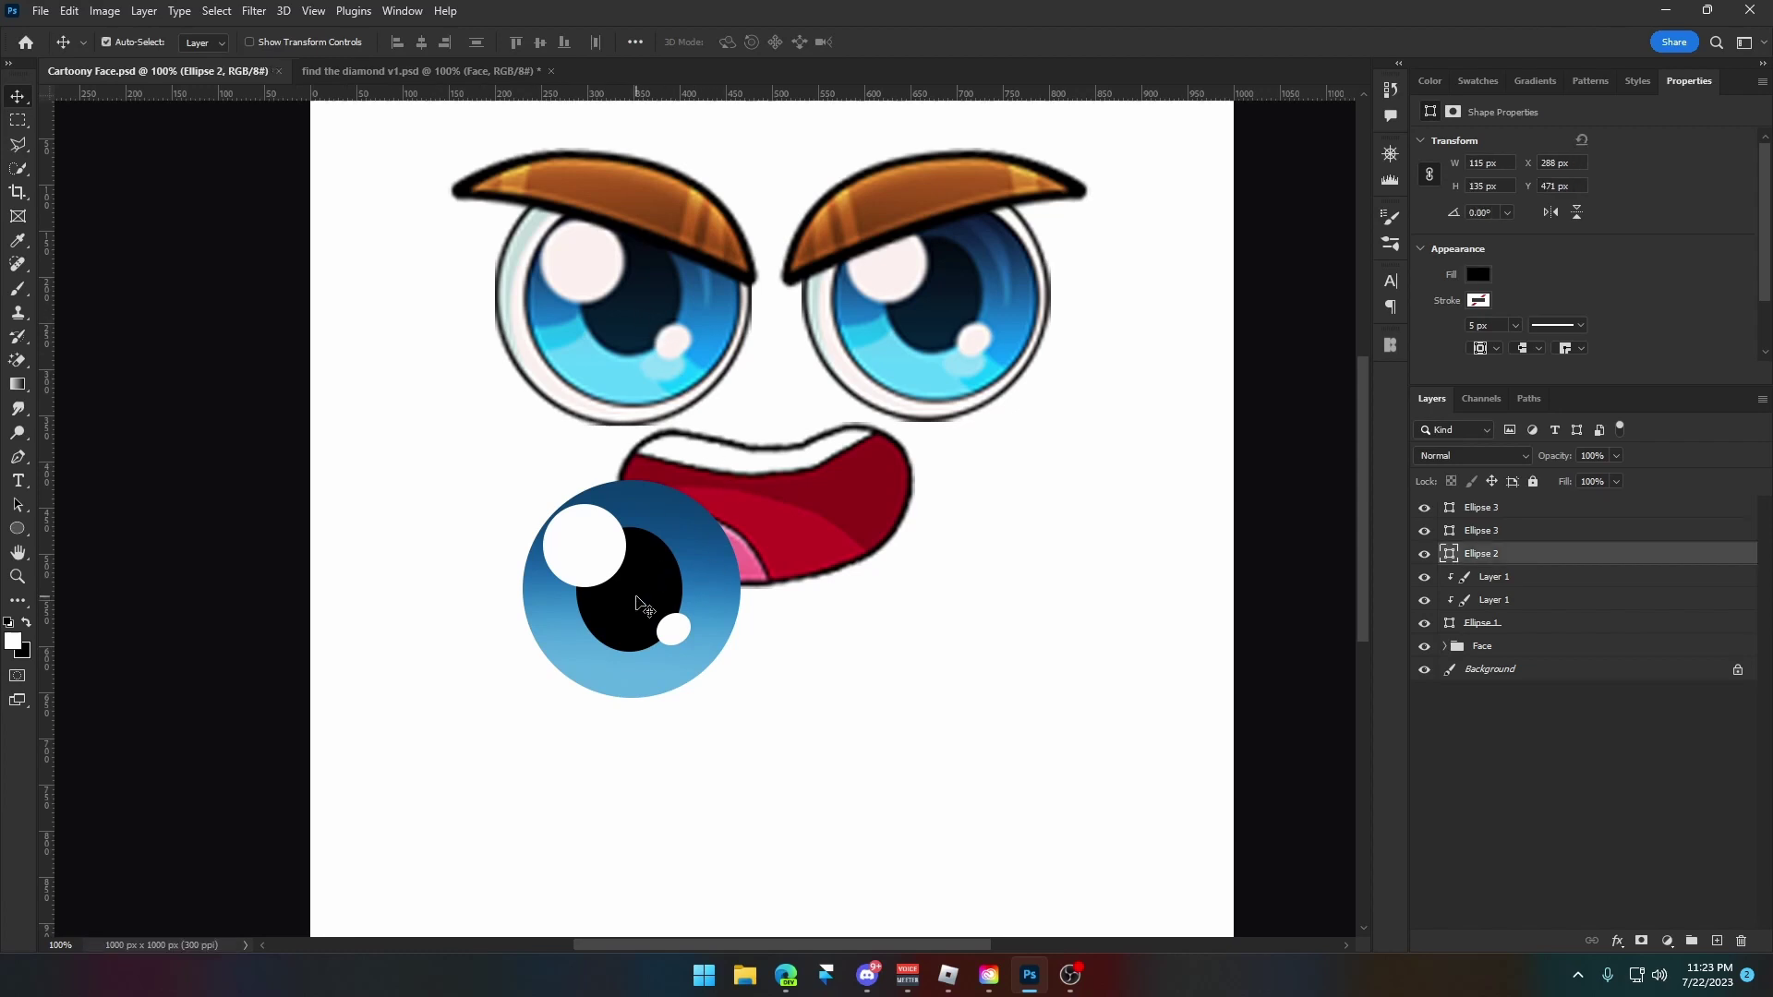
double_click(1449, 553)
left_click(649, 300)
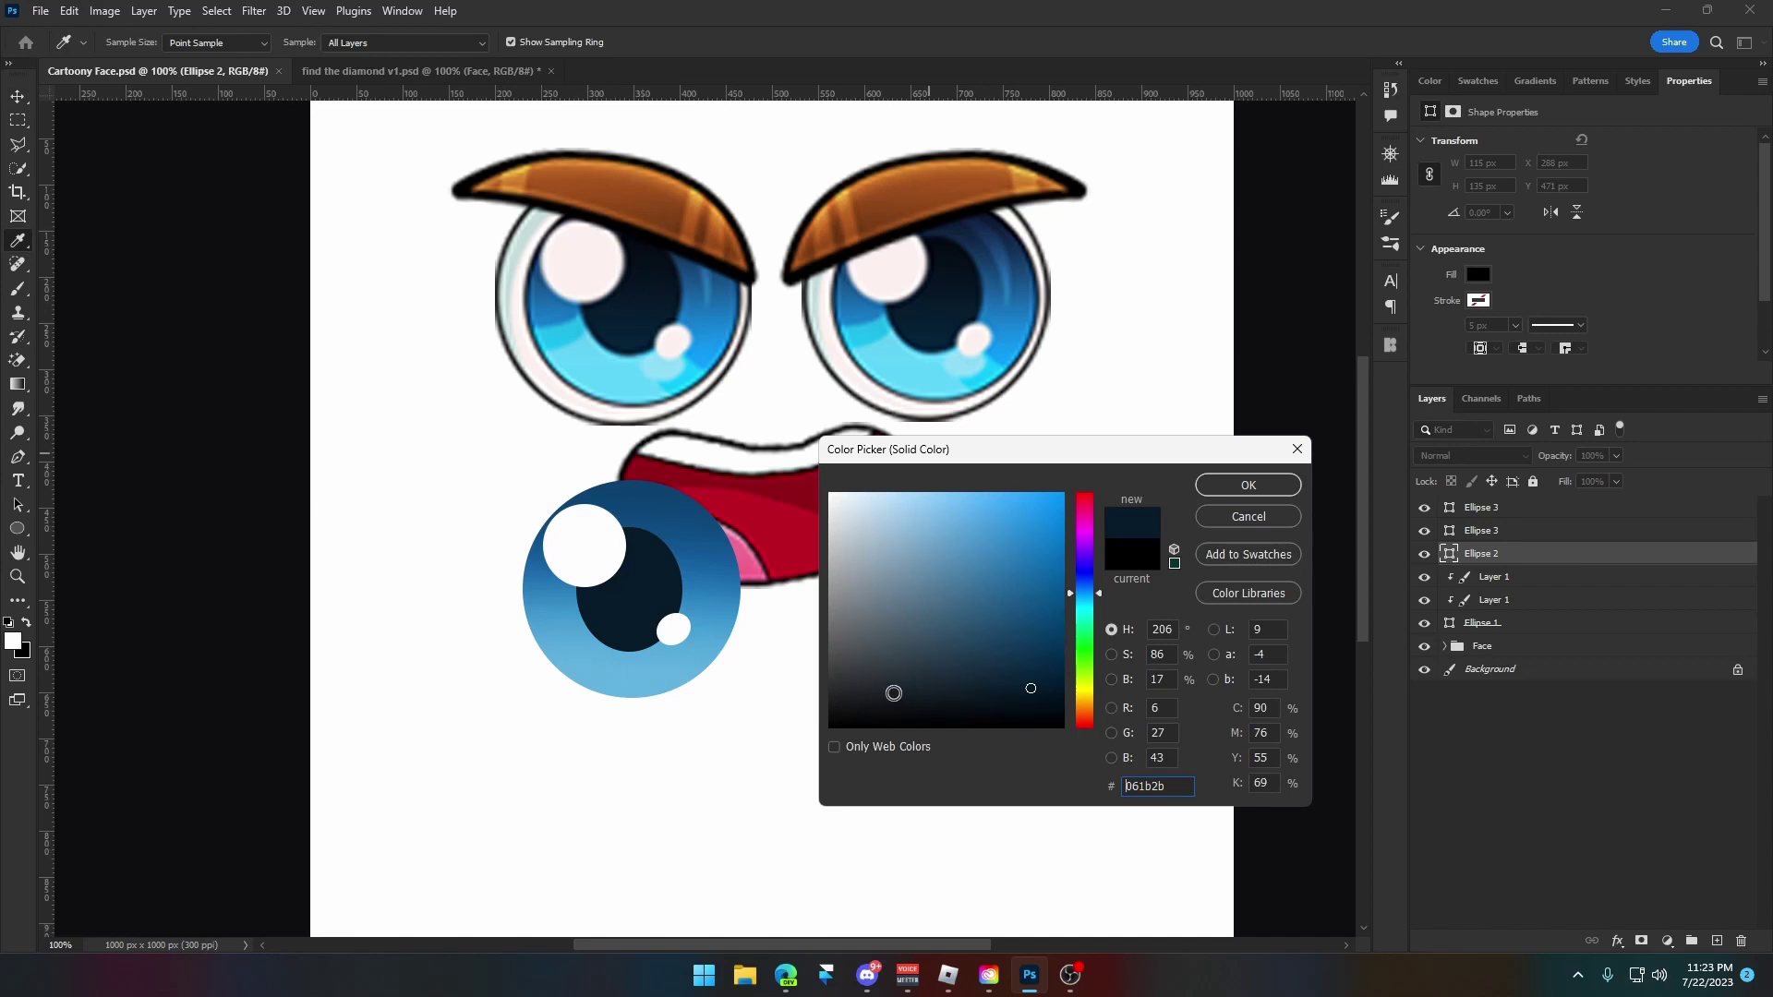
left_click_drag(1034, 697, 1043, 690)
left_click(1248, 485)
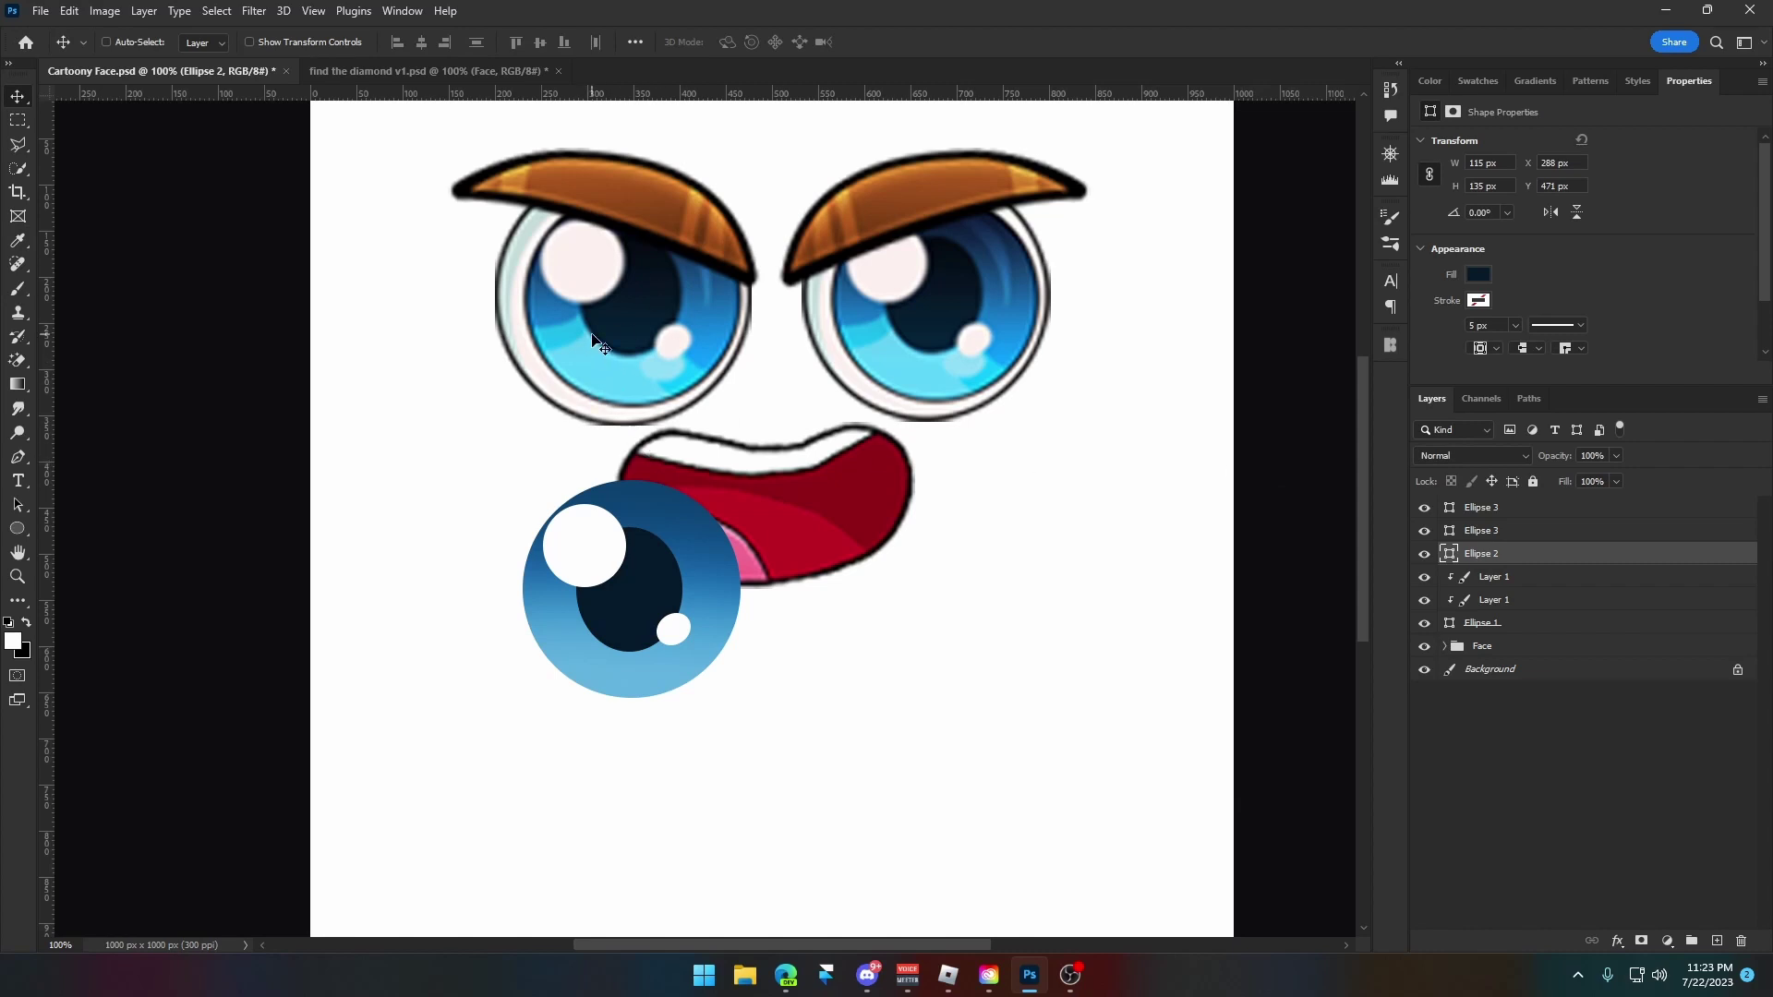
Add a new layer directly above the two iris shading layers and clip it to the iris.
left_click(1716, 941)
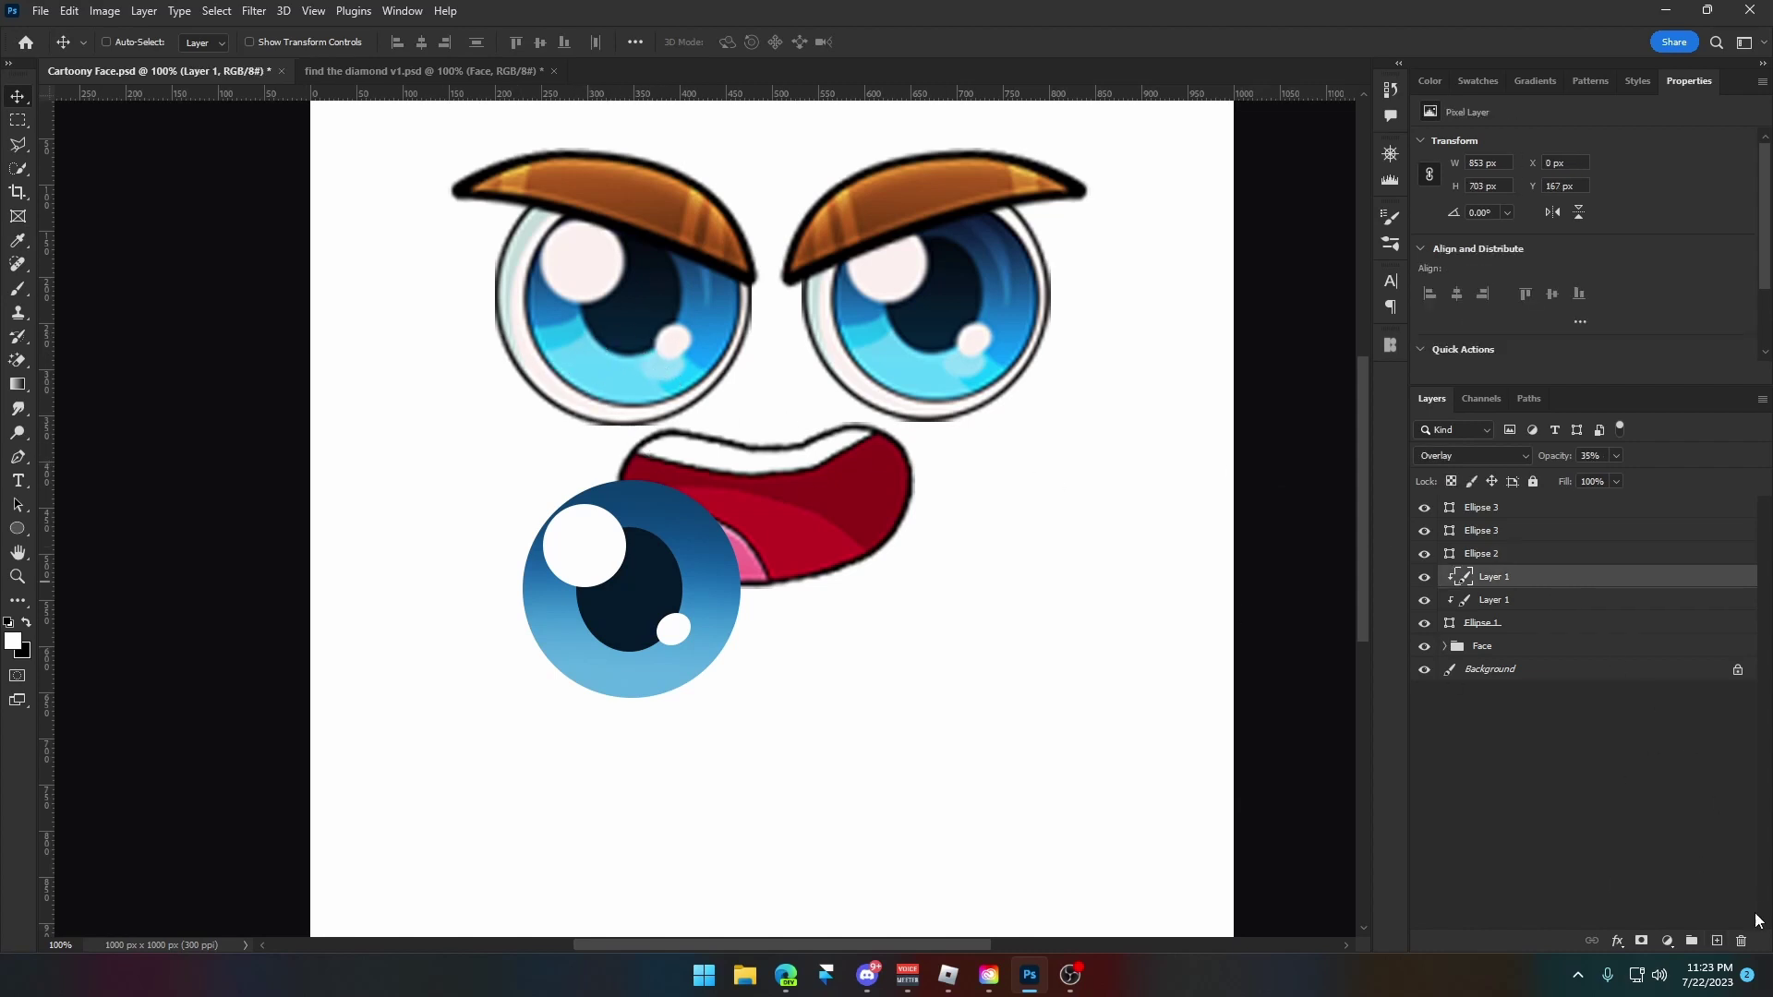
right_click(1556, 577)
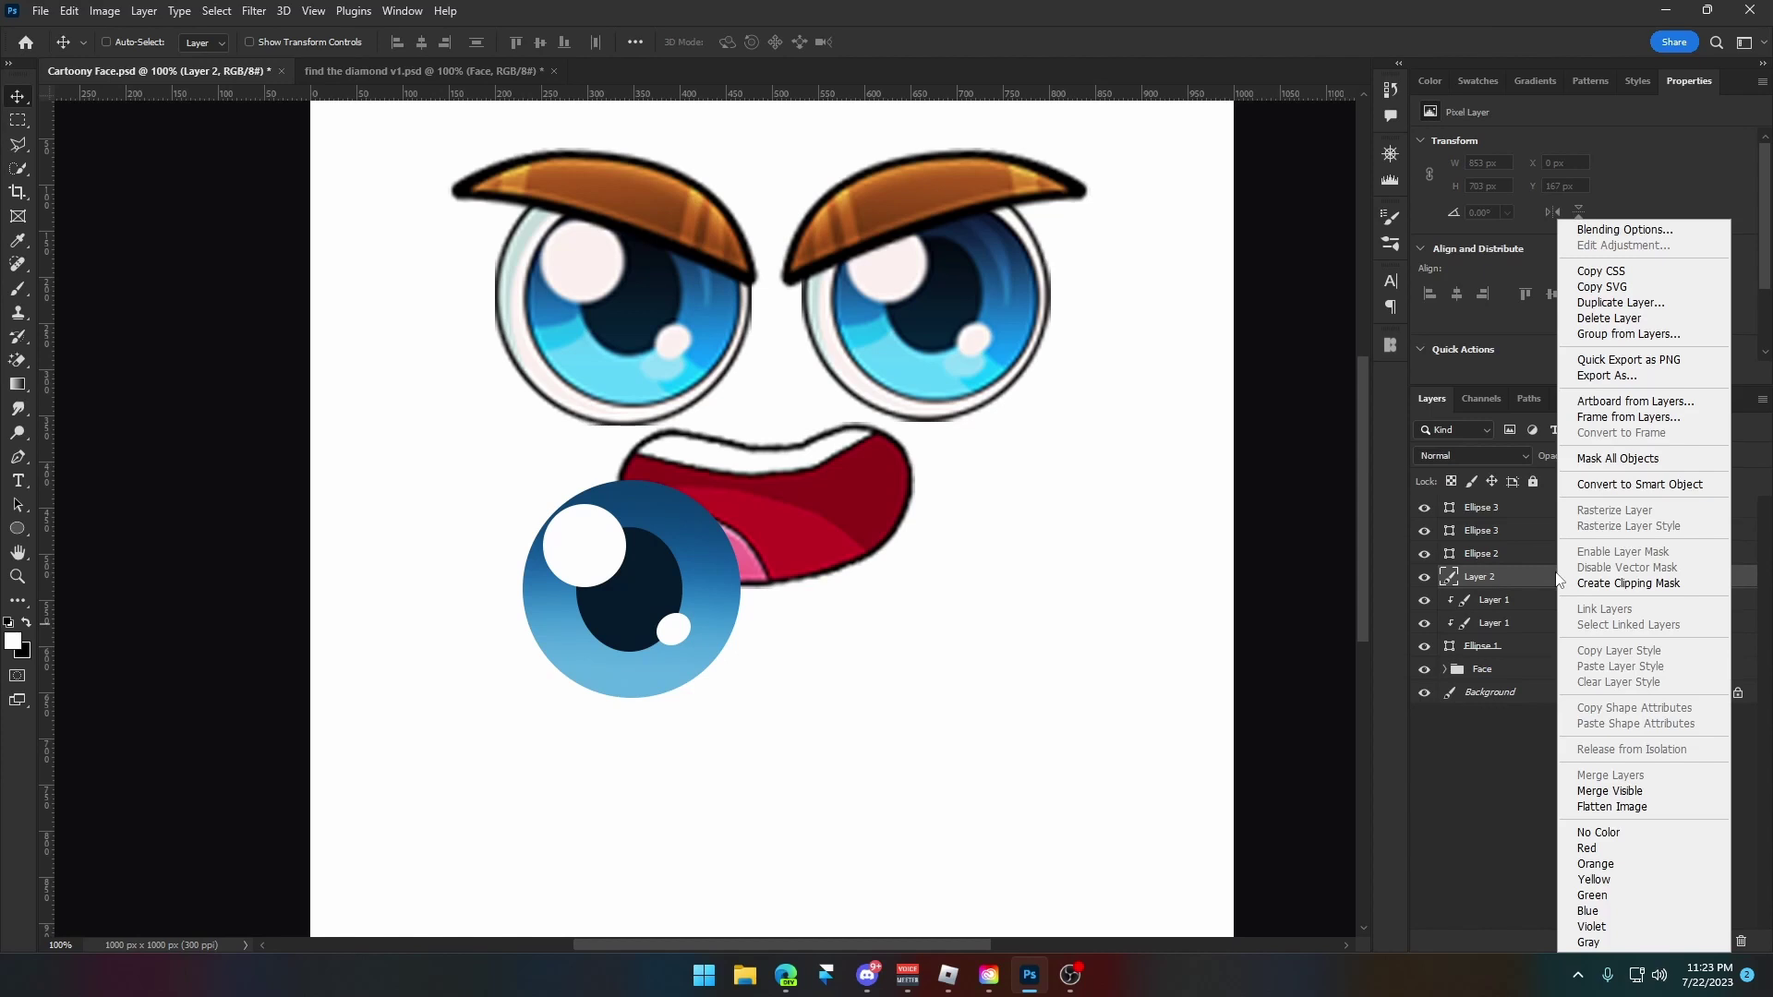
left_click(1570, 582)
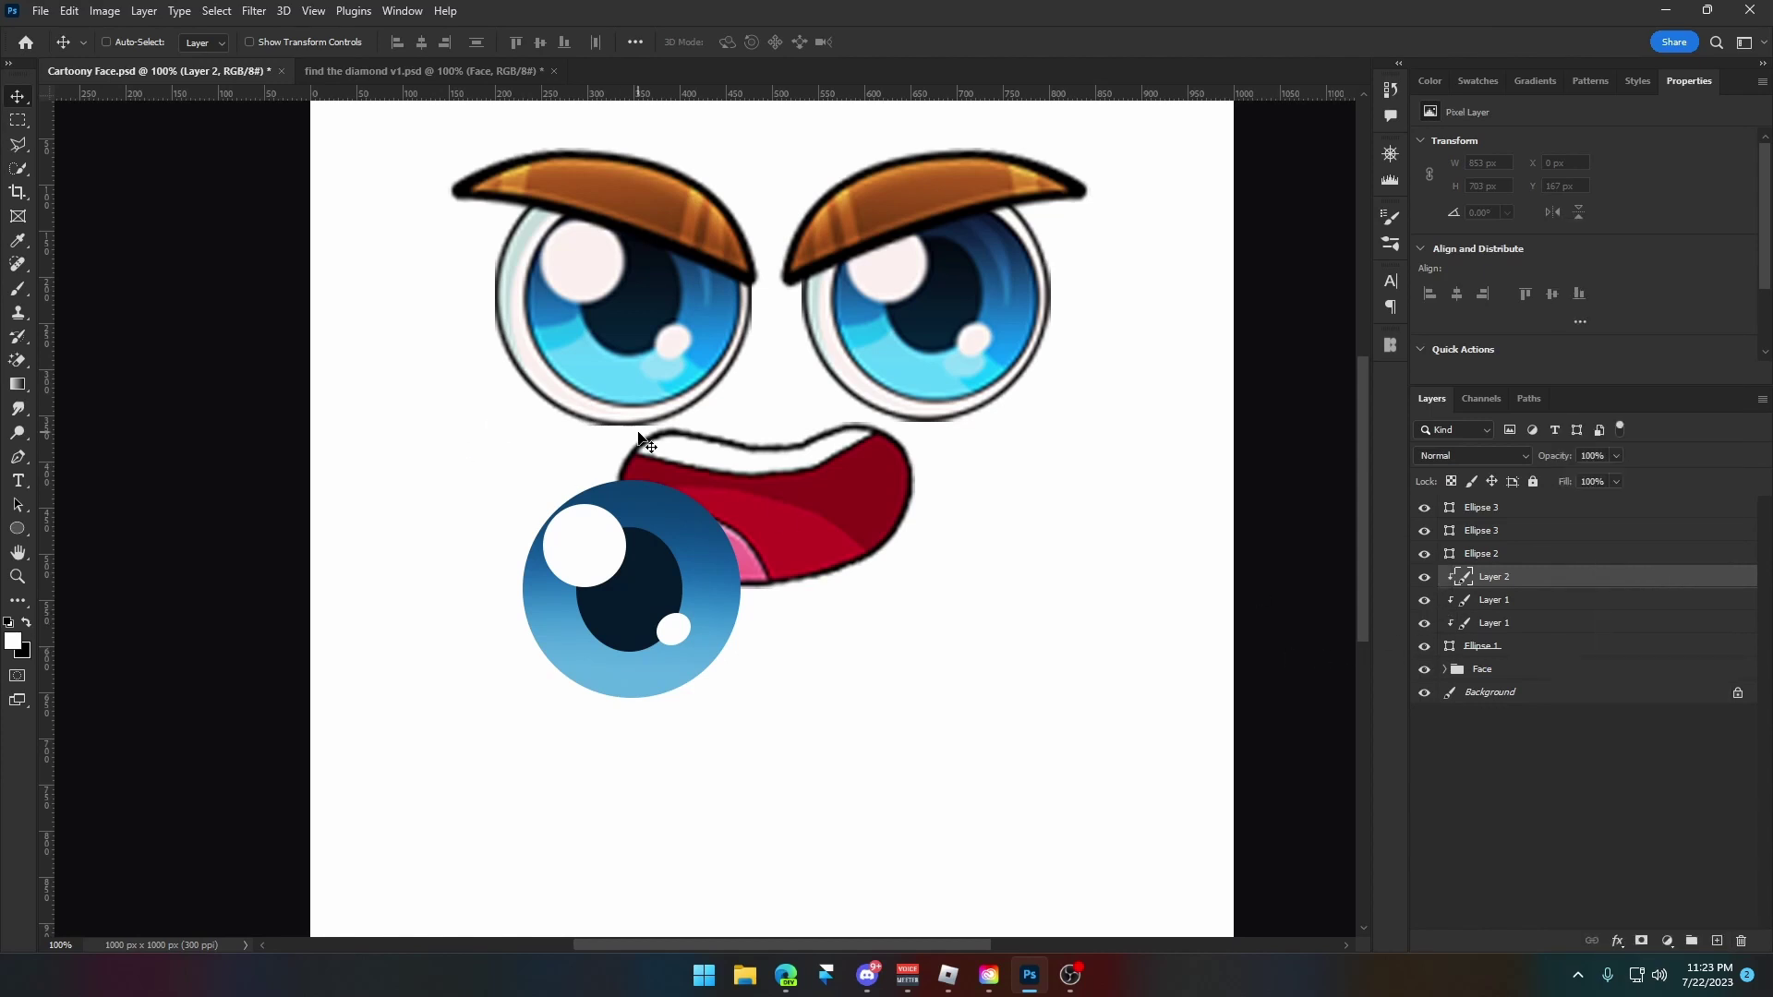
With the Pen tool in Shape mode, trace the reference left eye's lower light-blue area as a closed white shape about 212 x 116 px.
left_click(20, 466)
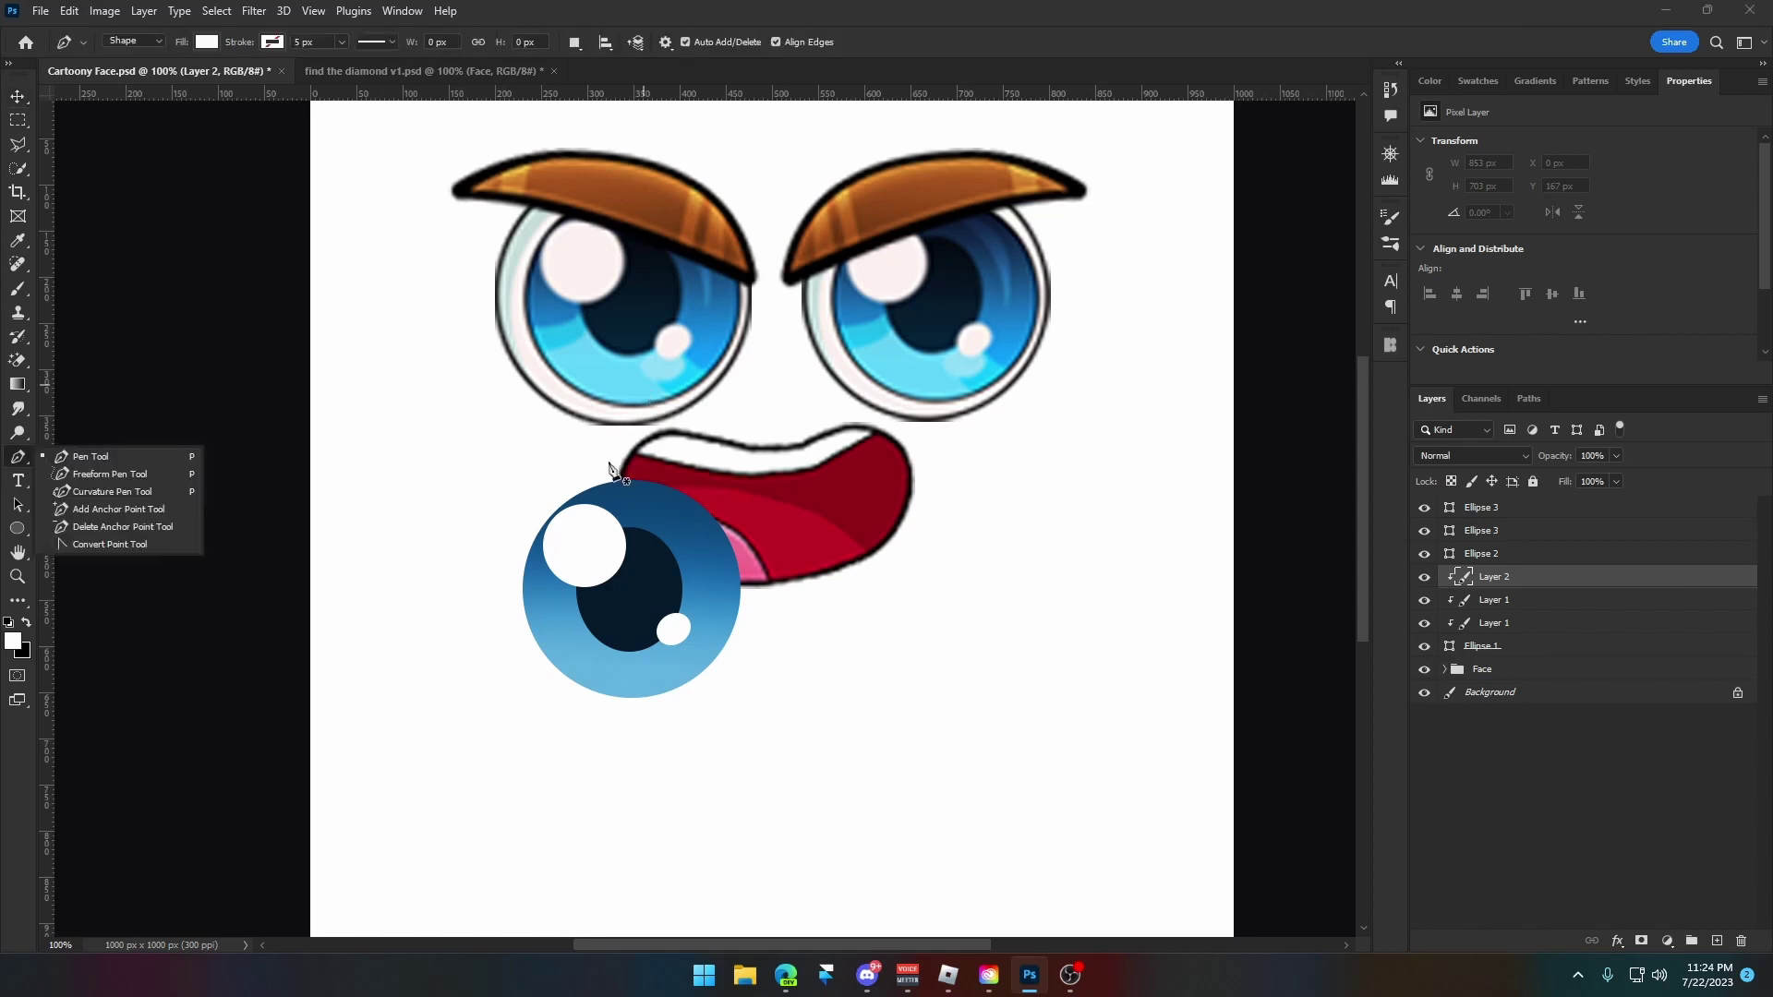
left_click(88, 456)
left_click(127, 43)
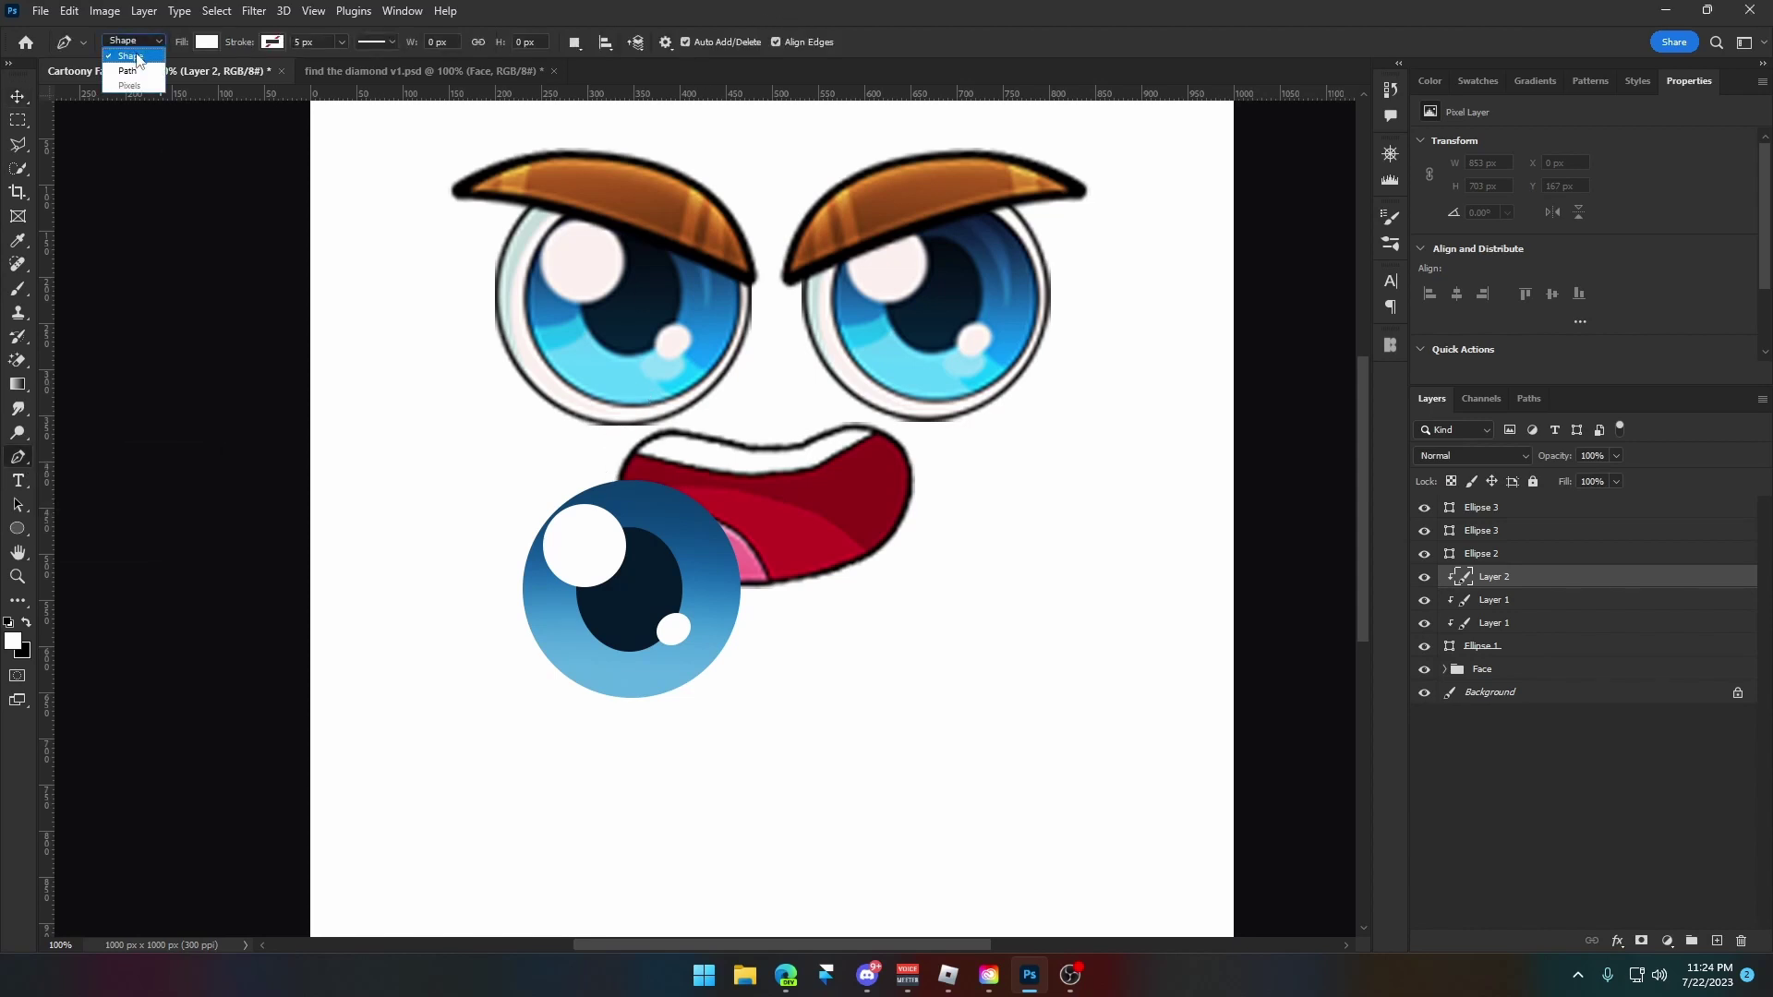
left_click(138, 57)
left_click(205, 44)
key("Escape")
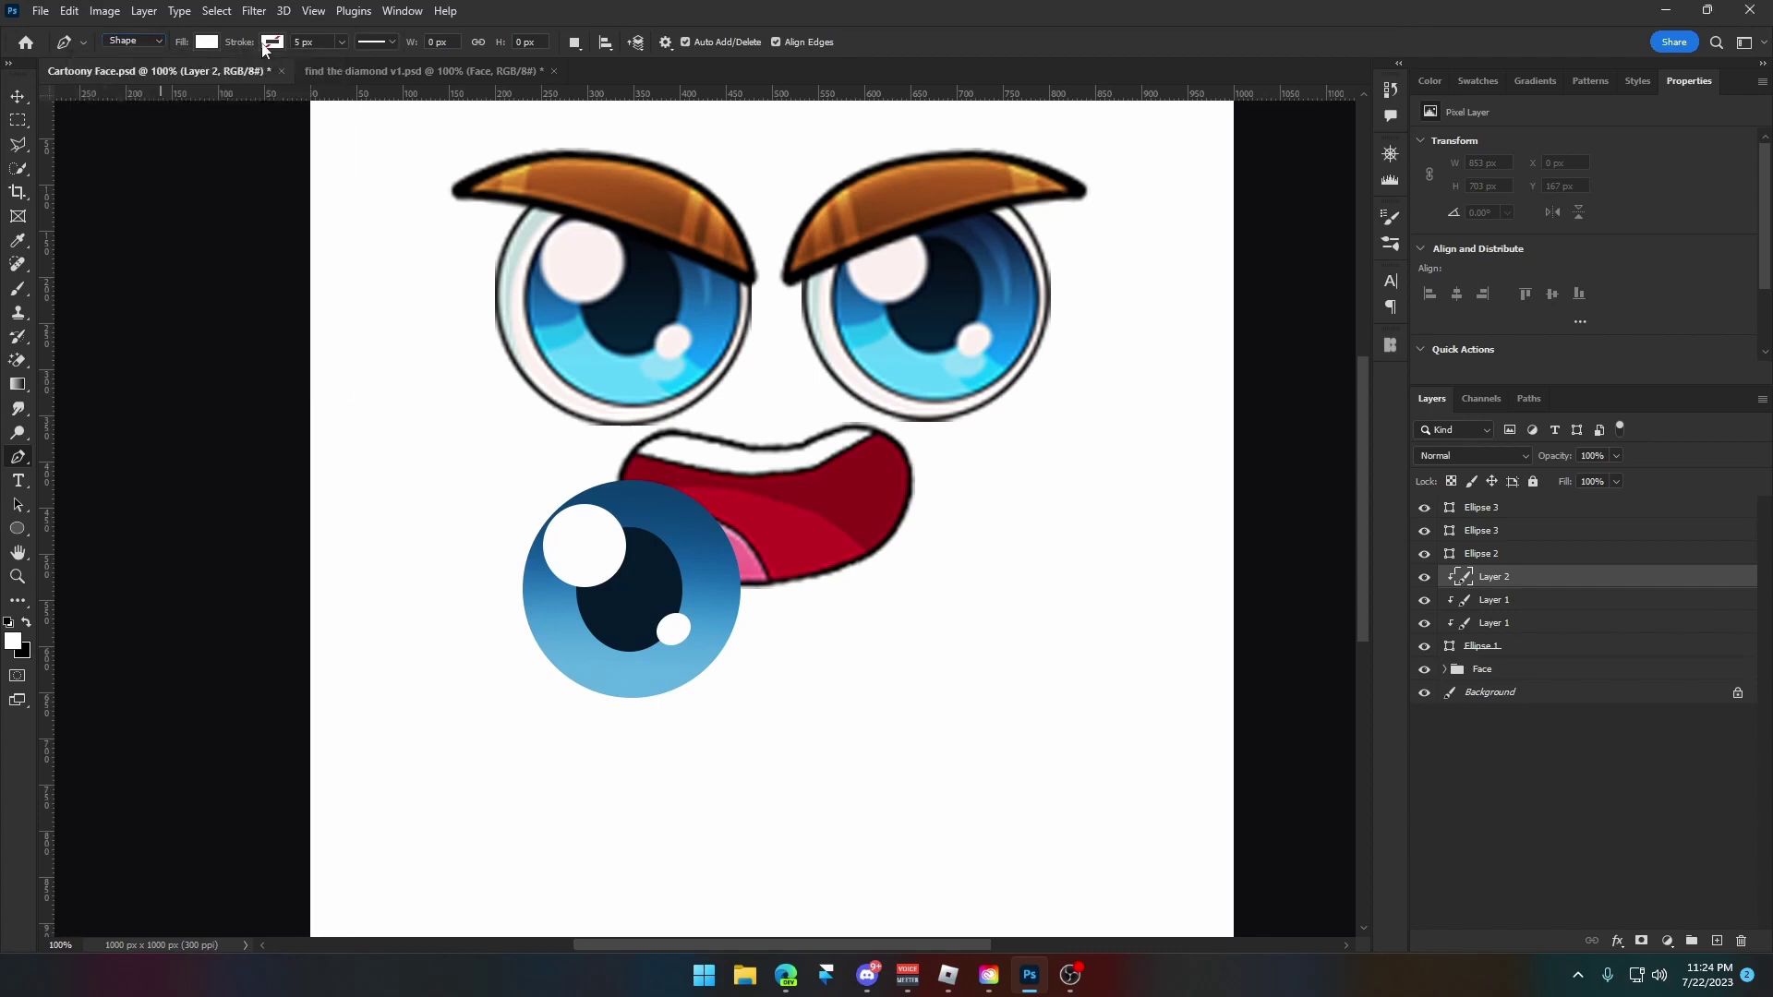
left_click(271, 44)
left_click(271, 46)
left_click(584, 314)
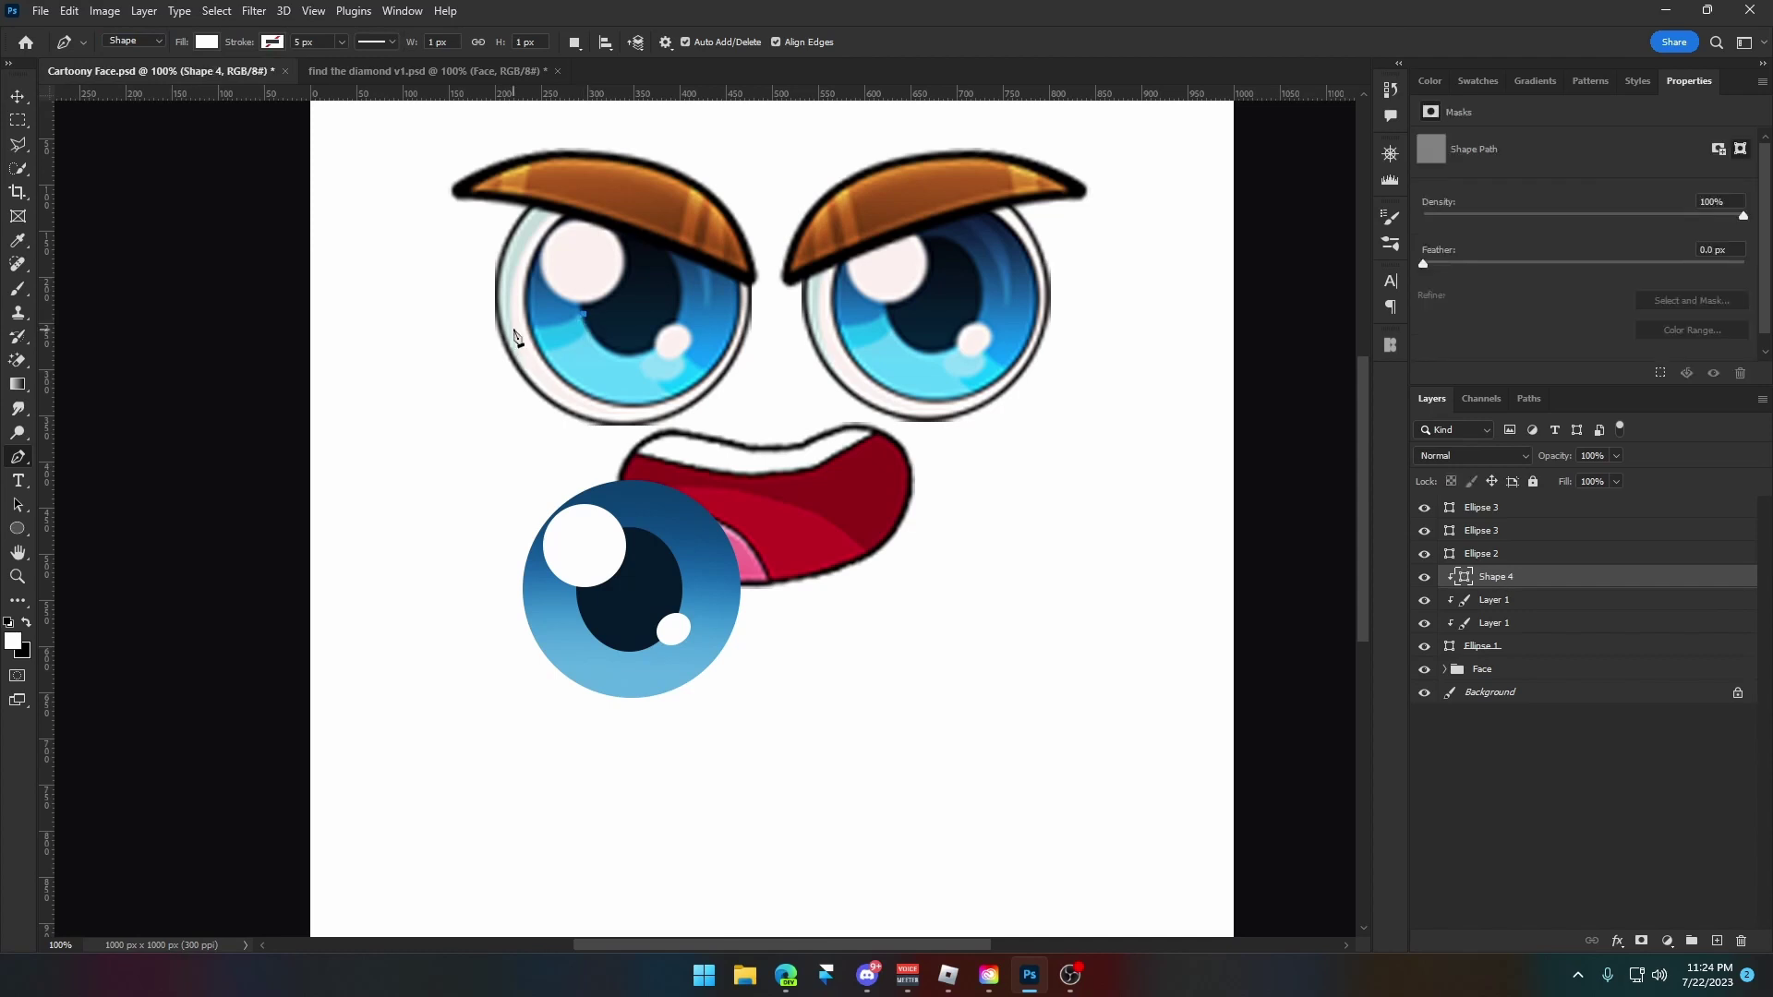
left_click(514, 328)
left_click_drag(507, 333, 548, 331)
left_click(559, 404)
left_click(626, 421)
left_click(712, 412)
left_click(712, 368)
left_click(667, 338)
left_click(584, 314)
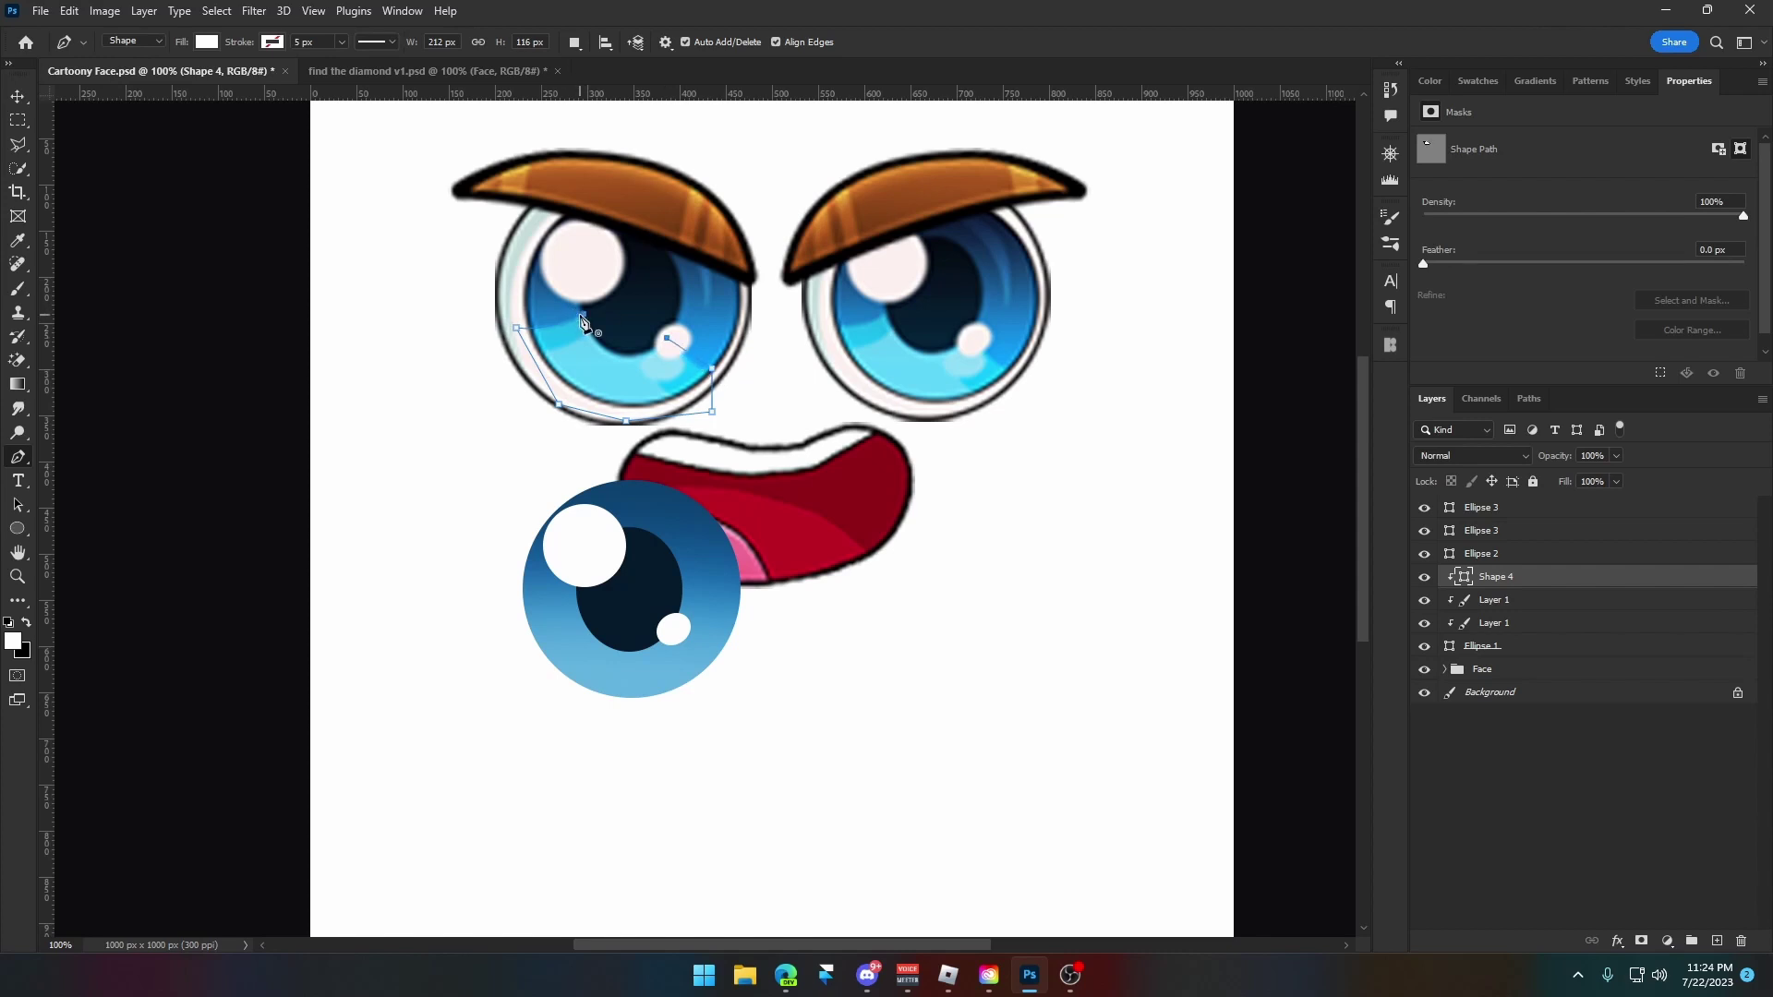
Move the traced shape onto the lower part of the new iris and fill it with the cyan sampled from the reference eye.
key("v")
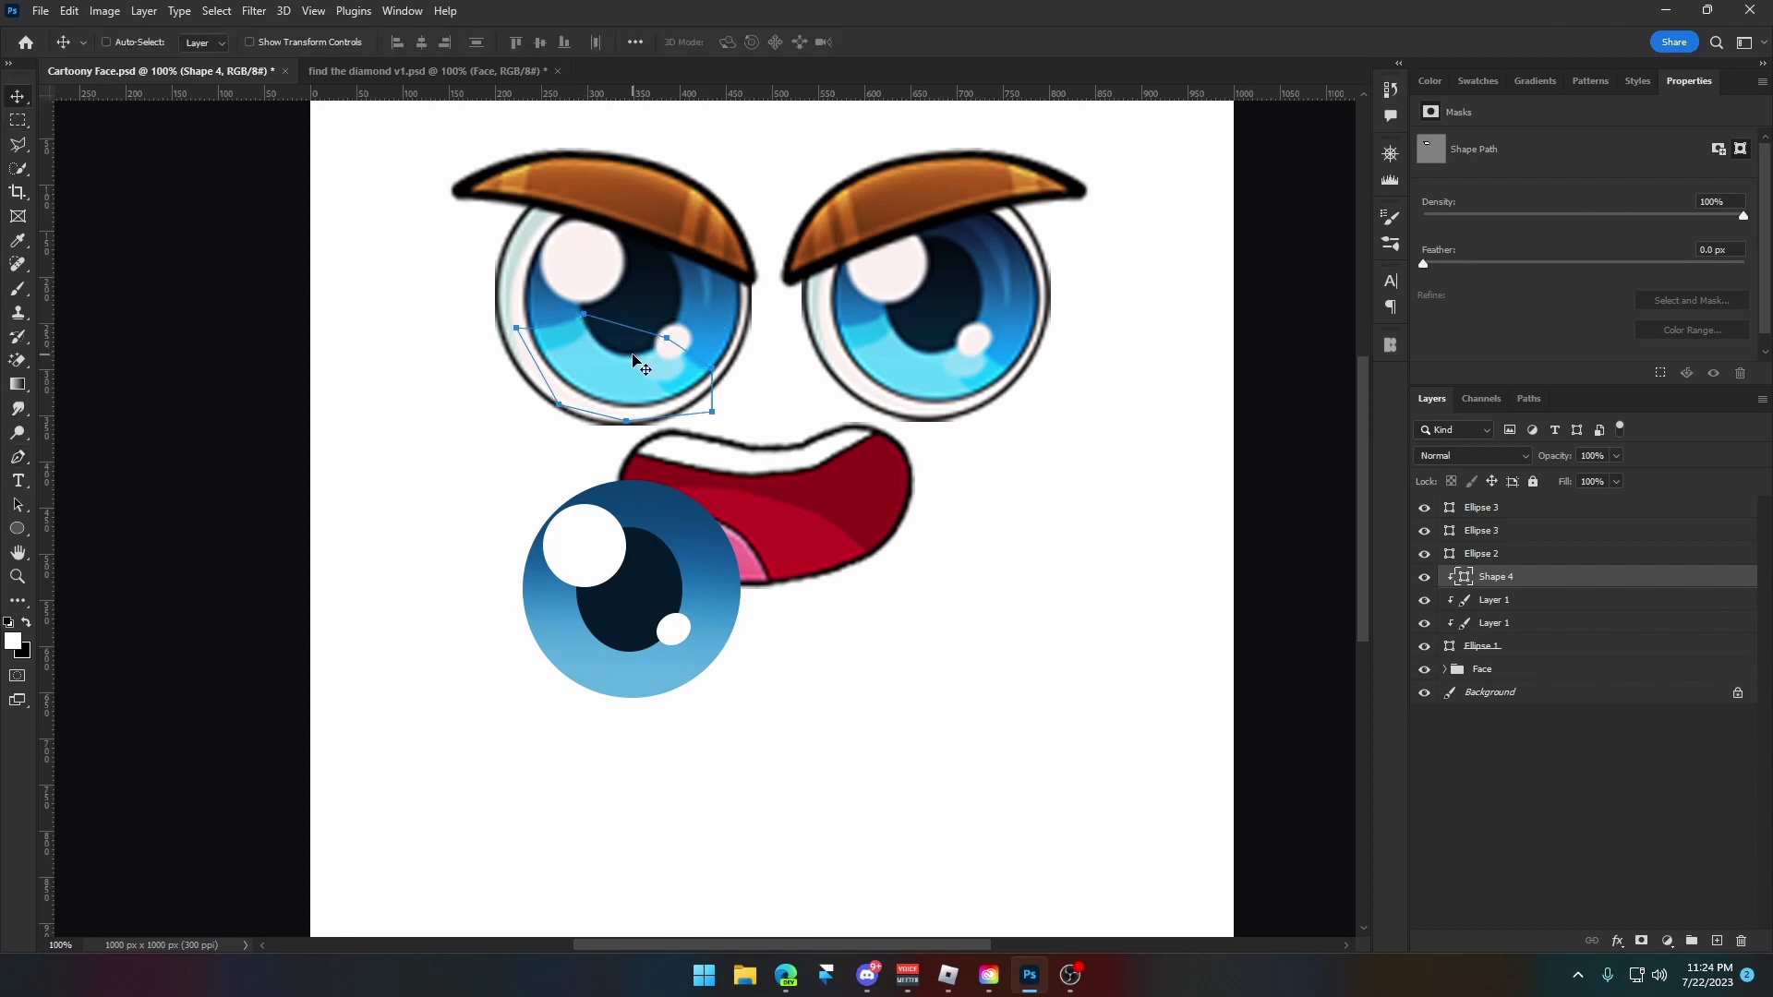
left_click_drag(637, 360, 661, 652)
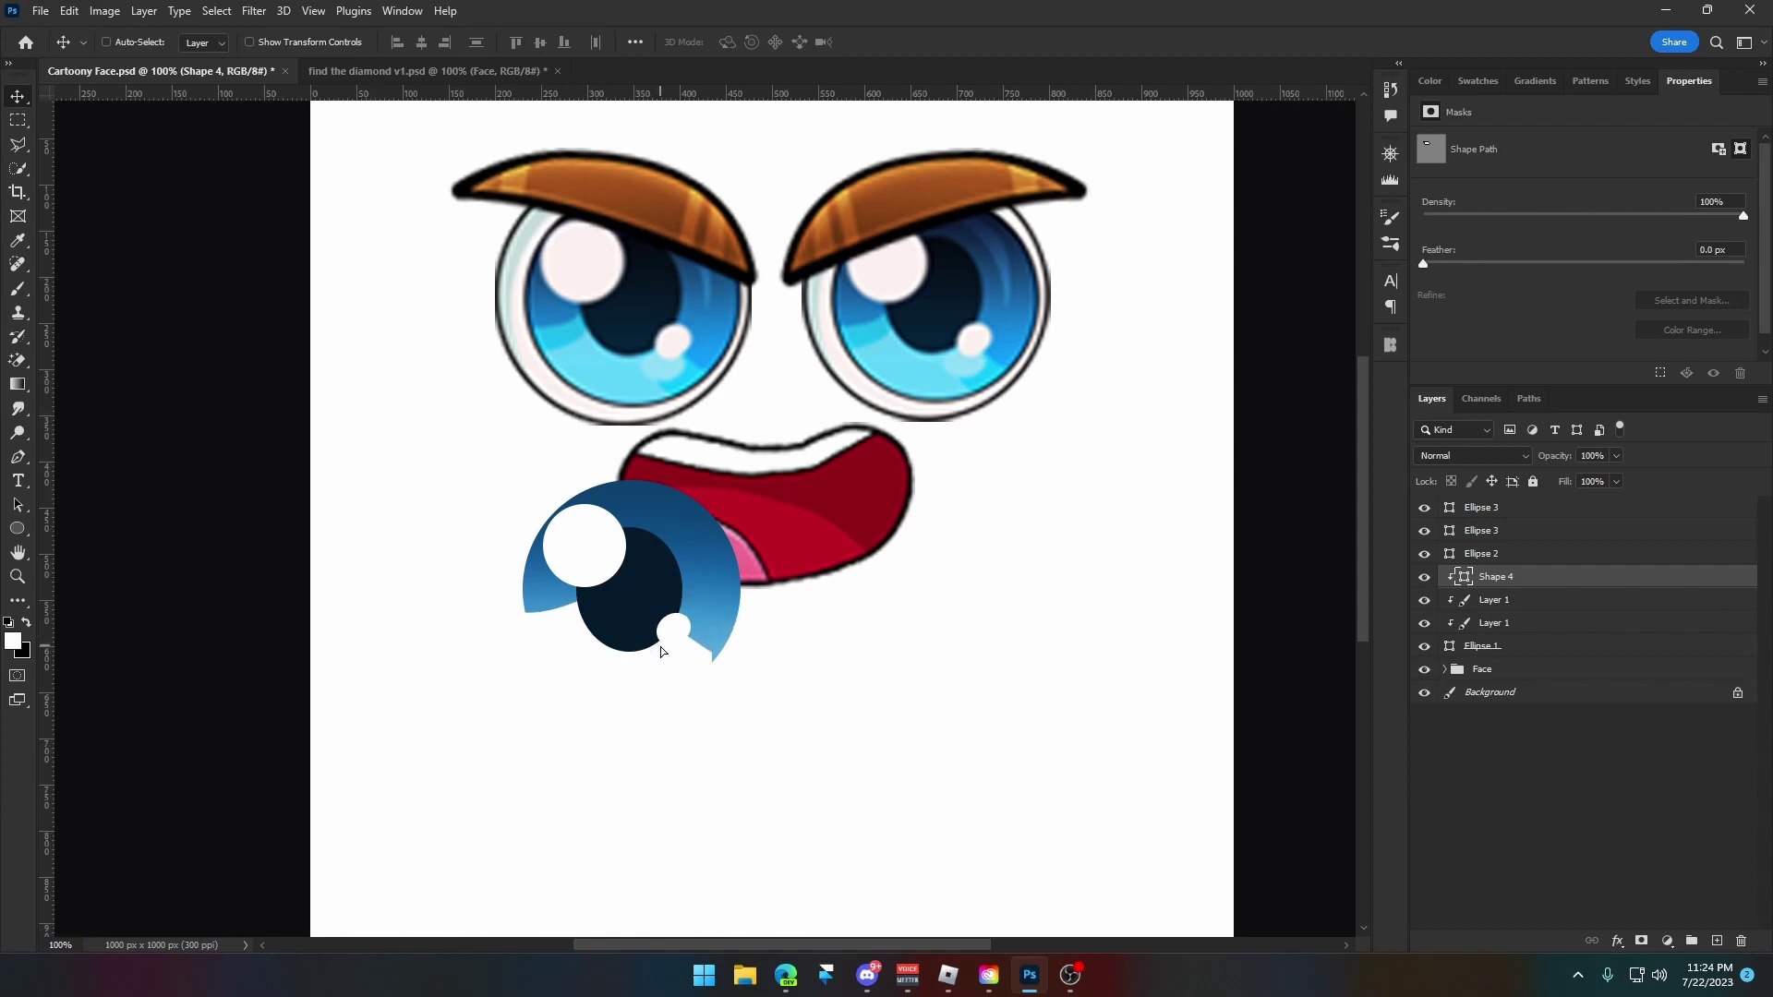
double_click(1463, 578)
left_click(580, 336)
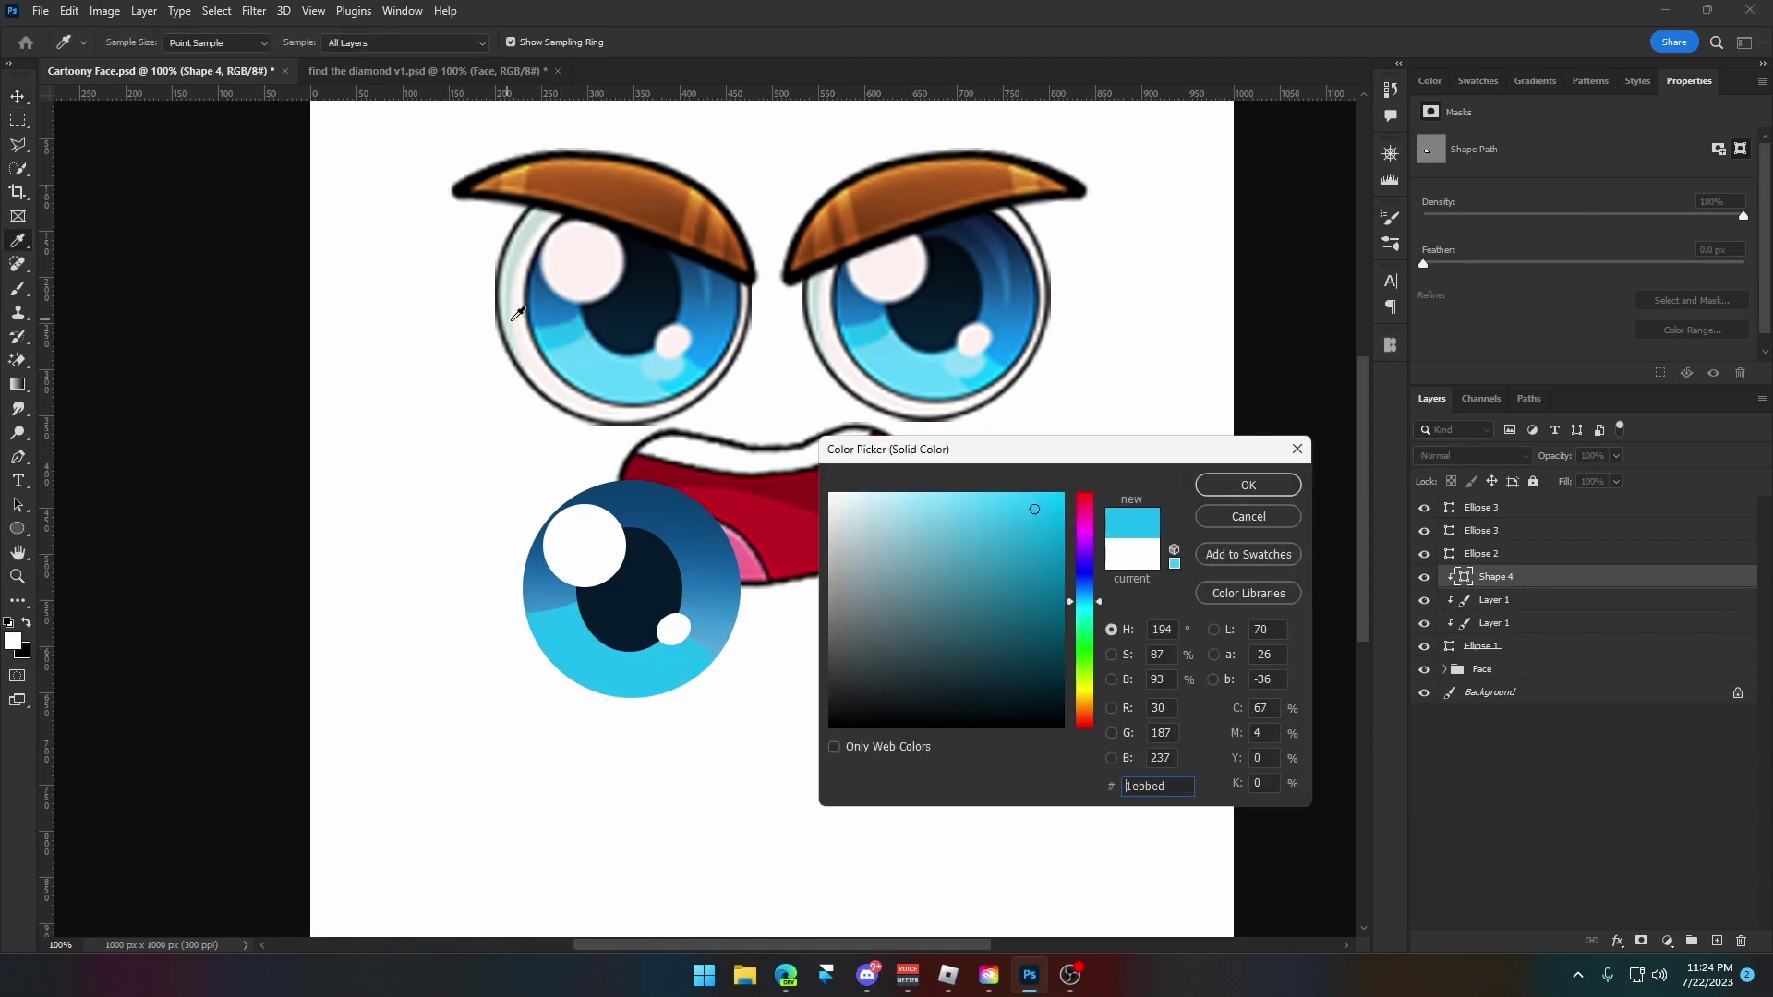
left_click(557, 334)
left_click(1247, 485)
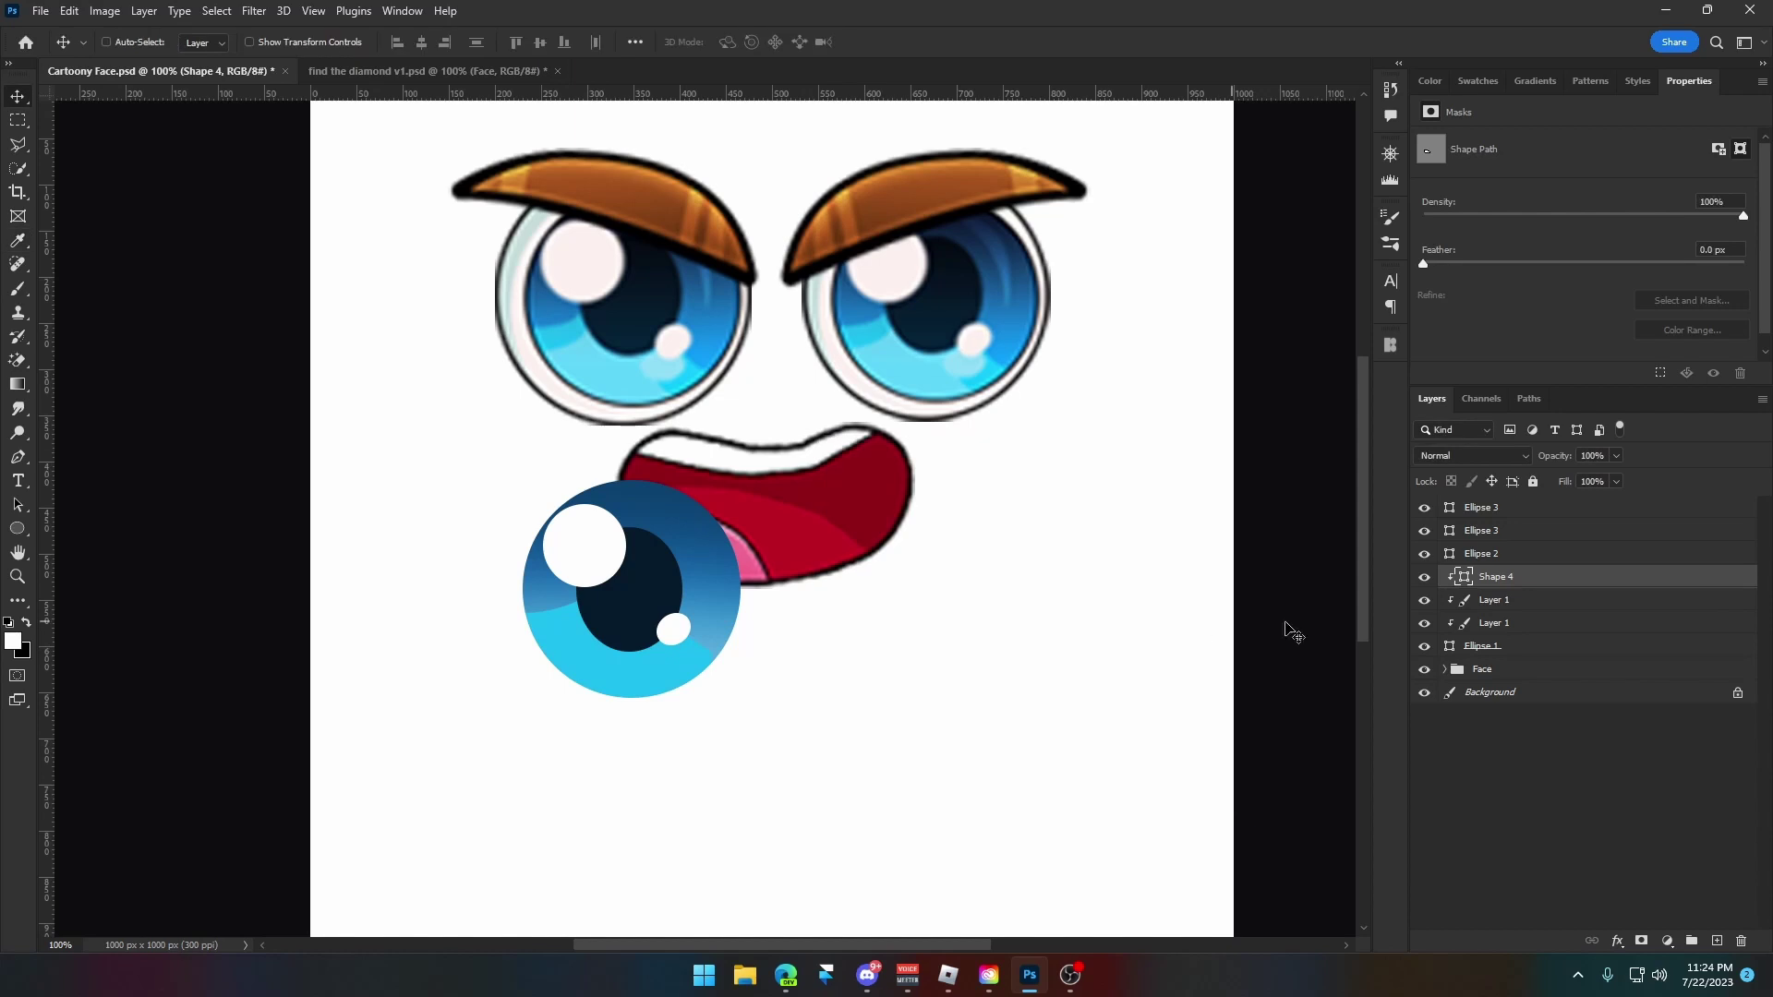
Duplicate the cyan shape, clip the copy to the iris, and fill it with the lighter cyan sampled from the reference eye's lower area.
key("ctrl+j")
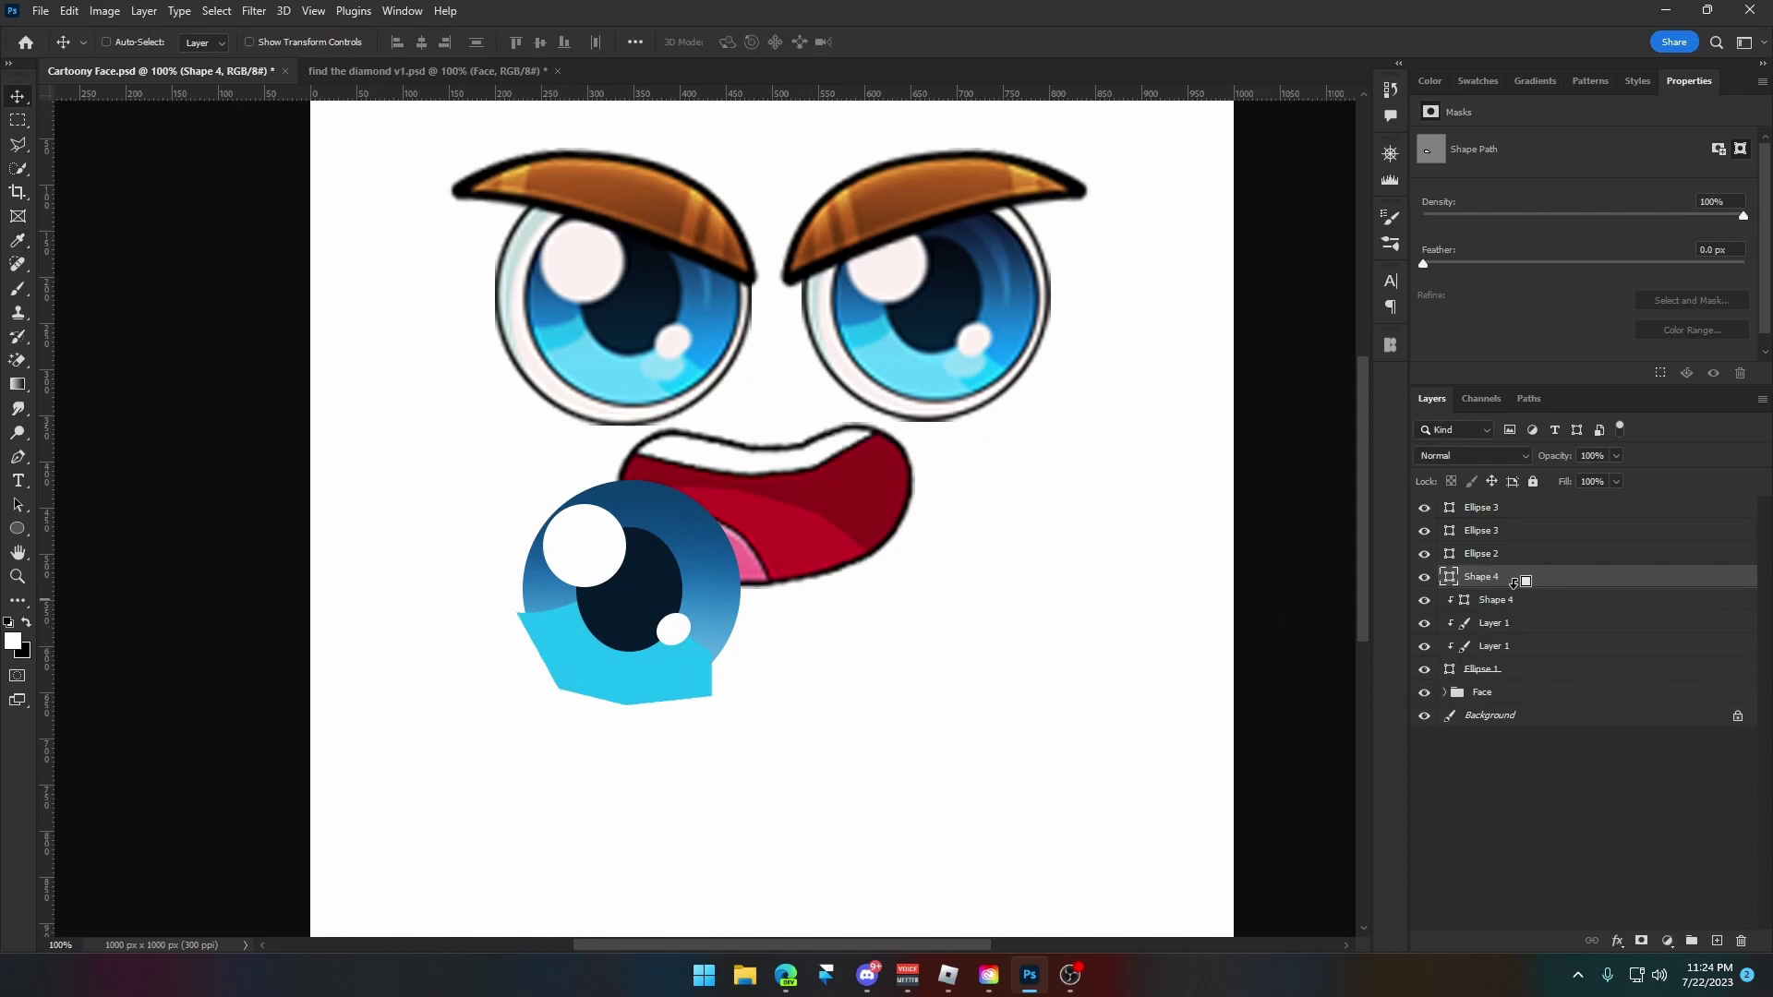
double_click(1463, 577)
left_click(614, 375)
left_click(1248, 485)
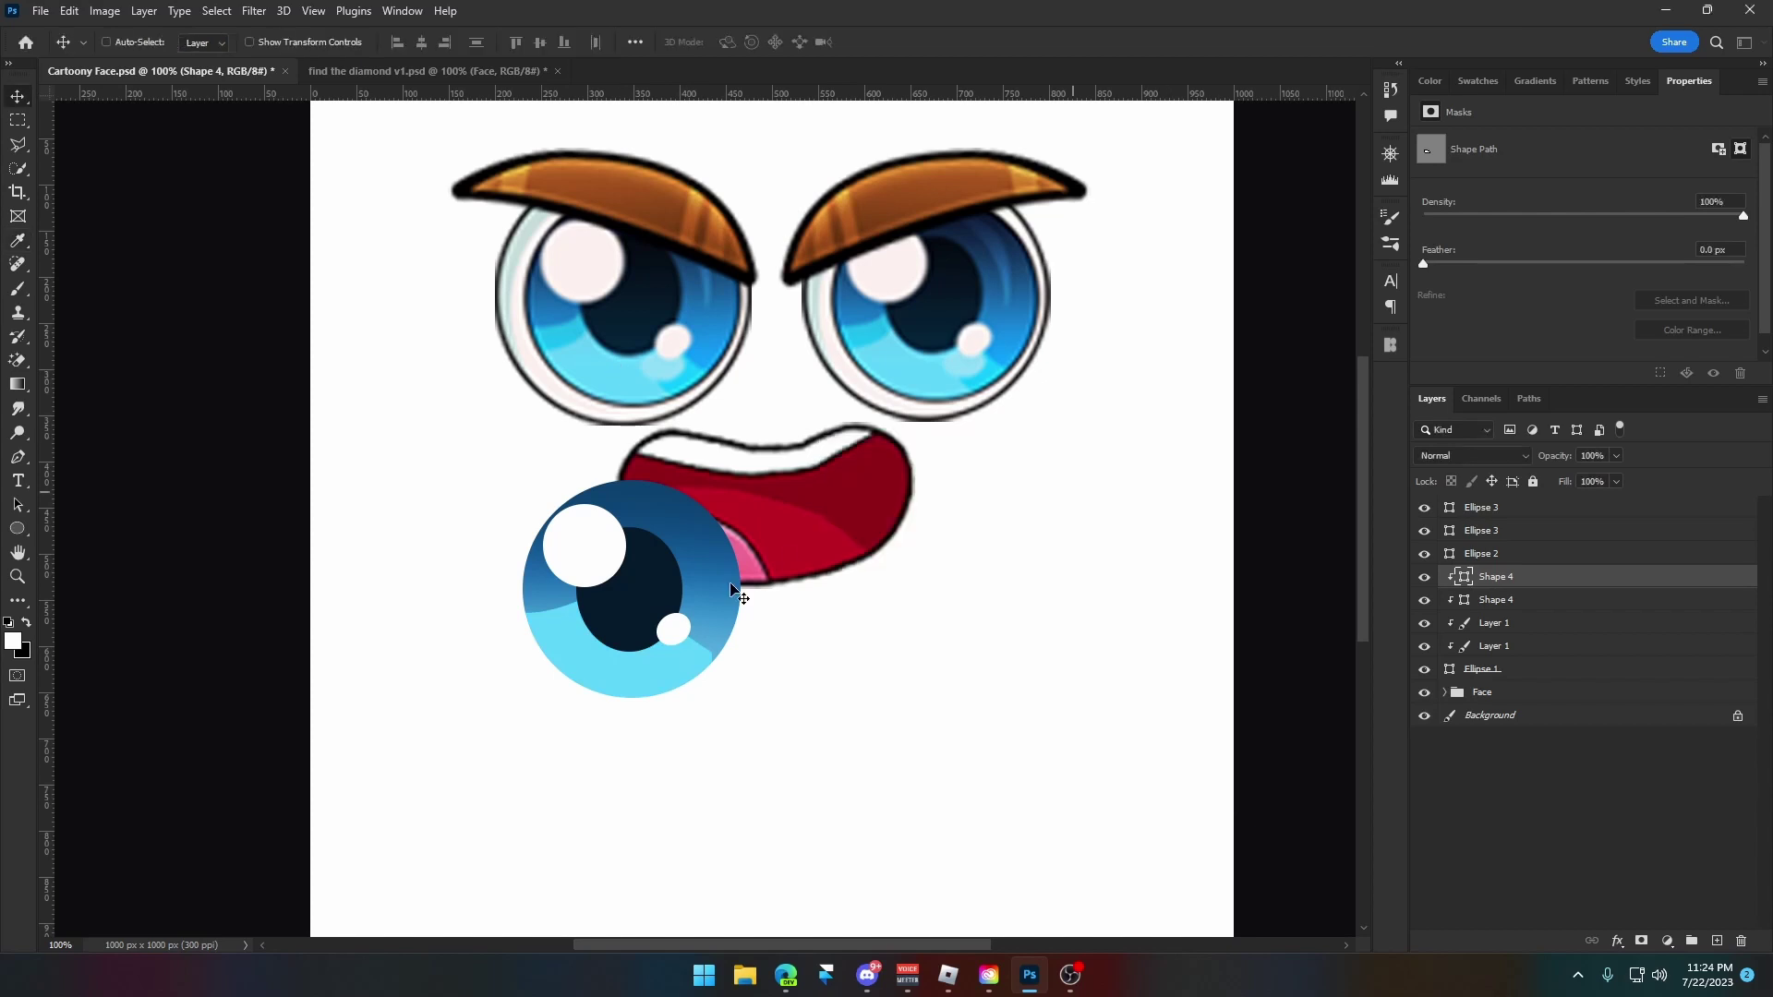
Scale down the lighter cyan copy and rotate it about 8° clockwise, leaving a darker cyan band above it.
key("ctrl+t")
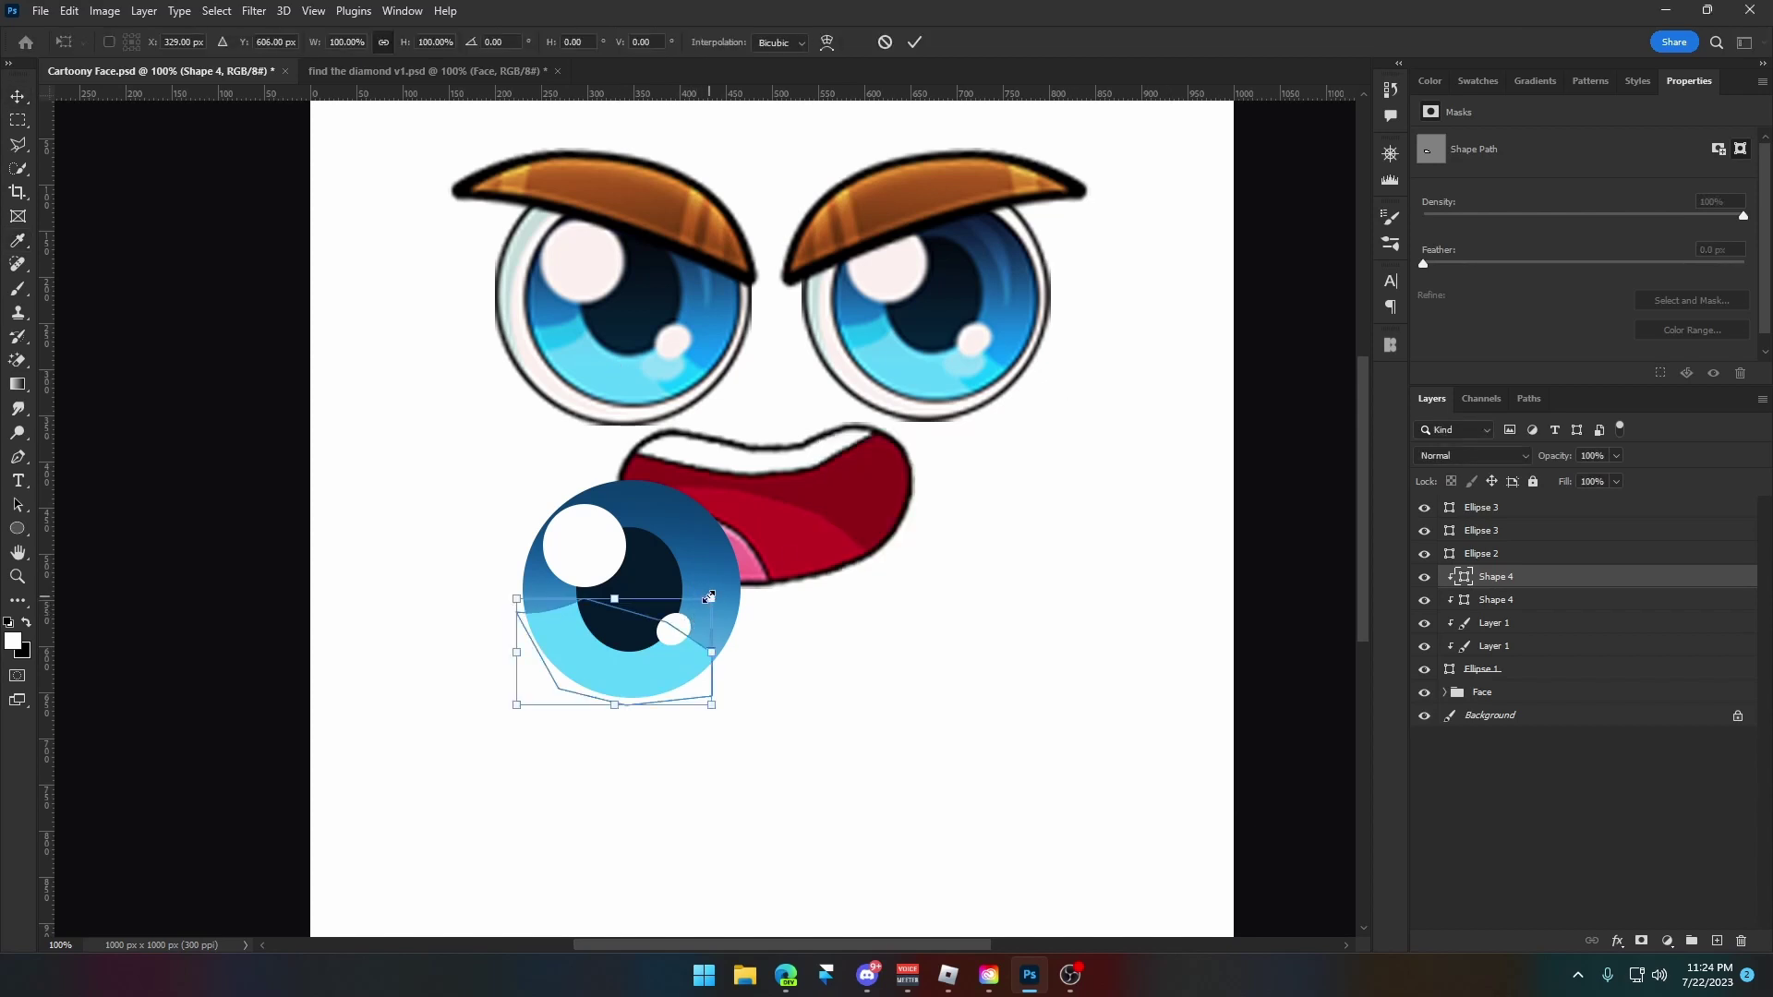
key("Return")
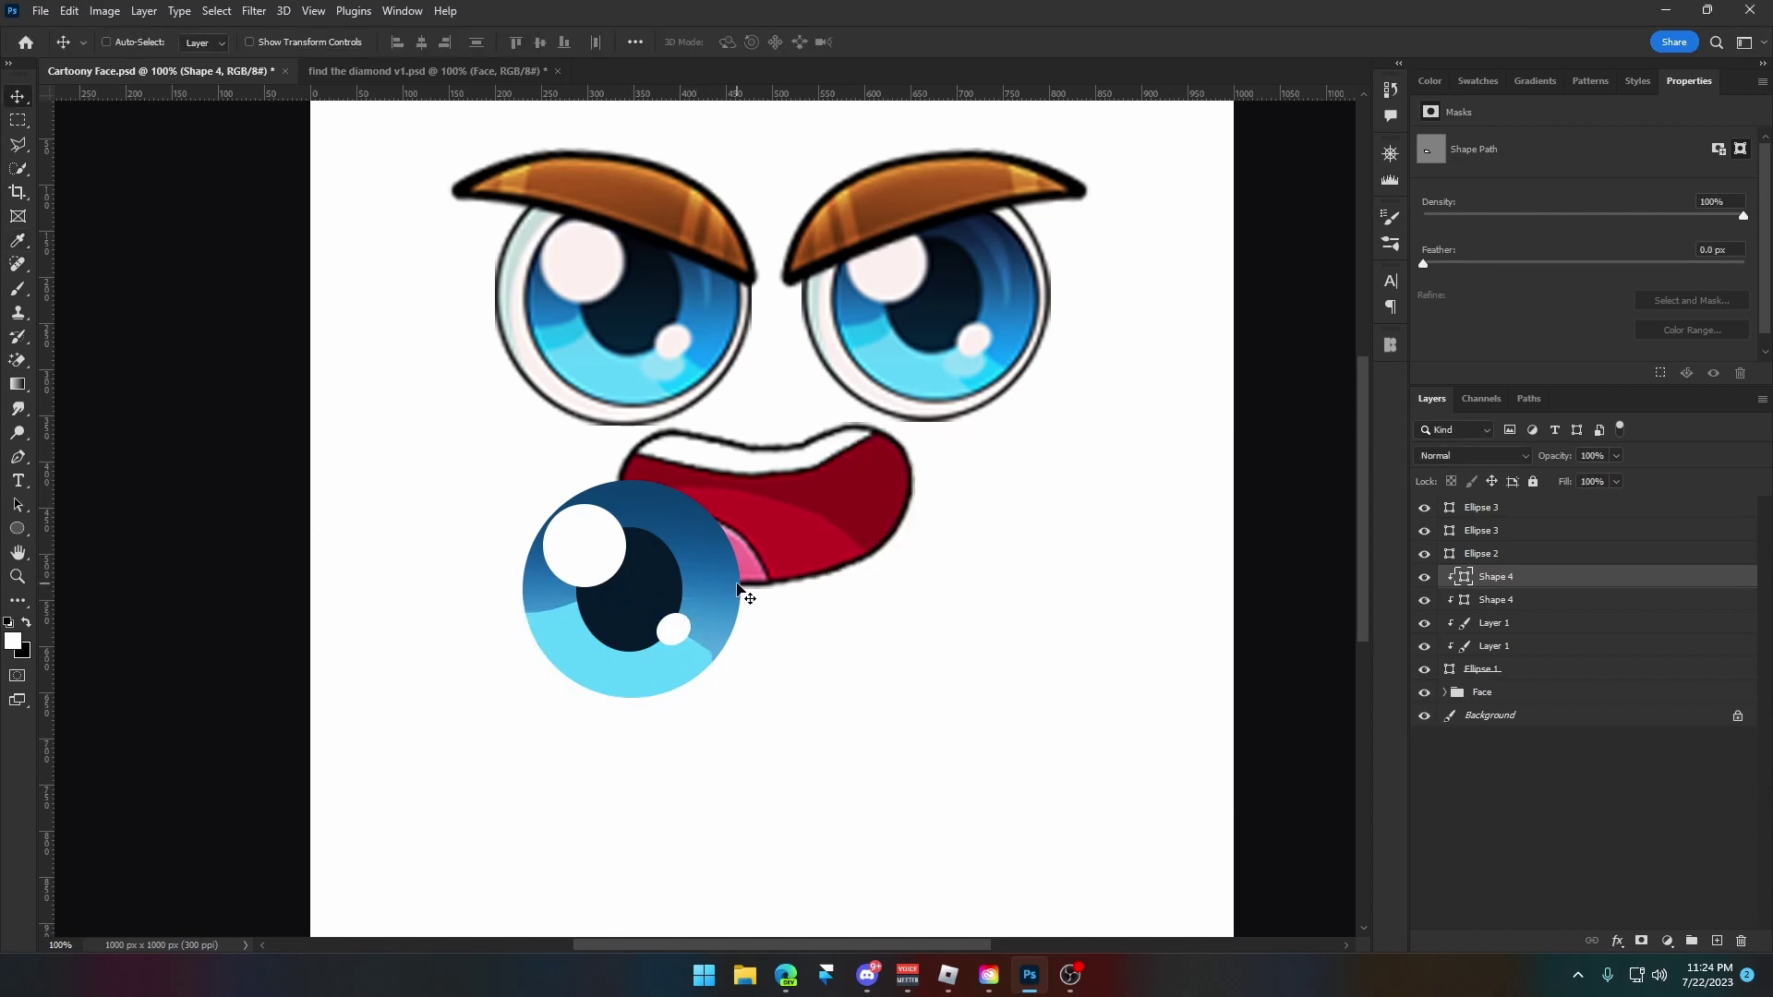
key("ctrl+t")
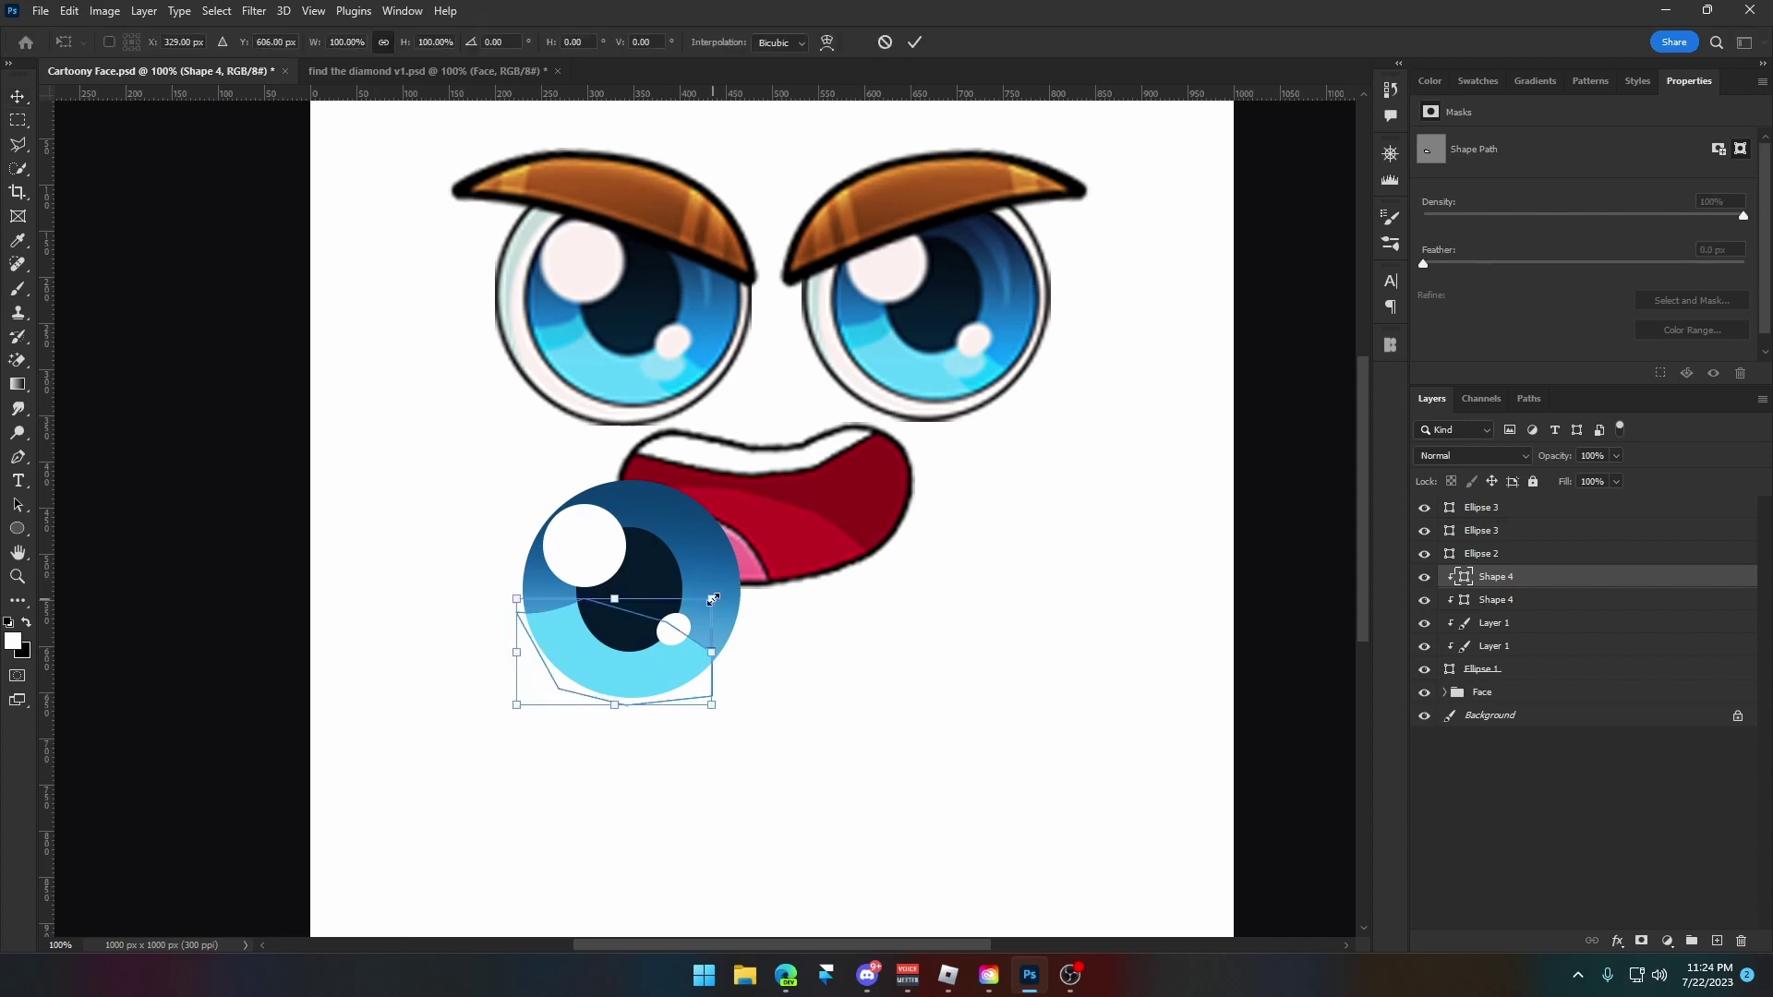
left_click_drag(714, 598, 693, 629)
key("Return")
key("ctrl+t")
key("Return")
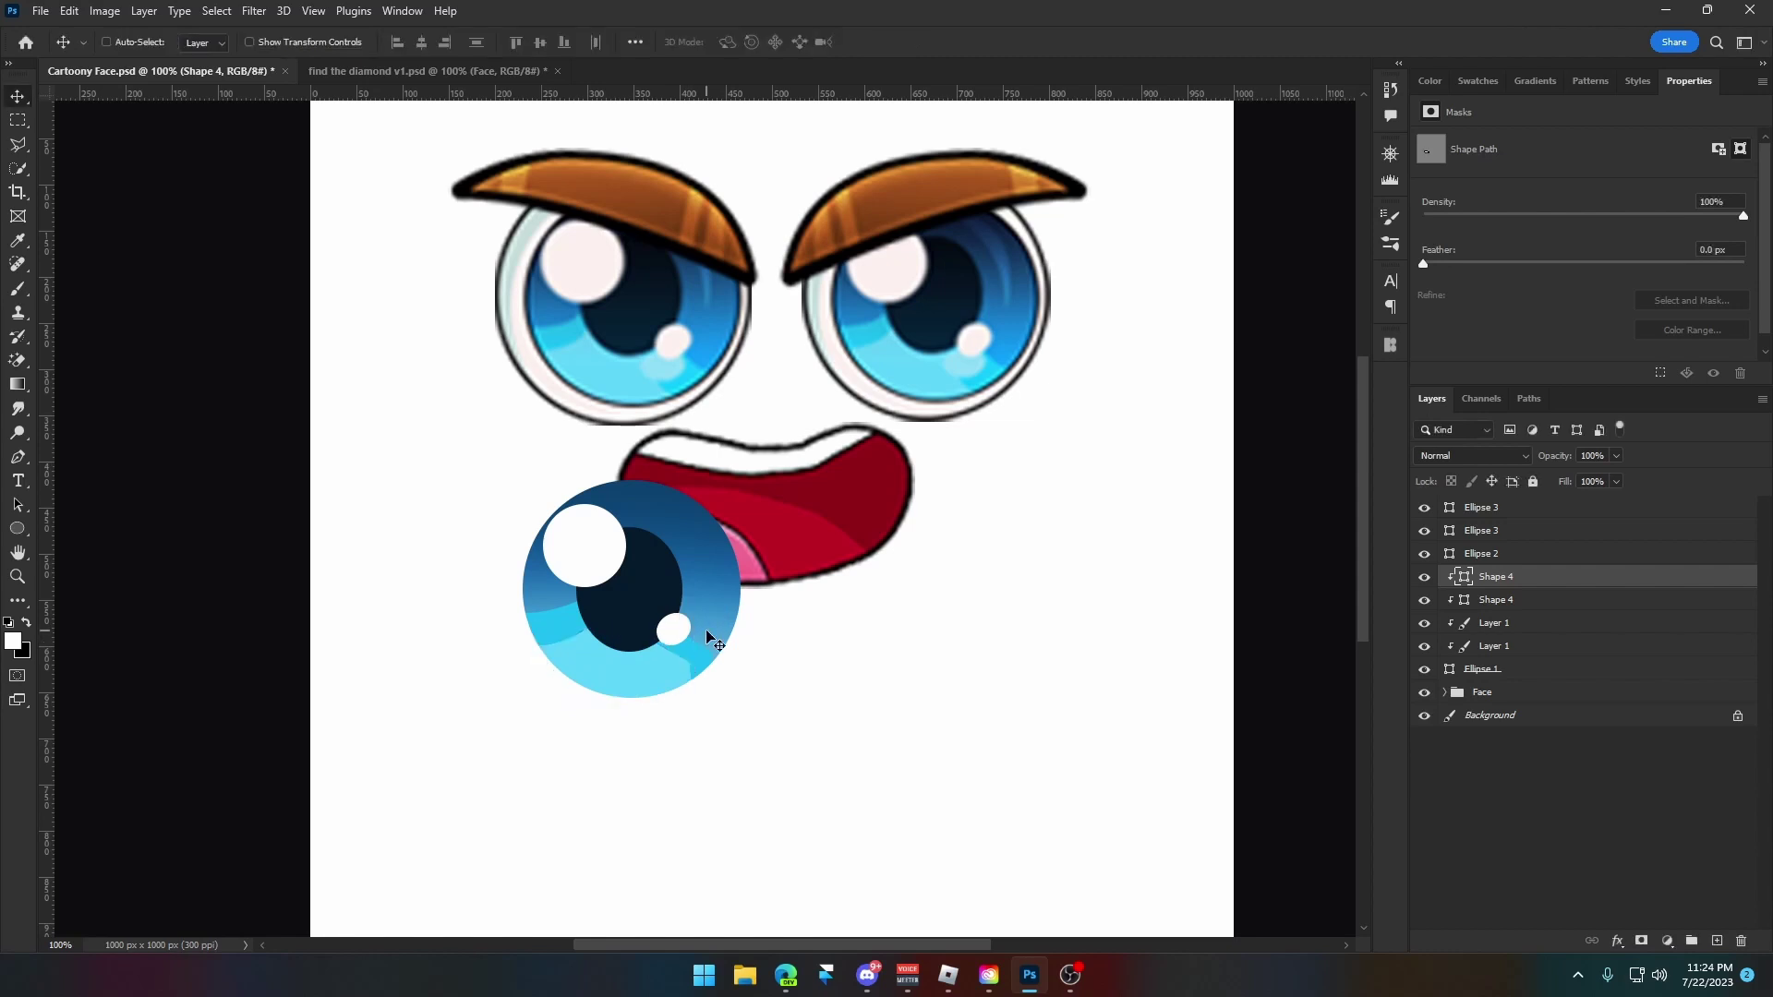
key("ctrl+t")
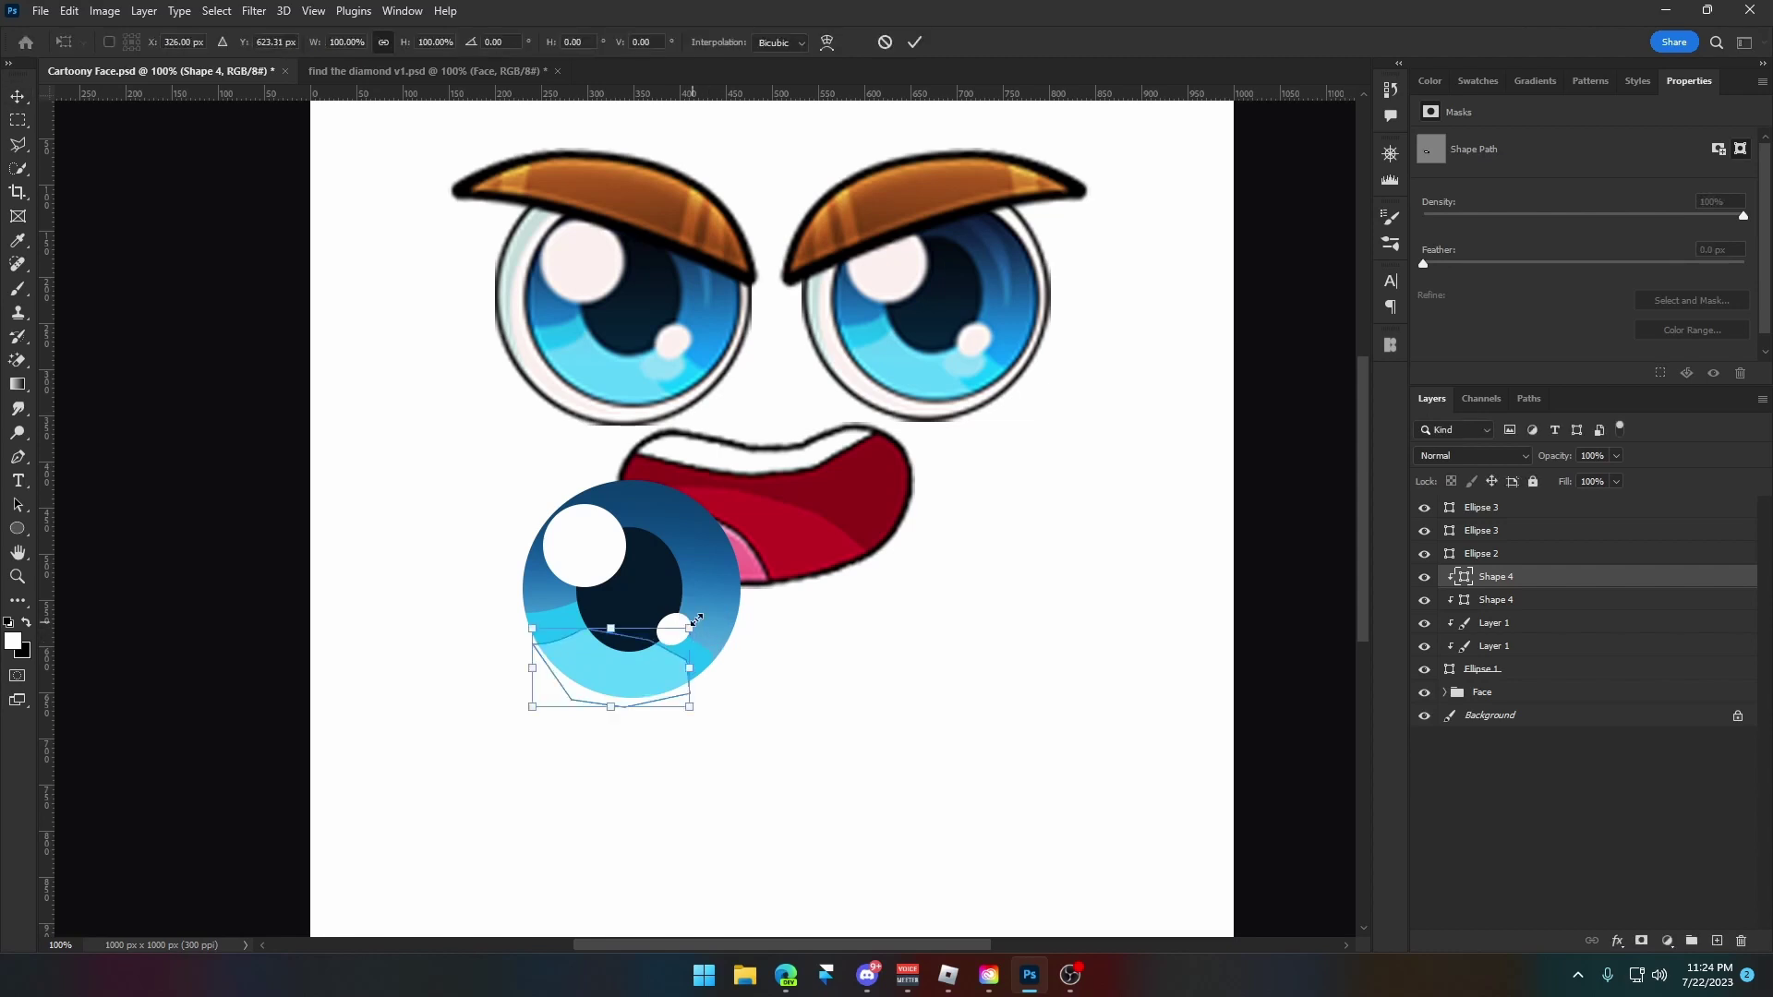
left_click_drag(709, 639, 706, 639)
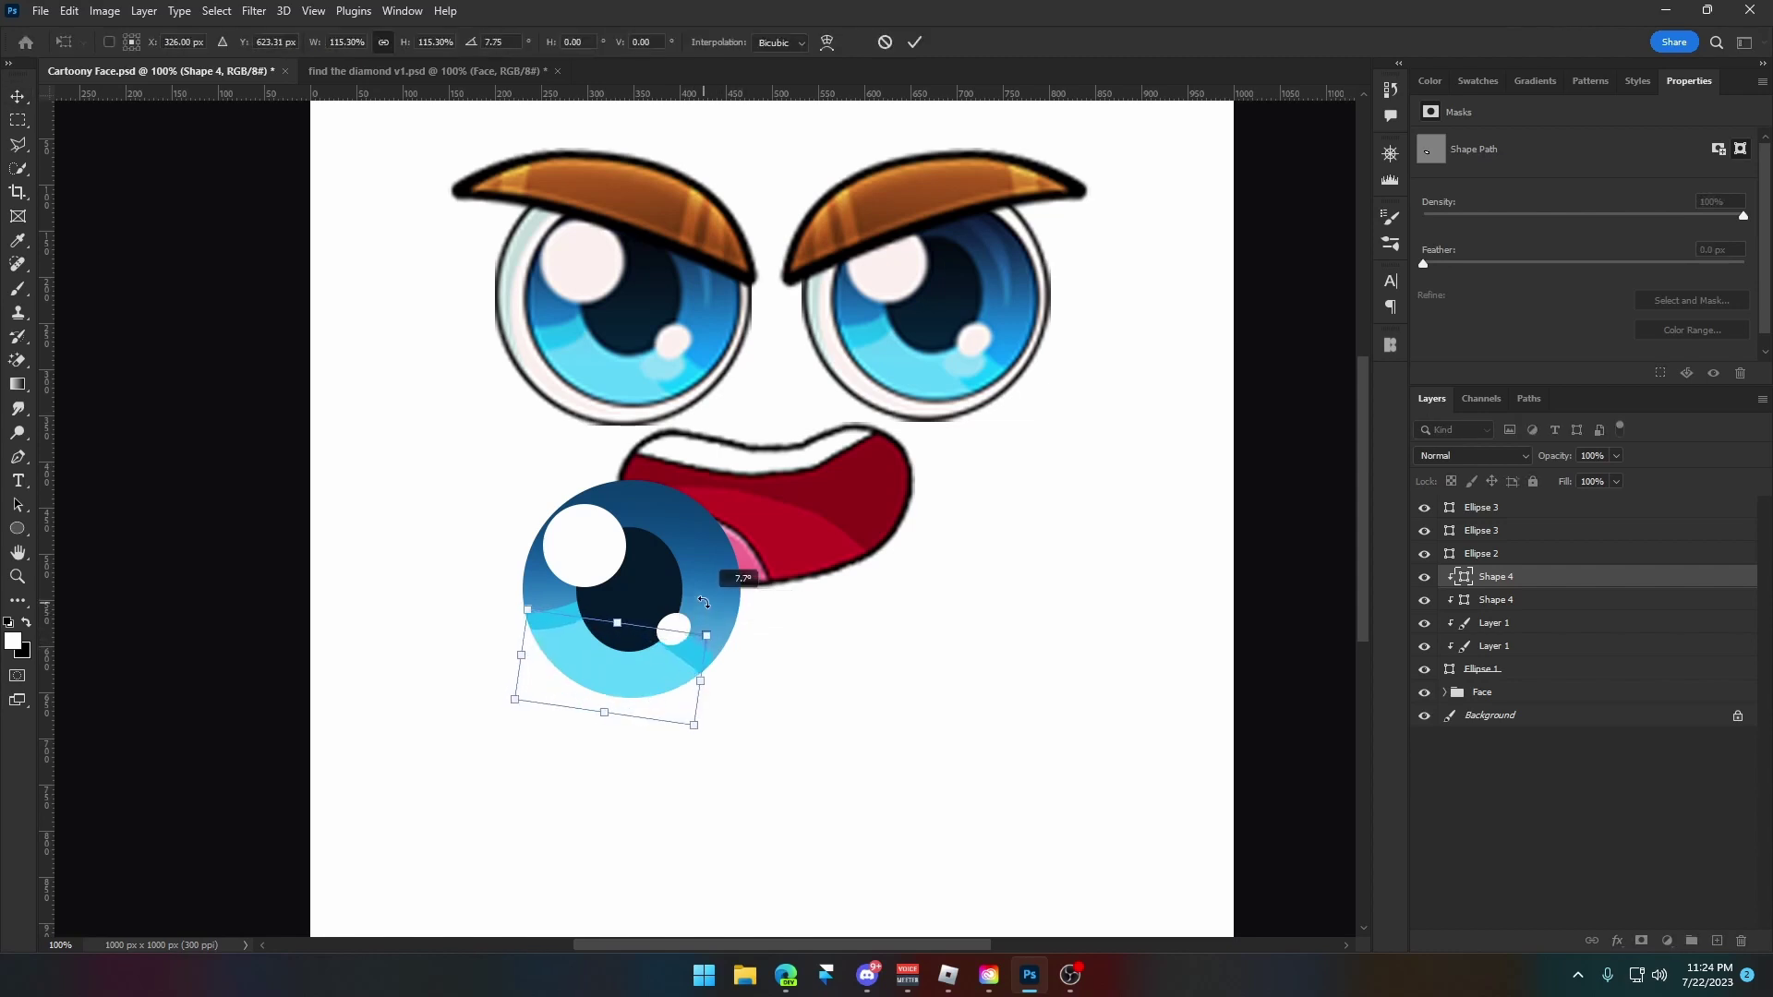
key("Return")
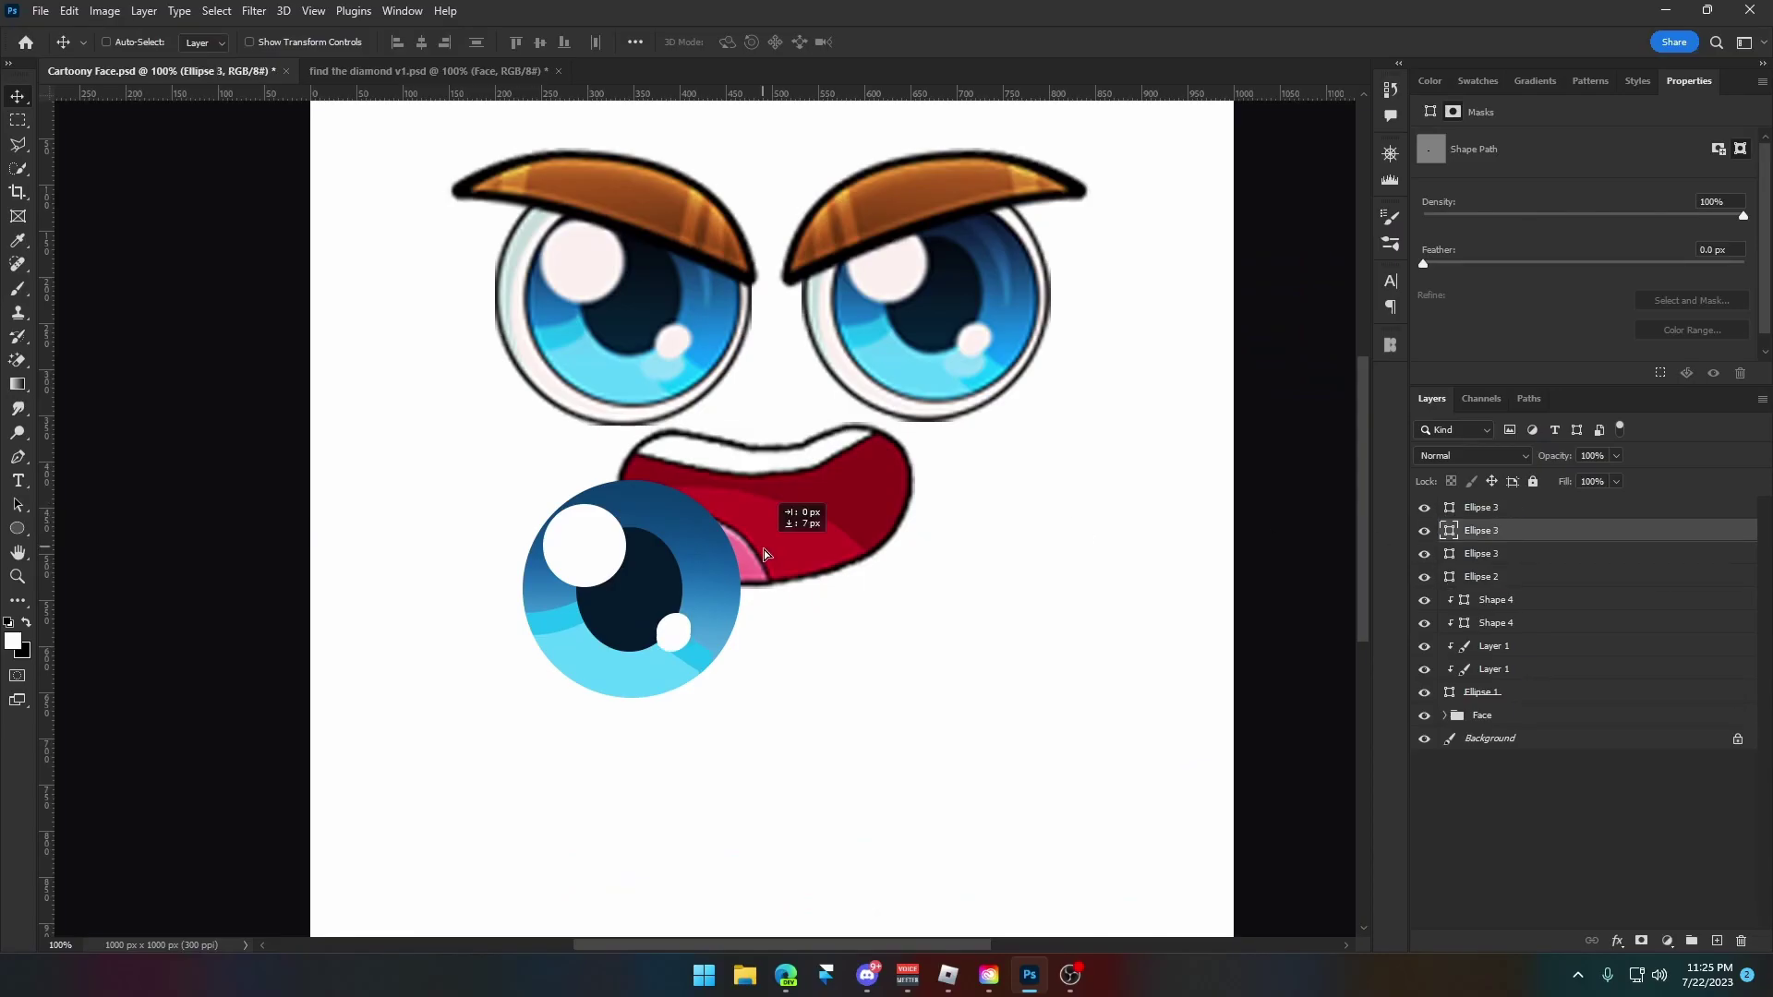
Place a copy of the small highlight beneath the original, fill it with light blue #8dddf6, and offset it downward.
double_click(1450, 533)
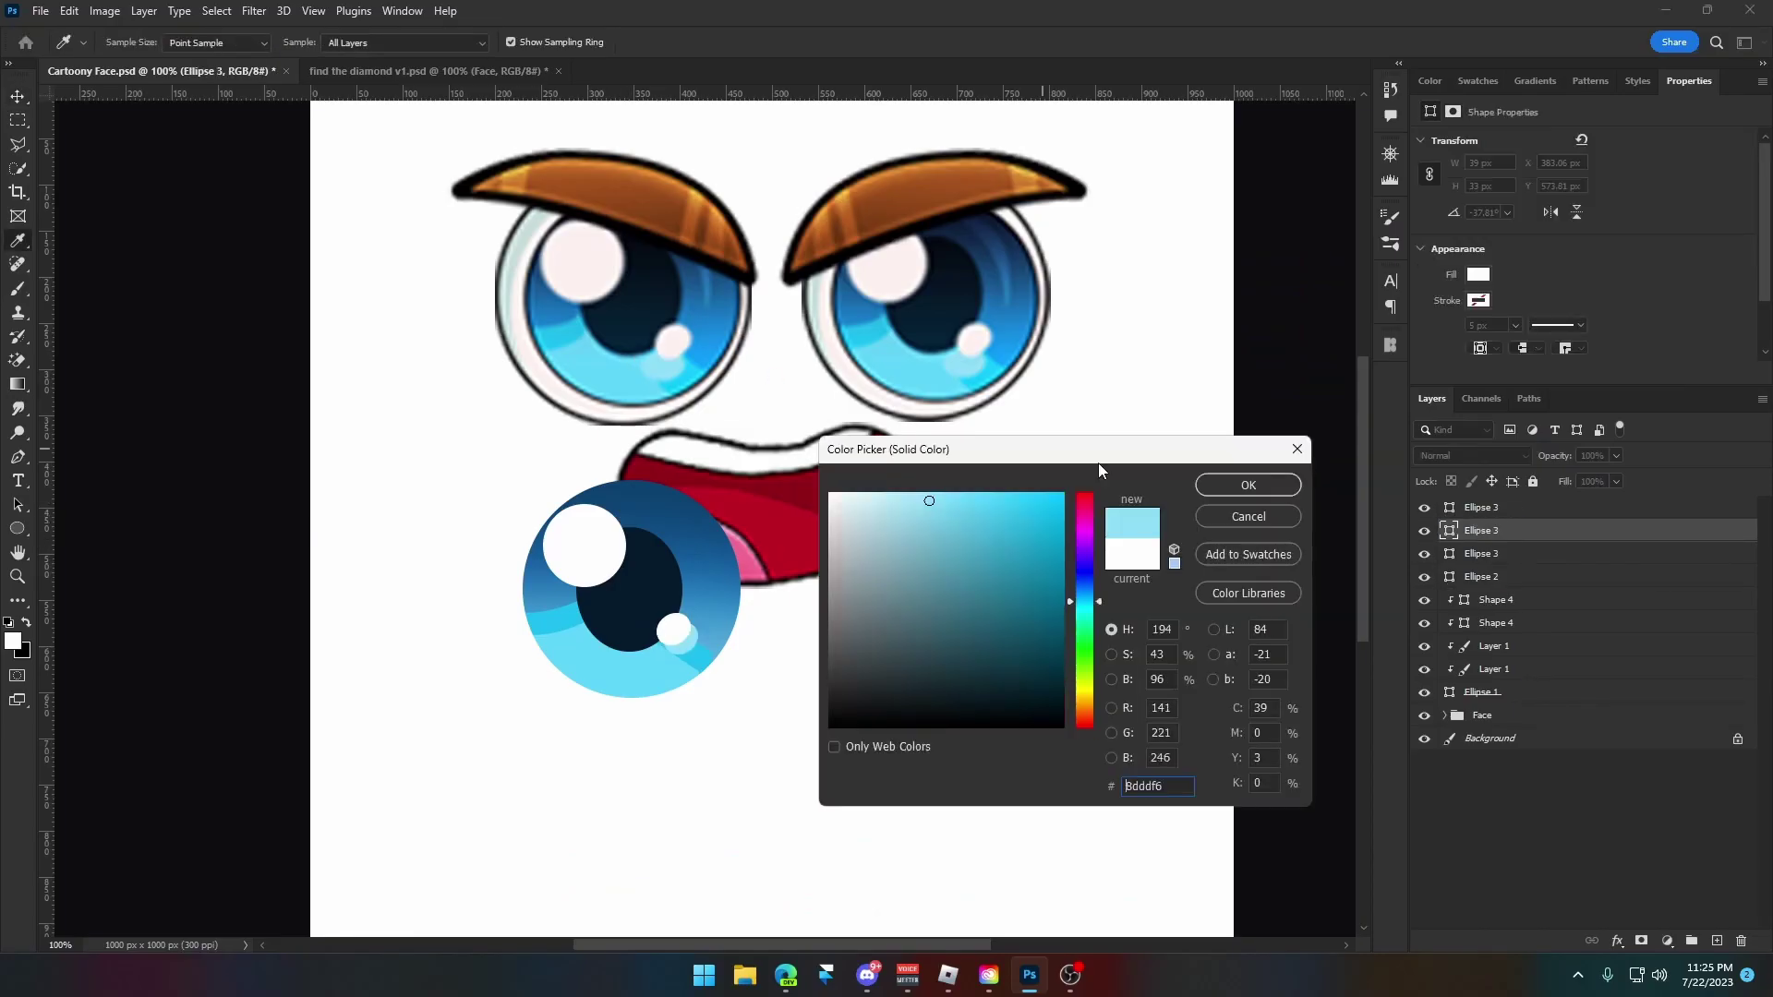
key("Return")
left_click_drag(690, 623, 696, 654)
Clip a new layer above the cyan shapes to the iris and brush soft white along the iris's lower edge with a 200 px brush.
right_click(1524, 599)
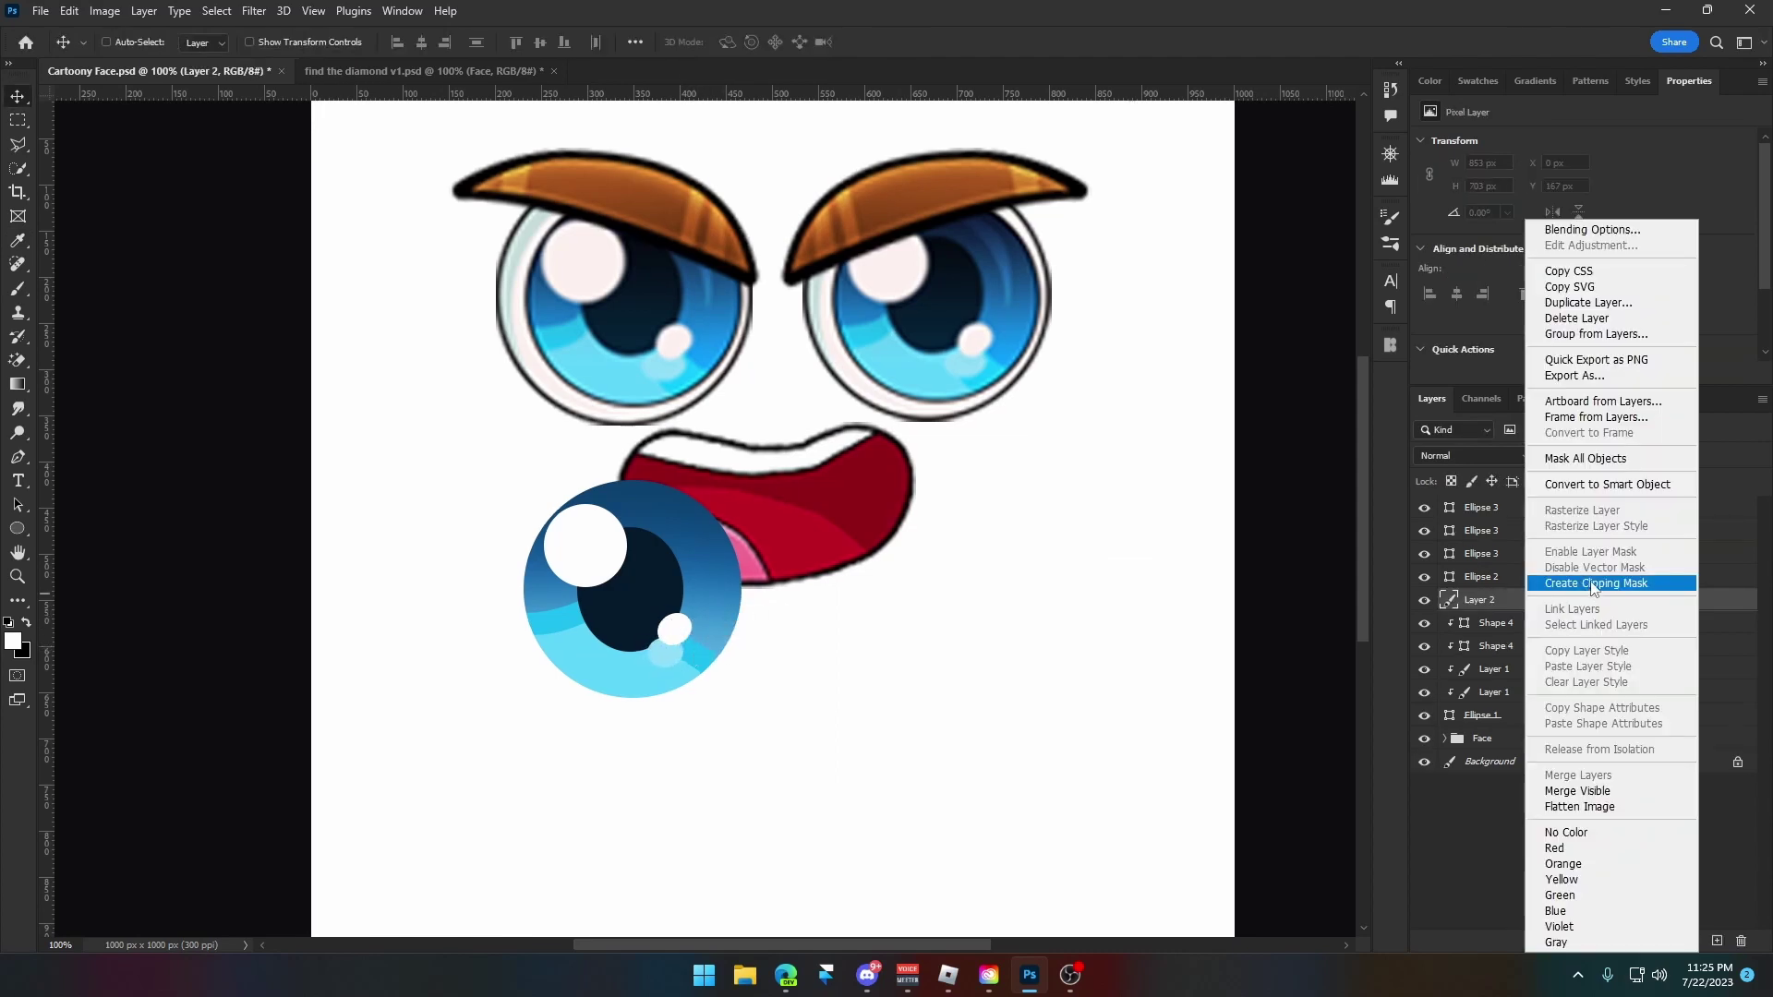
left_click(1569, 578)
key("b")
key("bracketleft")
key("bracketleft")
key("bracketleft")
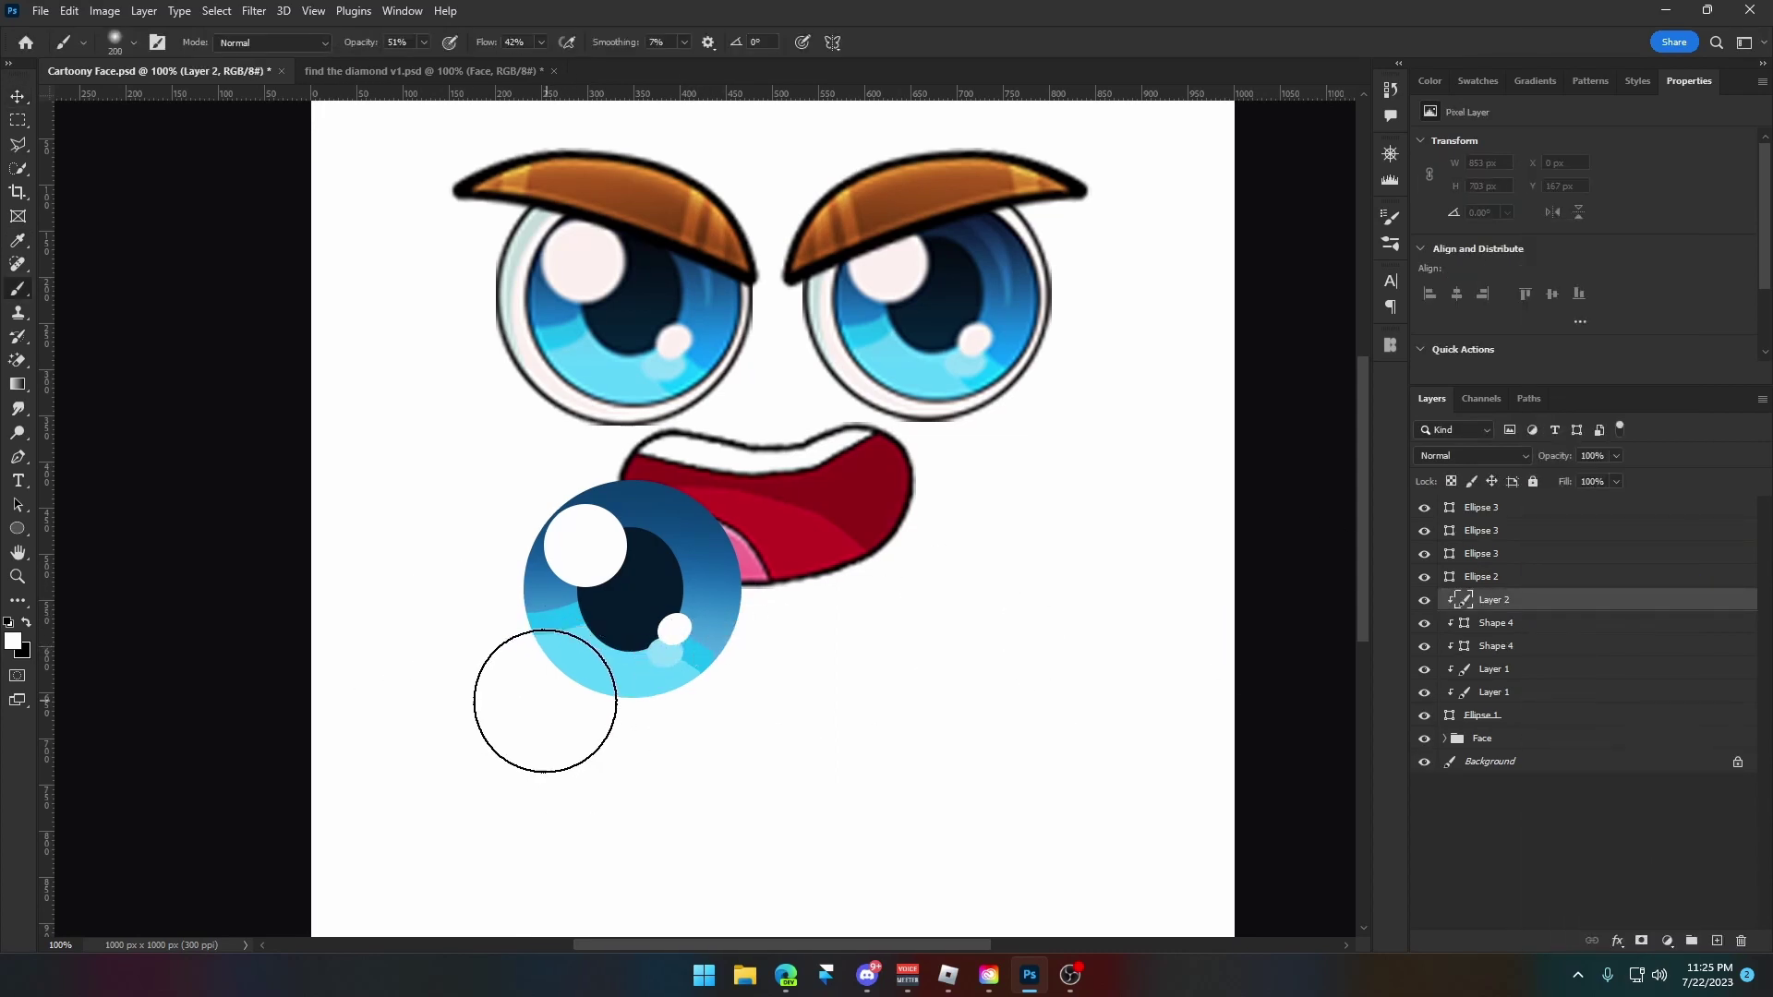
mouse_move(542, 696)
left_mouse_down()
mouse_move(729, 711)
mouse_move(608, 718)
mouse_move(711, 717)
mouse_move(834, 538)
mouse_move(771, 653)
mouse_move(794, 482)
mouse_move(731, 511)
mouse_move(821, 652)
mouse_move(787, 589)
left_mouse_up()
Brush soft black over the iris's upper and left edges, and add more white along its bottom edge.
key("bracketright")
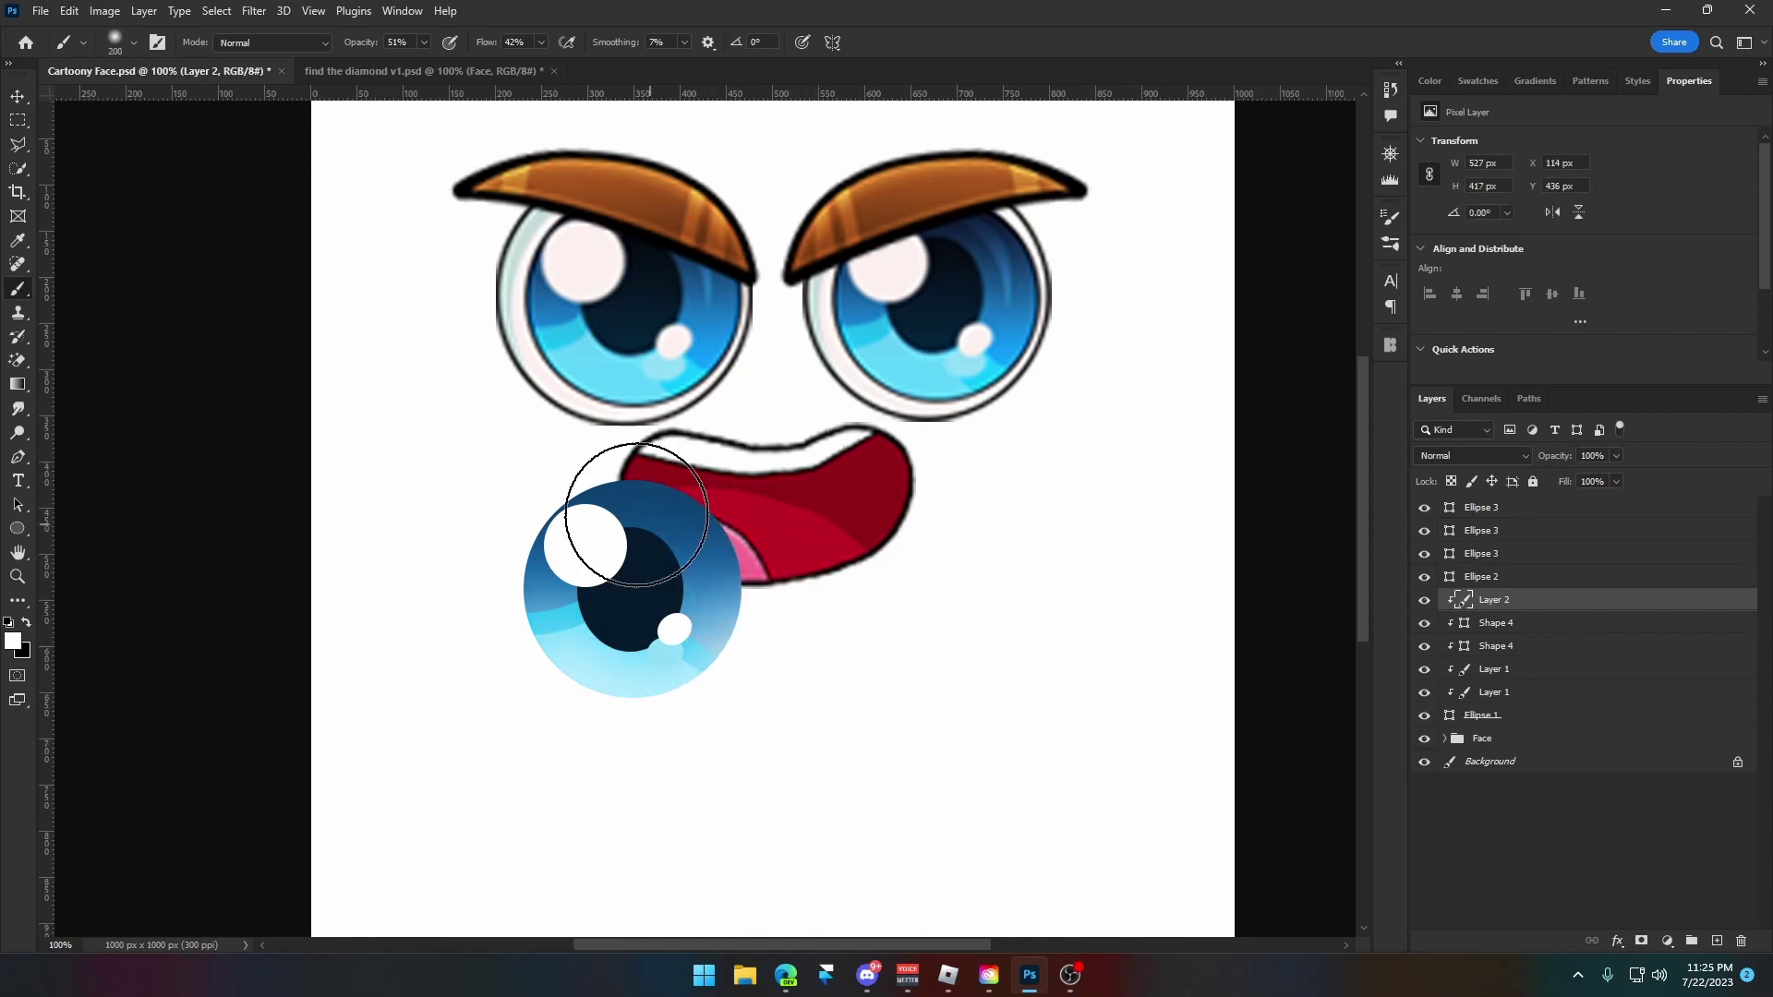
key("x")
mouse_move(629, 518)
left_mouse_down()
mouse_move(534, 467)
mouse_move(704, 463)
left_mouse_up()
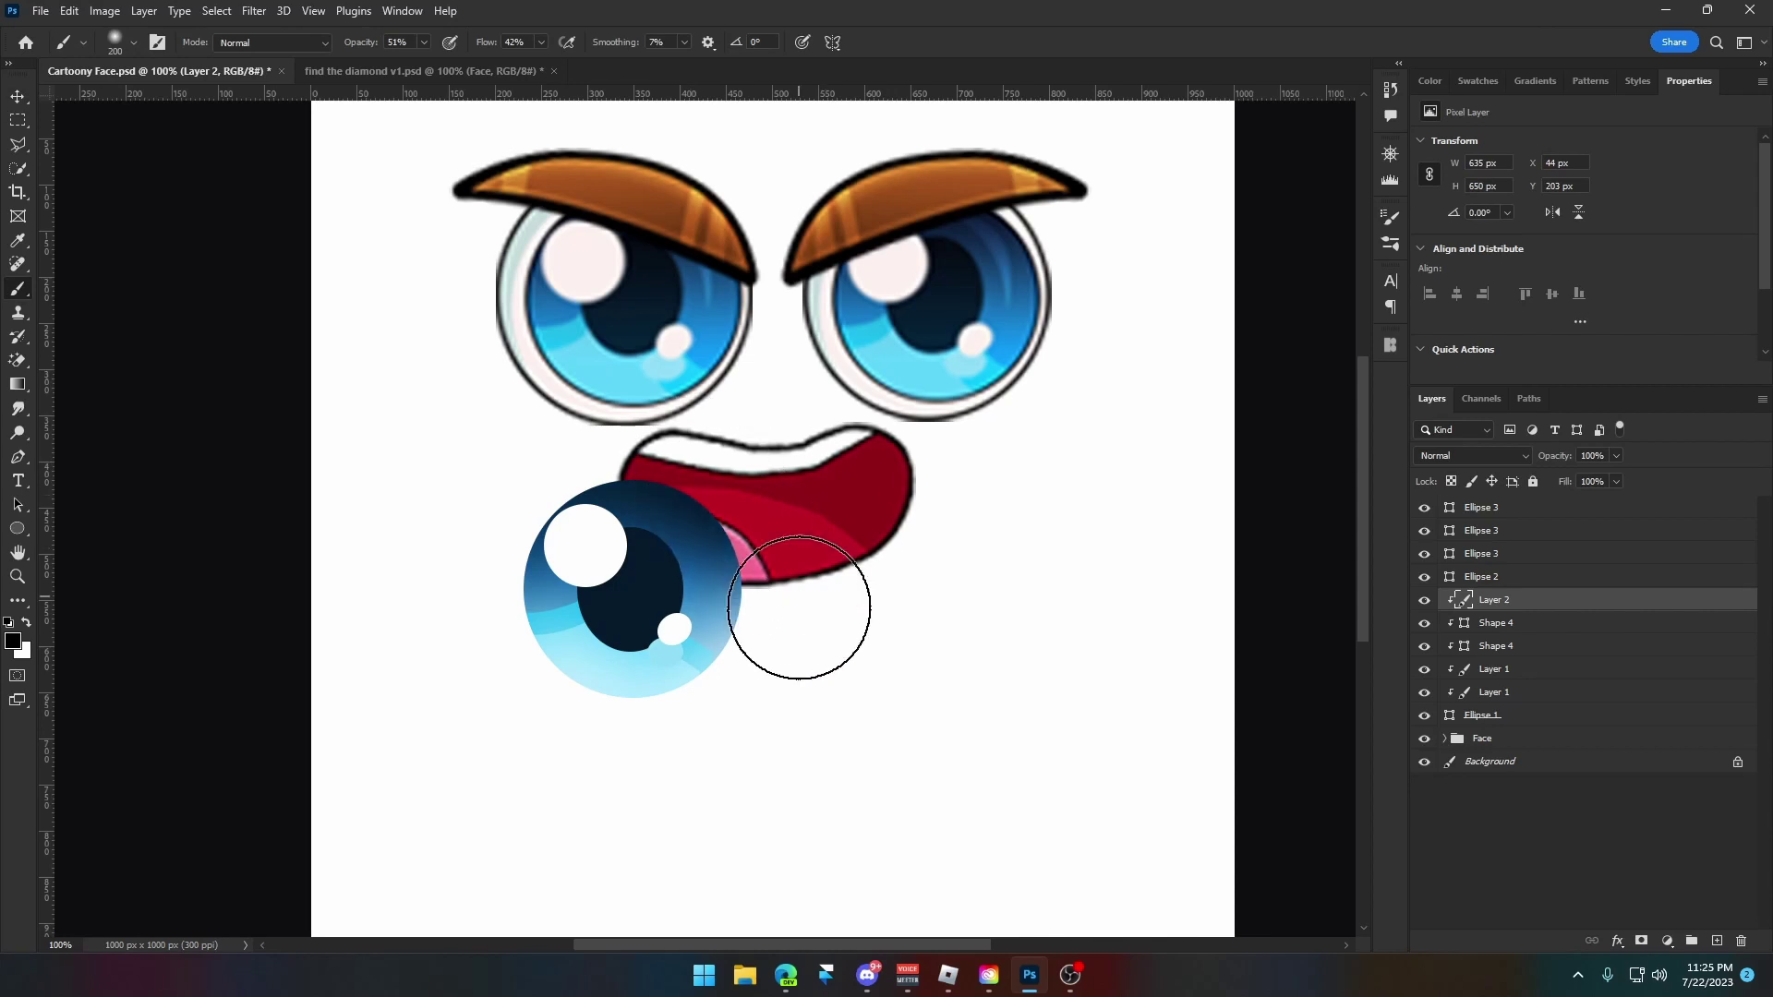
mouse_move(541, 538)
left_mouse_down()
mouse_move(540, 731)
mouse_move(541, 572)
left_mouse_up()
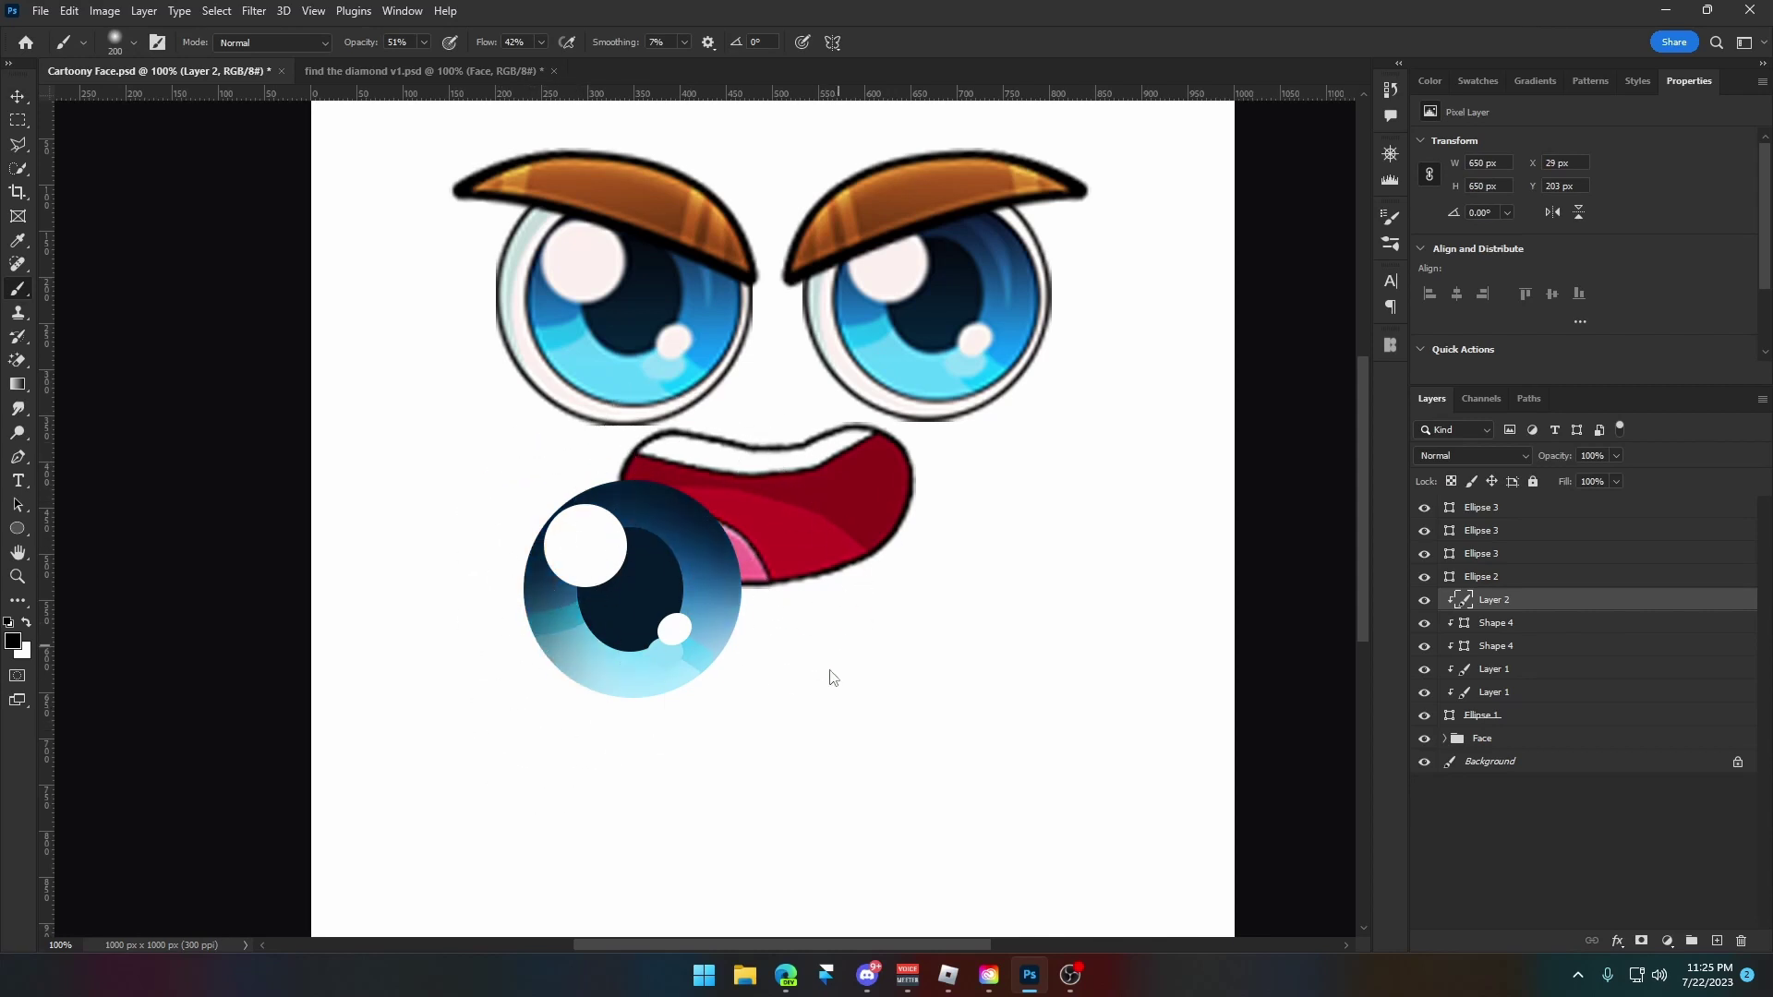
key("x")
left_click_drag(563, 712, 614, 711)
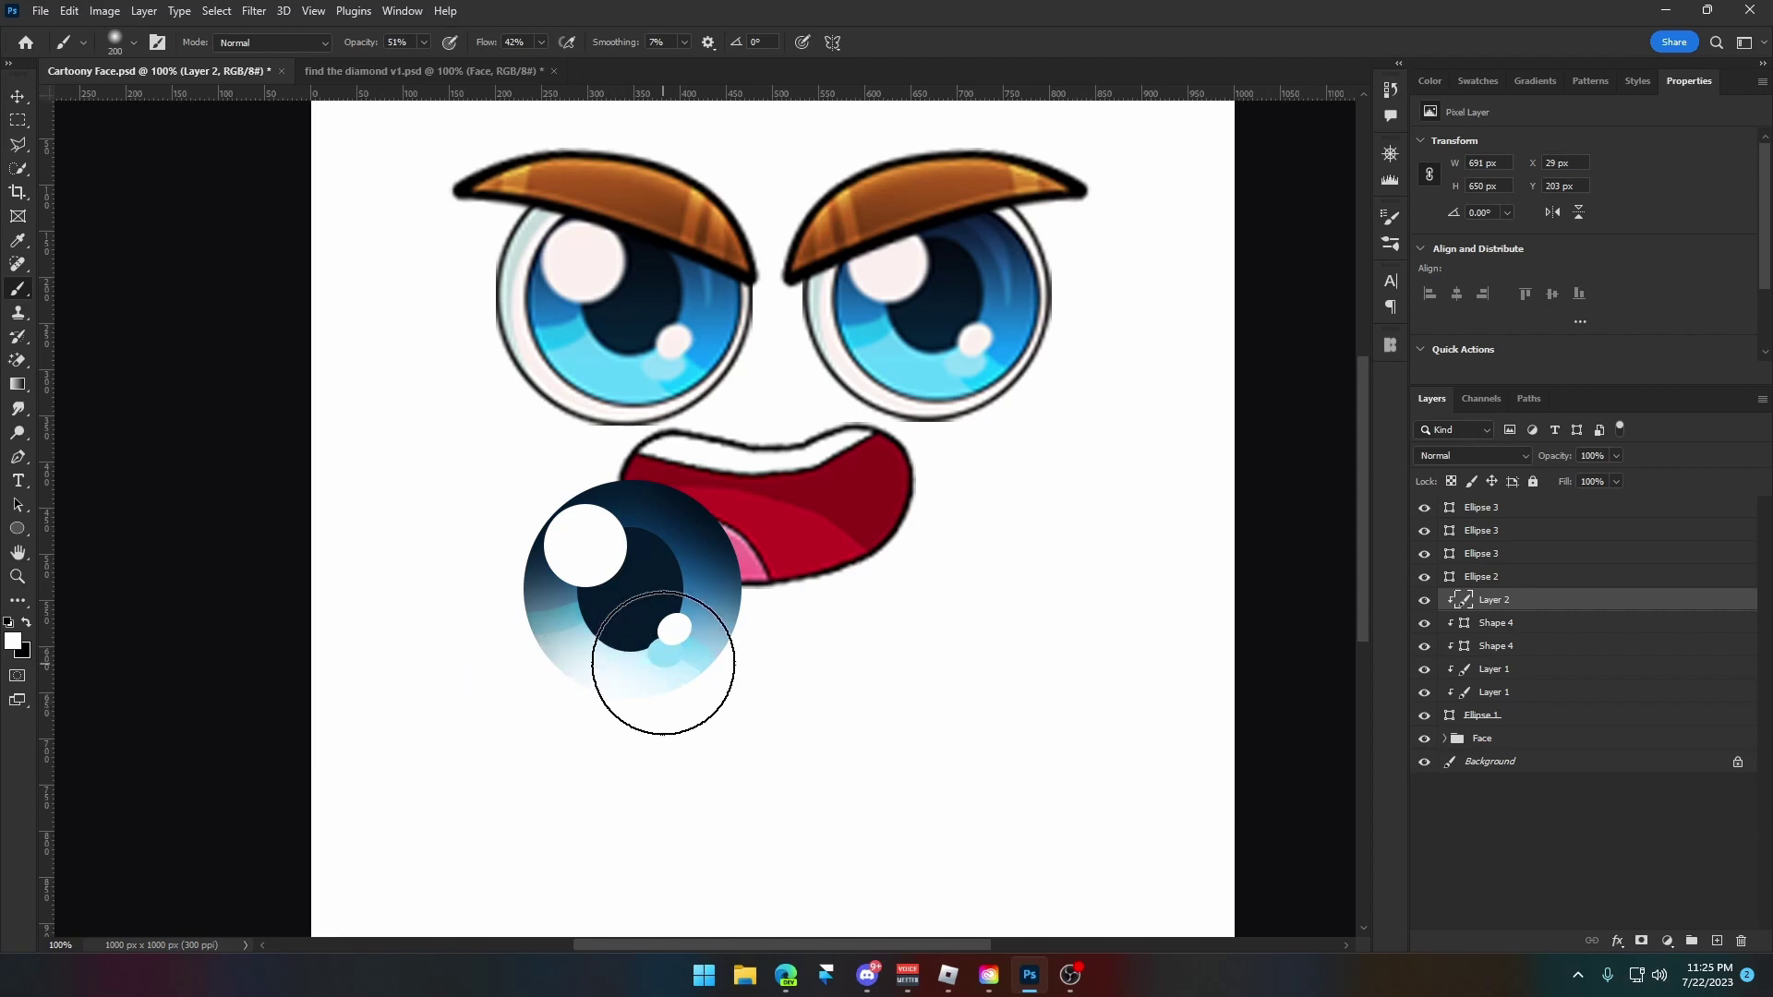
Set the iris shading layer to Overlay blending at 48% opacity and save the document.
key("v")
left_click(1472, 455)
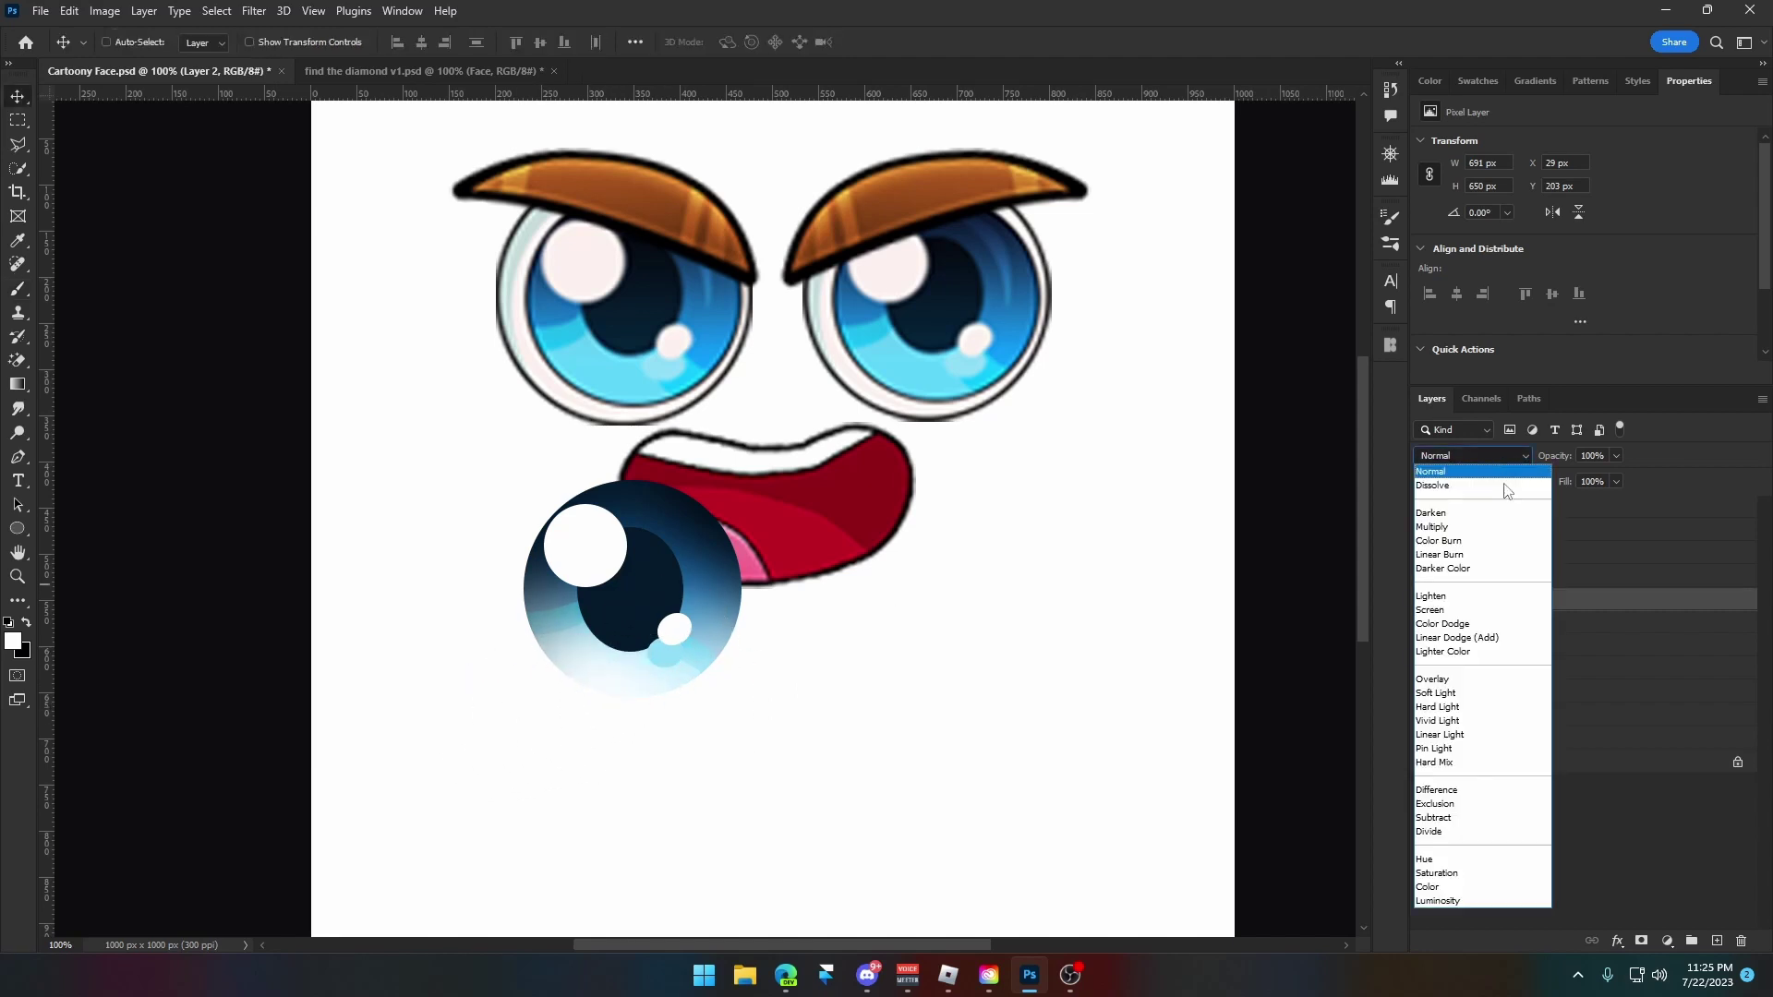
left_click(1461, 678)
left_click_drag(1548, 457, 1110, 482)
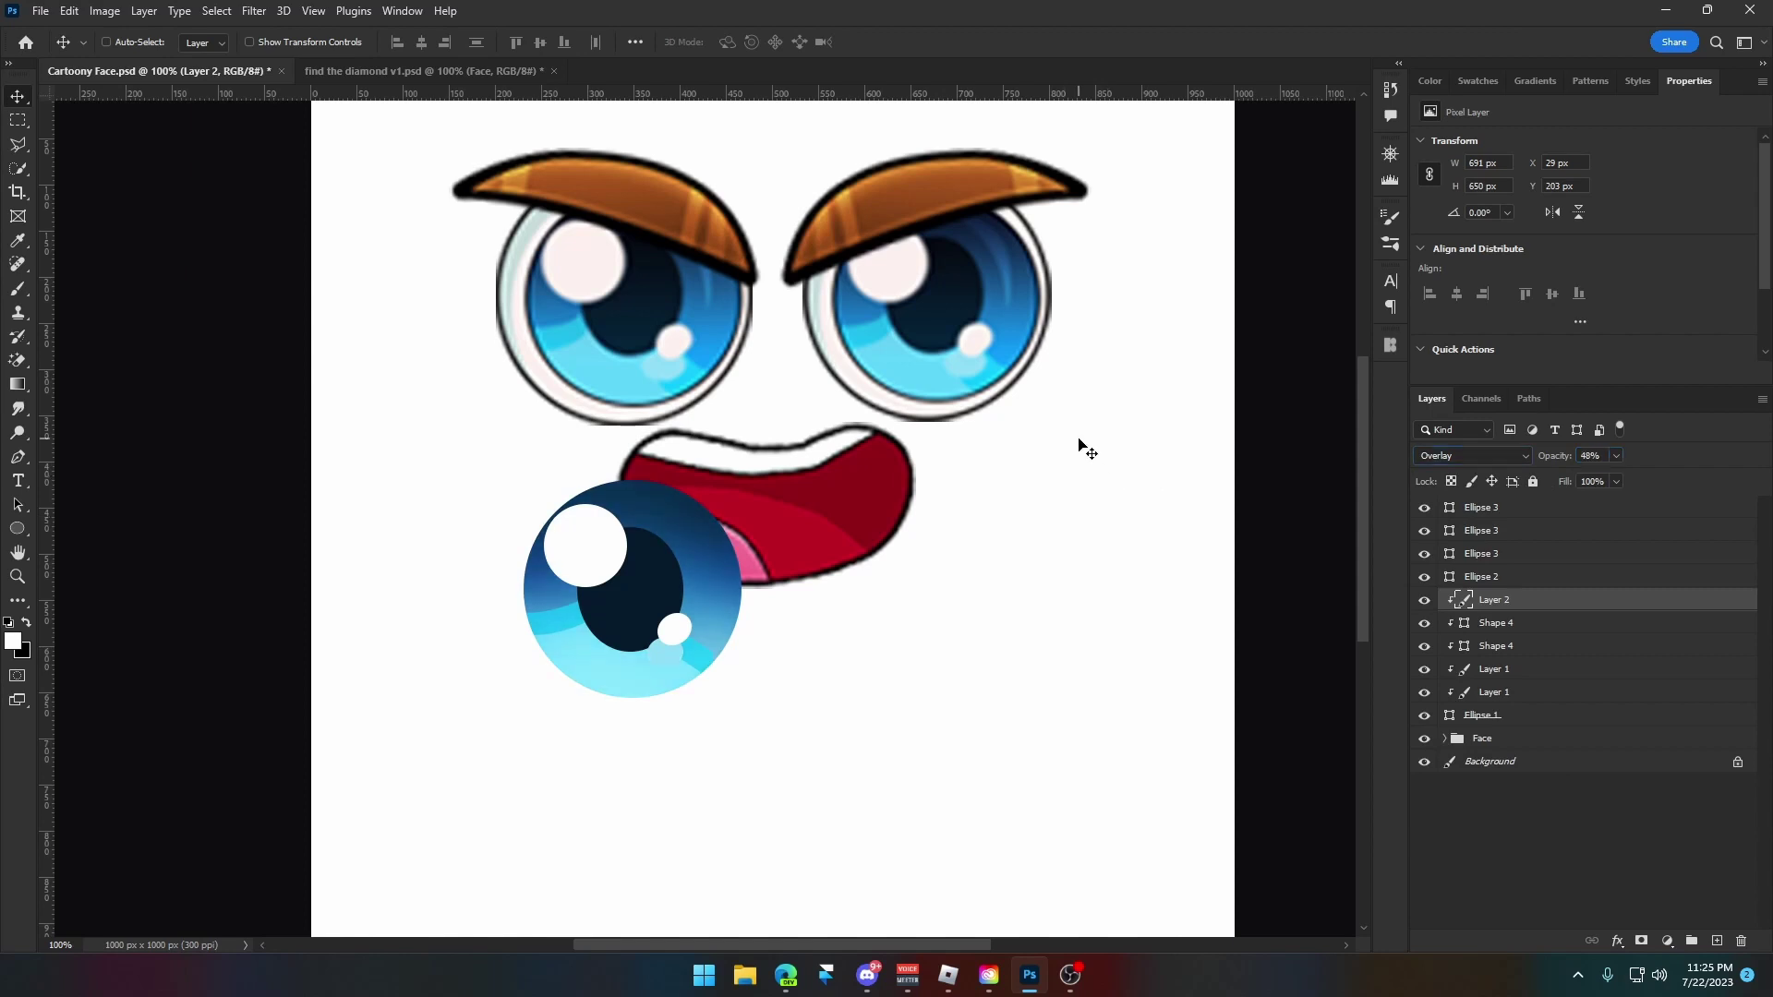
key("ctrl+s")
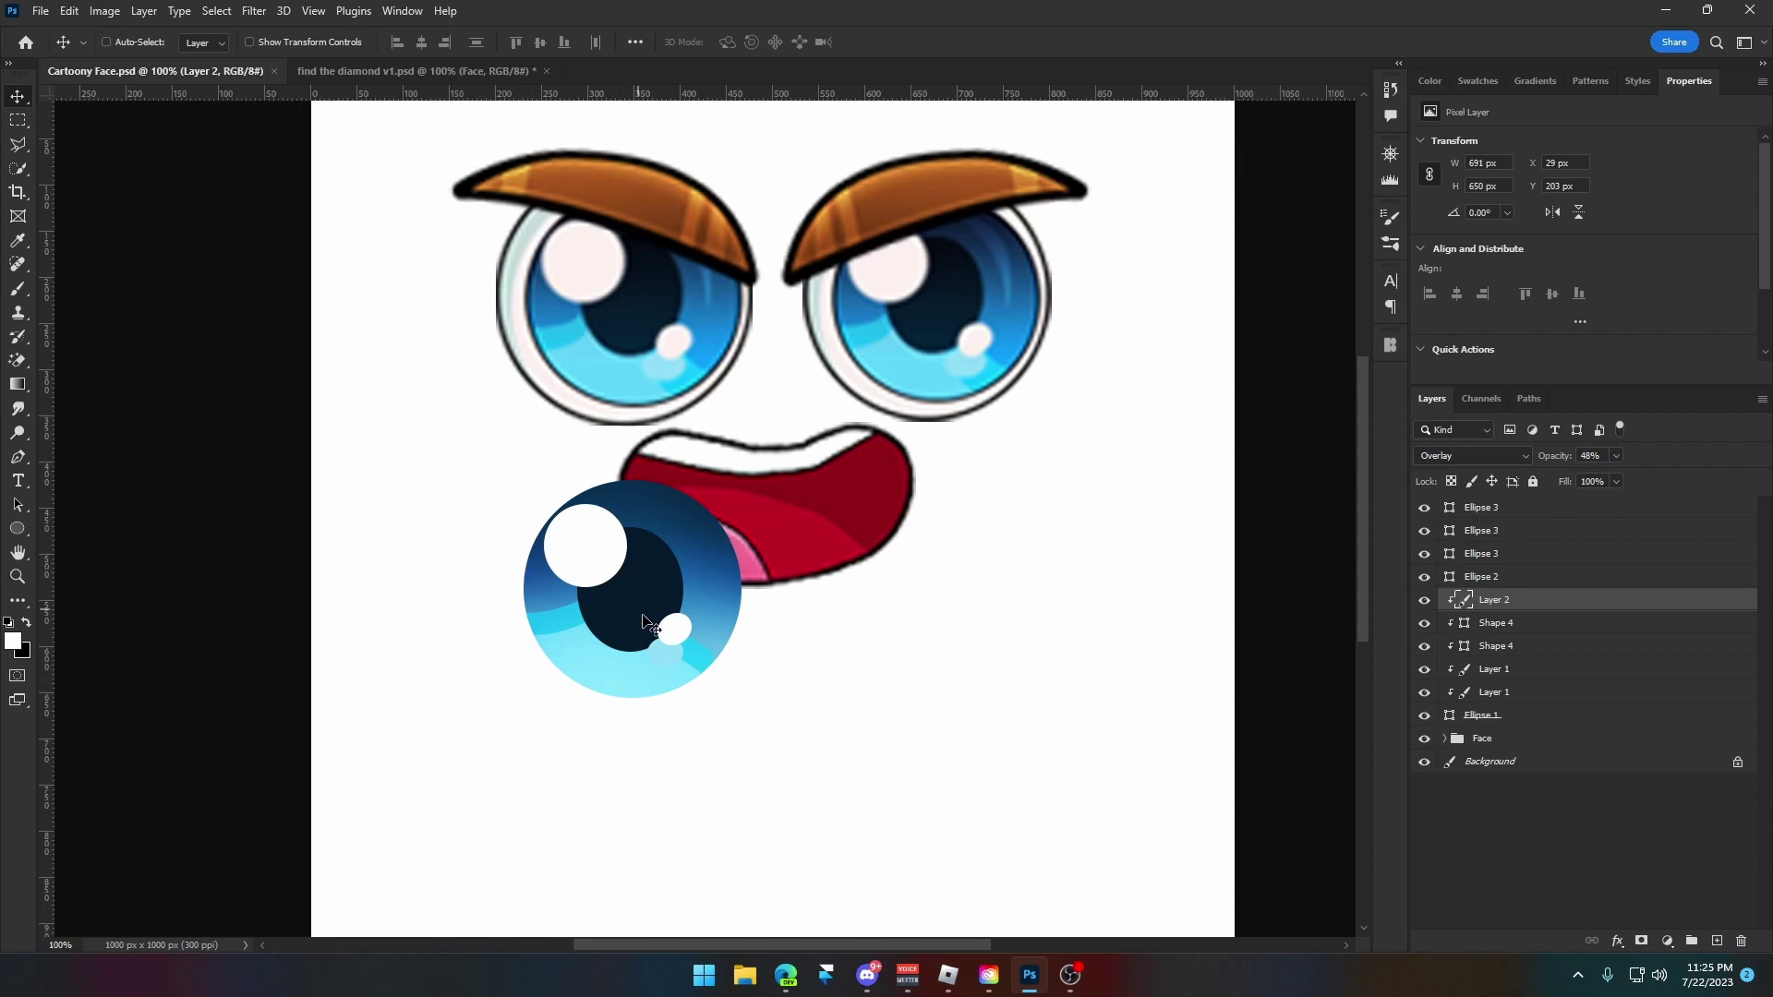
Group all the eye layers, from the topmost highlight ellipse down to the iris base ellipse.
scroll(688, 688, "up", 3)
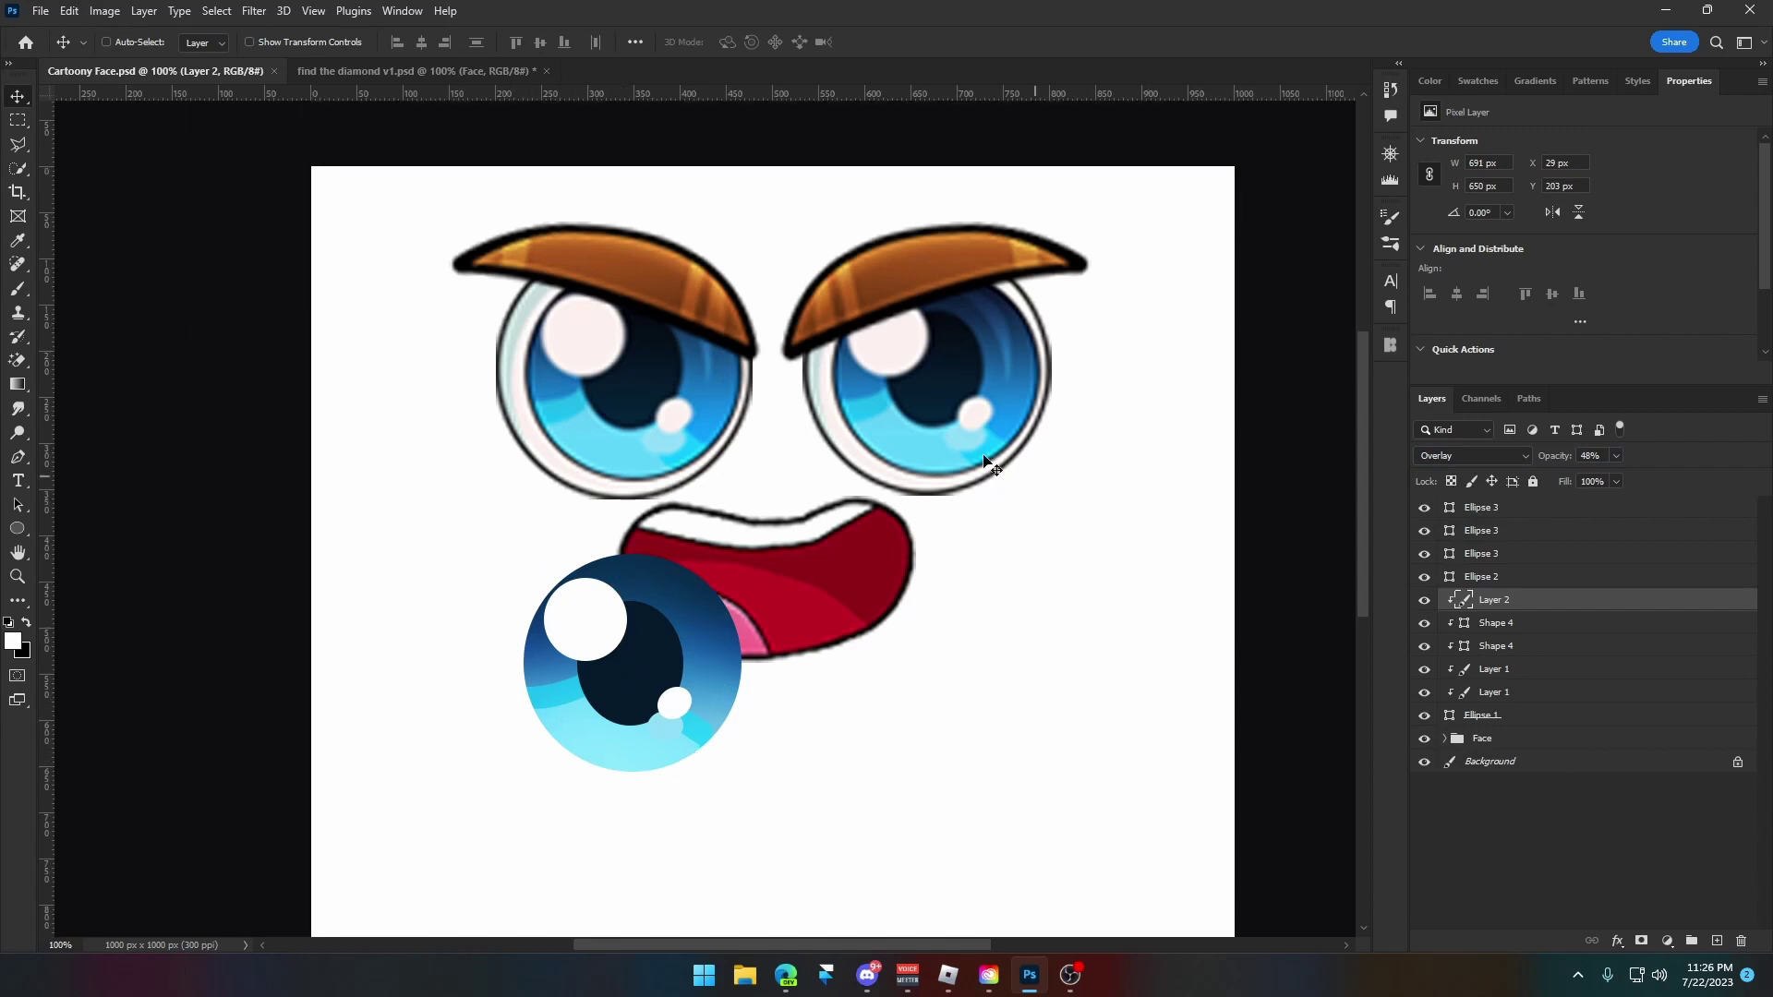
left_click(1653, 510)
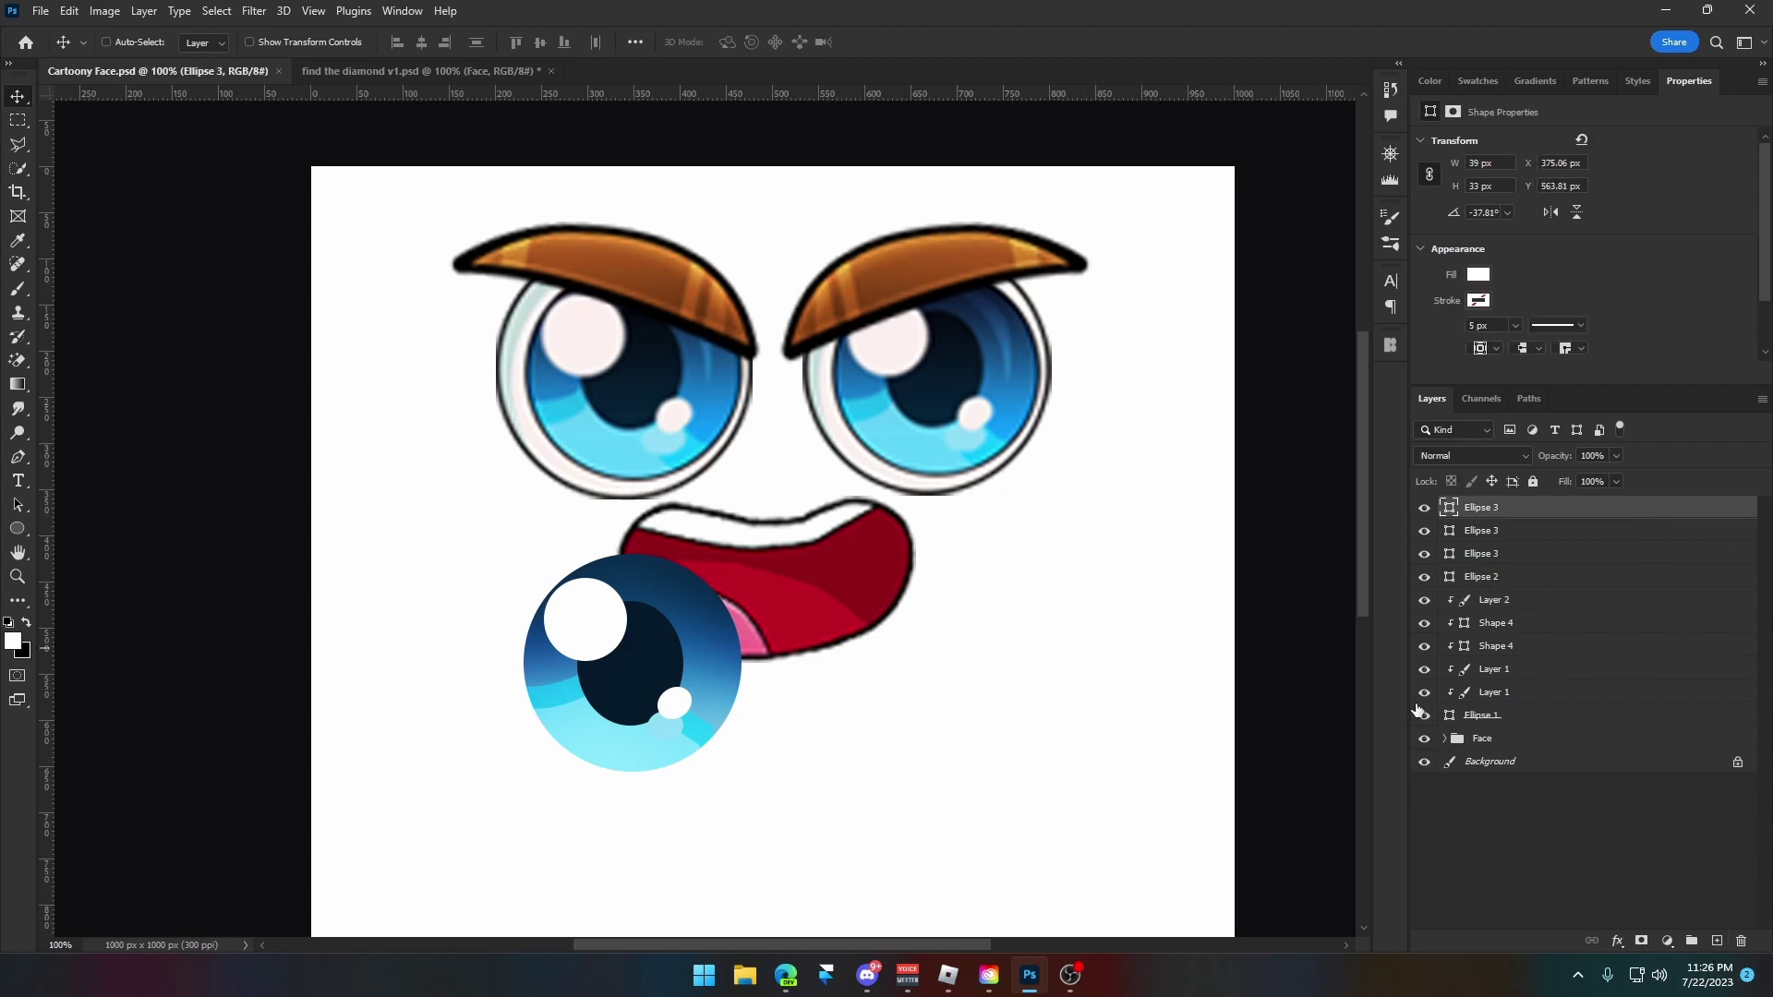
left_click(1423, 739)
left_click(1423, 739)
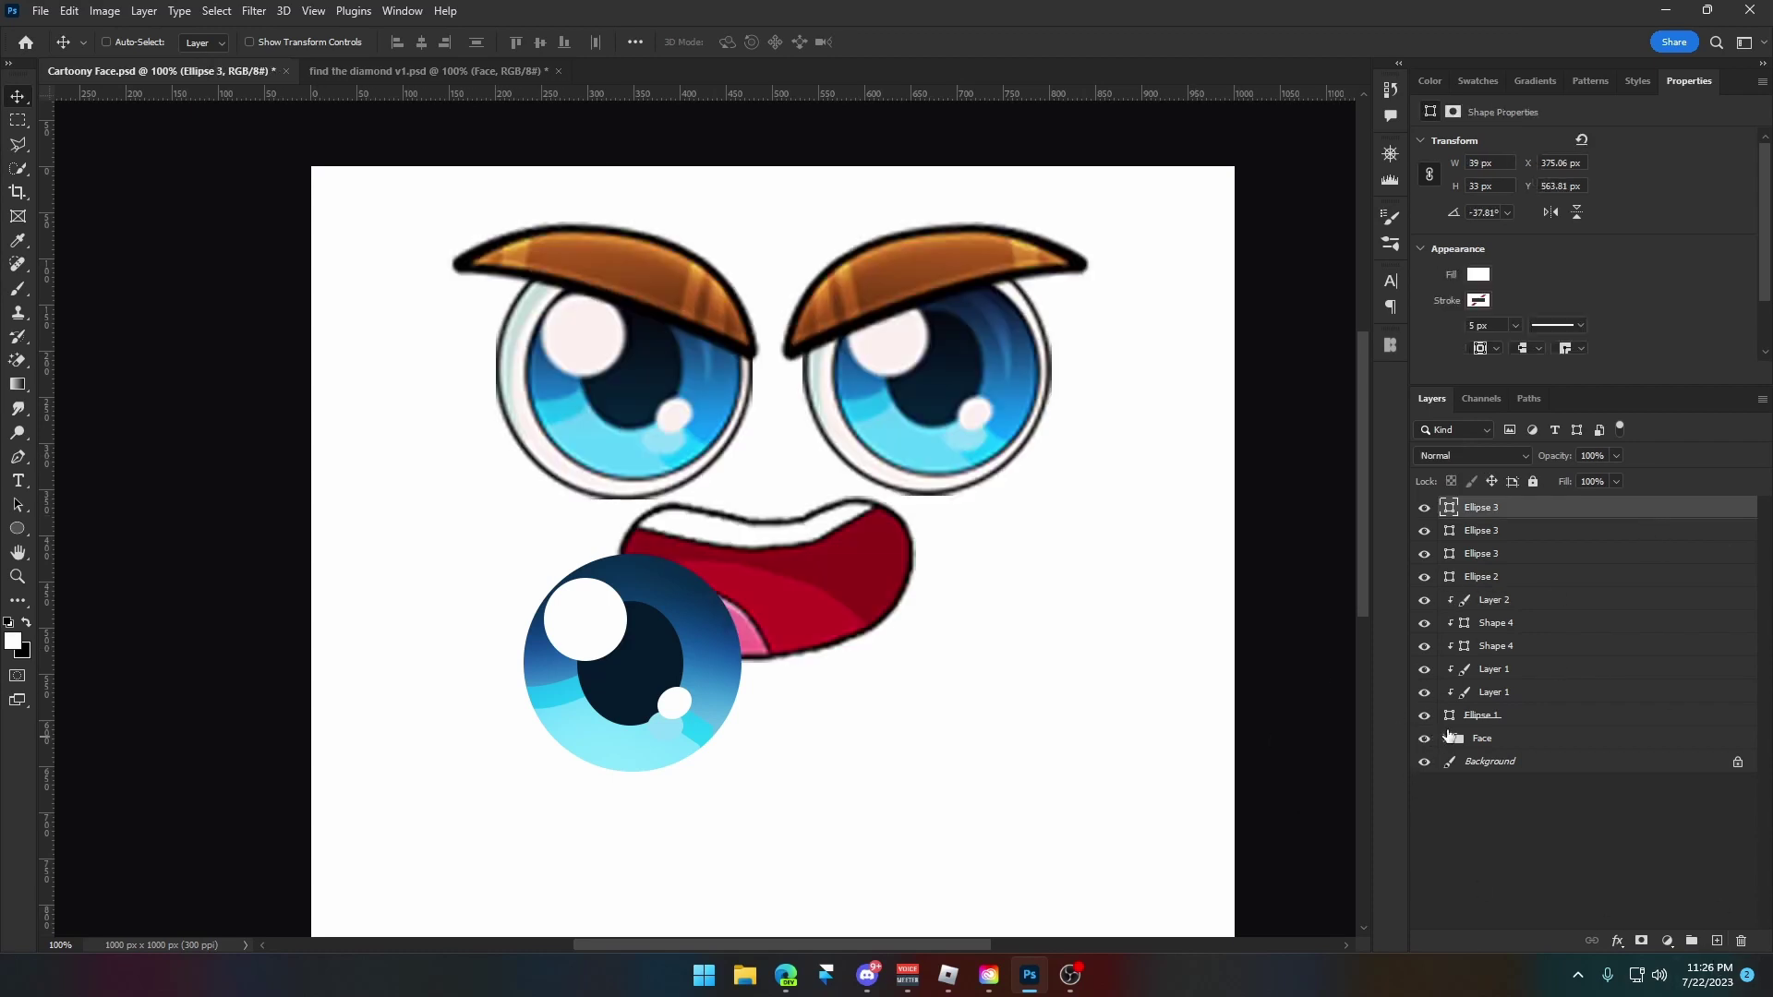
left_click(1516, 717, "shift")
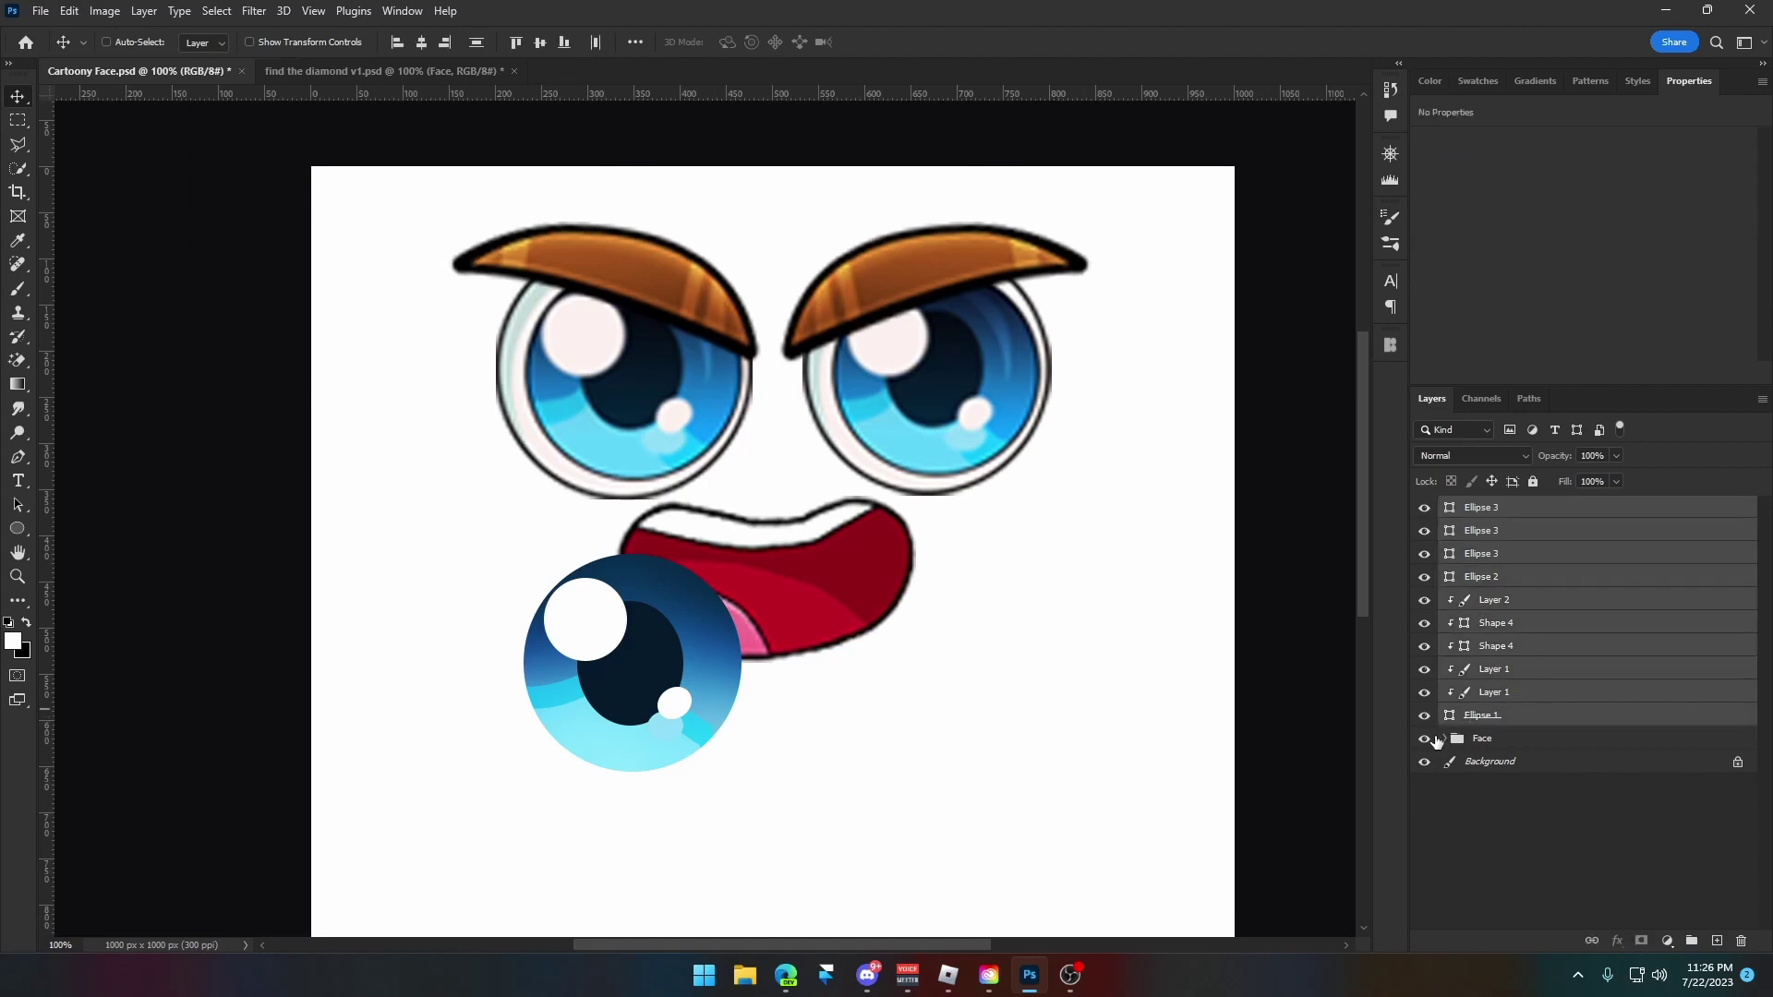
key("ctrl+g")
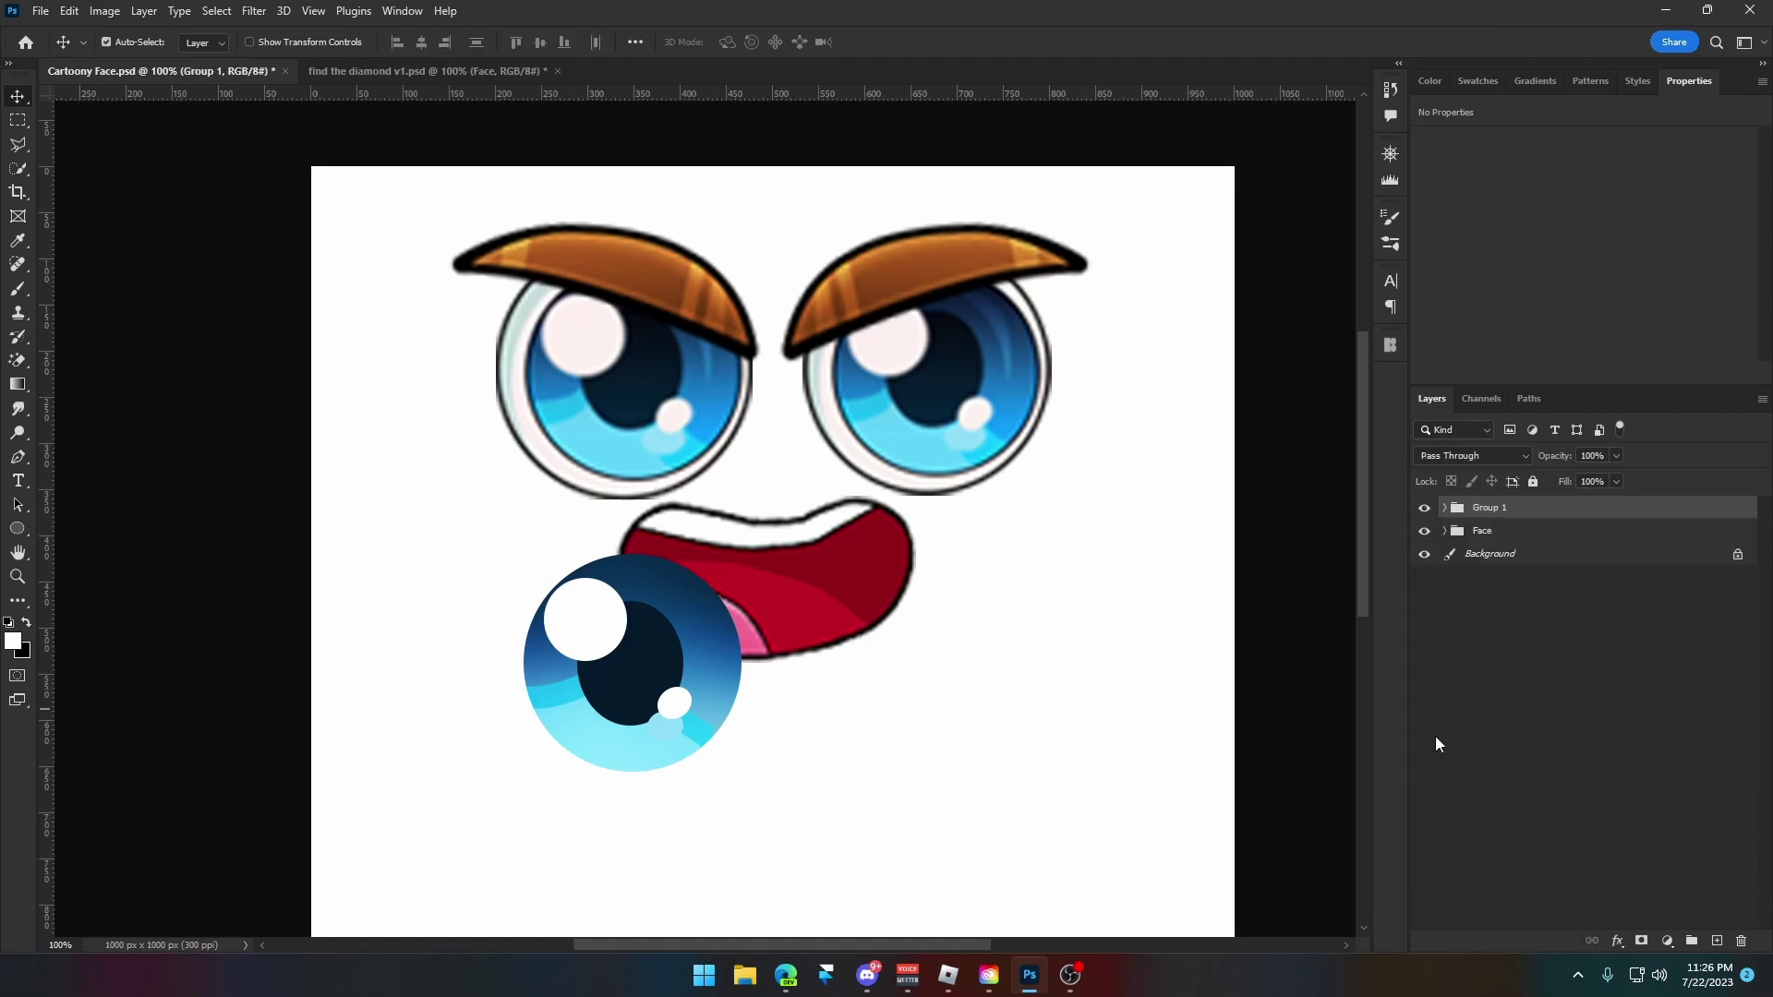
Name the new eye group Eyeball.
double_click(1489, 507)
type("Eye")
key("Return")
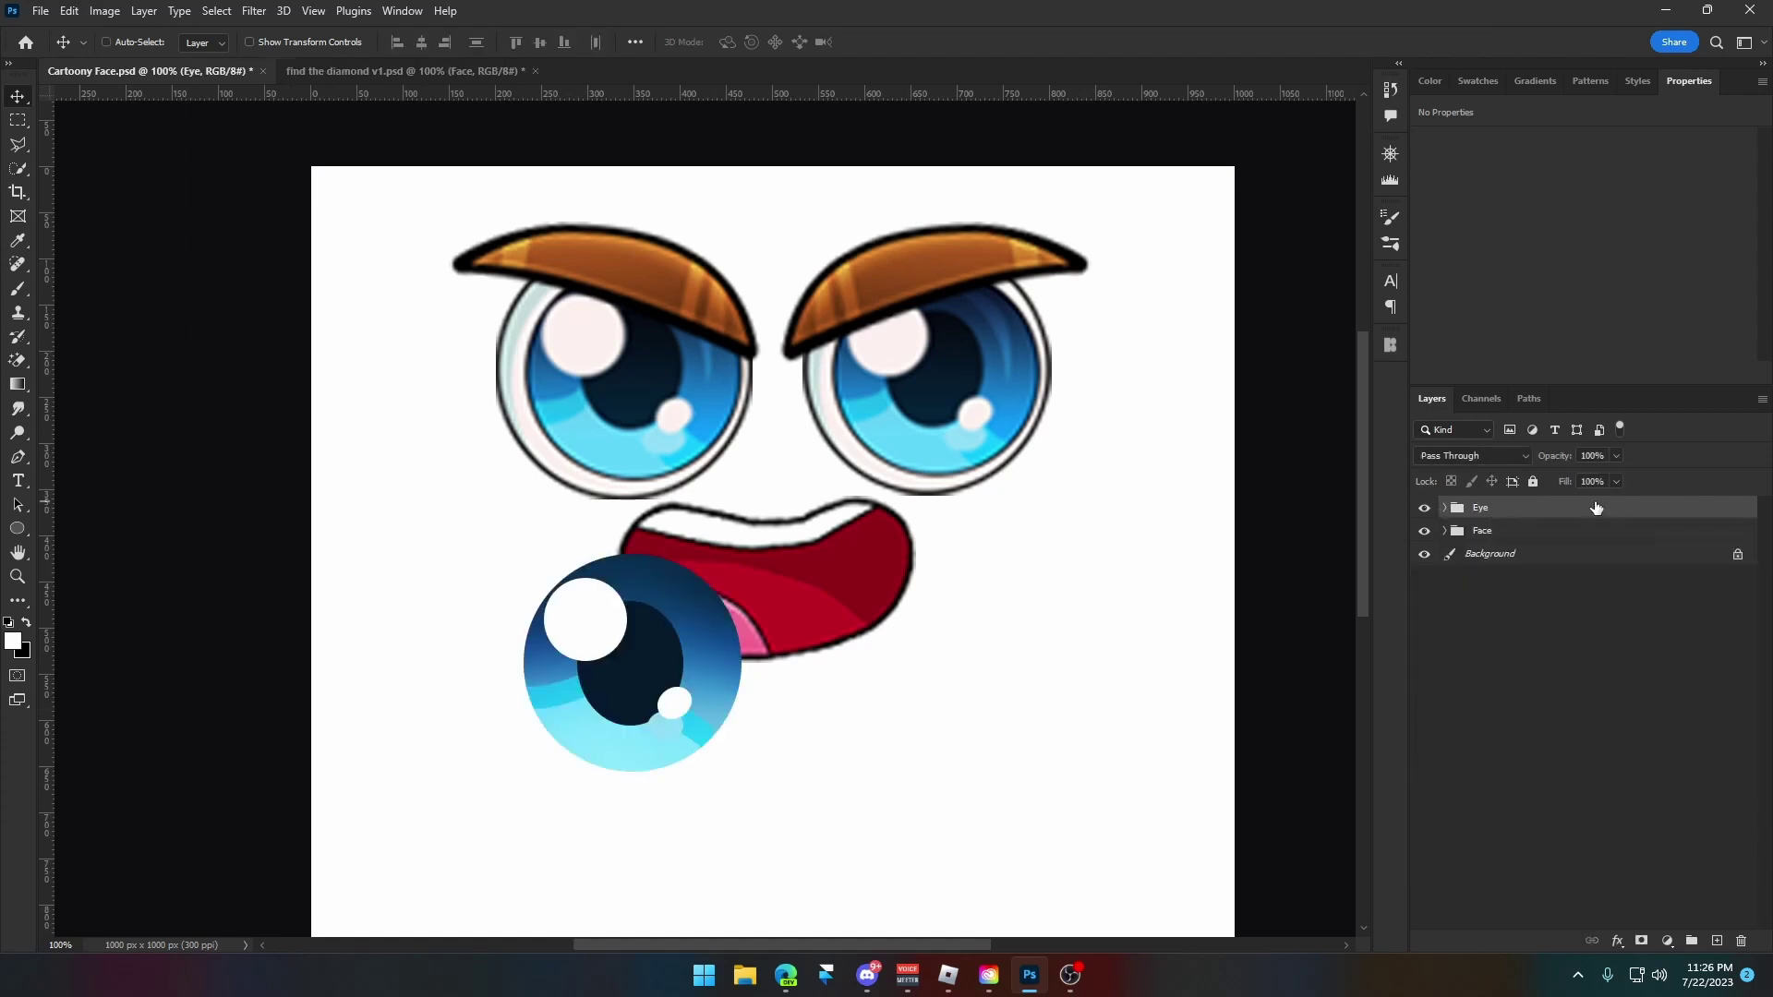
double_click(1485, 513)
type("Eyeball")
key("Return")
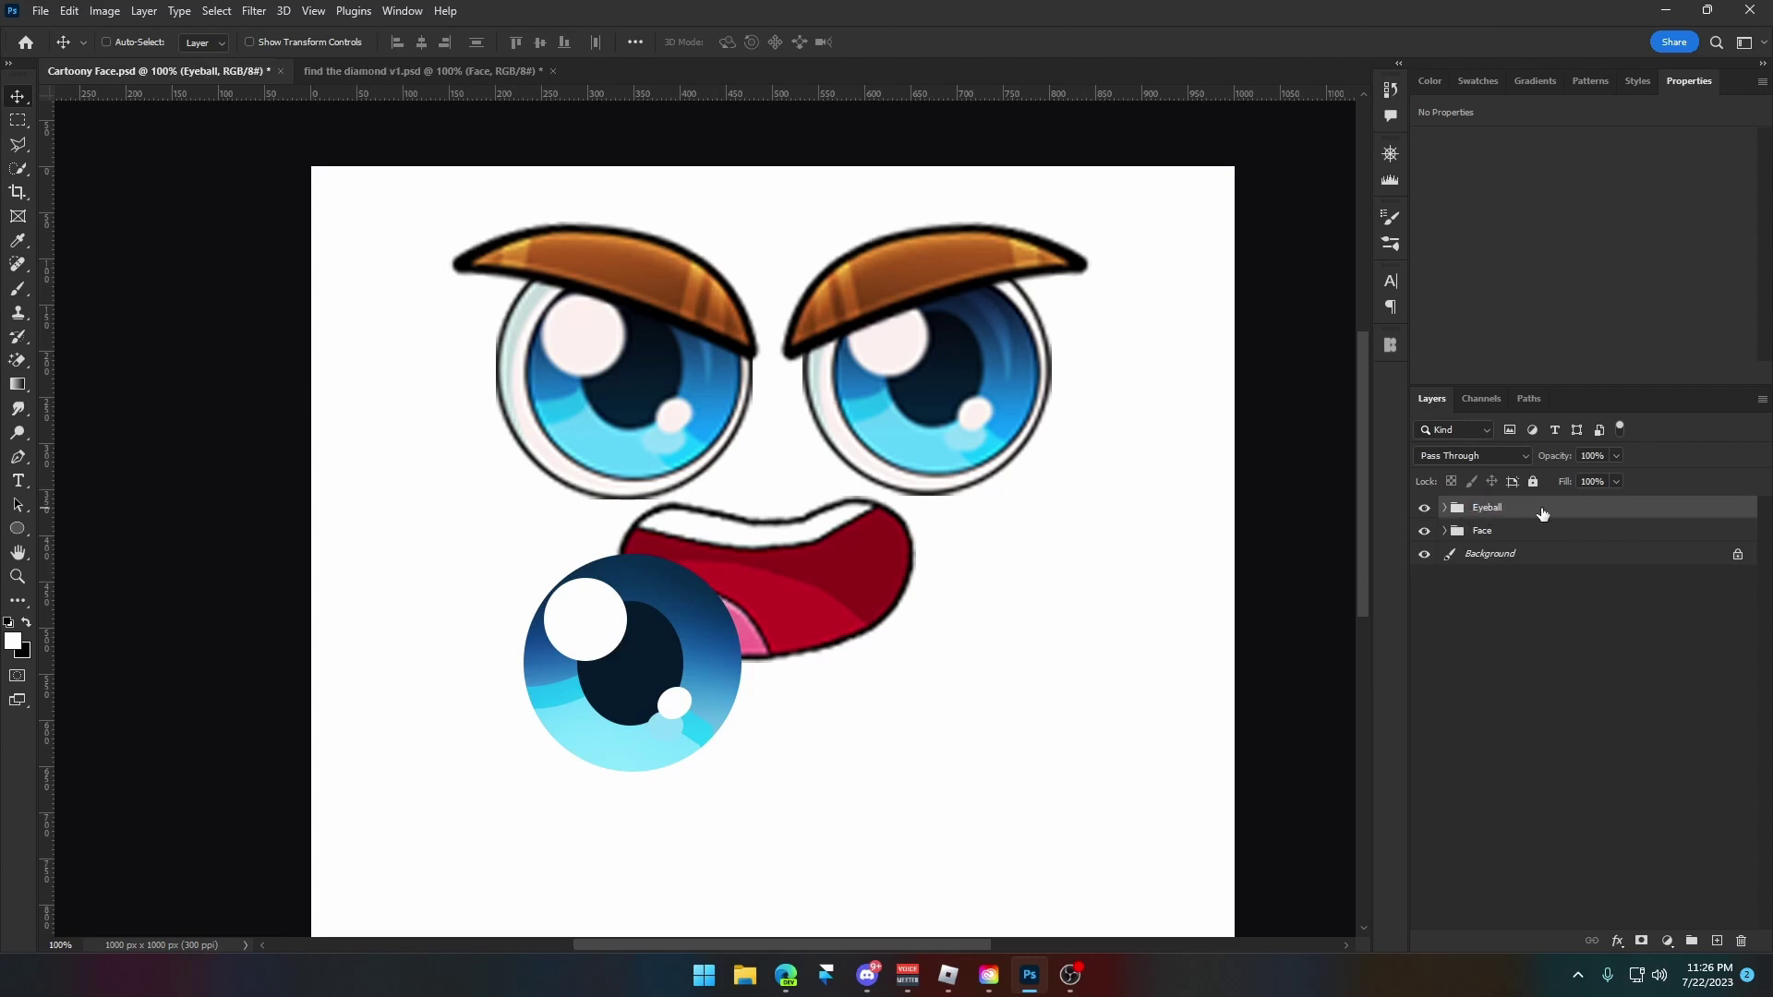
Trace the reference face's left eyebrow with the Pen tool as a closed curved shape on a new layer above the Eyeball group.
left_click(1718, 942)
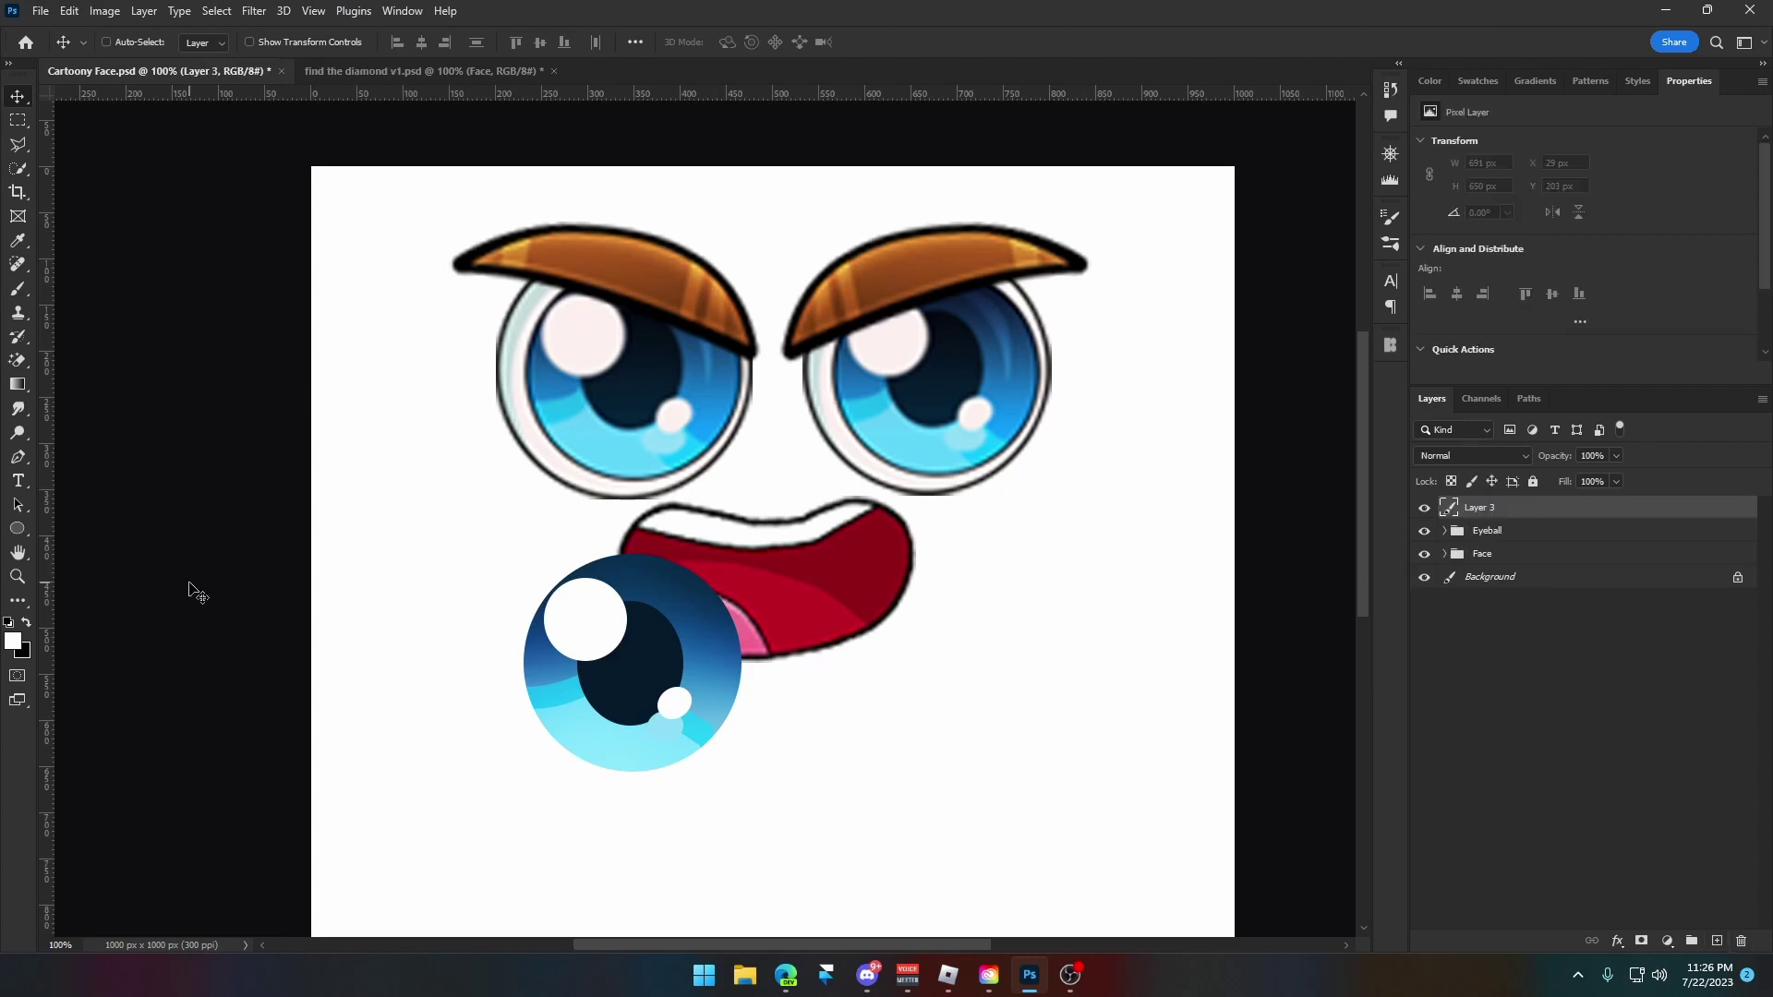
left_click(19, 460)
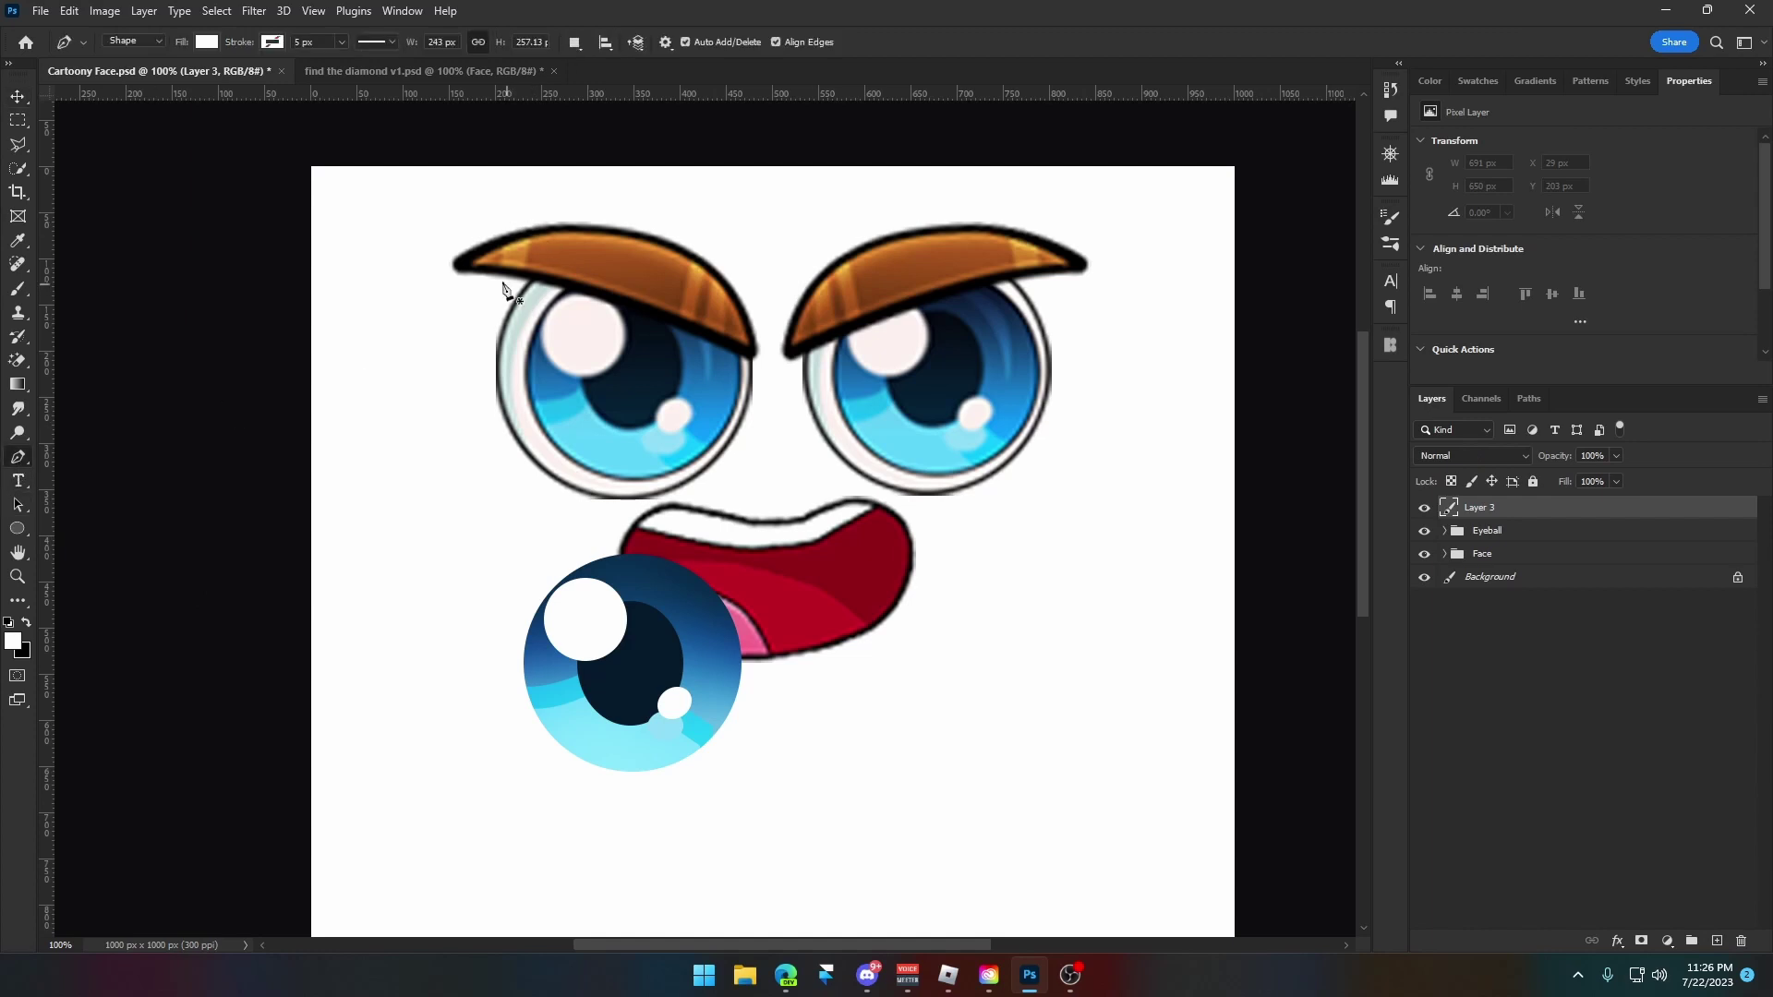
left_click(474, 264)
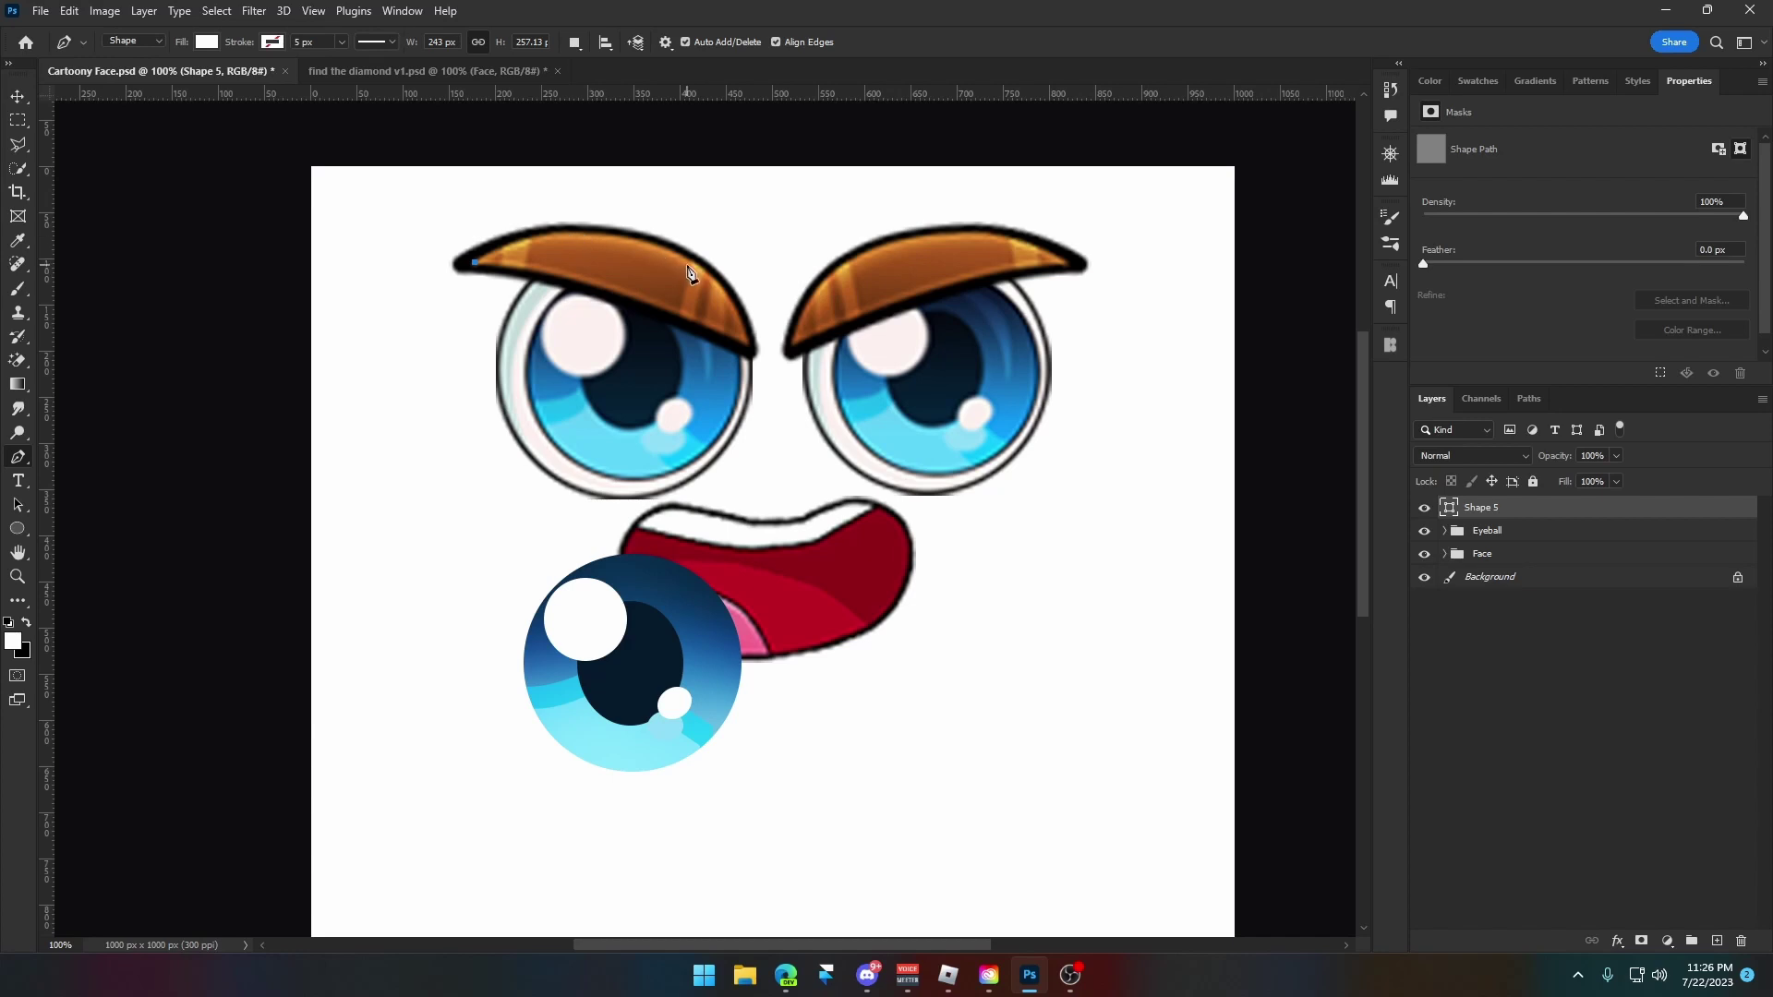
left_click_drag(693, 264, 813, 328)
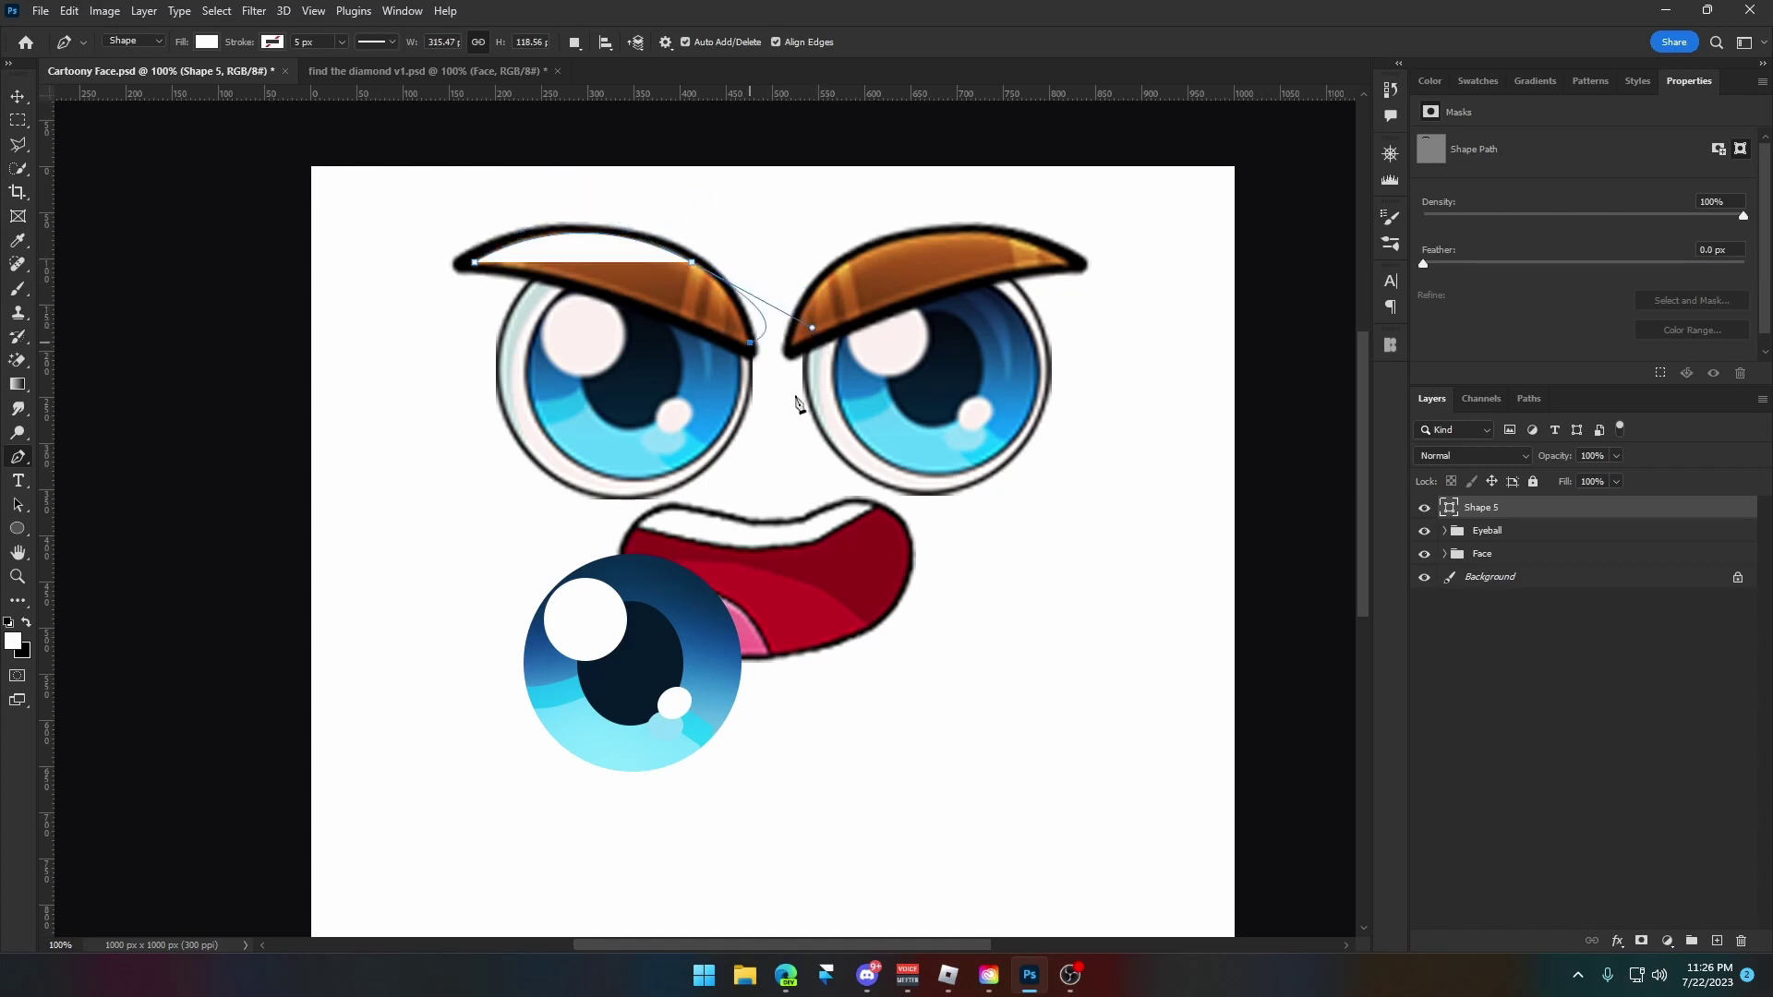
left_click(695, 265)
left_click_drag(750, 349, 770, 412)
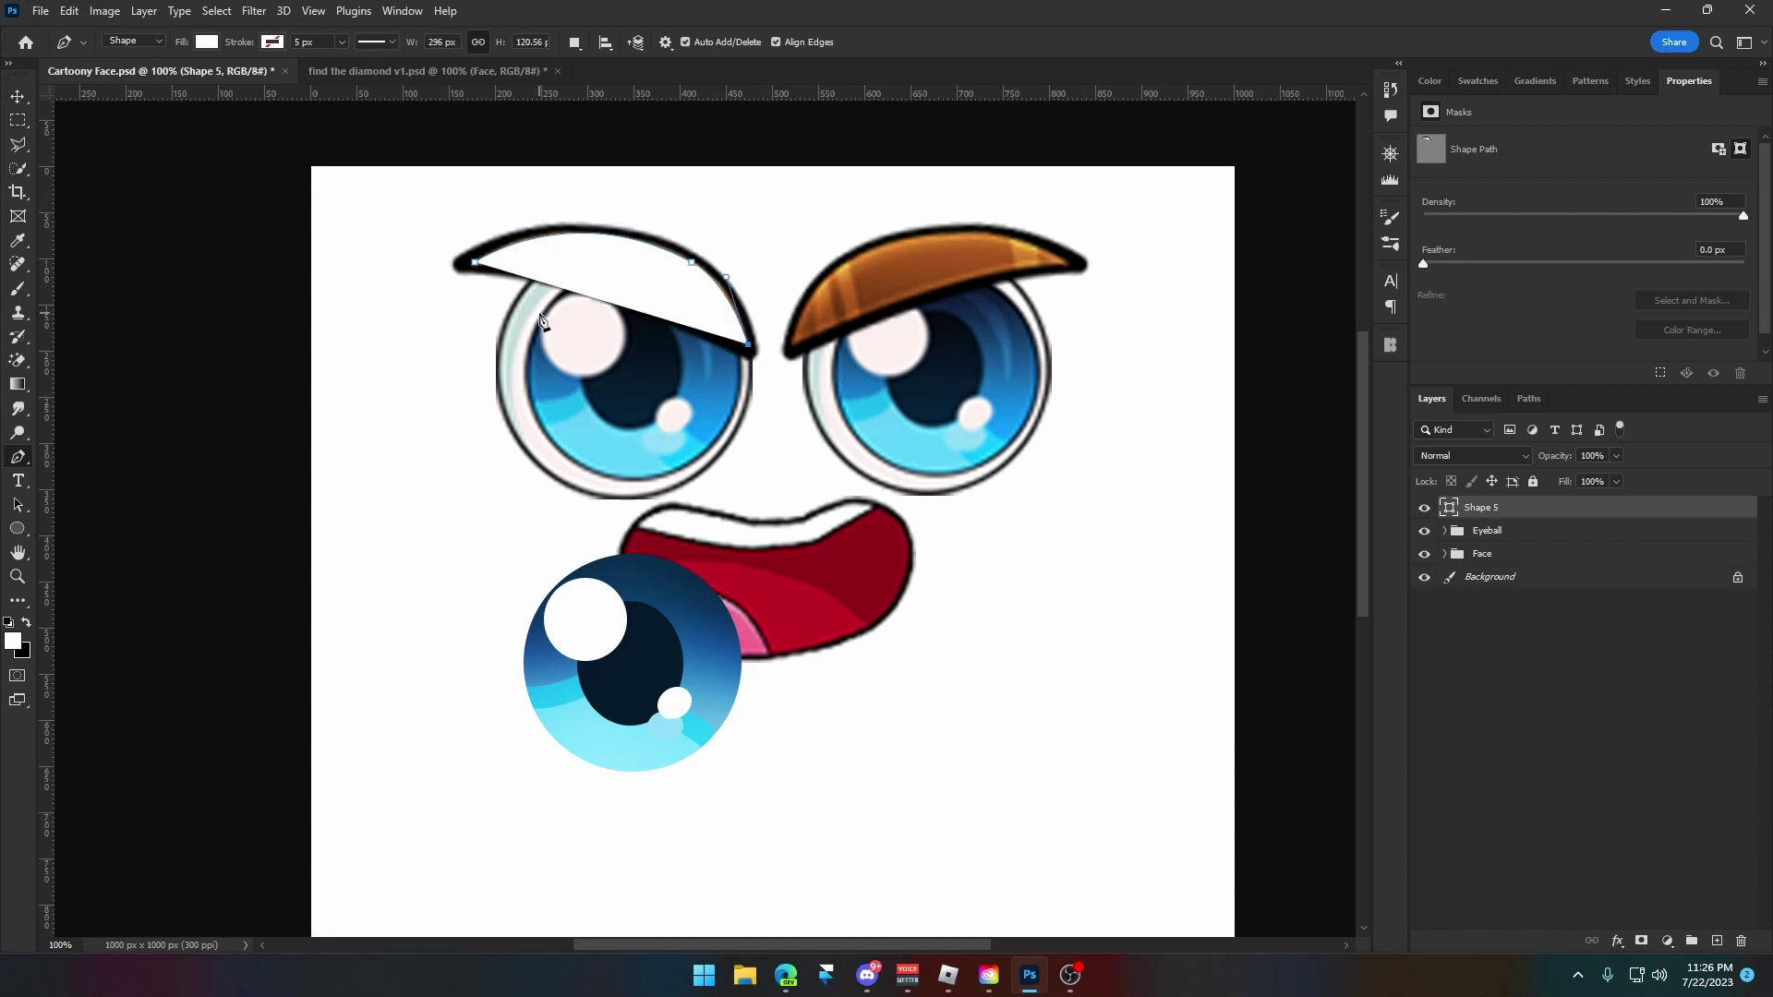
left_click_drag(474, 267, 332, 250)
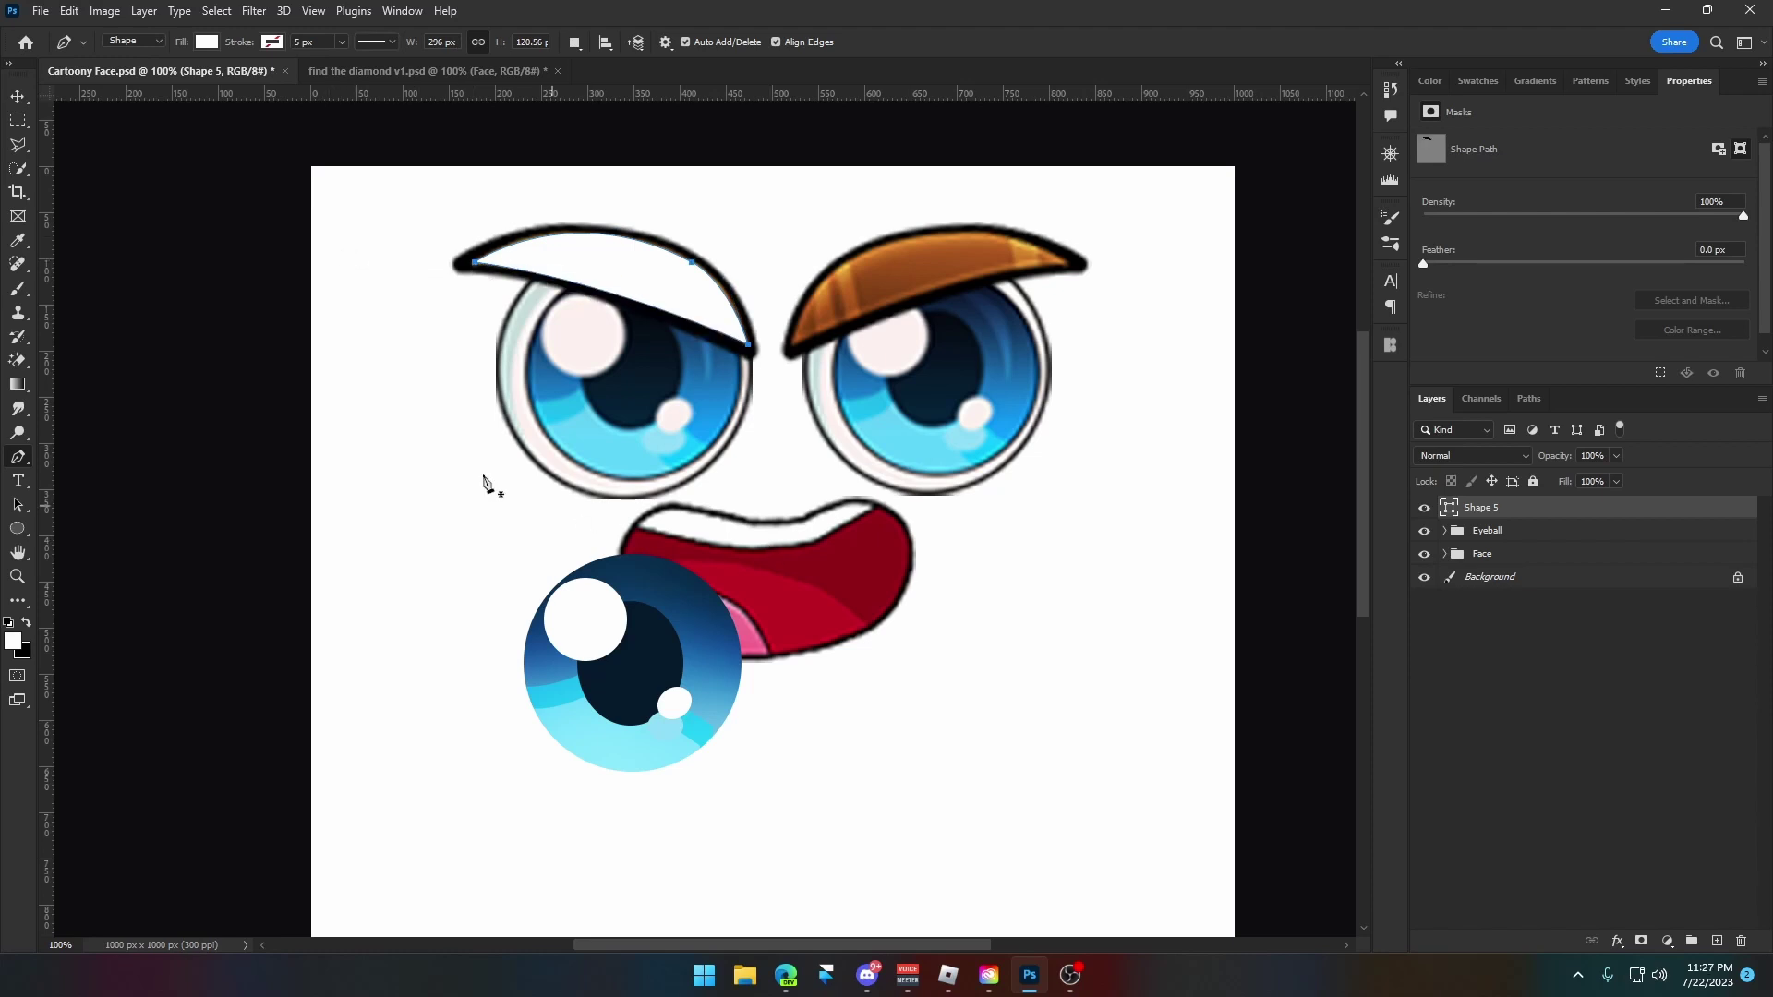
Move the traced eyebrow shape down below the reference brow and fill it with brown sampled from that brow.
left_click(17, 97)
left_click_drag(711, 305, 752, 425)
double_click(1443, 514)
left_click(734, 268)
left_click(1246, 480)
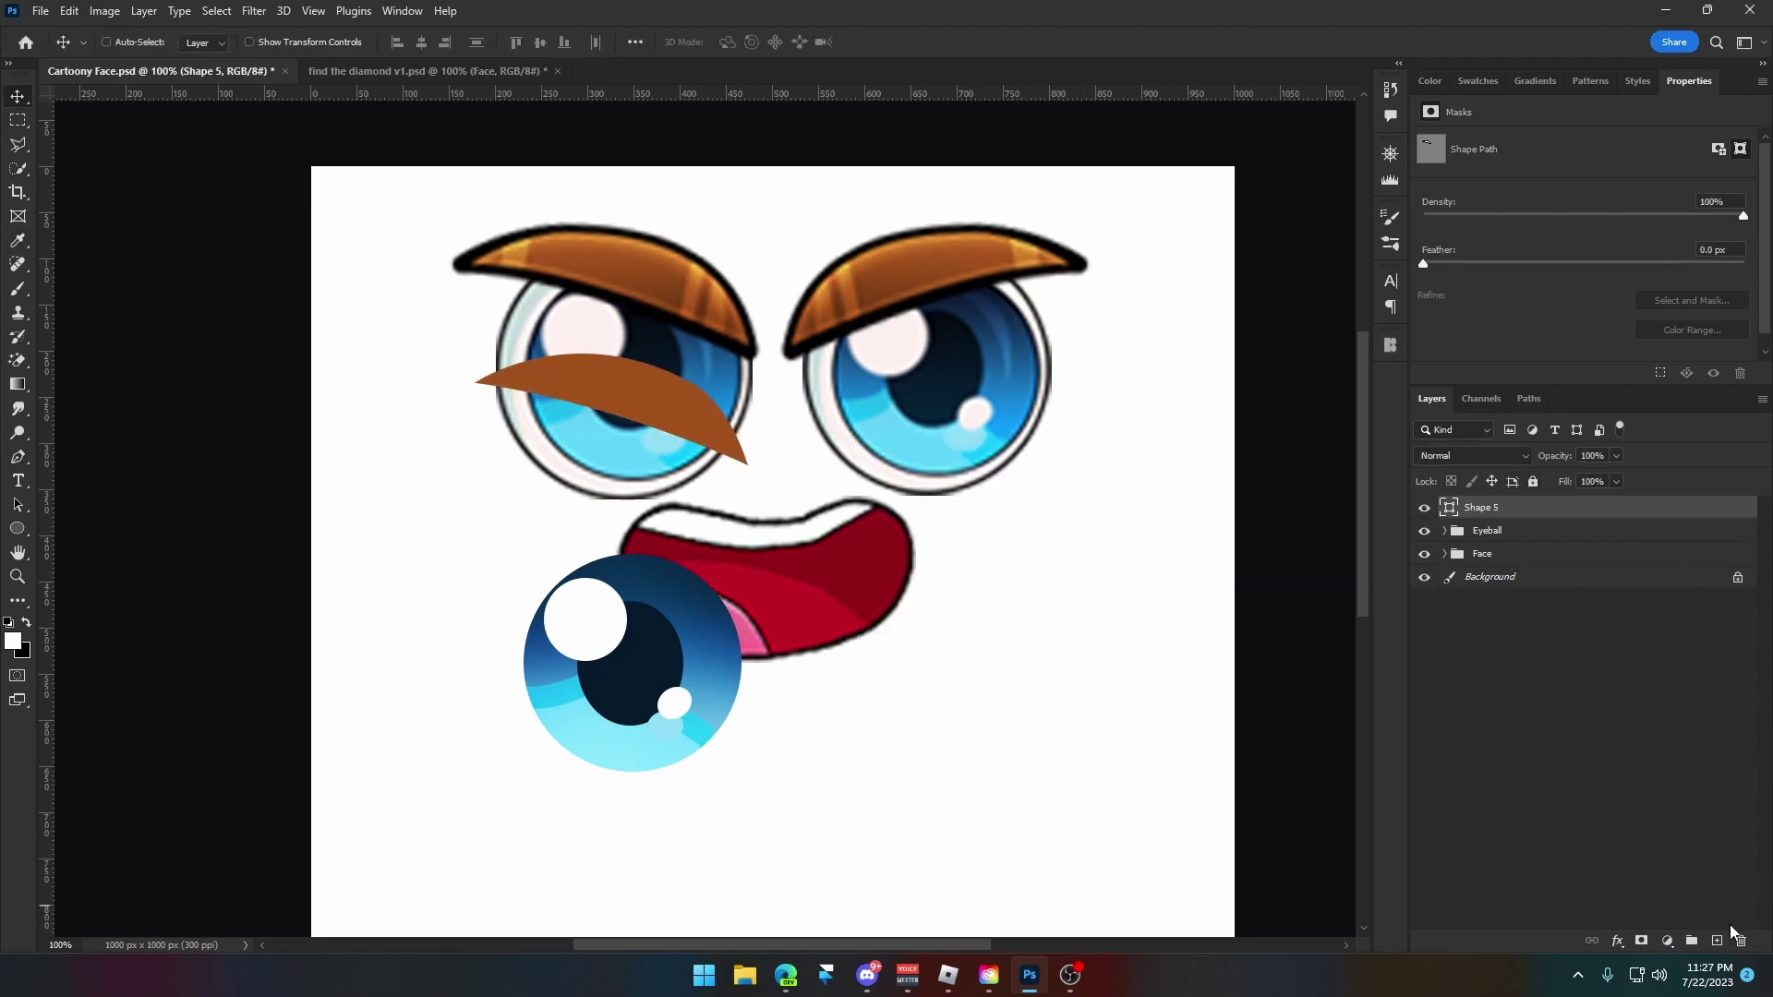
Clip a new layer to the eyebrow shape and brush soft black along its lower edge with a 90 px brush.
left_click(1717, 942)
right_click(1495, 509)
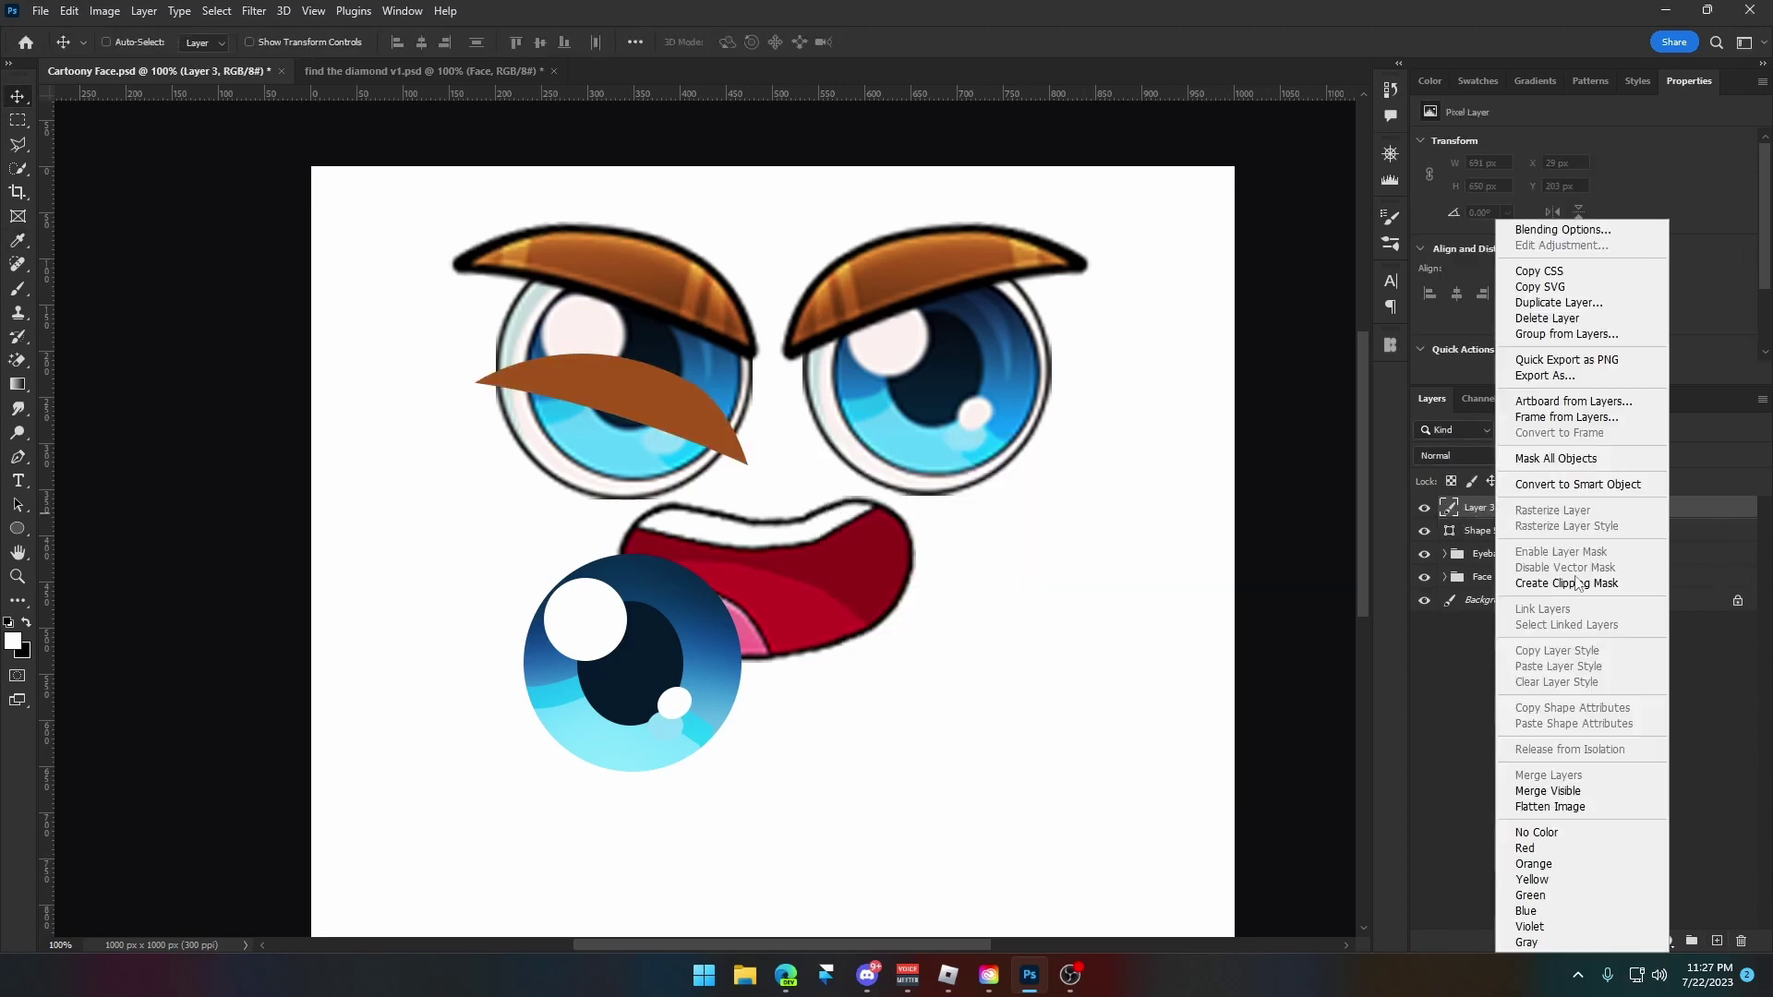
left_click(1580, 579)
key("b")
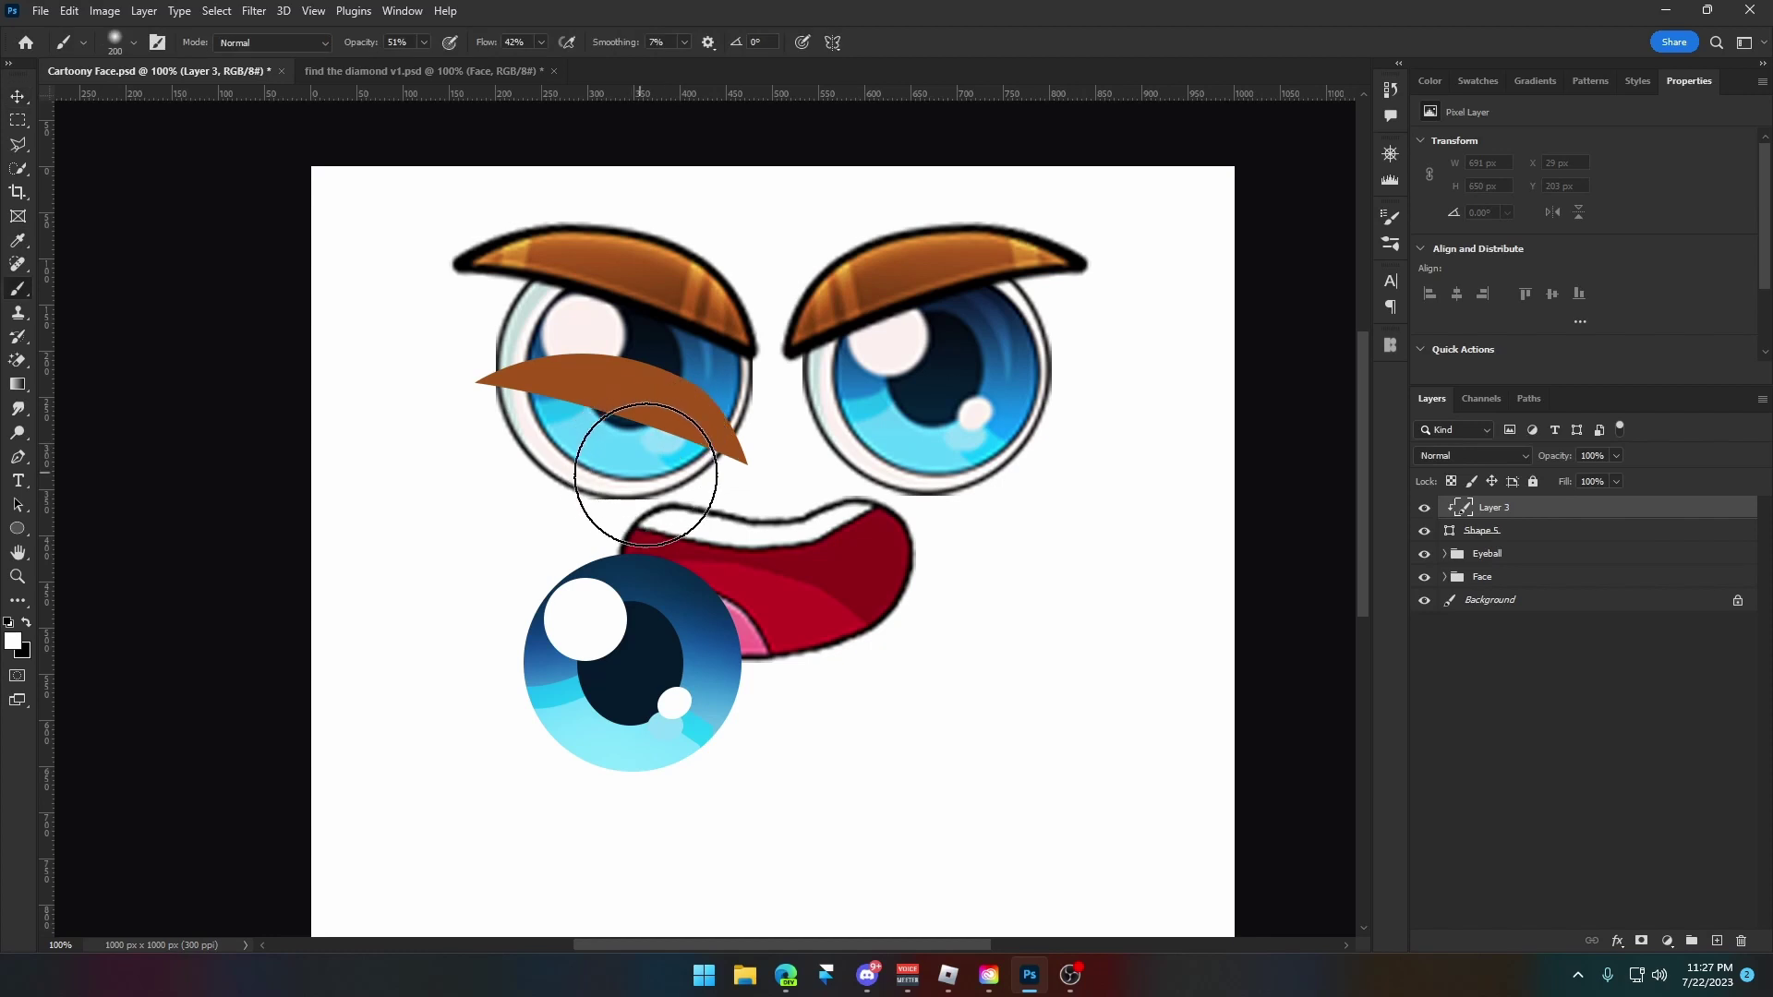
key("x")
key("bracketleft")
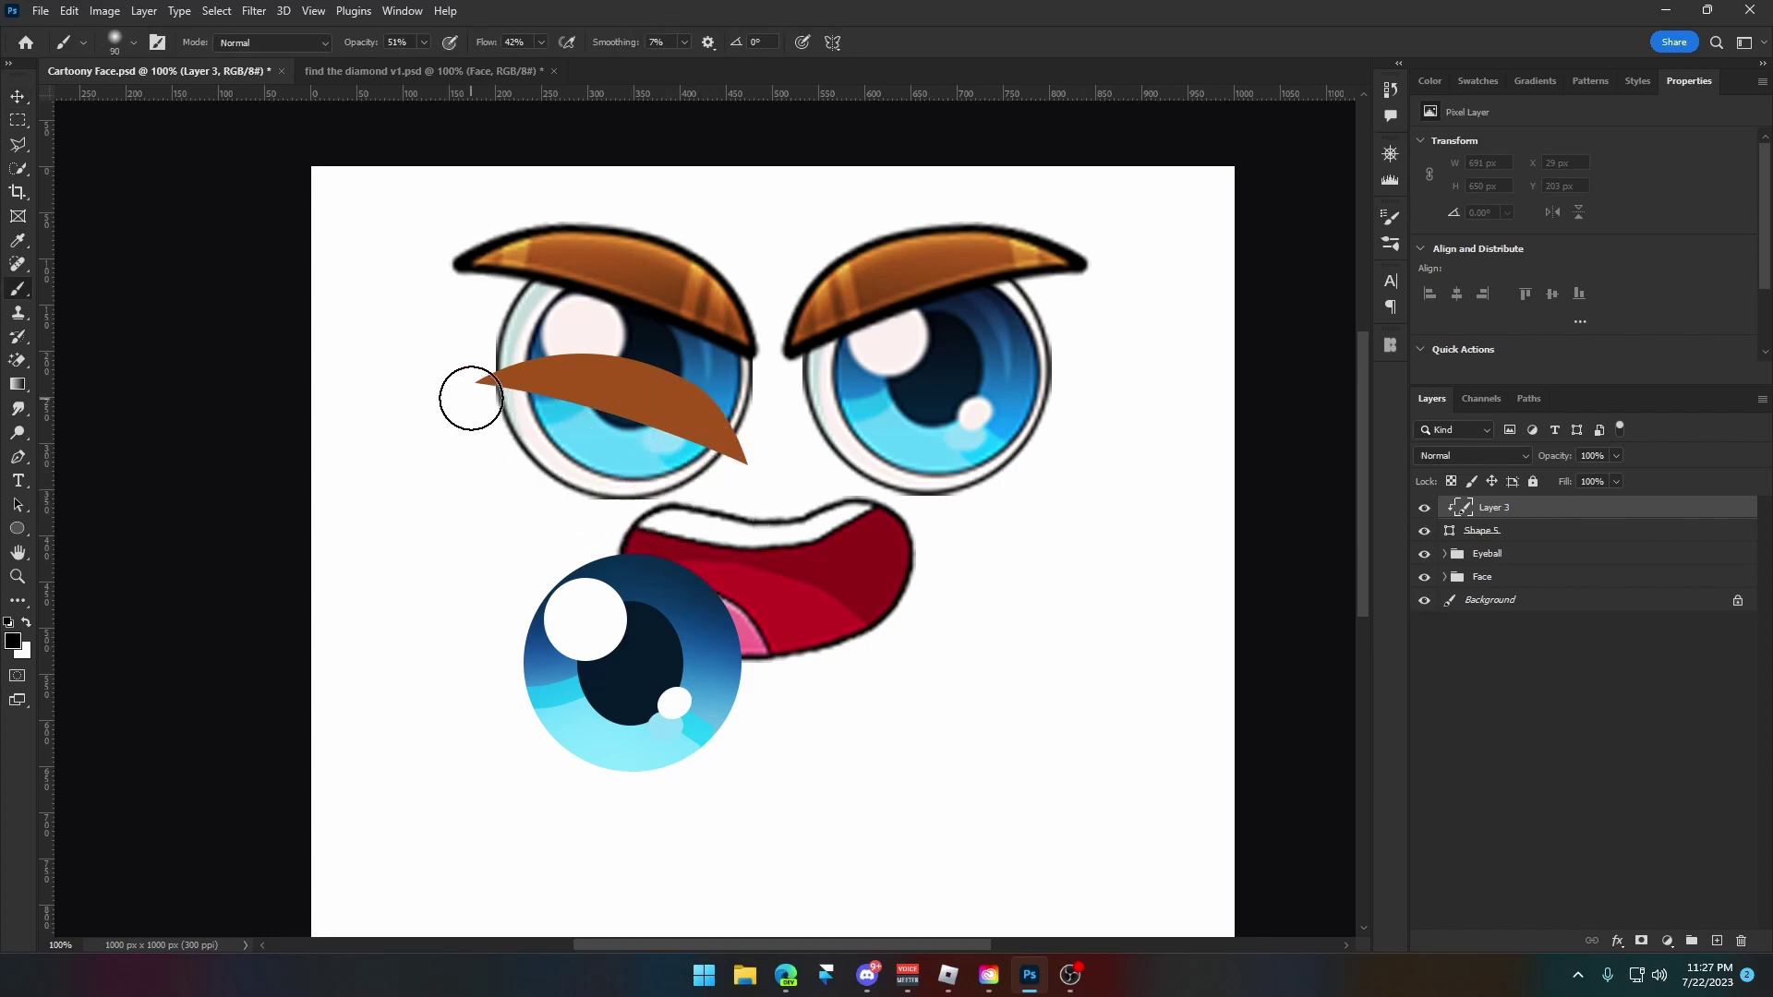
left_click_drag(471, 396, 644, 462)
Enlarge the brush to 150 px, deepen the black along the brow's underside, and brush soft white along its upper edge.
key("bracketright")
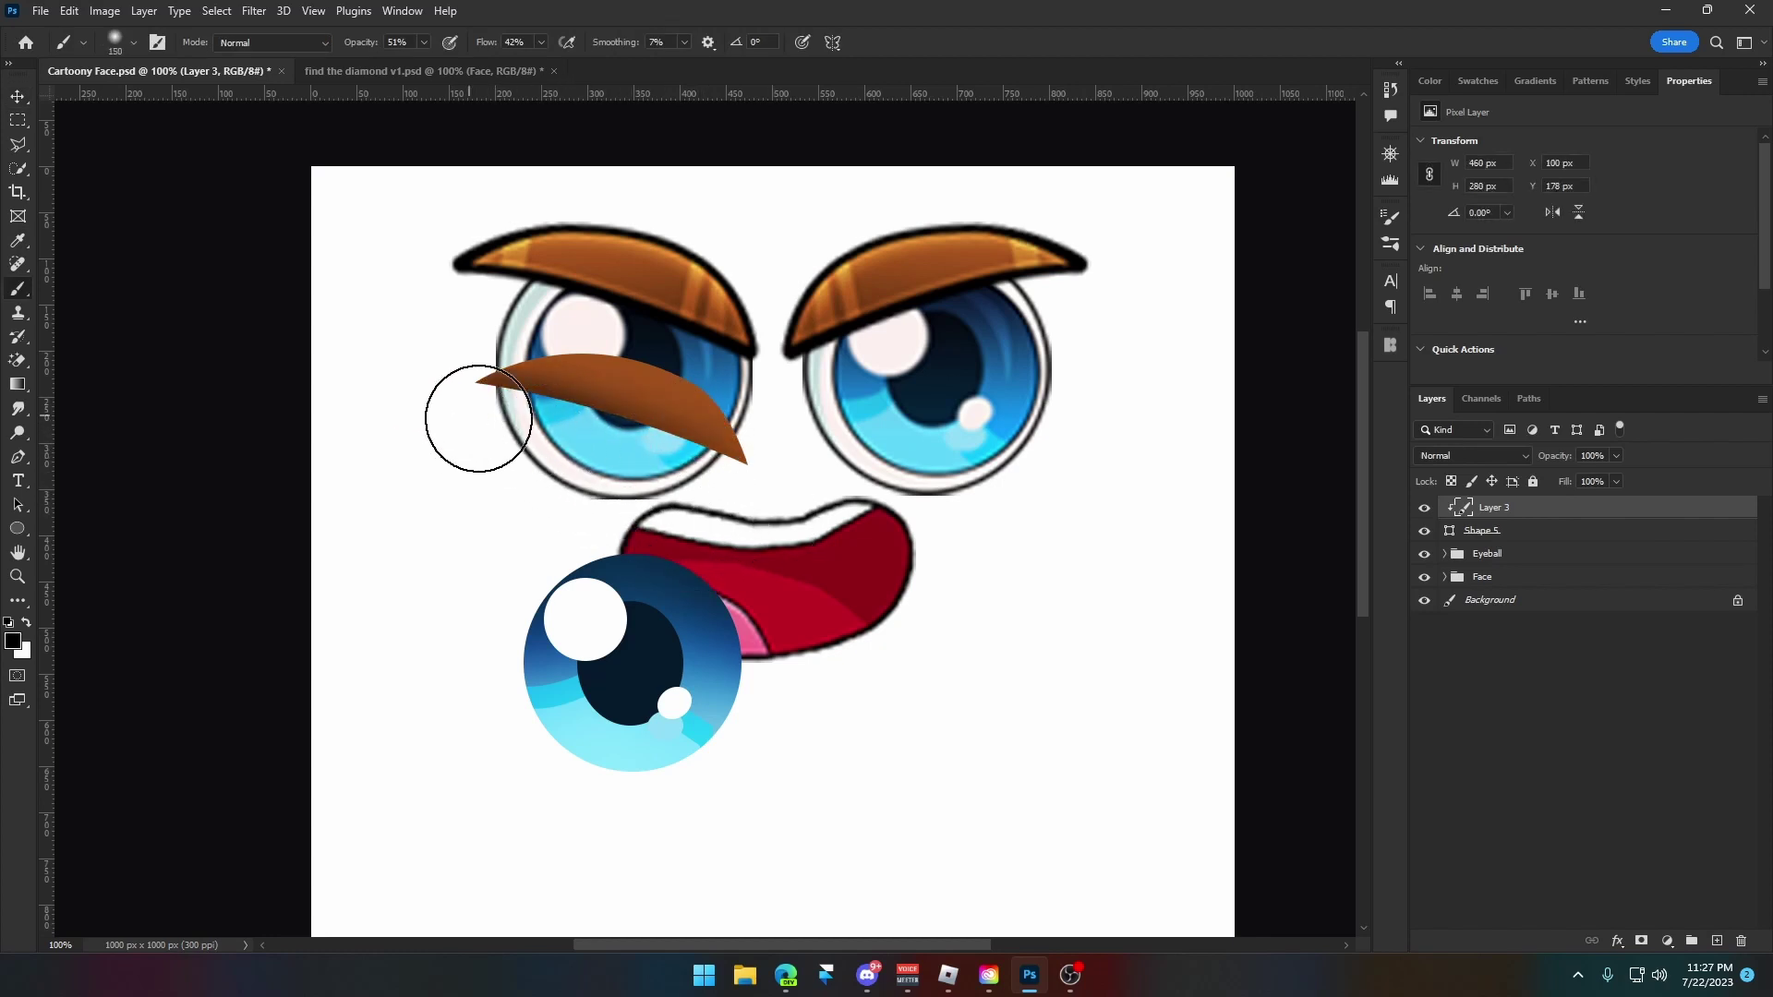
mouse_move(471, 411)
left_mouse_down()
mouse_move(763, 543)
mouse_move(494, 420)
mouse_move(620, 430)
mouse_move(772, 495)
mouse_move(699, 442)
mouse_move(433, 416)
mouse_move(733, 475)
mouse_move(581, 311)
mouse_move(803, 393)
left_mouse_up()
key("x")
key("v")
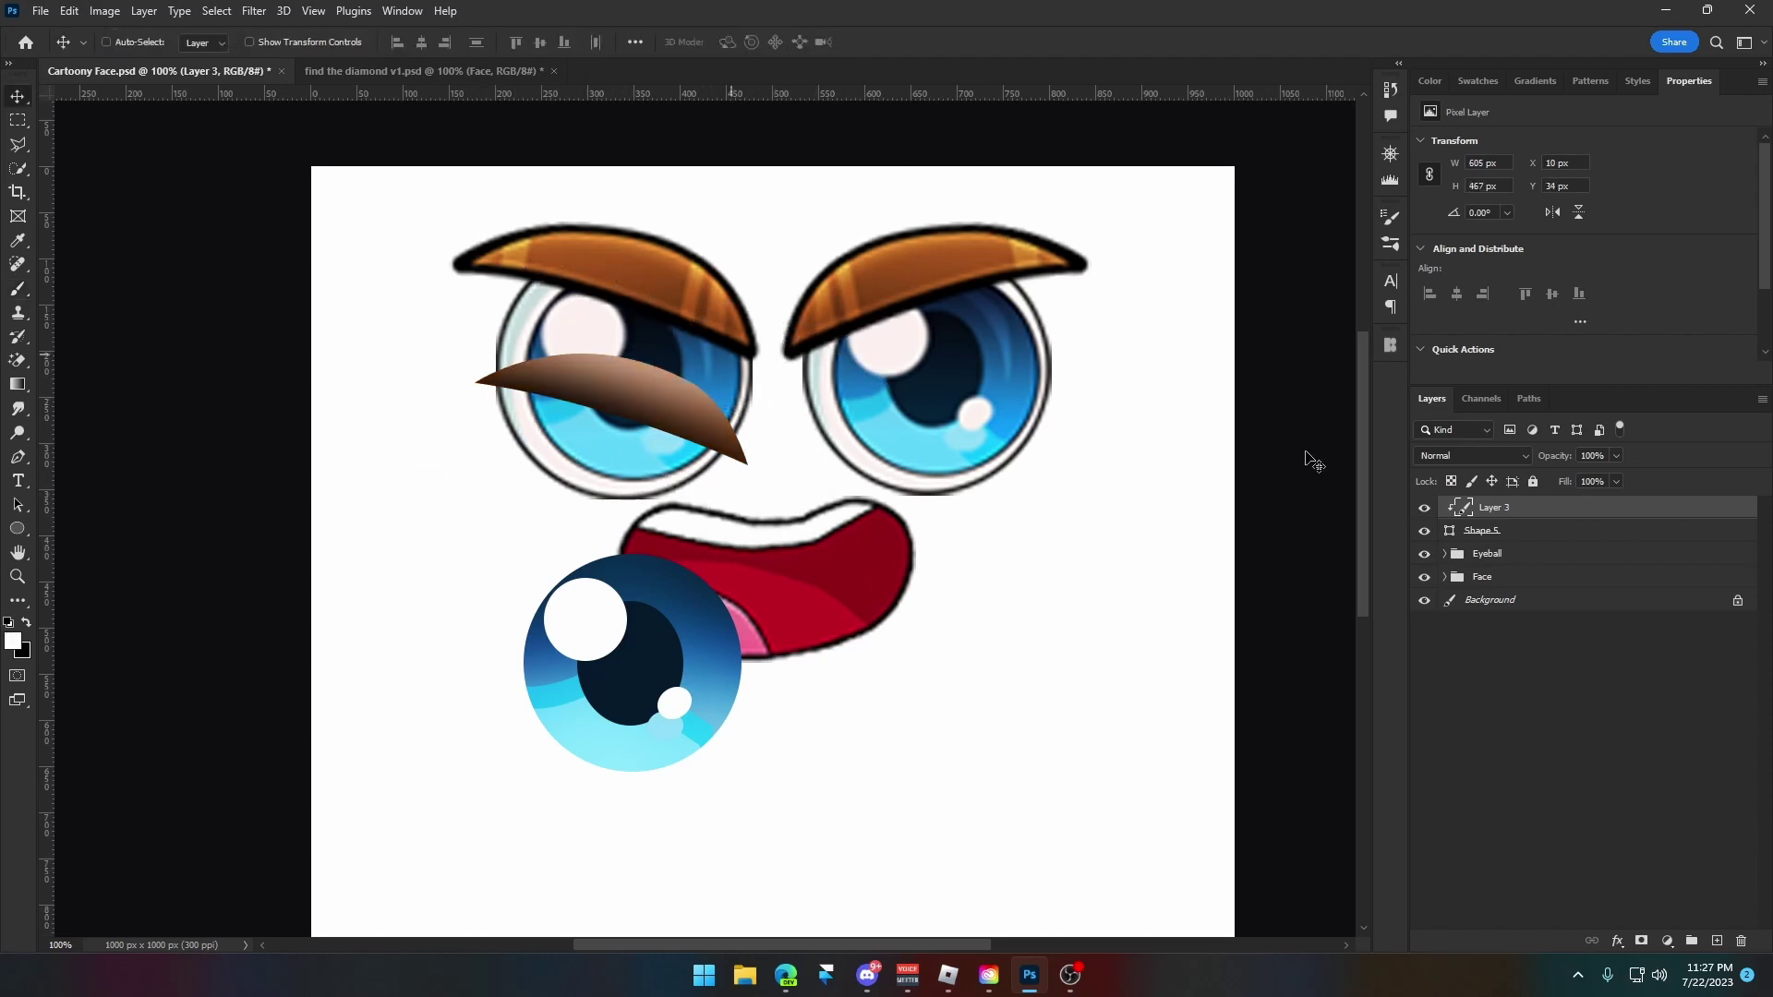
Set the eyebrow shading layer to Overlay blending at 63% opacity.
left_click(1473, 455)
left_click(1498, 678)
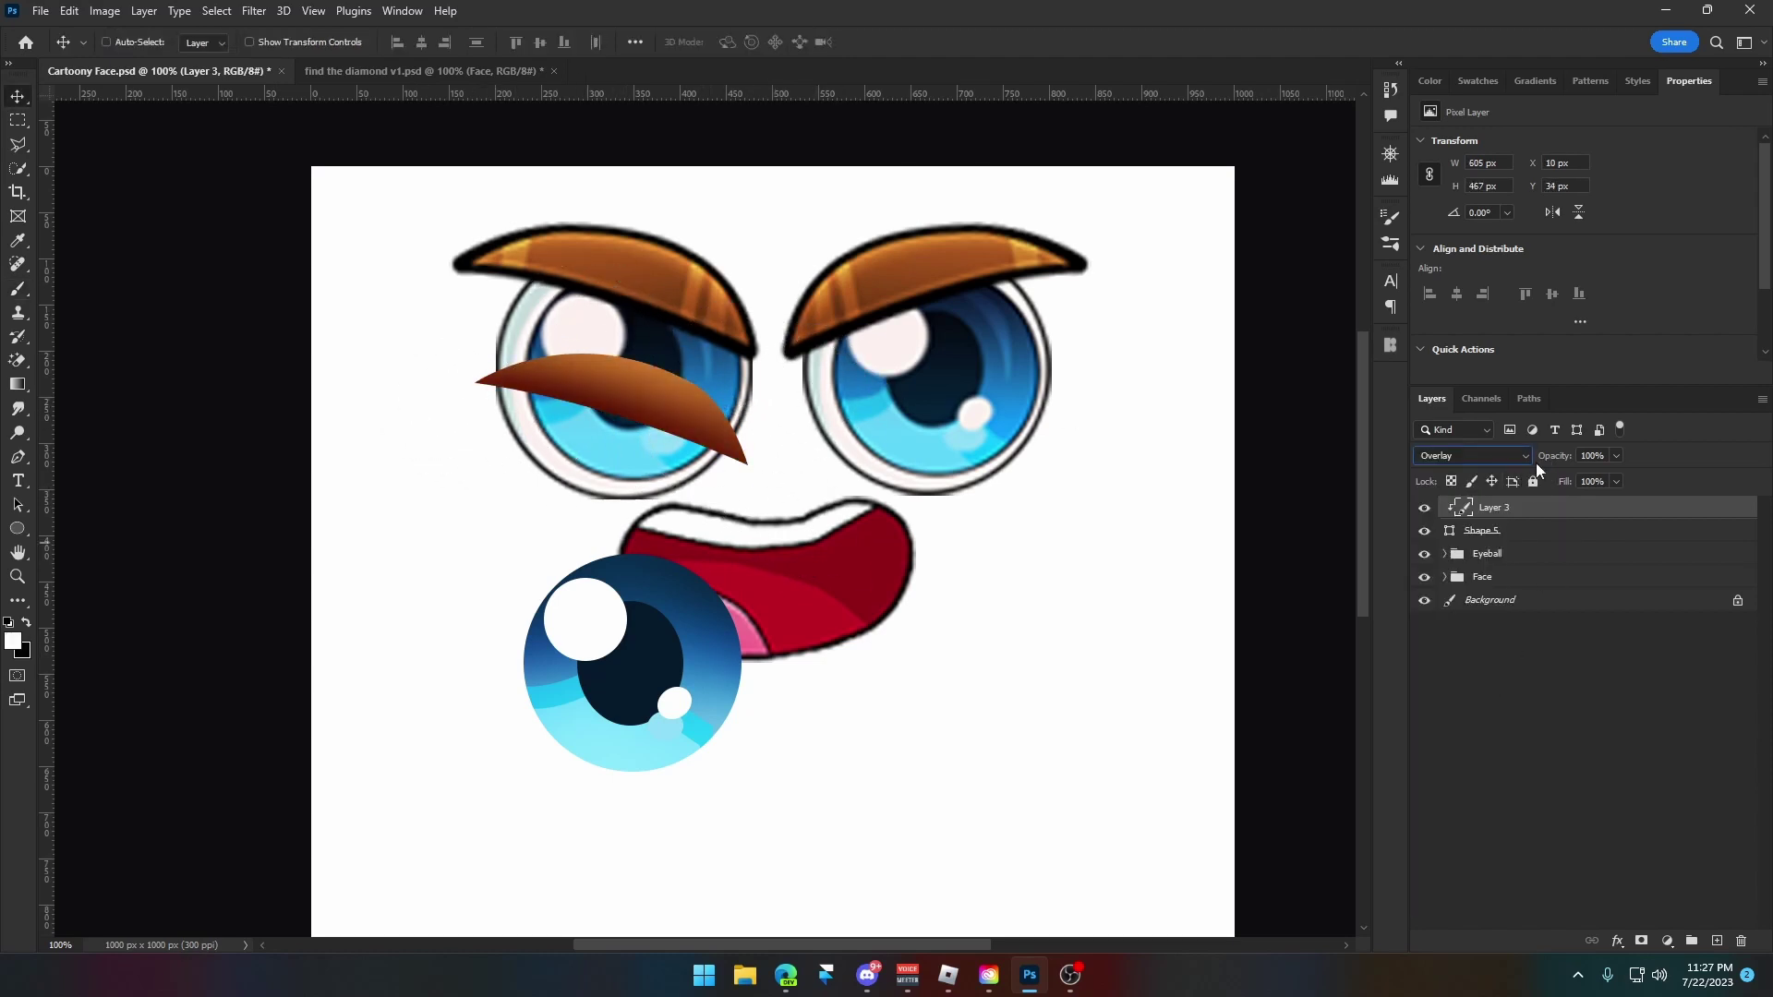
left_click_drag(1552, 457, 1519, 461)
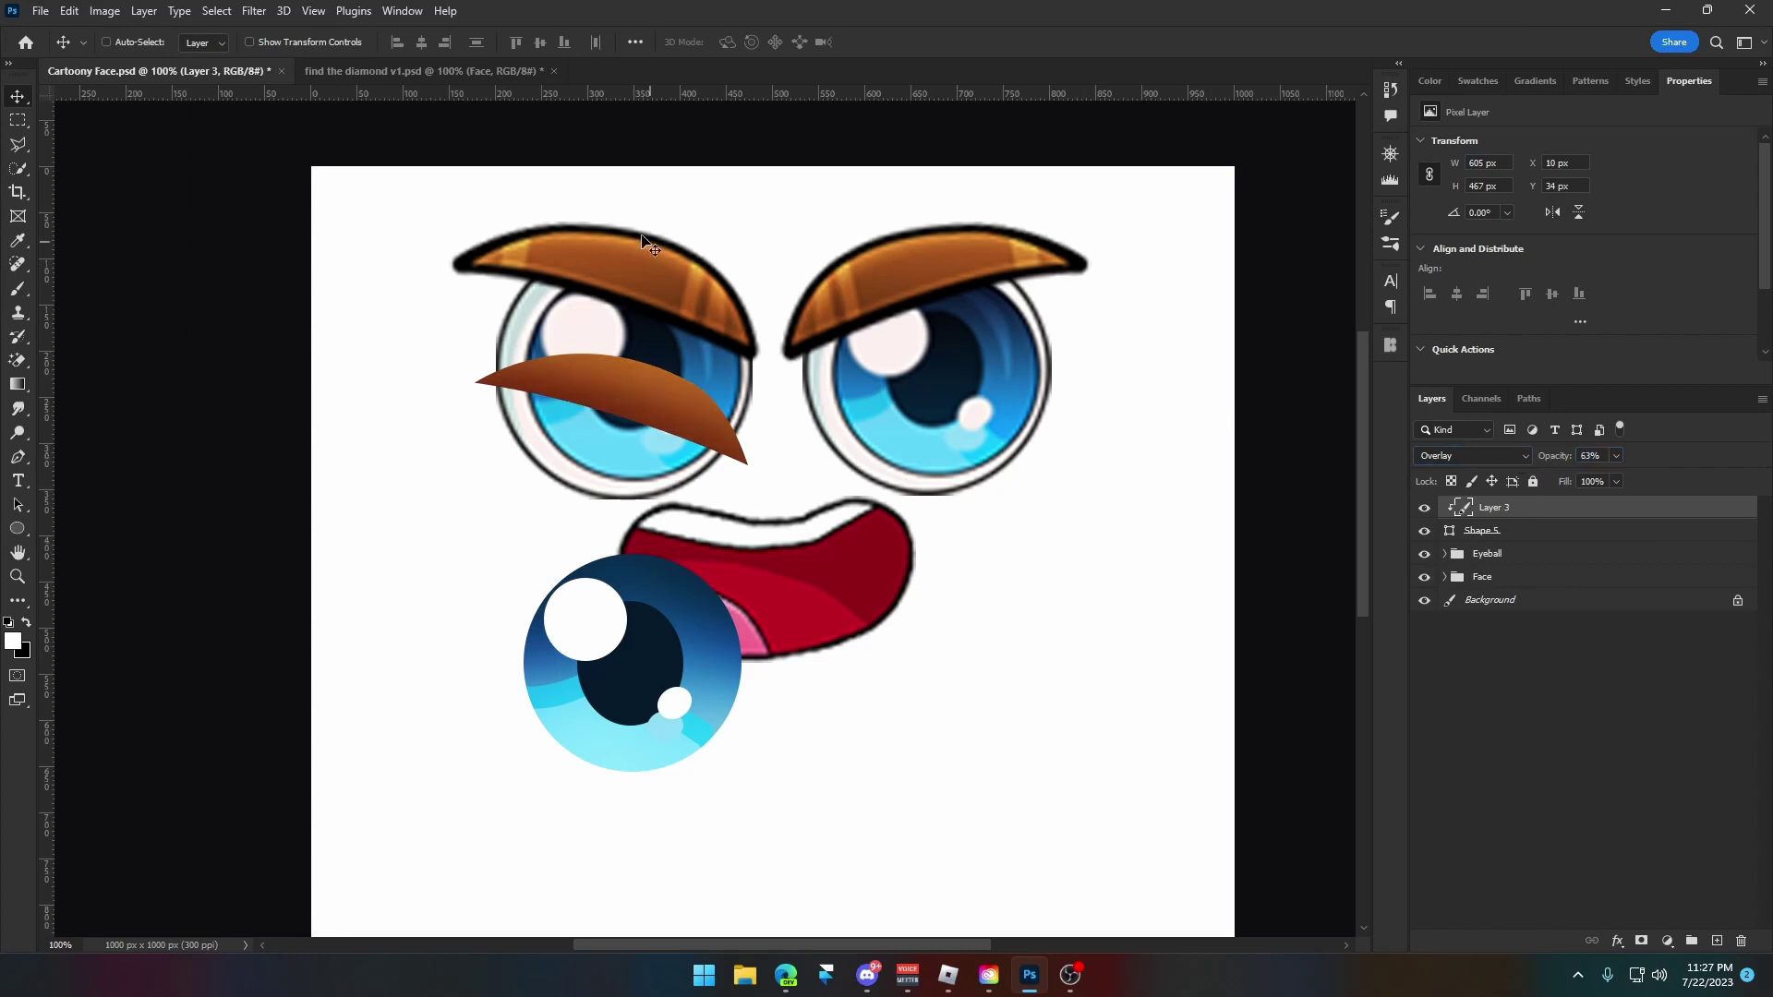
Open the layer style of the brown eyebrow shape and enable an Inner Shadow.
left_click(1478, 534)
left_click(1424, 531)
left_click(1424, 531)
right_click(1515, 536)
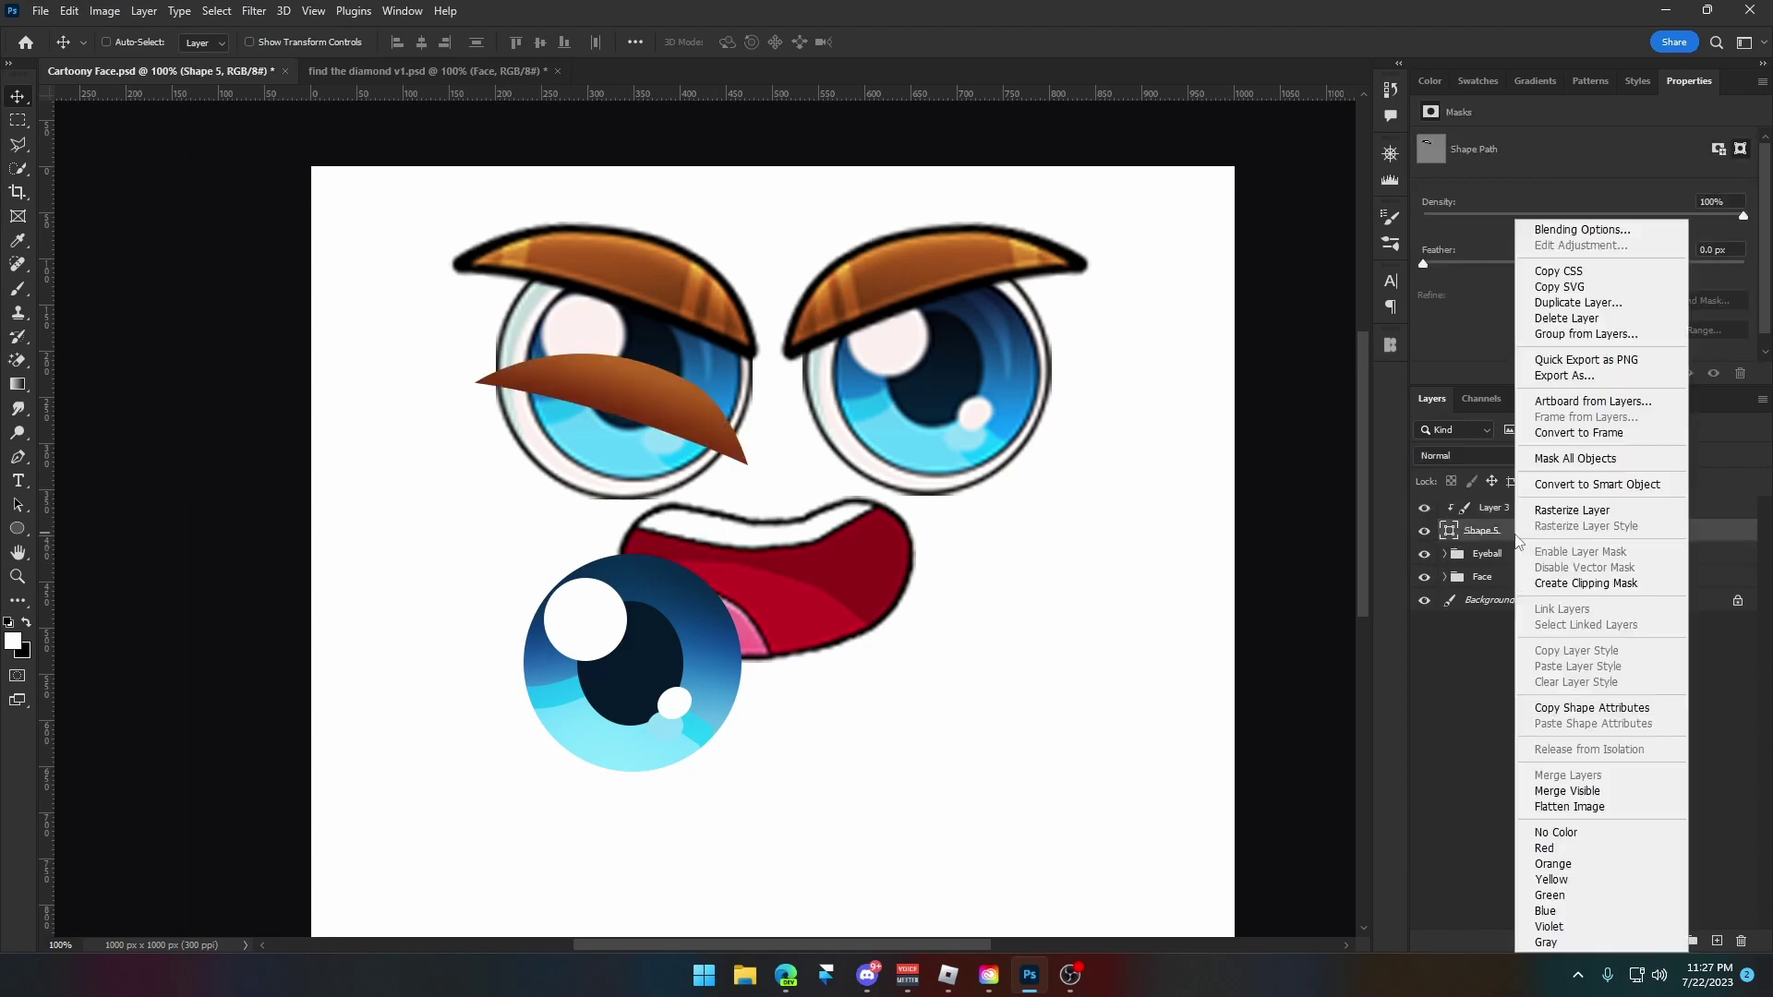
left_click(1561, 231)
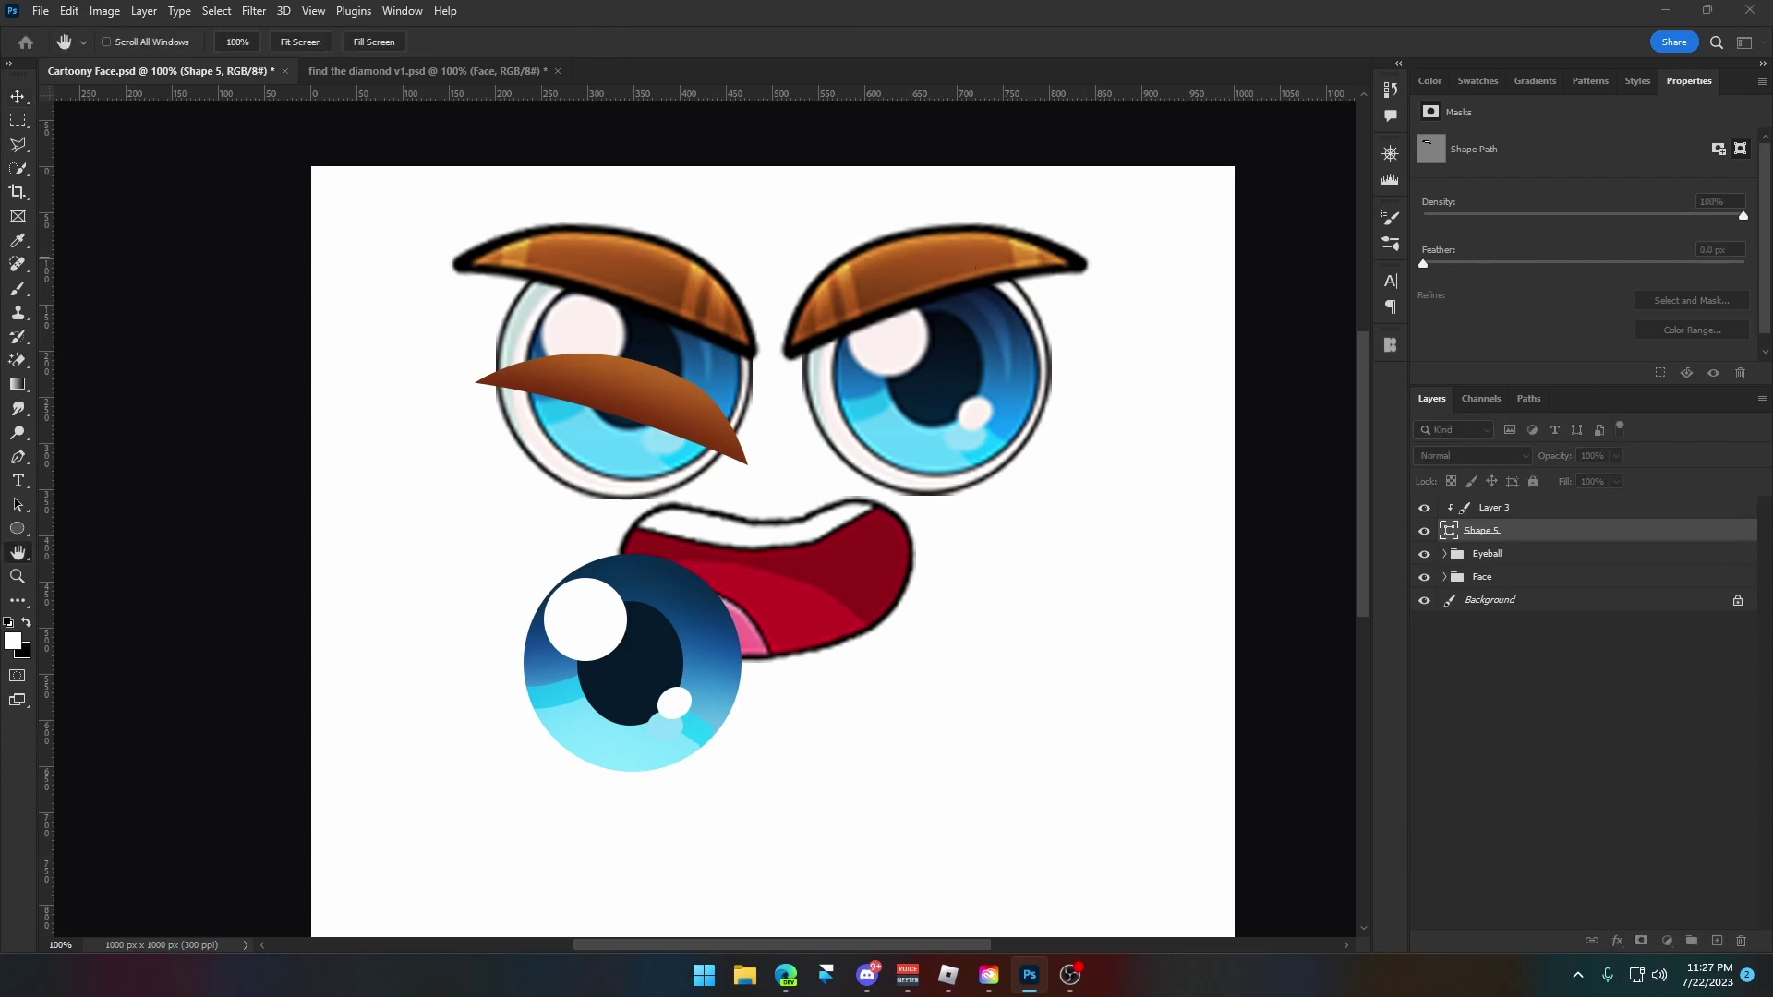
left_click_drag(1073, 327, 977, 373)
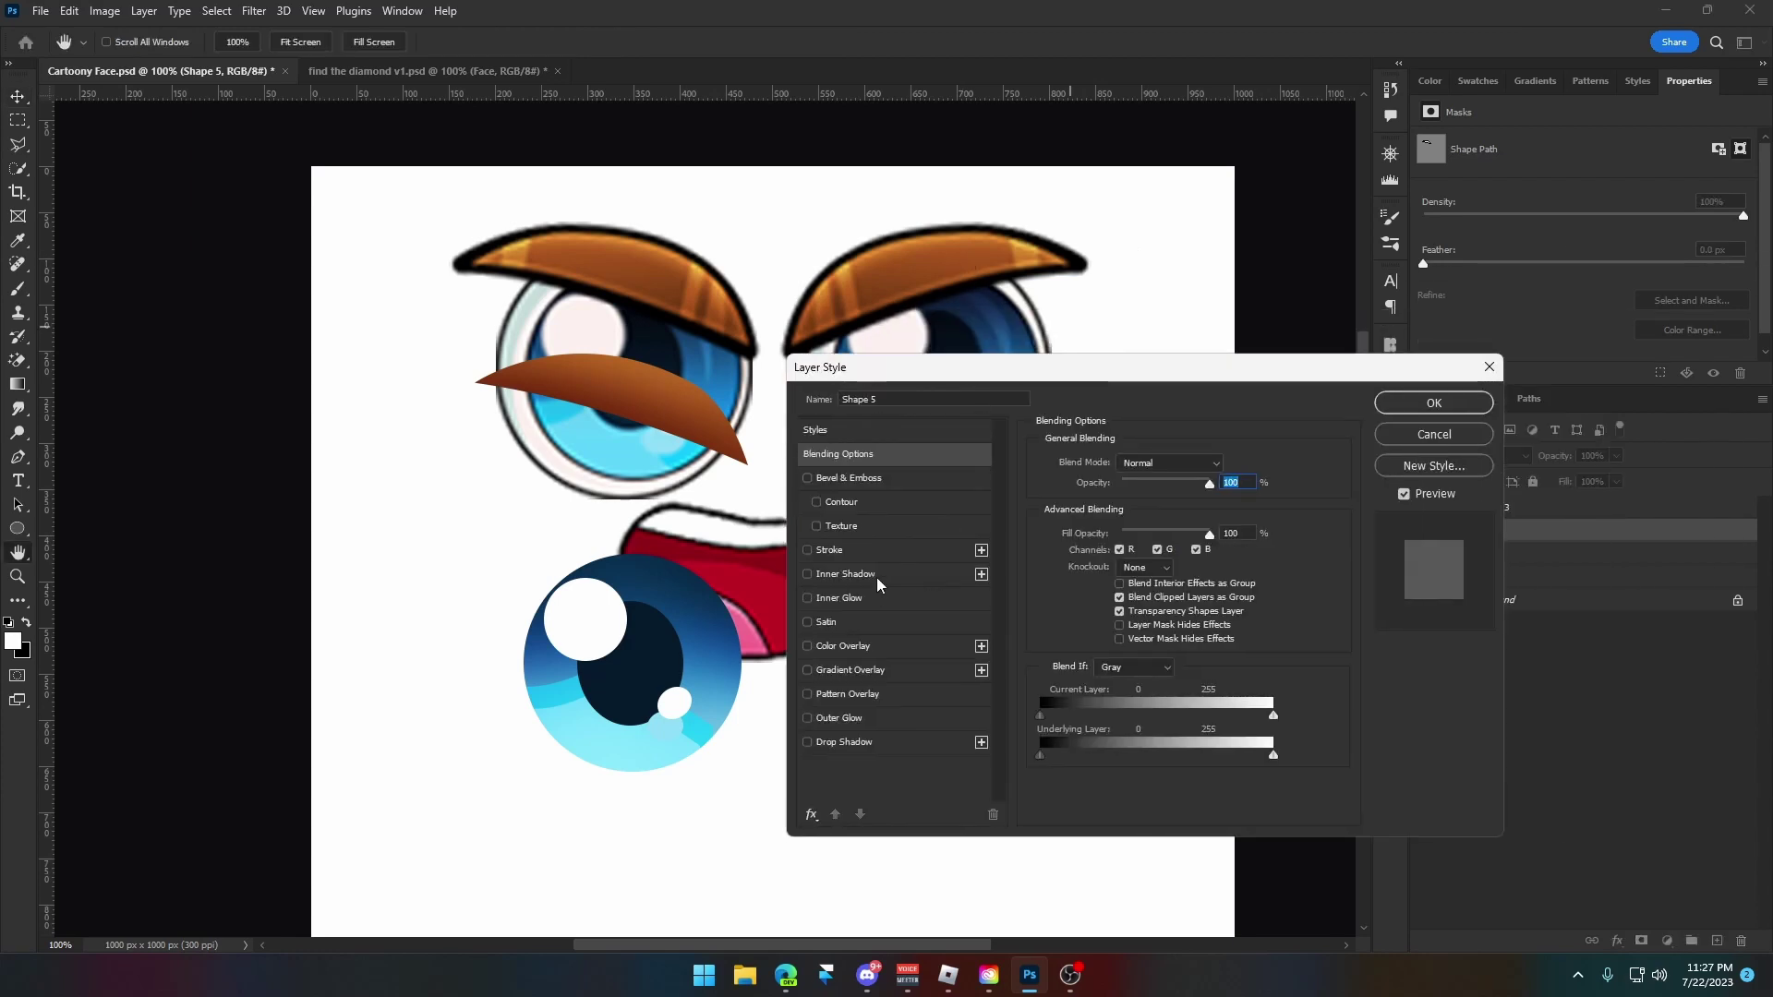
left_click(879, 582)
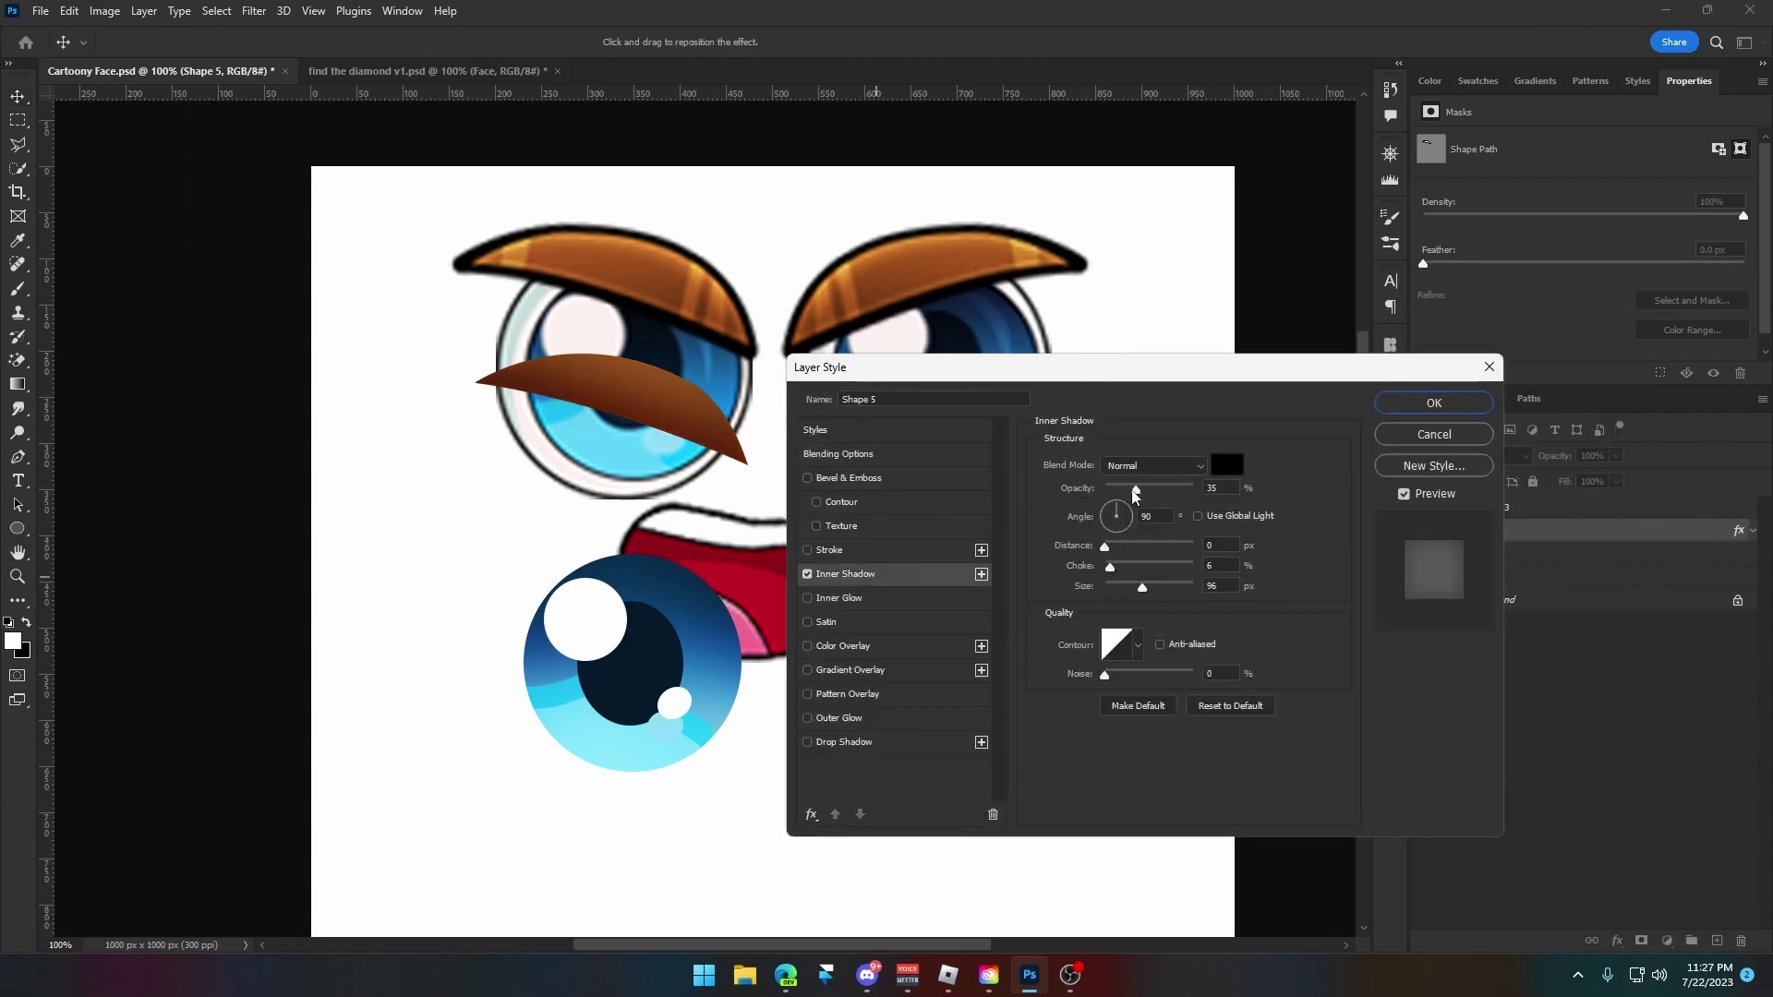
Set the inner shadow colour to white ffffff at 100% opacity with Overlay blending.
left_click(1224, 469)
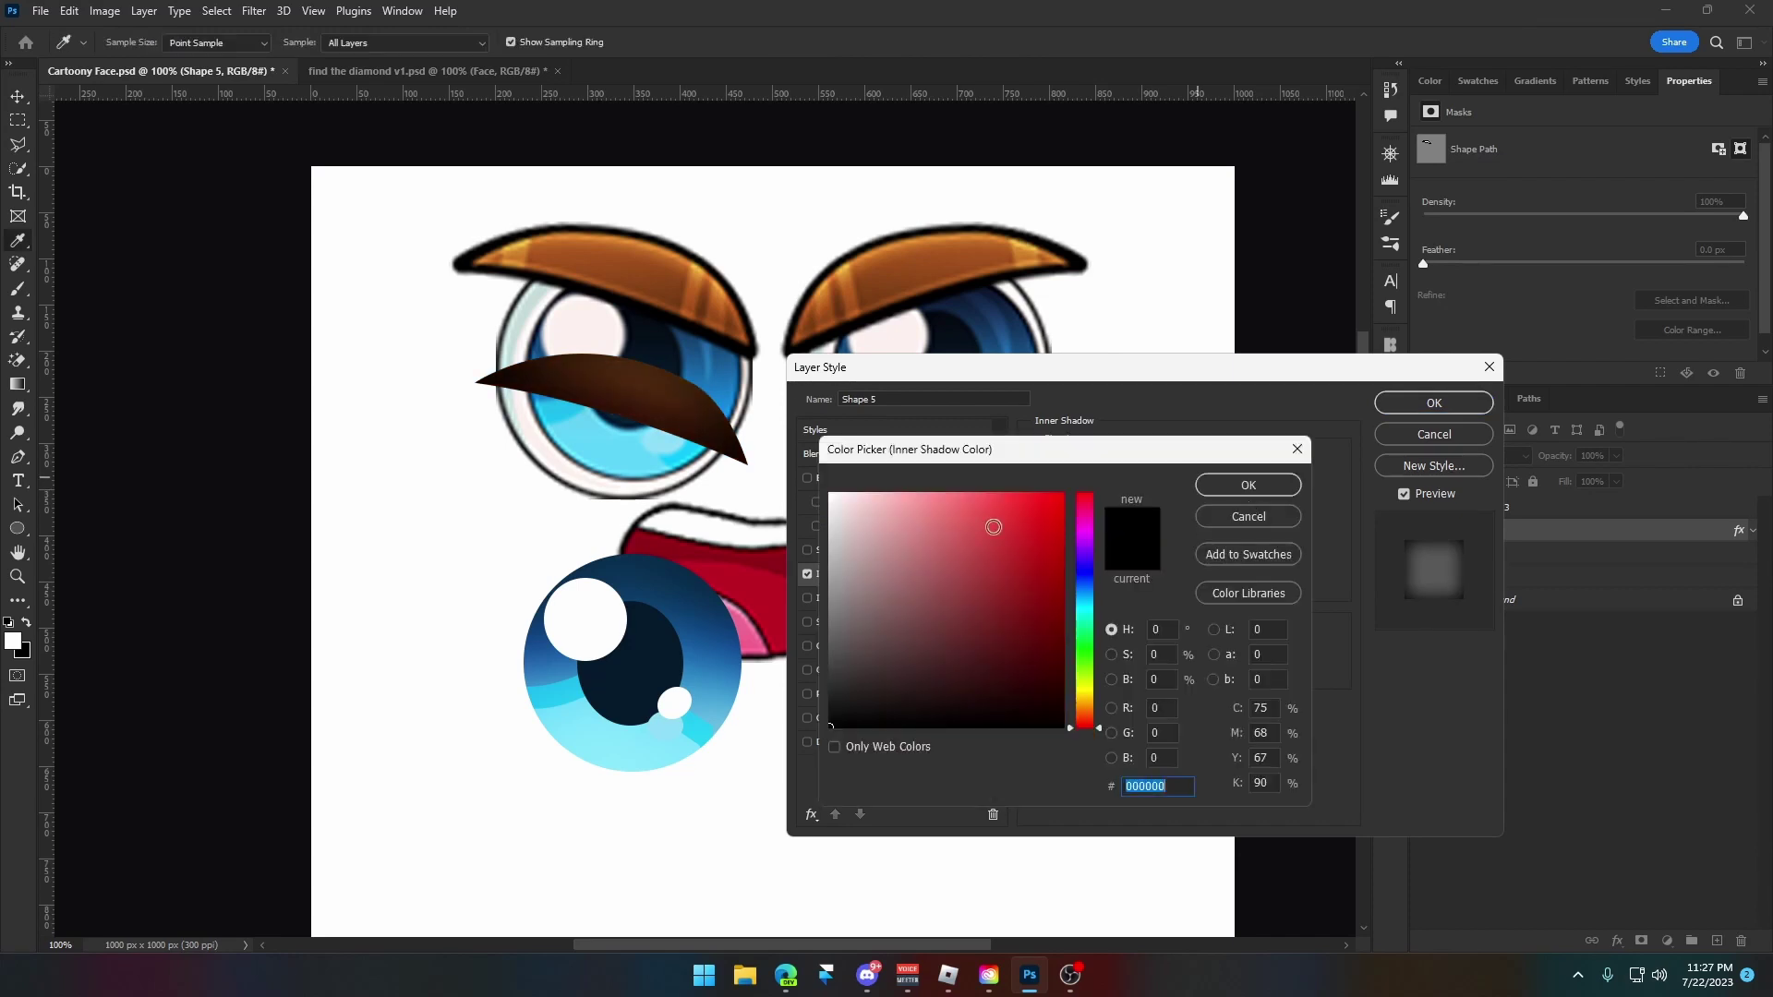
type("ffffff")
key("Return")
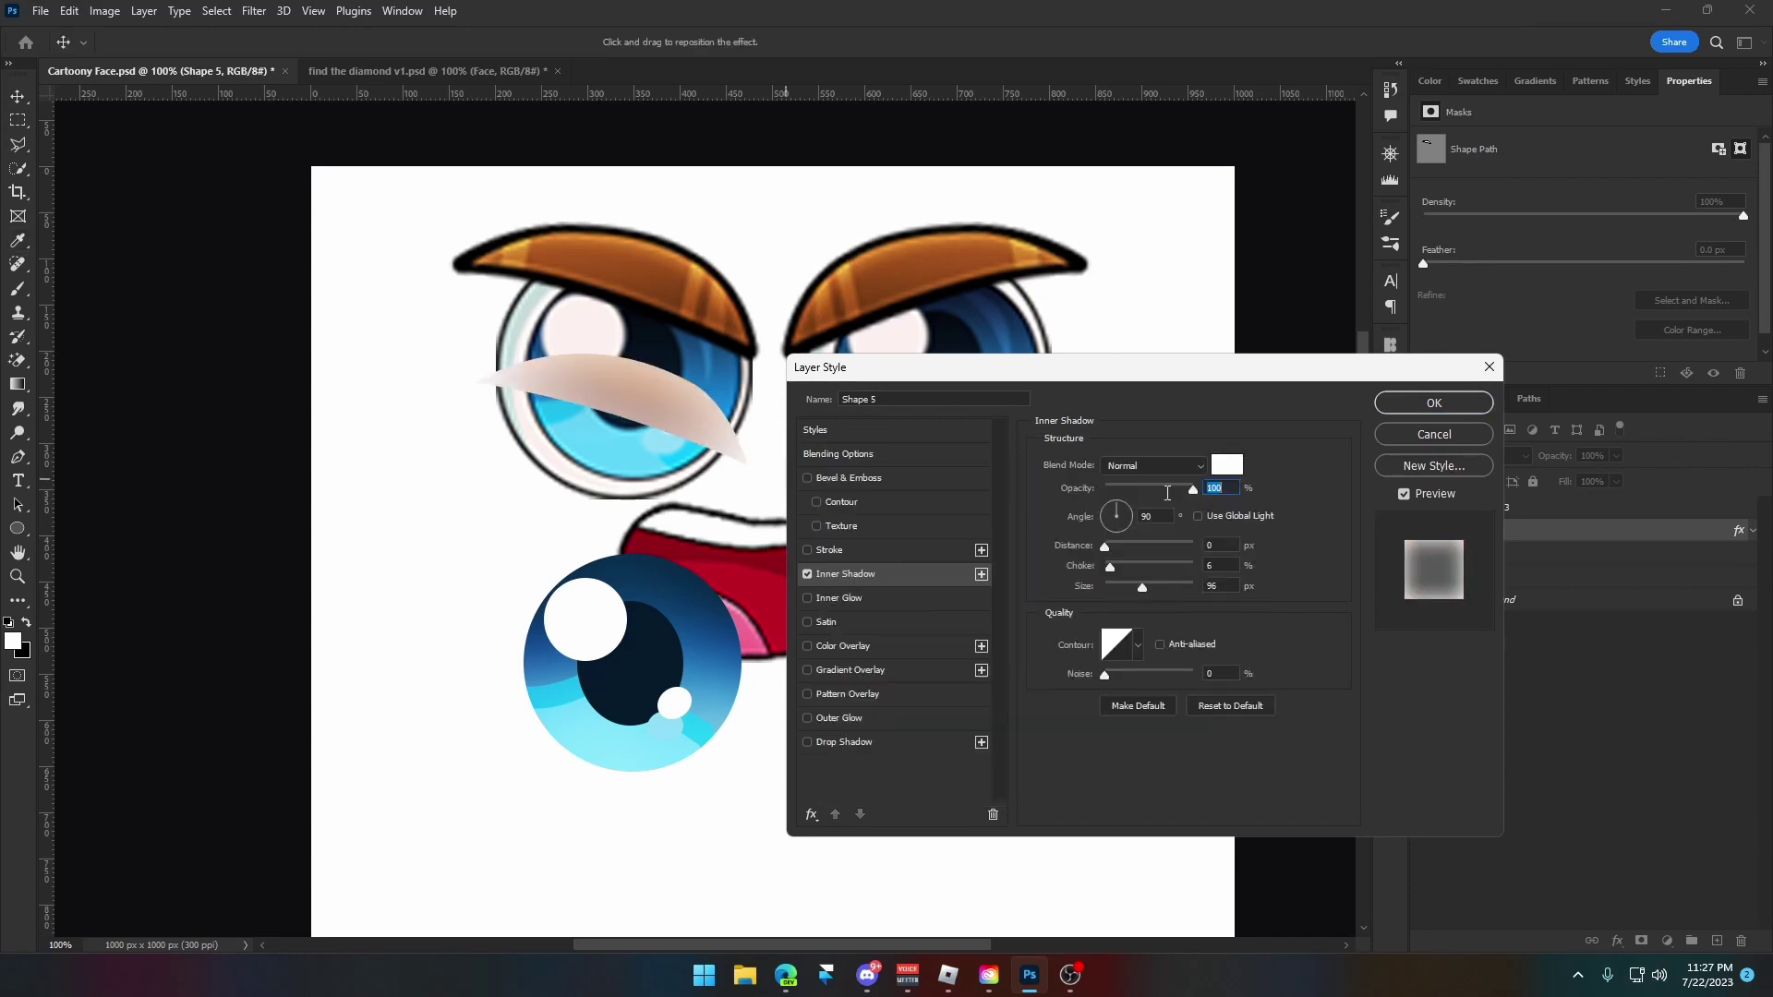
left_click(1160, 466)
left_click(1161, 661)
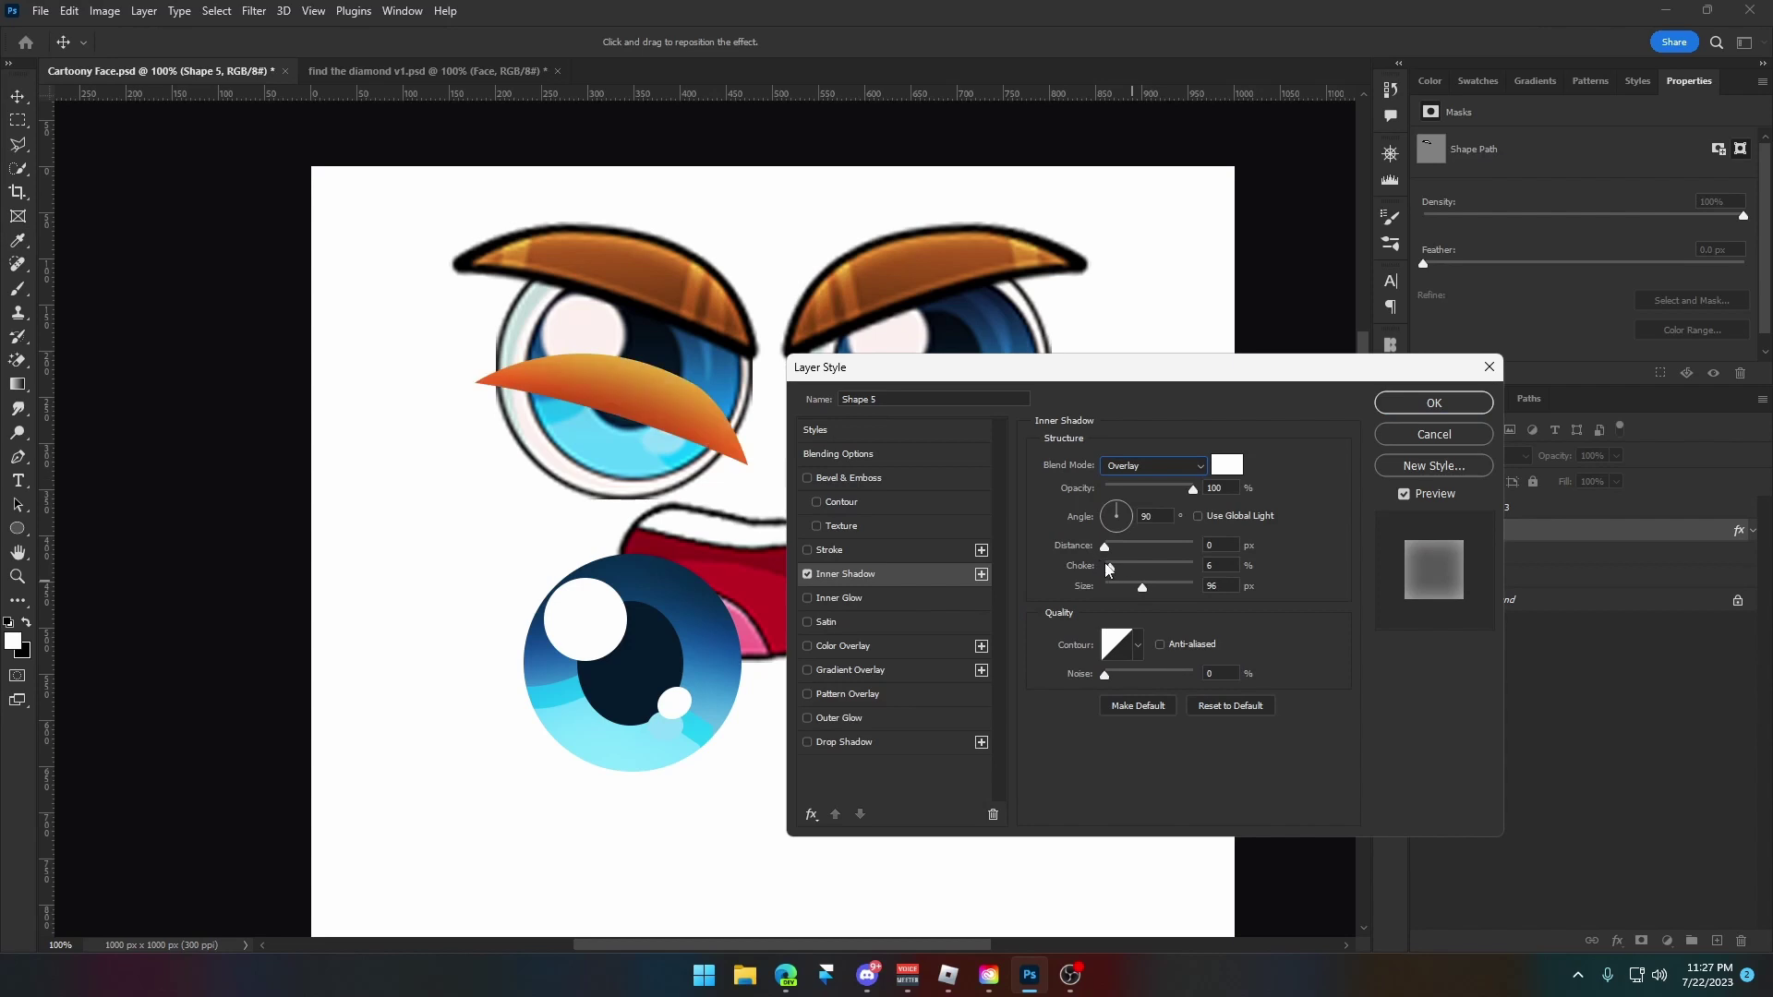
Tighten the eyebrow's inner shadow to 100% choke, 5 px size and 45% opacity, and apply the layer style.
mouse_move(1108, 568)
left_mouse_down()
mouse_move(1180, 569)
mouse_move(1108, 585)
left_mouse_up()
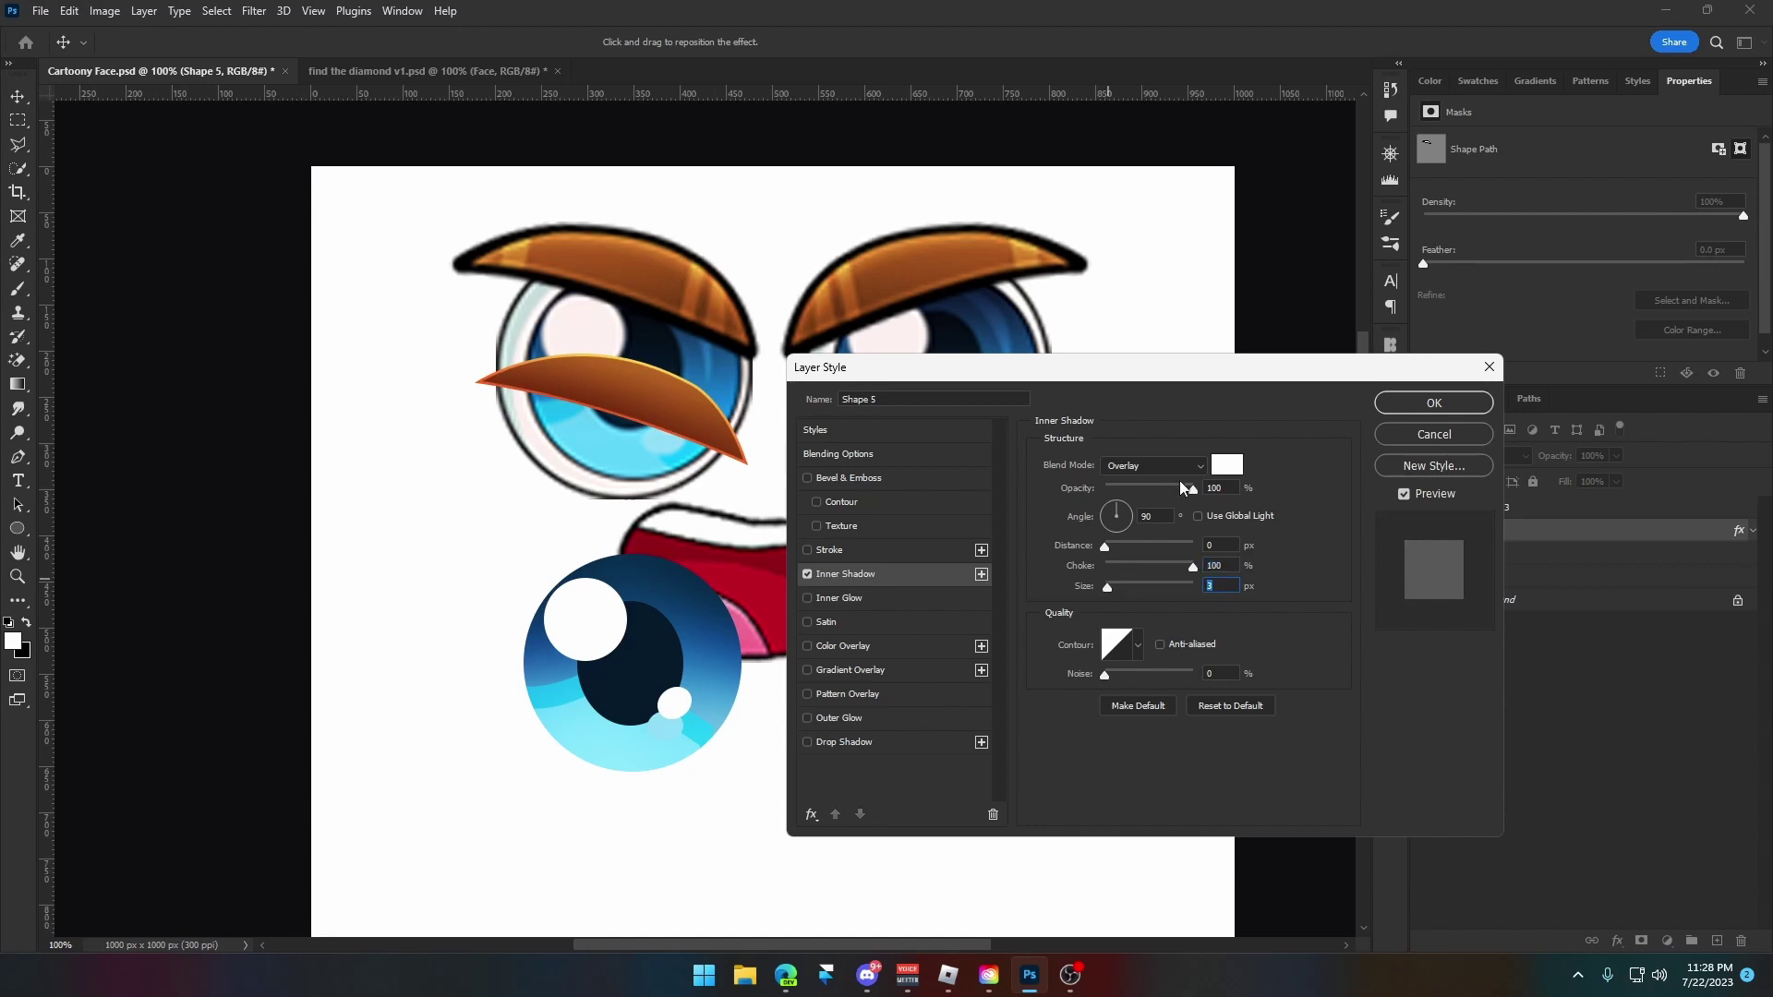
left_click_drag(1182, 486, 1129, 489)
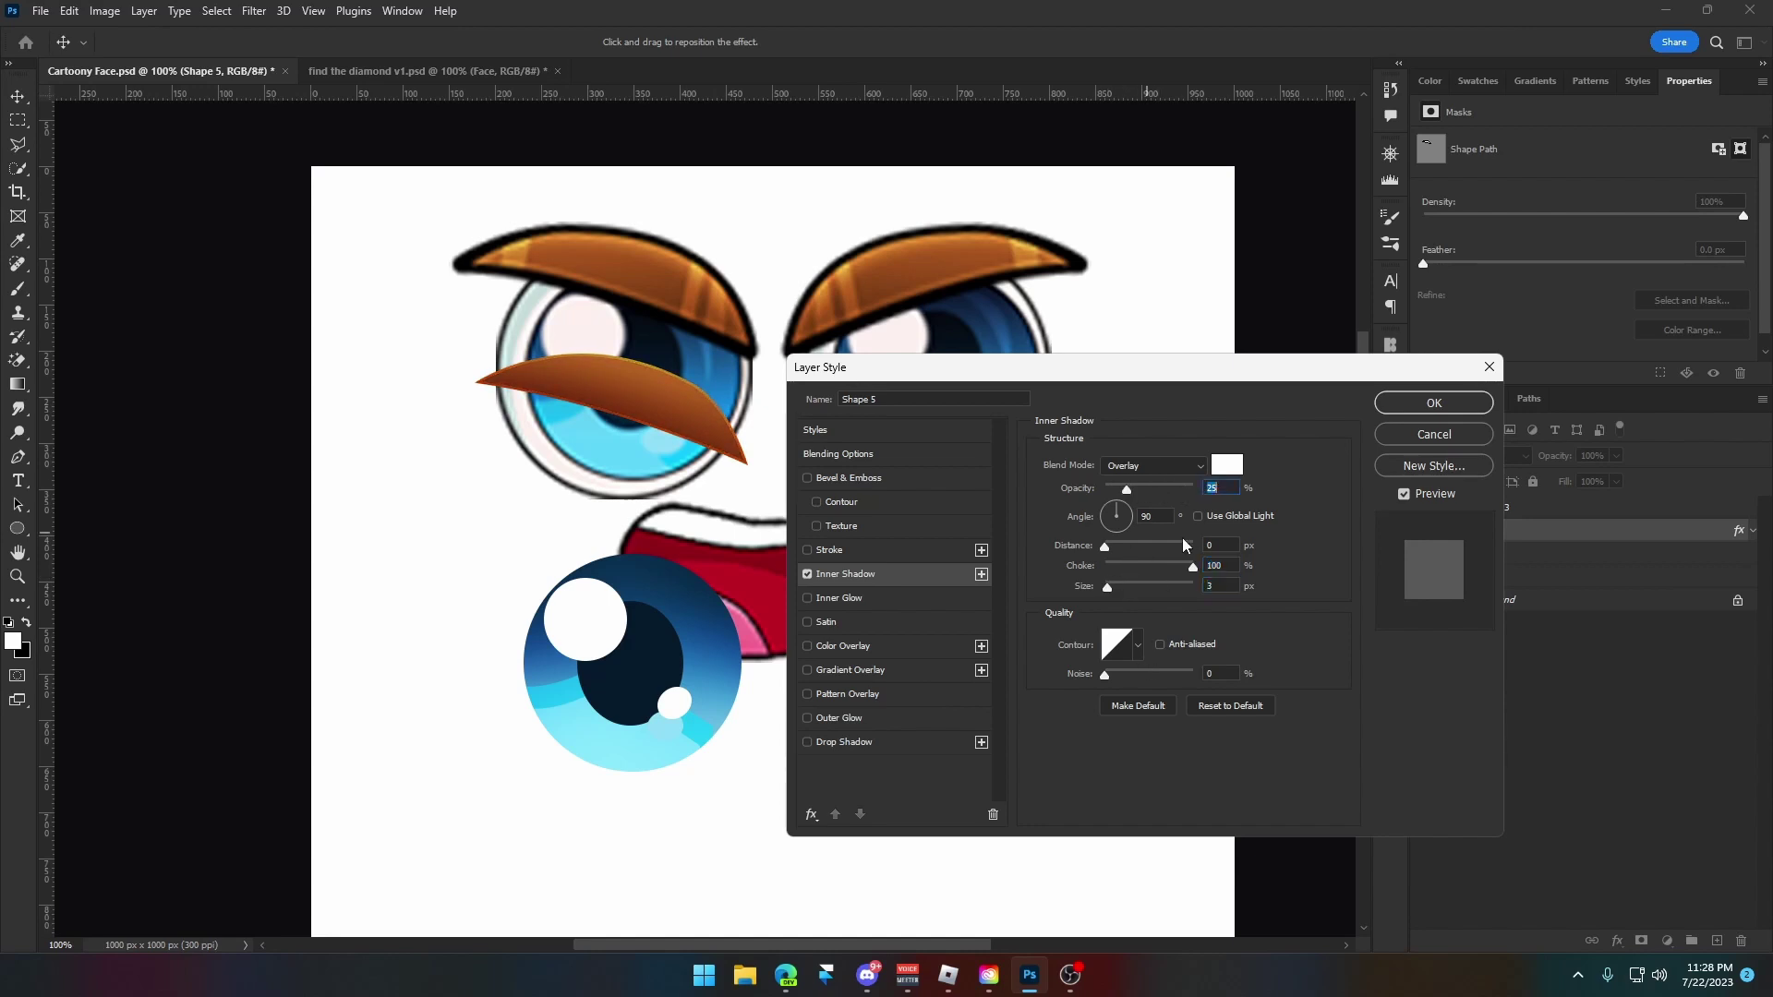
type("45")
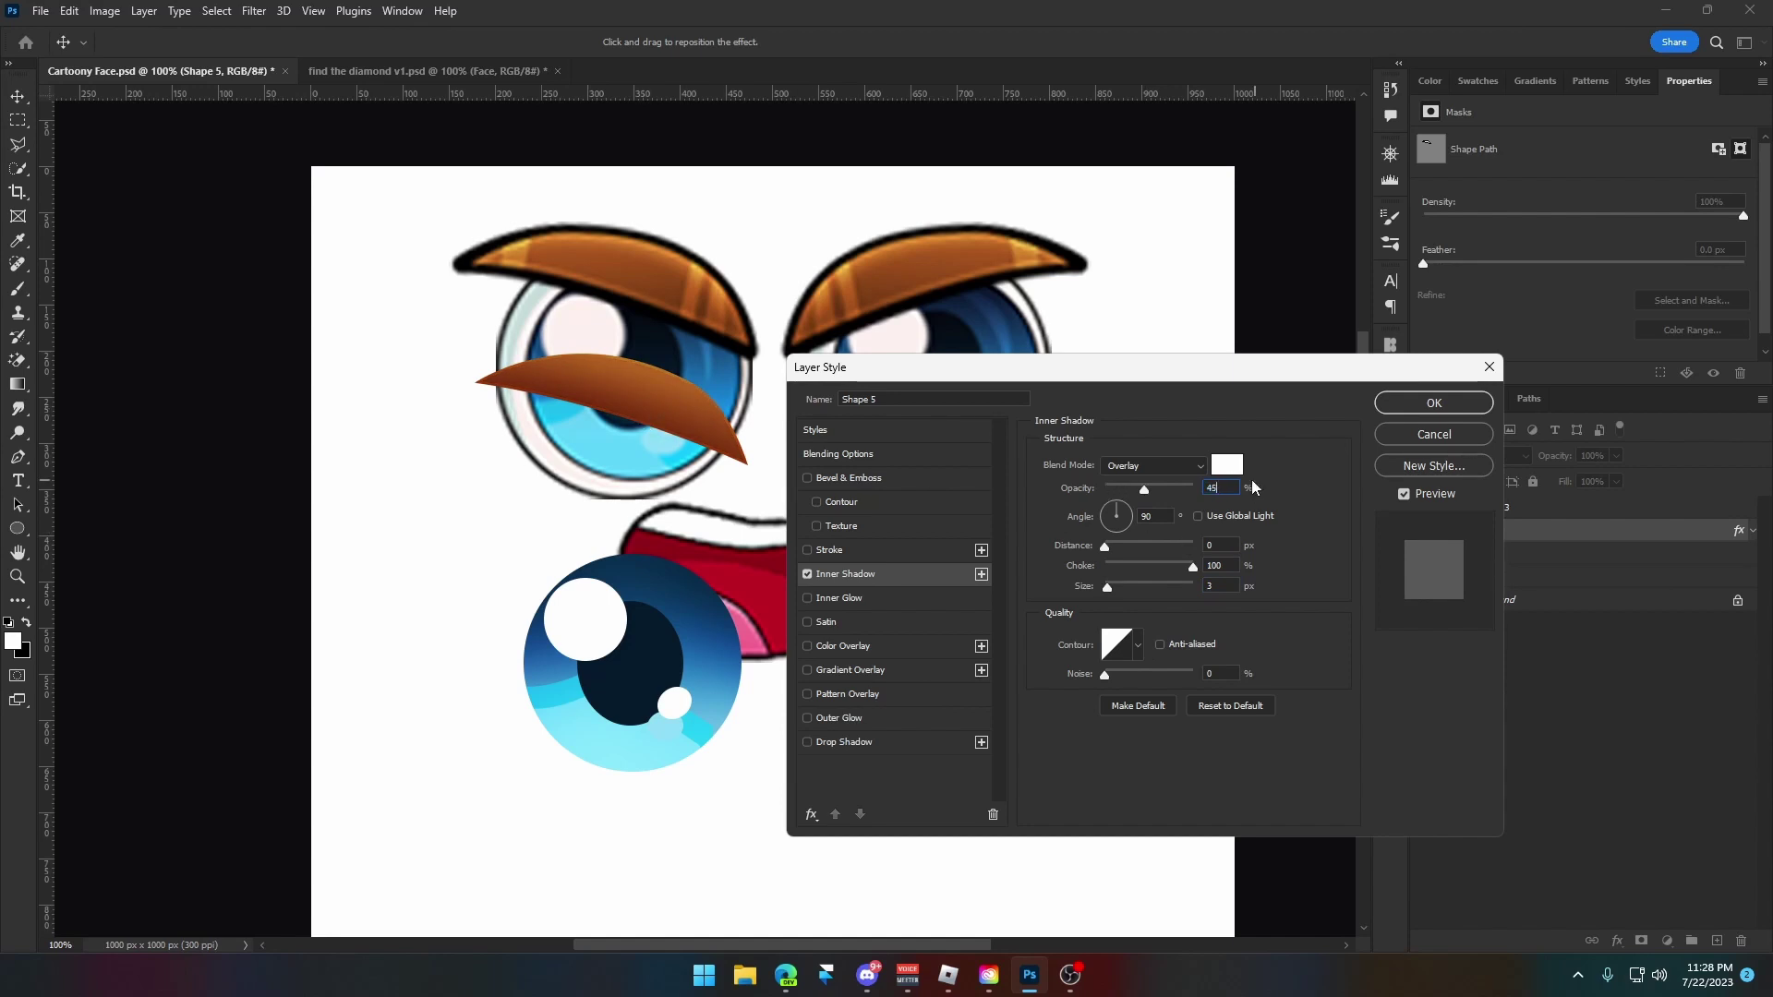
left_click_drag(1111, 591, 1113, 591)
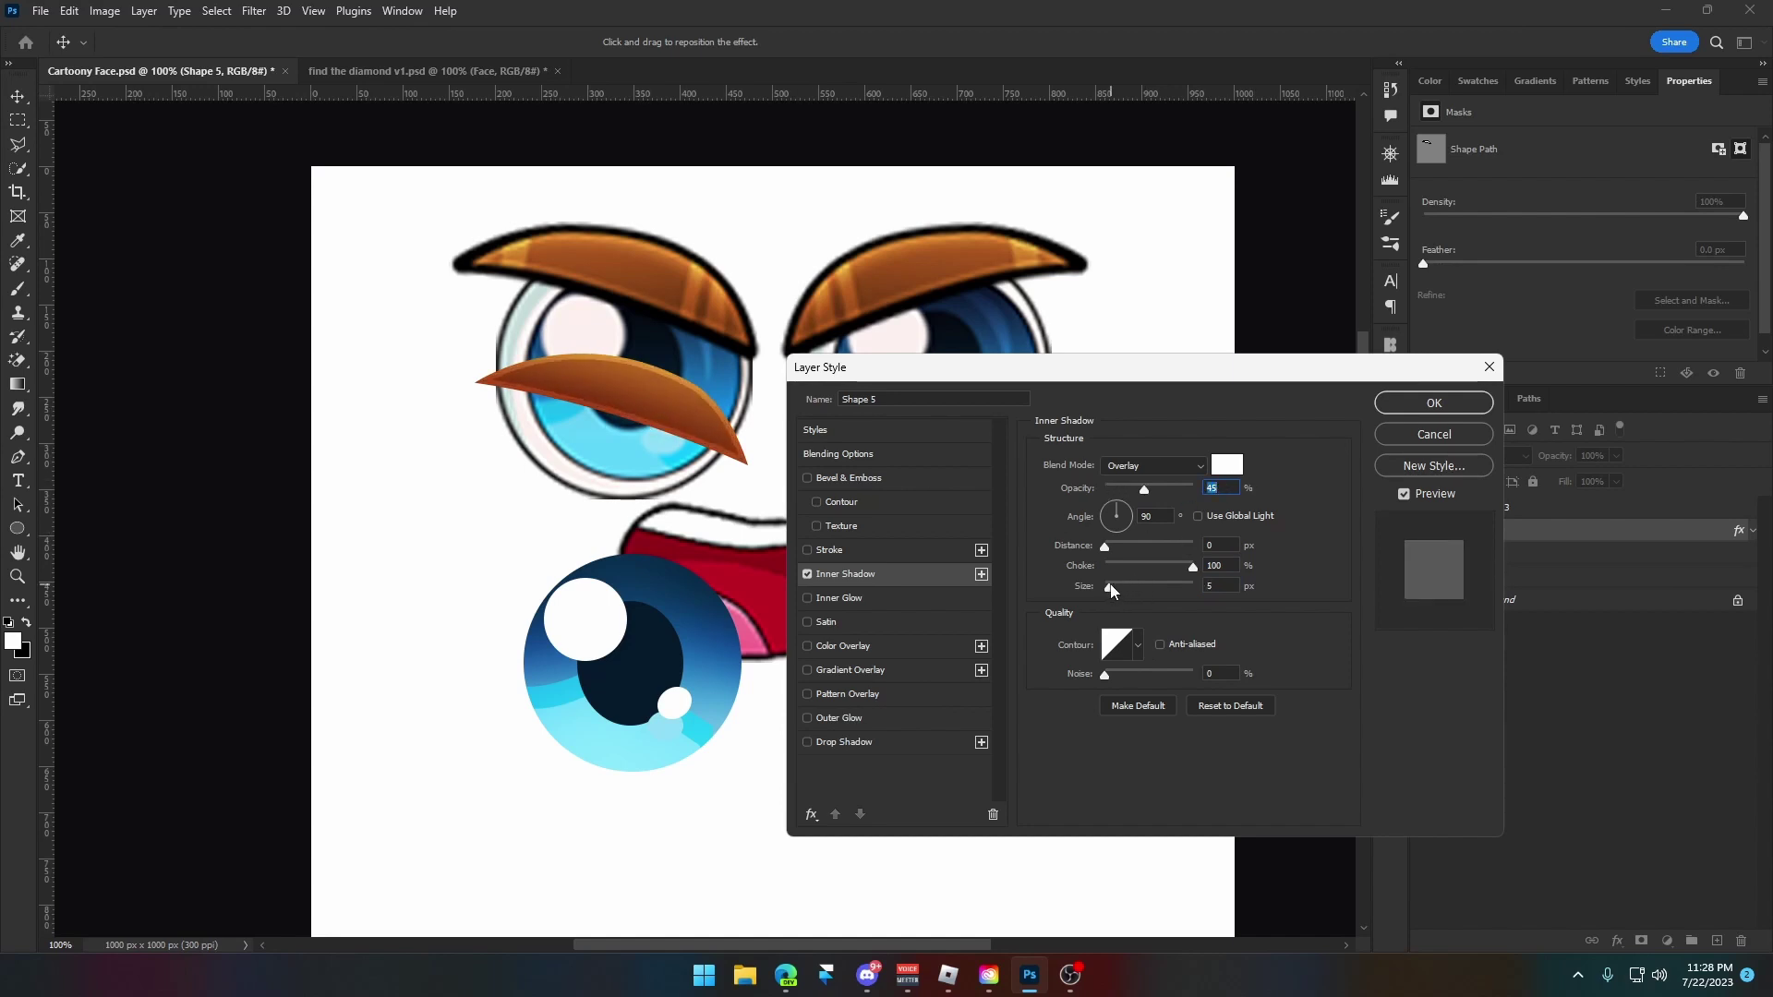
left_click(1434, 404)
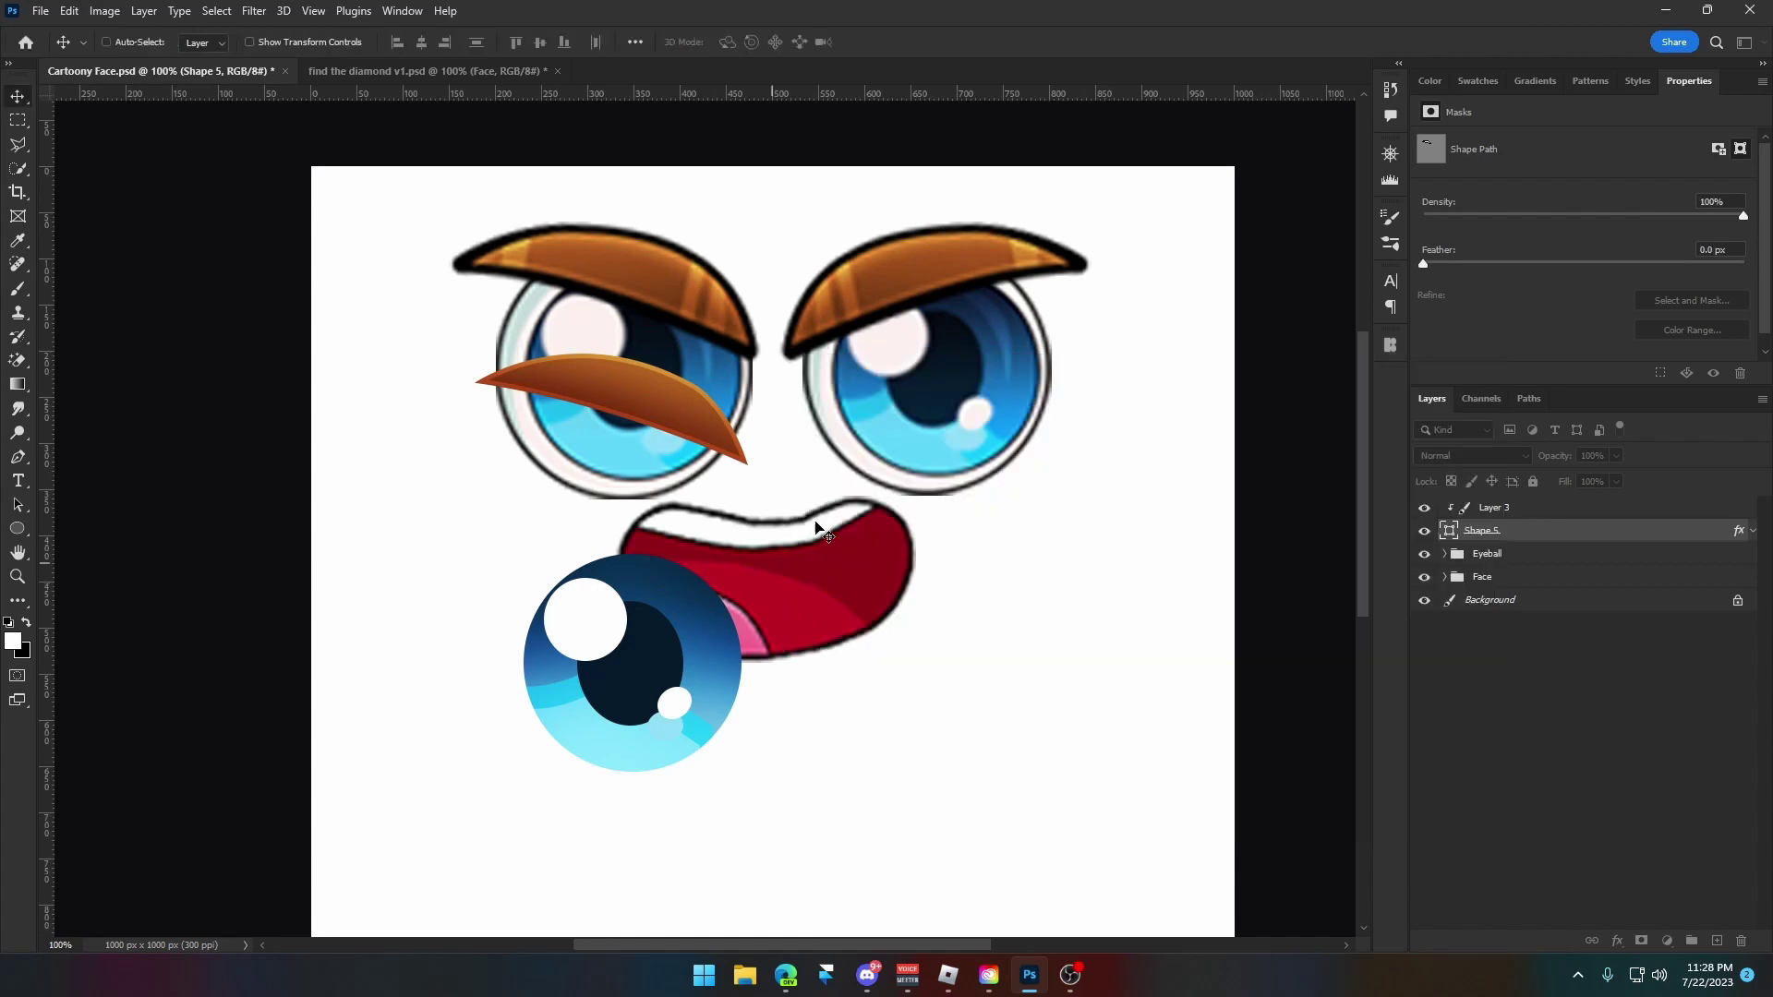
Add an outside stroke of 6 px in black 000000 to the brown eyebrow shape.
right_click(1625, 533)
left_click(1125, 417)
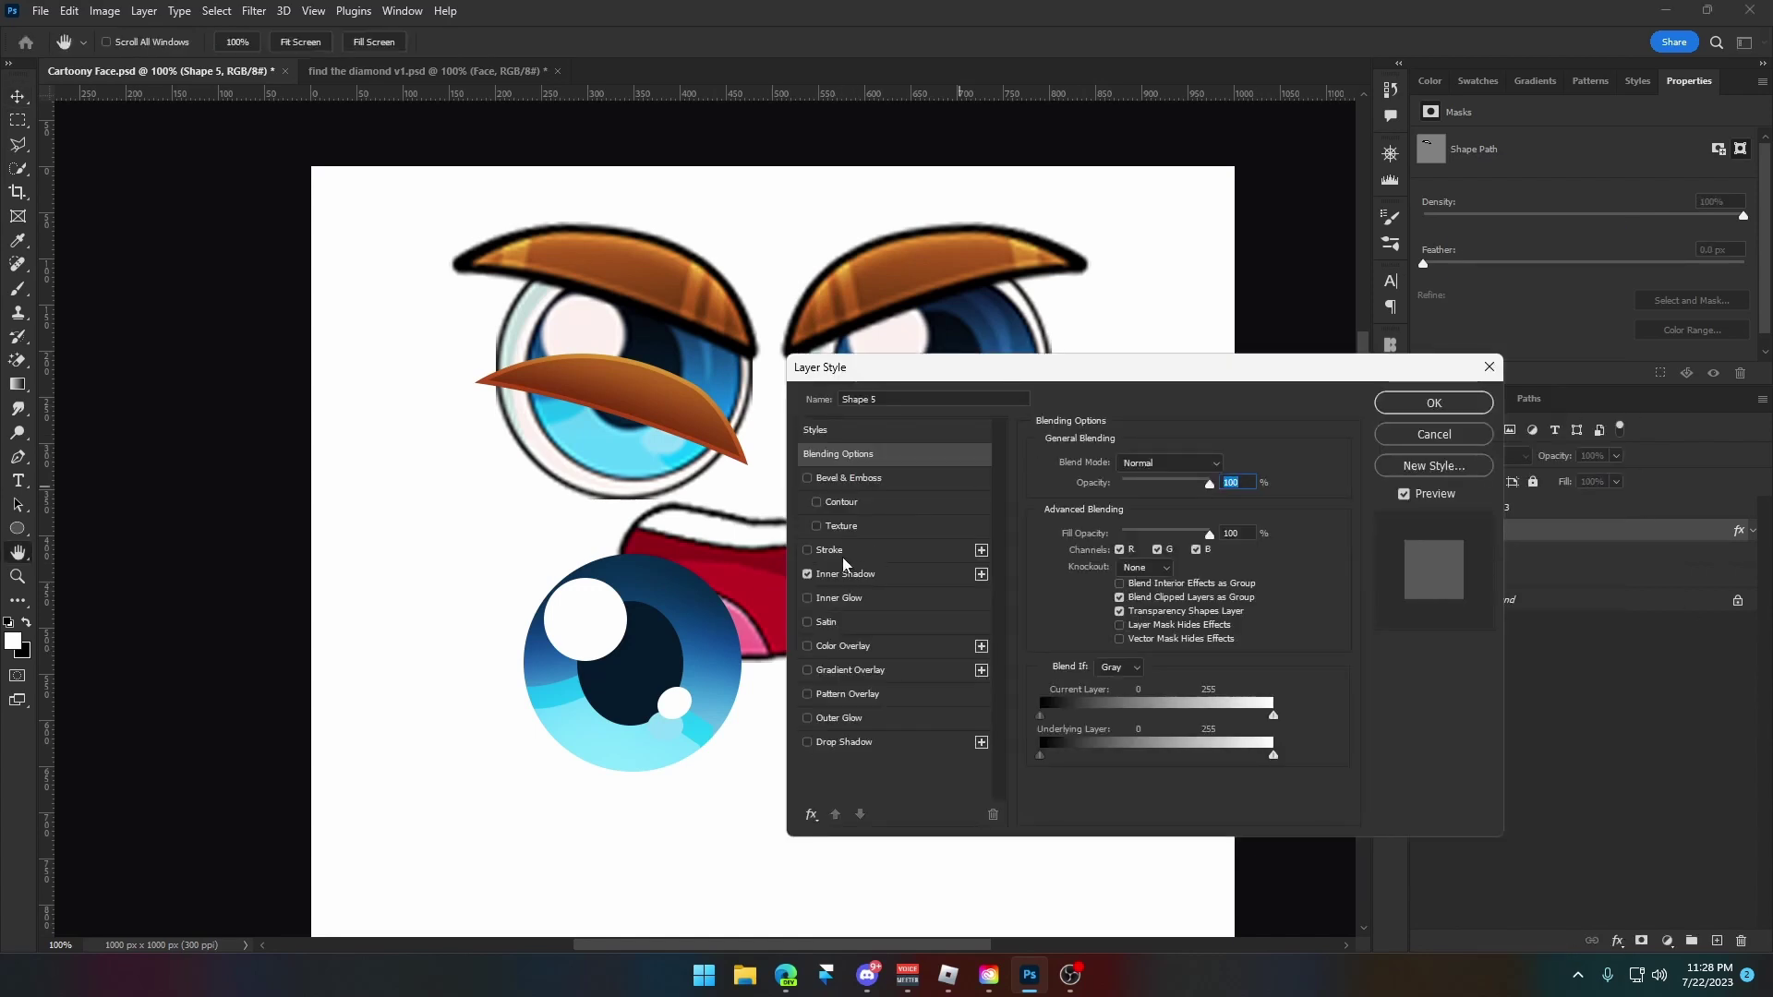
left_click(842, 551)
left_click(1091, 606)
type("000000")
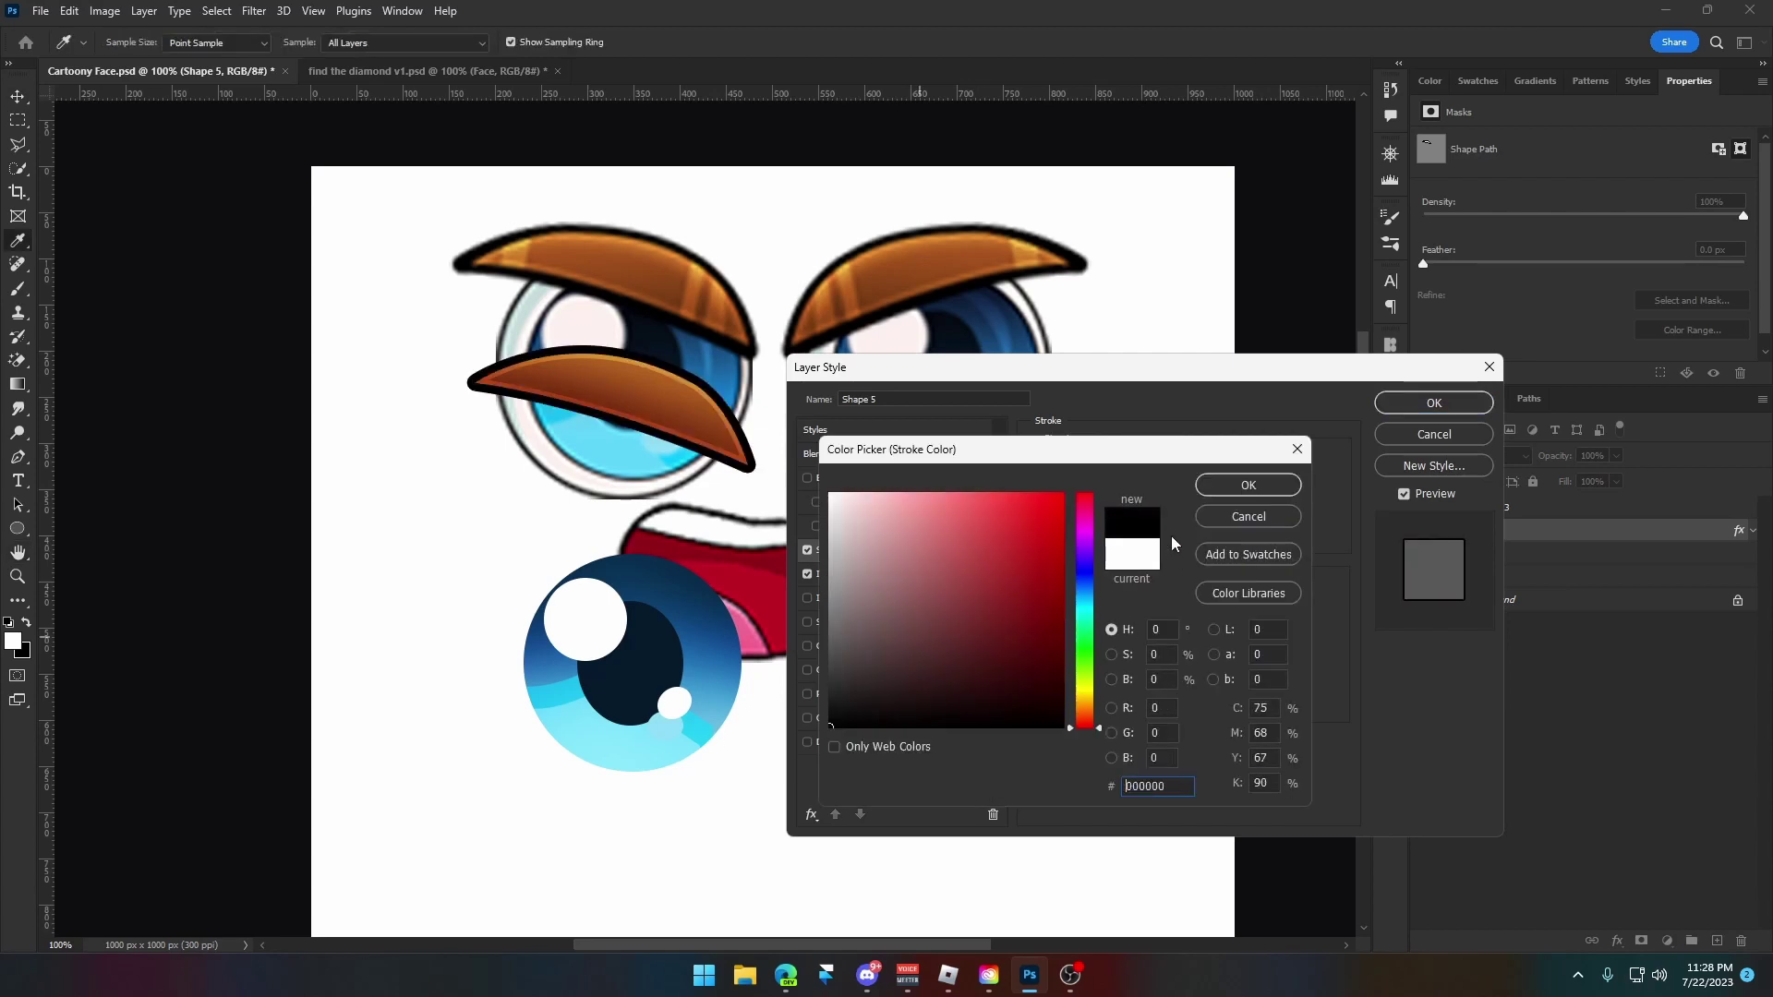
left_click(1274, 482)
left_click_drag(1115, 464, 1111, 469)
Add a solid black drop shadow to the eyebrow at 100% opacity and 100% spread, offset slightly downward, and save the file.
left_click(842, 742)
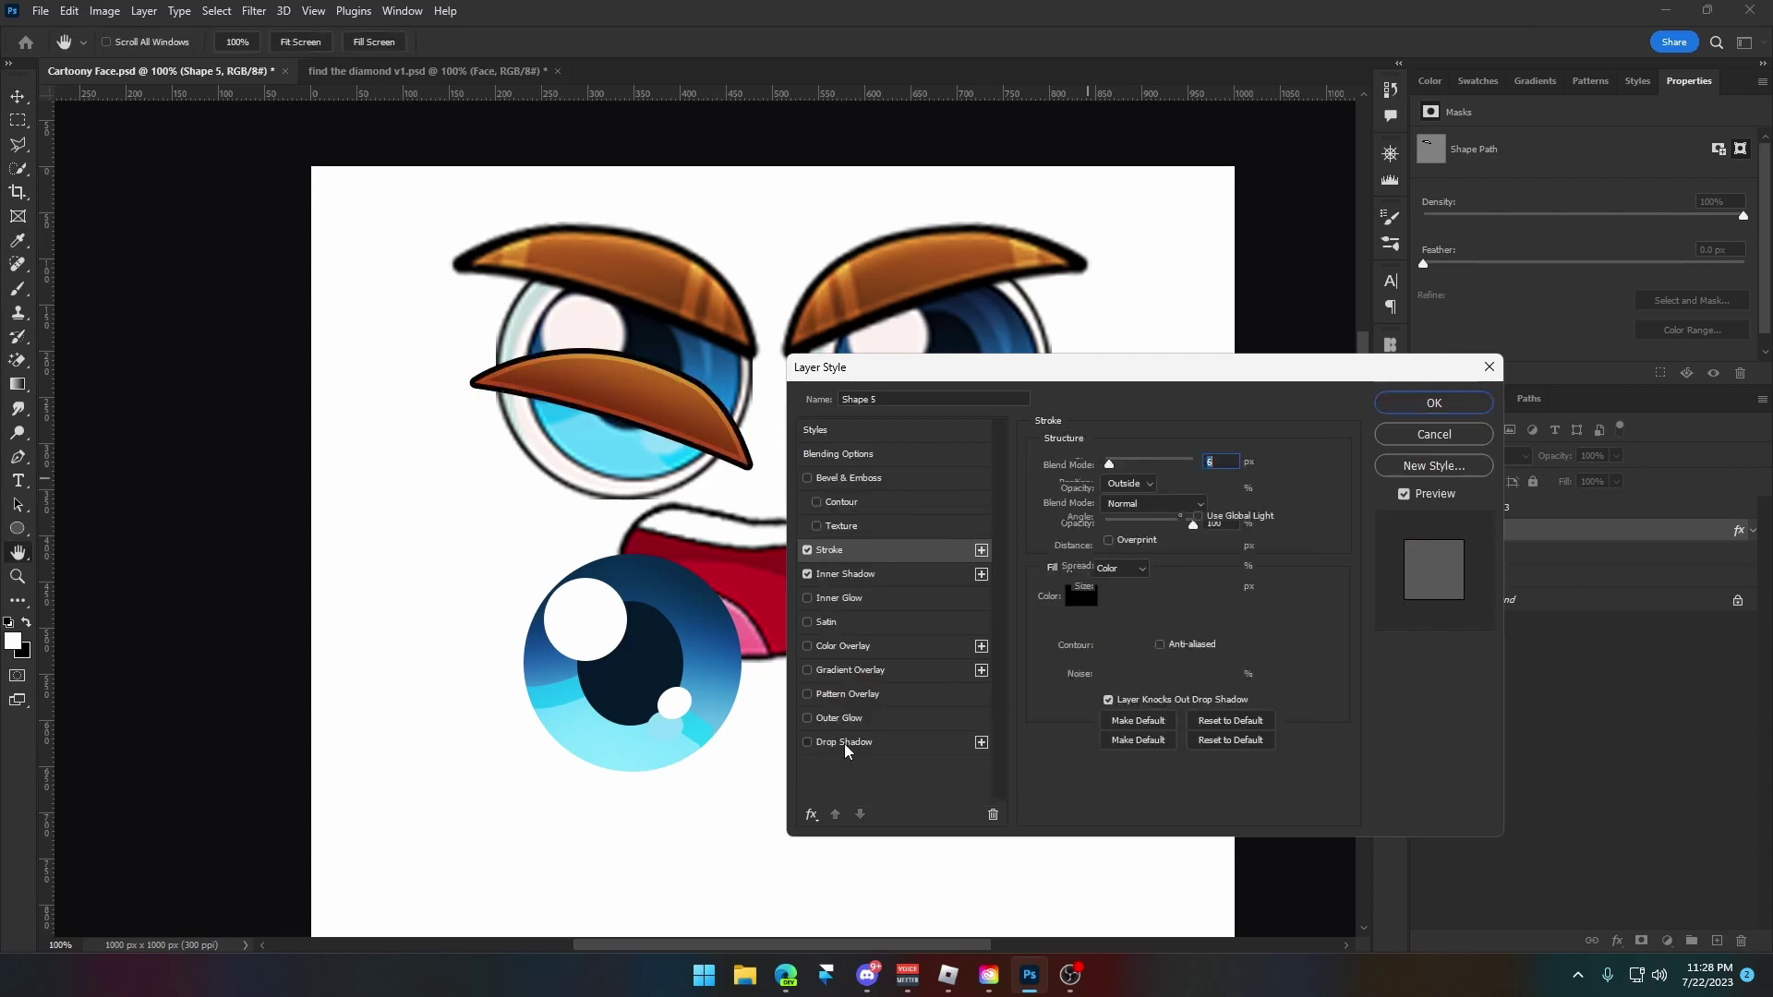
left_click(1193, 488)
left_click(1193, 567)
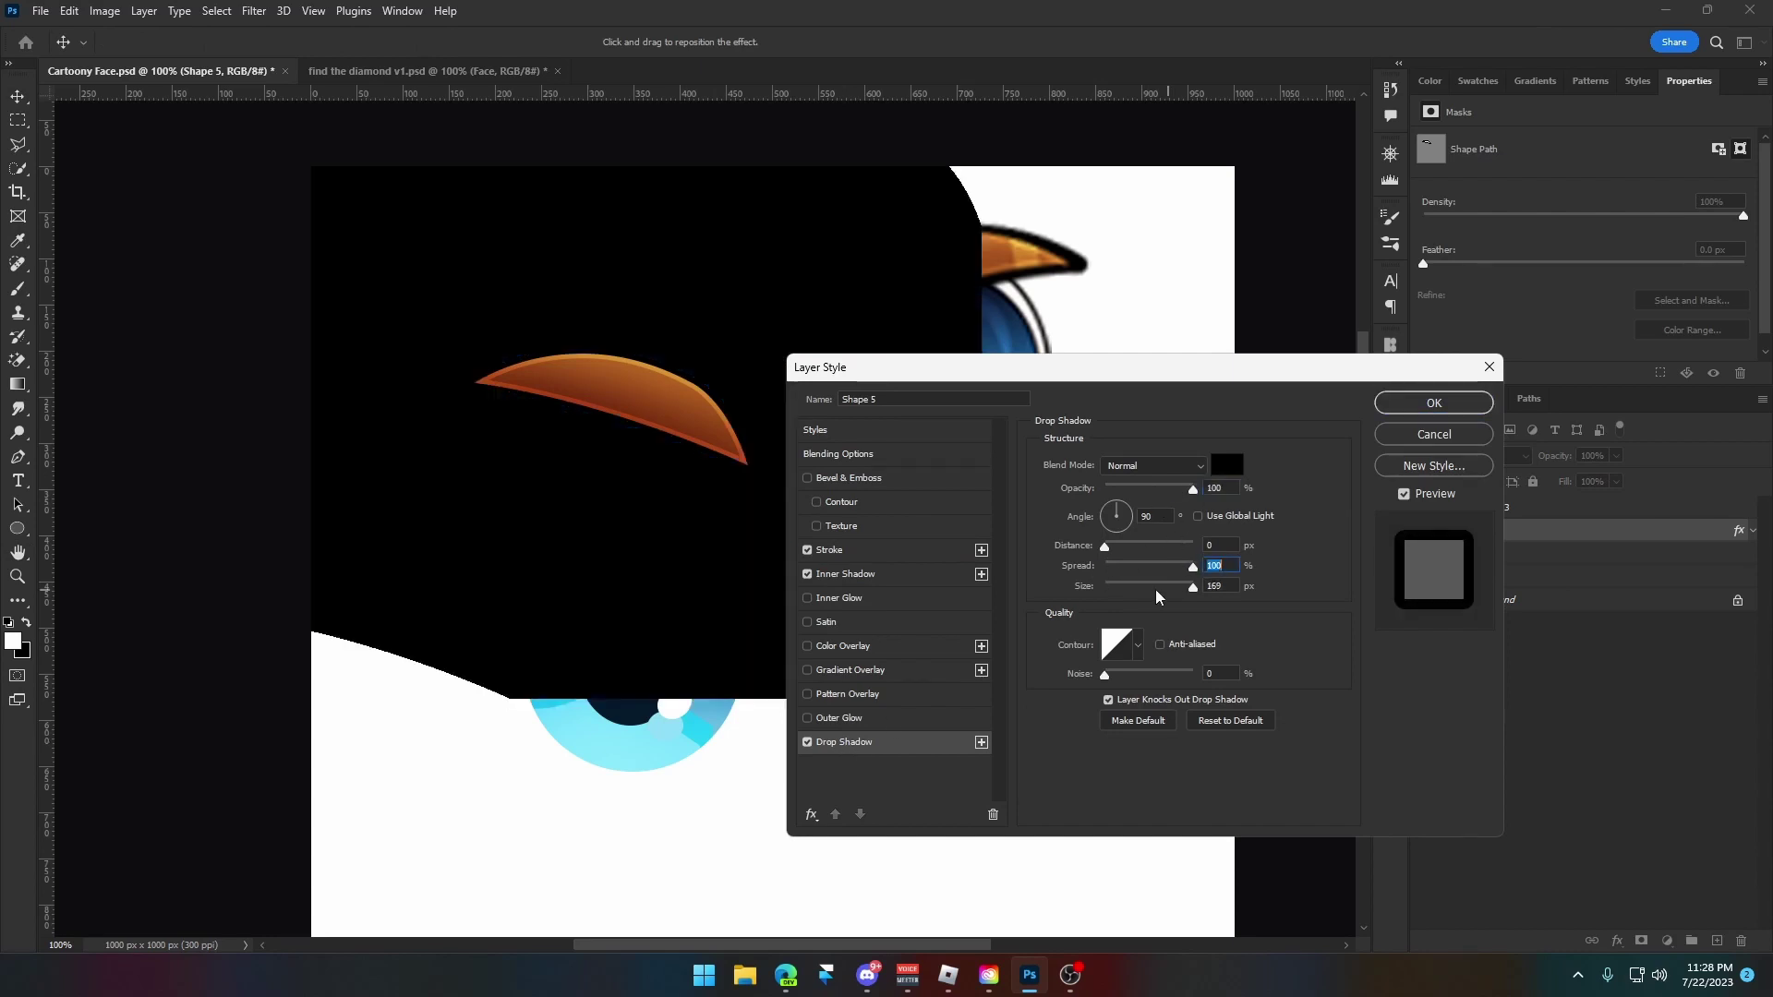
left_click(1104, 586)
mouse_move(1111, 550)
left_mouse_down()
mouse_move(1107, 590)
mouse_move(1114, 552)
left_mouse_up()
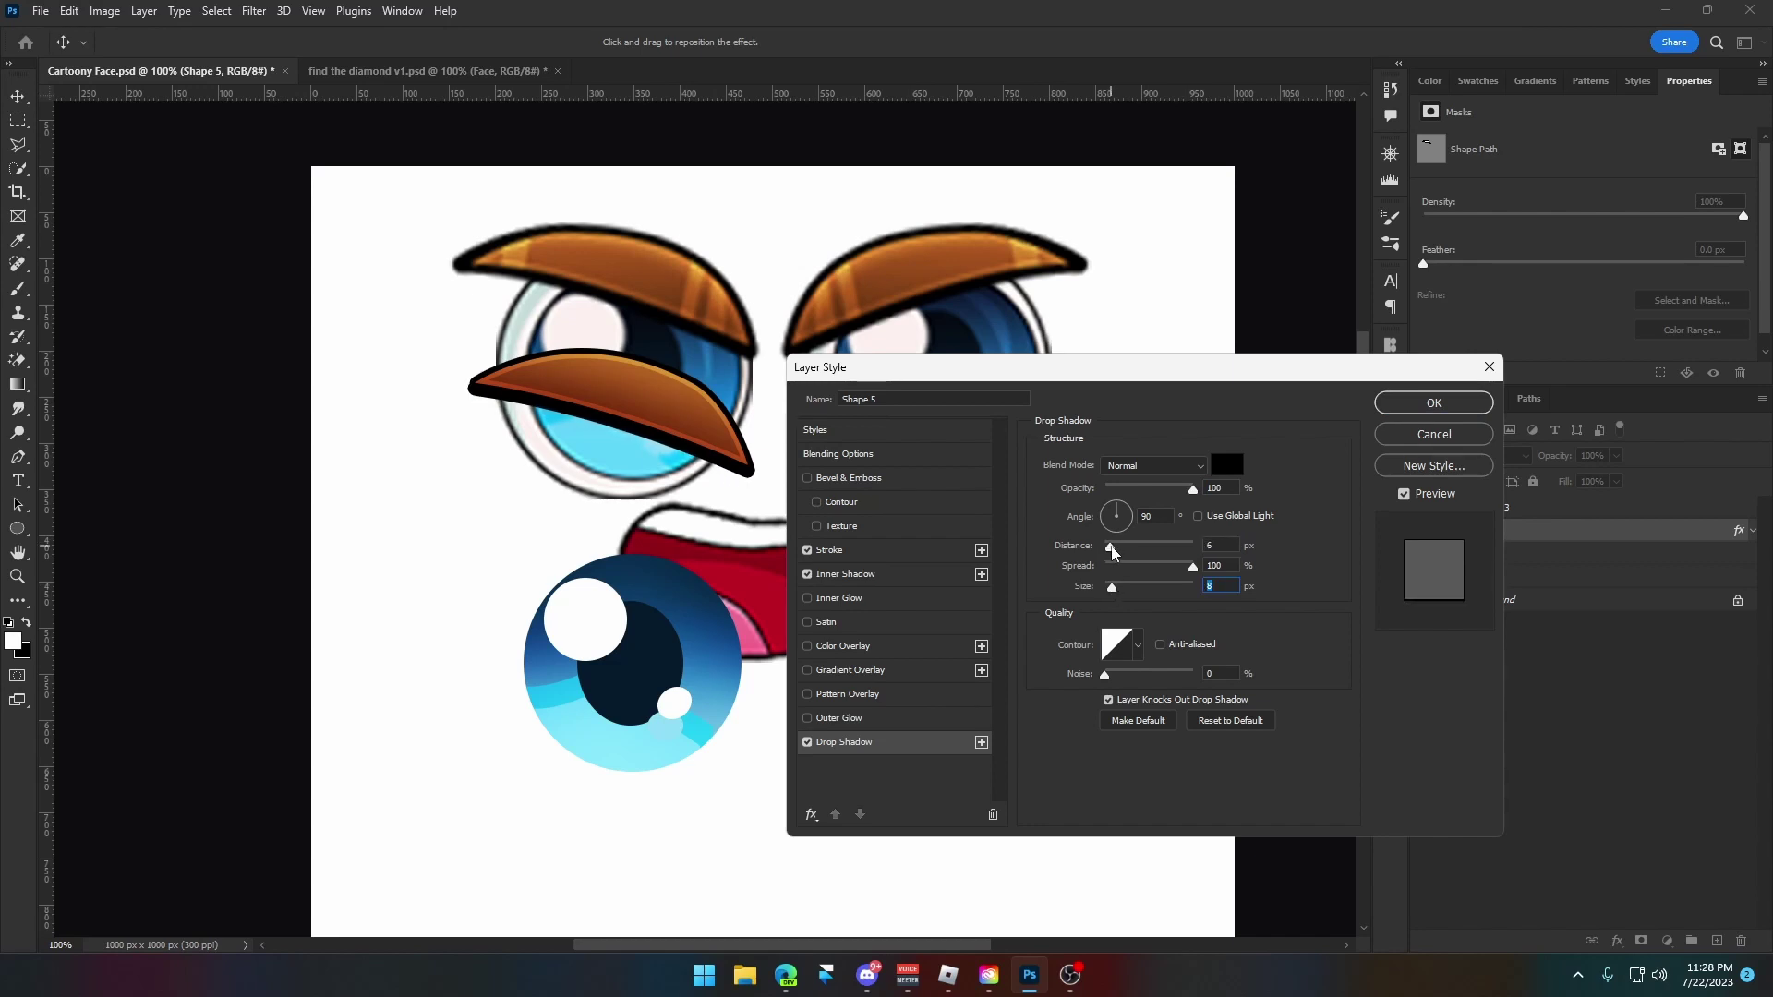
left_click(1445, 403)
mouse_move(870, 545)
left_mouse_down()
mouse_move(917, 395)
mouse_move(888, 554)
left_mouse_up()
key("ctrl+s")
key("ctrl+z")
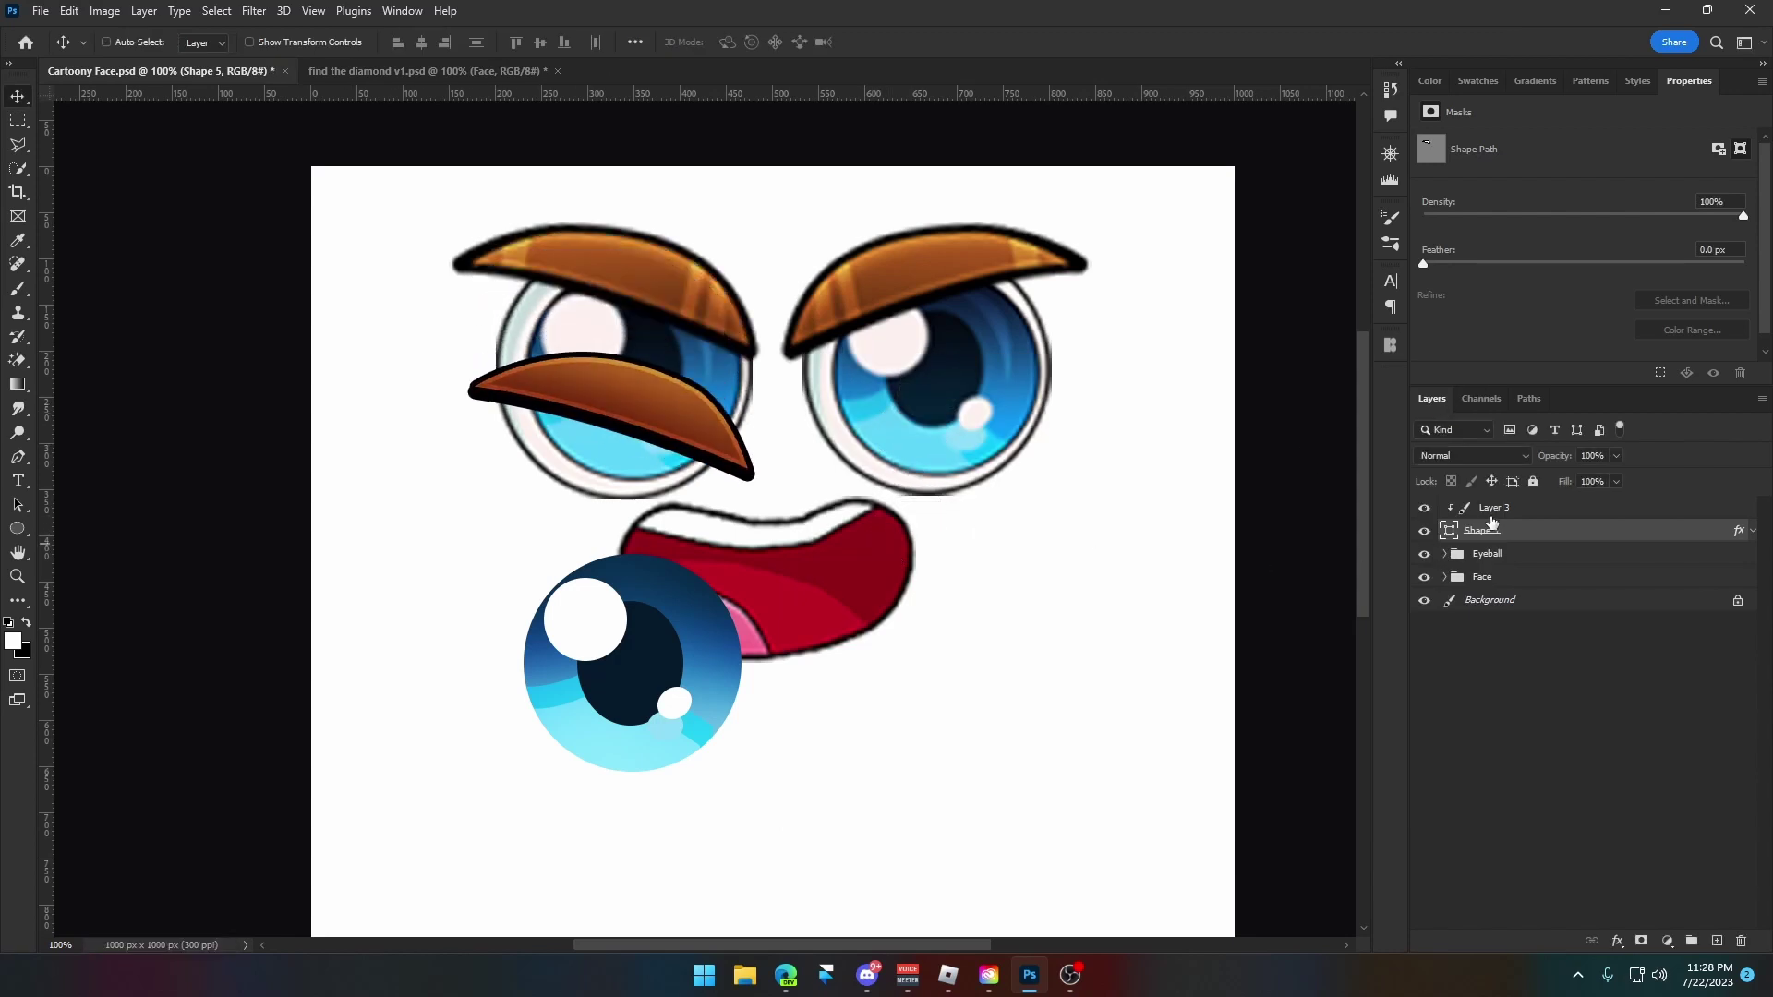
Convert the eyebrow shape and its clipped shading layer into one smart object named Eyebrow.
left_click(1507, 515, "ctrl")
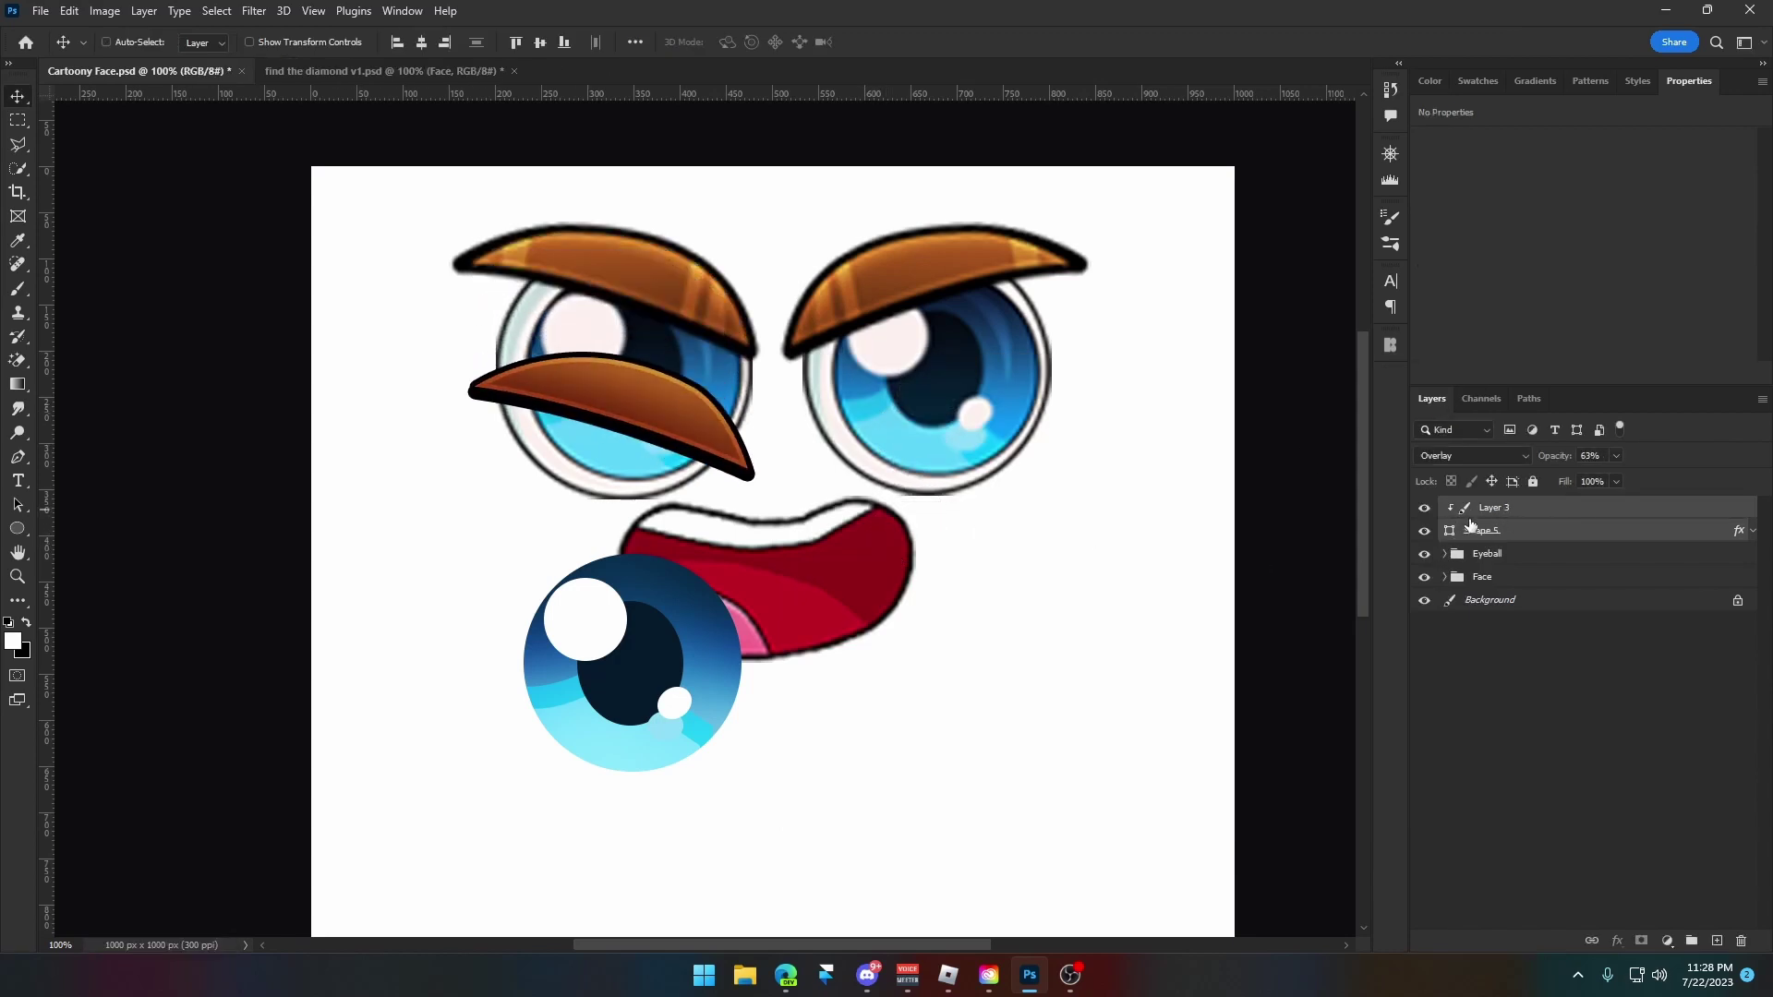
right_click(1533, 514)
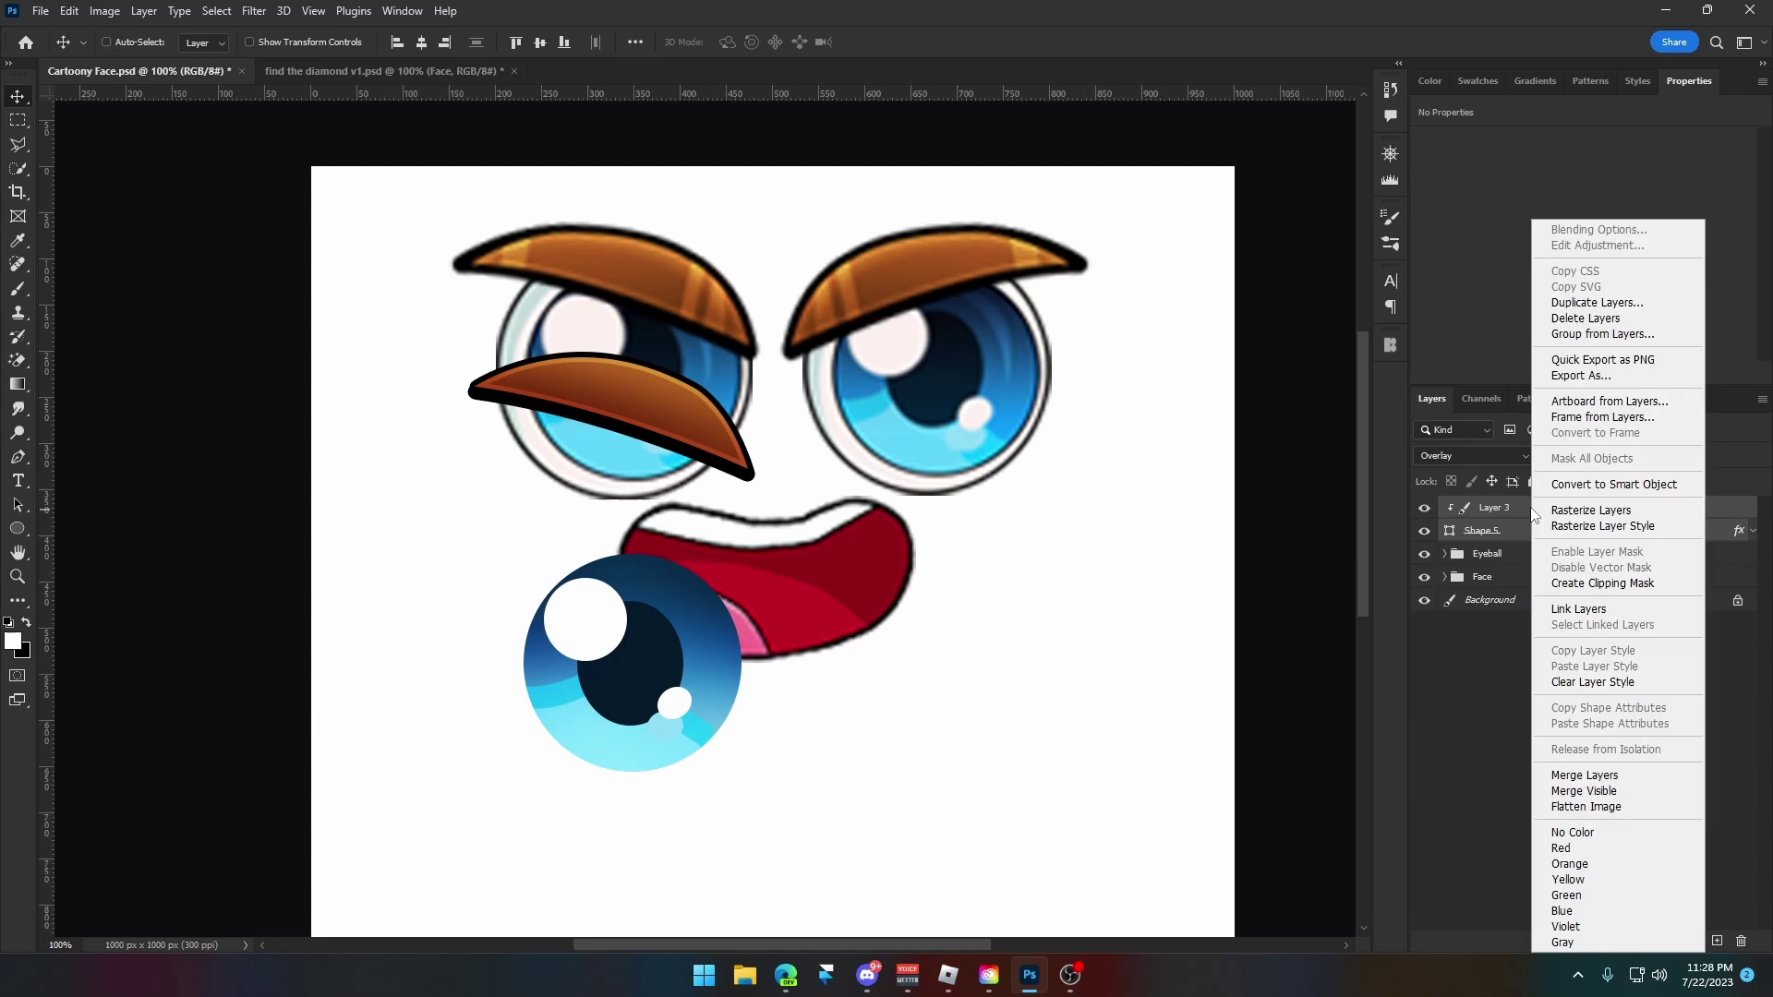
left_click(1597, 487)
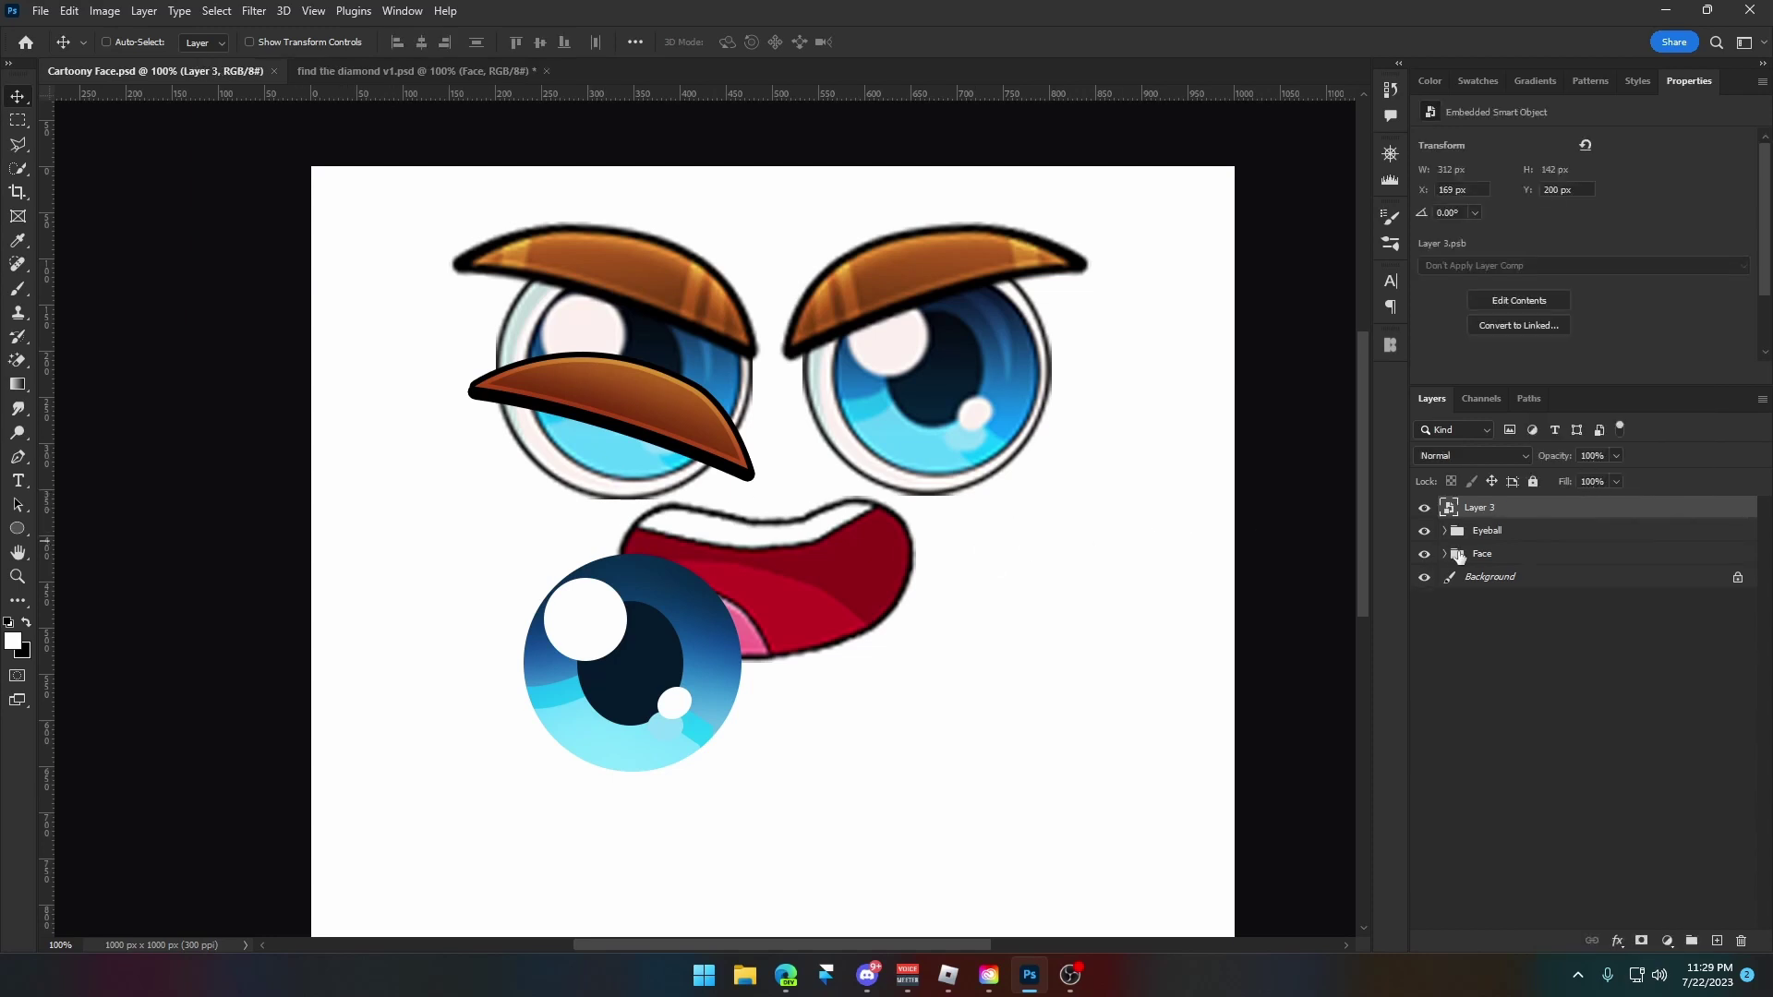
double_click(1481, 509)
type("Ev")
key("Return")
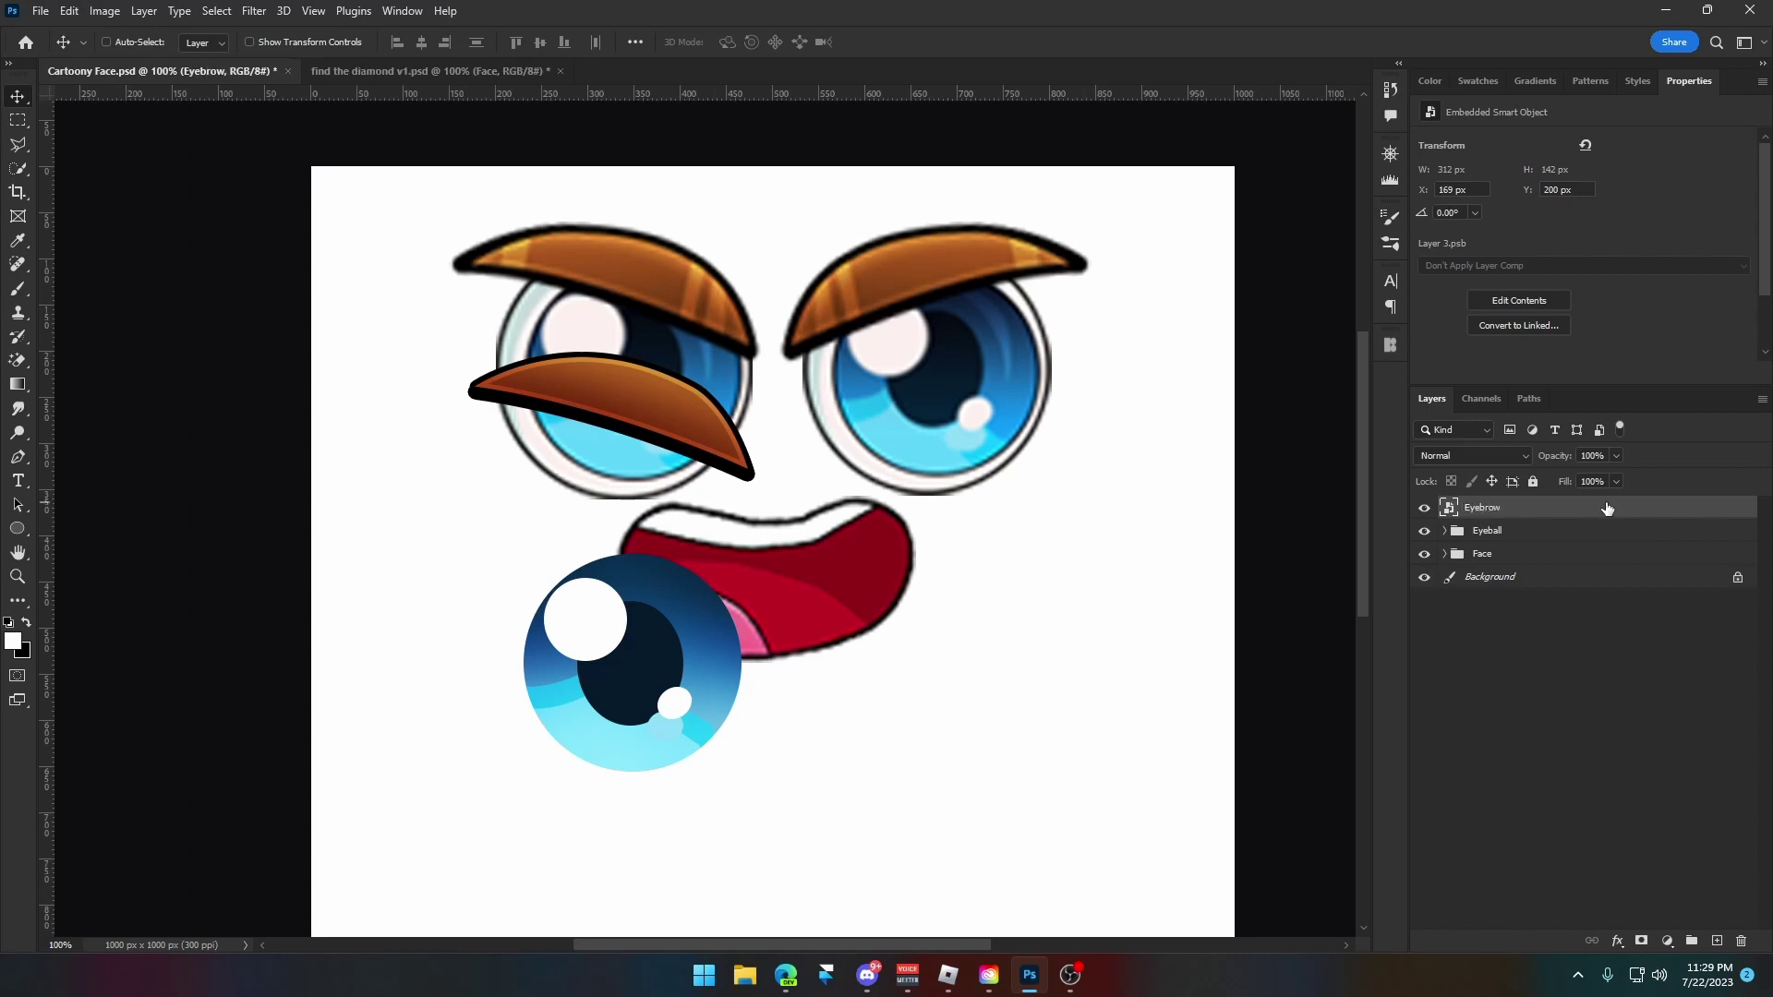
Place the Eyebrow over the reference's left brow and the Eyeball group over its left iris, and save the file.
left_click_drag(774, 509, 773, 390)
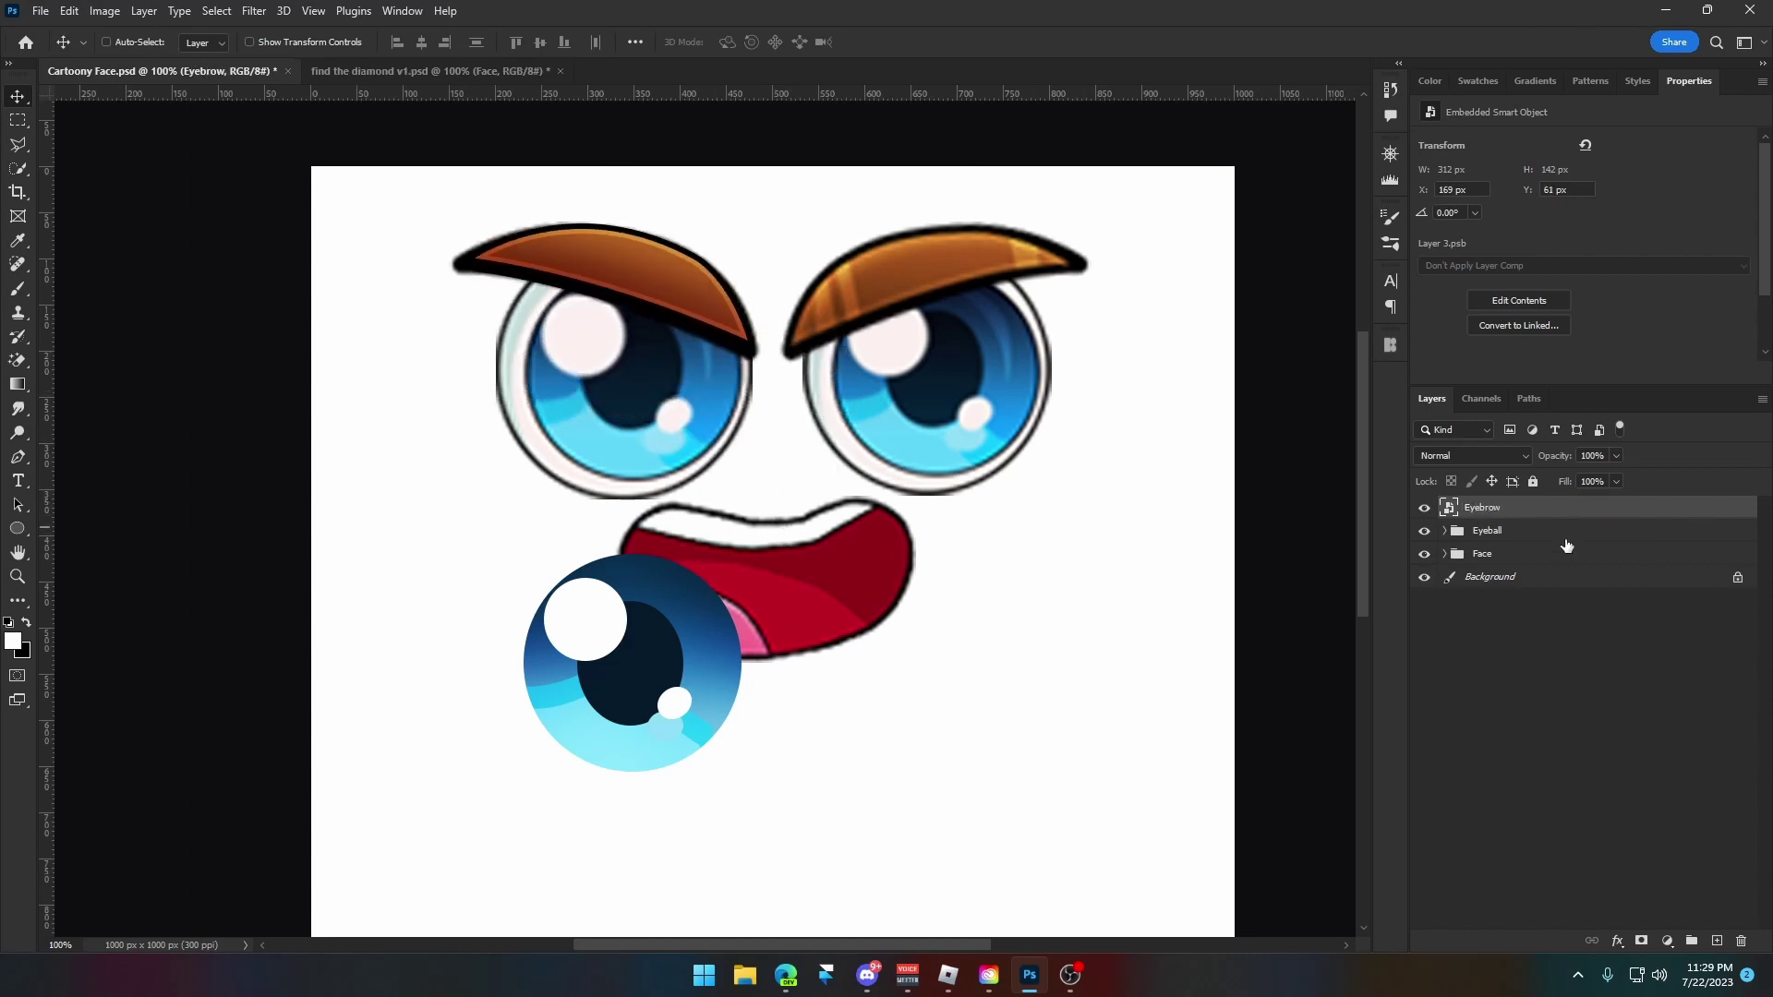
key("alt+bracketleft")
left_click_drag(800, 605, 782, 328)
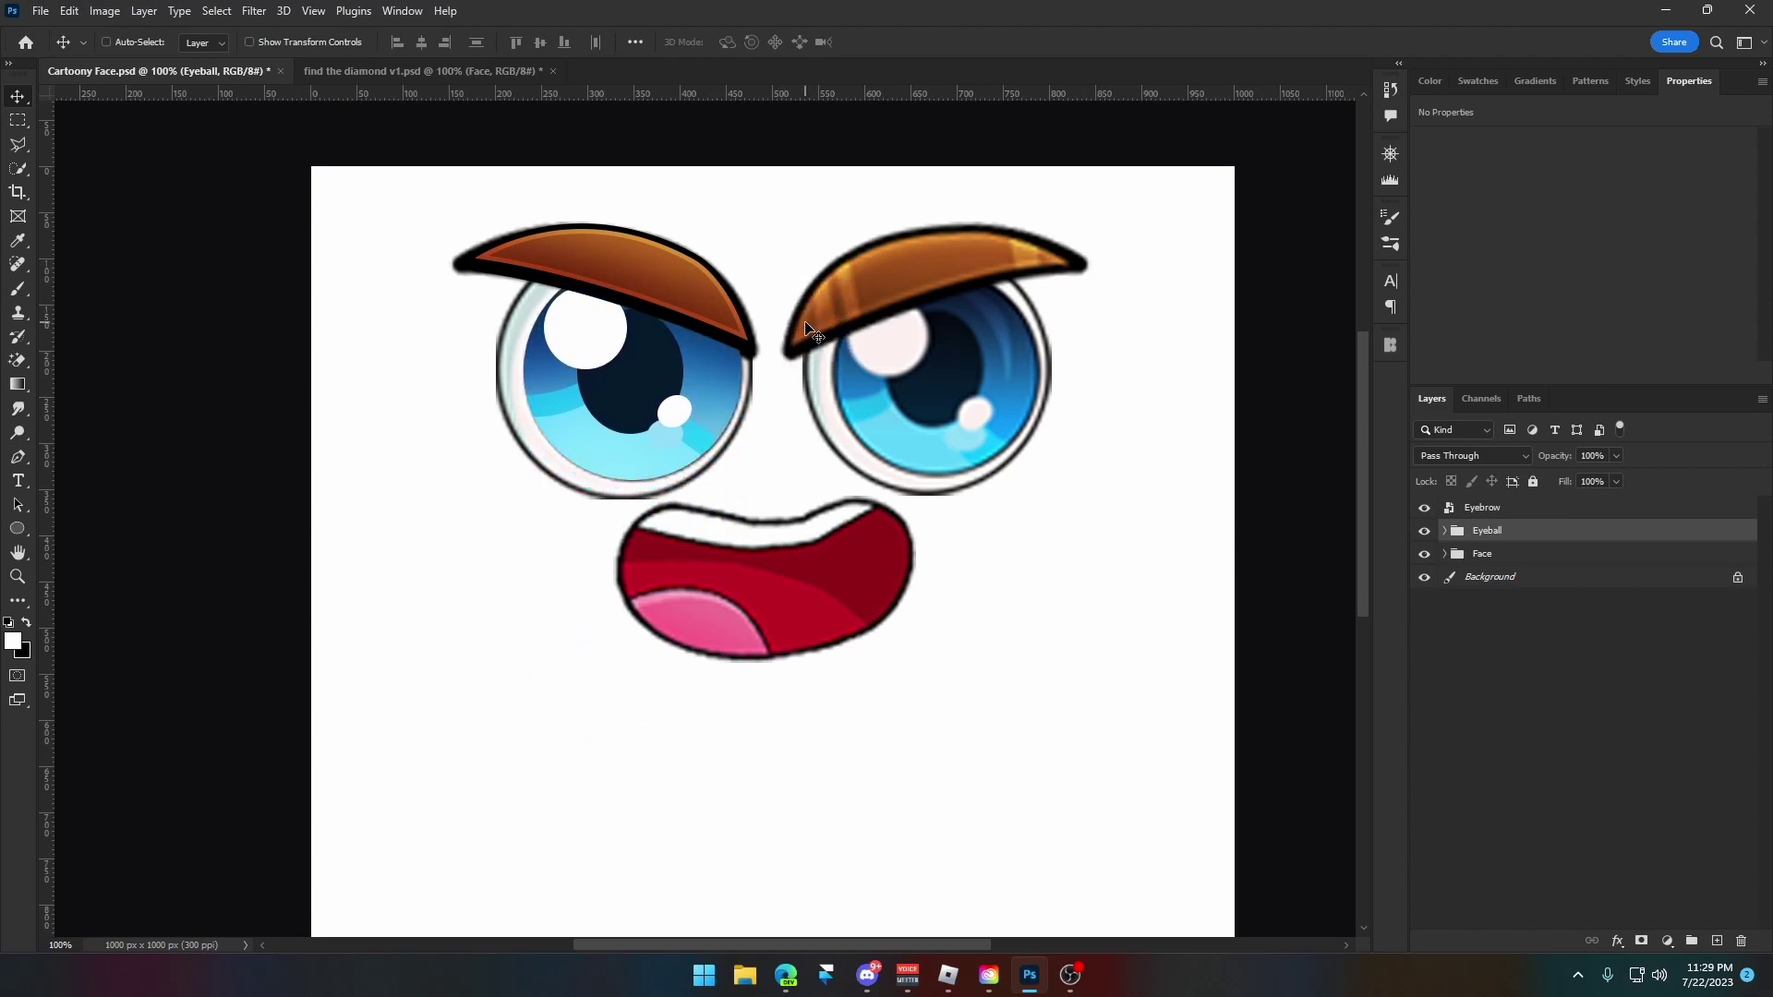
key("ctrl+s")
Hide the white background and draw a white circle about 276 px wide above the Face group, over the left eye.
left_click(1515, 564)
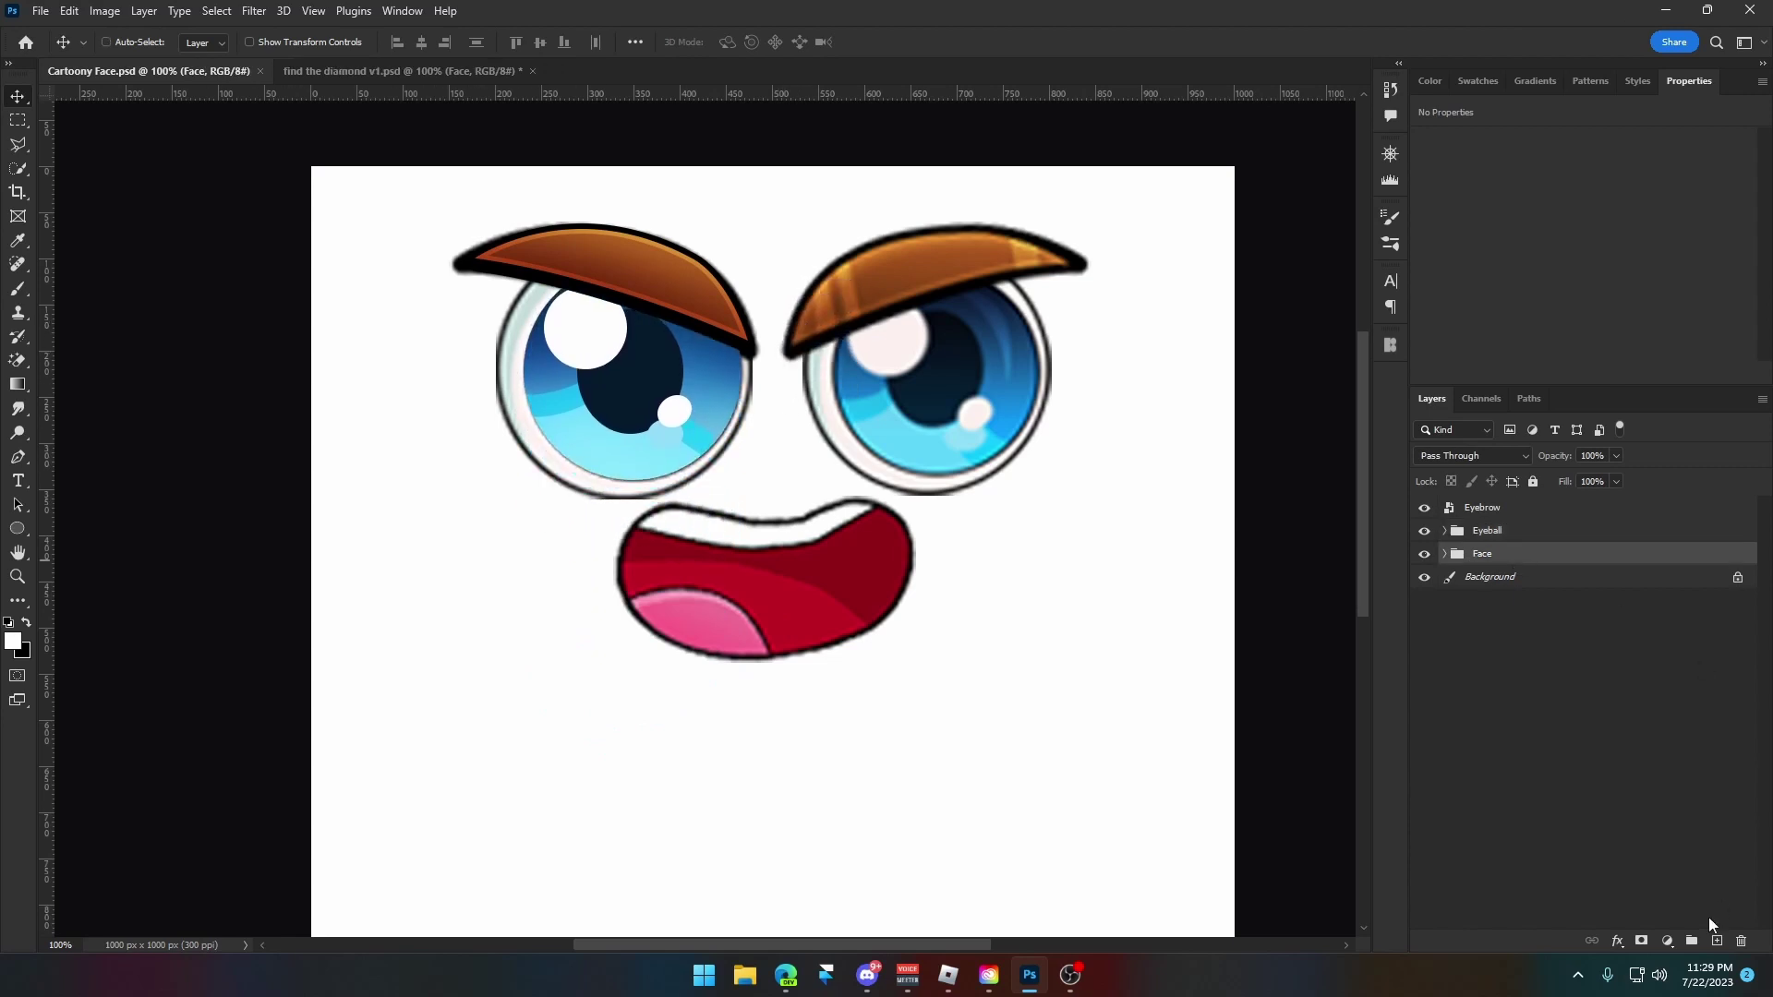
left_click(1718, 941)
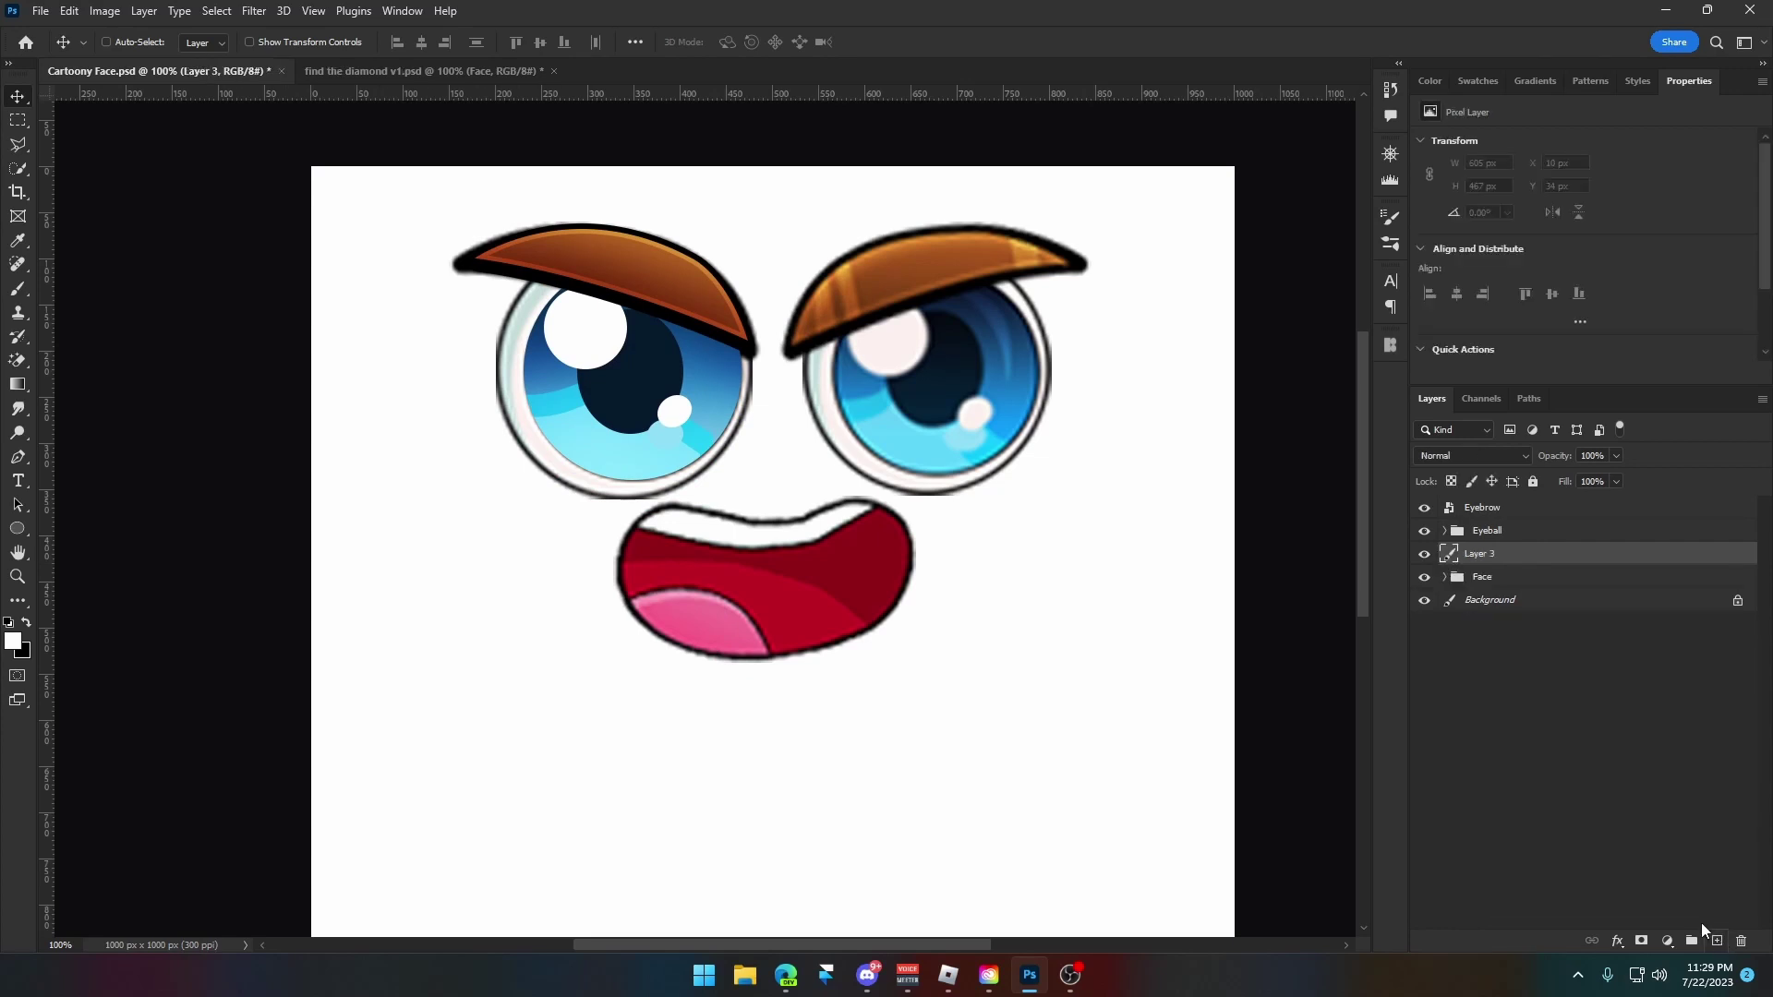
left_click(1424, 601)
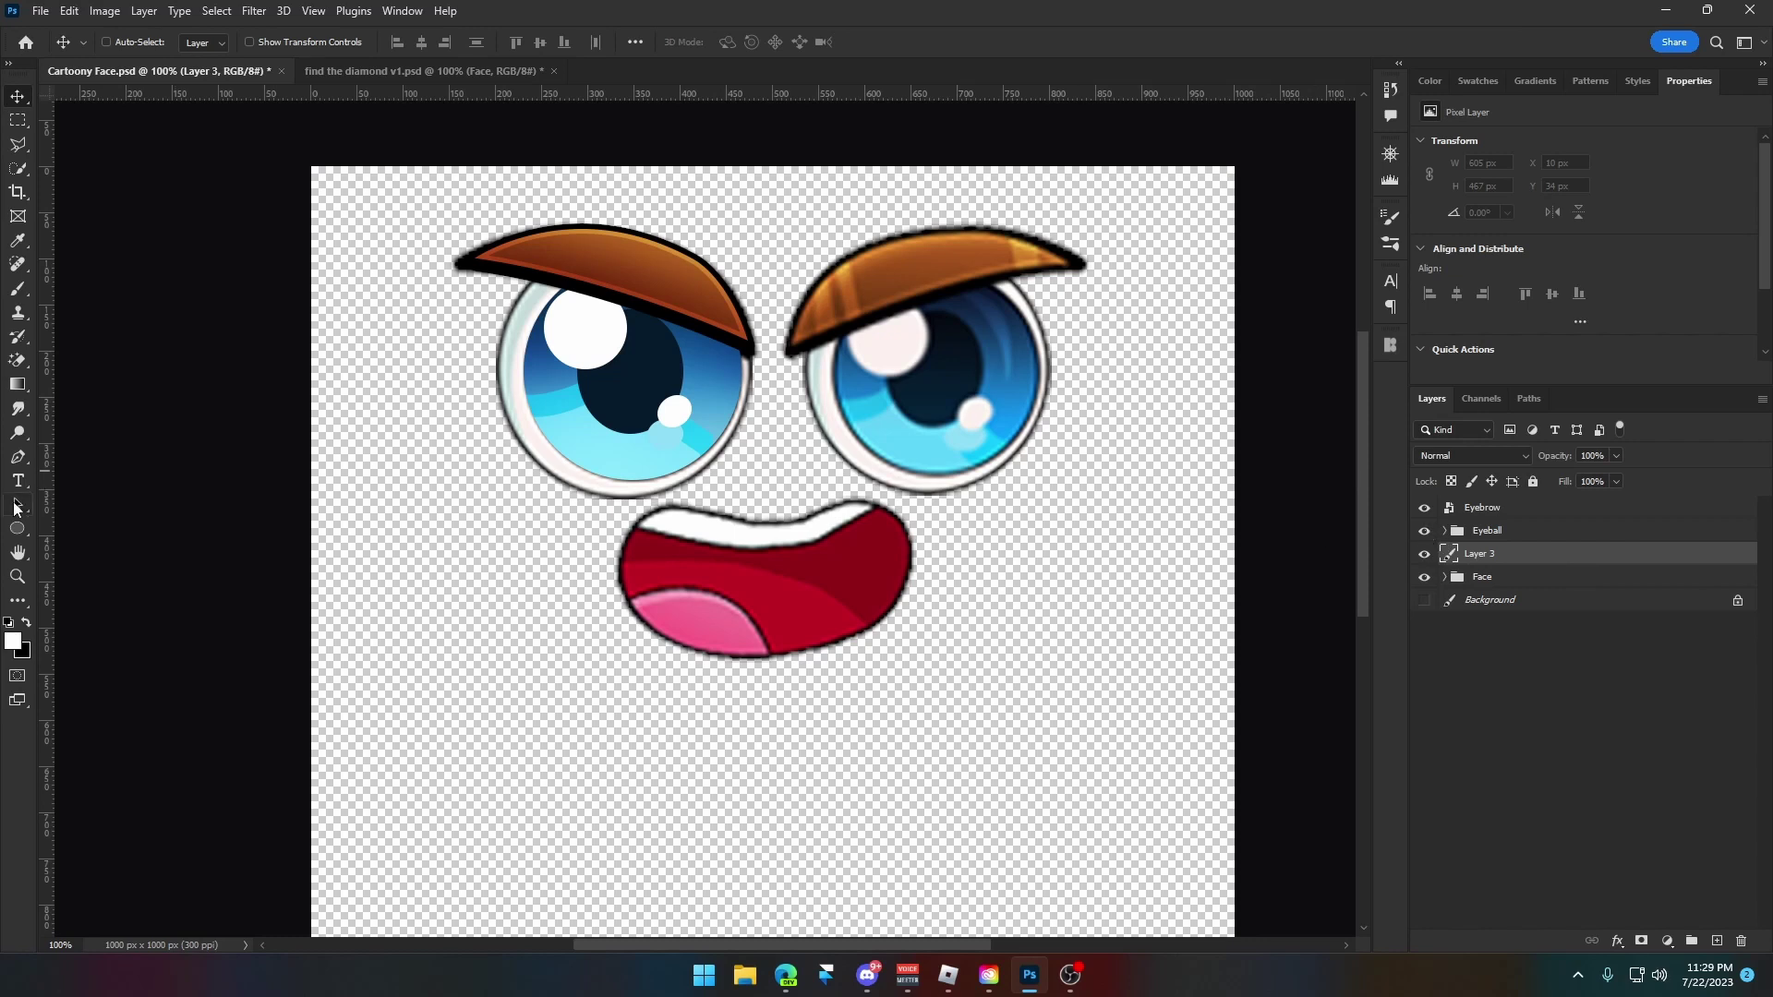
left_click(16, 532)
left_click_drag(631, 376, 758, 240)
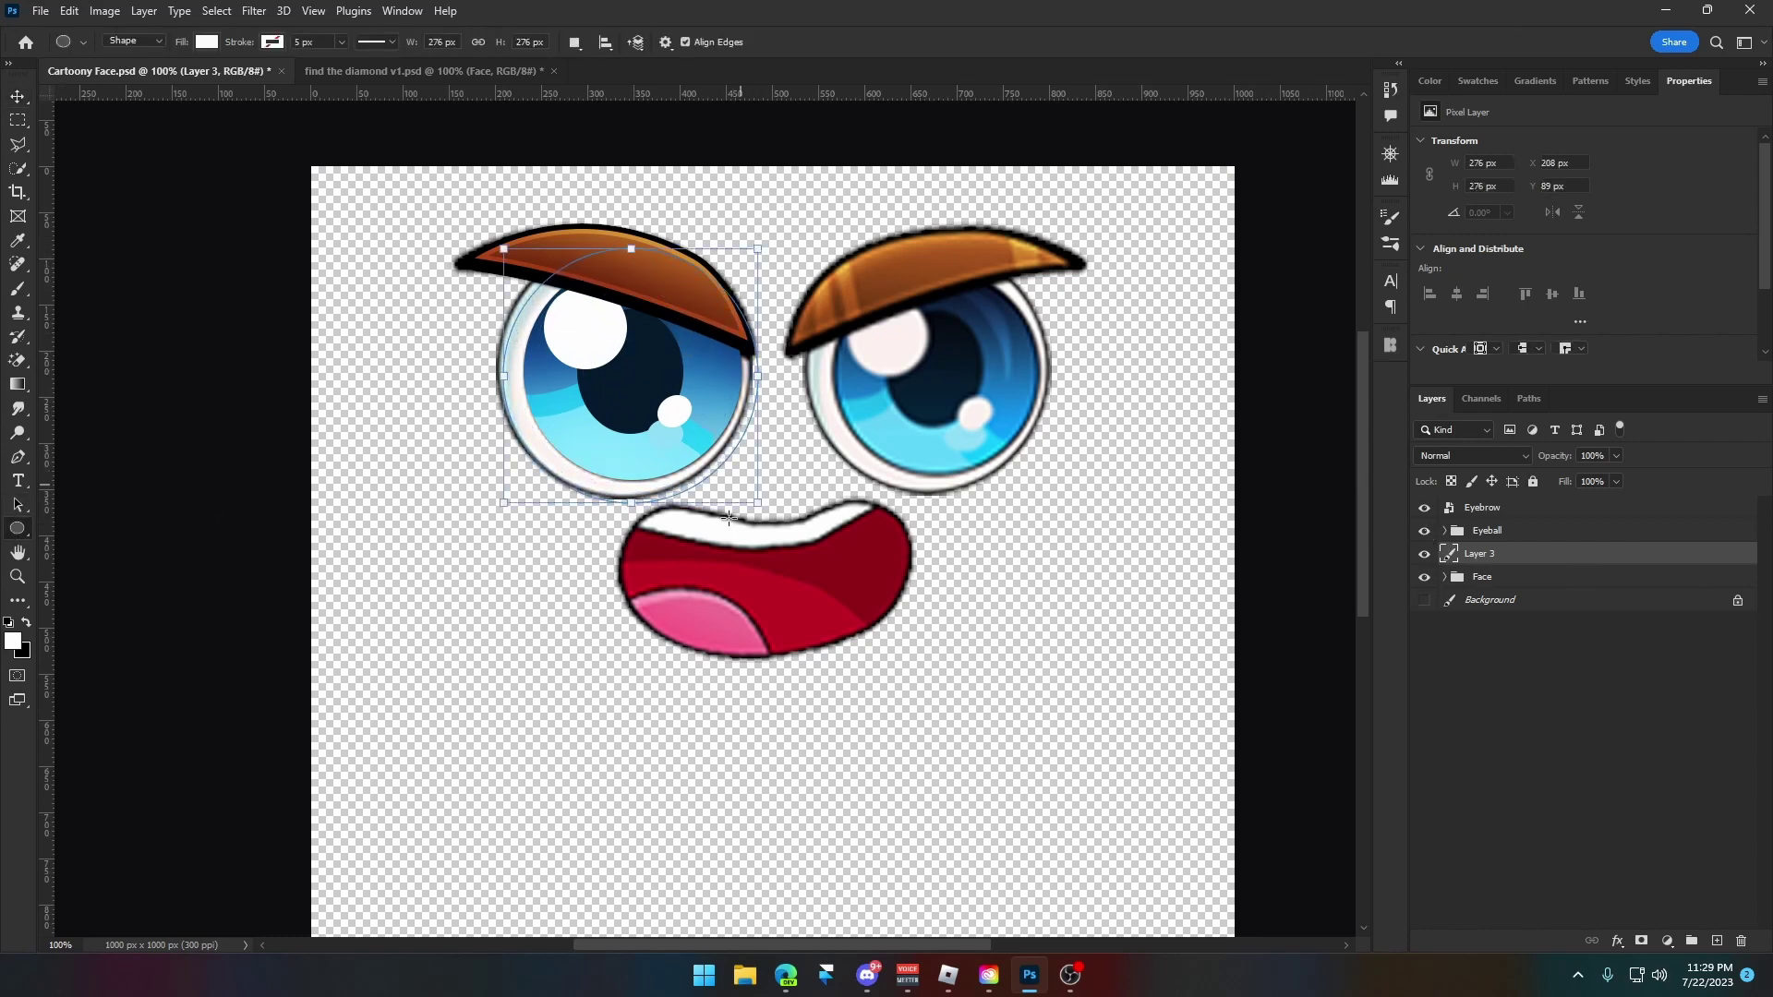
Nudge the white circle 8 px up and 6 px left to align it with the reference eye.
key("v")
key("Up")
key("Up")
key("Up")
key("Up")
key("Up")
key("Up")
key("Up")
key("Up")
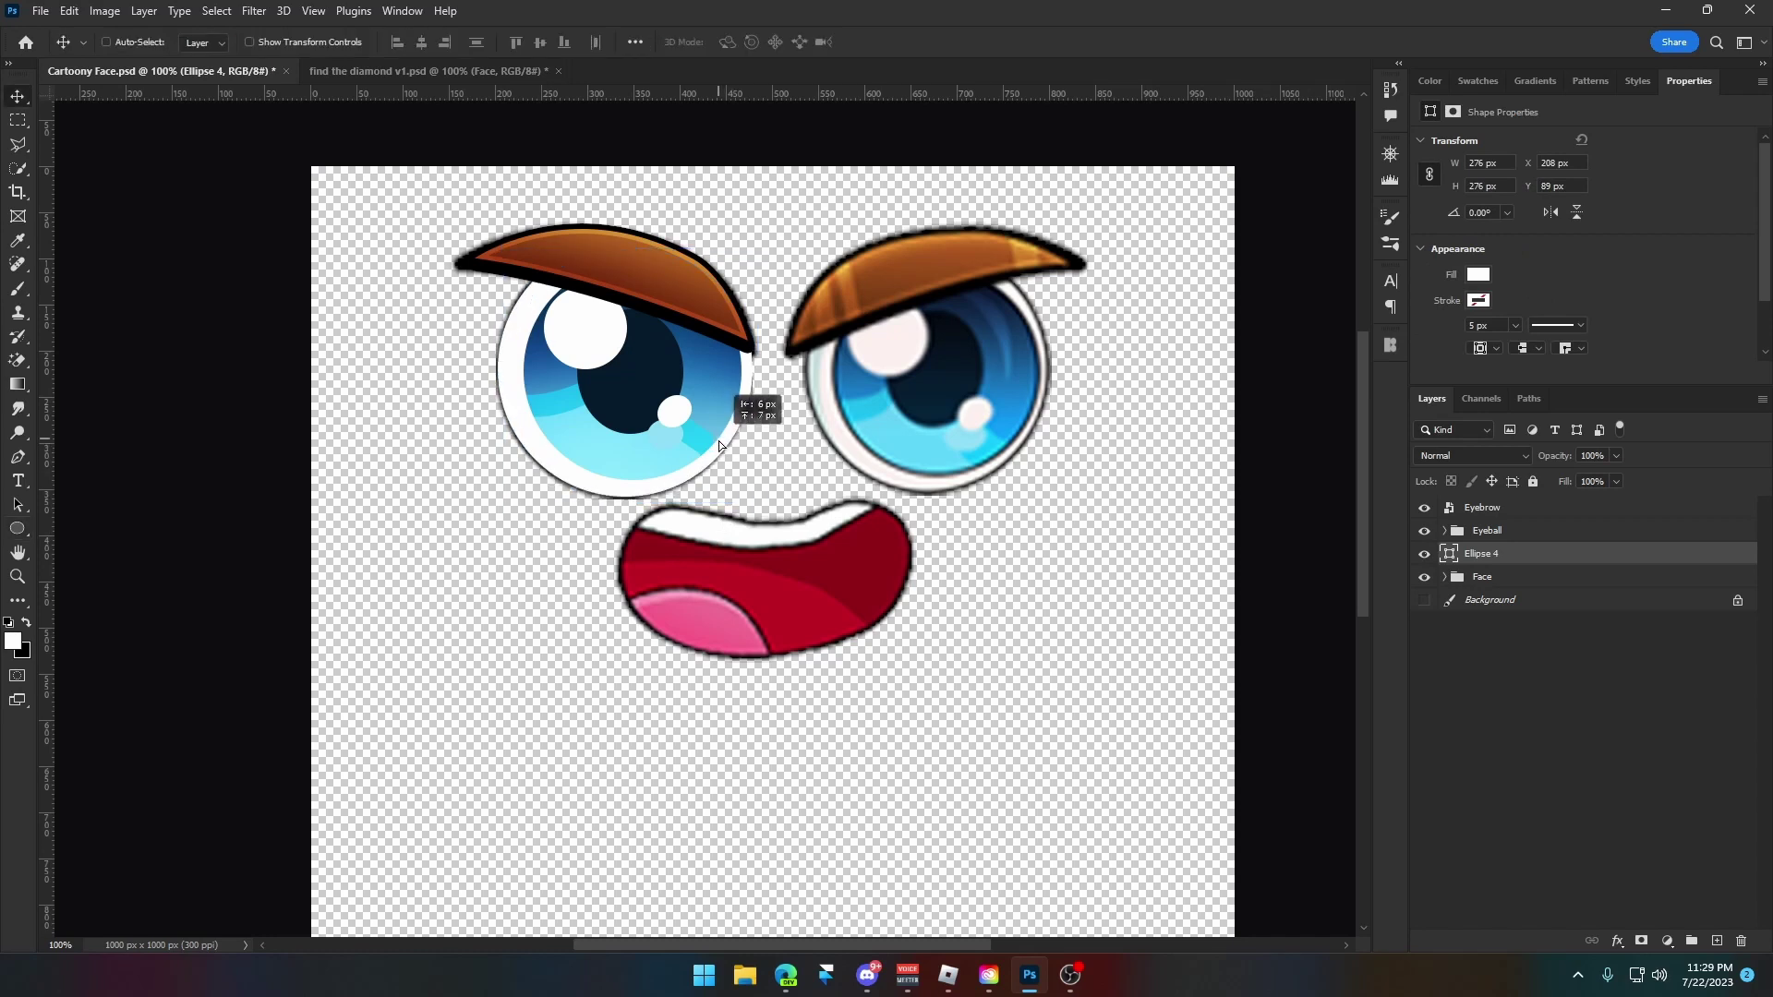
key("Left")
key("Left")
key("Left")
key("Left")
key("Left")
key("Left")
Move the Eyebrow, Eyeball group and white circle together about 320 px down from the reference eye.
left_click(1482, 507, "shift")
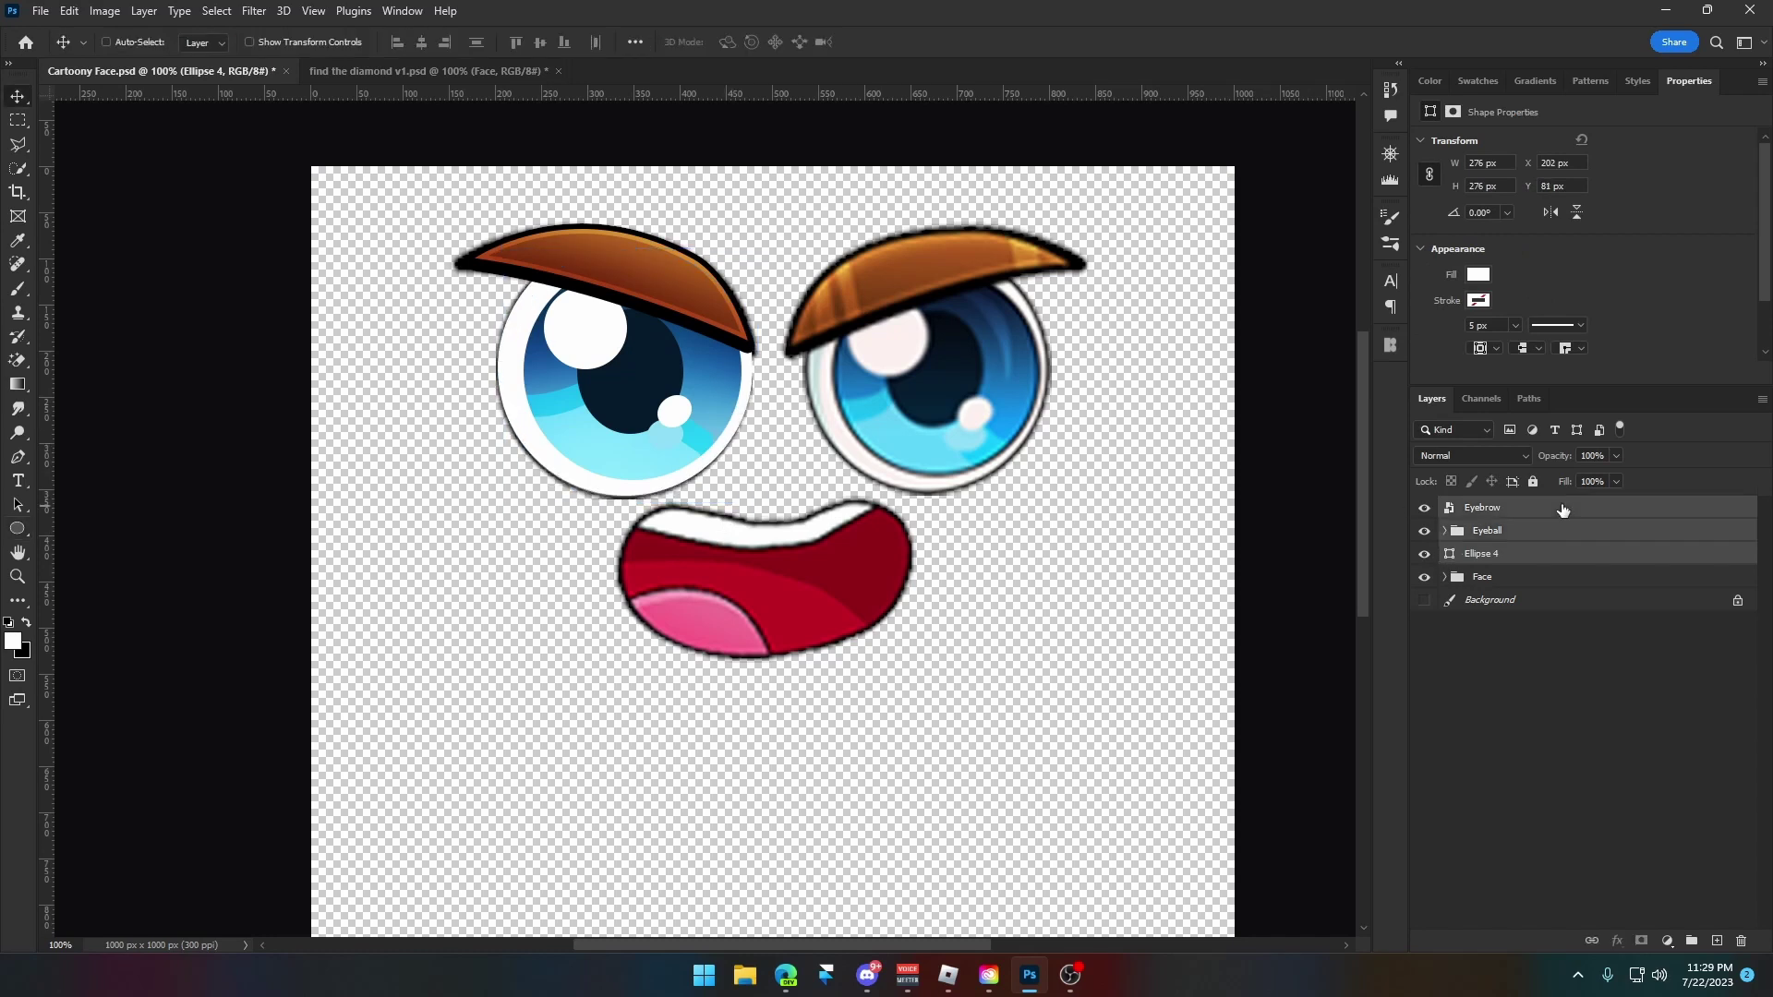
left_click_drag(772, 327, 772, 619)
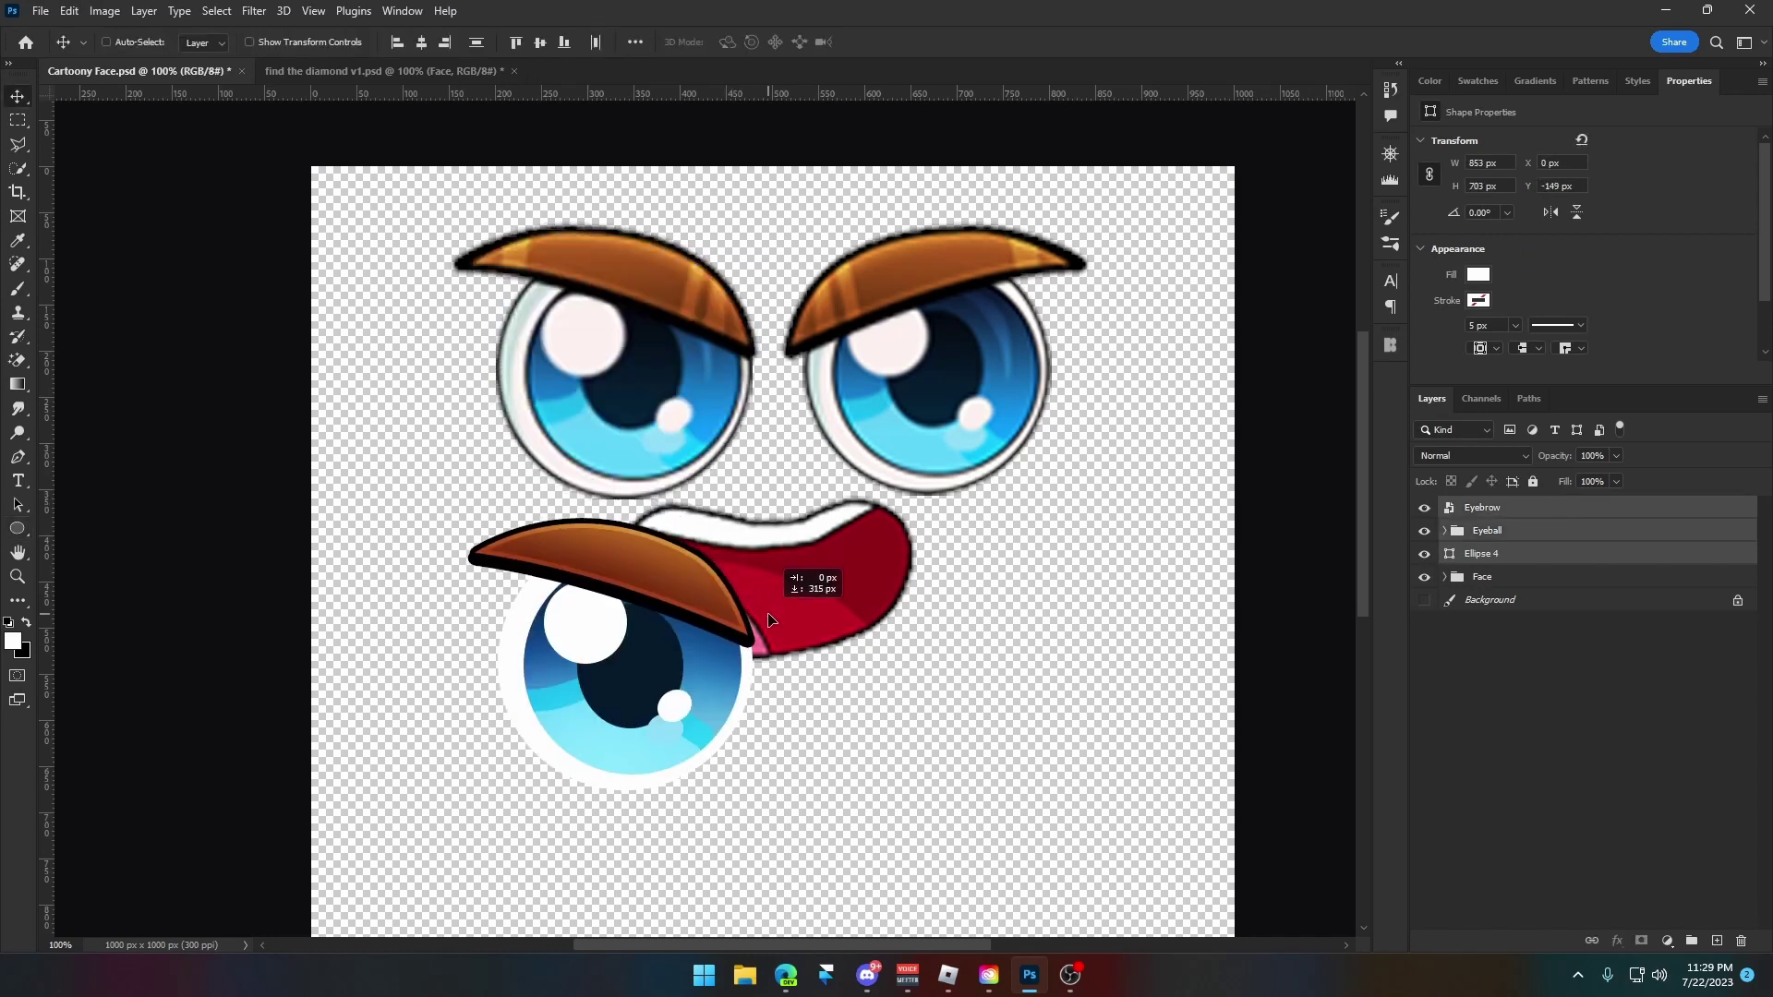
Give the white circle an inner shadow with Normal blending and the pale teal colour cbe1df.
left_click(1497, 556)
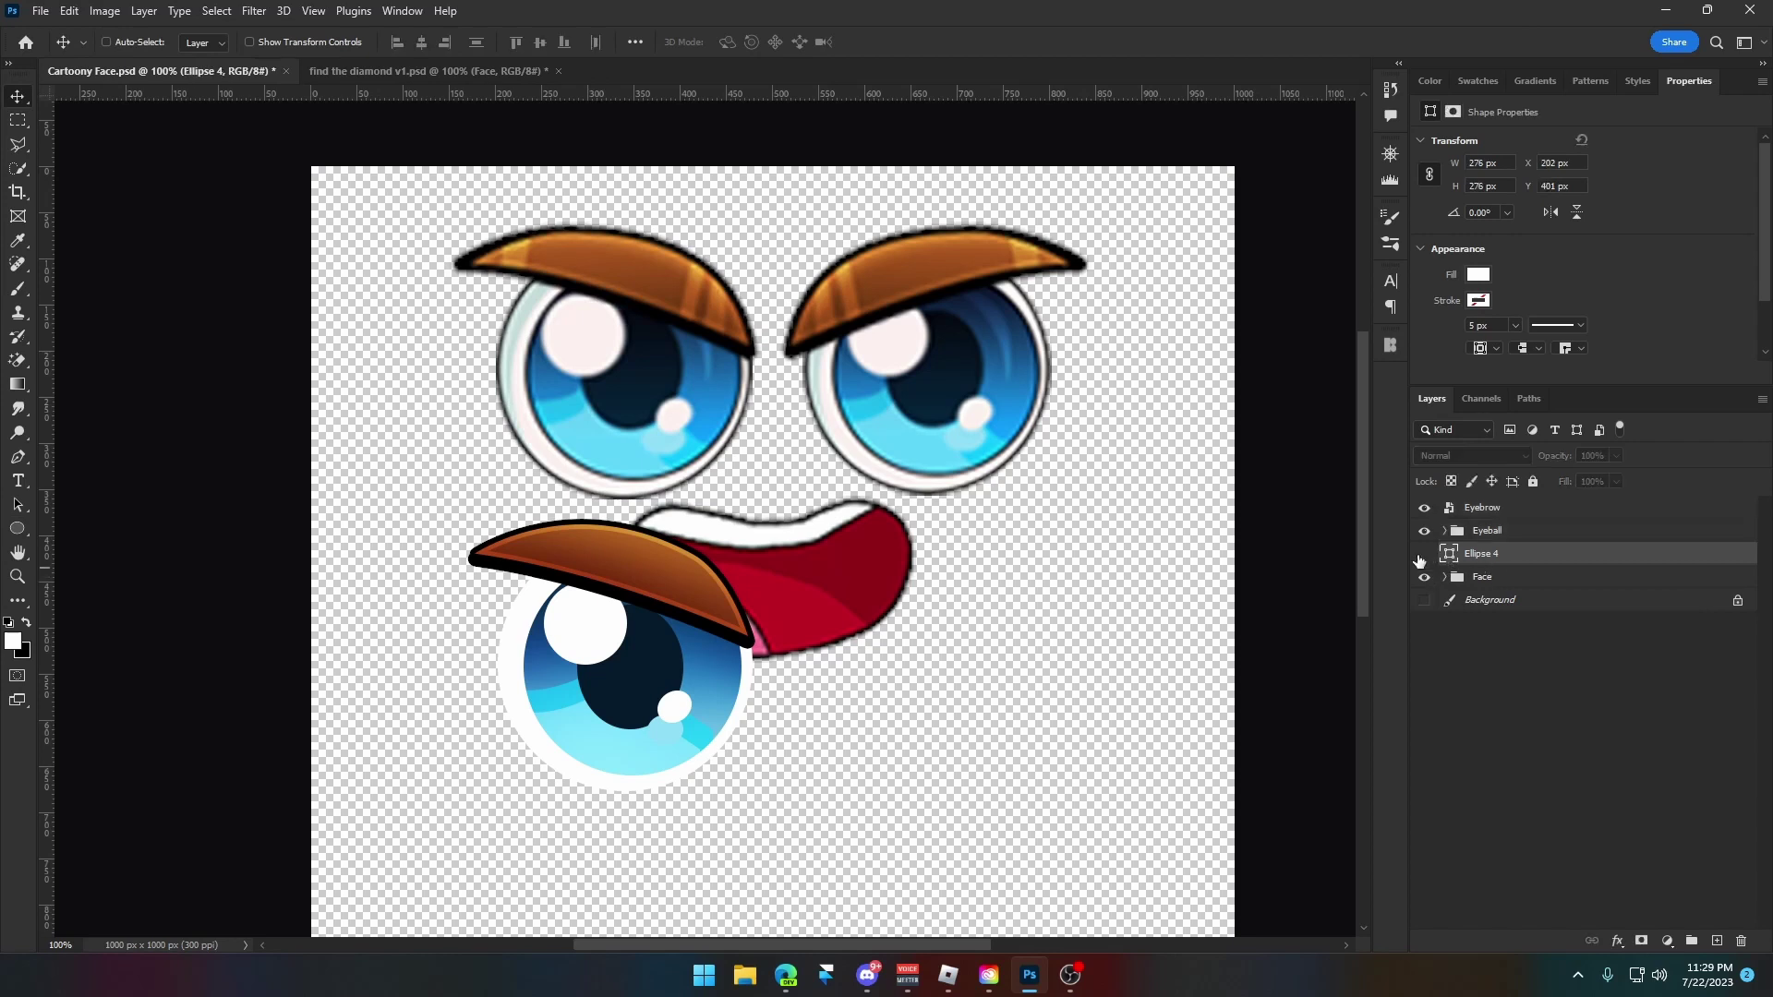
right_click(1530, 552)
left_click(1583, 239)
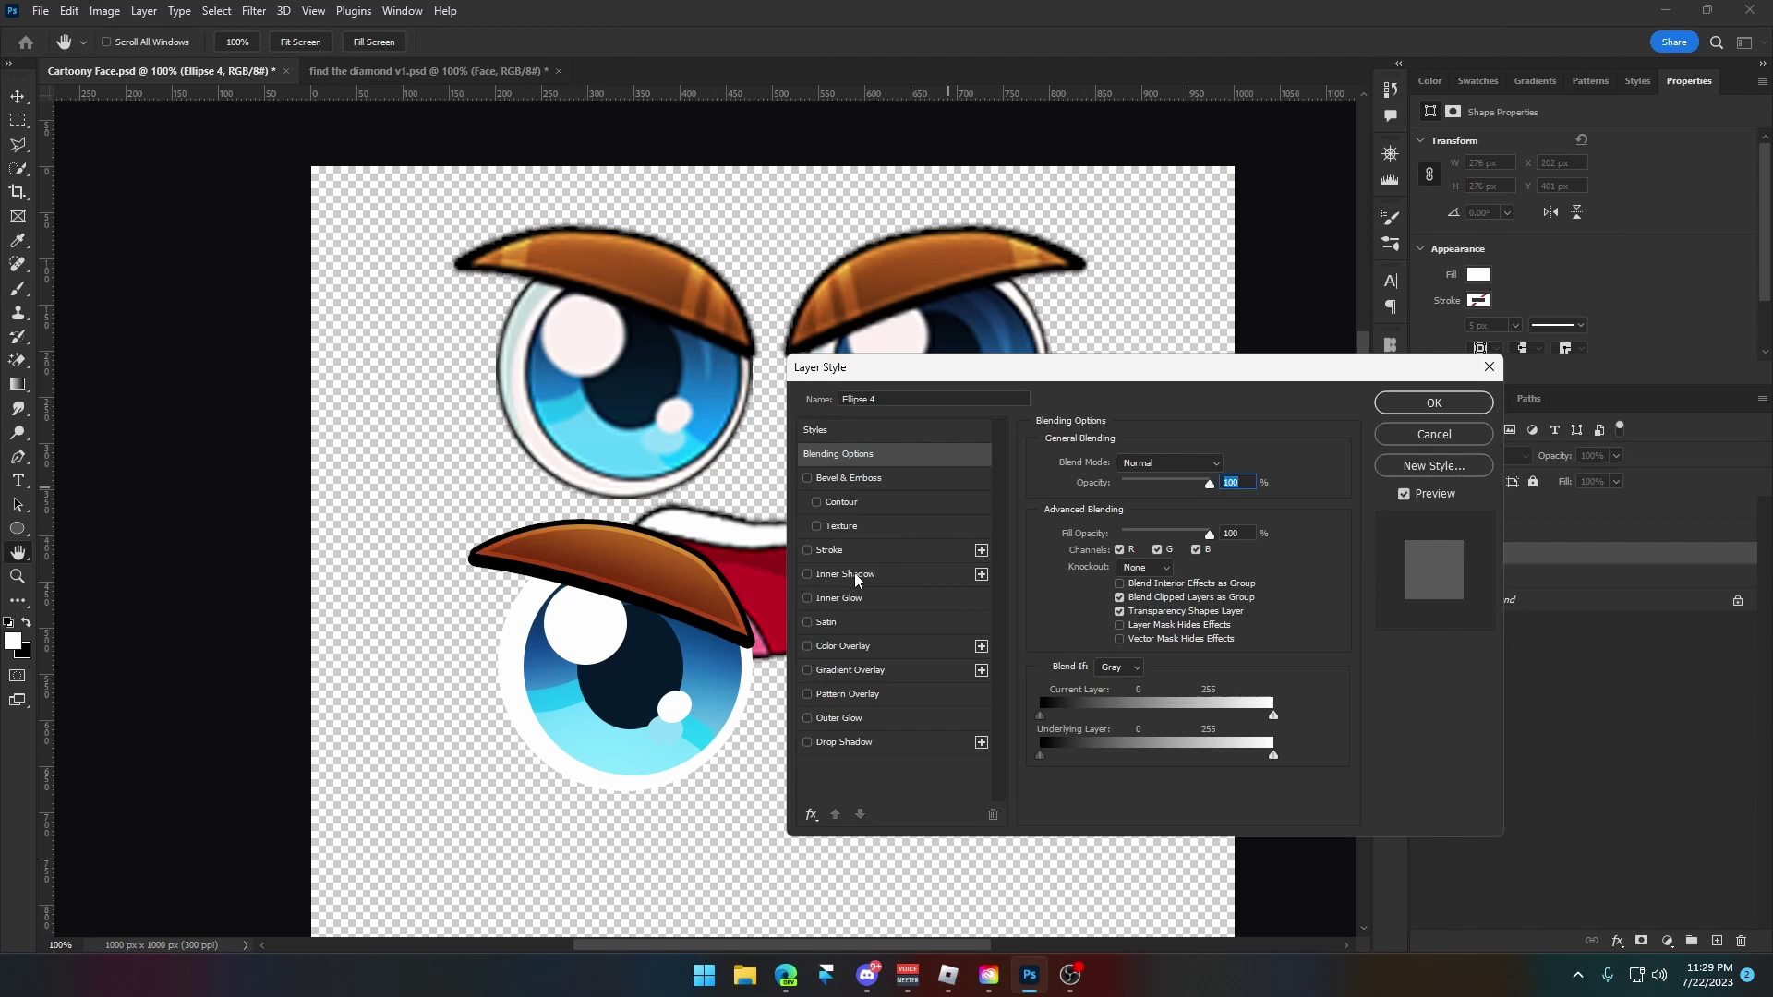
left_click(855, 575)
left_click(1155, 465)
left_click(1173, 477)
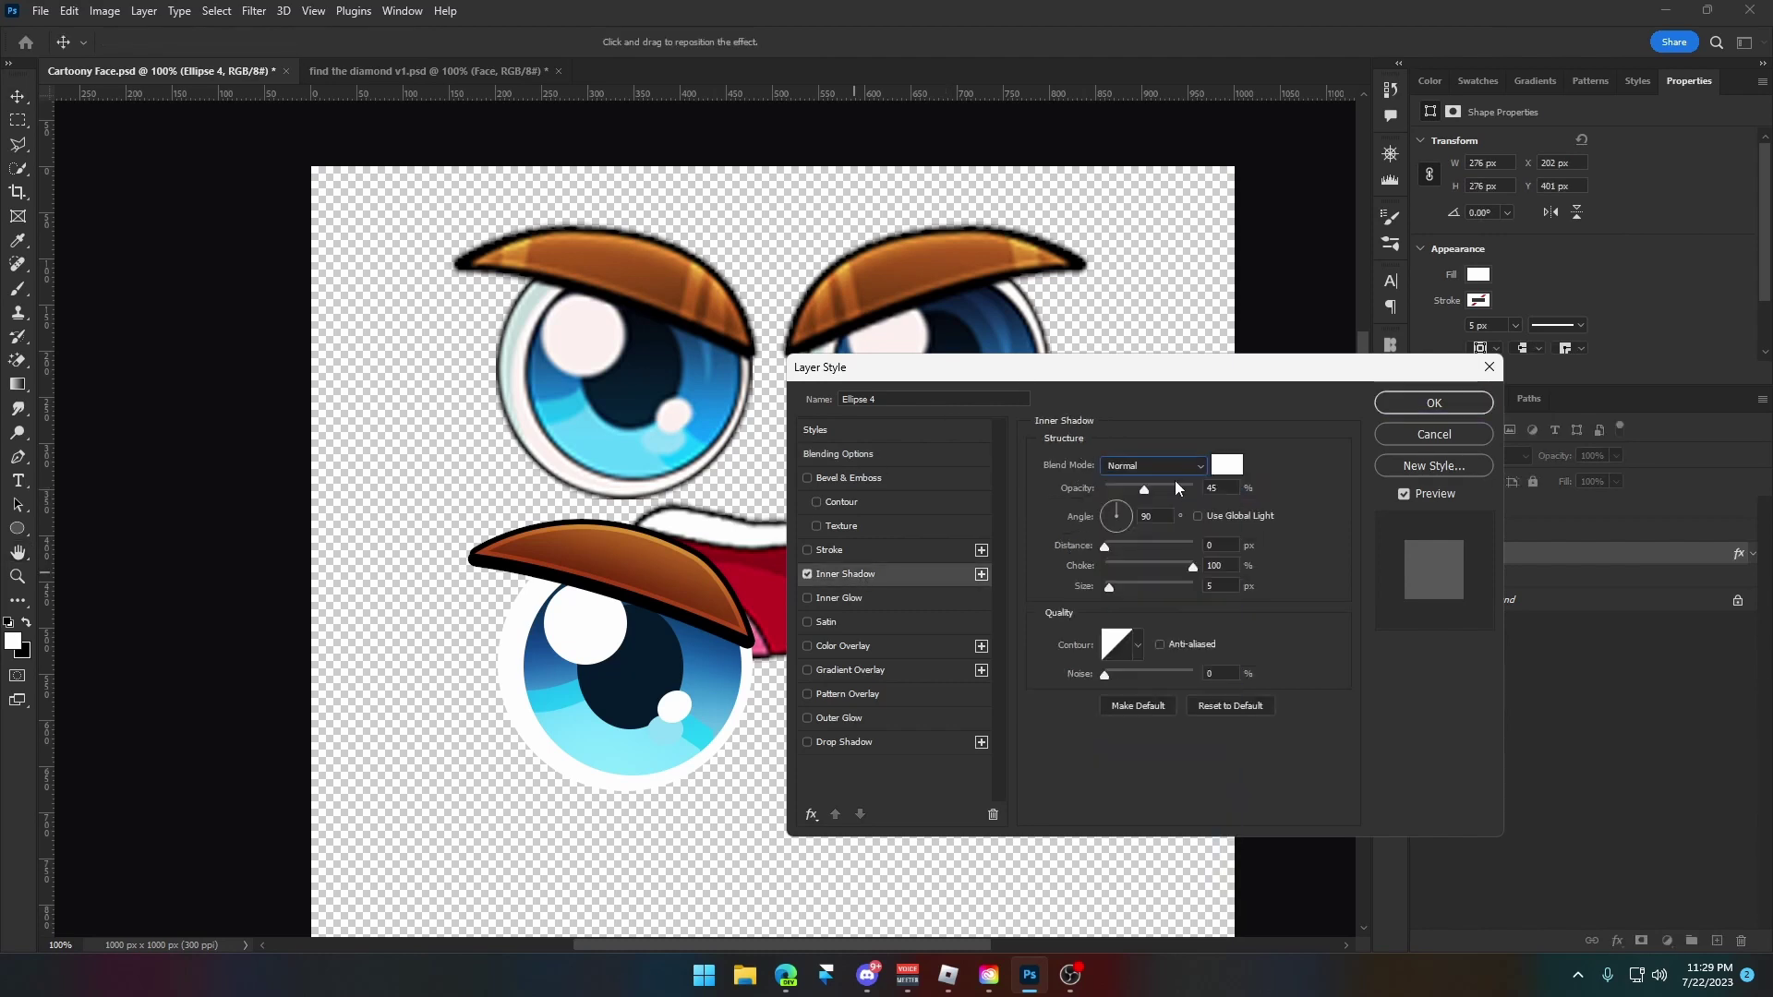
left_click(1226, 465)
left_click(1085, 614)
left_click(851, 520)
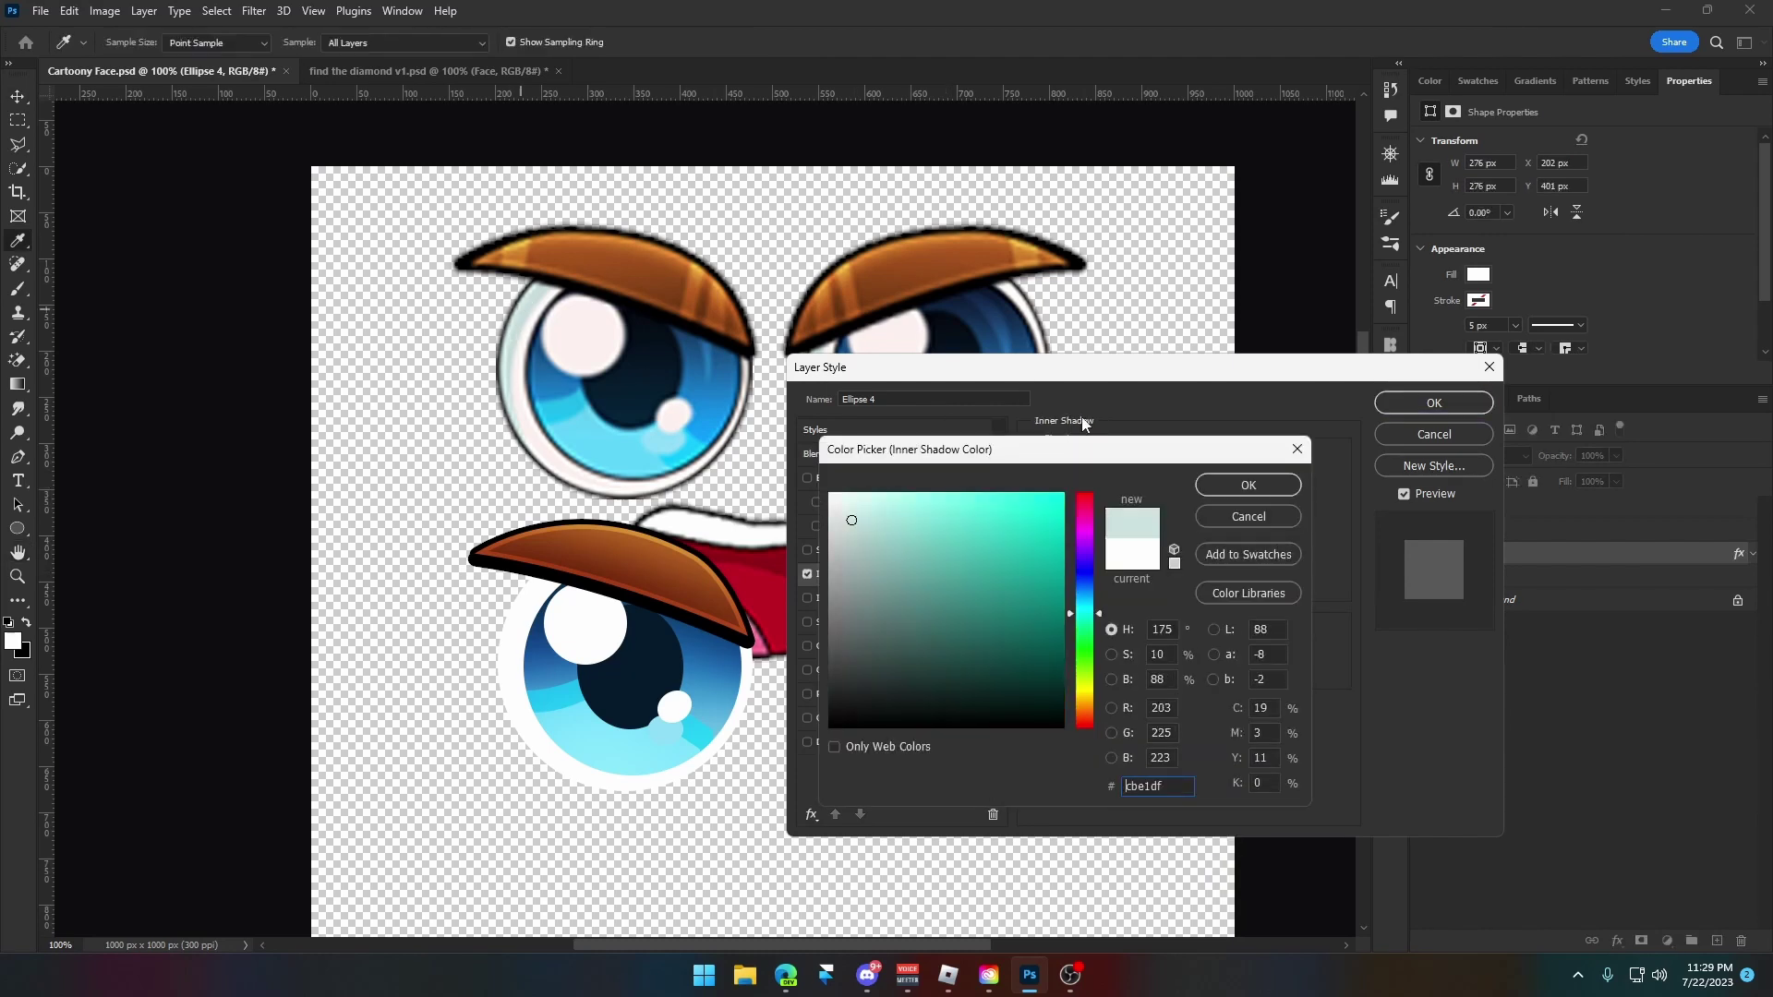
left_click(1249, 486)
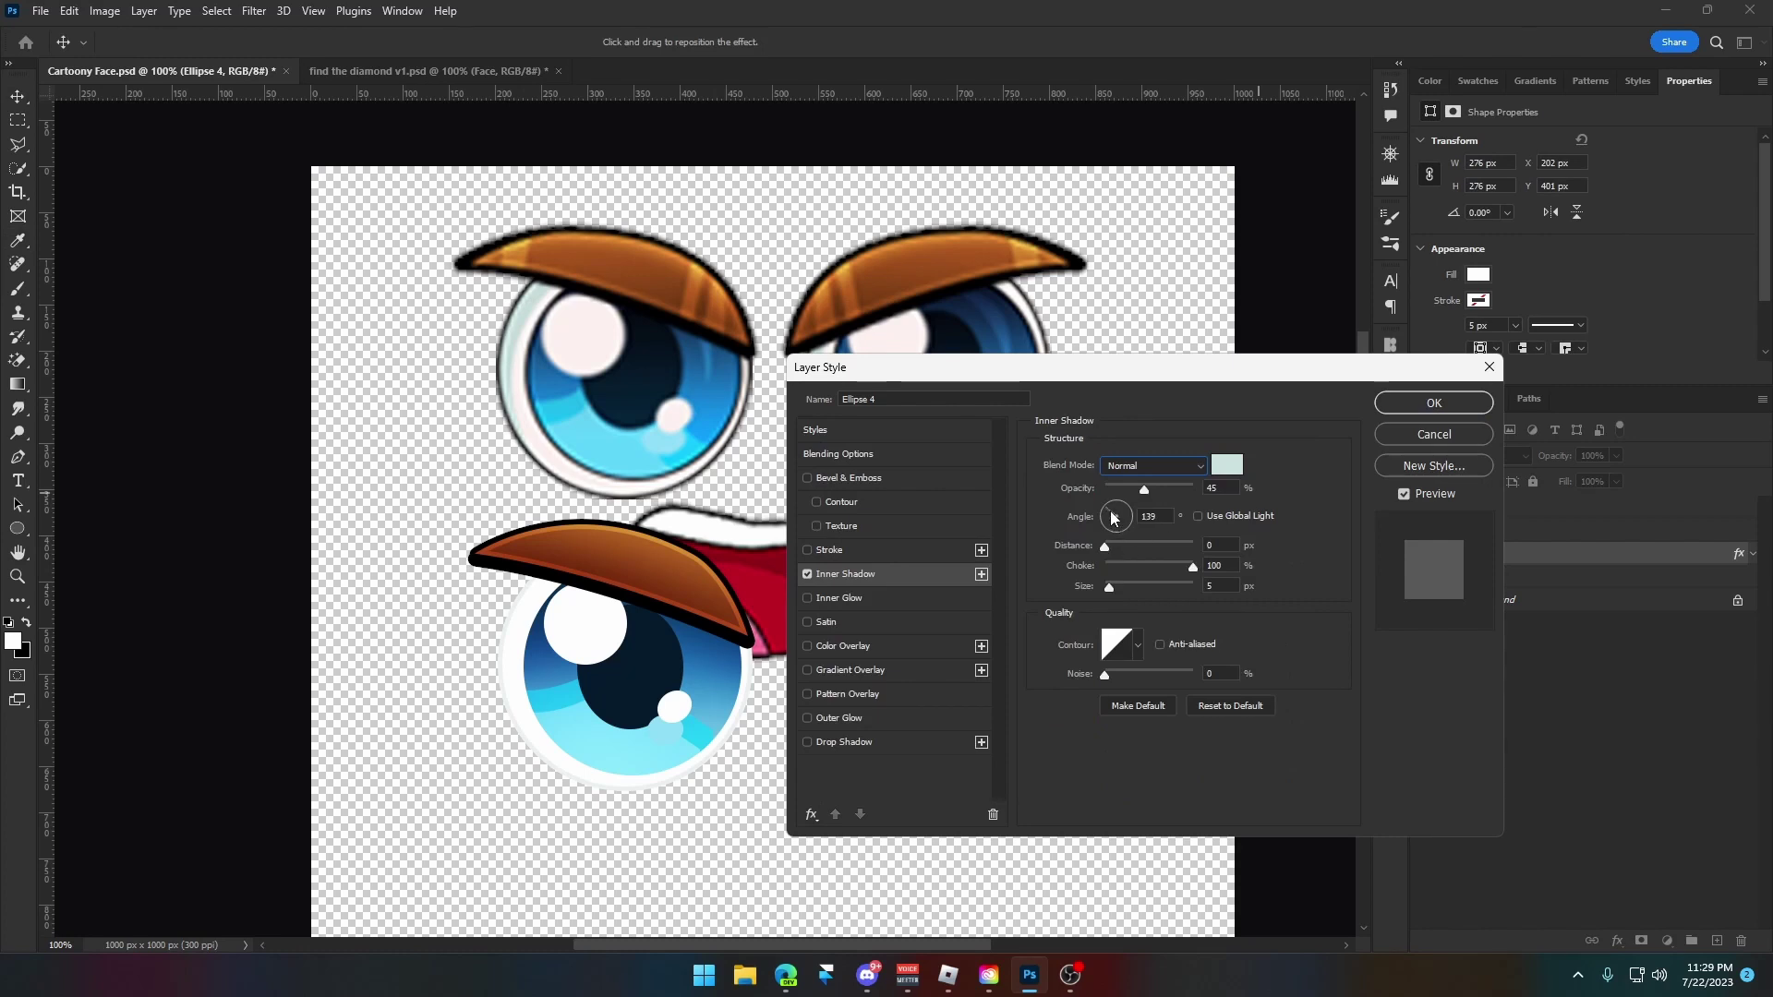
Set the circle's inner shadow to a 115° angle and a 14 px distance.
left_click_drag(1104, 546, 1112, 546)
left_click(1112, 510)
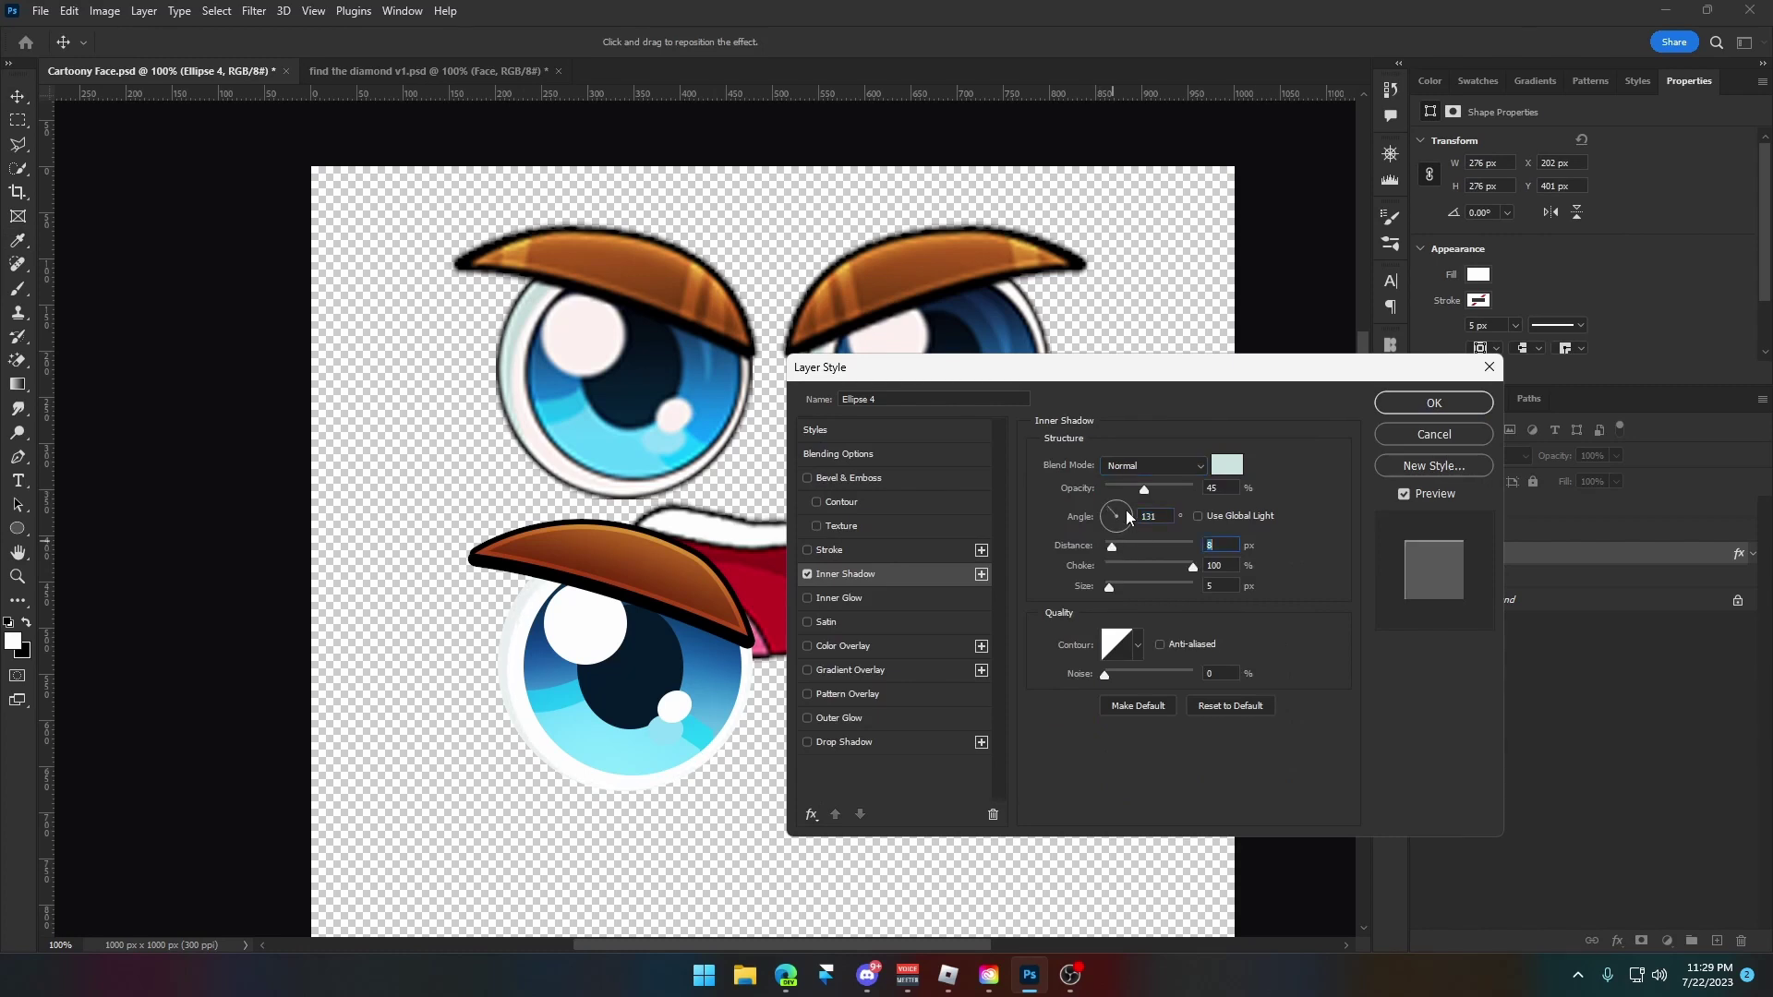
left_click(1113, 512)
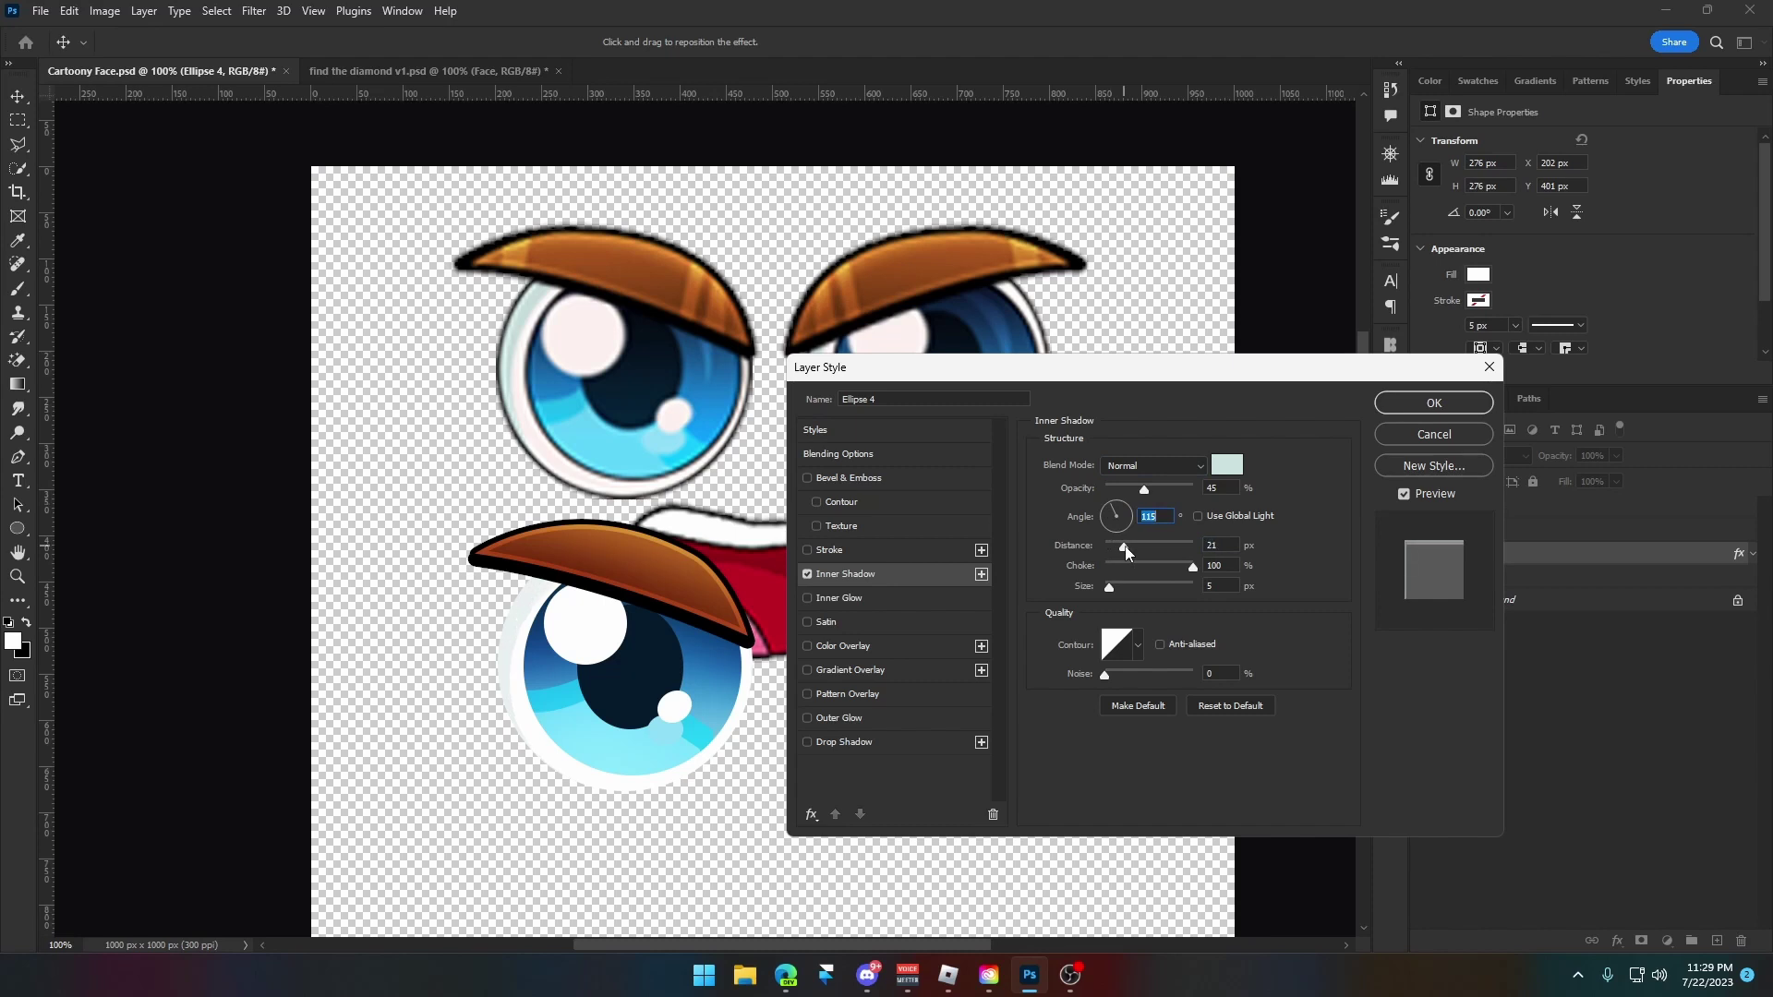
left_click_drag(1113, 546, 1121, 551)
left_click(1120, 549)
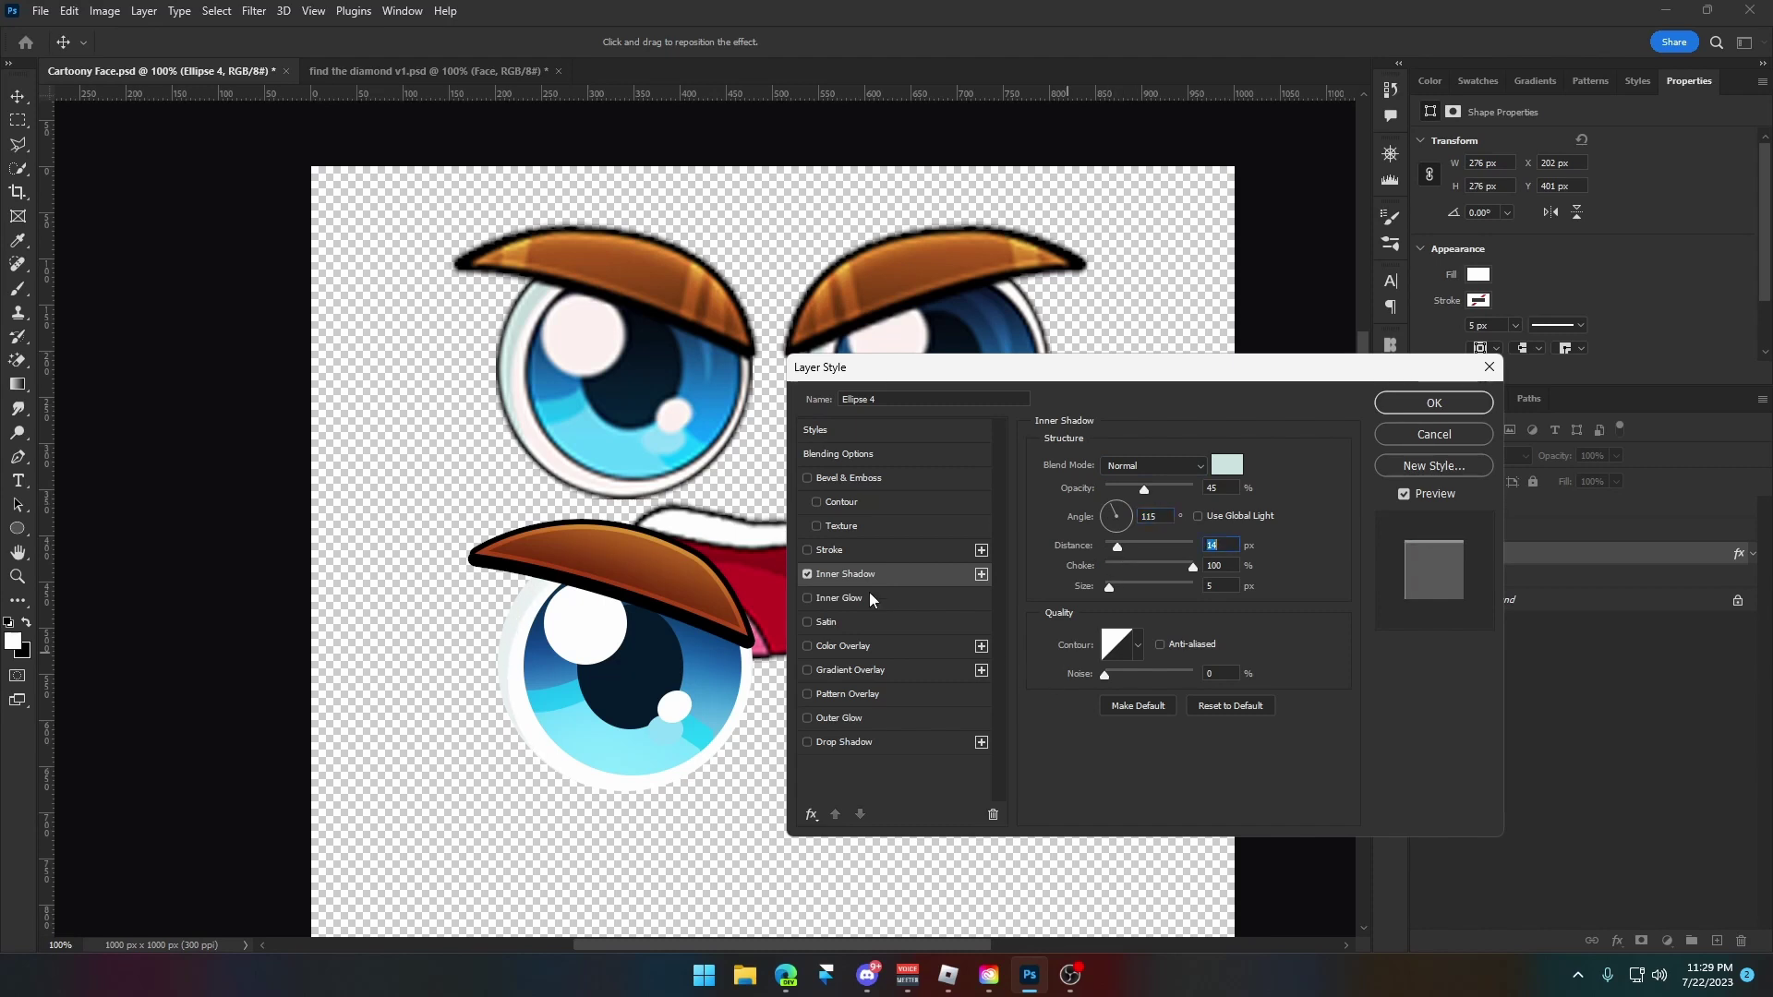
Add a 6 px black outside stroke to the white circle and move the whole eye back over the reference's left eye.
left_click(844, 550)
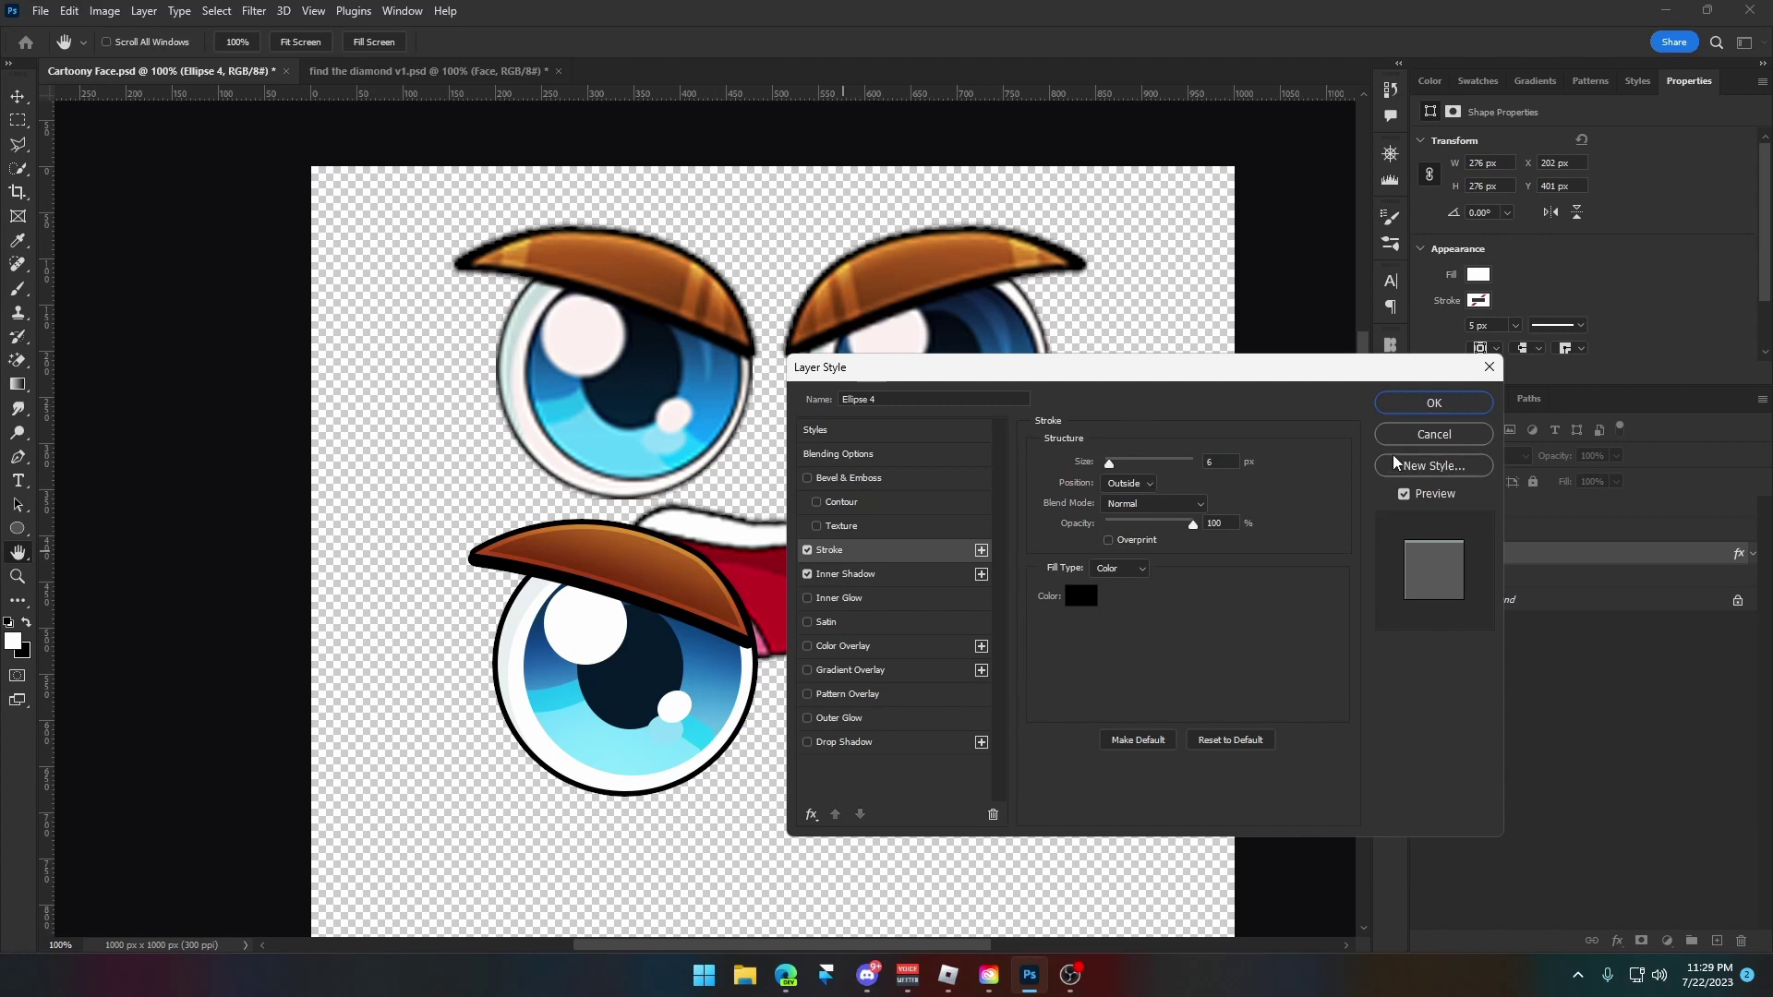
left_click(1432, 403)
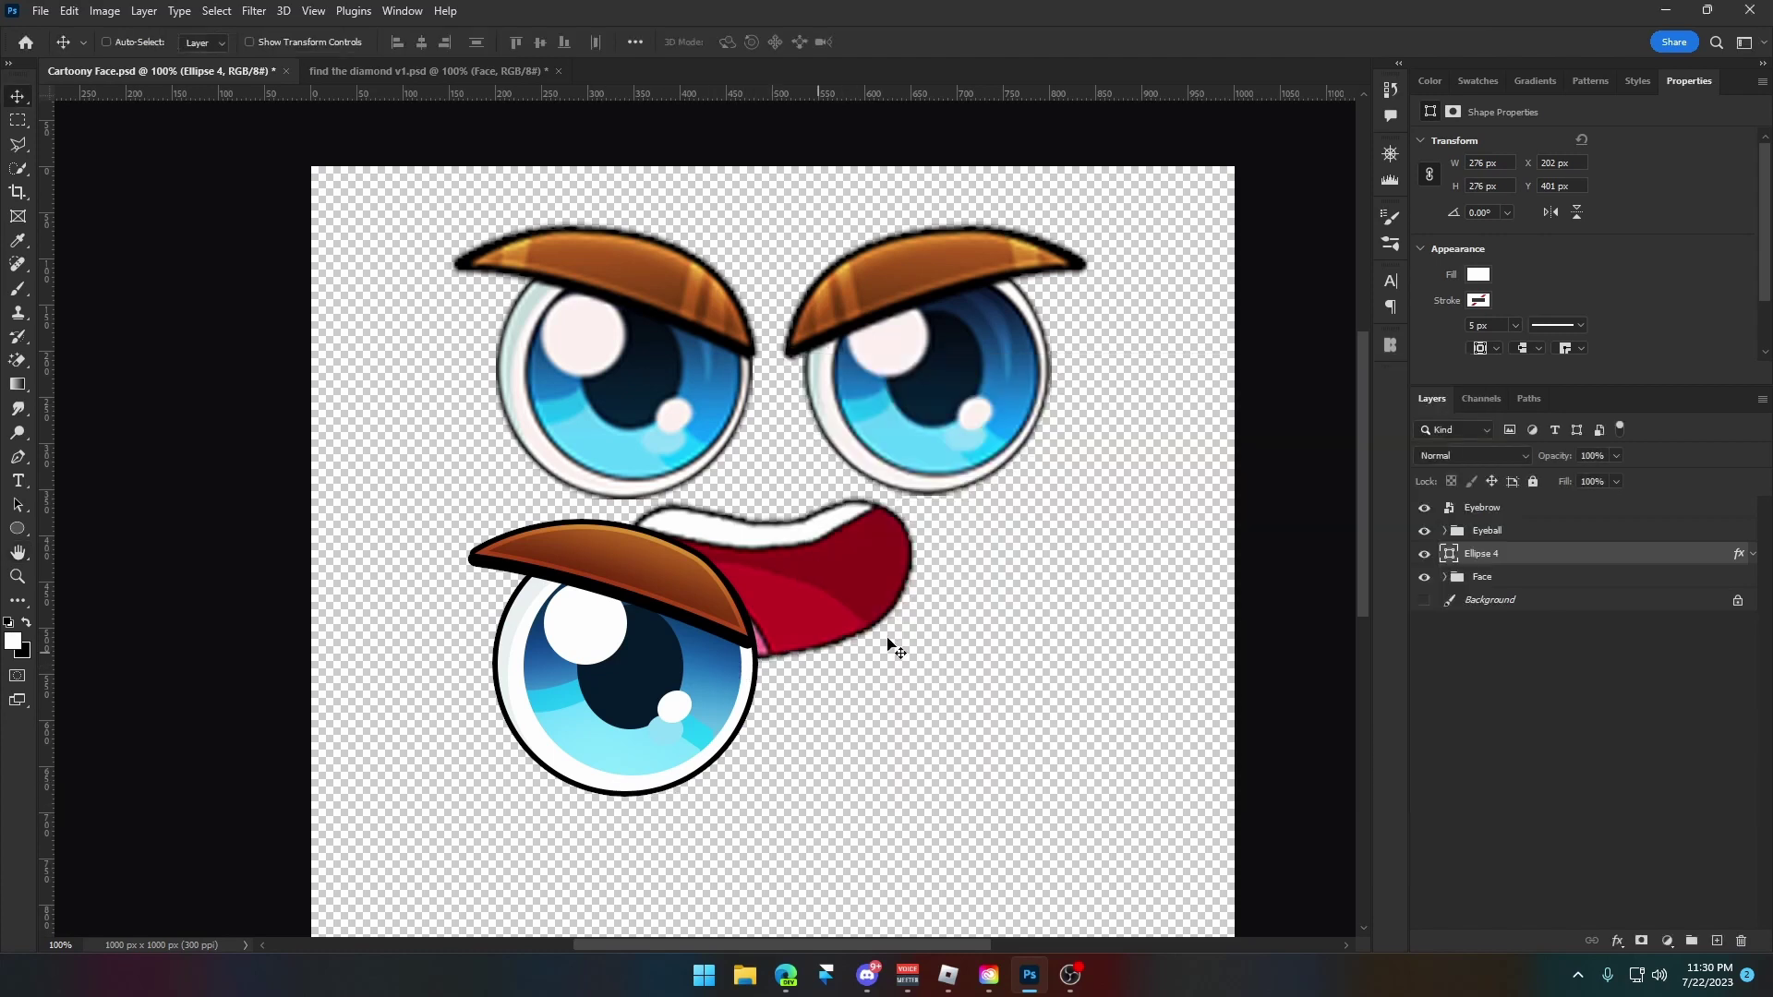
left_click_drag(886, 637, 735, 290)
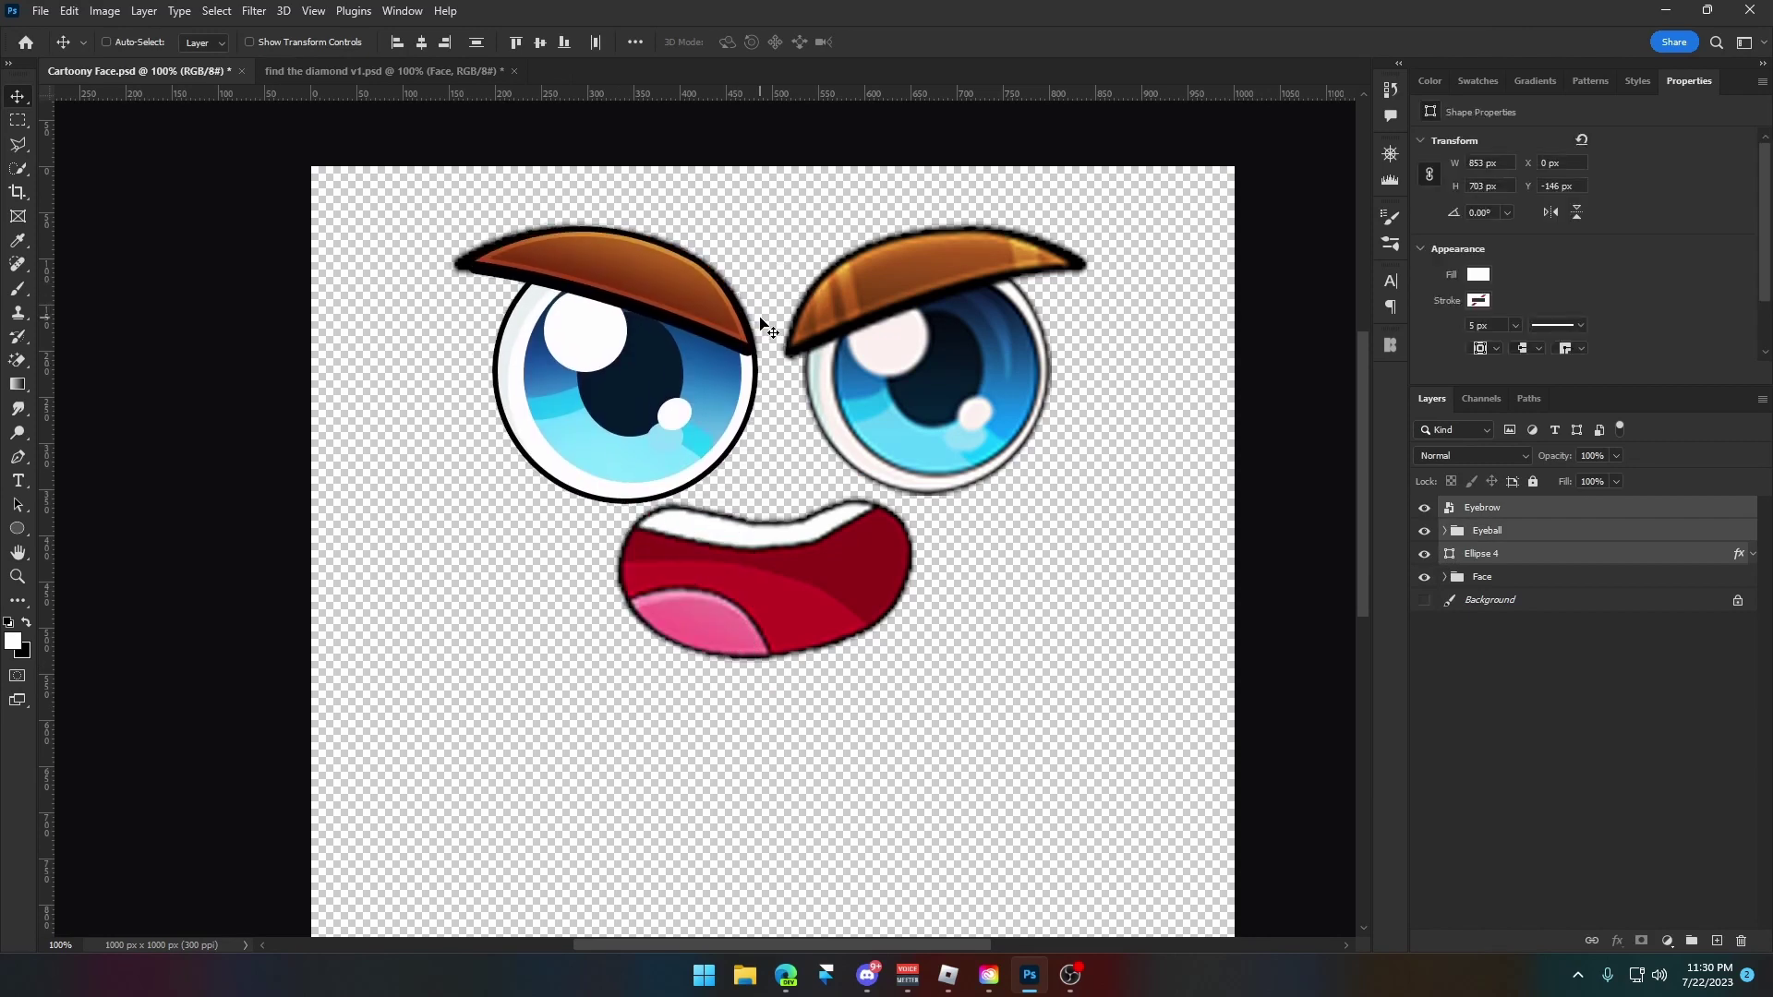
Group the Eyebrow, Eyeball and white circle layers as Eye and duplicate the group.
key("ctrl+g")
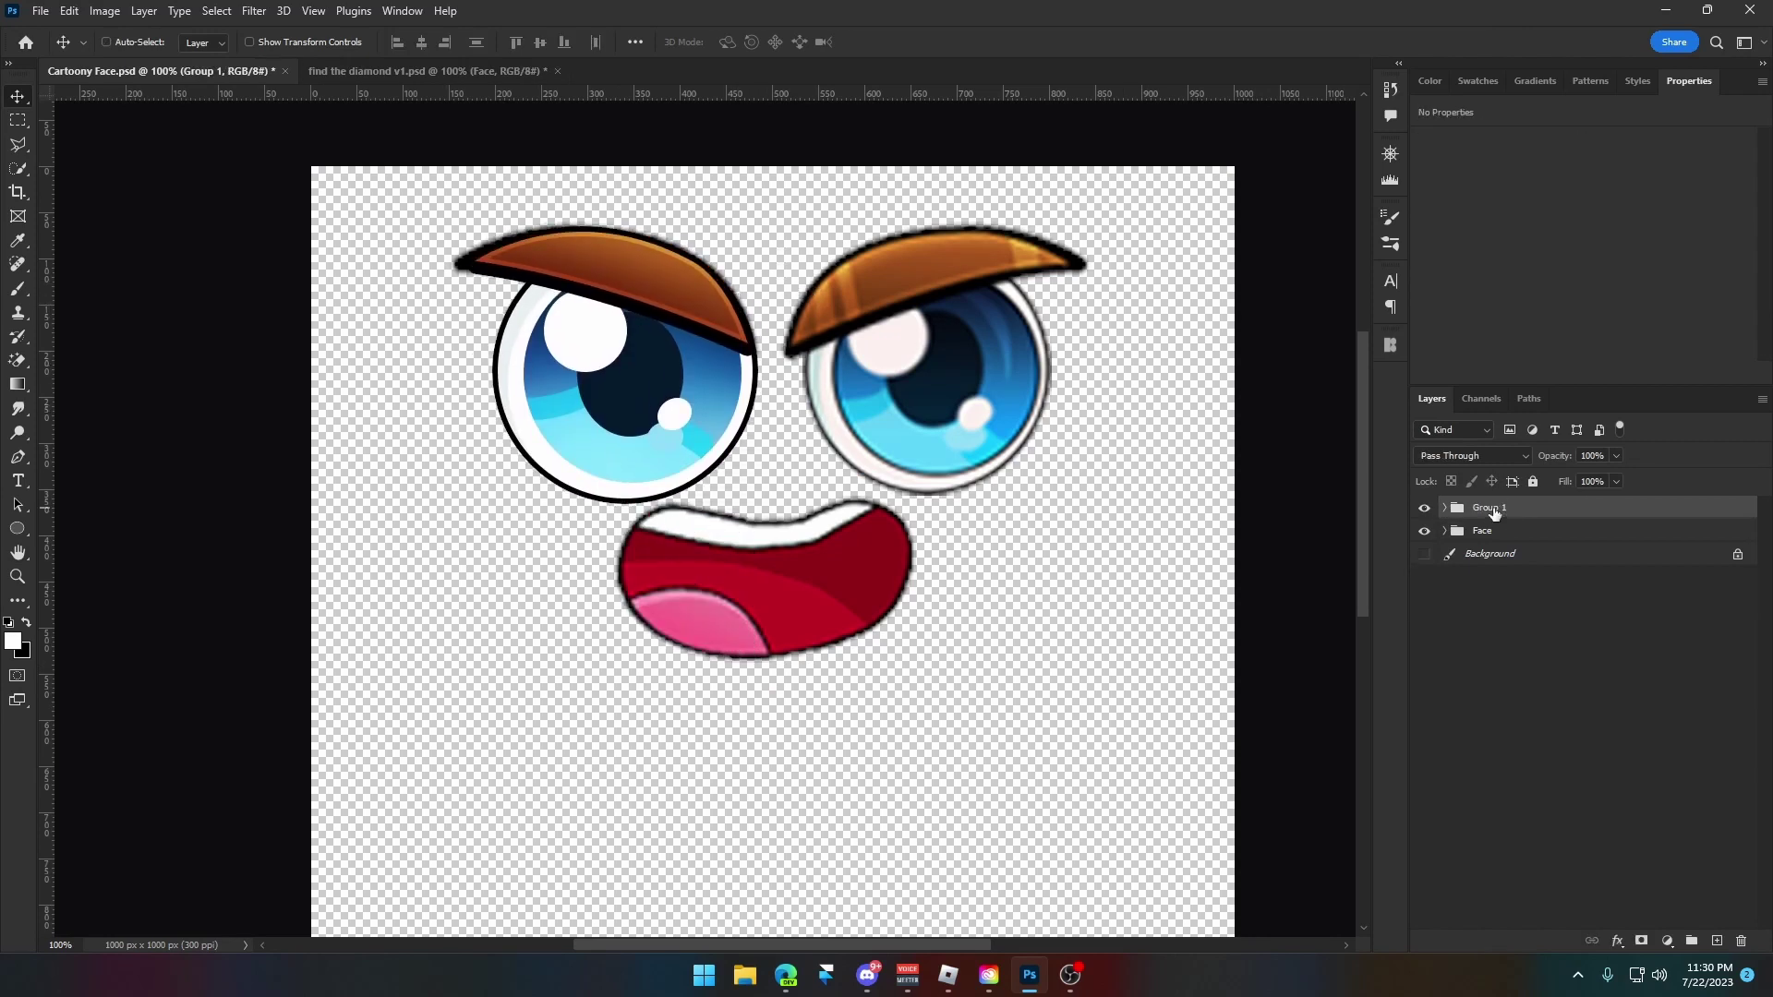
key("Return")
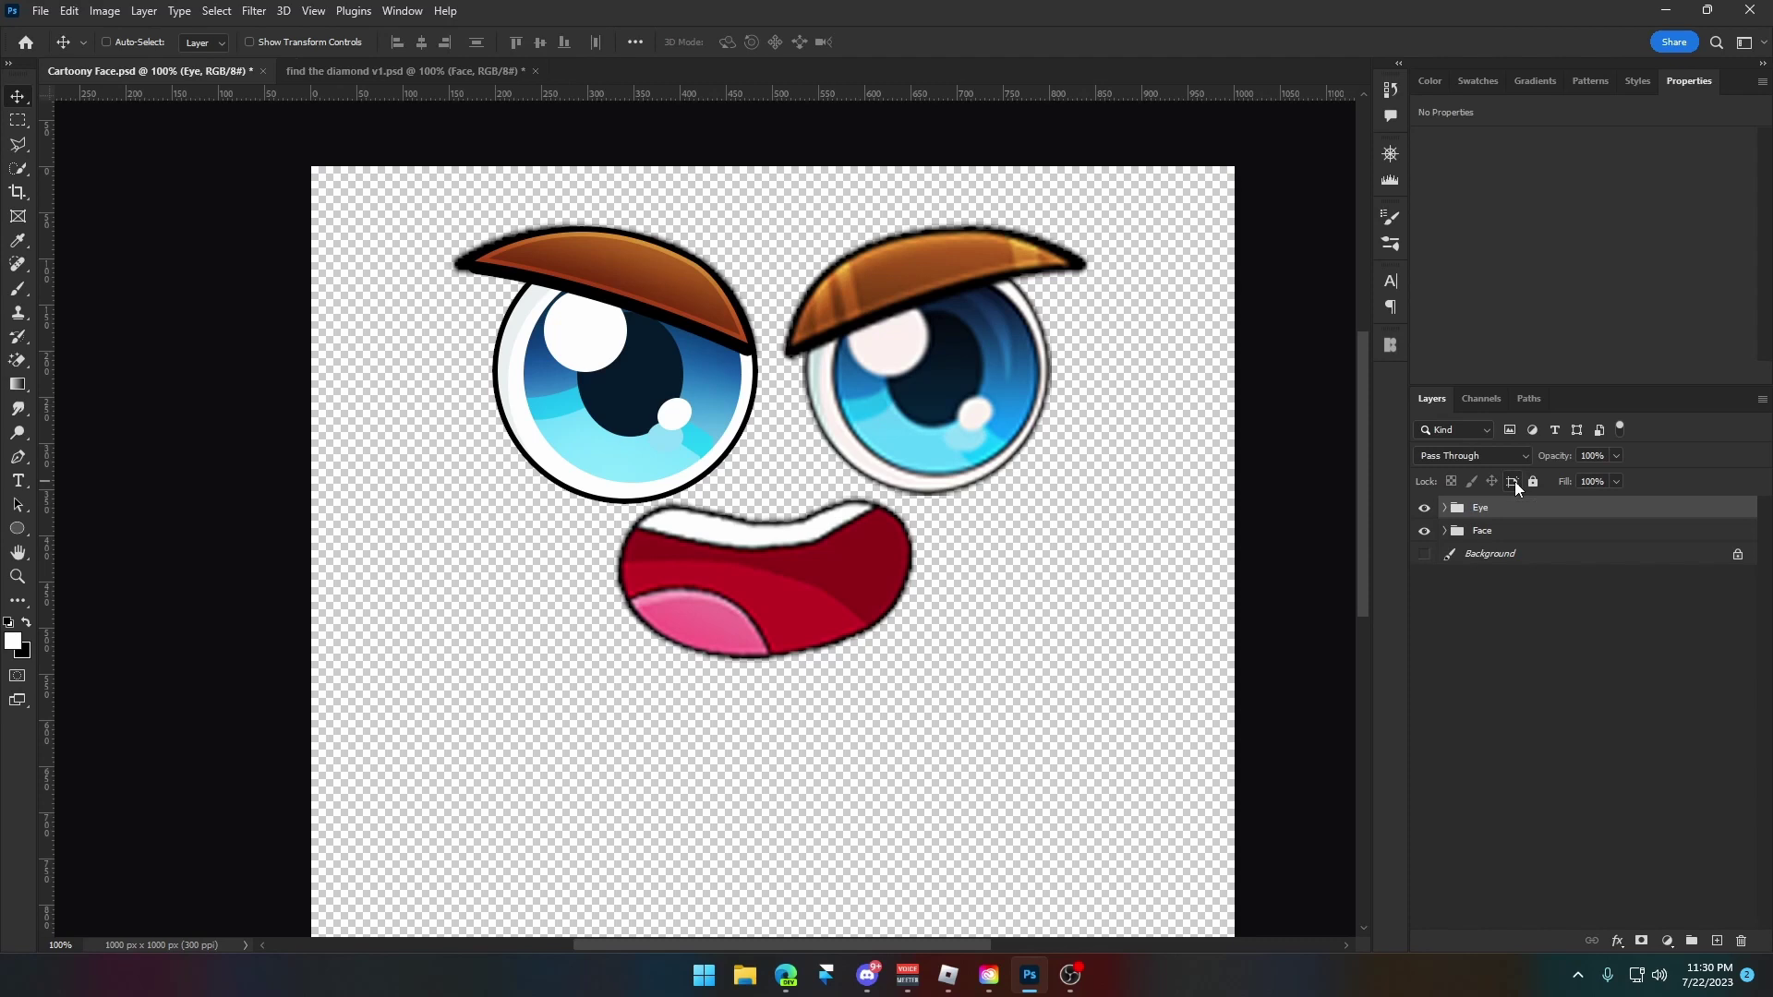
key("ctrl+j")
Flip the duplicated Eye group horizontally and place it over the reference's right eye.
key("ctrl+t")
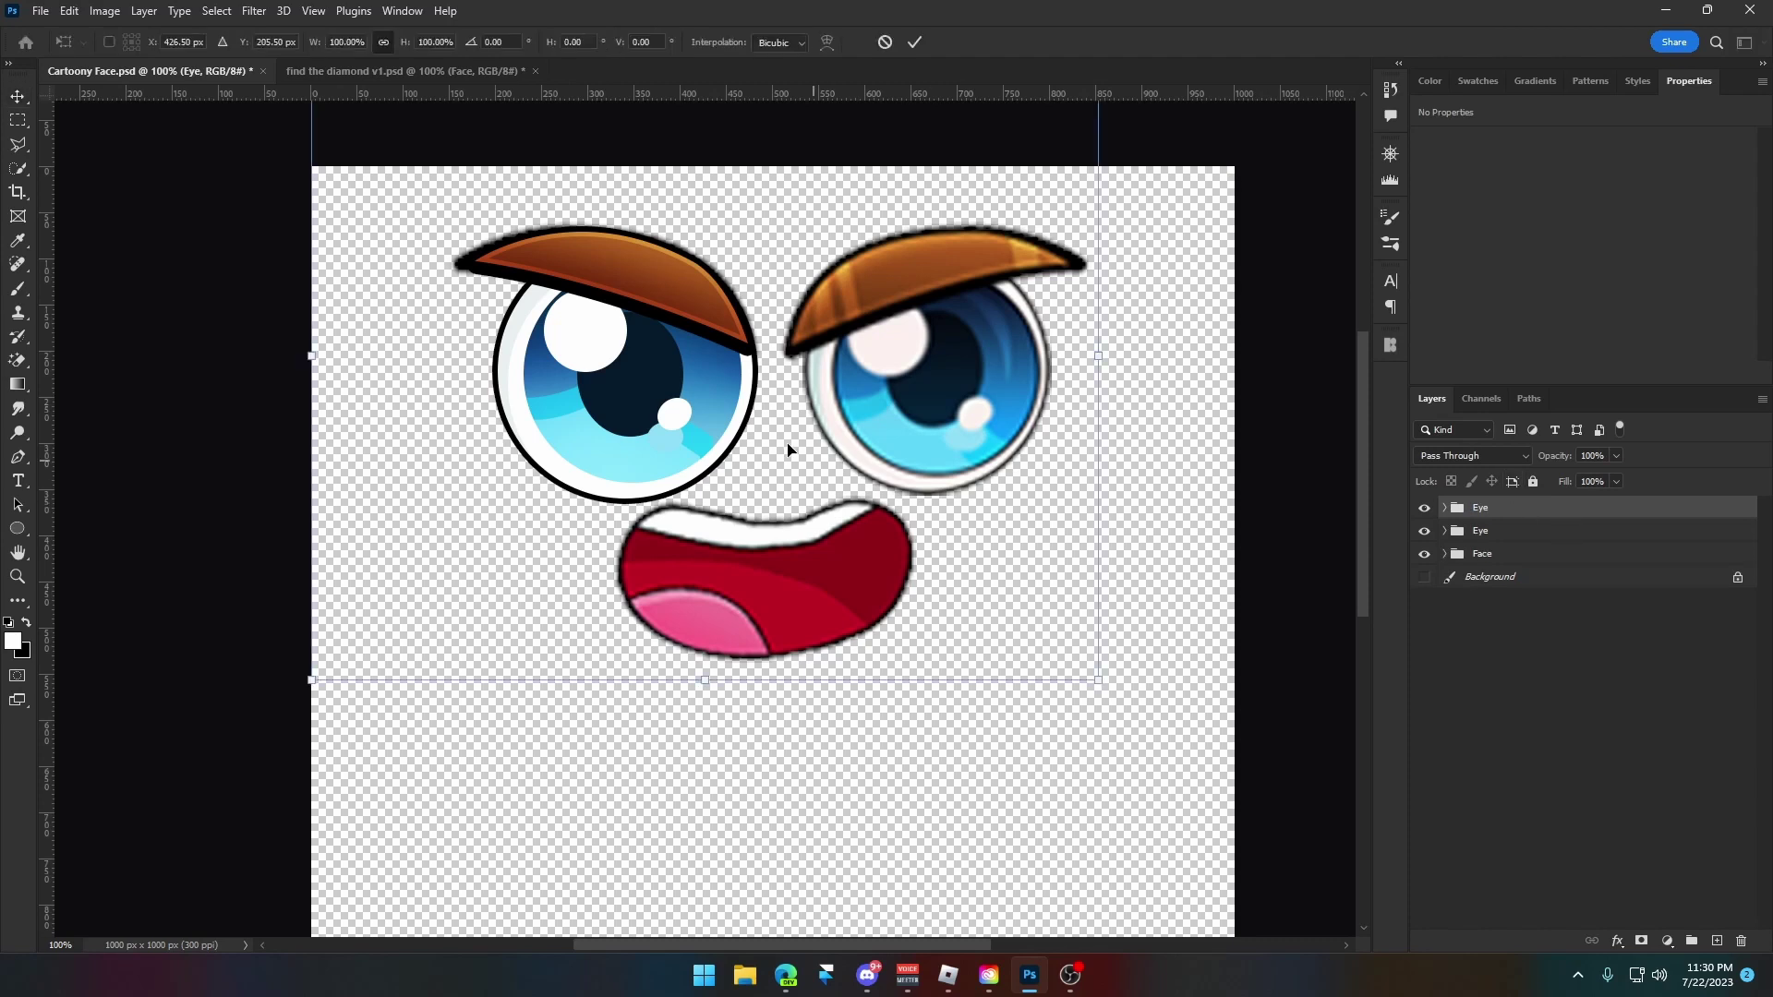
right_click(698, 395)
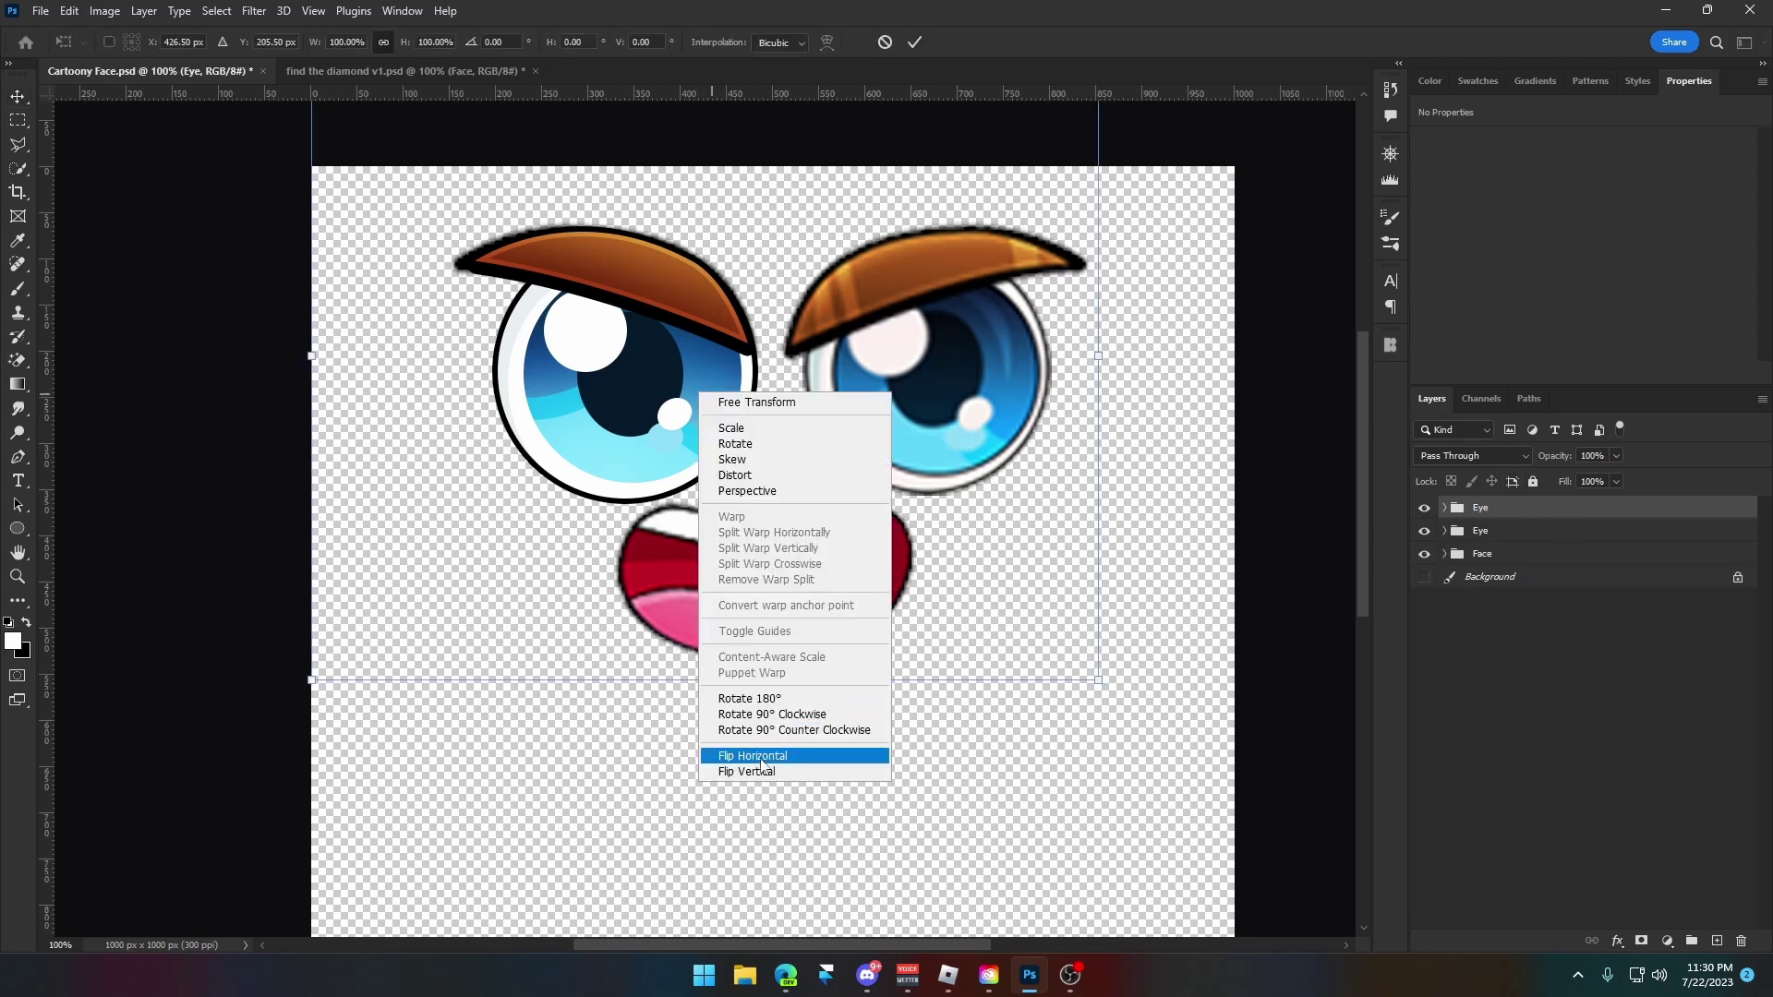
left_click(761, 766)
key("Return")
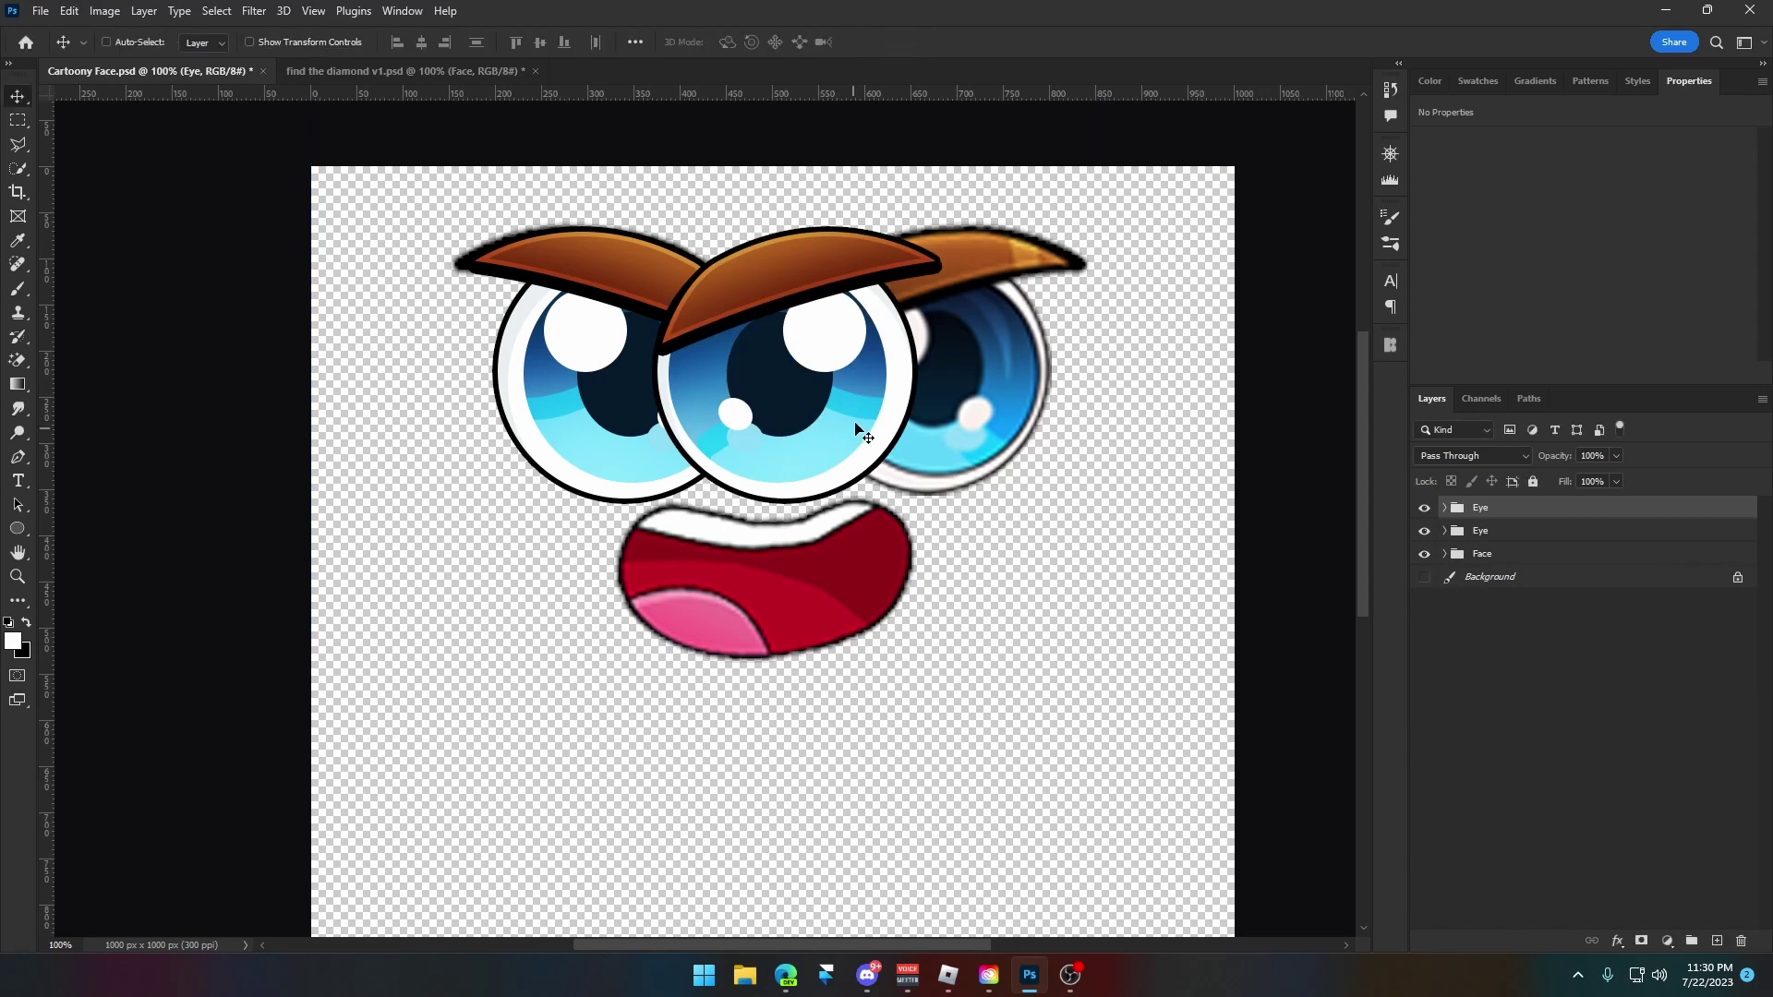
left_click_drag(884, 370, 1021, 358)
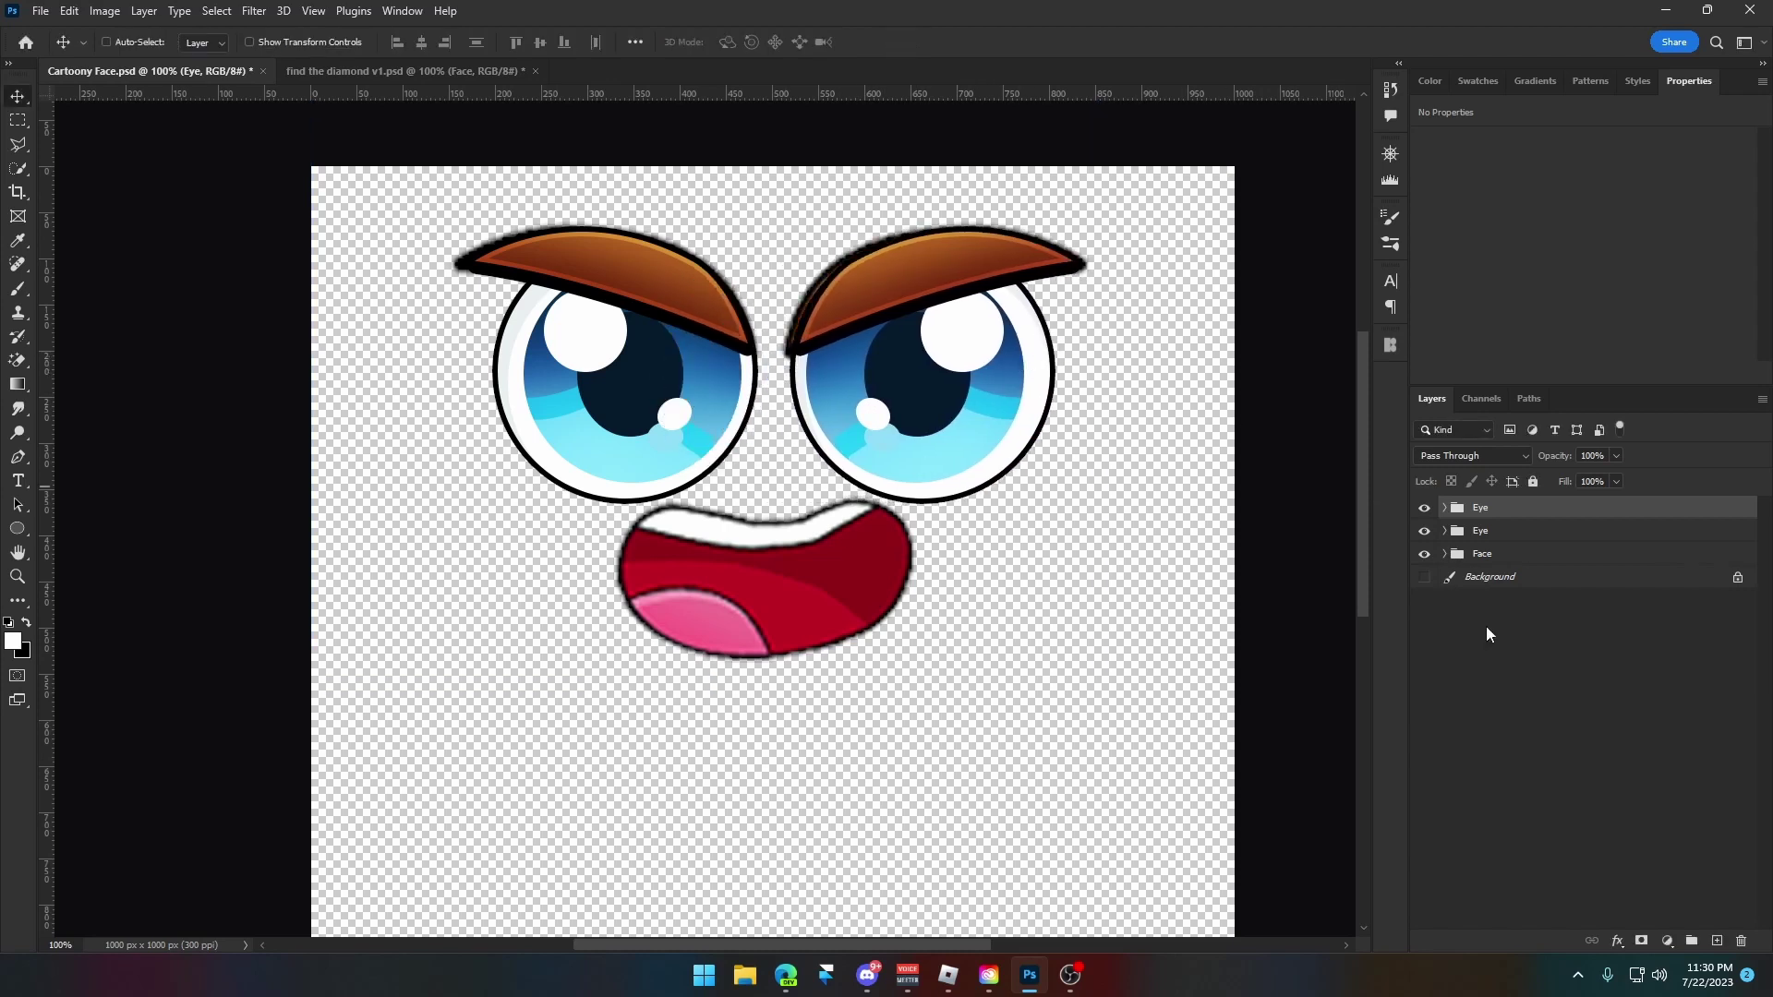
Hide the Face reference group to review the two finished eyes on their own and show it again.
left_click(1423, 554)
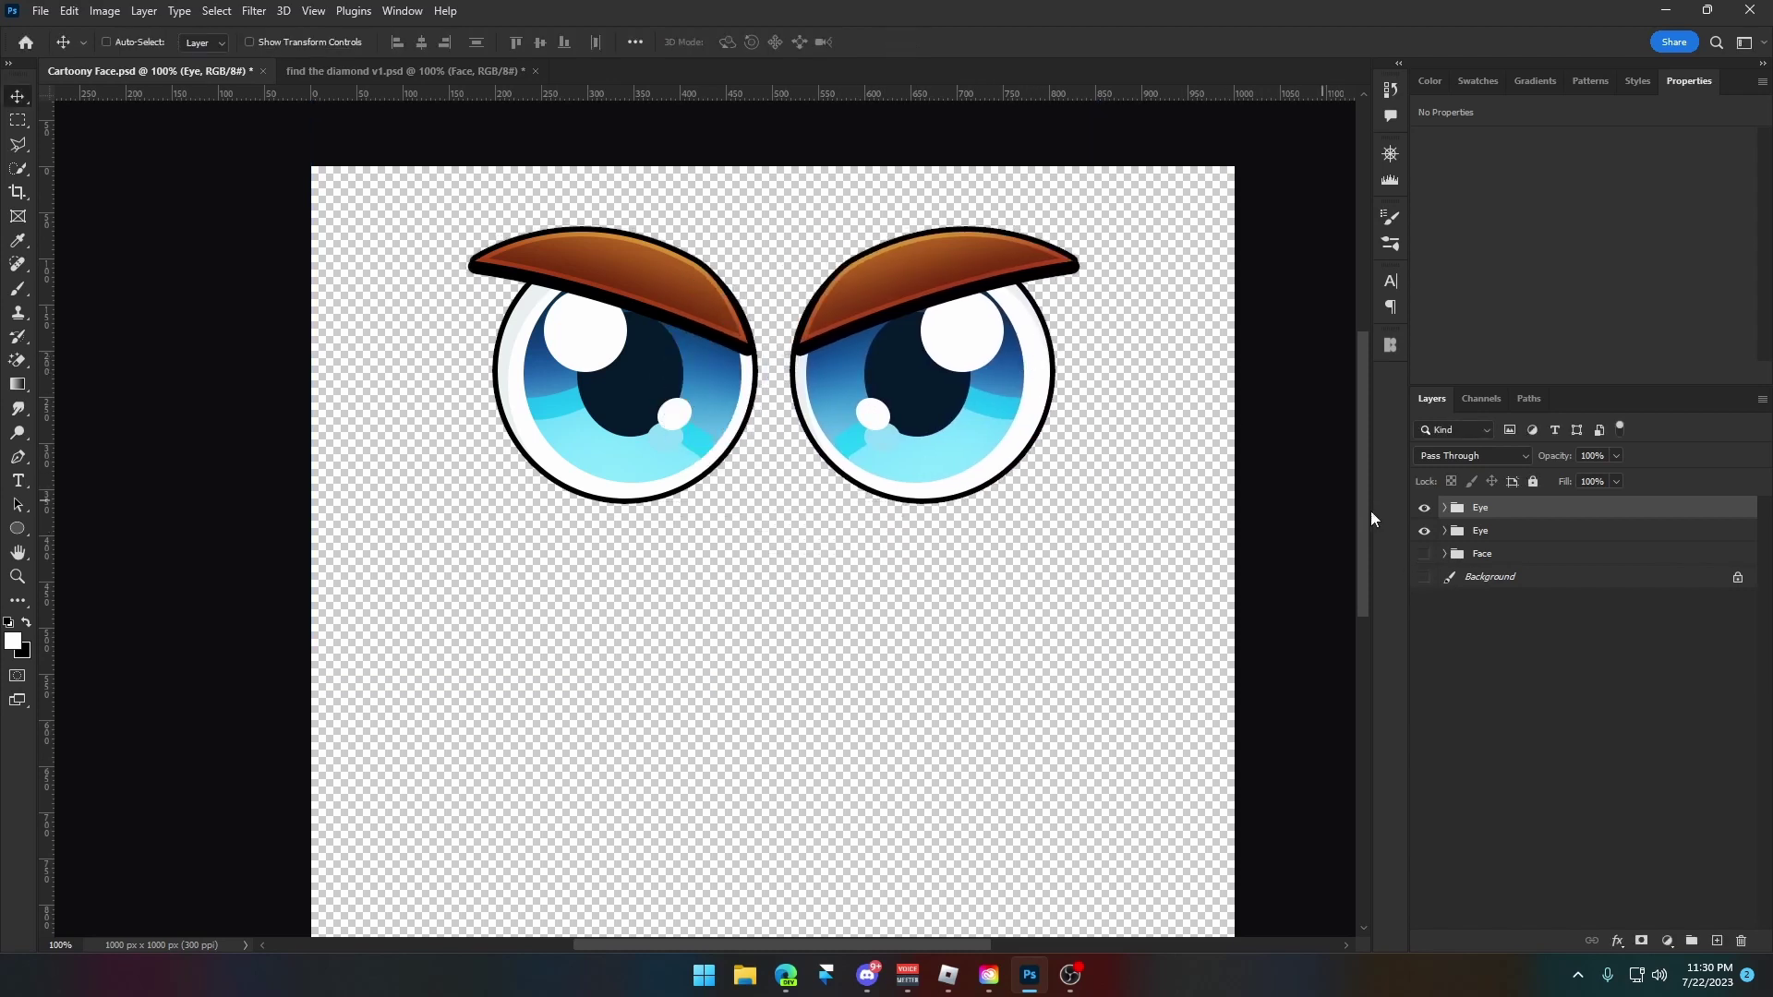
left_click(1424, 554)
left_click(1424, 554)
key("ctrl+minus")
key("ctrl+minus")
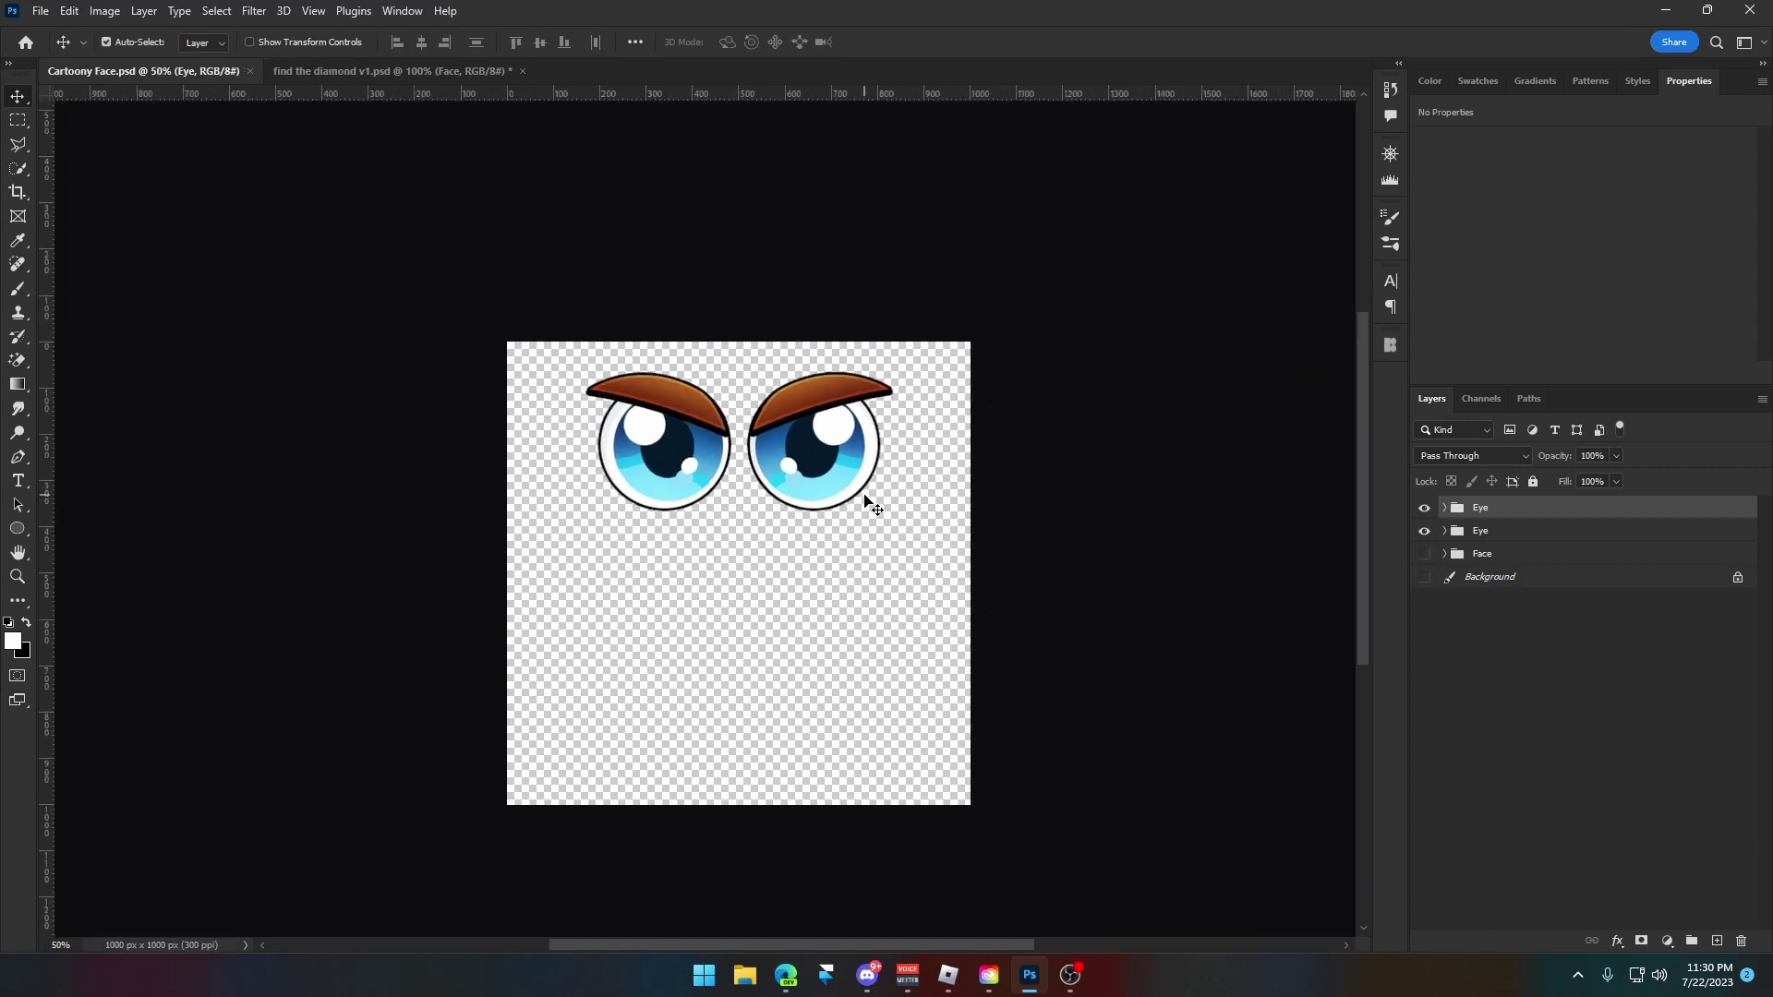
key("ctrl+plus")
key("ctrl+plus")
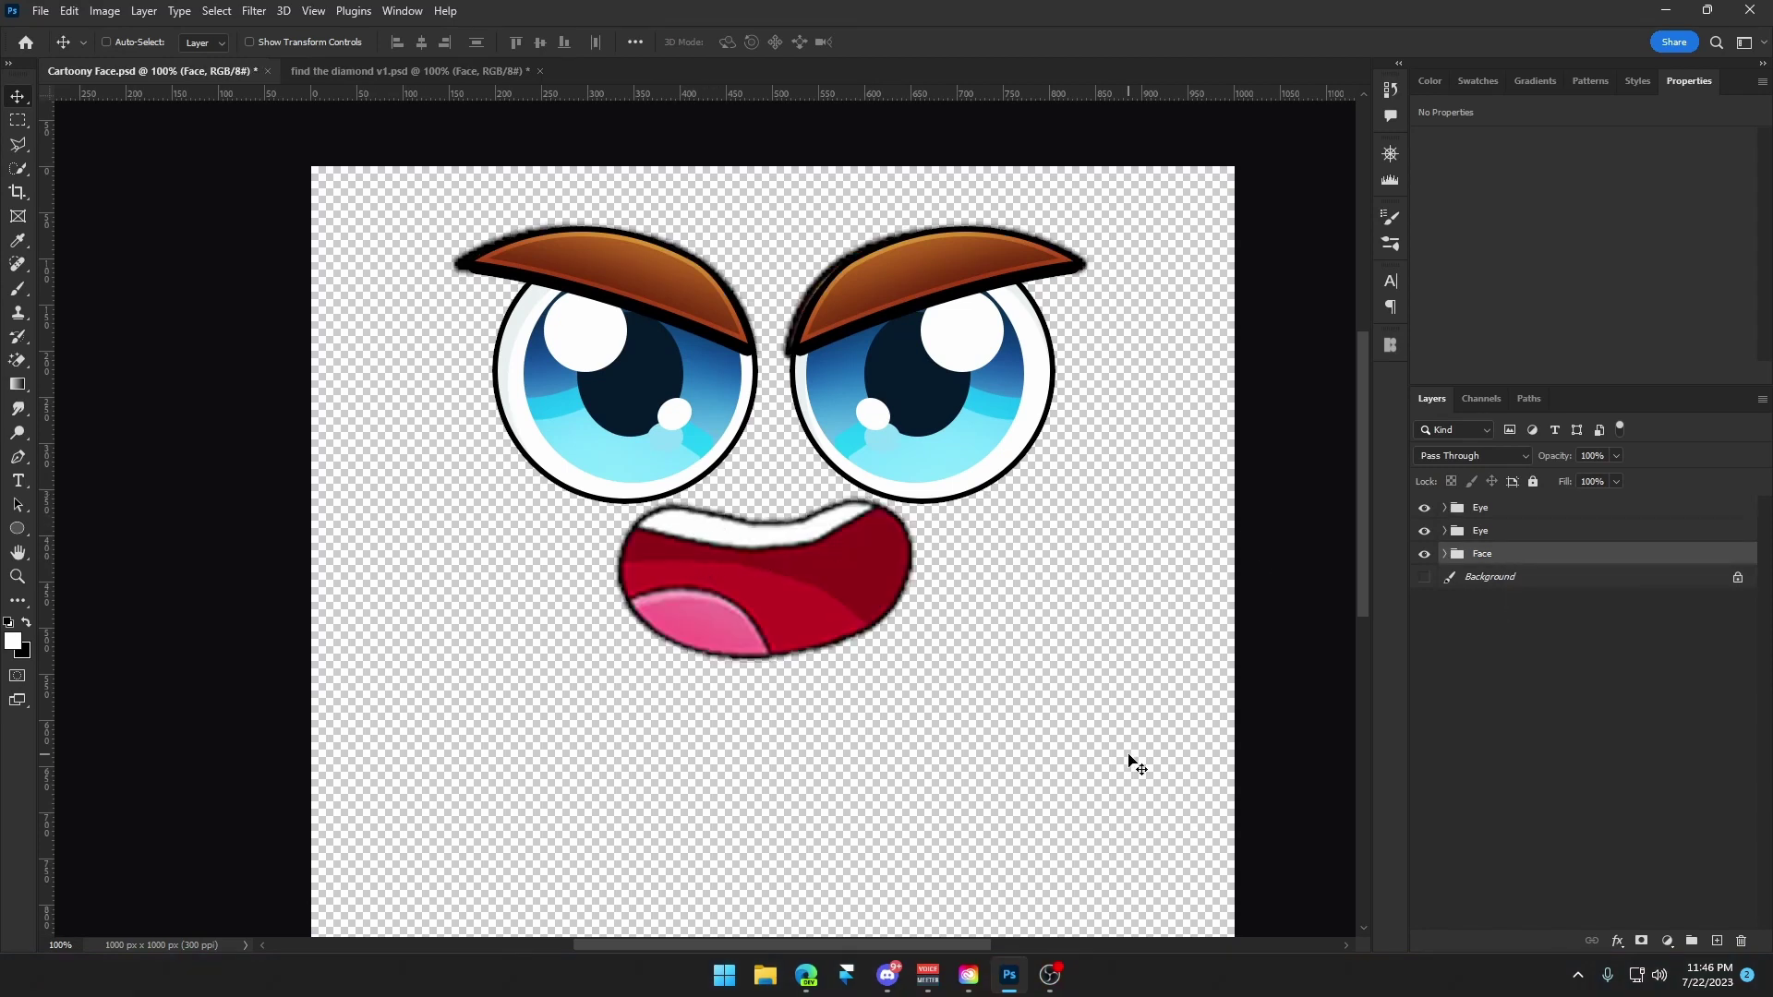
Trace the reference mouth's outline with the Pen tool as a black shape about 309 by 162 px above the Eye groups.
left_click(1509, 510)
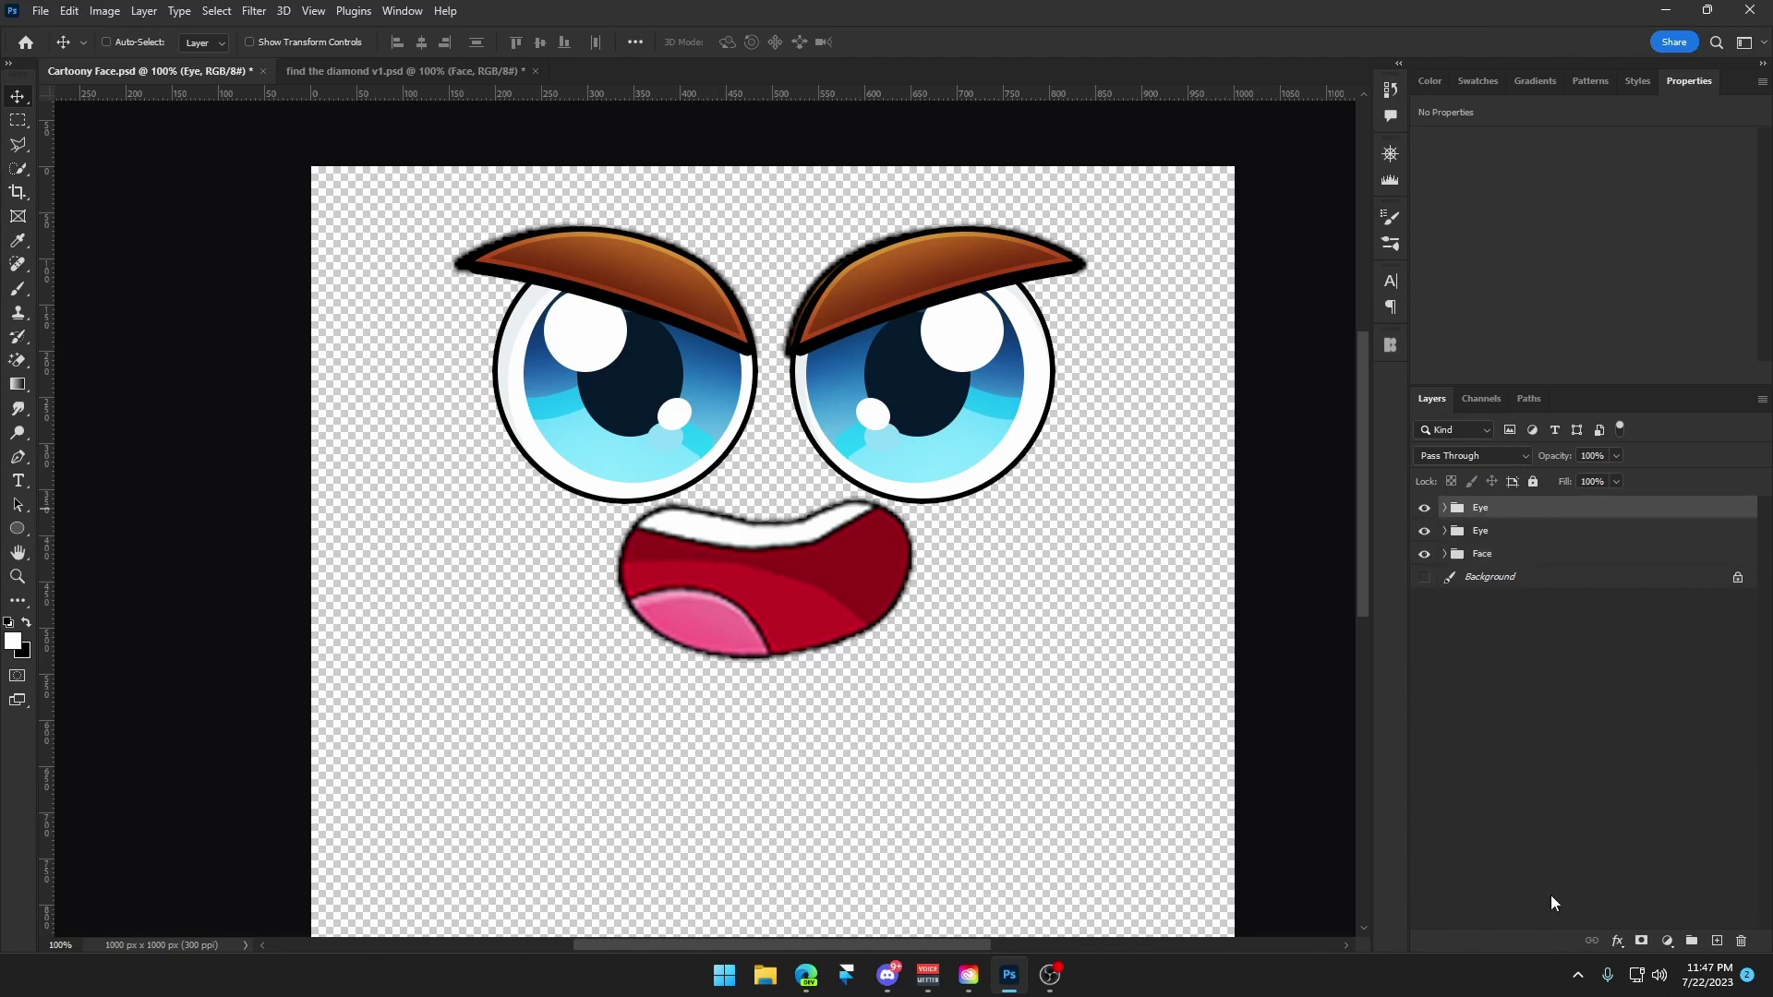
left_click(1717, 941)
left_click(19, 456)
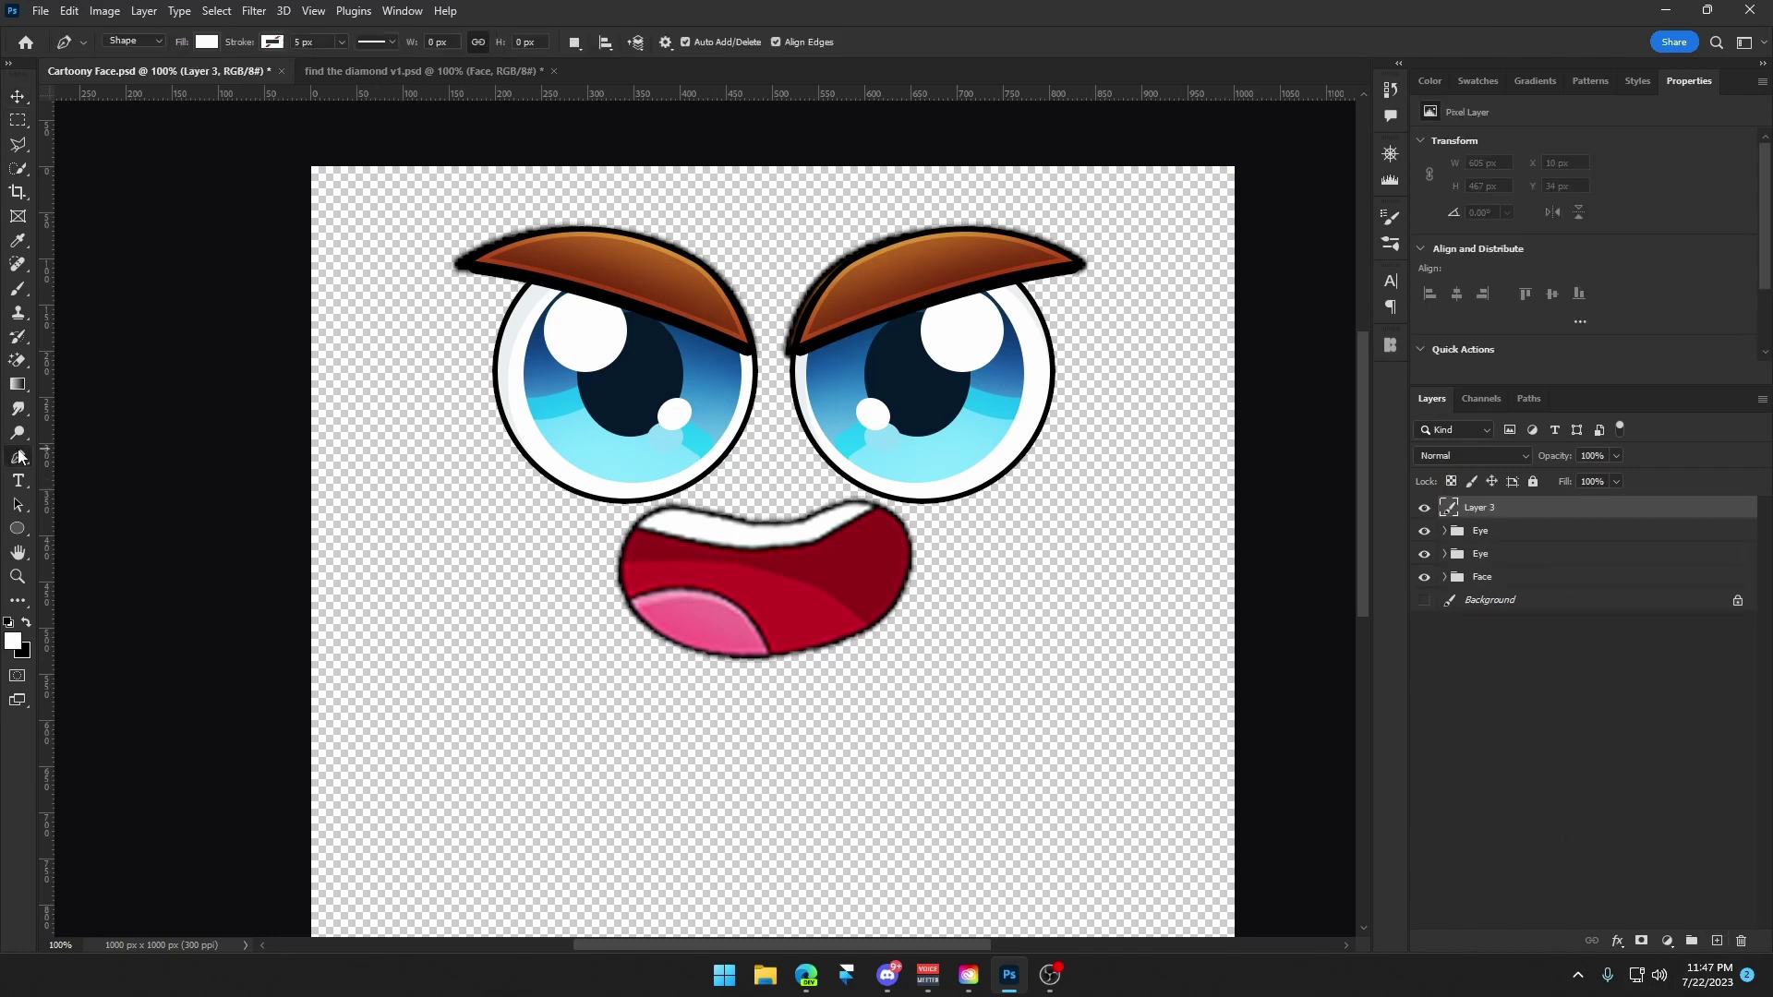
key("x")
left_click(629, 535)
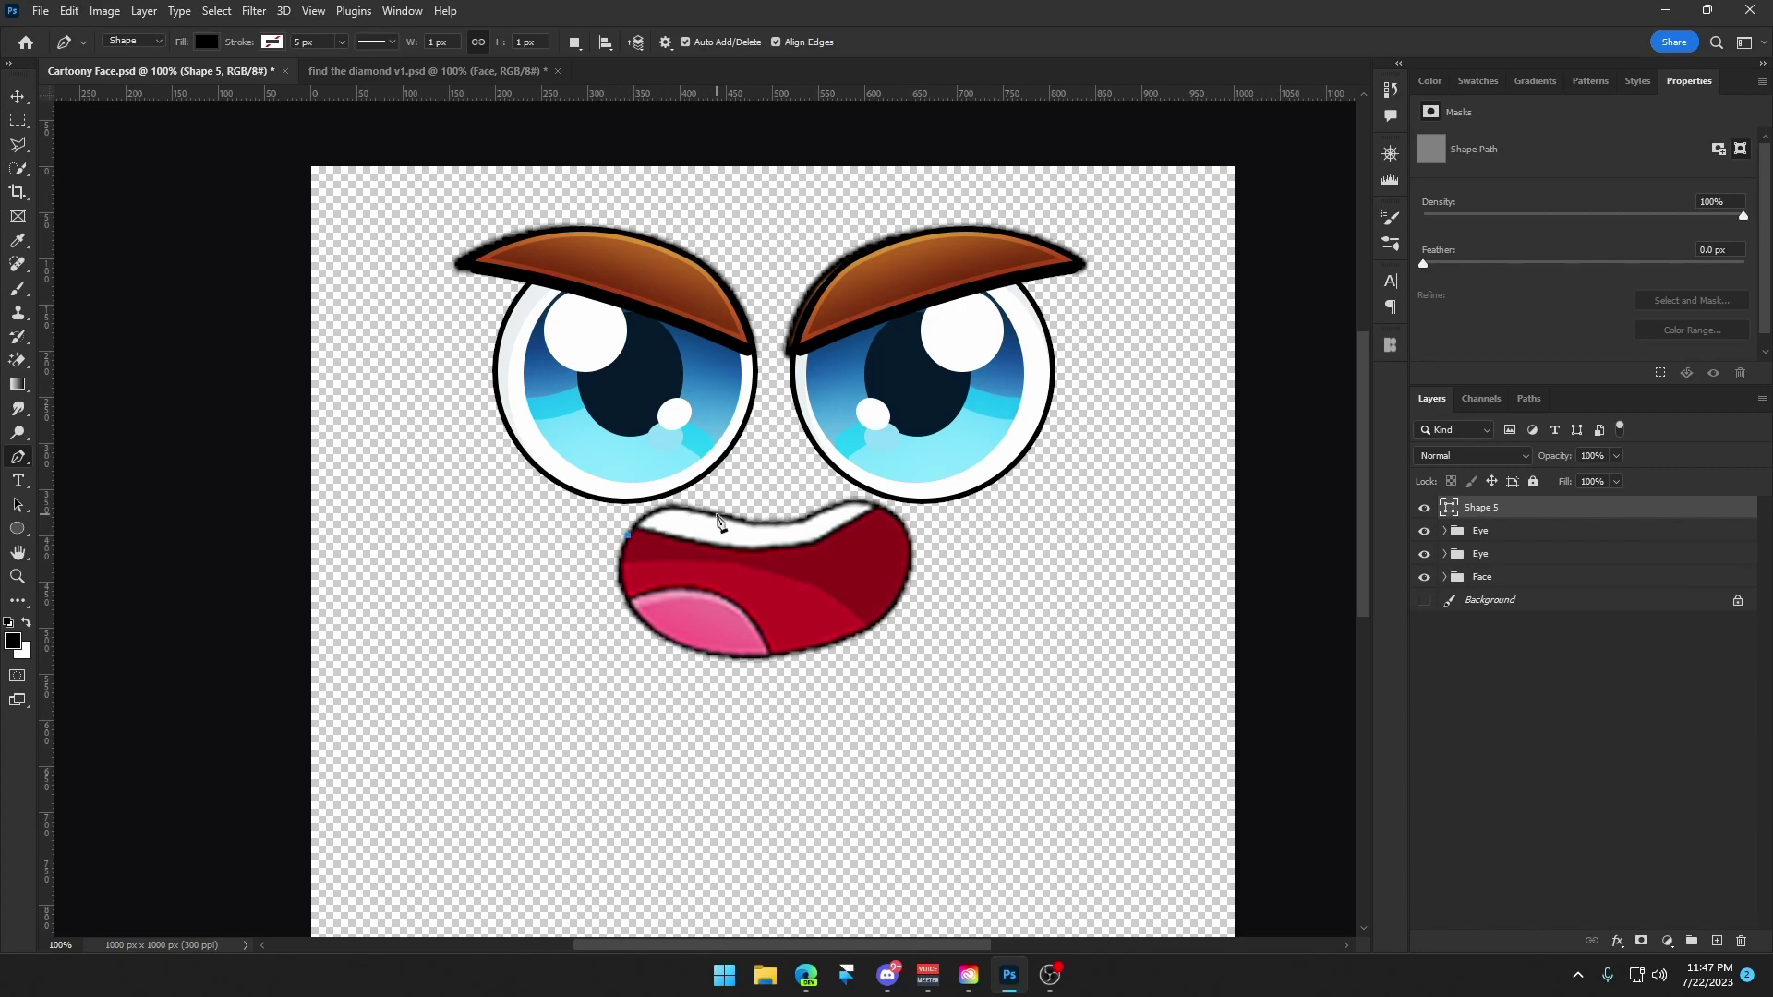
left_click_drag(702, 513, 907, 612)
left_click(849, 505)
left_click_drag(759, 655, 659, 657)
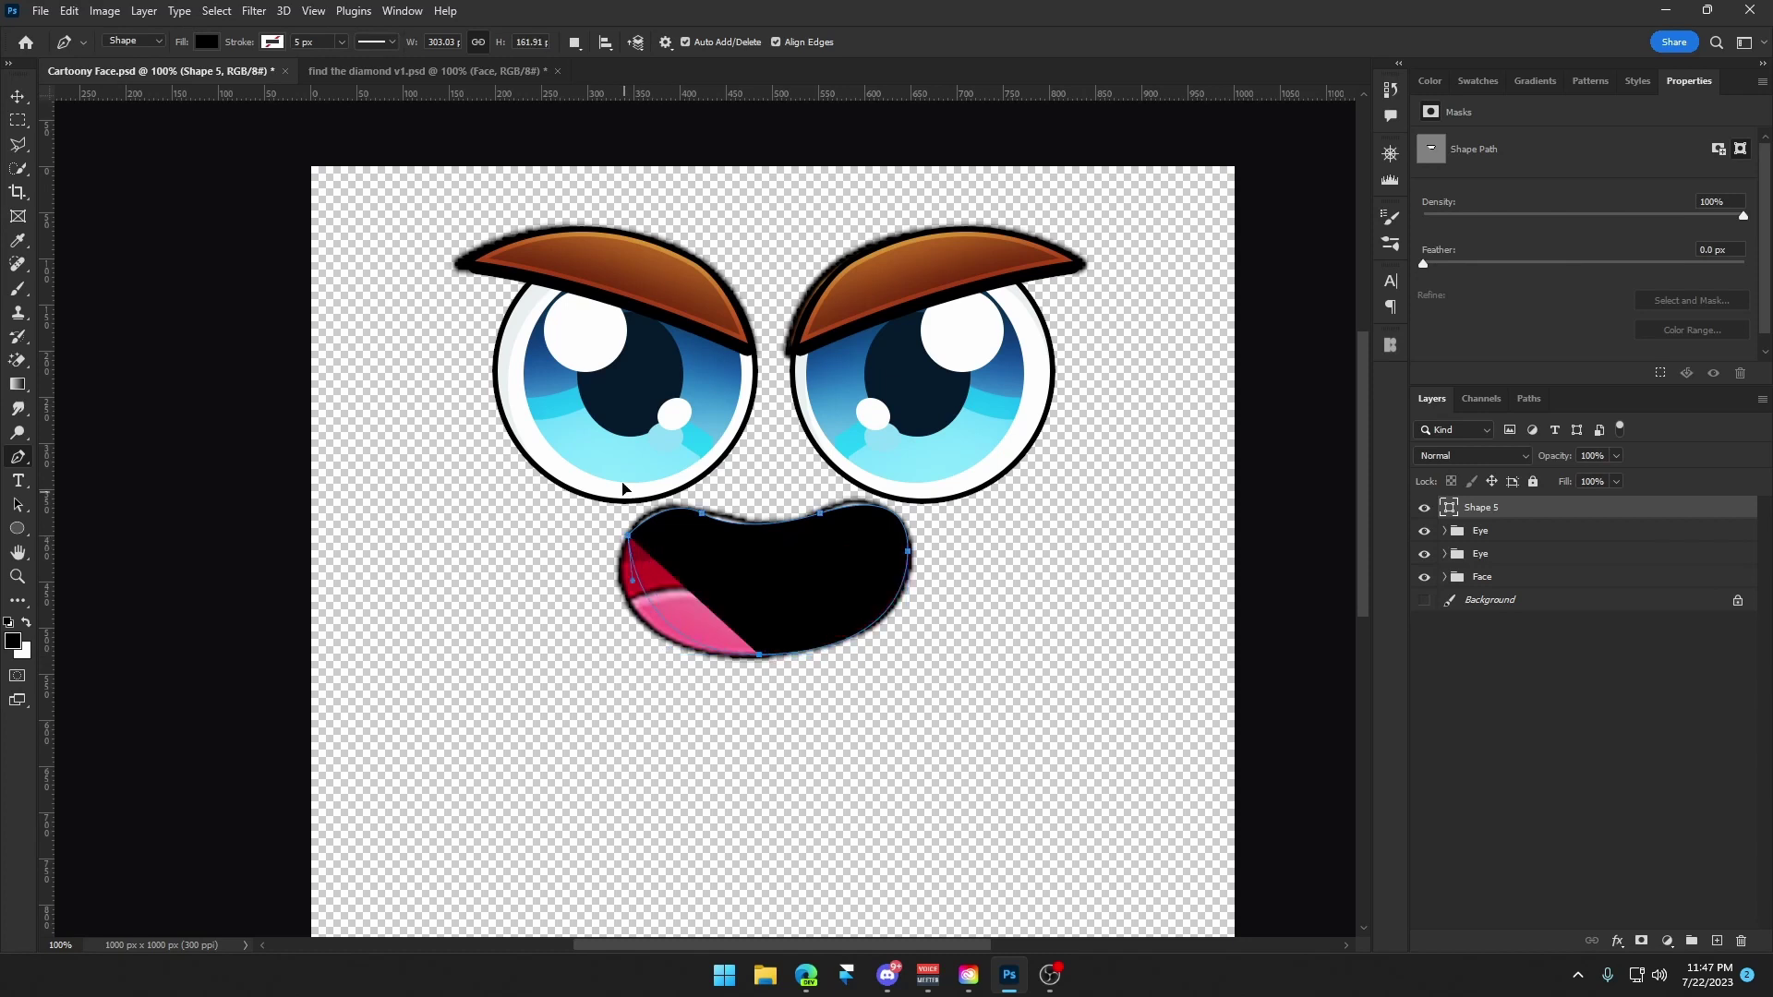
left_click(628, 534)
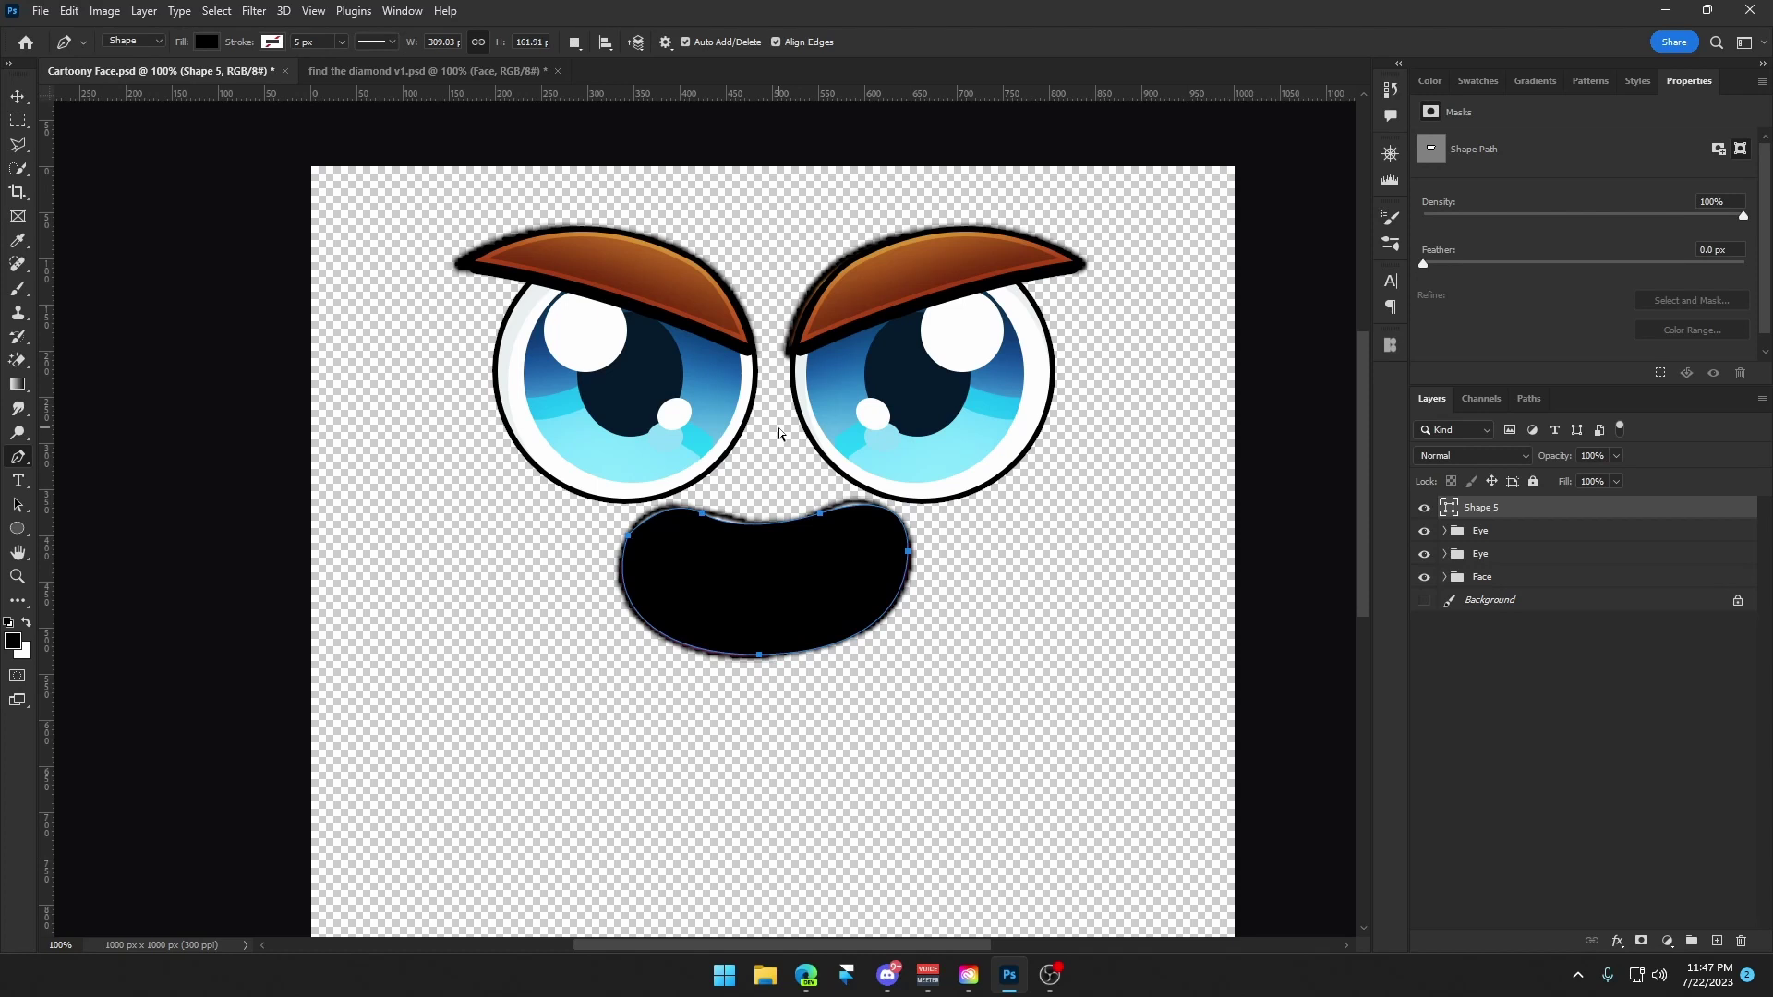
key("Return")
Move the black mouth shape straight down, clear of the reference mouth, and save the document.
key("v")
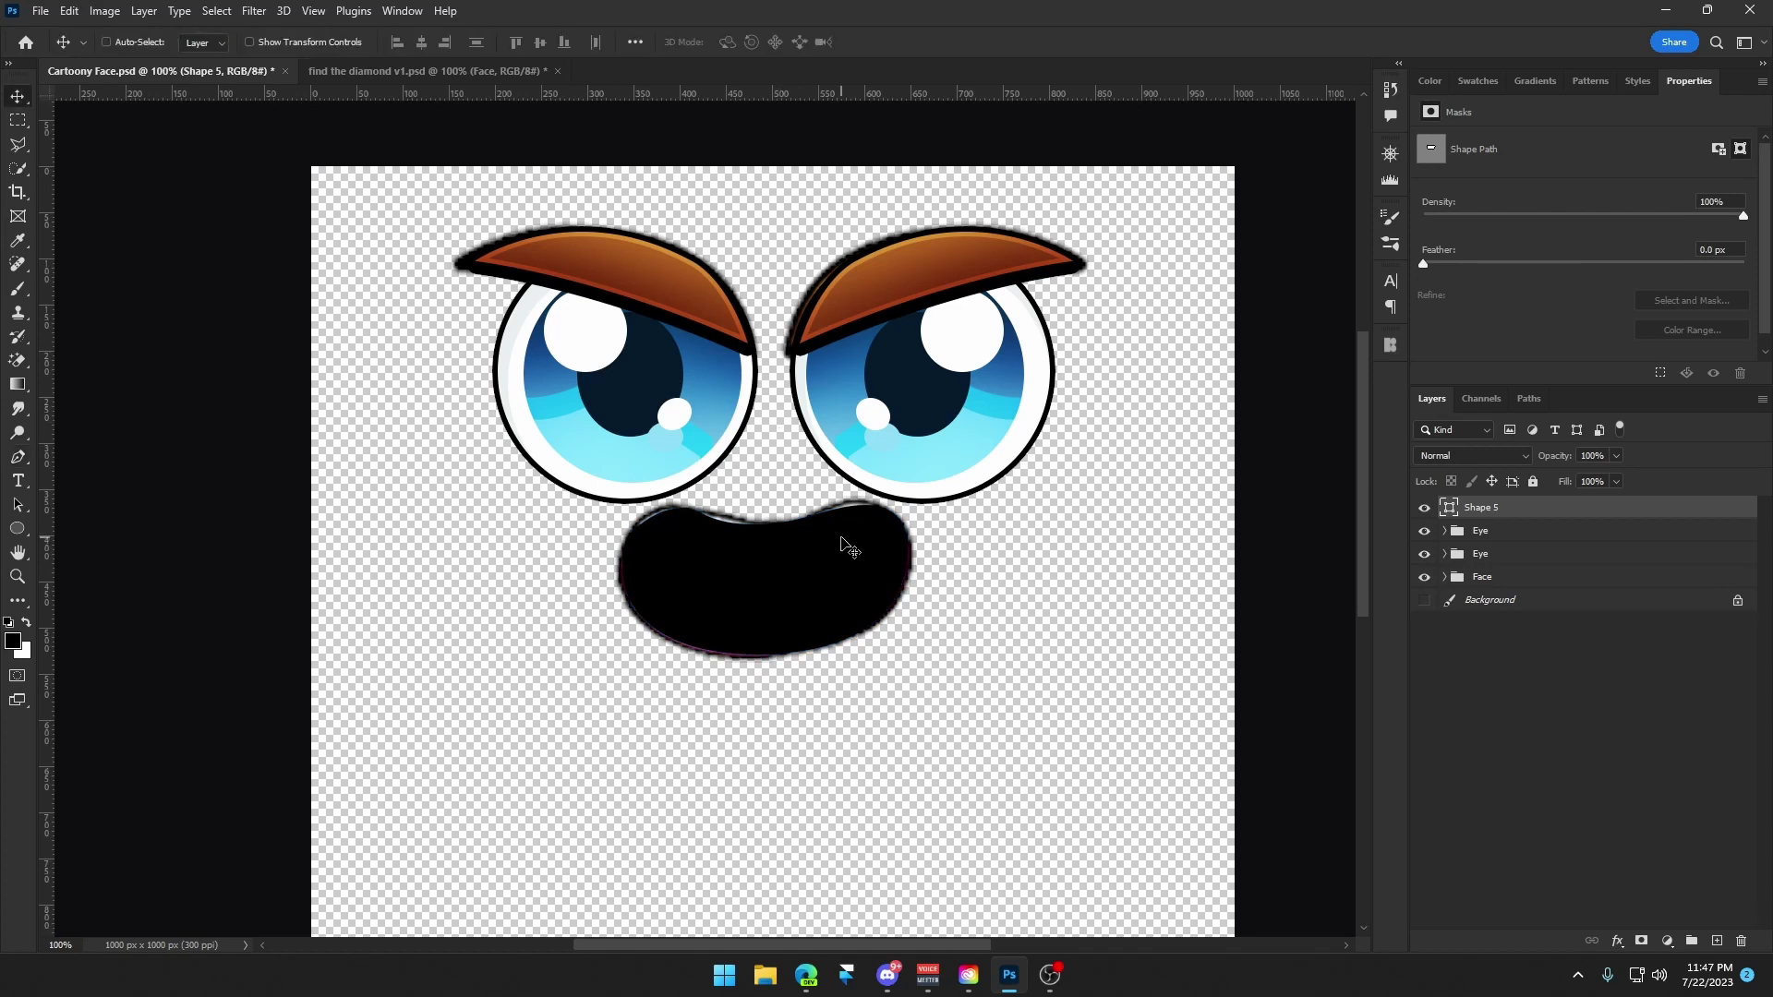
left_click_drag(843, 546, 854, 720)
key("ctrl+s")
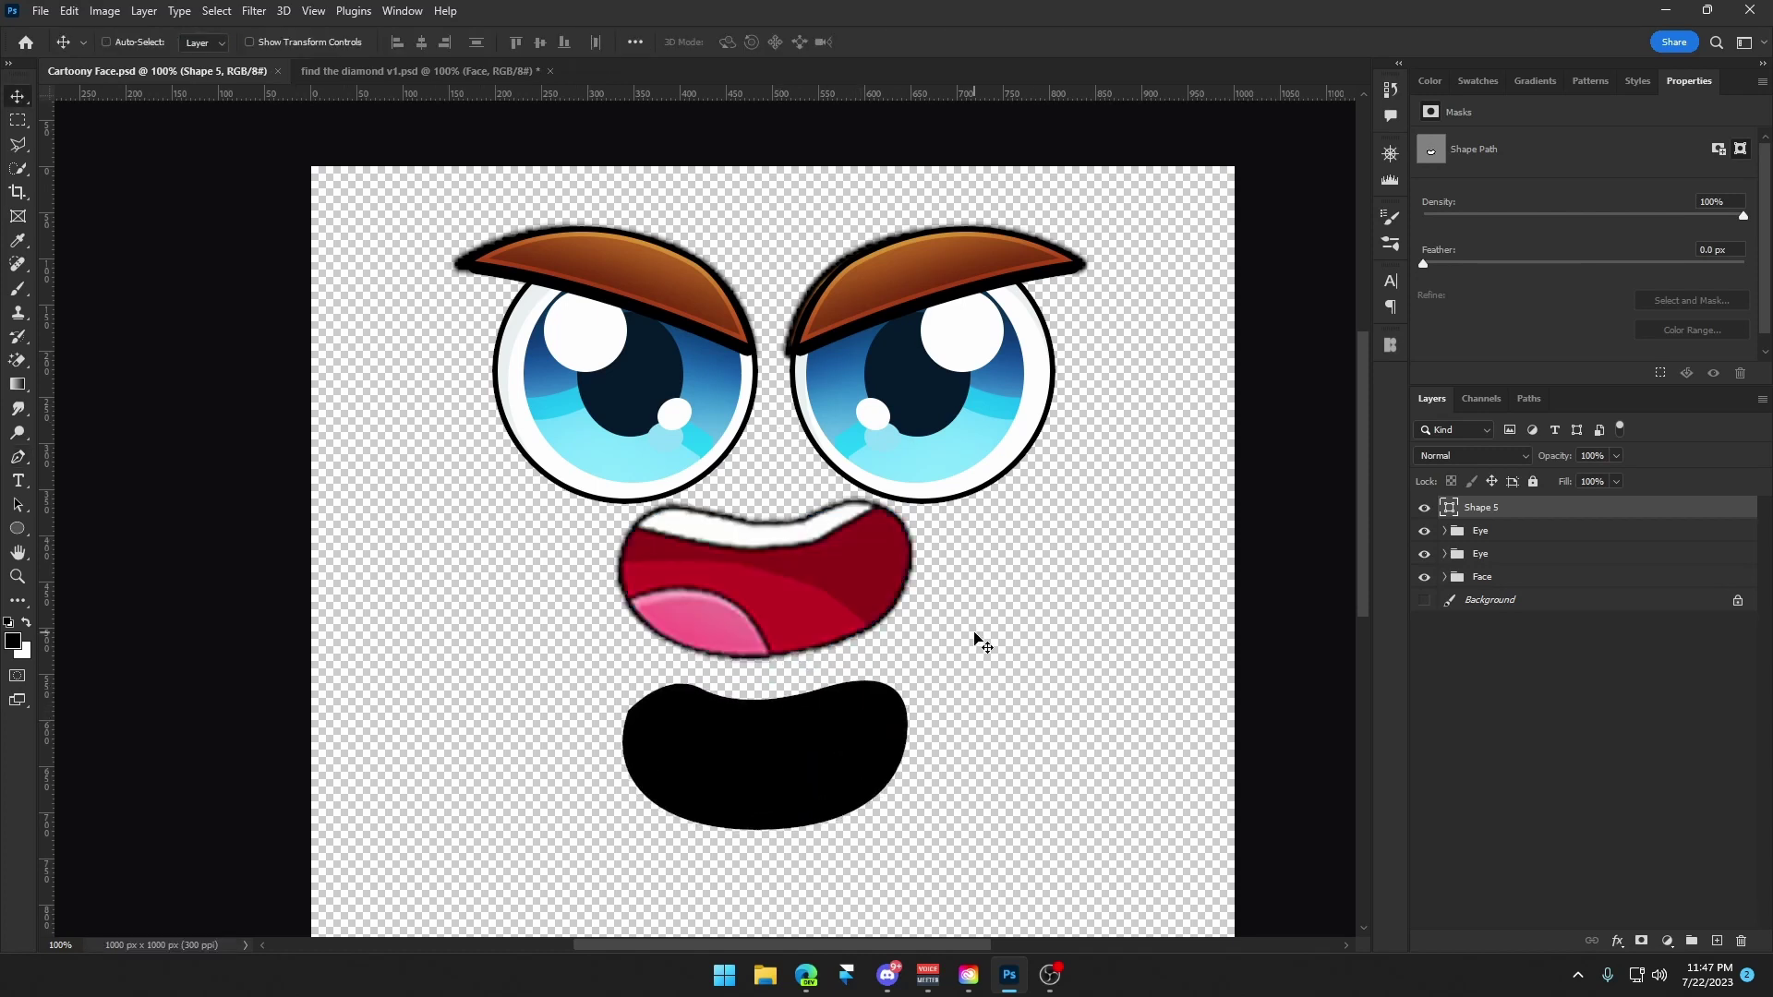
Round off the sharp upper-left corner of the black mouth with two small black Pen tool patch shapes.
scroll(977, 641, "up", 5)
key("h")
left_click_drag(969, 625, 1162, 157)
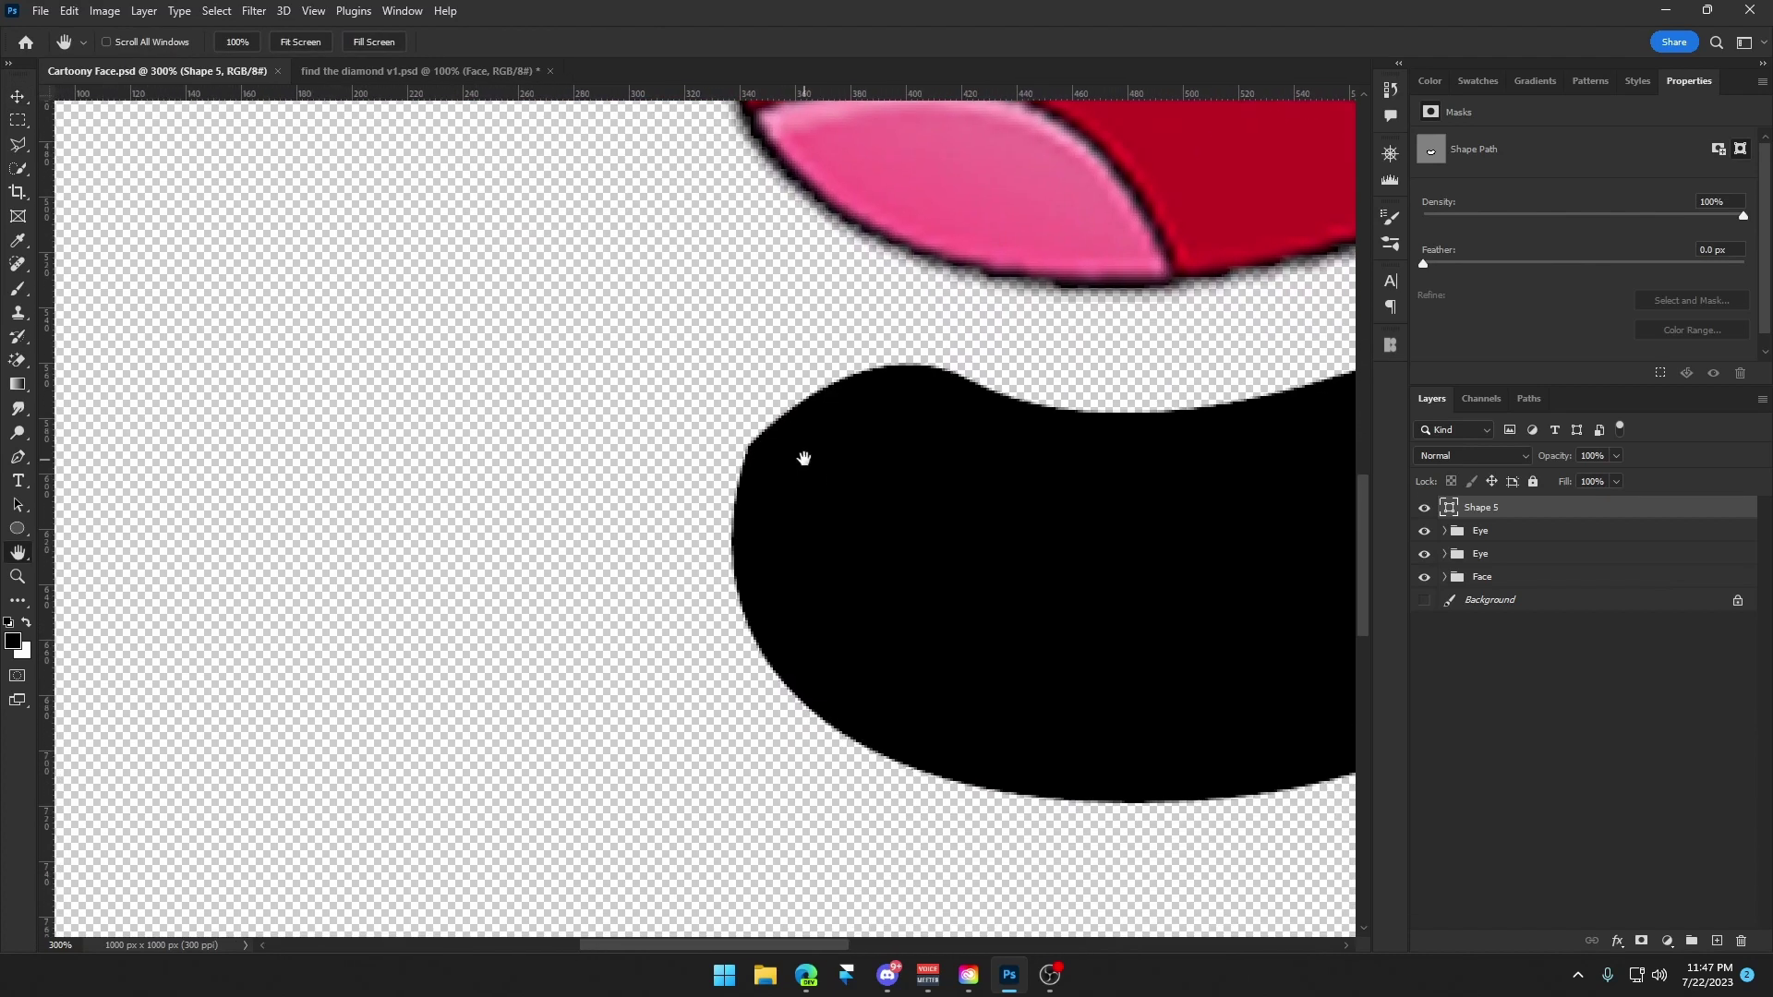
left_click_drag(804, 463, 749, 533)
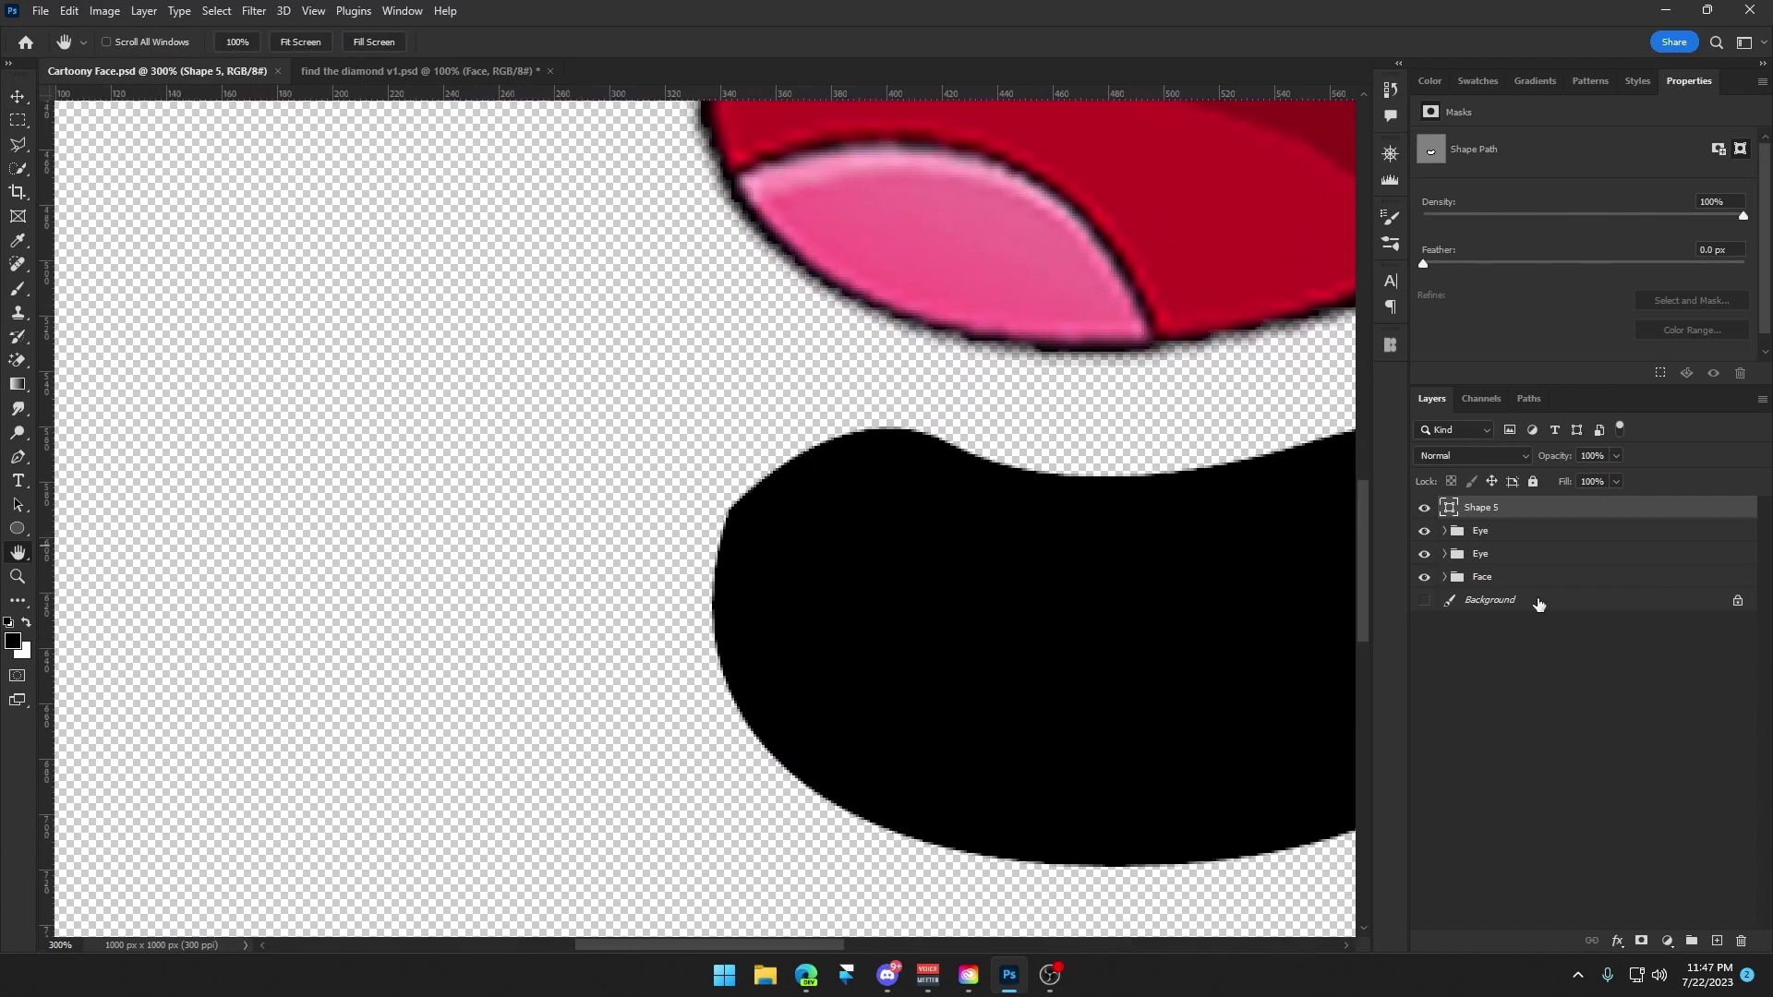
left_click(1717, 941)
key("p")
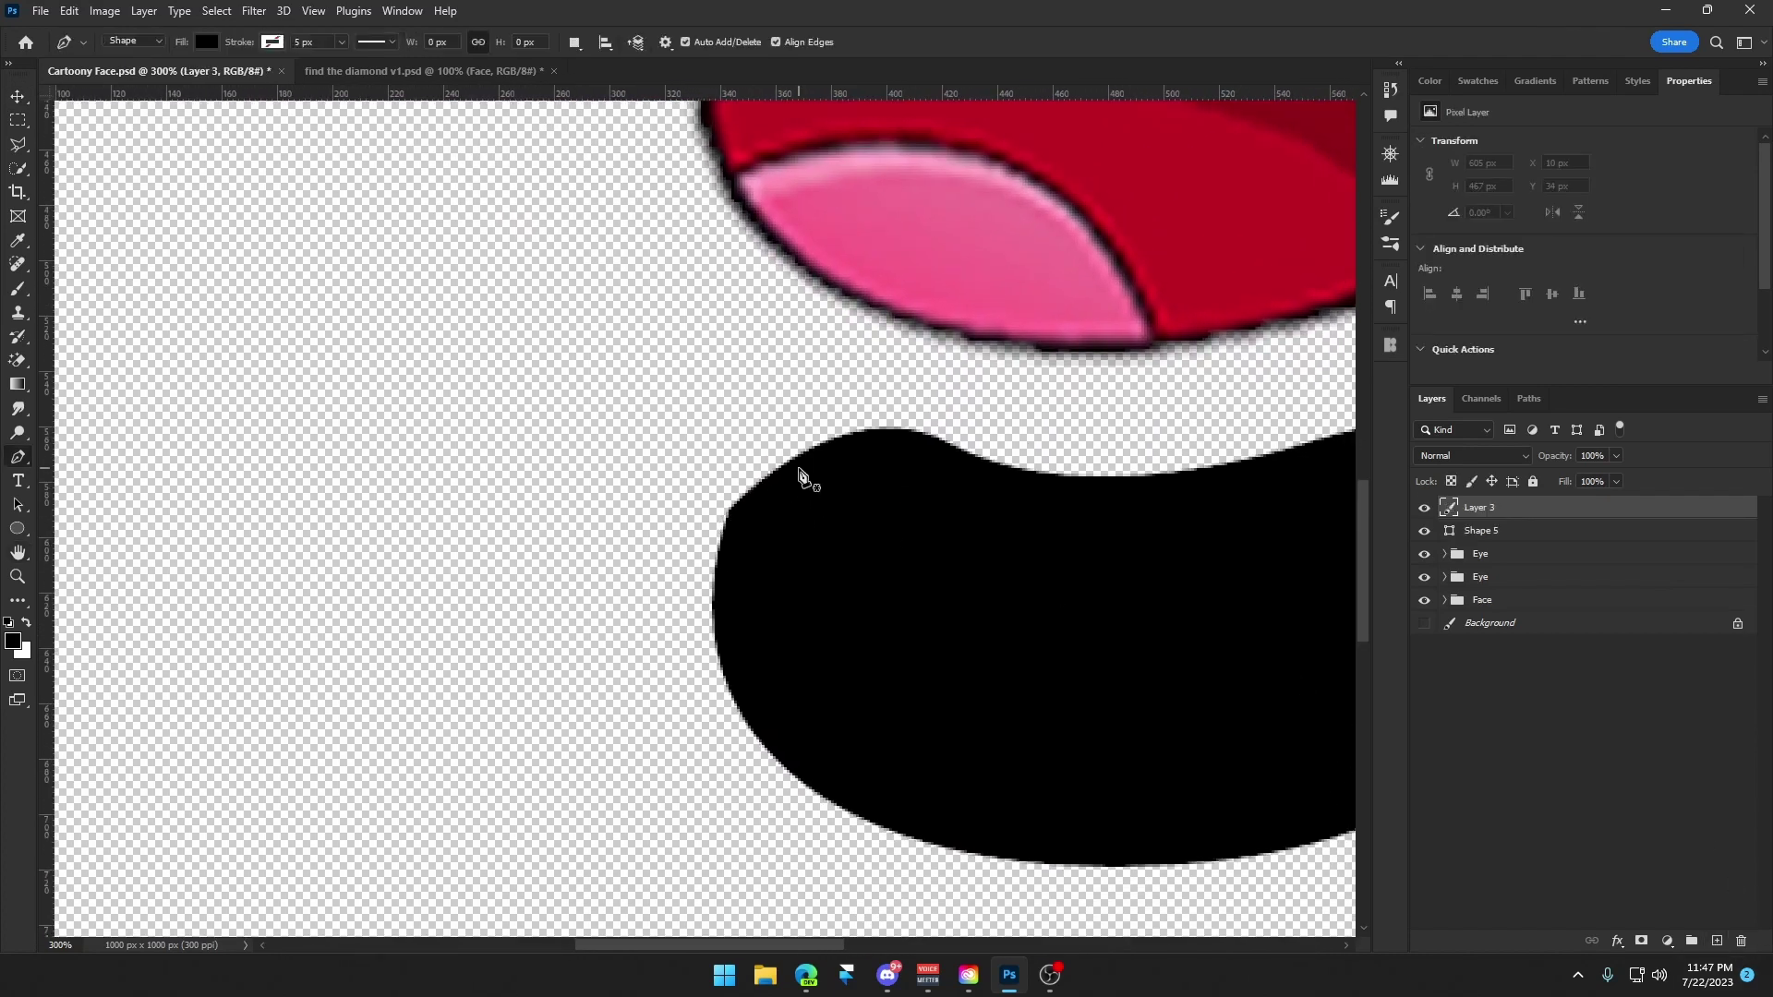
left_click(802, 454)
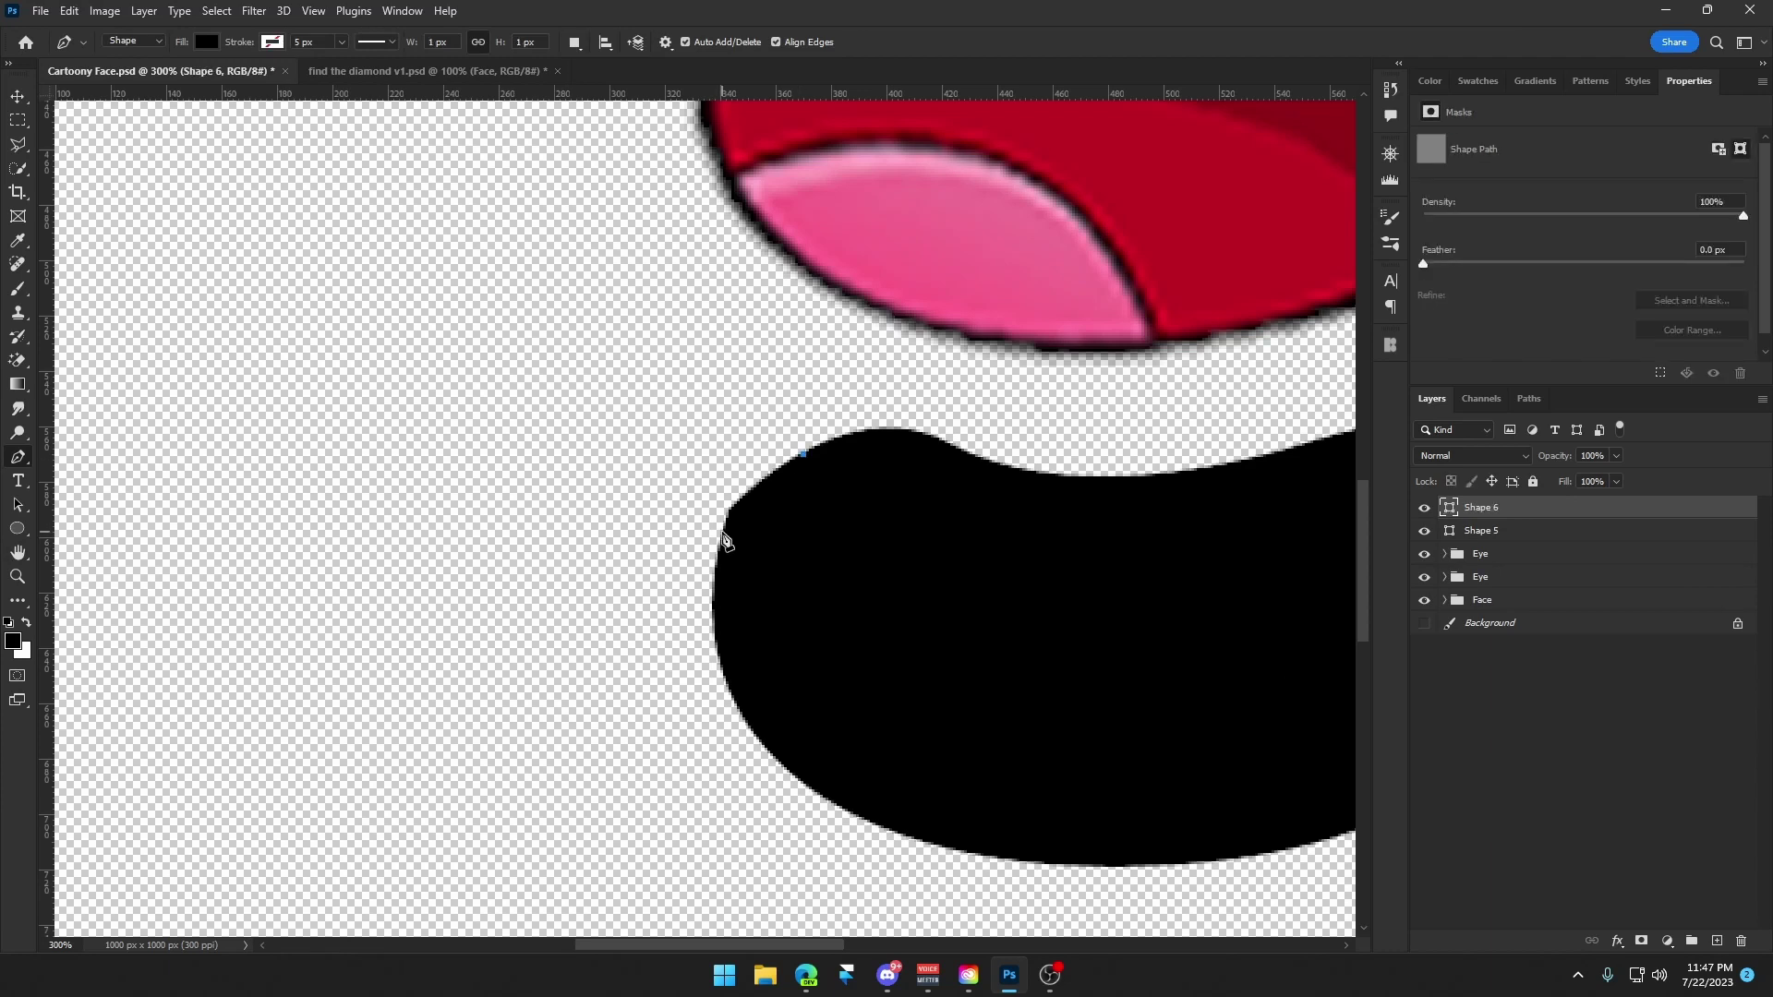
left_click_drag(724, 534, 713, 595)
key("Escape")
left_click(873, 430)
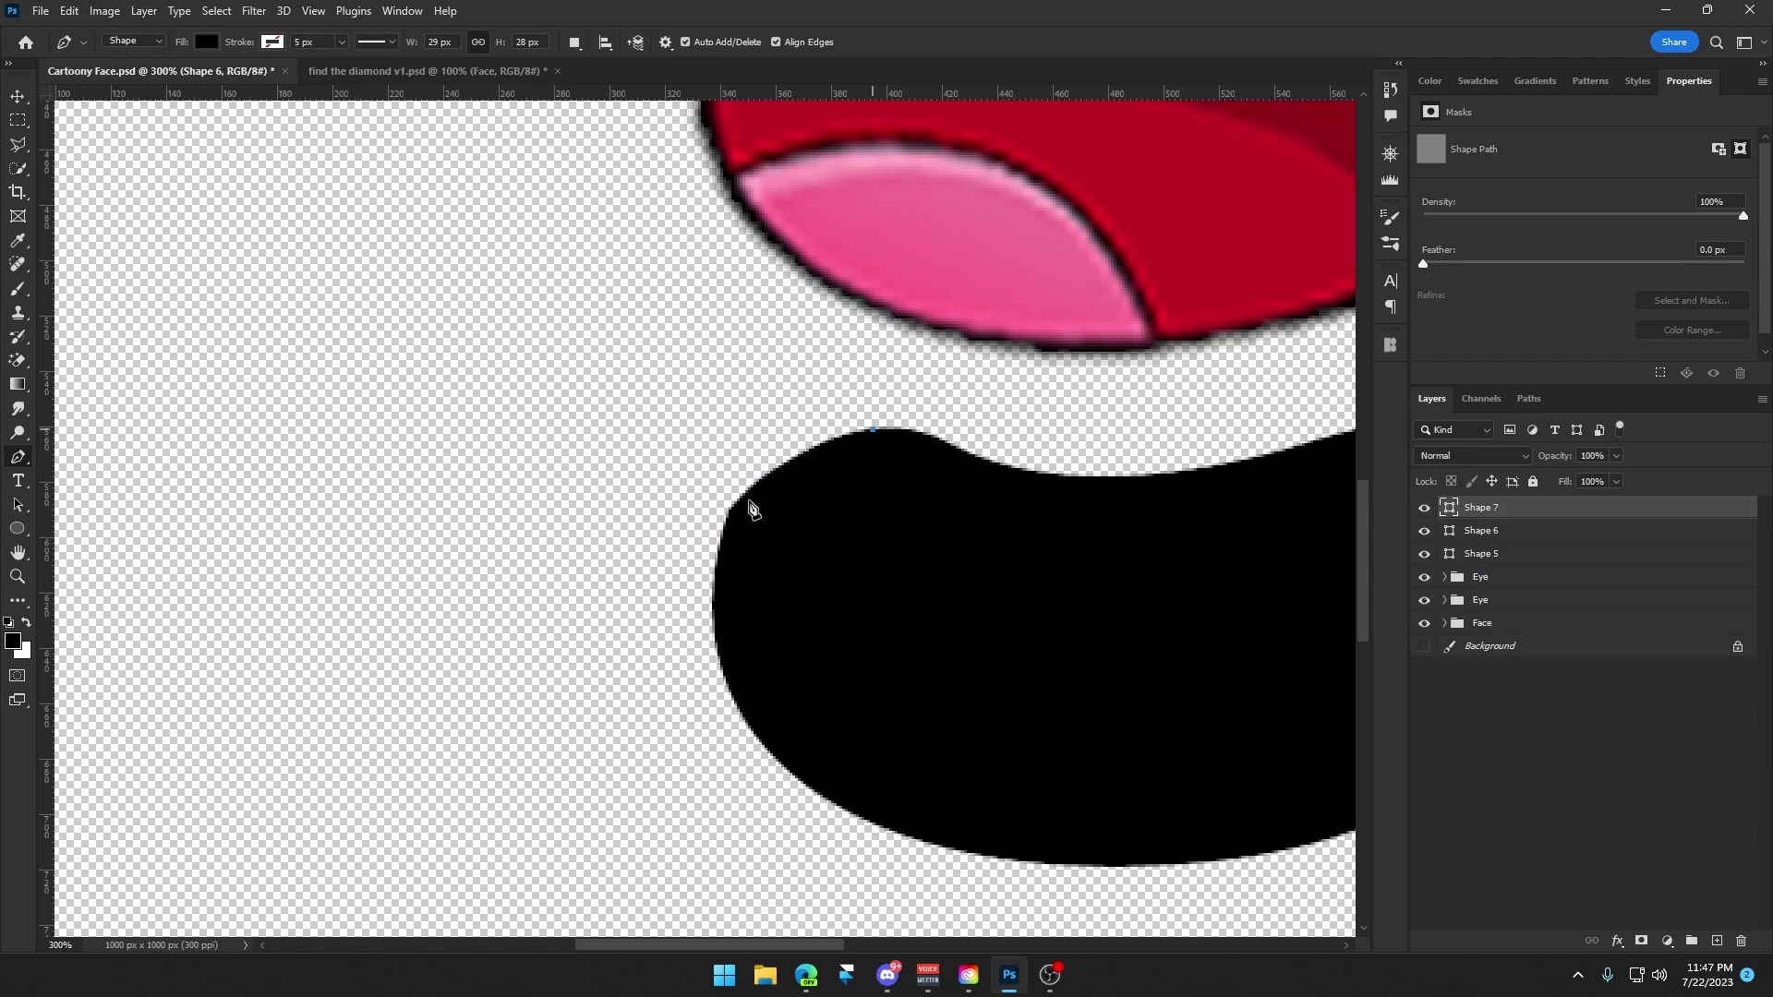
left_click_drag(715, 582, 713, 720)
key("Escape")
Merge the two corner patches and the black mouth shape into a single shape layer.
key("v")
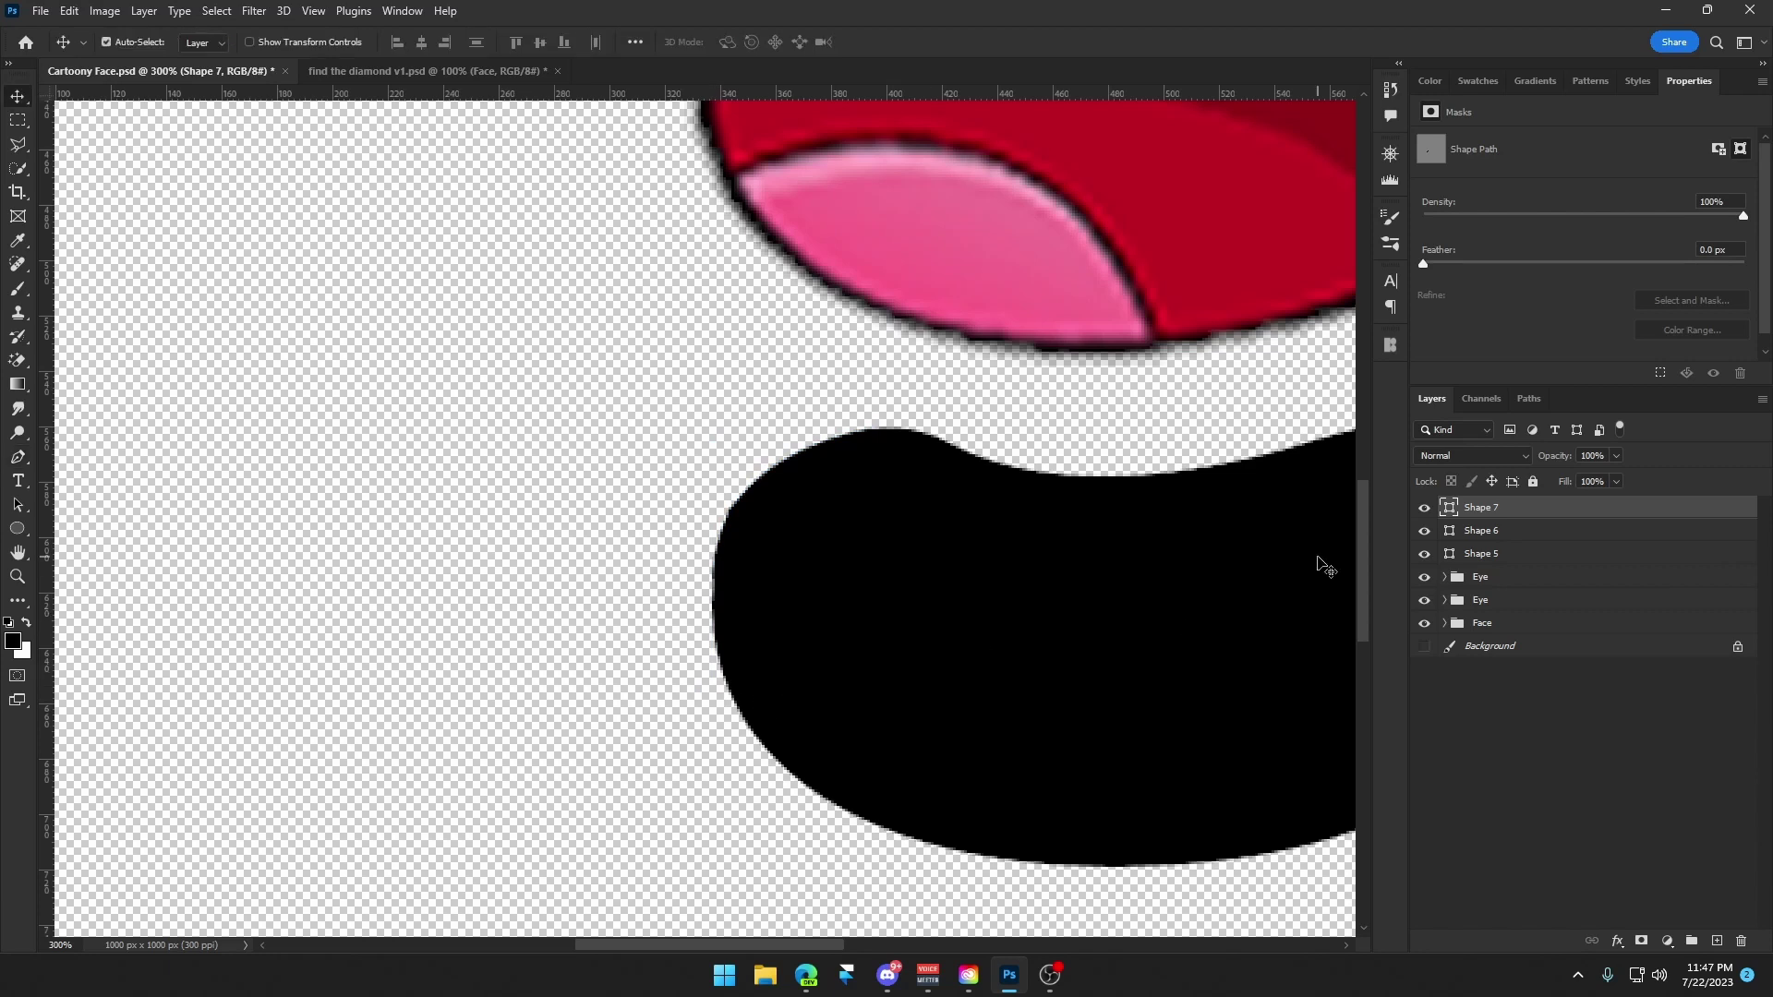
key("ctrl+minus")
key("ctrl+minus")
left_click(1477, 556, "shift")
key("ctrl+e")
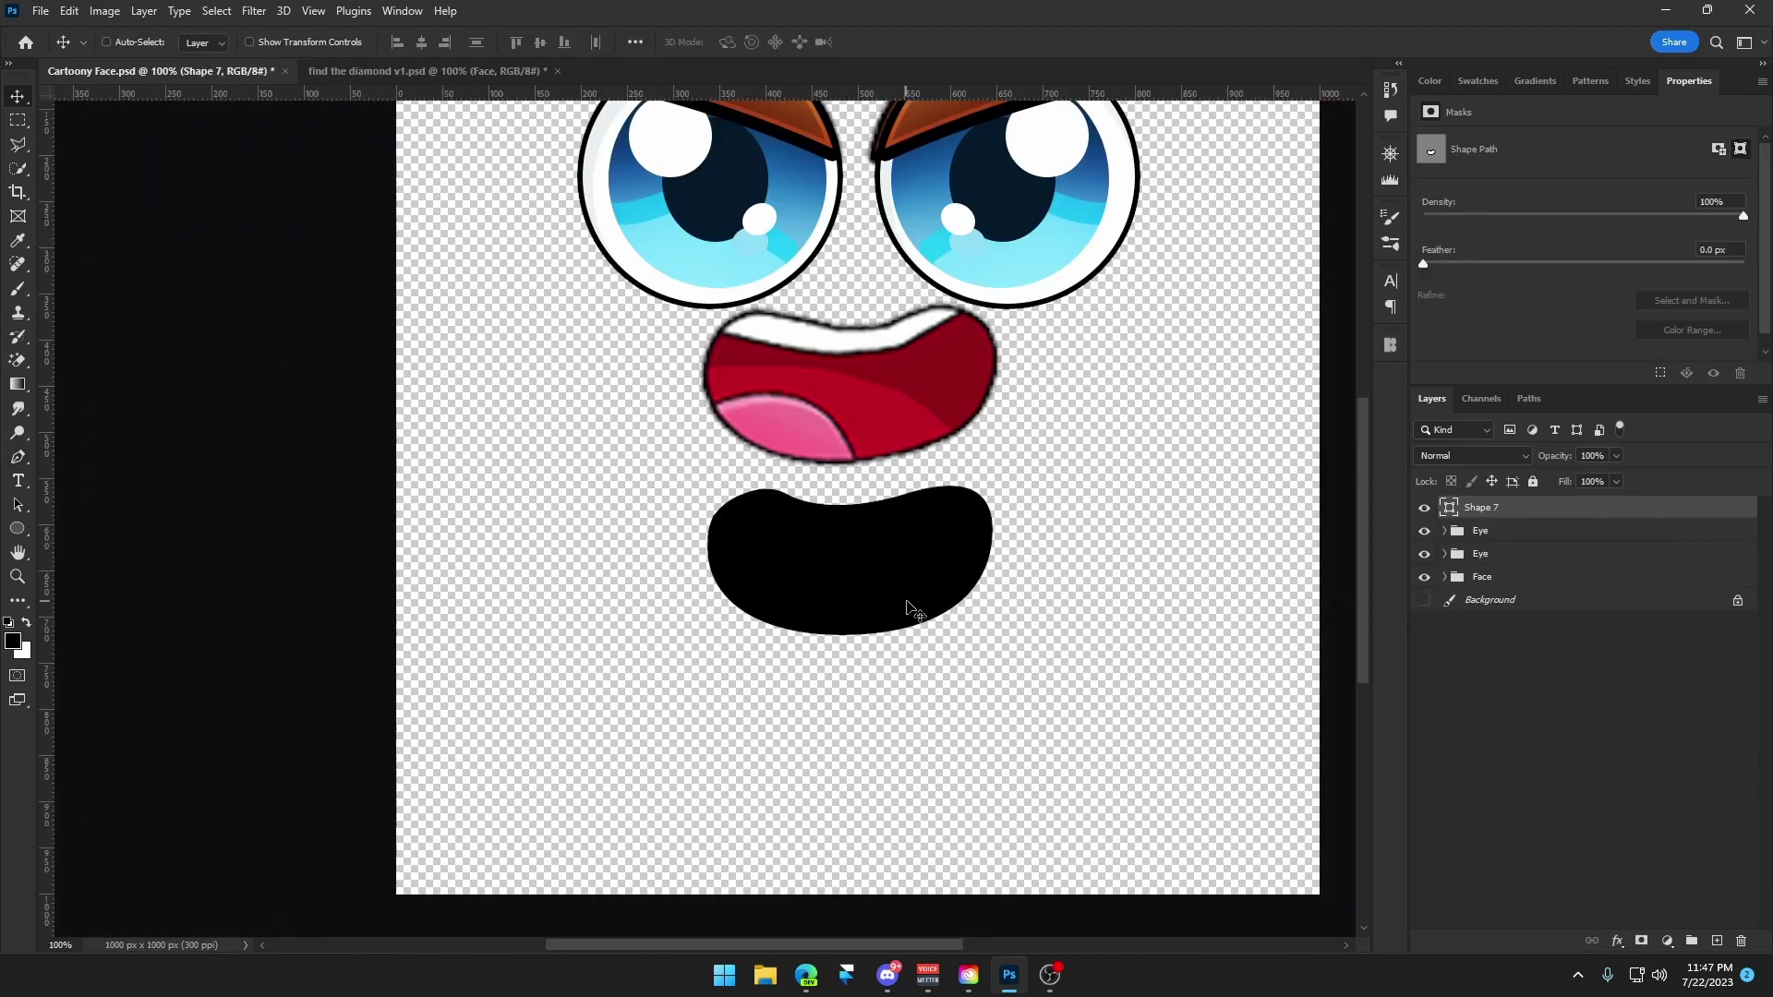
Fill the merged mouth shape with the red be0d22 sampled from the reference mouth.
key("h")
left_click_drag(957, 588, 759, 692)
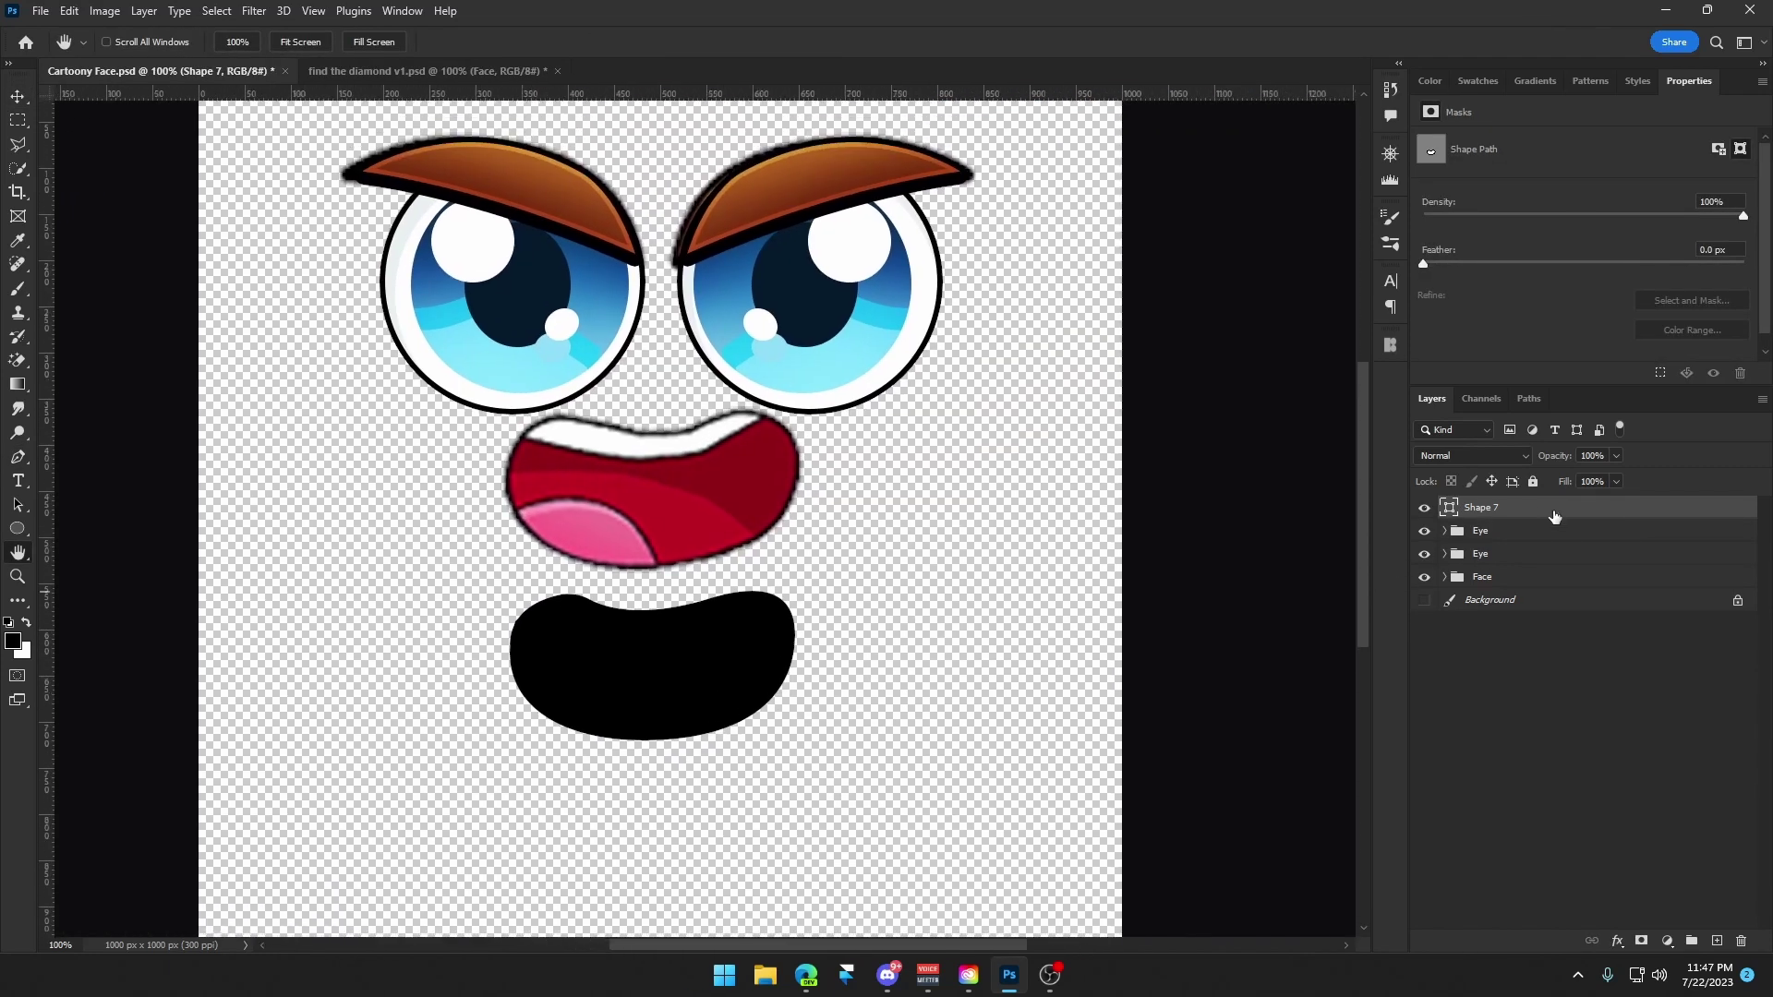
double_click(1448, 507)
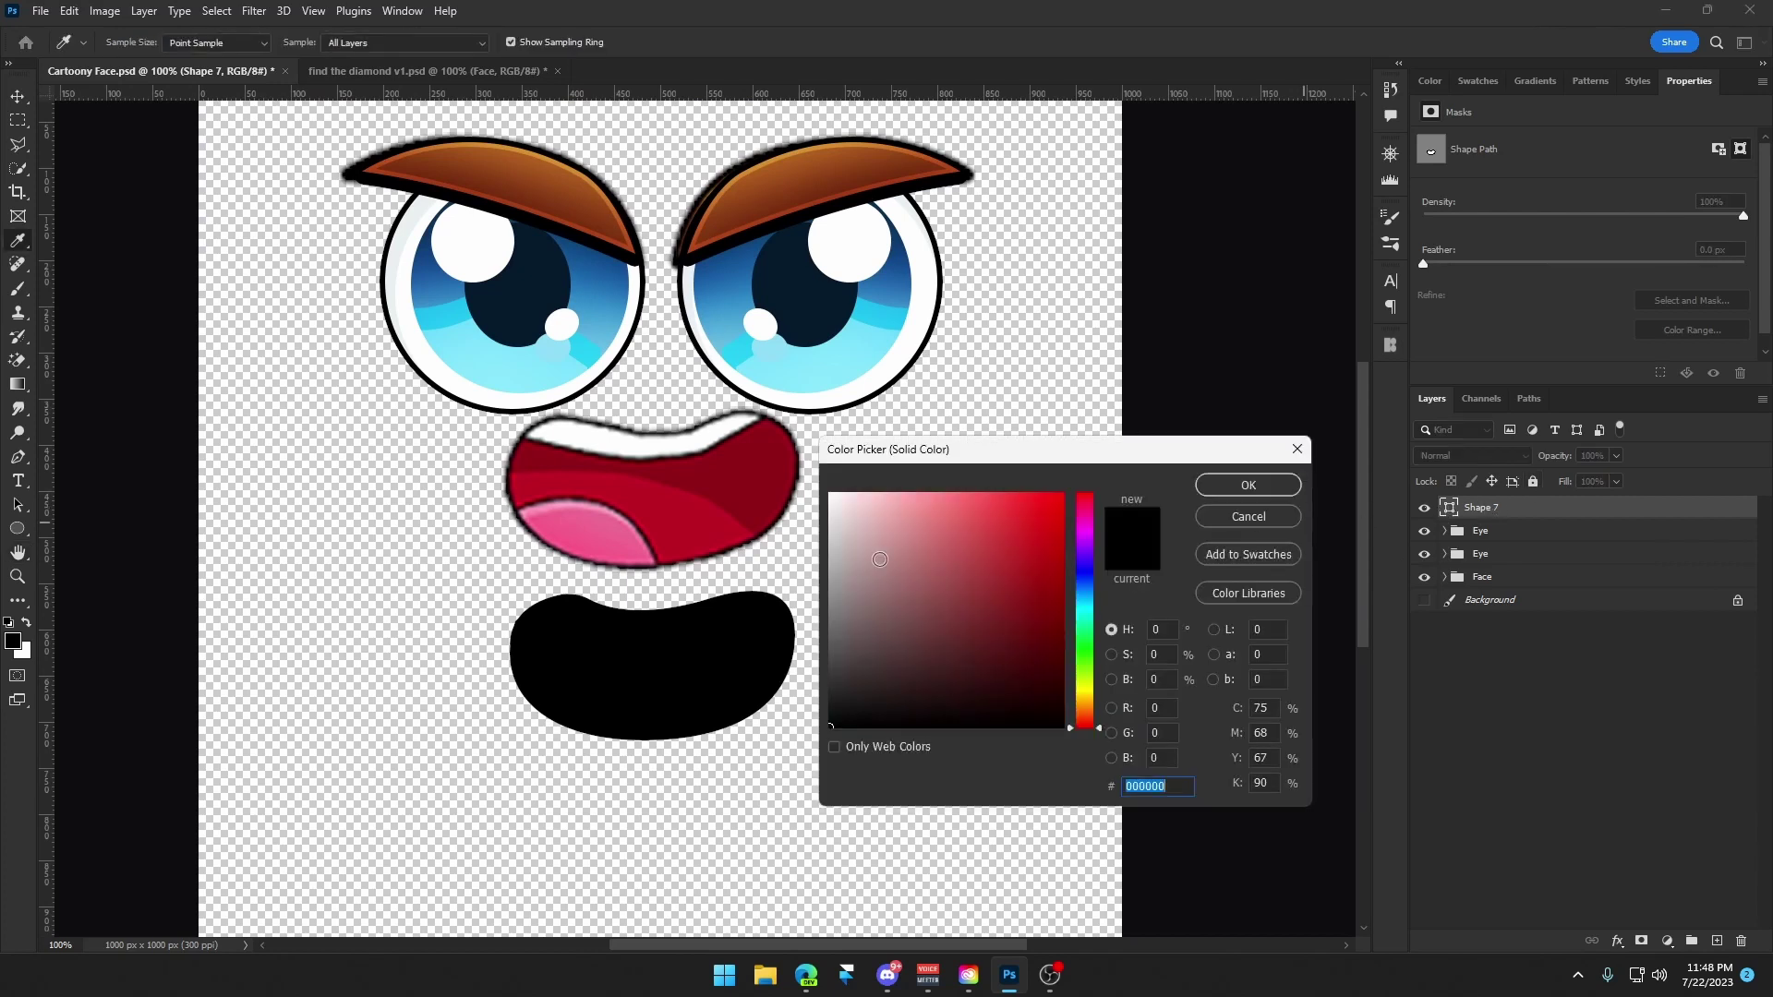
left_click_drag(916, 454, 939, 430)
left_click(684, 523)
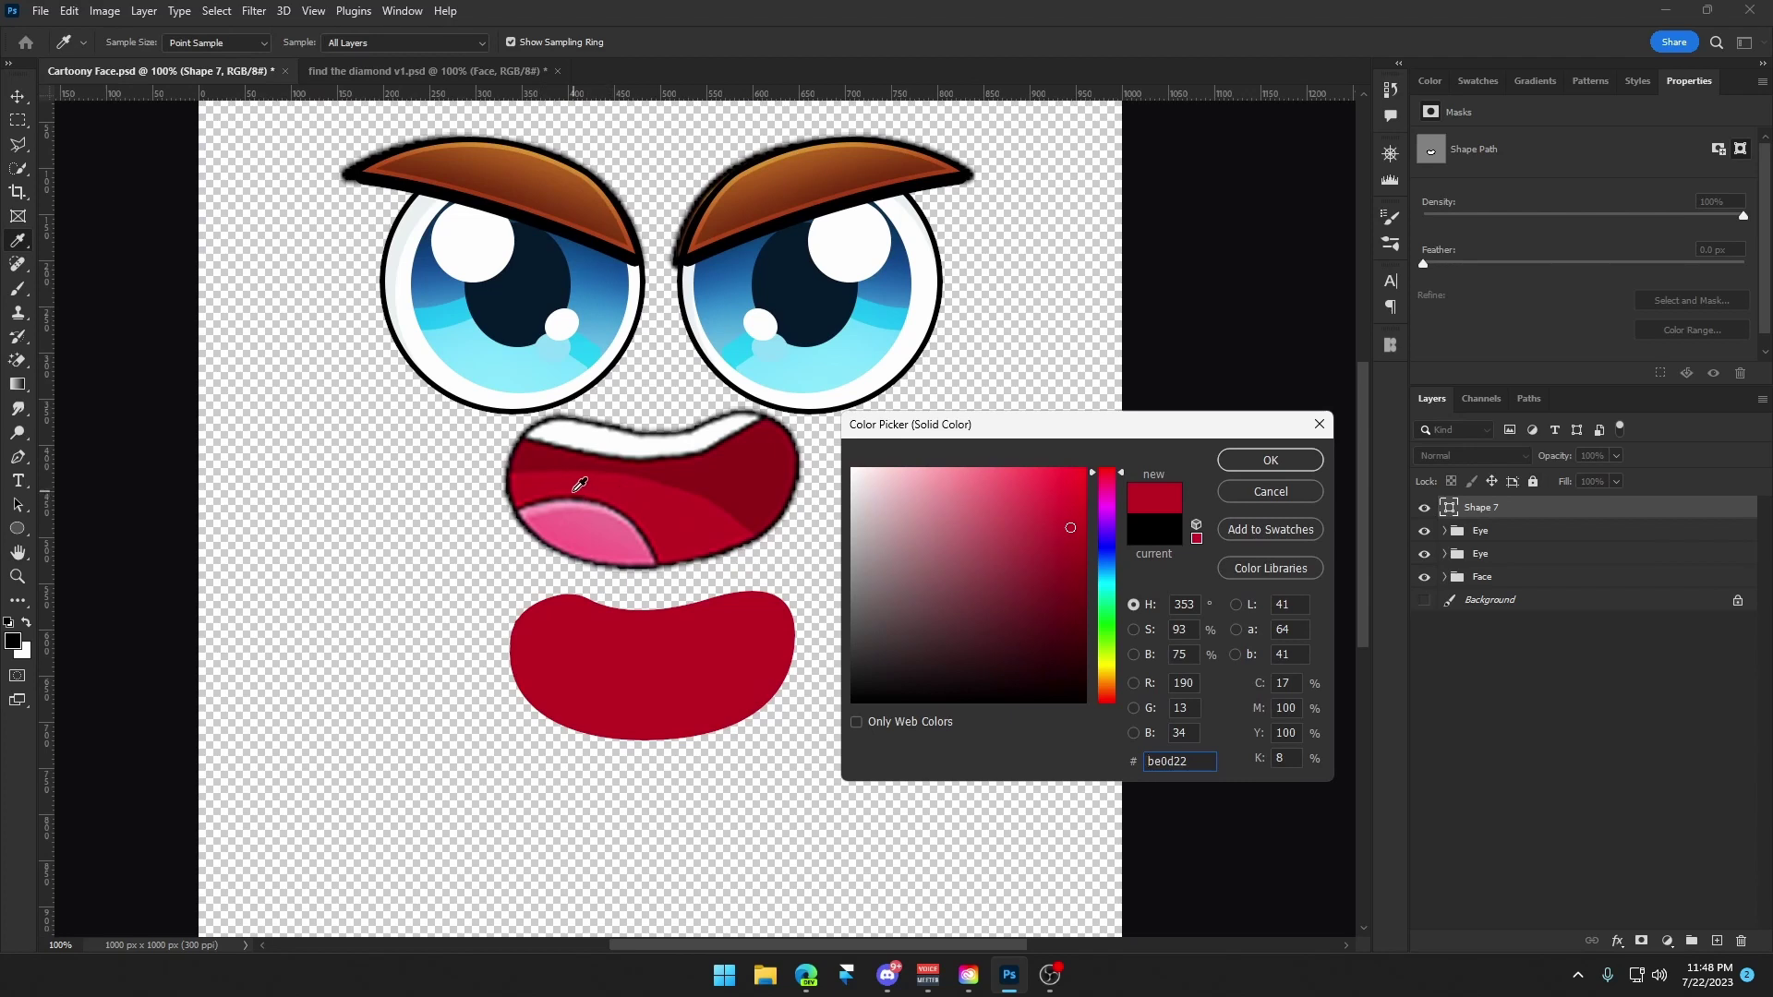
left_click(1271, 460)
Add a new layer above the red mouth shape and clip it to that shape.
left_click(1717, 942)
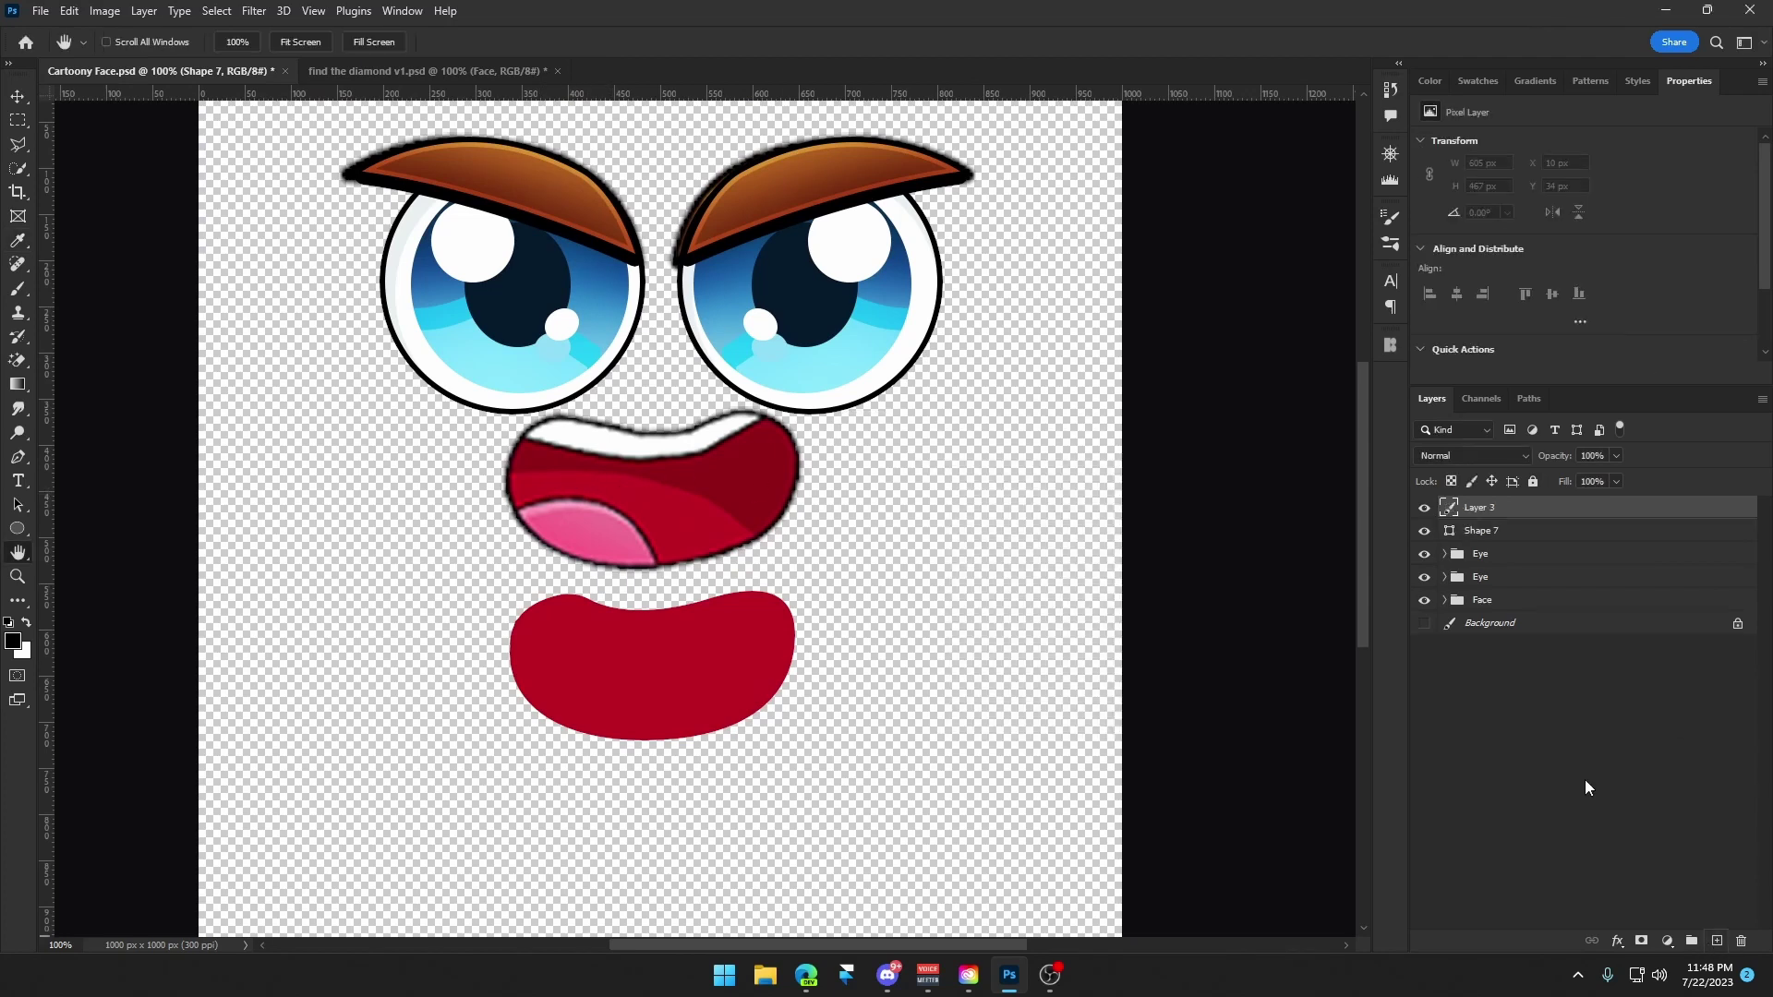
right_click(1484, 508)
left_click(1561, 585)
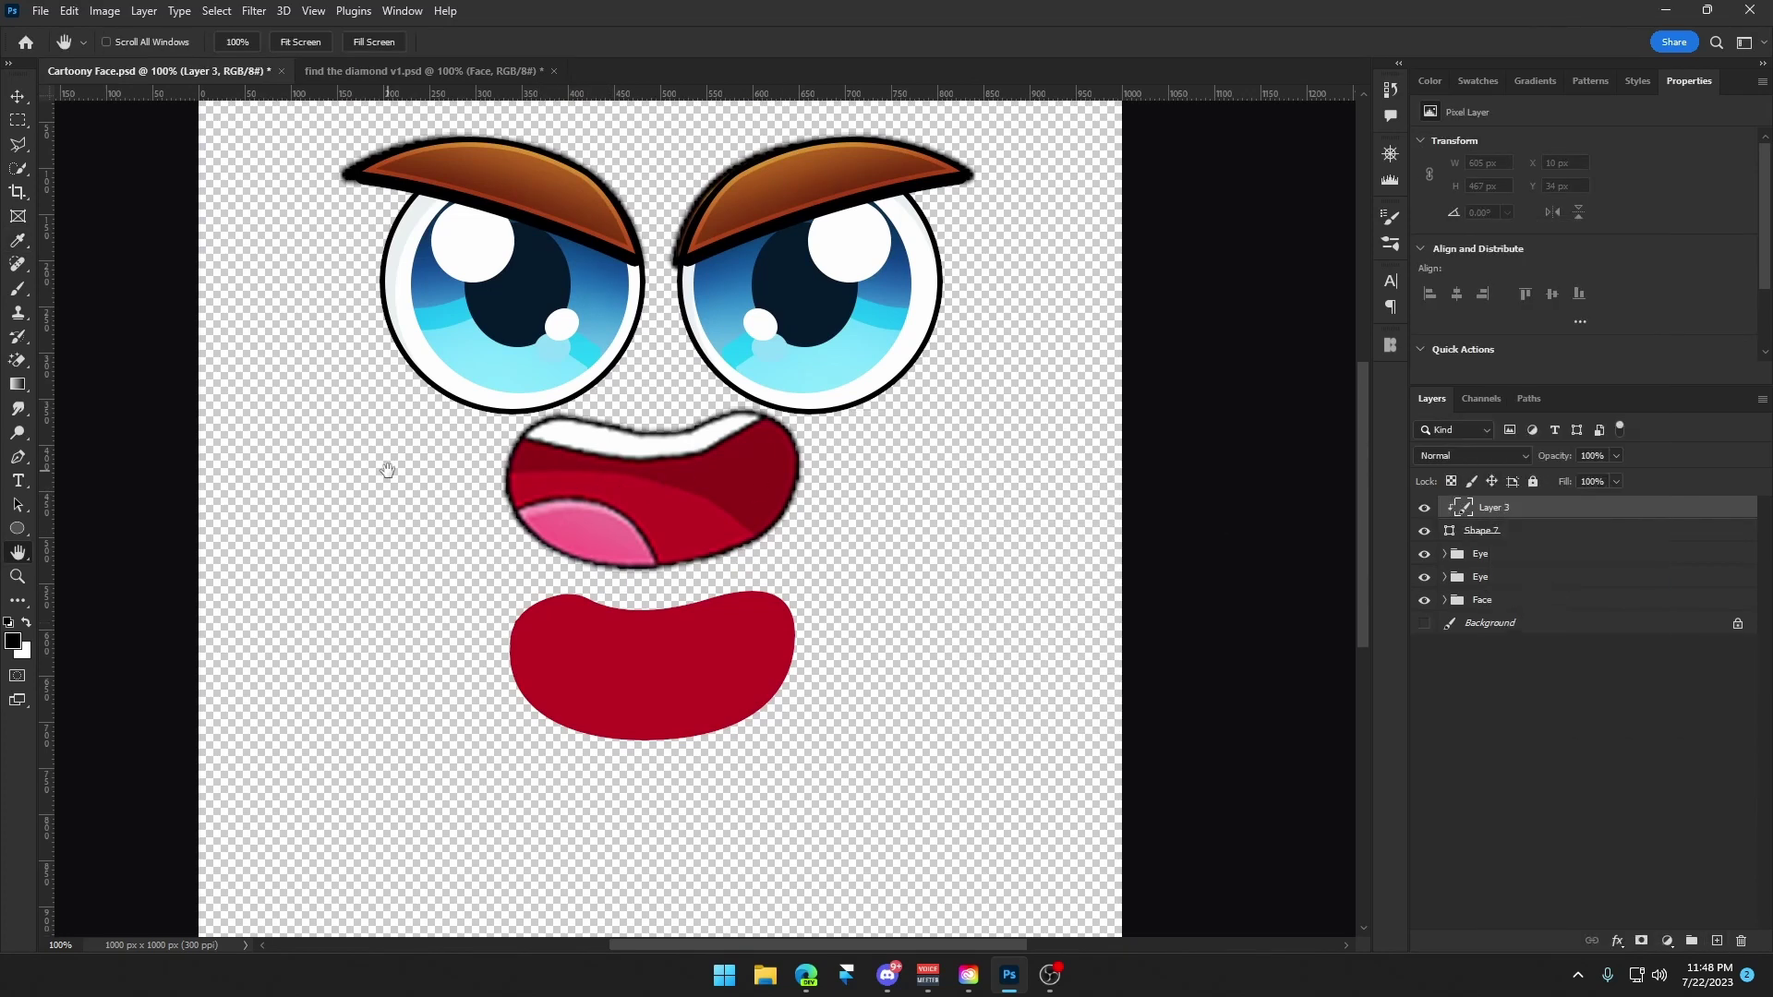
Trace the reference mouth's dark upper shading as a clipped Pen shape about 384 by 170 px and move it down onto the red mouth.
left_click(18, 458)
left_click(503, 472)
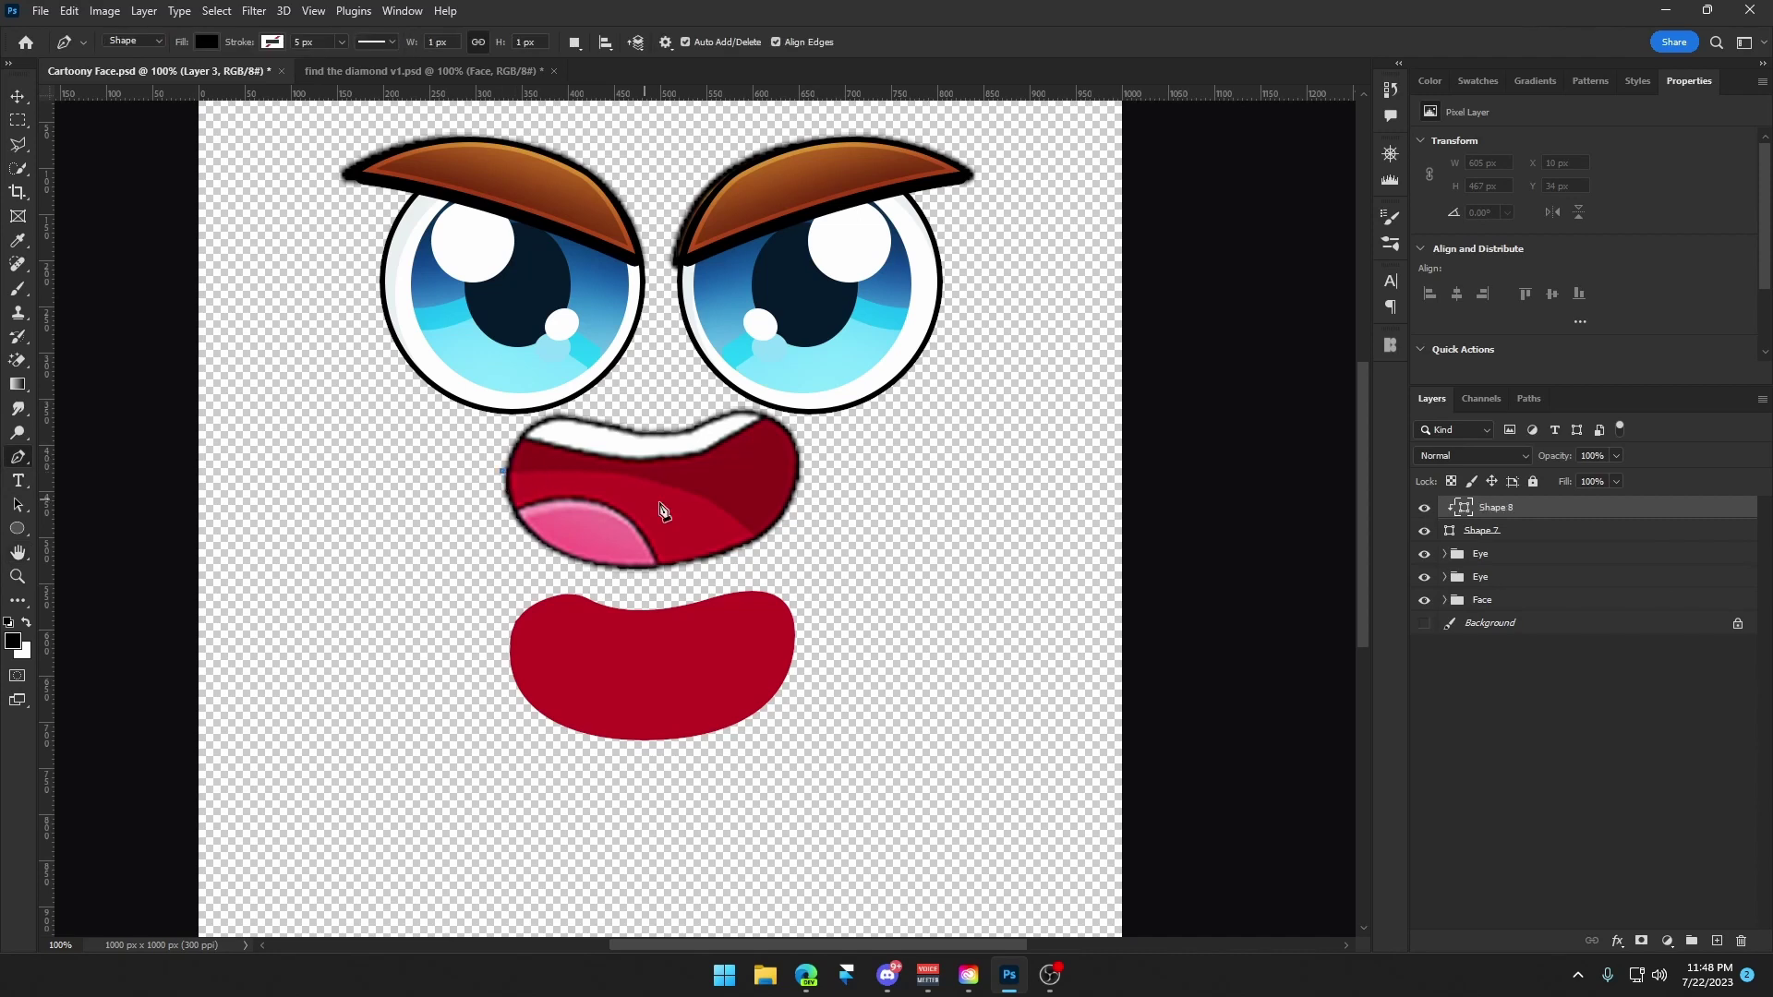
left_click_drag(757, 534, 820, 609)
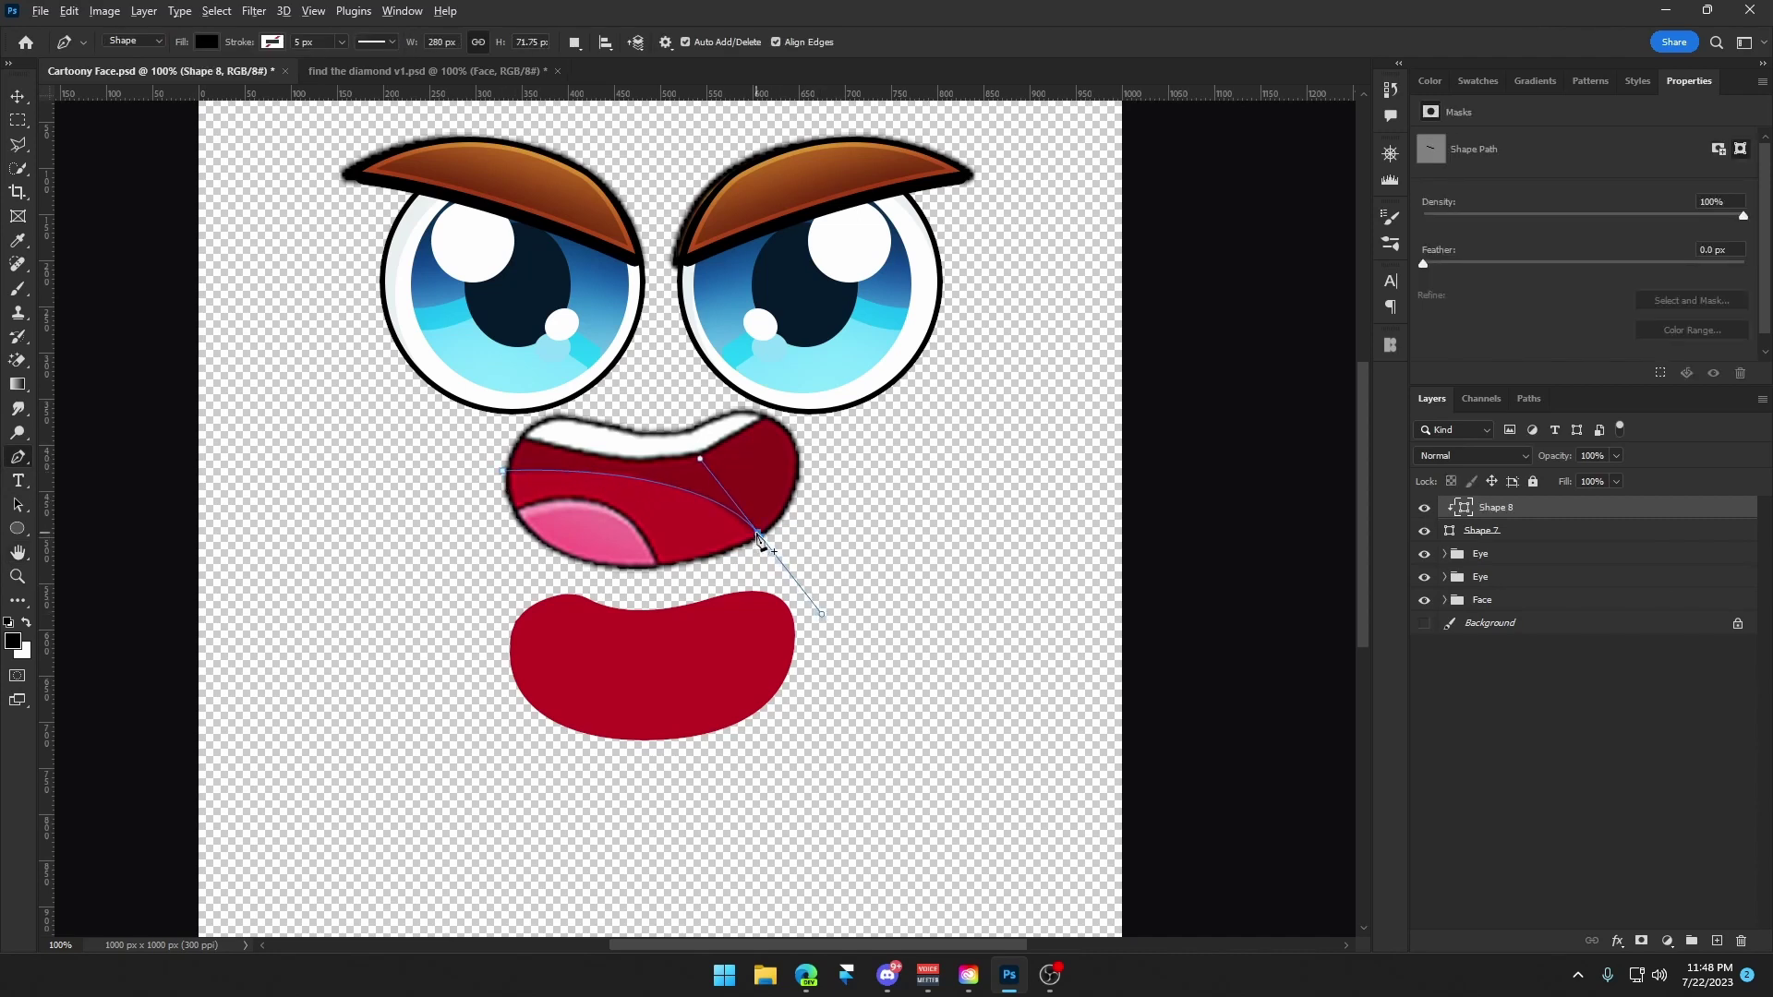
left_click(759, 534, "alt")
left_click(857, 522)
left_click(821, 425)
left_click(773, 391)
left_click(682, 384)
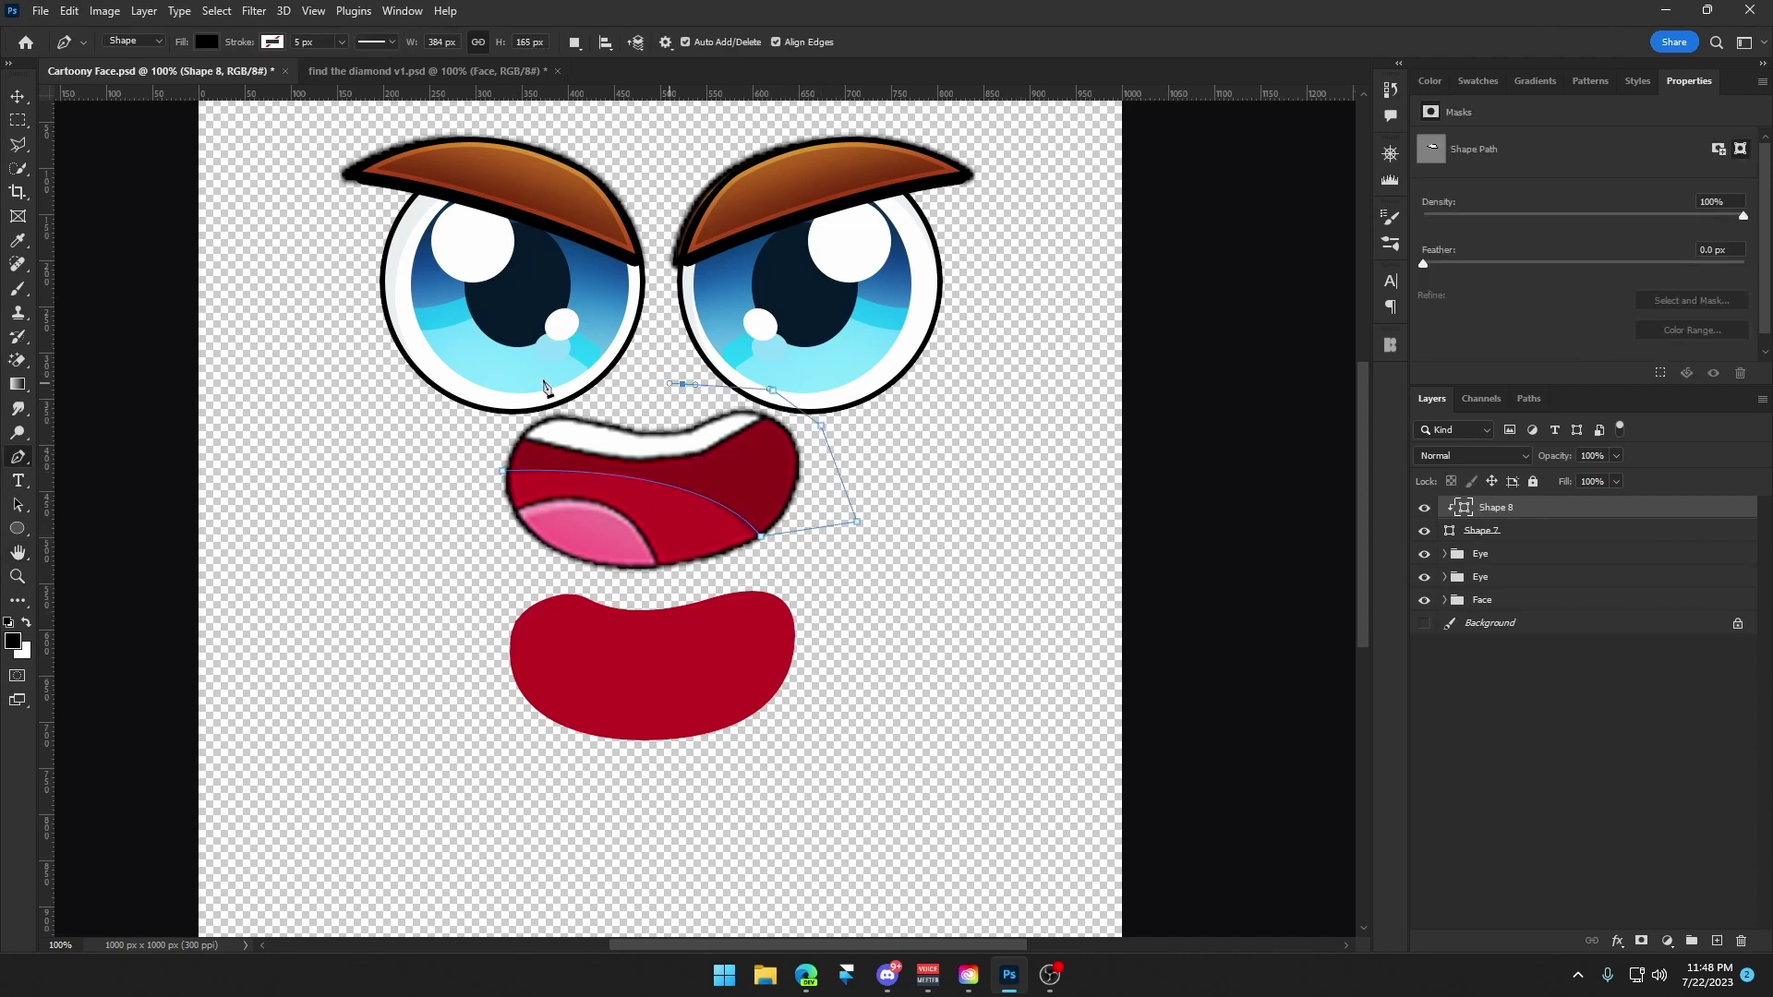
left_click(542, 378)
left_click(512, 395)
left_click(504, 473)
key("Return")
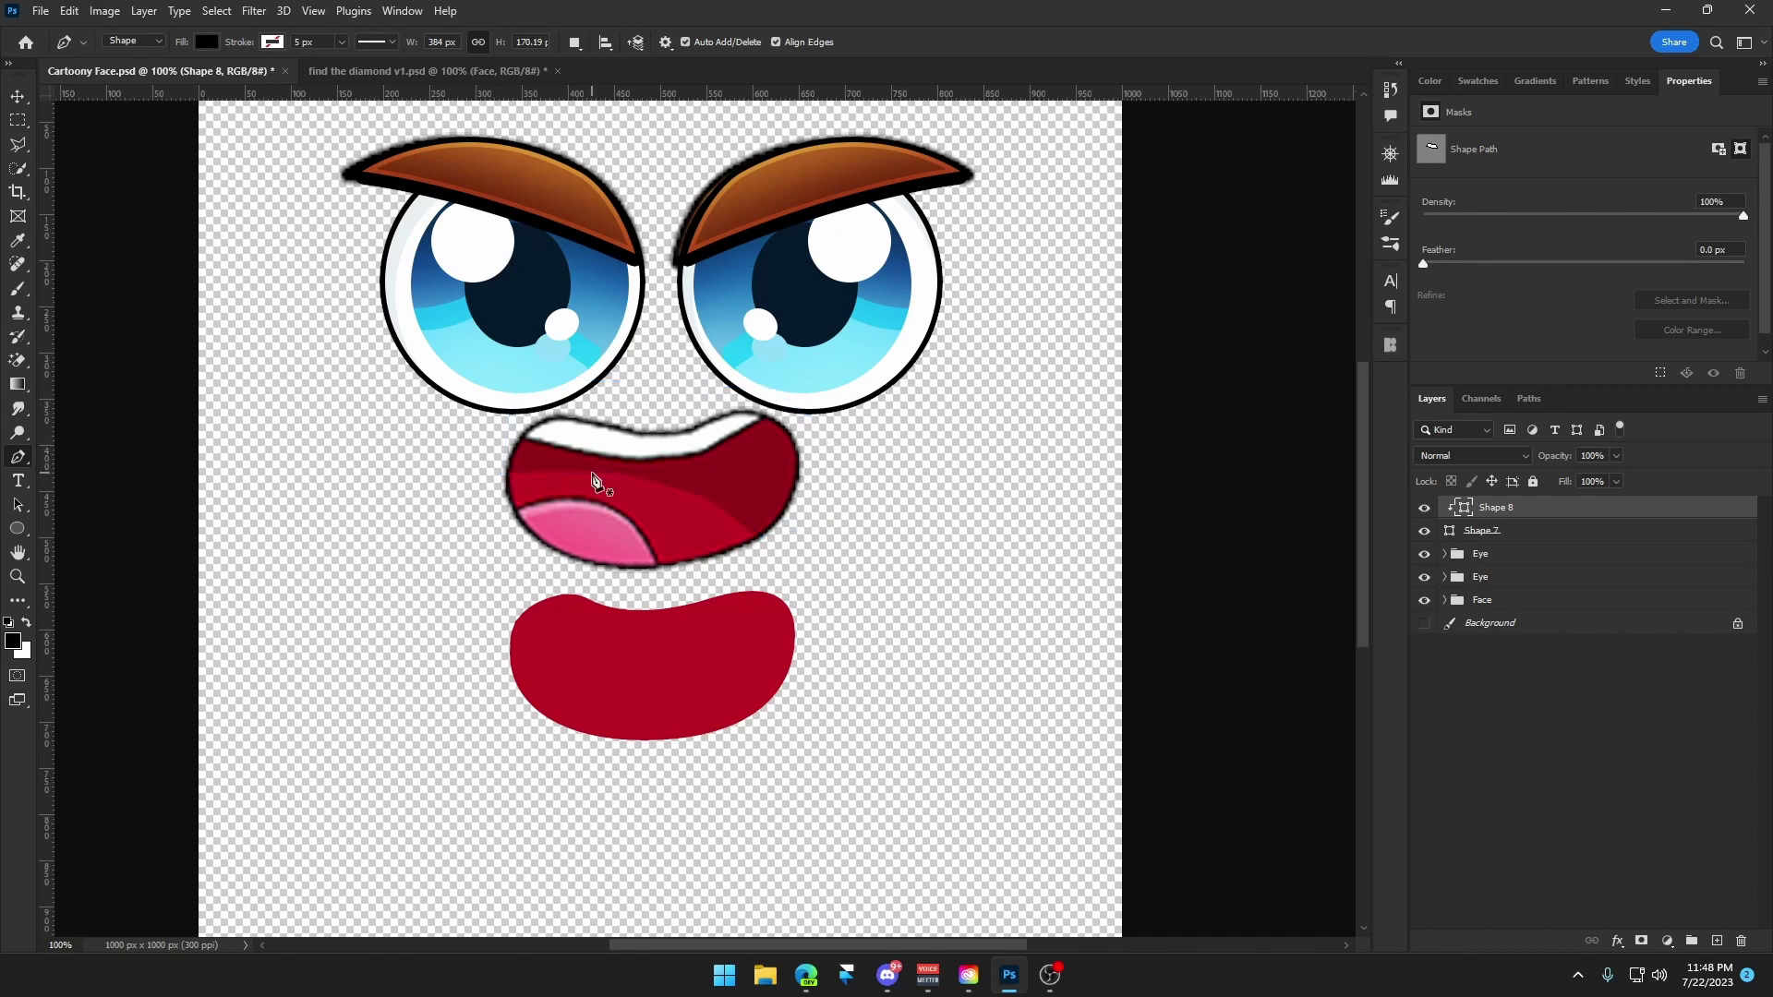
key("v")
left_click_drag(792, 461, 878, 634)
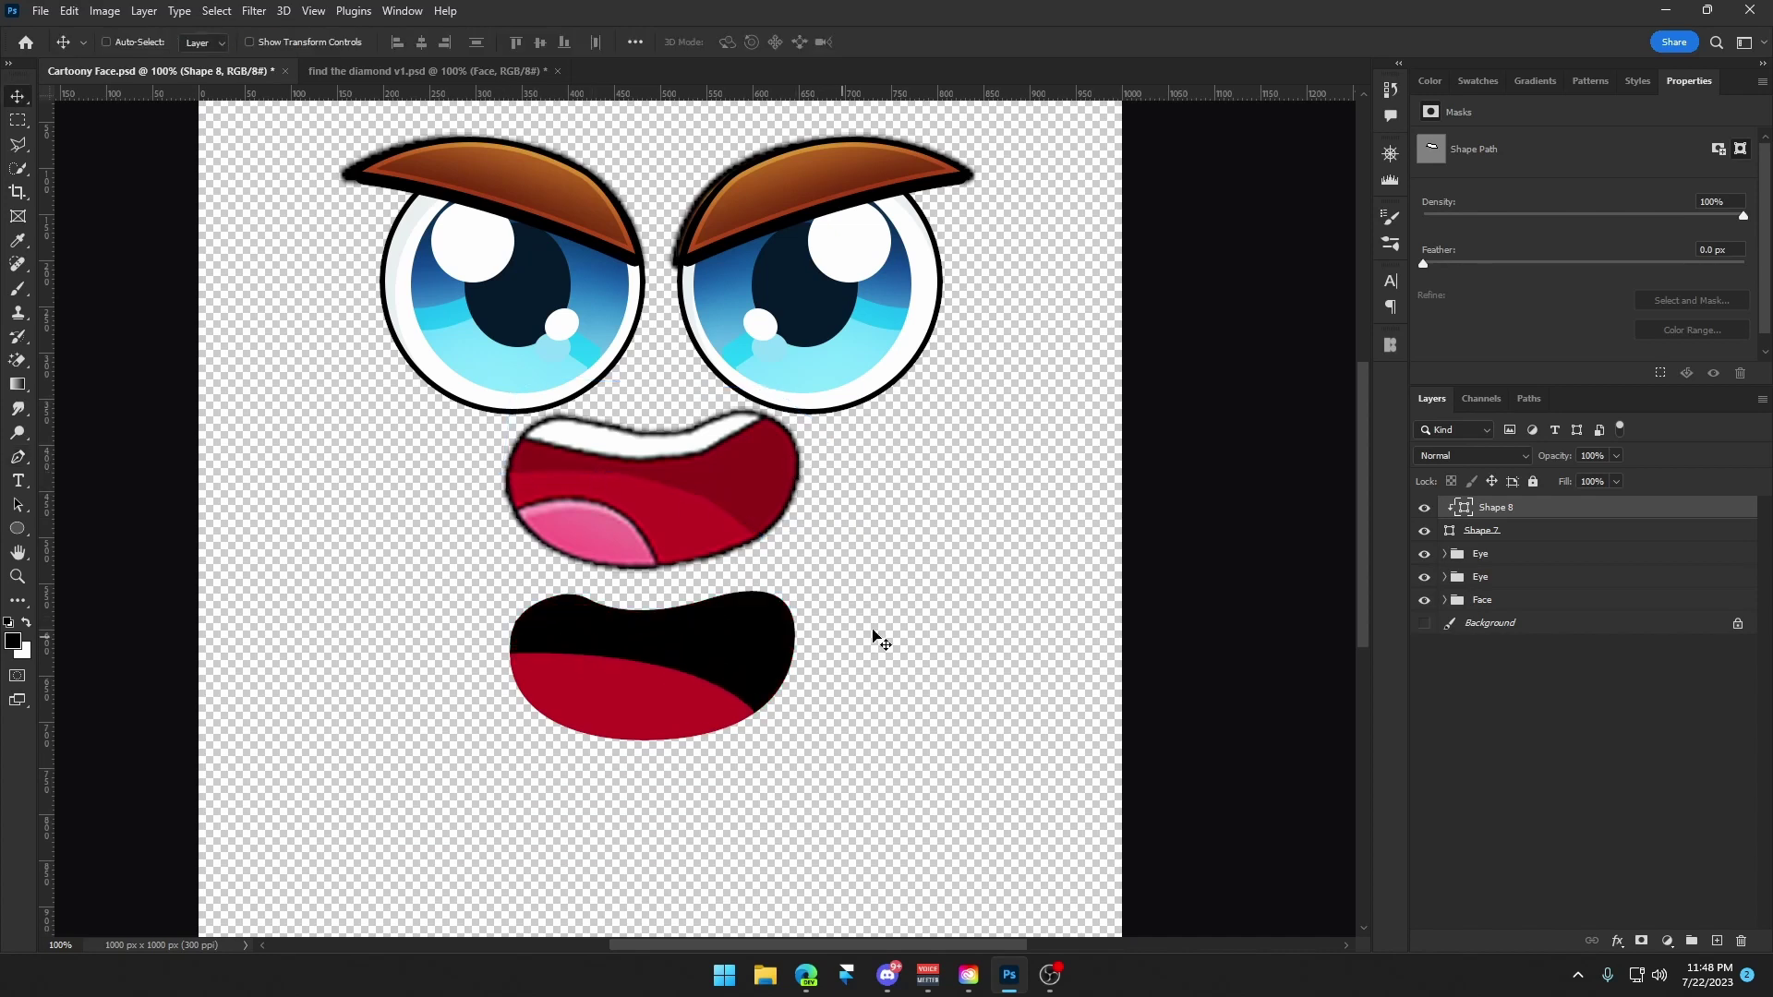
Fill the mouth's shading shape with the dark red 910317 sampled from the reference and save the document.
double_click(1463, 508)
left_click(754, 462)
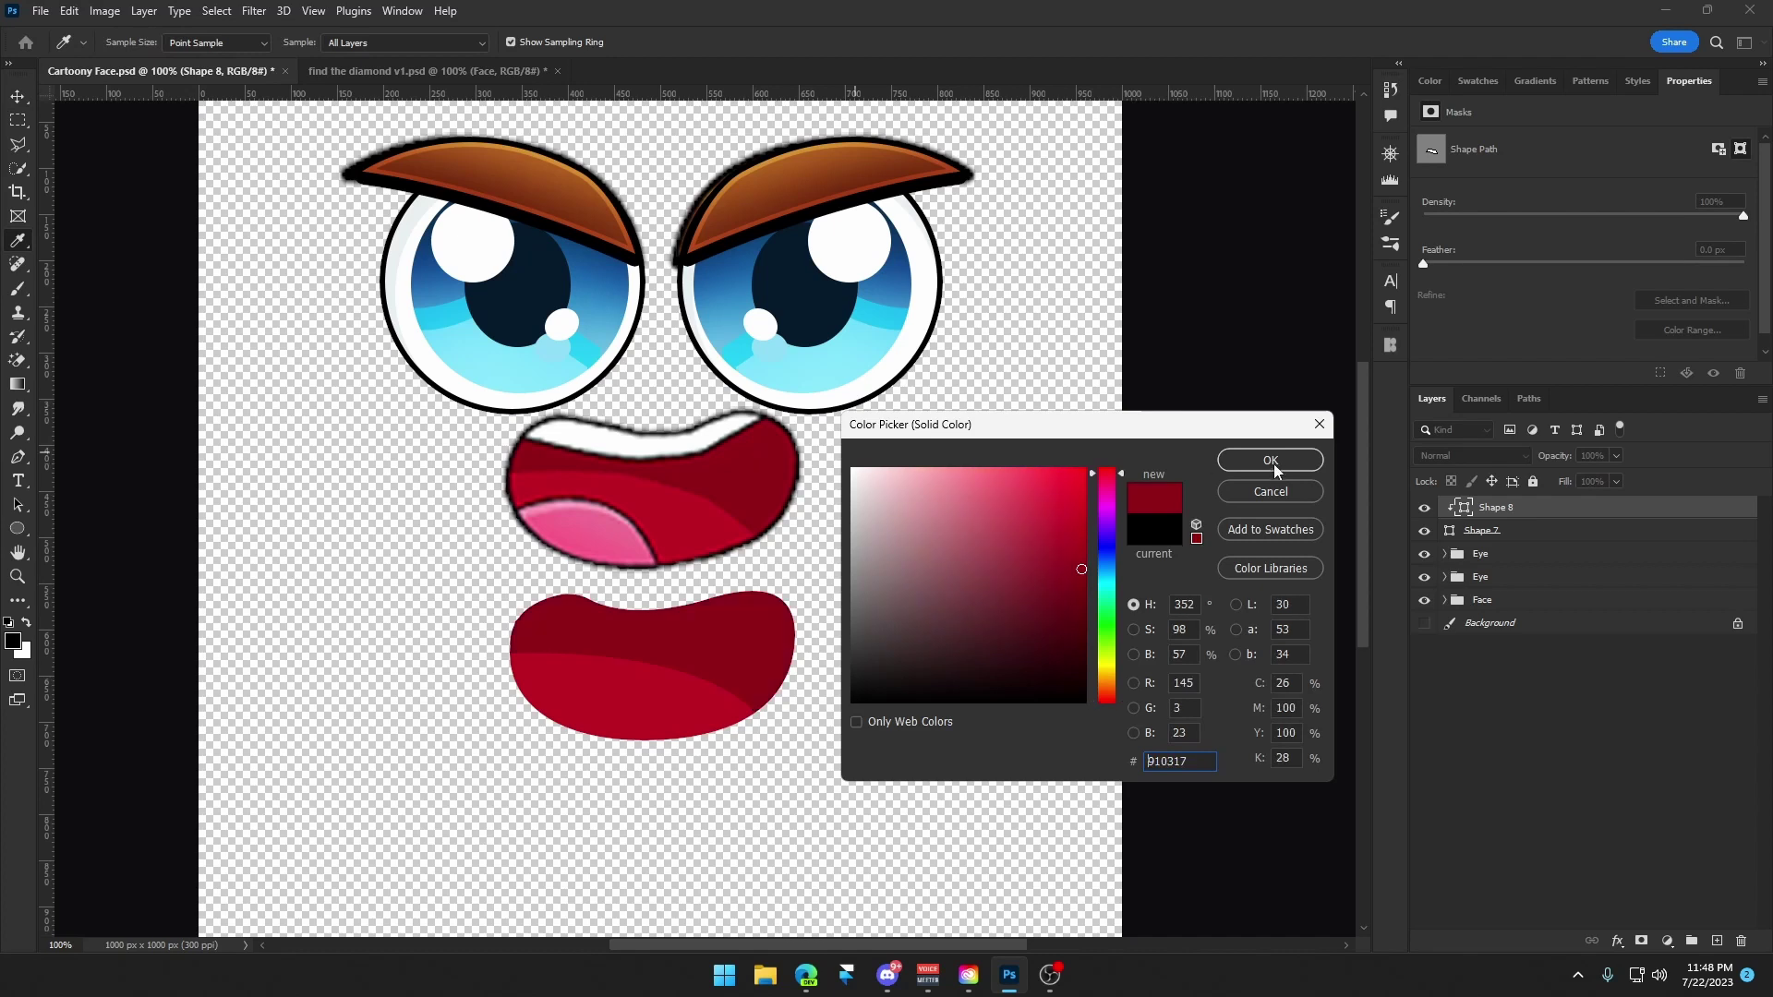
left_click(1274, 459)
left_click_drag(805, 636, 806, 626)
key("ctrl+s")
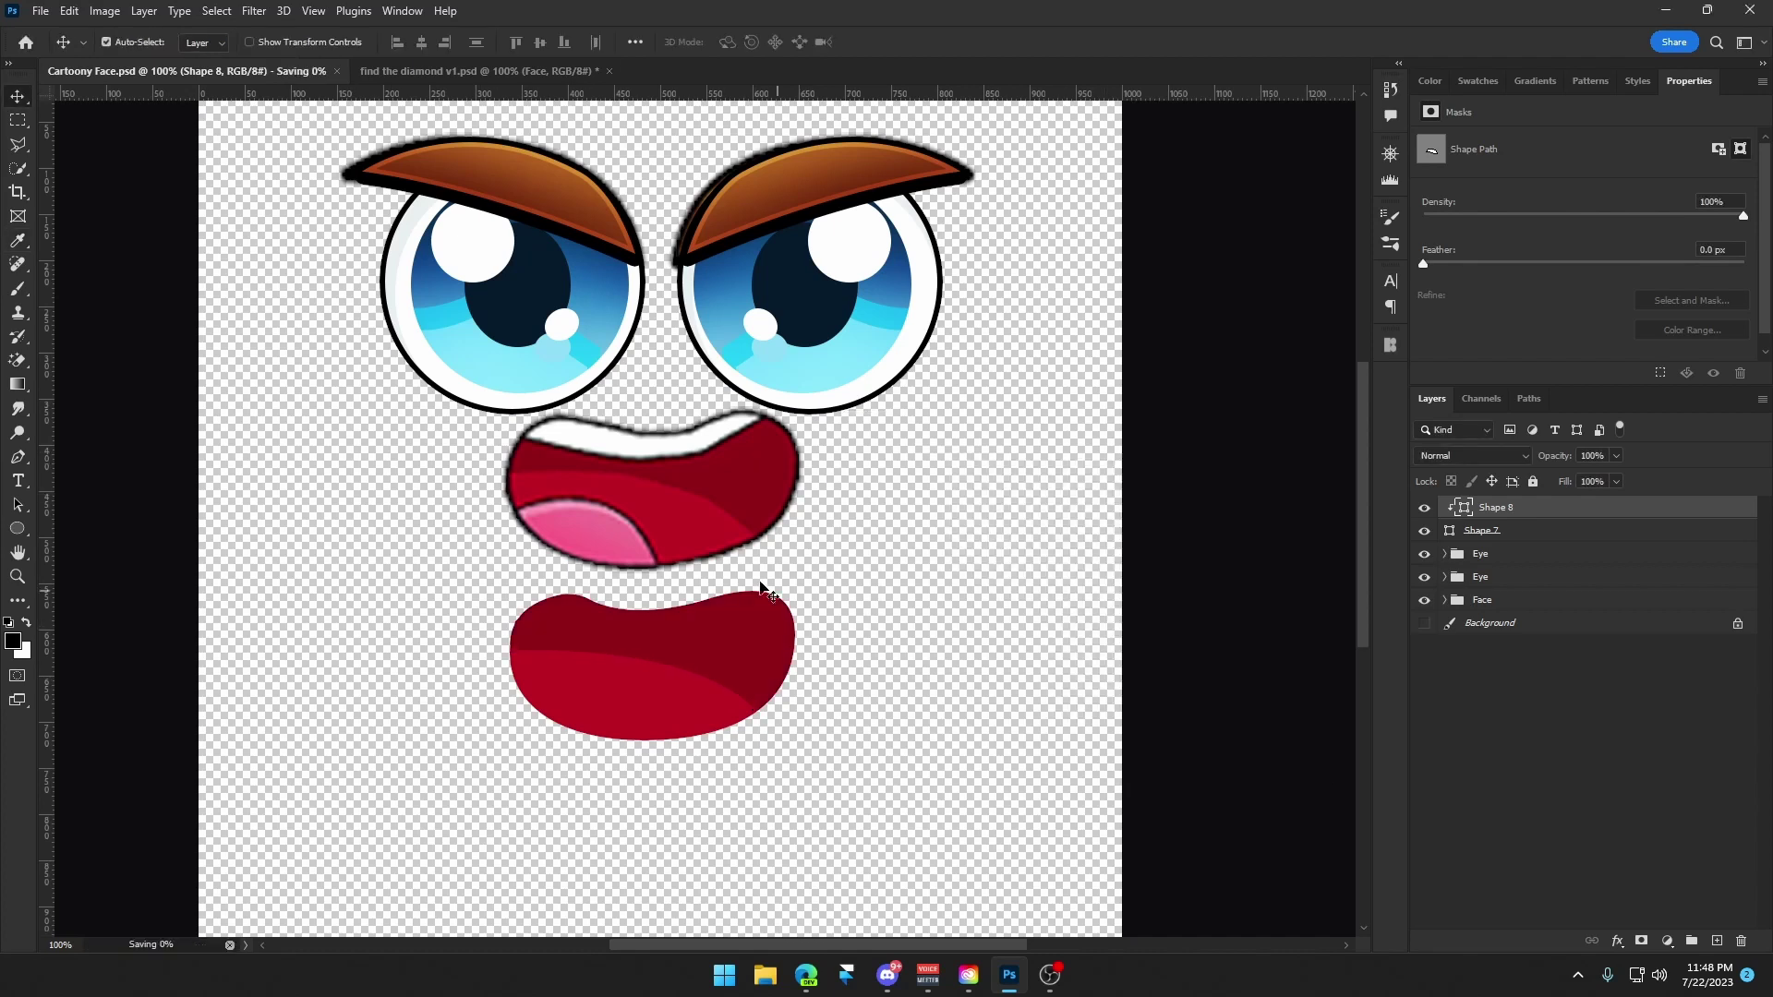
Trace the reference mouth's white teeth as a closed Pen shape about 270 px wide, on a new layer clipped to the mouth.
left_click(1717, 940)
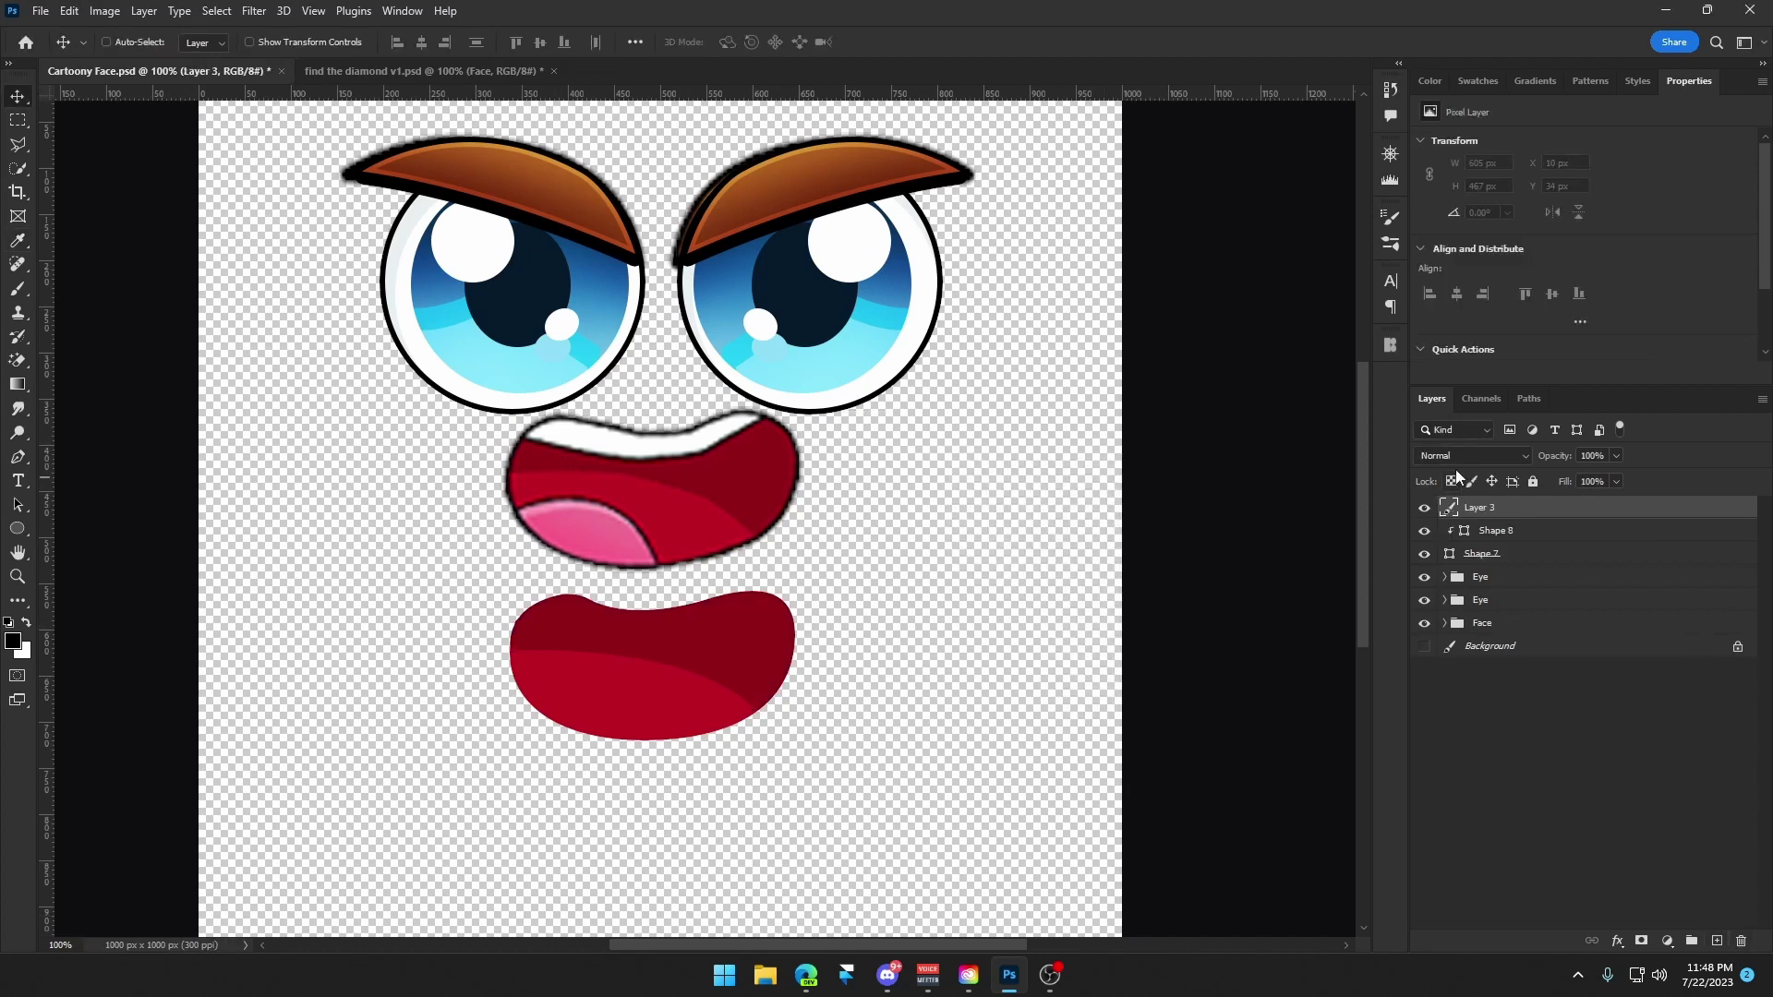
key("p")
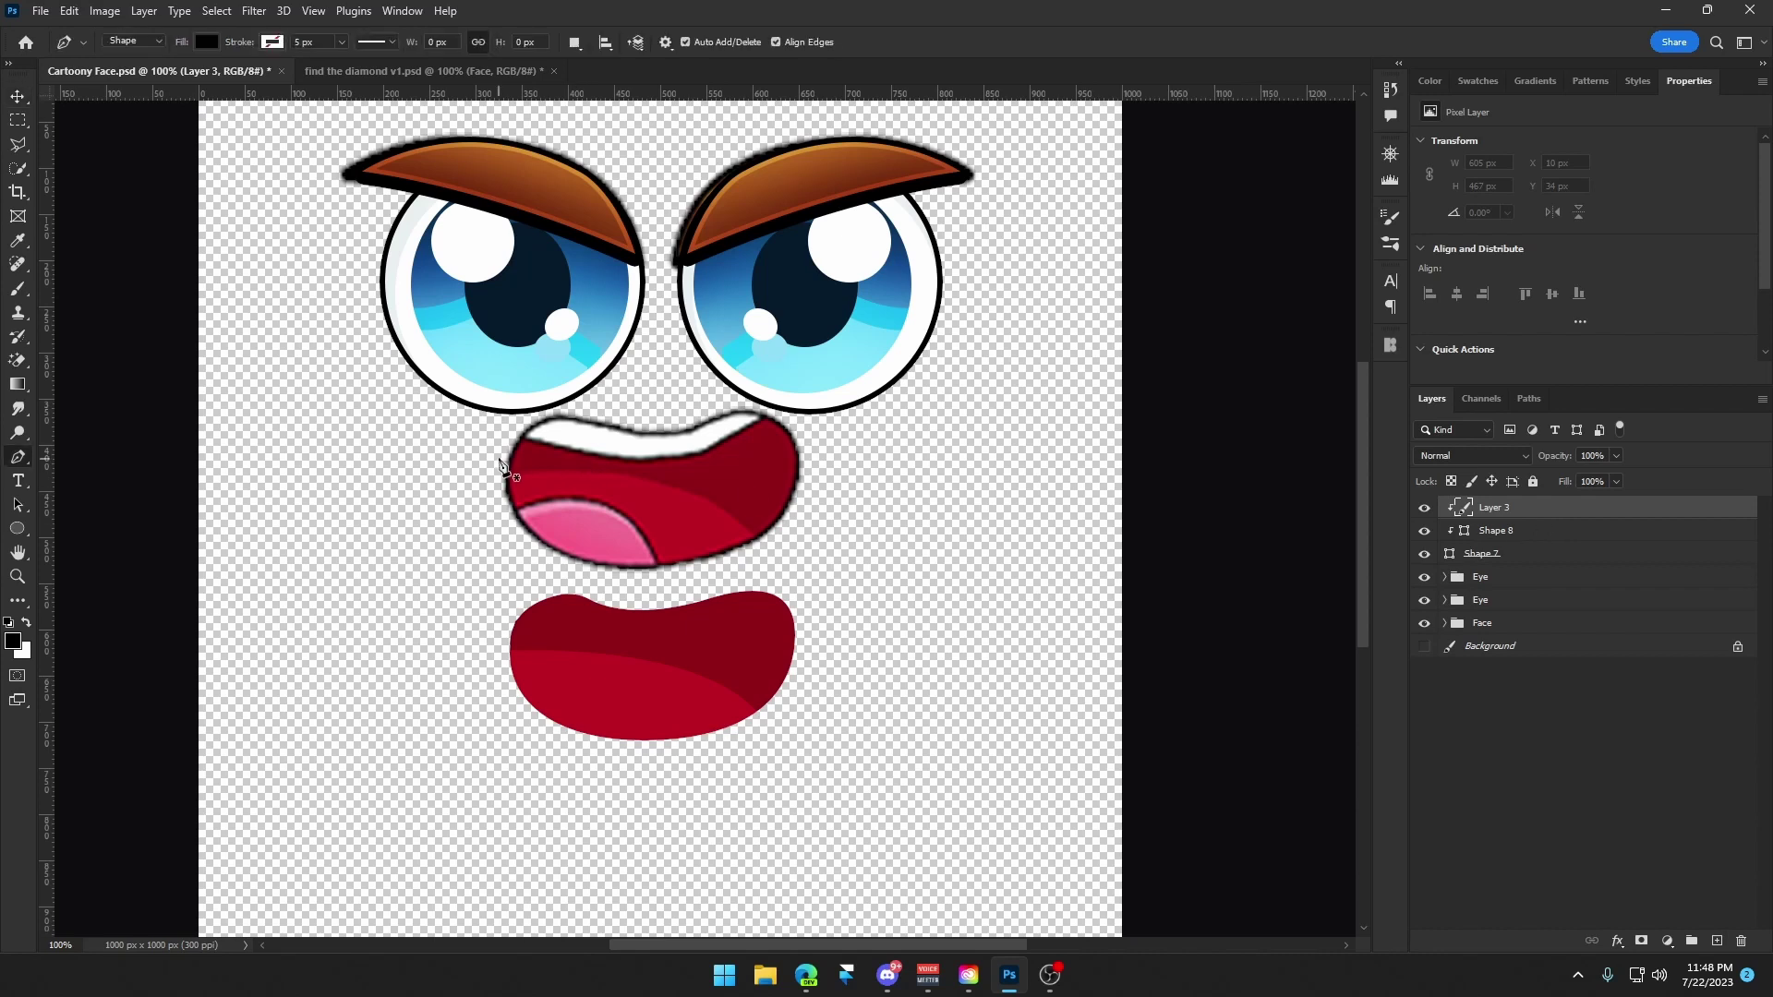
left_click(520, 434)
left_click(702, 451)
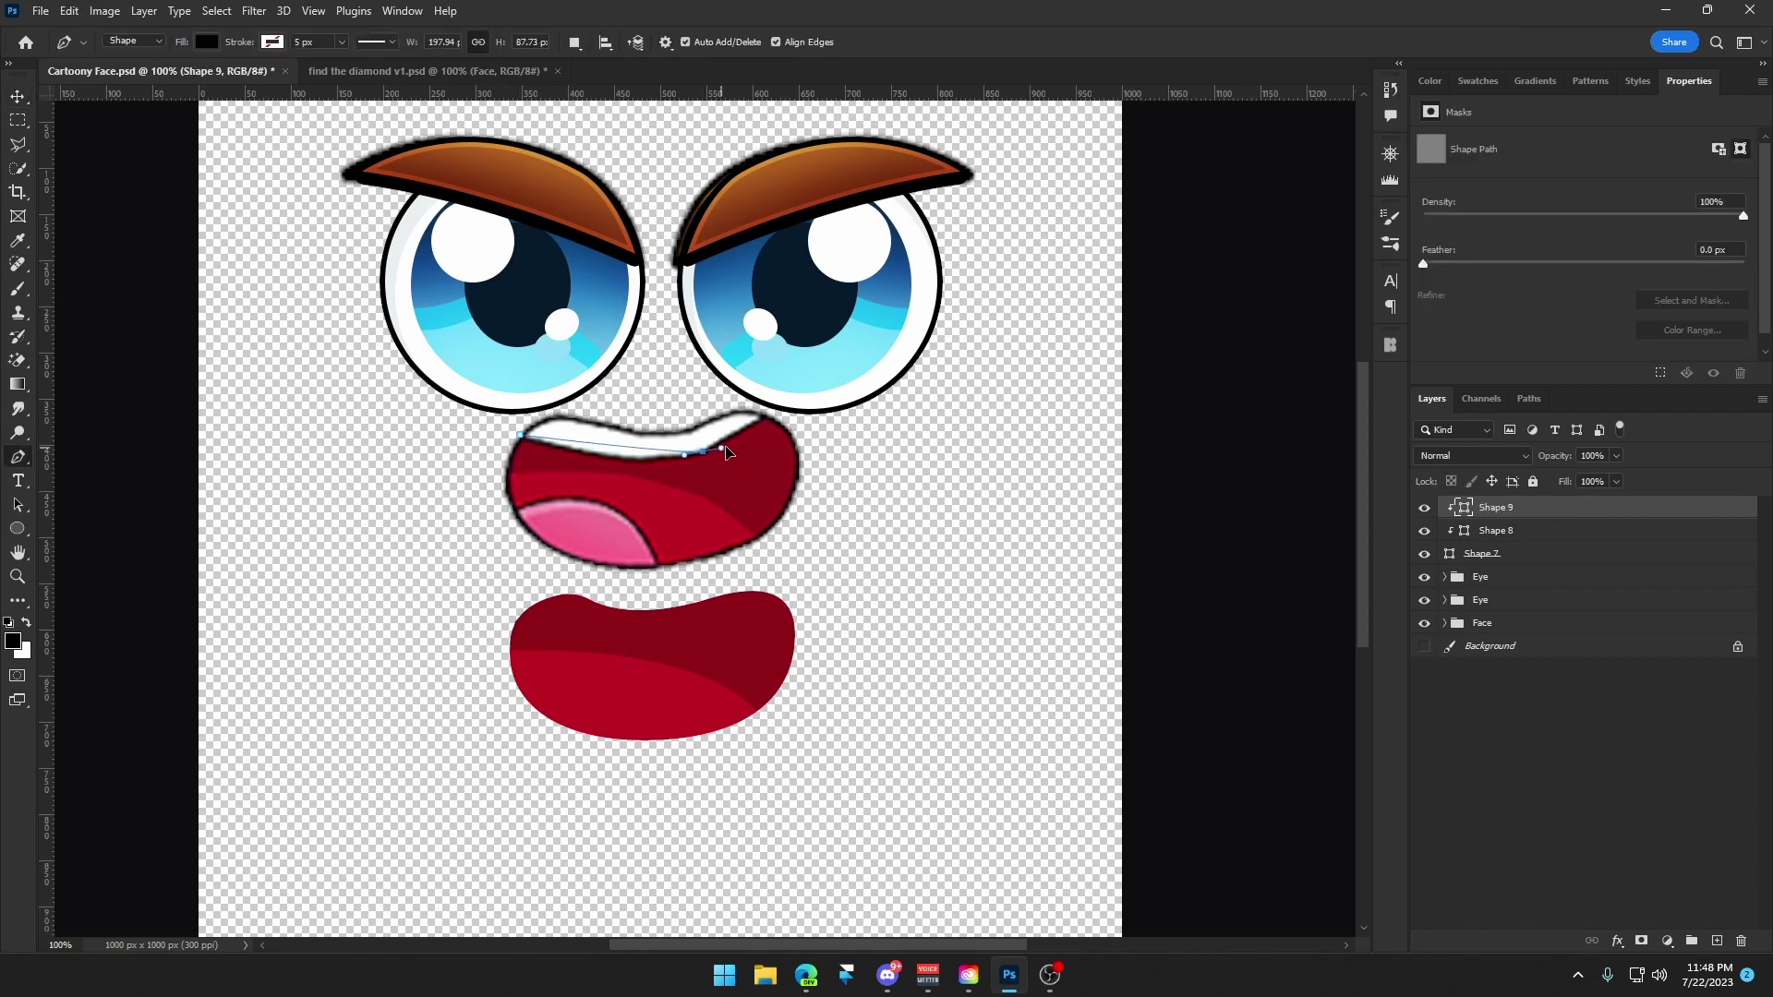
left_click_drag(778, 429, 779, 406)
key("ctrl+z")
key("ctrl+z")
left_click(771, 412)
left_click_drag(771, 413, 852, 319)
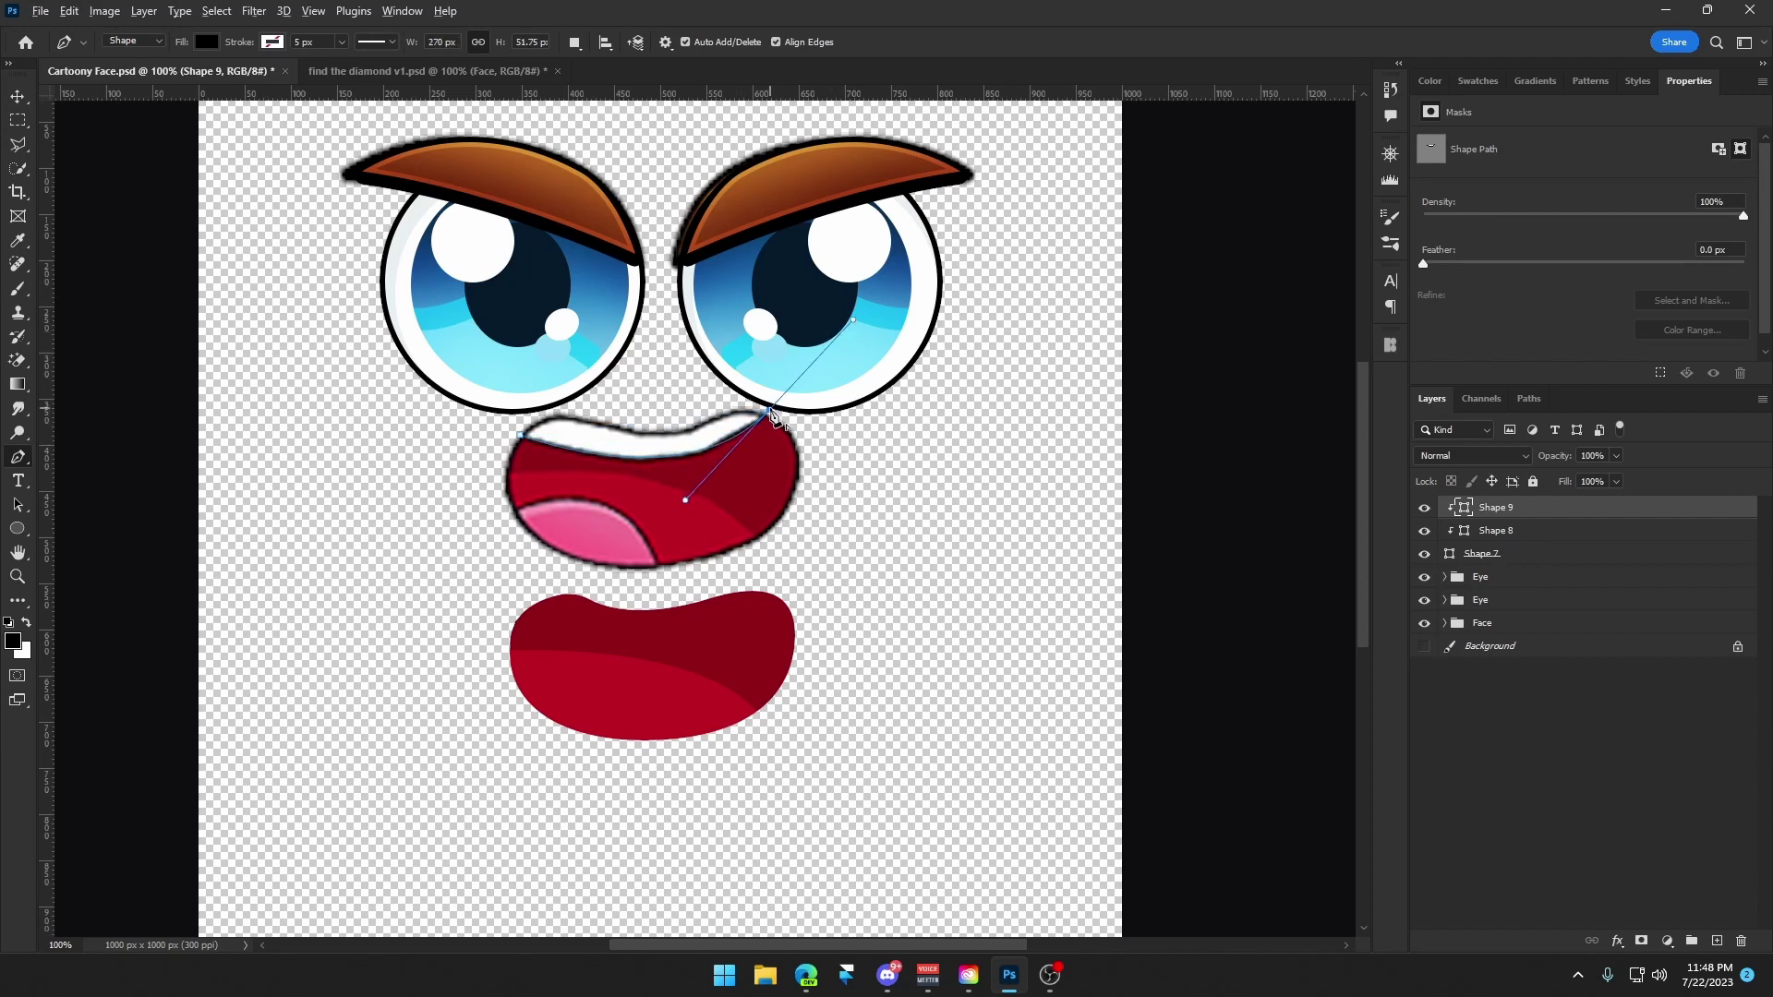
left_click(744, 369)
left_click(523, 436)
Fill the teeth shape with white ffffff sampled from the canvas.
double_click(1464, 508)
left_click(861, 461)
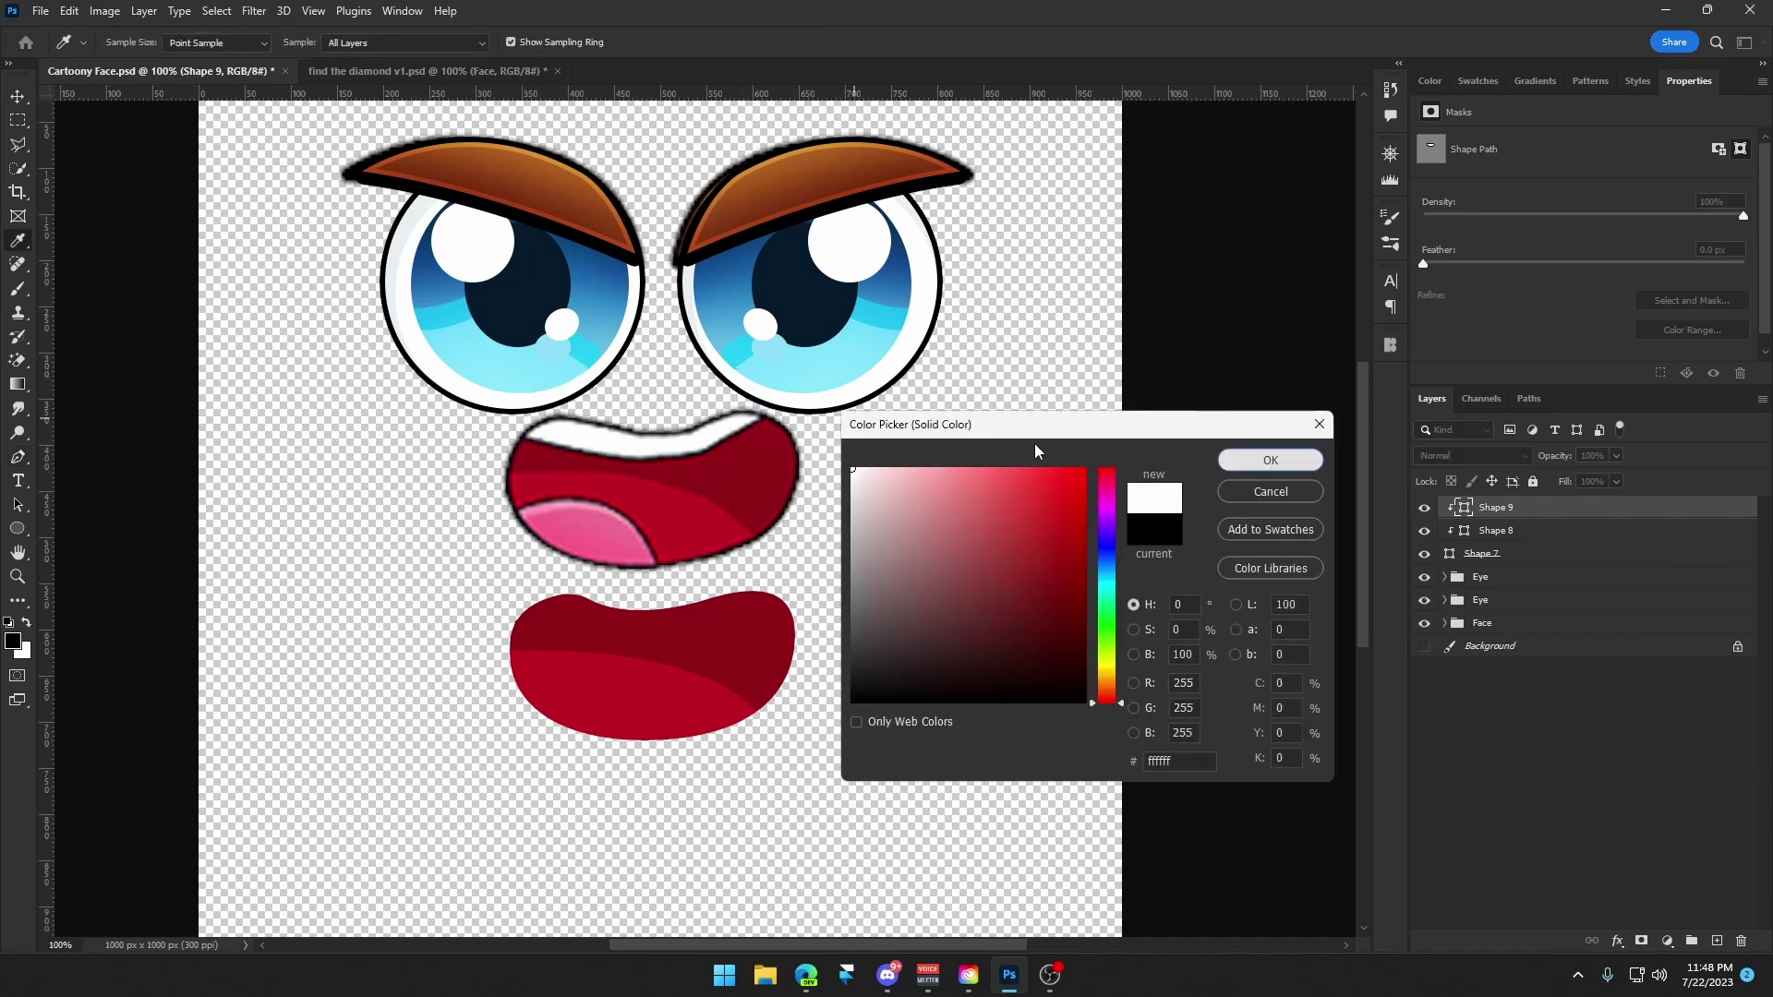
left_click(1268, 459)
Move the white teeth shape down onto the upper edge of the new red mouth and save the document.
key("v")
left_click_drag(786, 416, 813, 595)
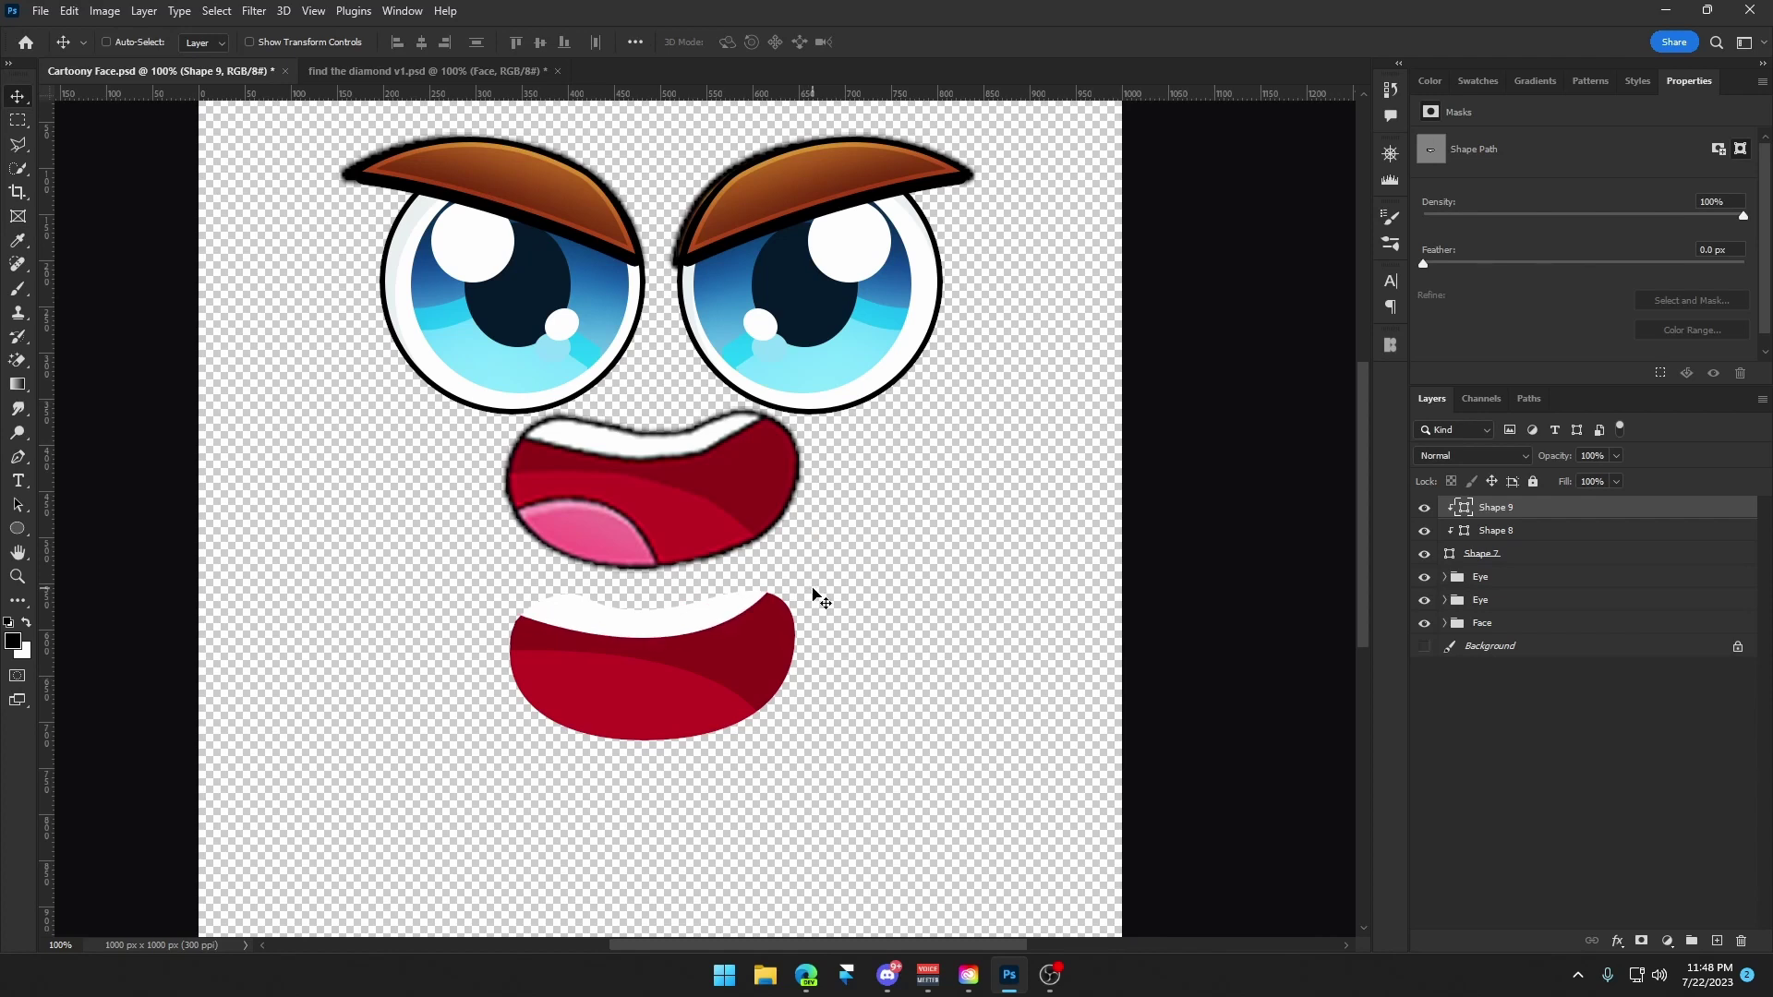
key("ctrl+s")
Add a black Stroke layer style to the teeth shape and to the base mouth shape.
double_click(1616, 507)
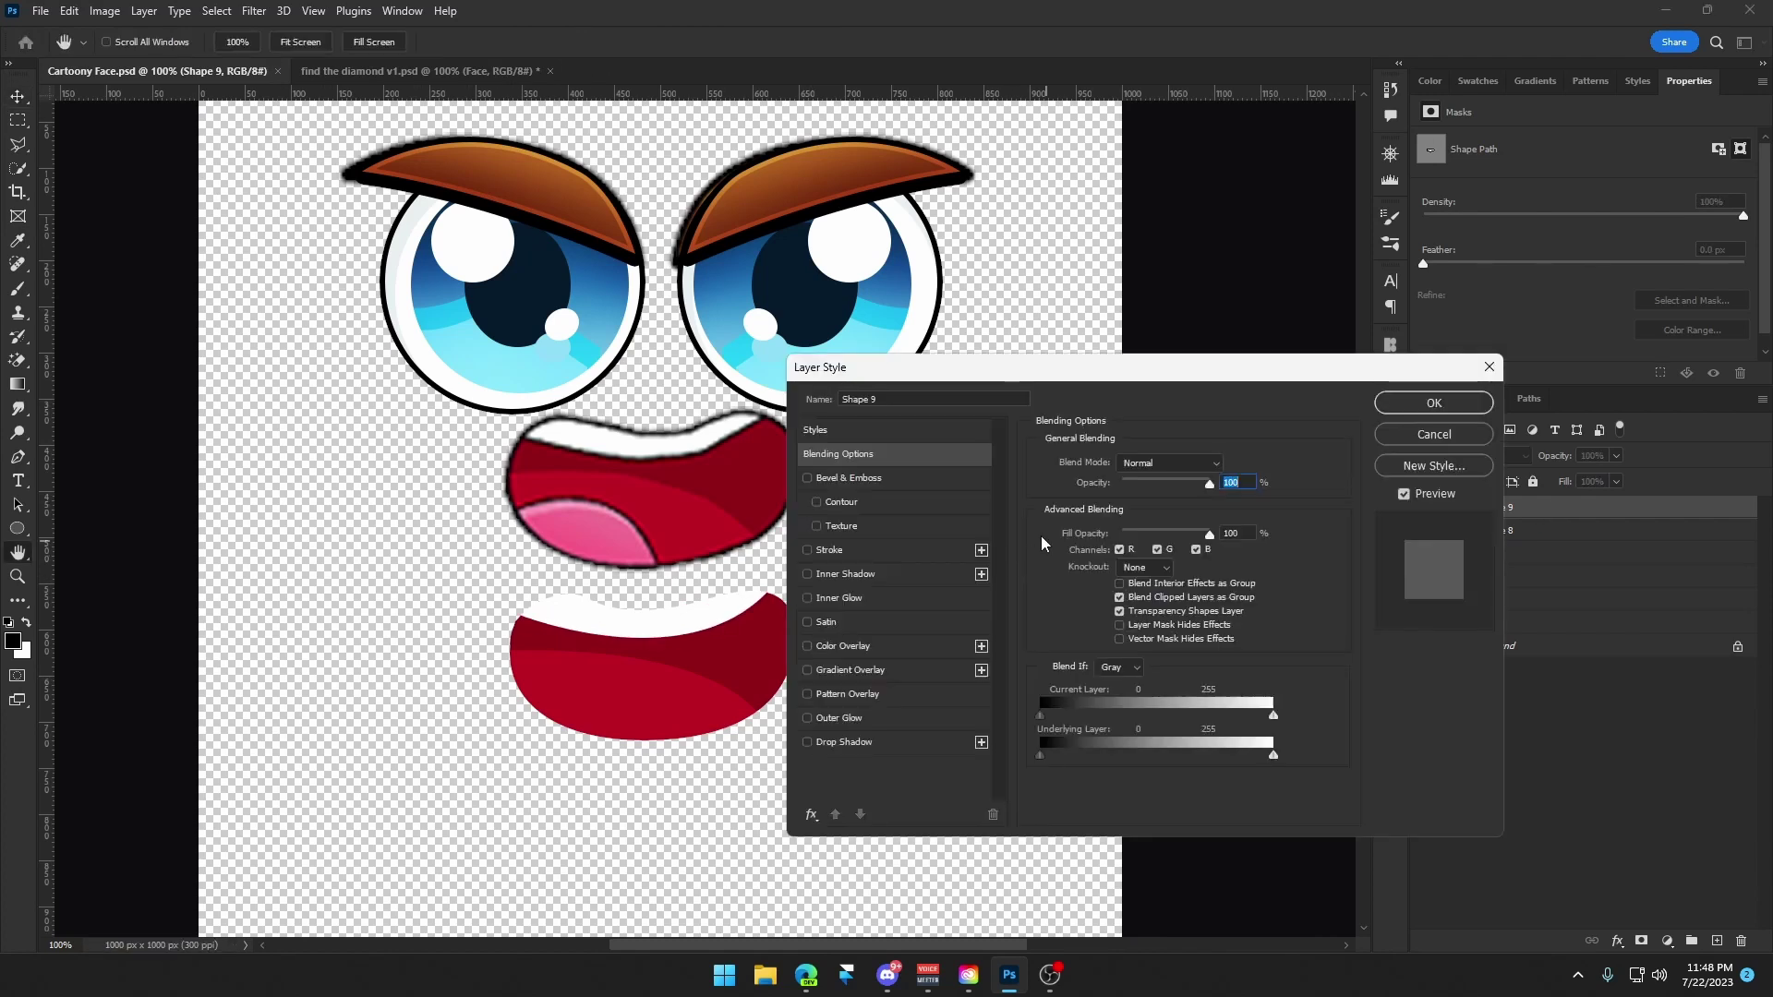
left_click(830, 550)
left_click(1432, 404)
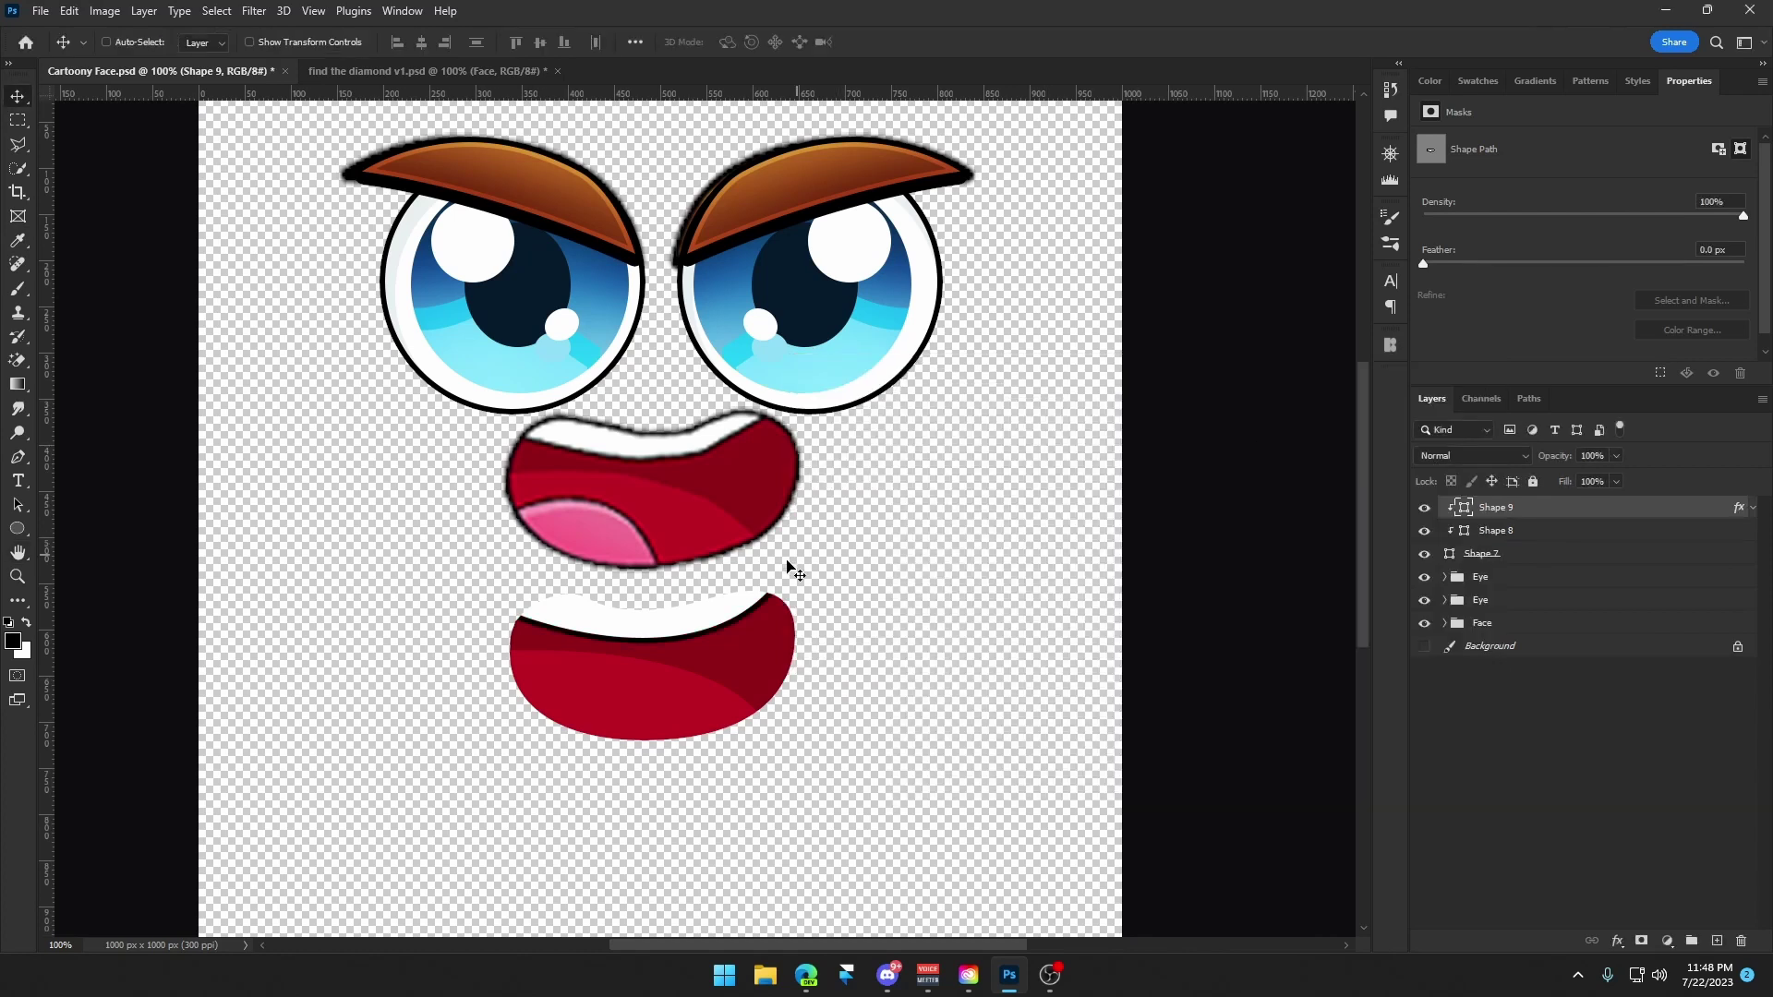
left_click(1562, 554)
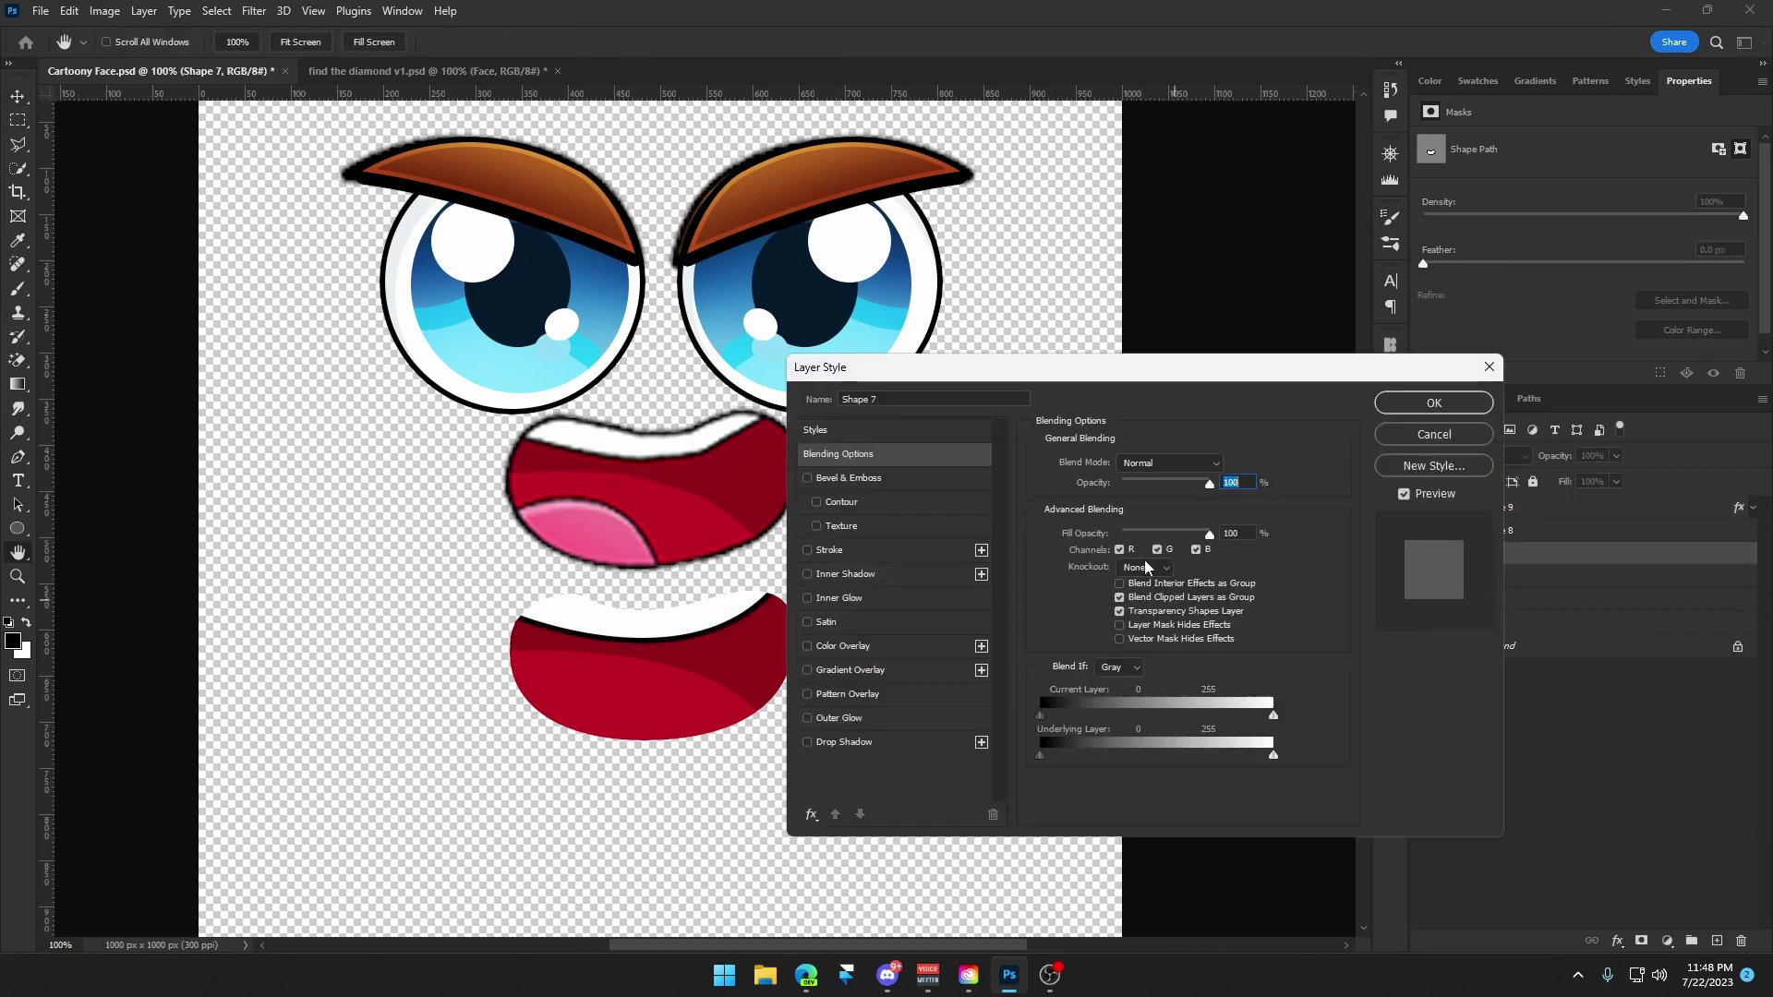
left_click(876, 552)
left_click(1454, 436)
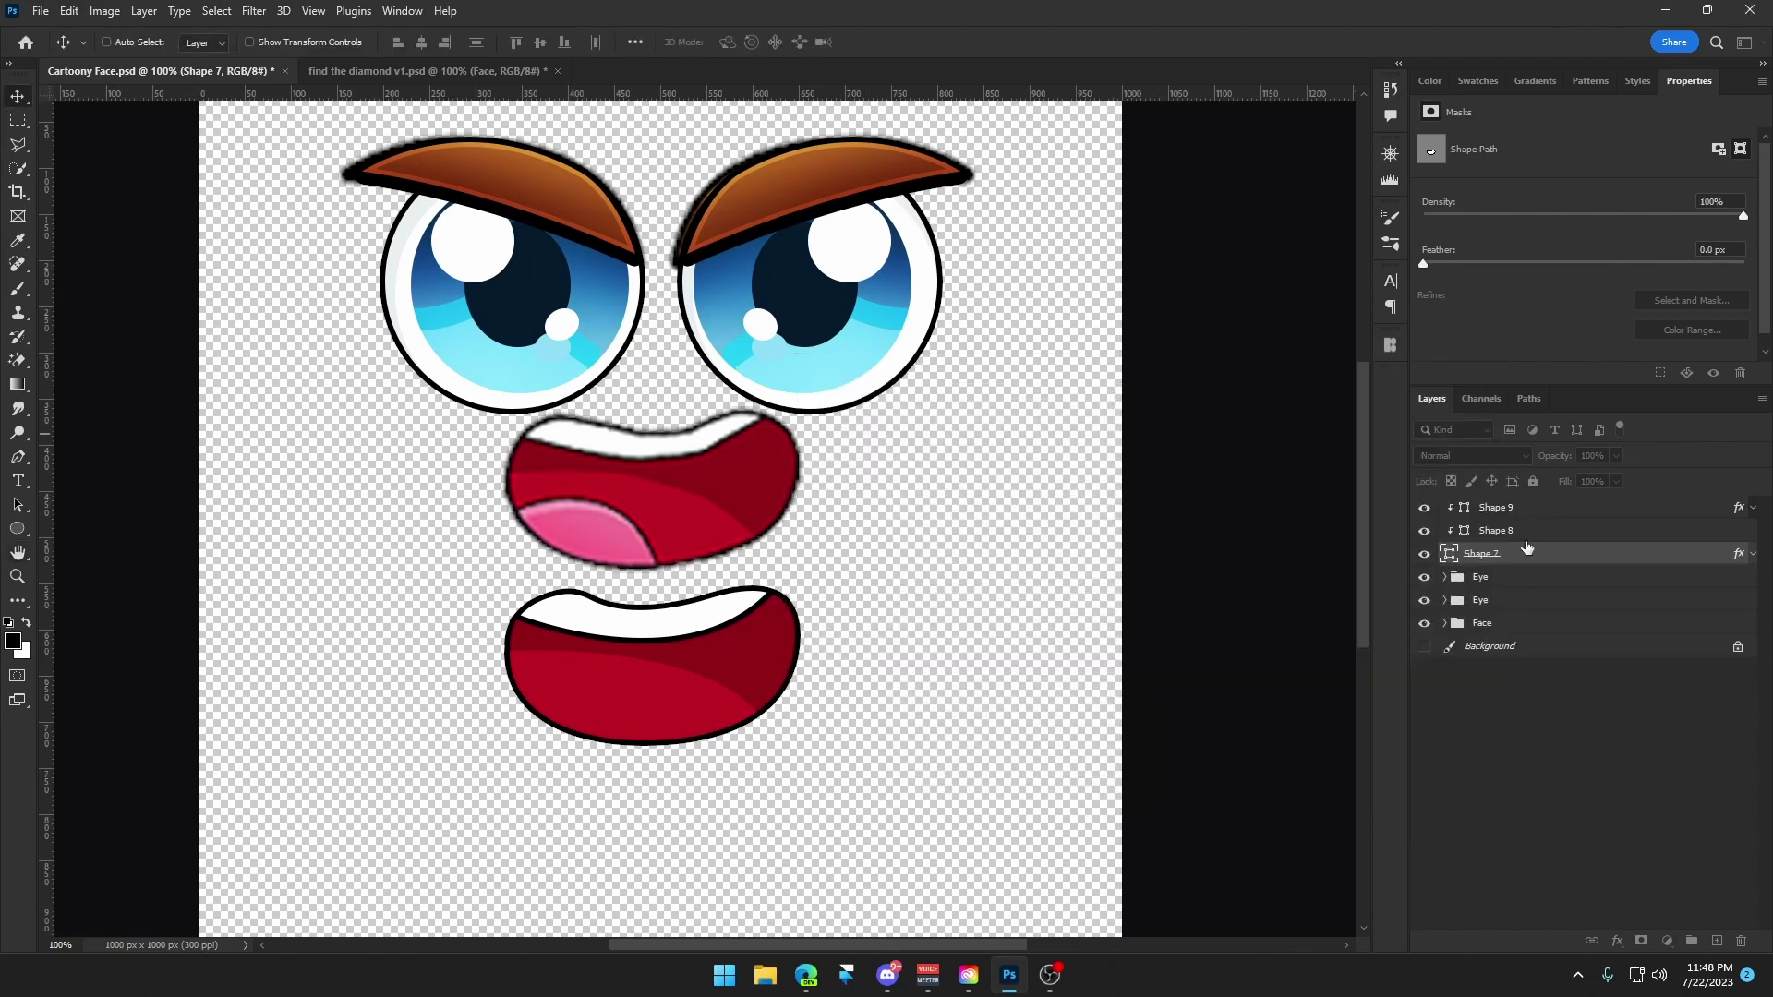
Trace the reference tongue as a Pen shape on a new clipped layer above the teeth and move it down onto the new mouth.
left_click(1534, 531)
left_click(1549, 513)
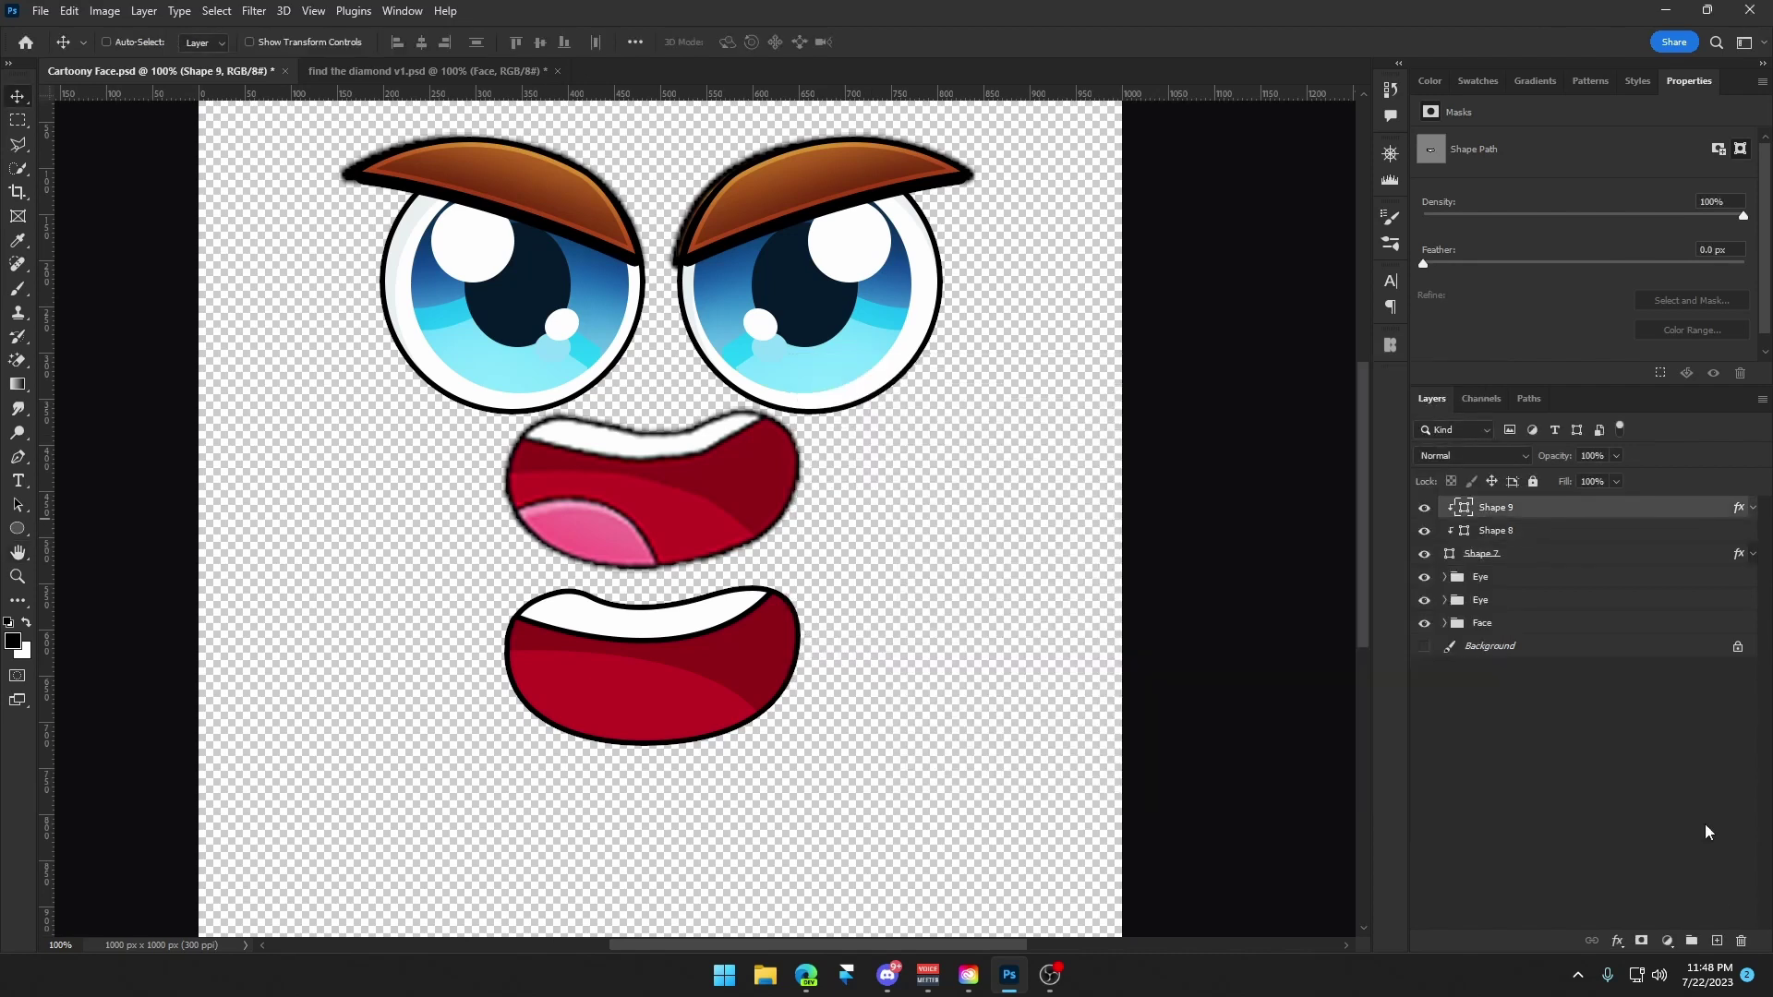
left_click(1717, 941)
key("ctrl+alt+g")
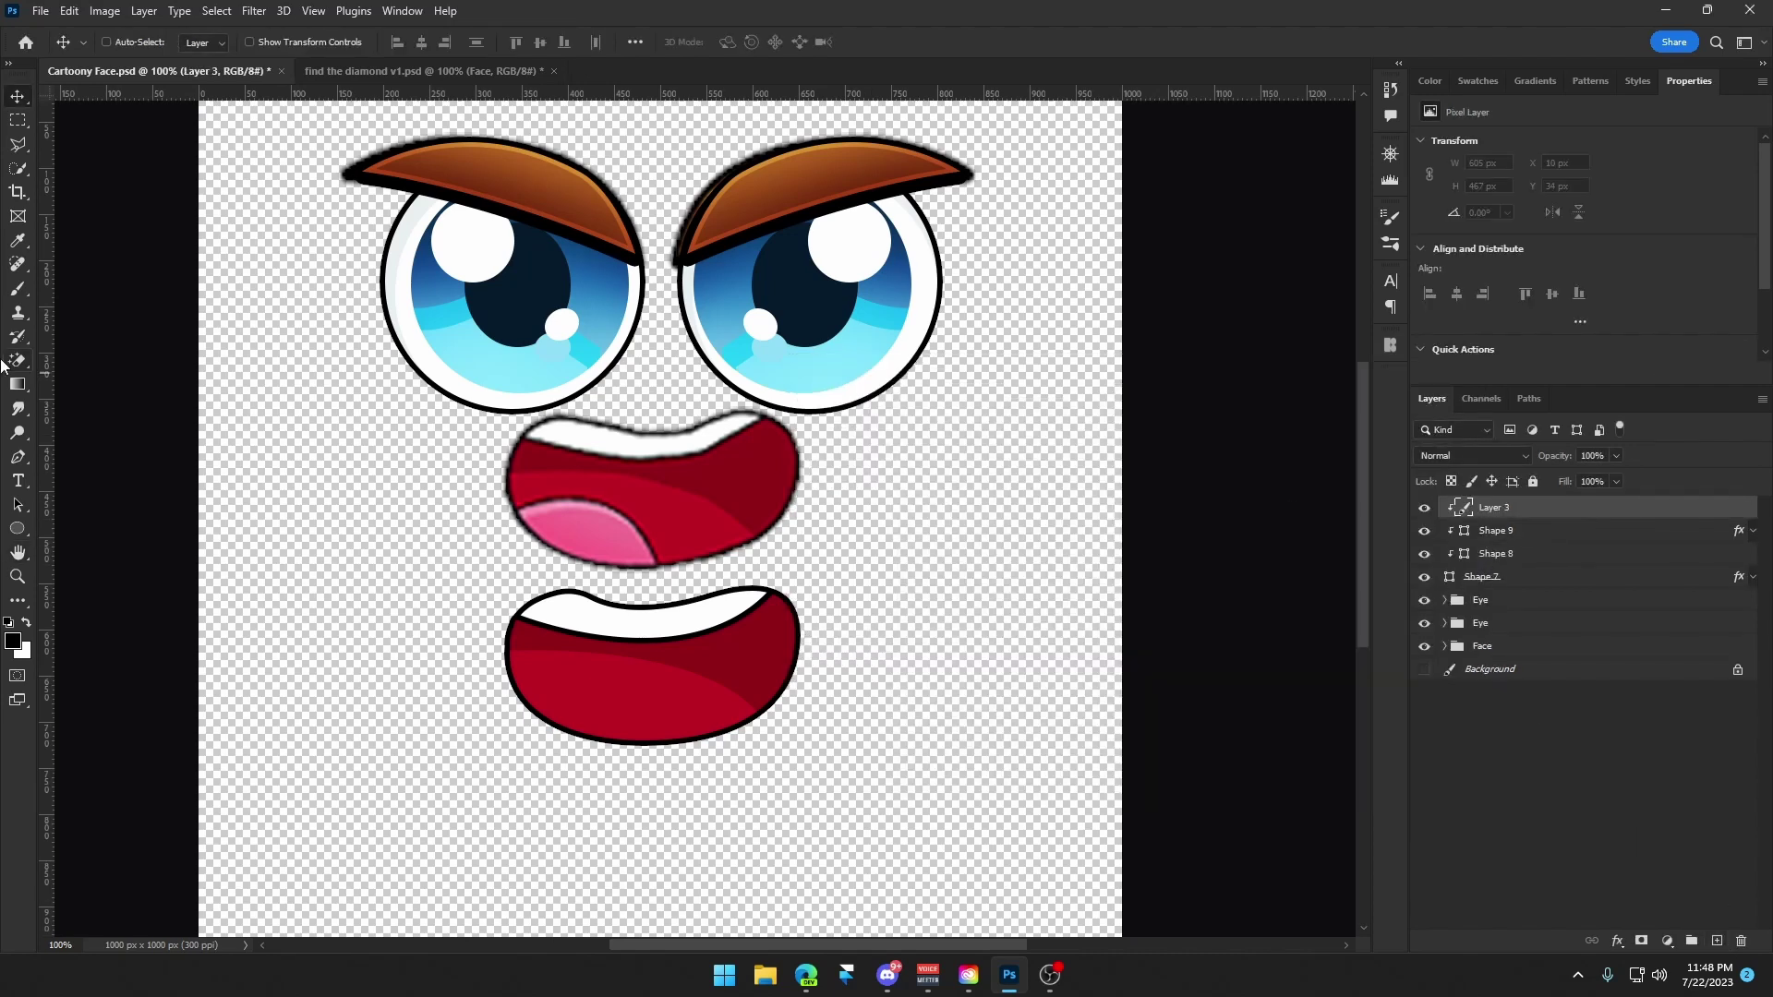
left_click(17, 456)
left_click(519, 508)
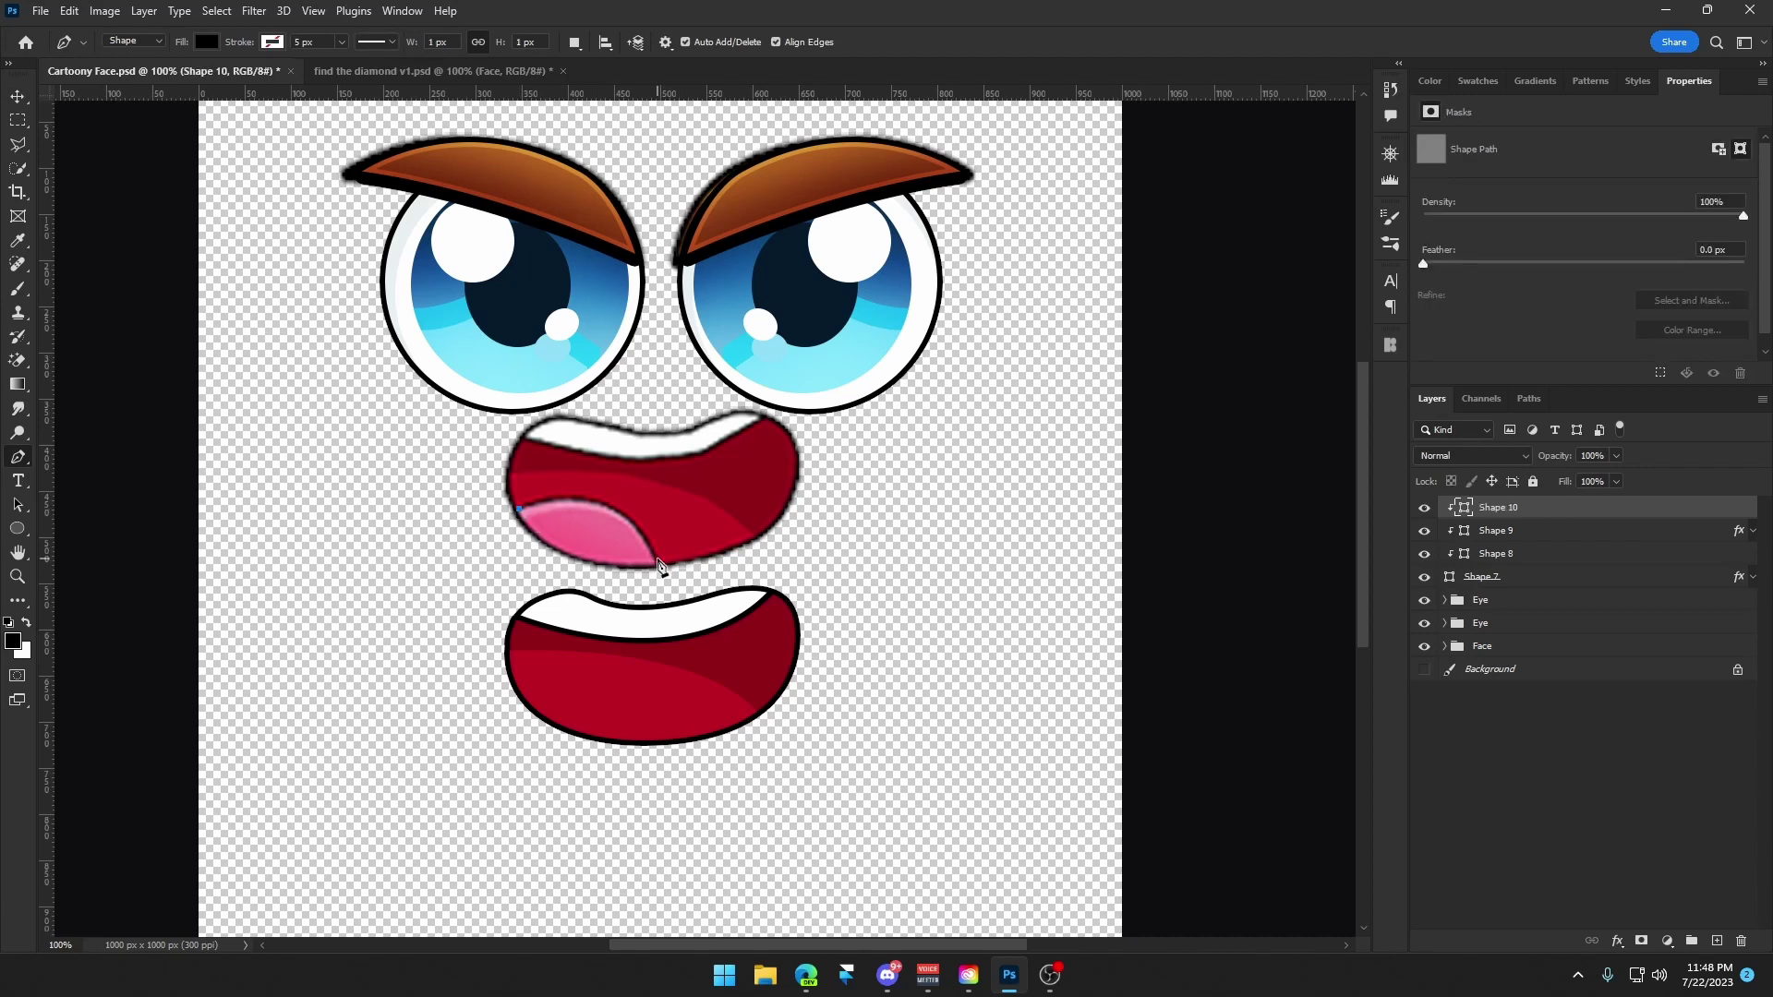
left_click_drag(657, 558, 660, 585)
left_click(520, 509)
key("v")
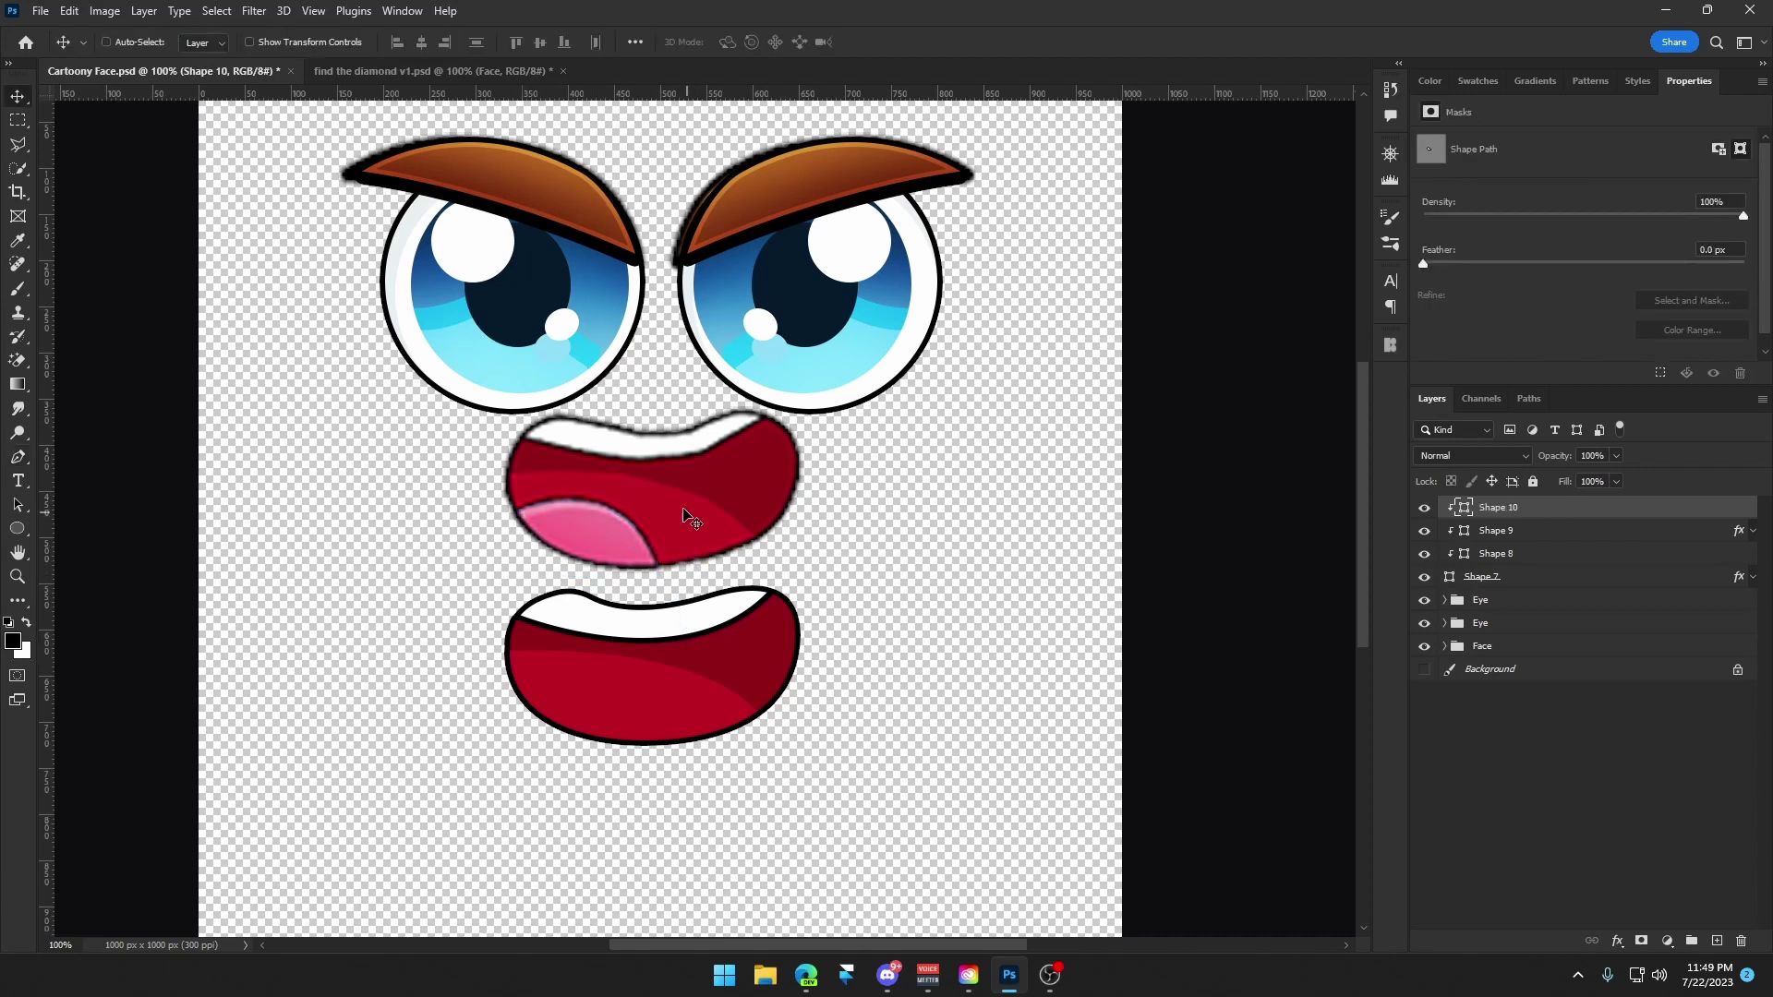
left_click_drag(692, 520, 704, 691)
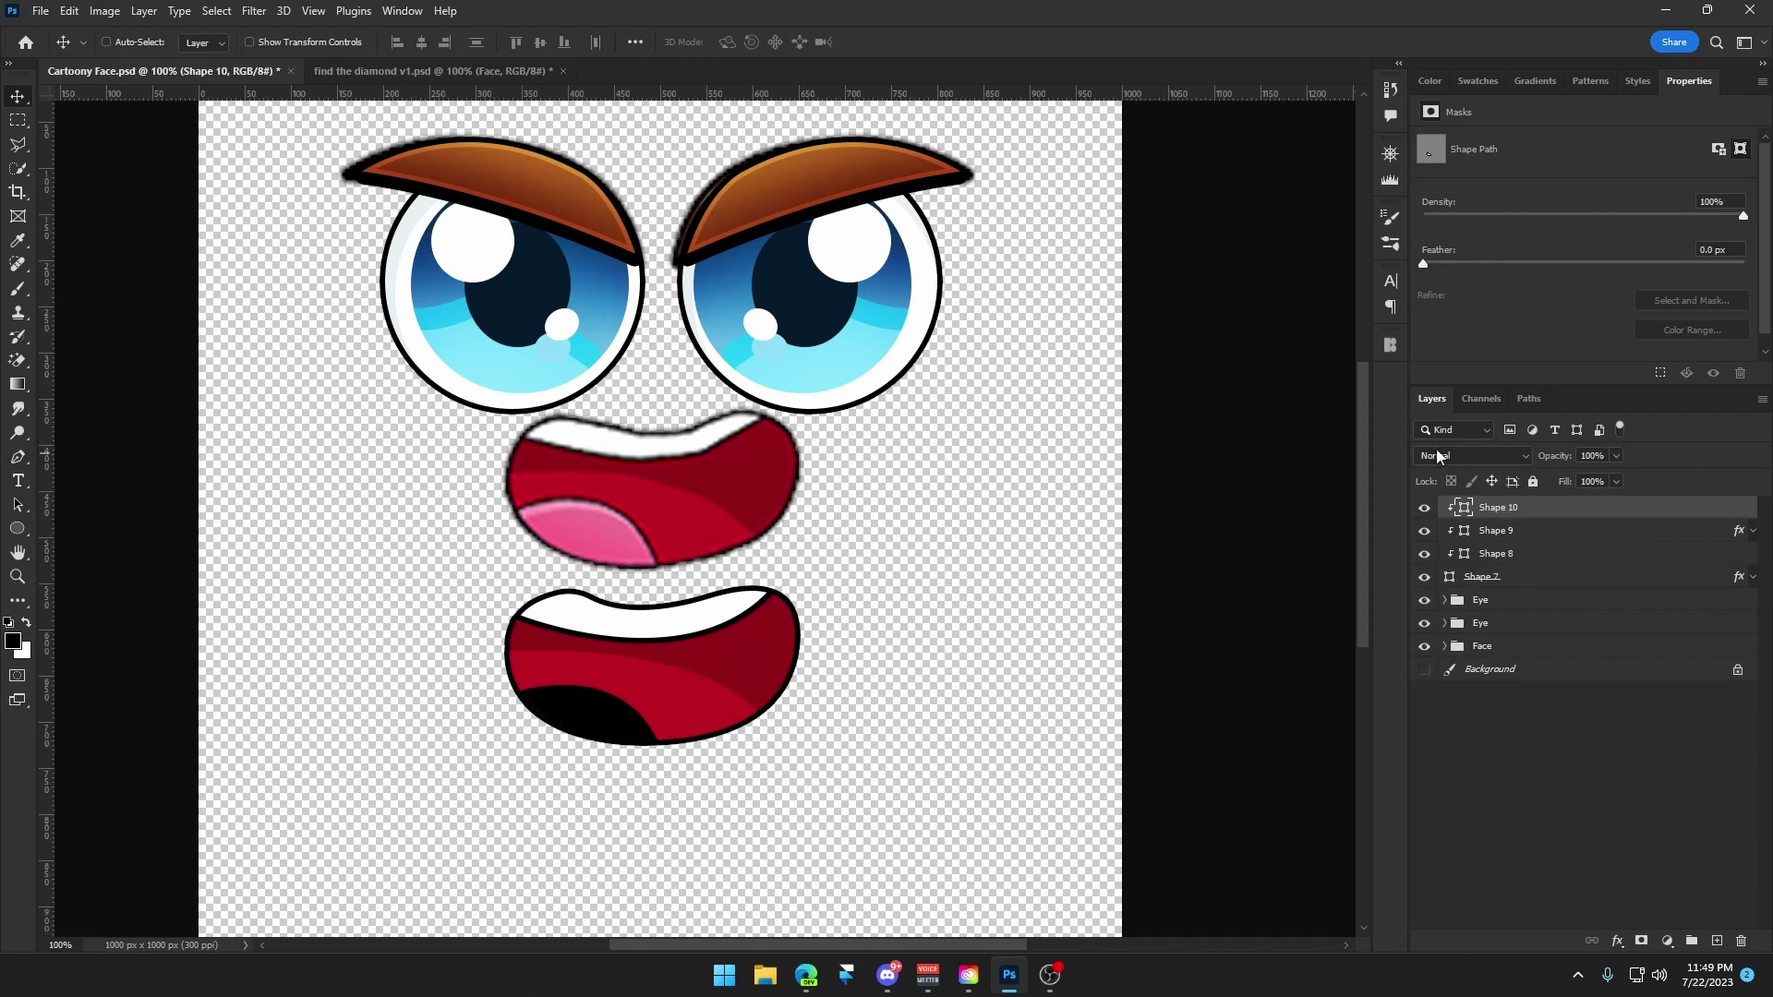
Fill the tongue shape with the pink f5608a sampled from the reference tongue and copy the teeth's Stroke layer style onto it.
double_click(1473, 515)
left_click(600, 531)
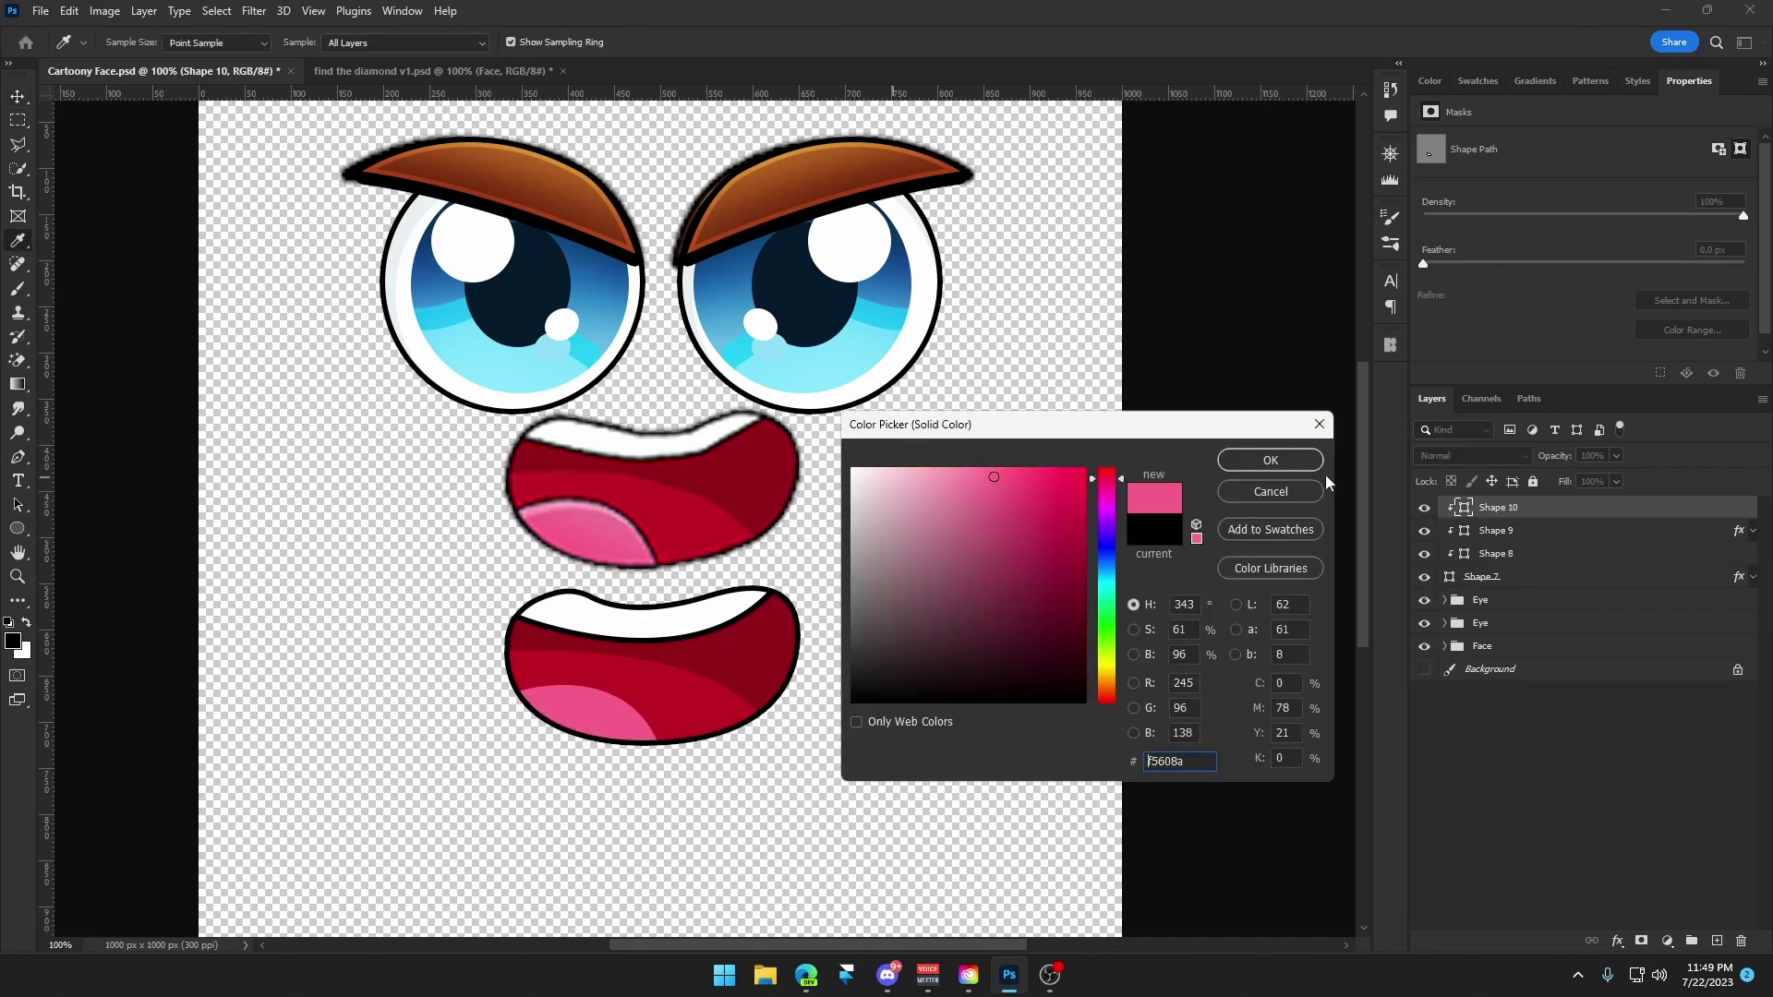
left_click(1304, 462)
right_click(1533, 535)
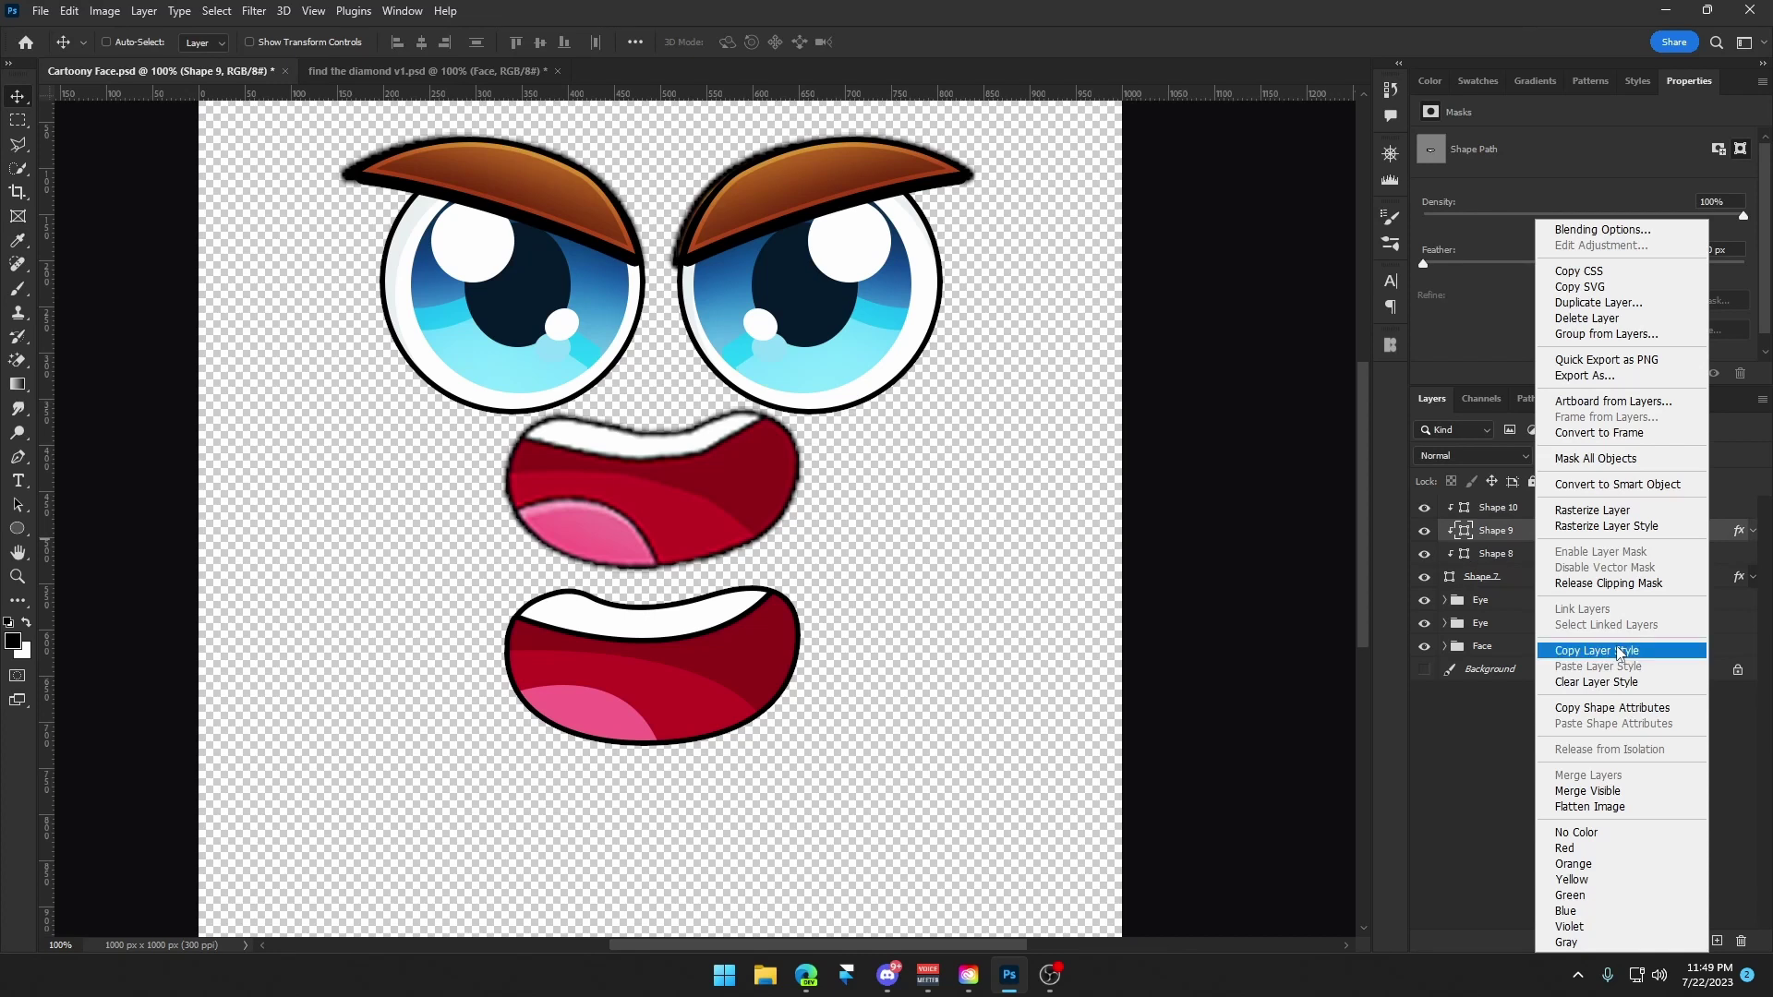
right_click(1536, 535)
left_click(1588, 666)
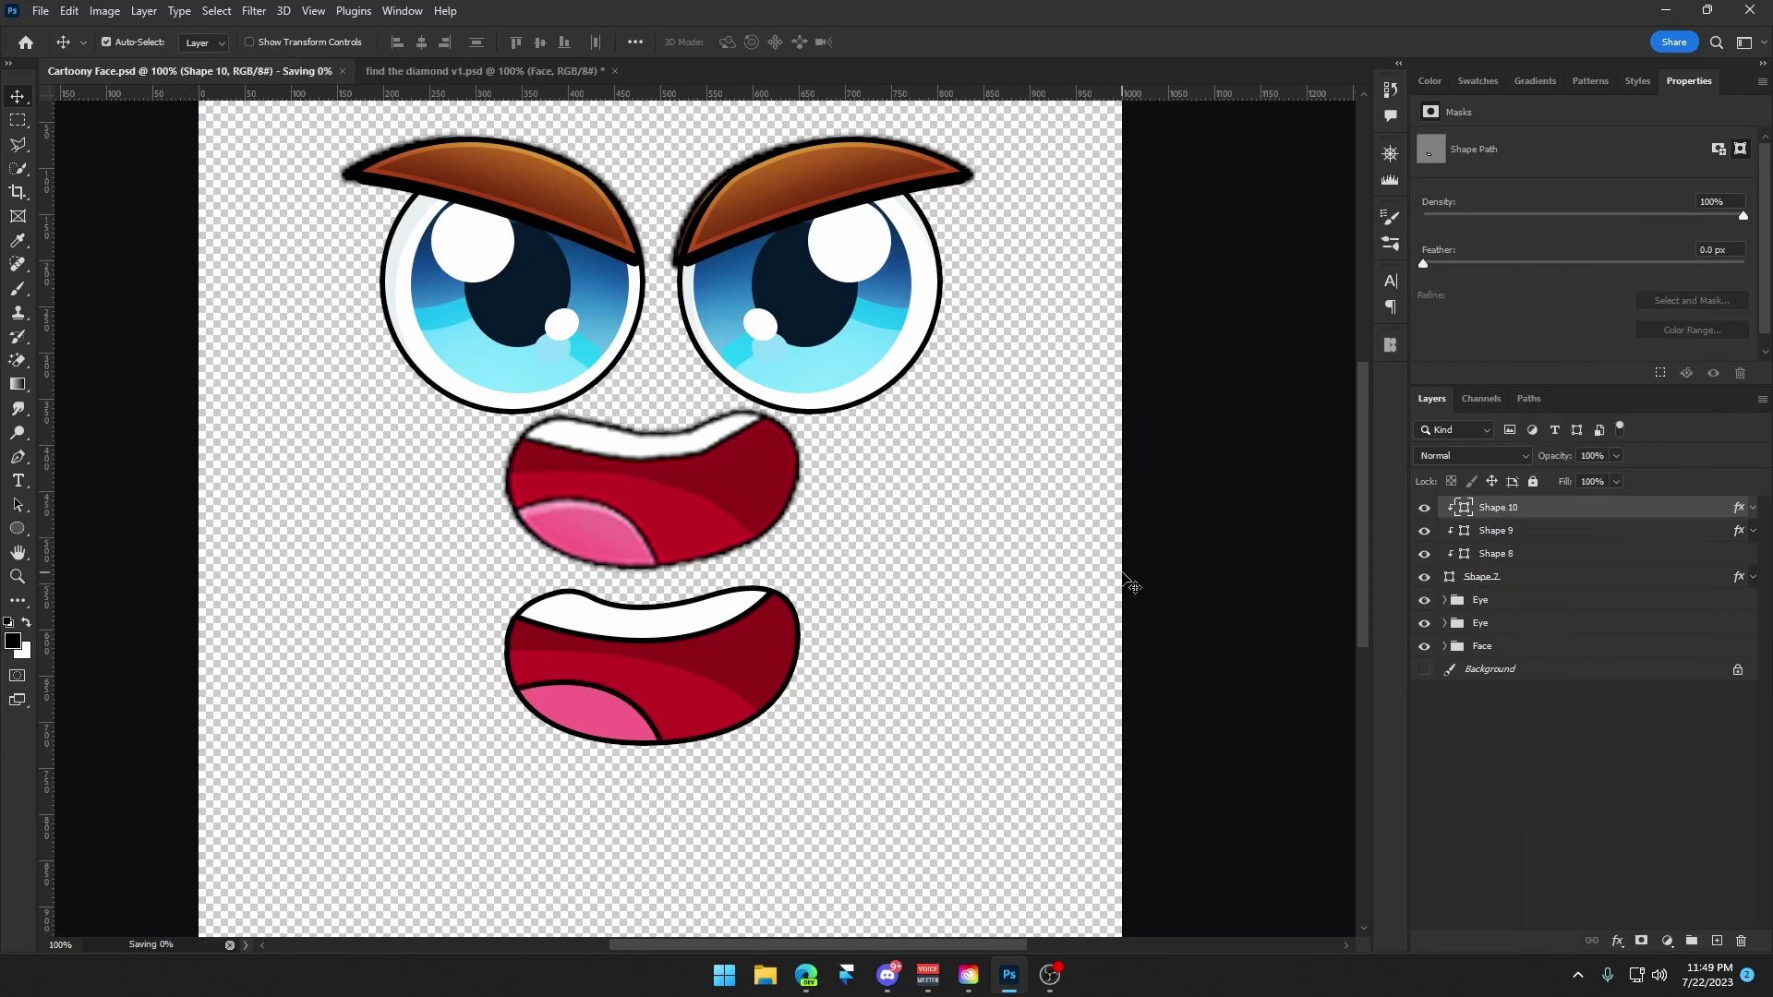
Group the four mouth shape layers and name the group Mouth.
key("ctrl+minus")
left_click(1503, 579, "shift")
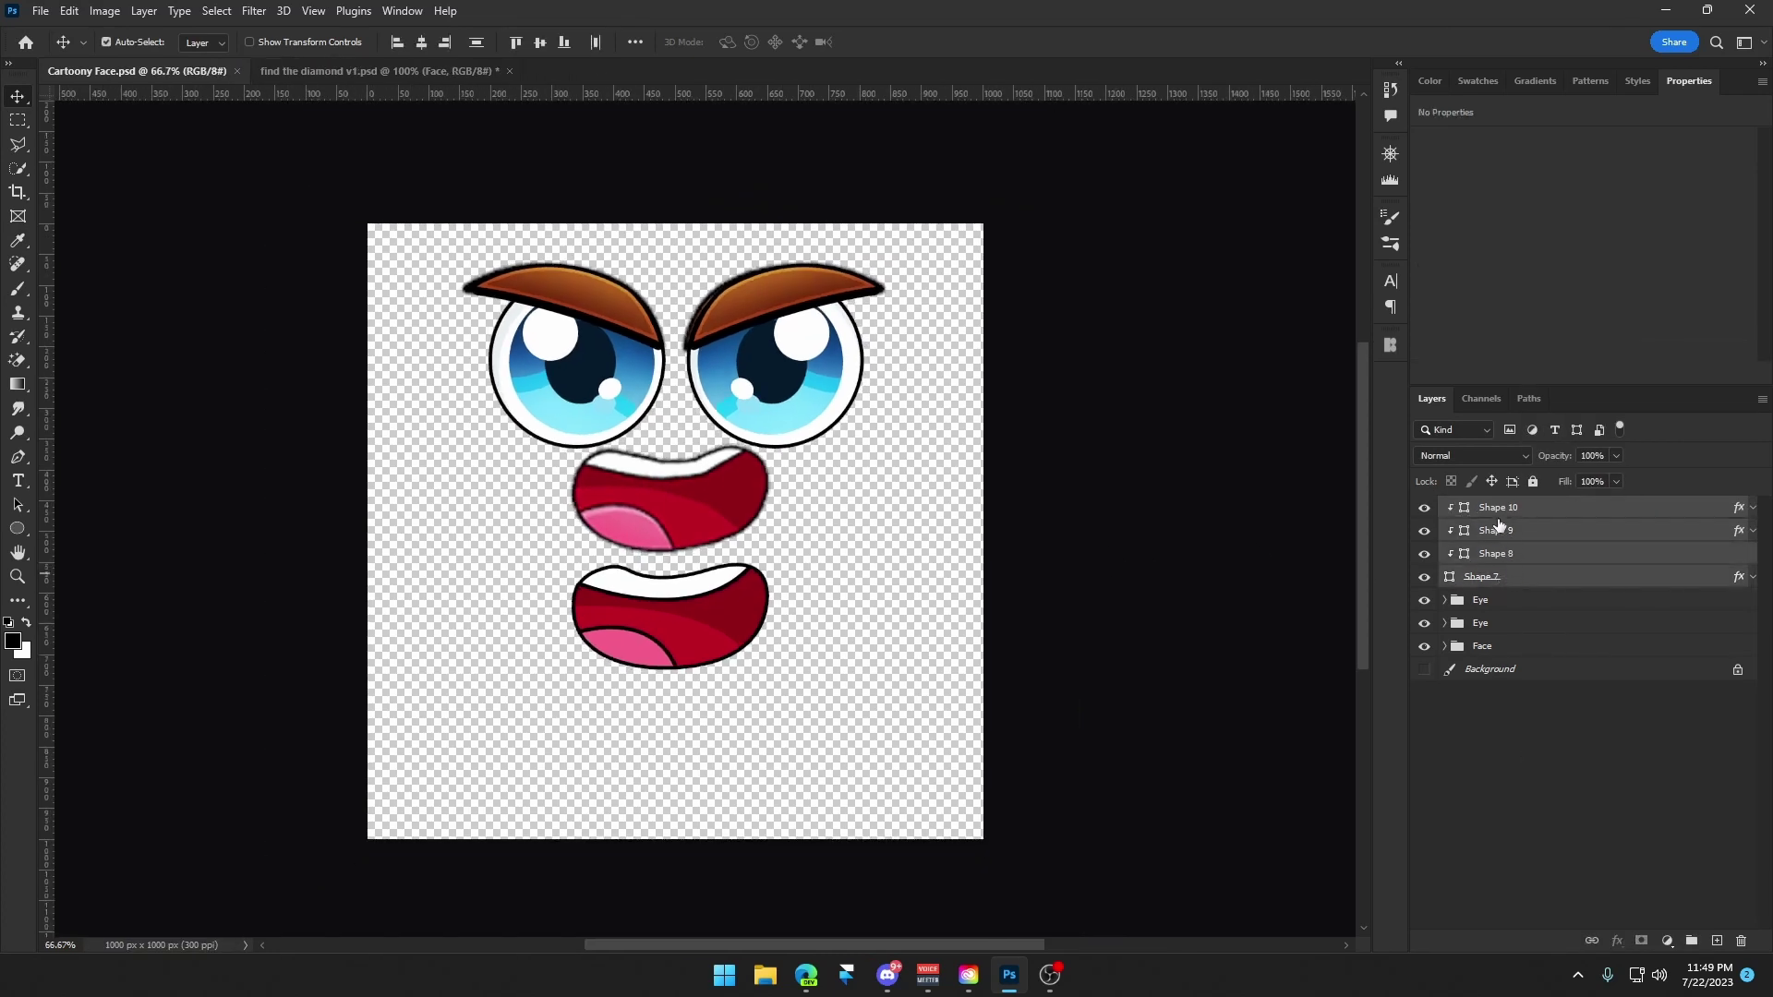
key("ctrl+g")
double_click(1496, 507)
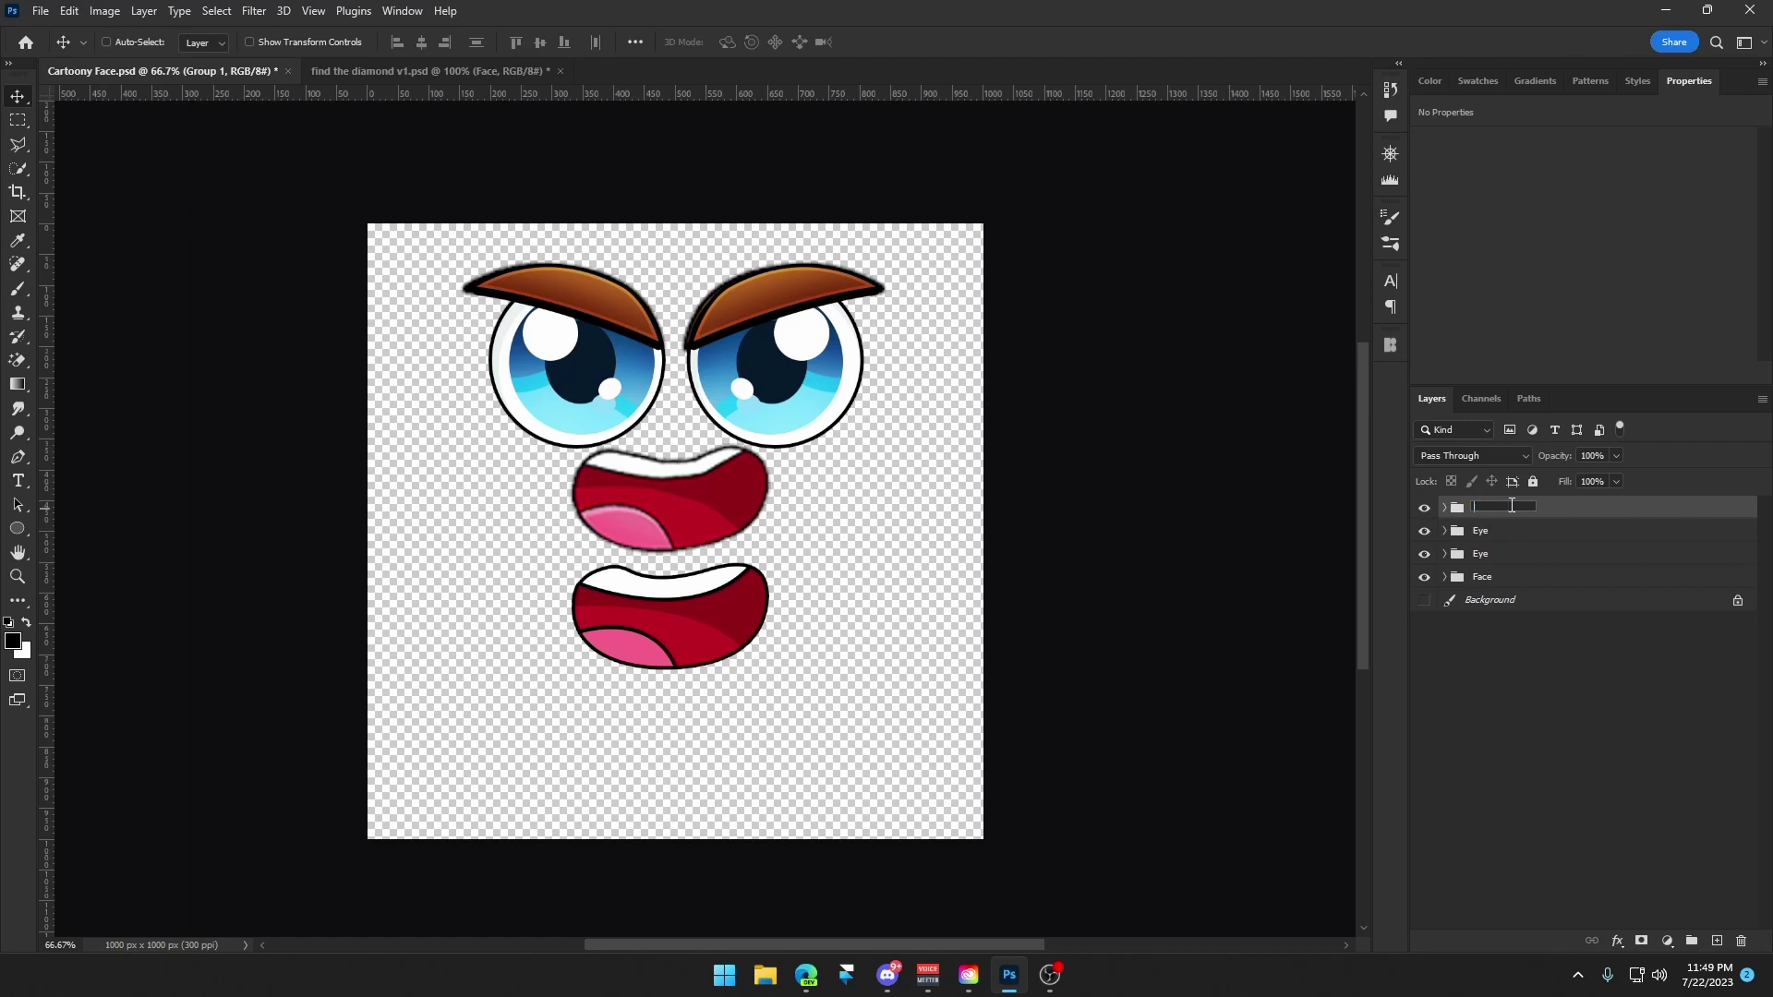
type("Mouth")
key("Return")
Move the Mouth group up over the reference mouth and save the document.
left_click_drag(797, 618, 790, 495)
key("ctrl+s")
Hide the Face reference group and gather the mouth and both eyes into one group centered on the canvas.
left_click(1429, 582)
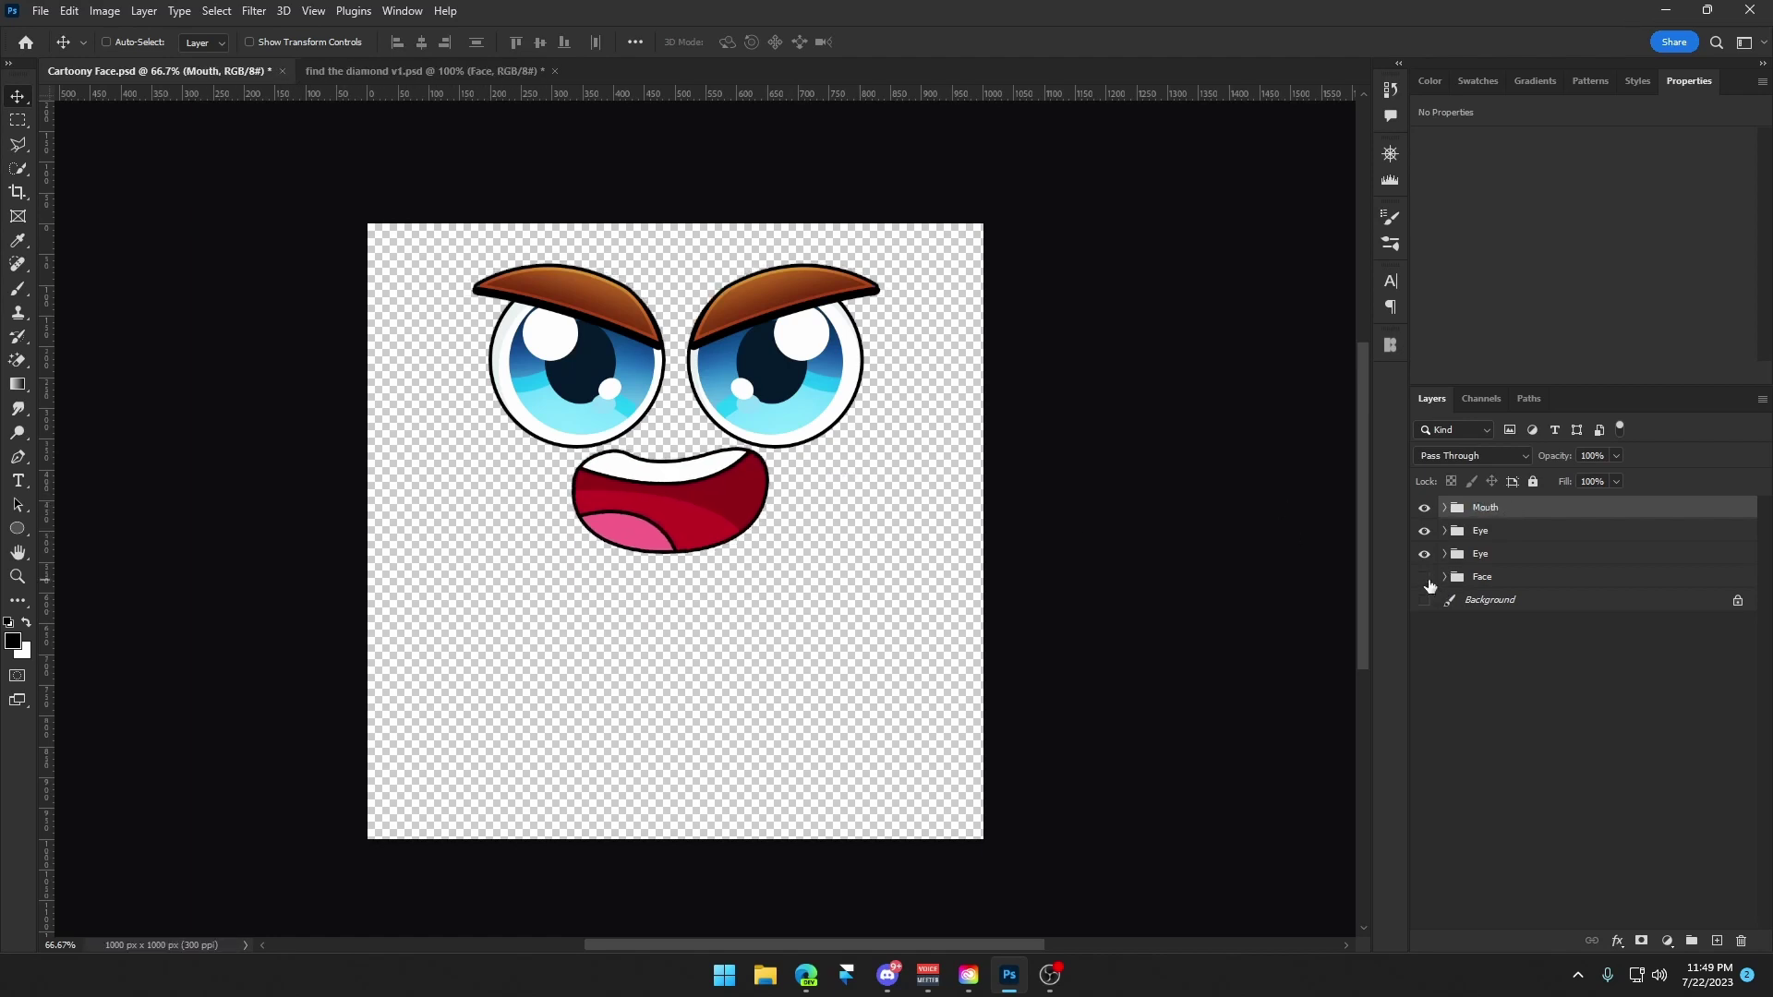
left_click(1521, 558, "shift")
left_click_drag(923, 467, 940, 586)
key("ctrl+g")
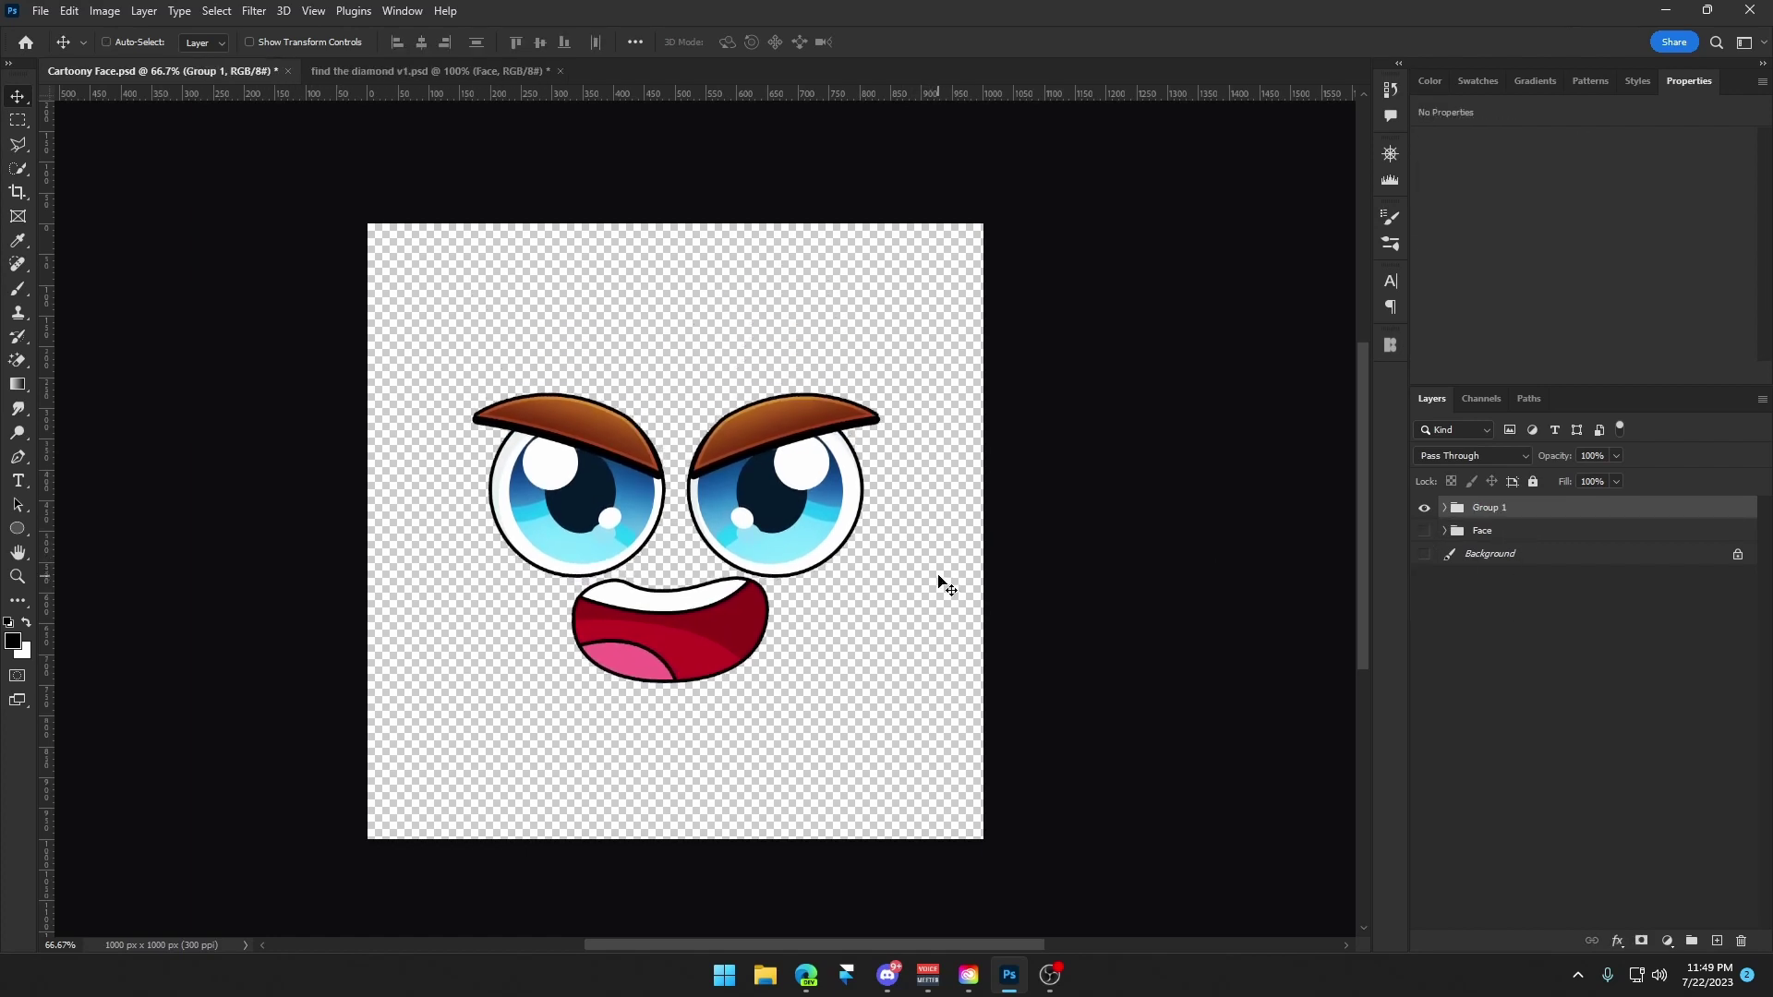
left_click(540, 41)
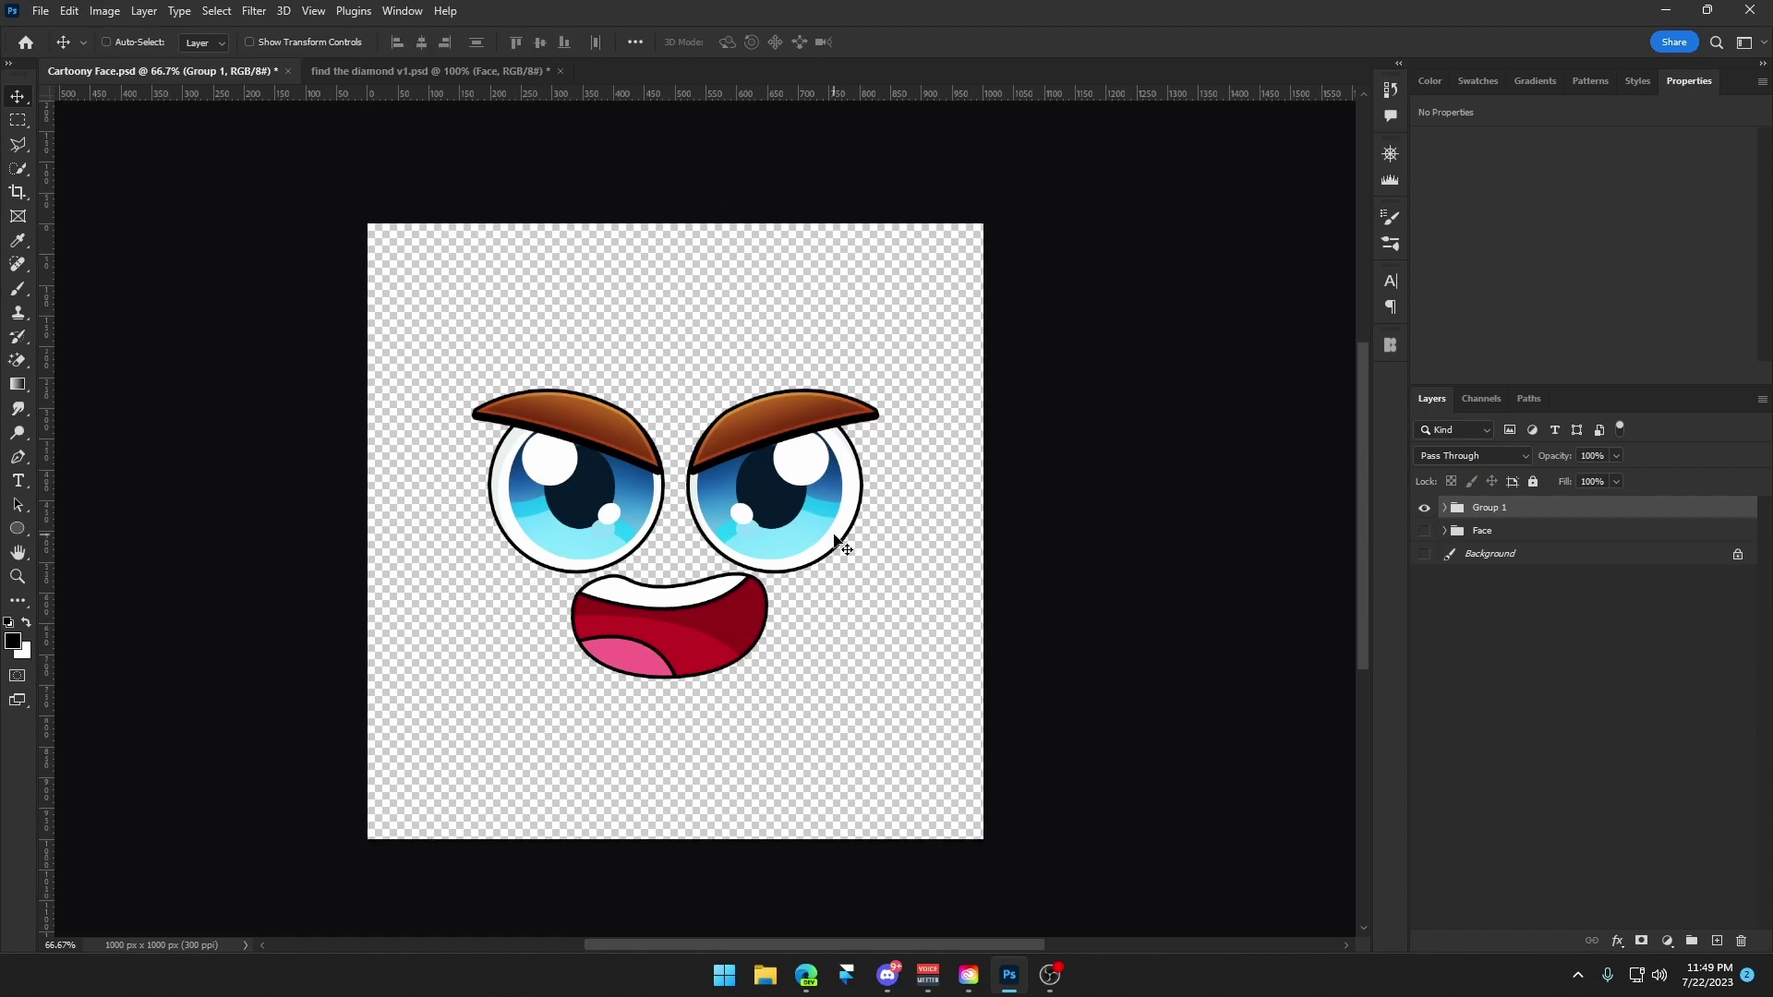
Look over the finished face up close and show the white Background layer behind it.
key("ctrl+plus")
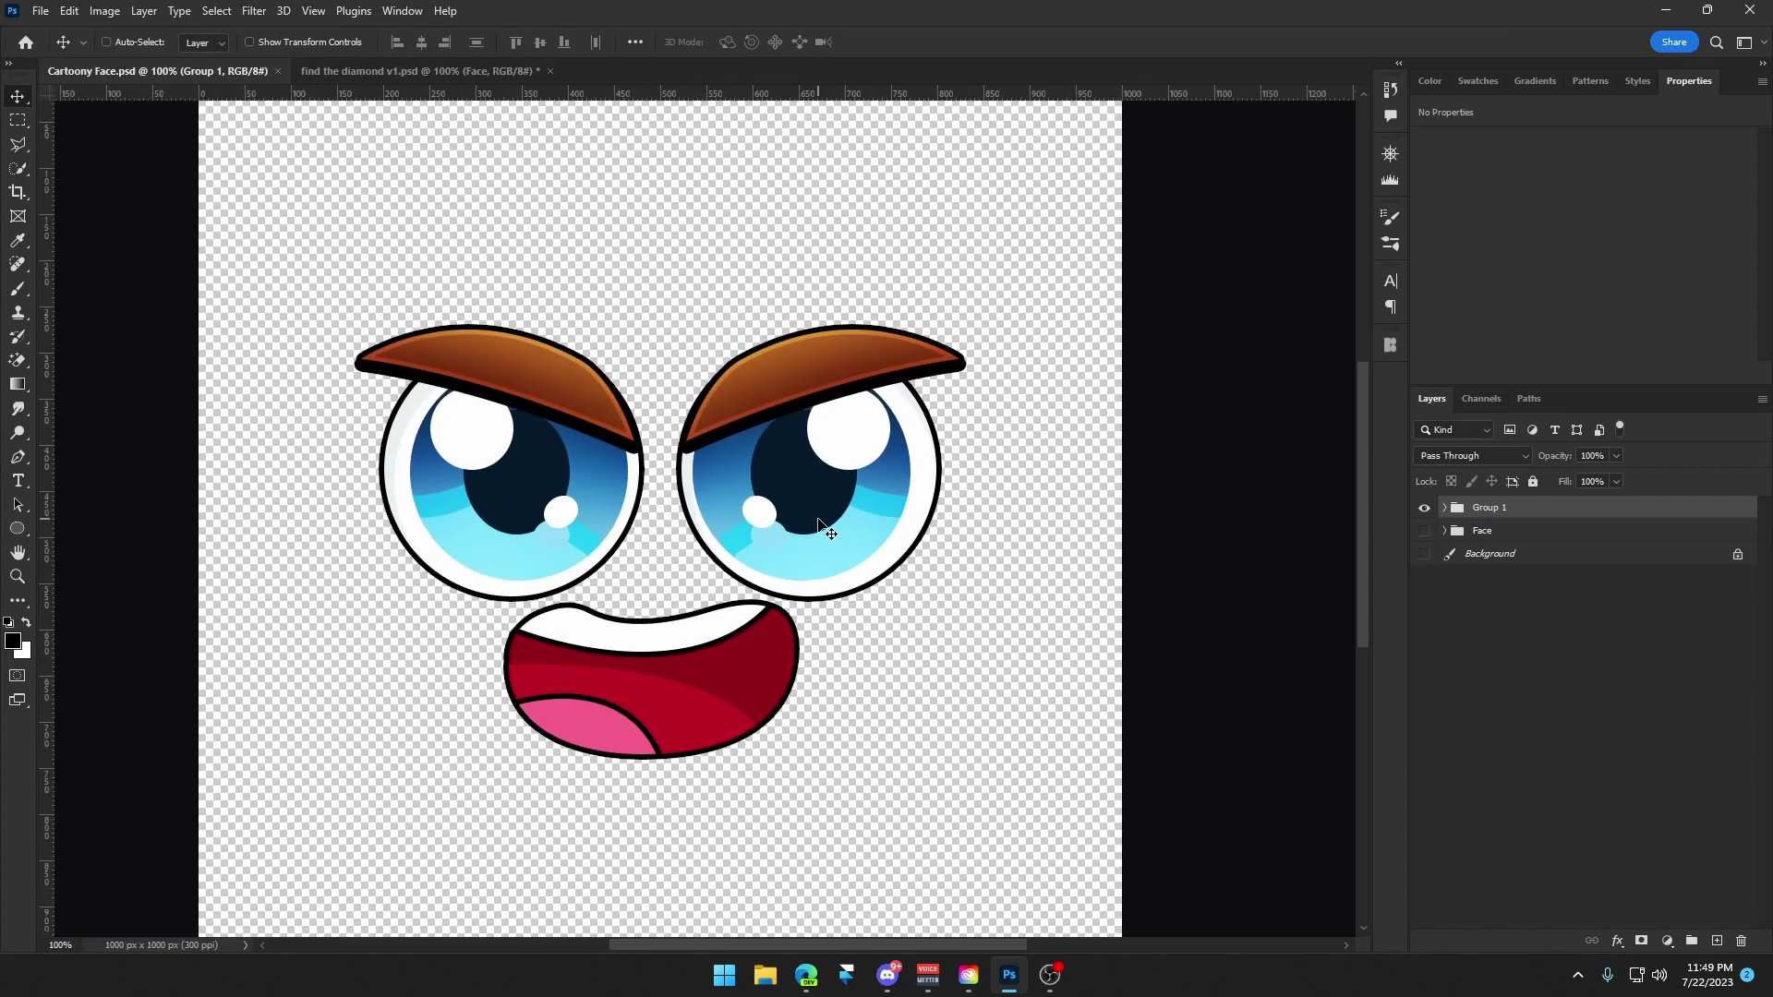
key("h")
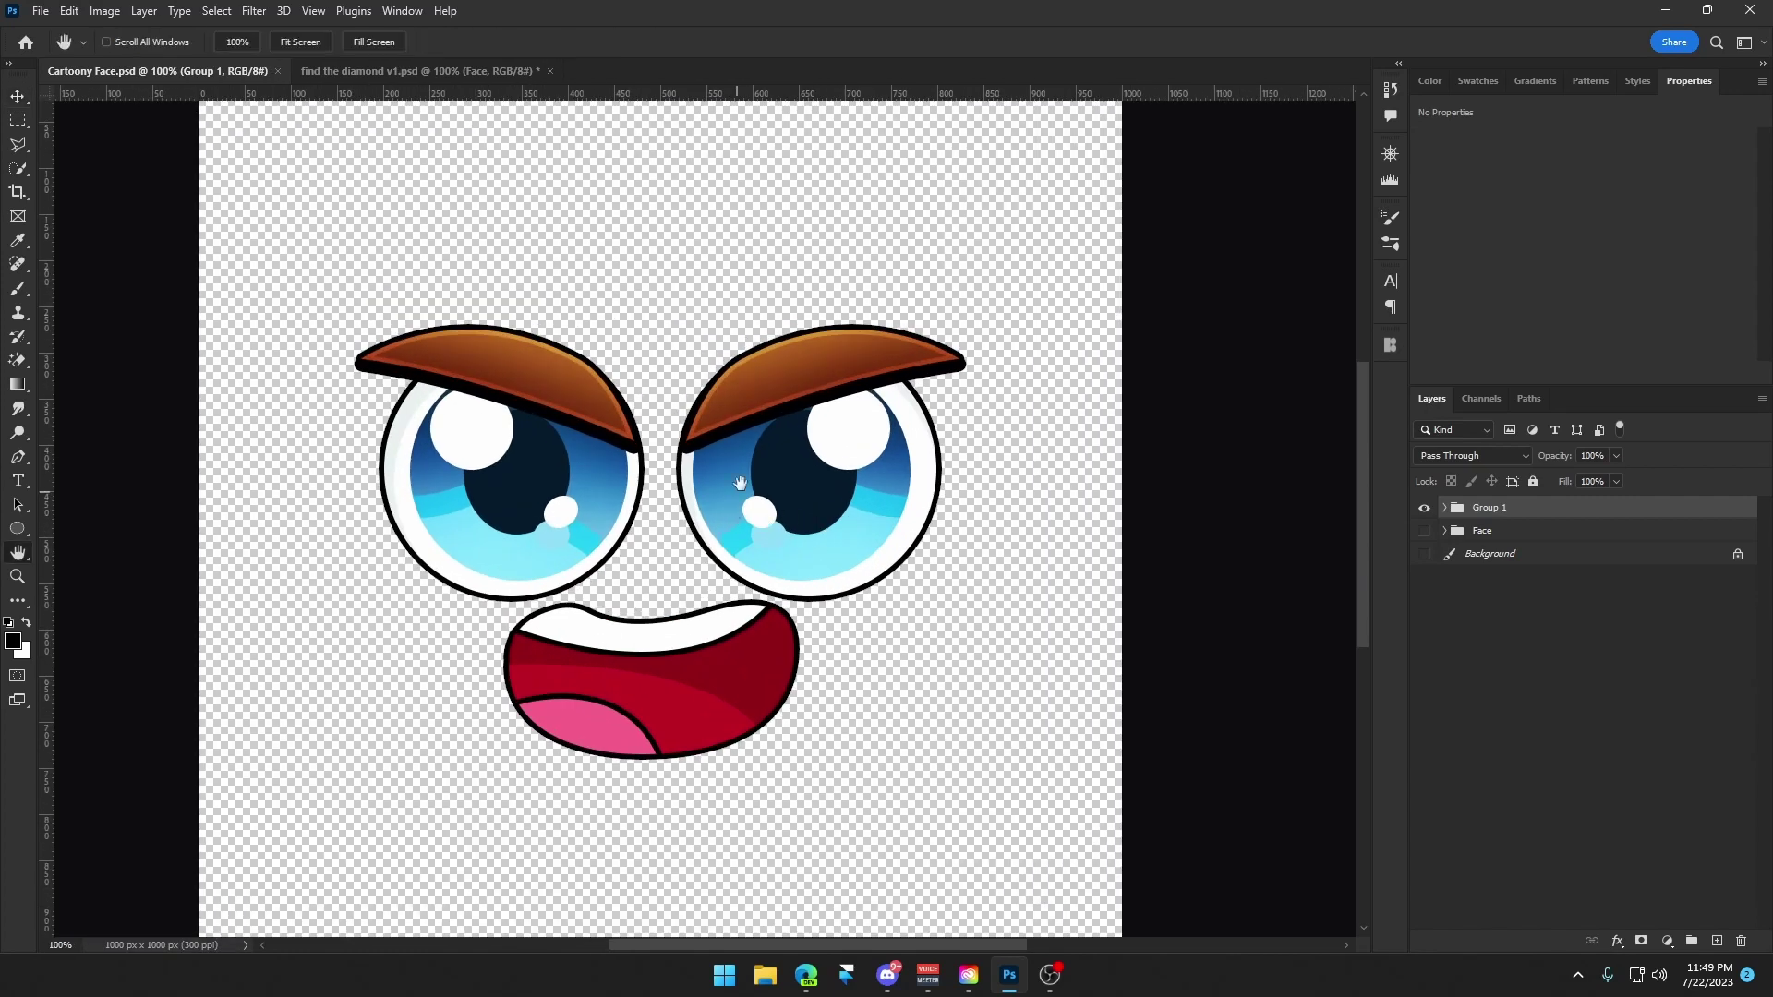
left_click_drag(739, 482, 772, 525)
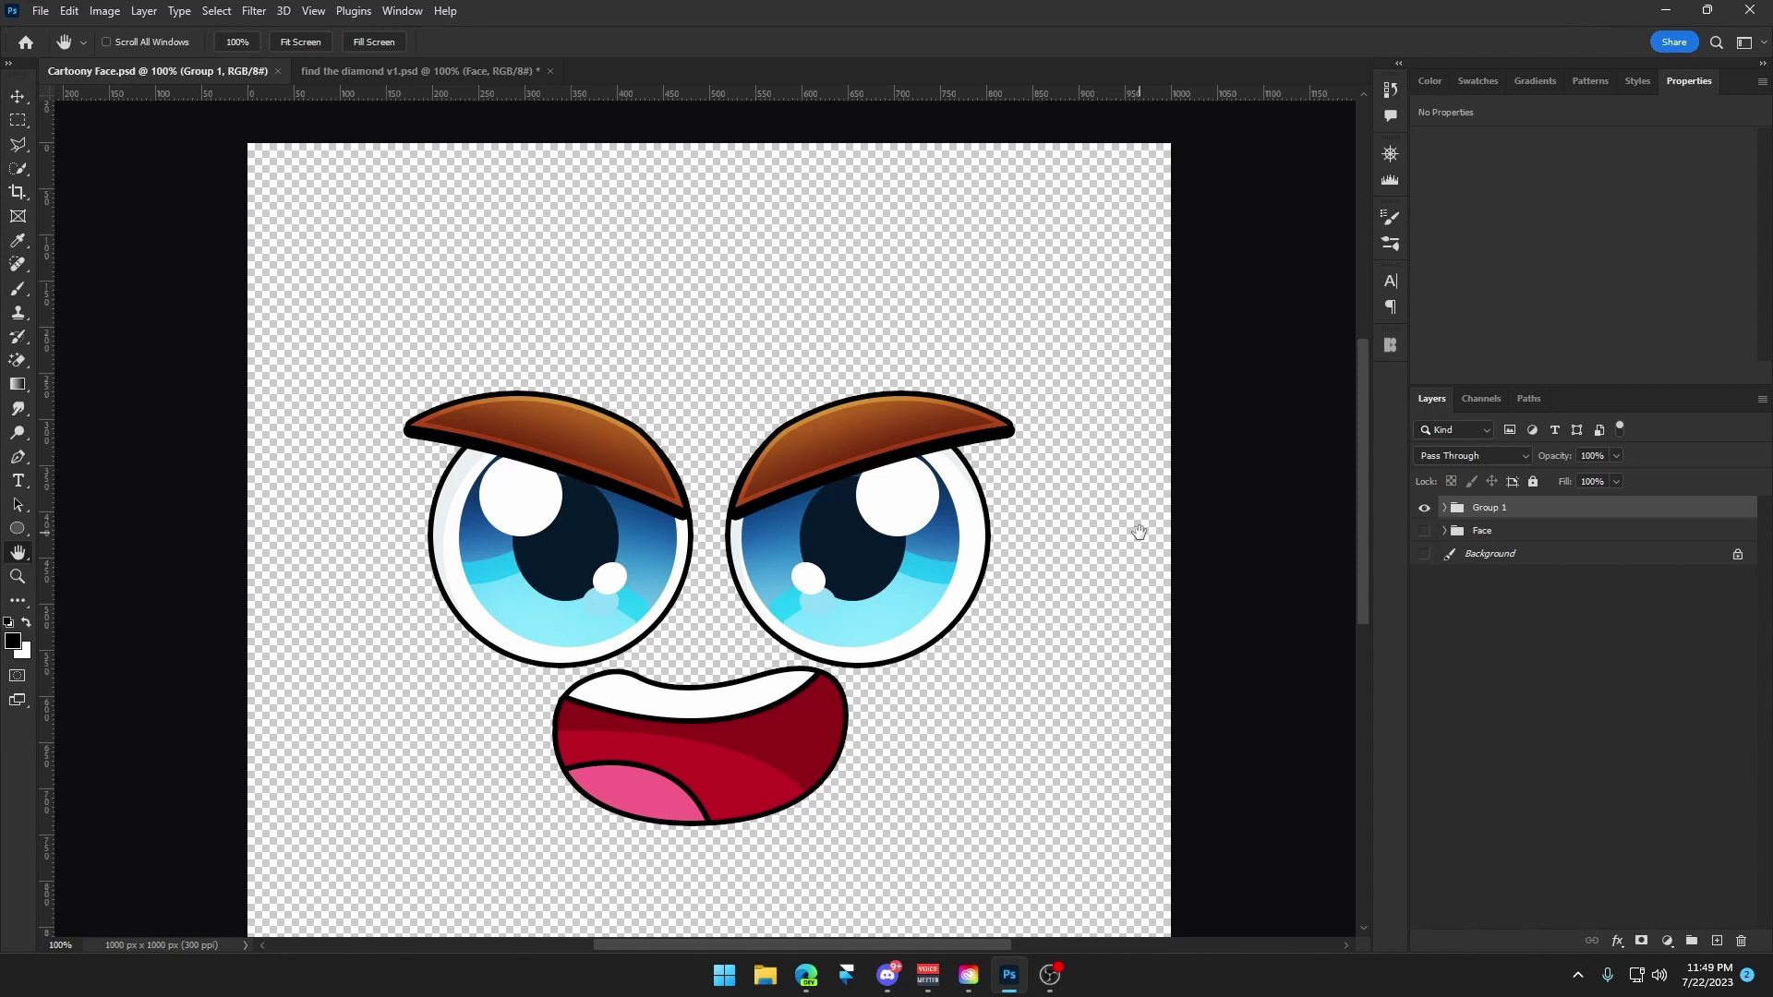
left_click_drag(991, 574, 1016, 504)
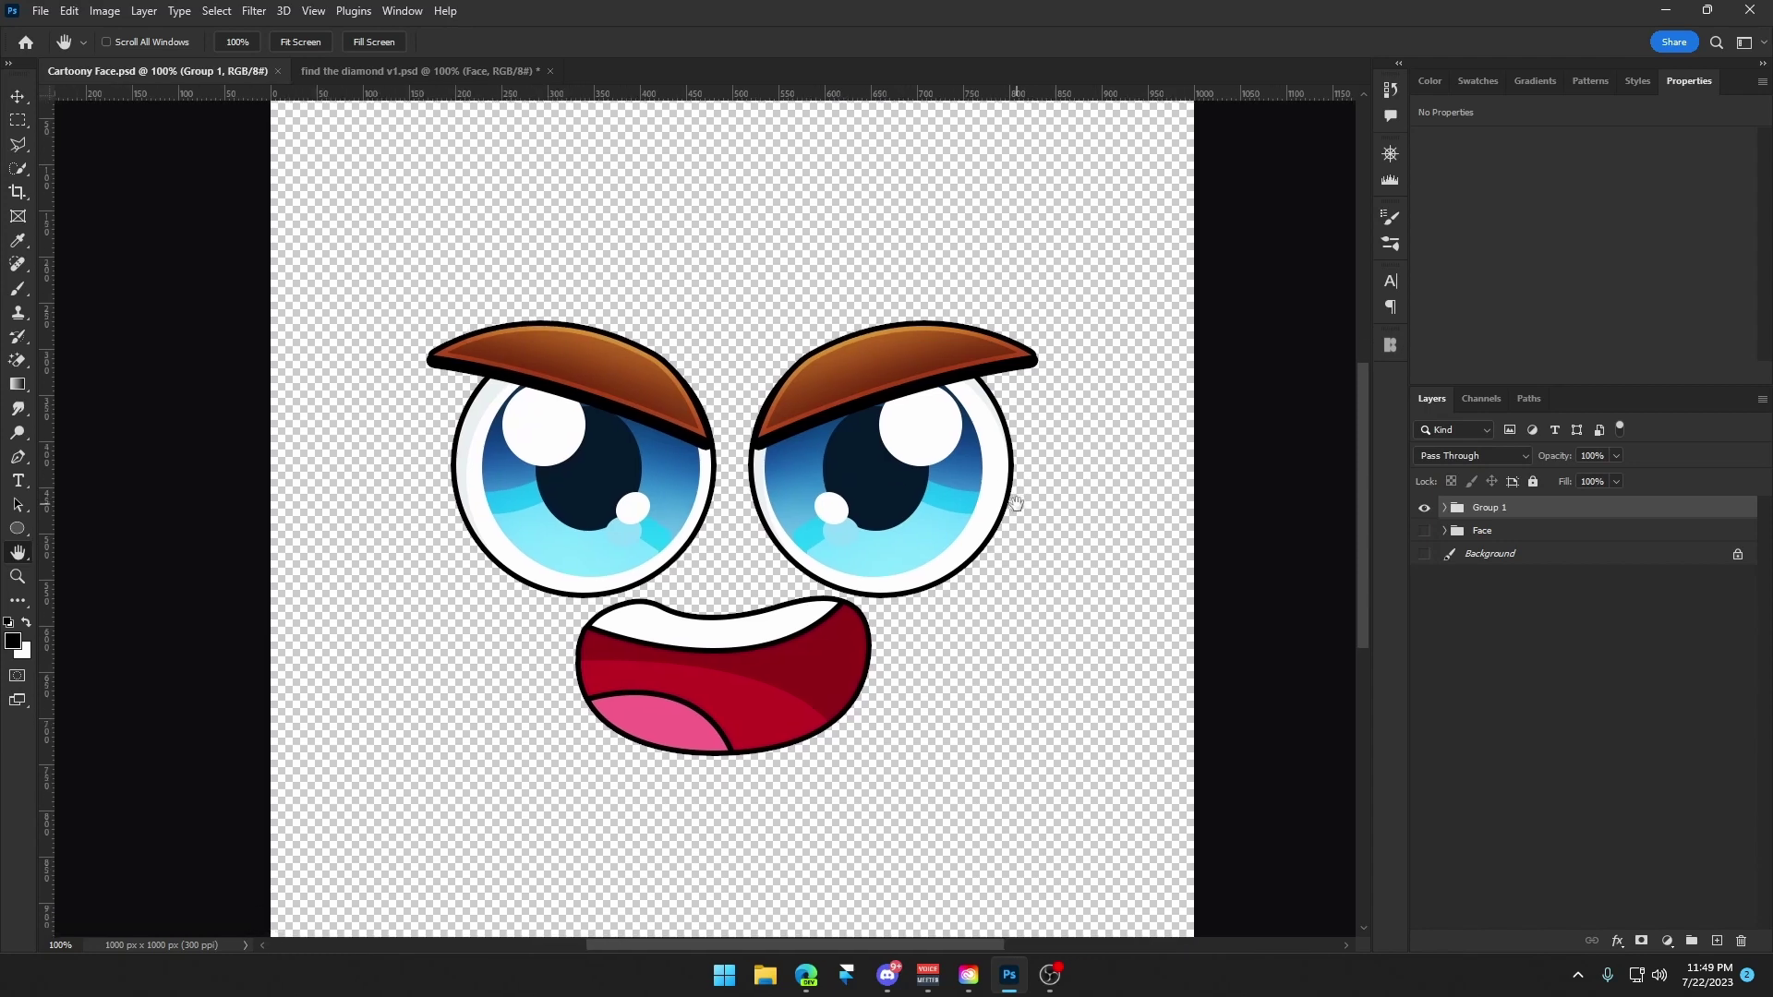
left_click_drag(812, 362, 812, 416)
left_click(1424, 553)
left_click_drag(935, 709, 872, 668)
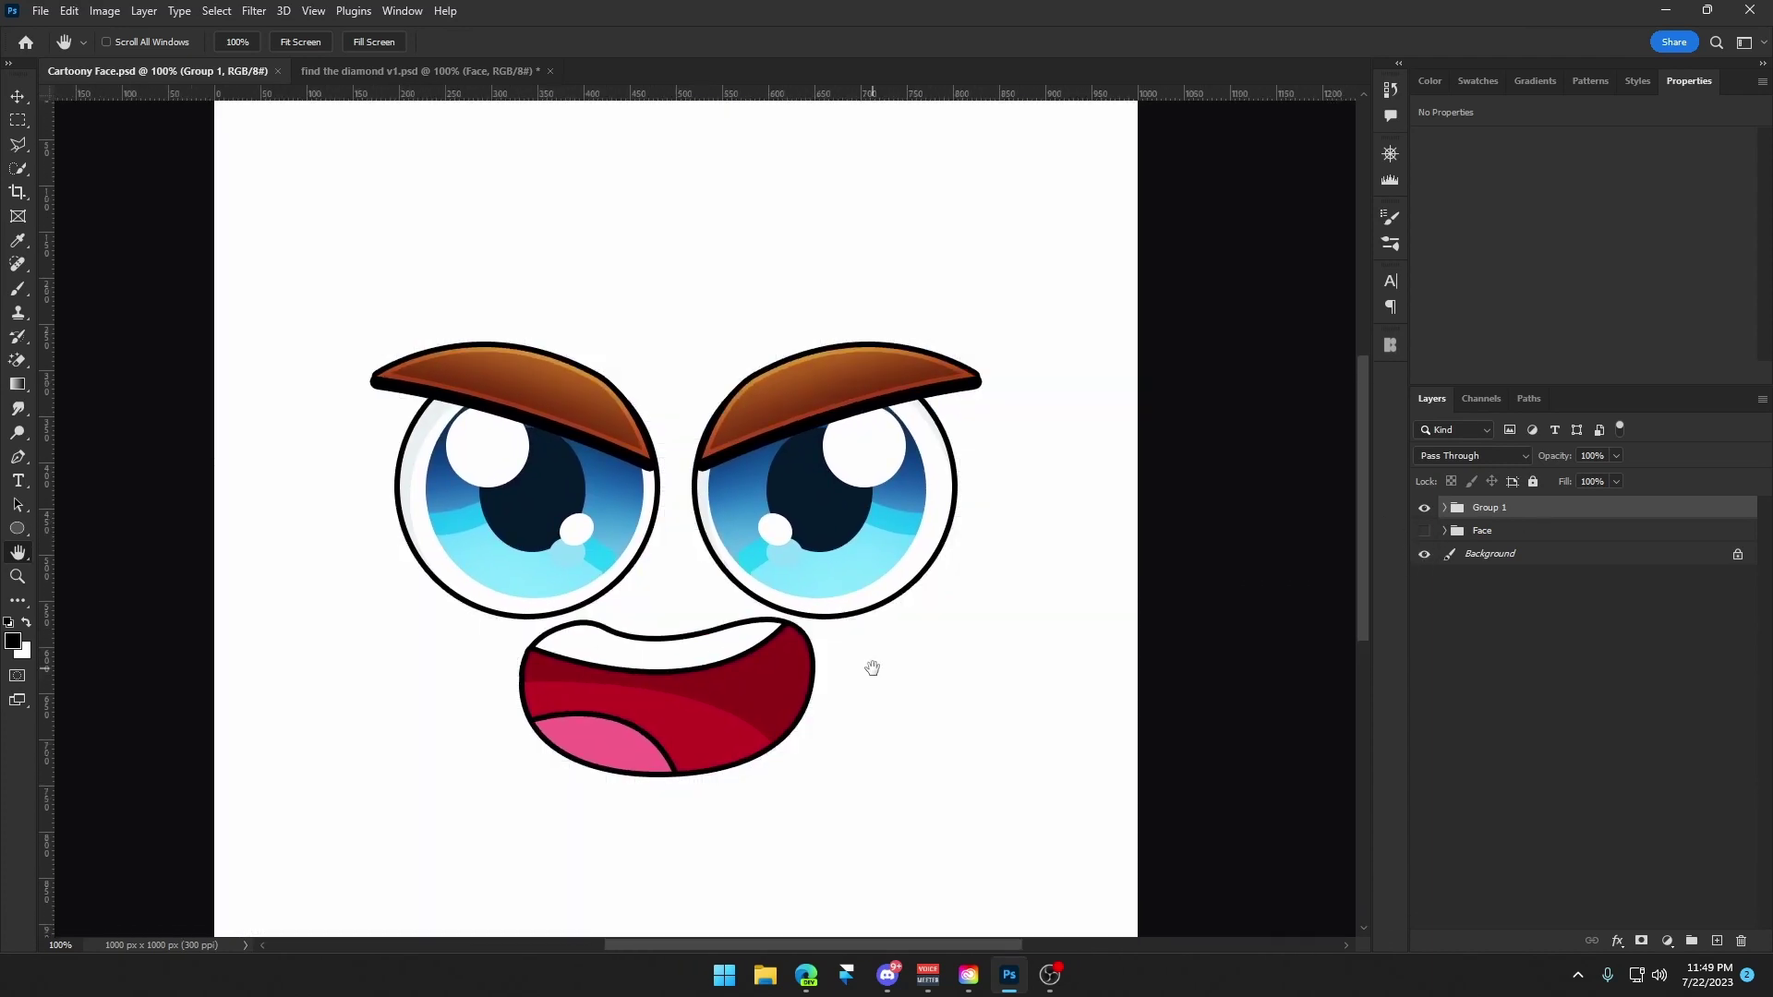